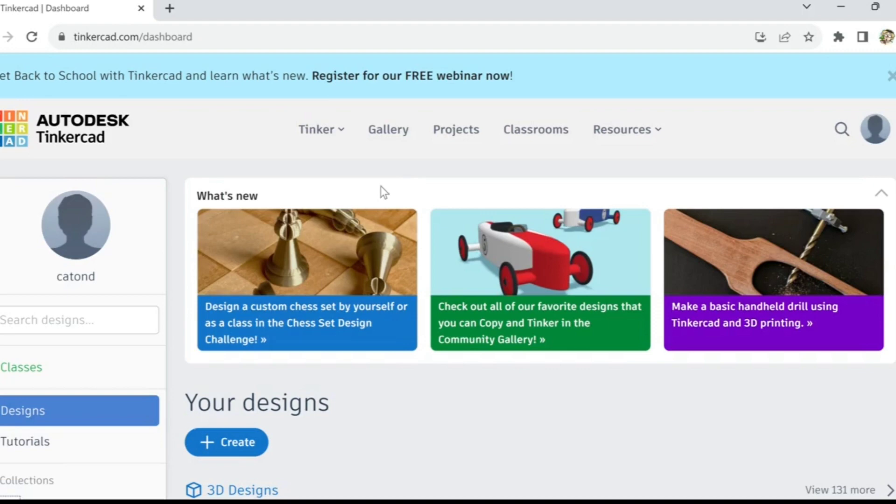
Step: Create a new 3D design and place a cylinder with 64 sides in the middle of the workplane
{"action": "left_click", "coordinate": [237, 453]}
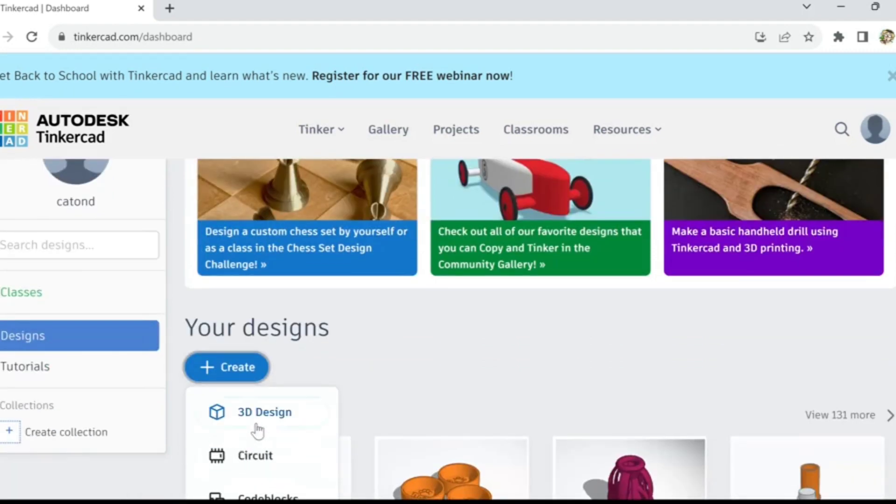
{"action": "left_click", "coordinate": [260, 418]}
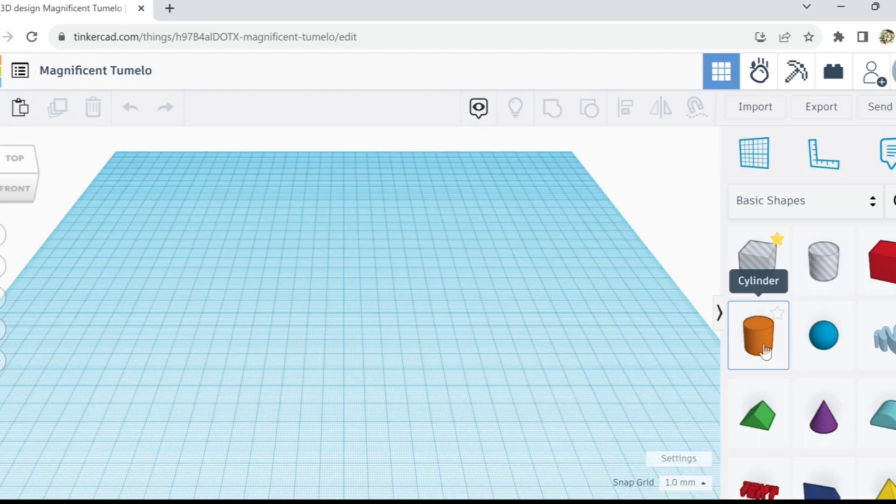
{"action": "left_click_drag", "start_coordinate": [763, 346], "coordinate": [345, 295]}
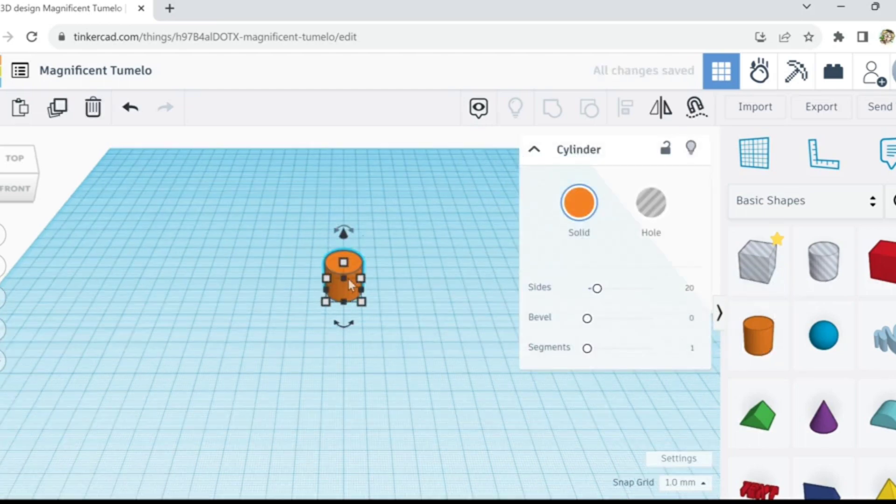
{"action": "scroll", "coordinate": [349, 279], "scroll_direction": "up", "scroll_amount": 1}
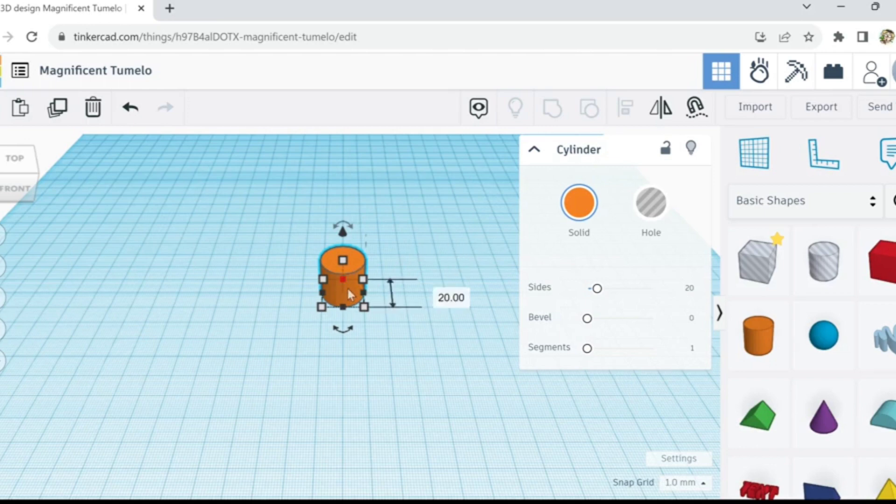
{"action": "left_click_drag", "start_coordinate": [598, 290], "coordinate": [675, 287]}
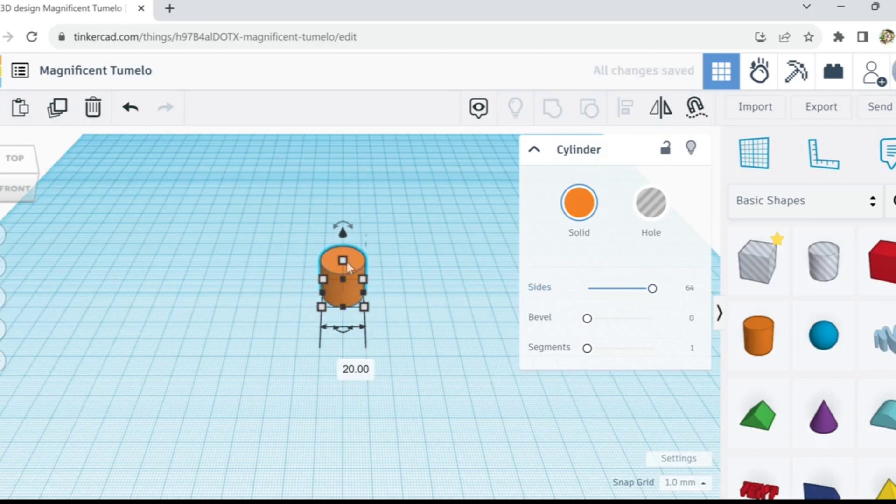
Step: Enlarge the cylinder and set its base length and width to 100 mm each
{"action": "left_click_drag", "start_coordinate": [368, 319], "coordinate": [574, 444]}
{"action": "left_click_drag", "start_coordinate": [470, 418], "coordinate": [296, 292]}
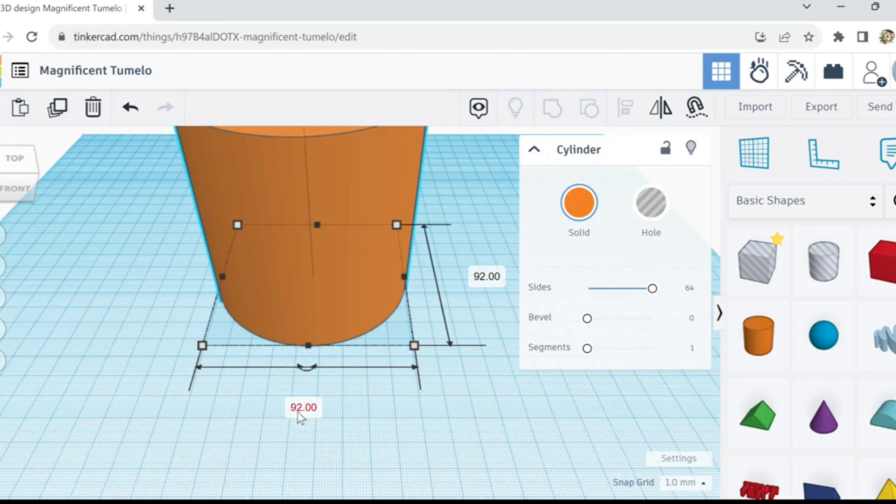
{"action": "left_click", "coordinate": [484, 282]}
{"action": "type", "text": "100"}
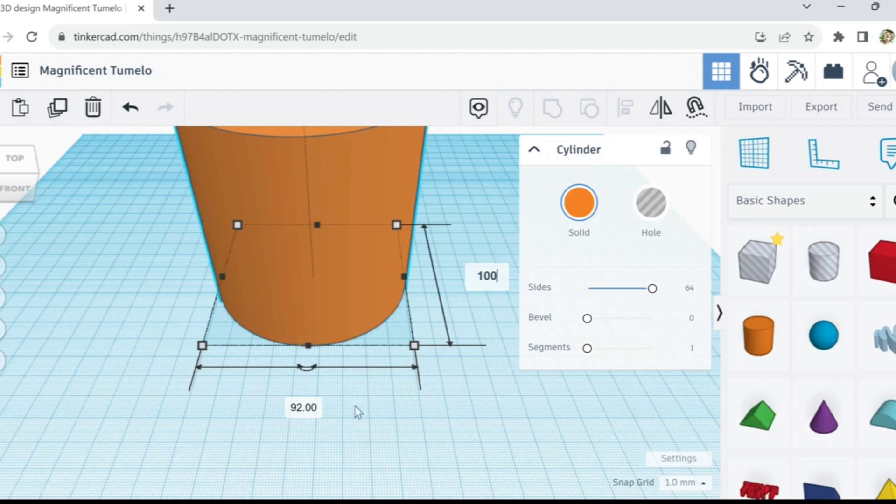
{"action": "left_click", "coordinate": [299, 422]}
{"action": "type", "text": "100"}
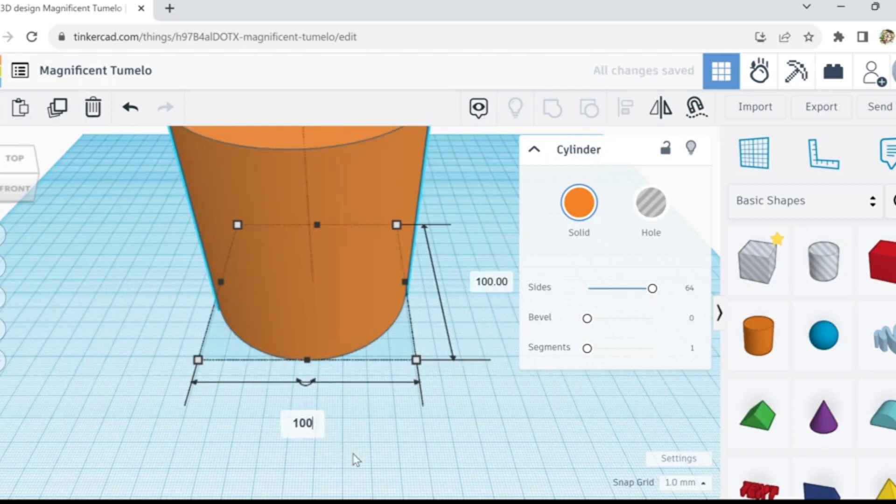
{"action": "key", "text": "Return"}
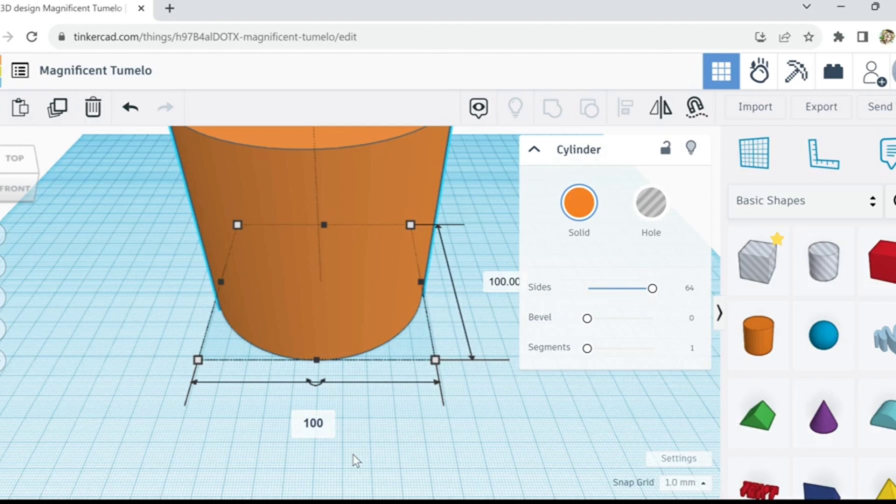
Step: Set the cylinder's base to 150 by 150 mm
{"action": "key", "text": "BackSpace"}
{"action": "key", "text": "BackSpace"}
{"action": "type", "text": "50"}
{"action": "key", "text": "Return"}
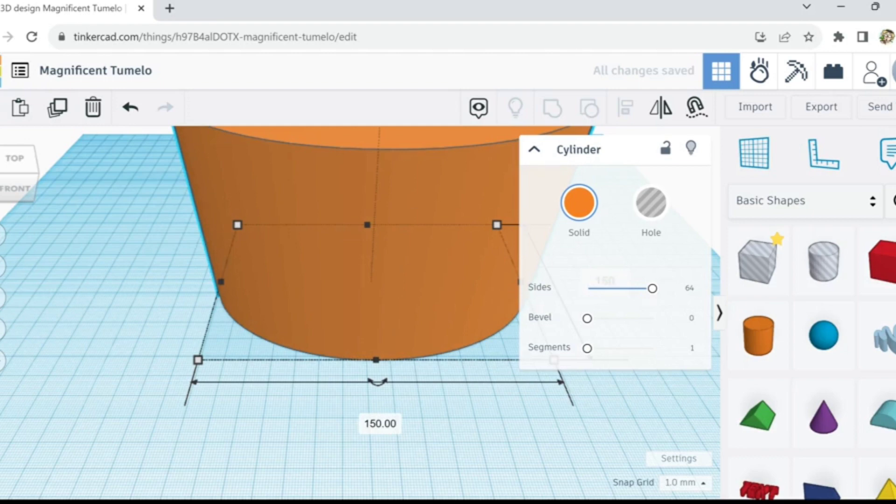
Step: Shift the cylinder about 11 by 13 mm on the workplane and stretch its height to about 188 mm
{"action": "scroll", "coordinate": [456, 480], "scroll_direction": "down", "scroll_amount": 5}
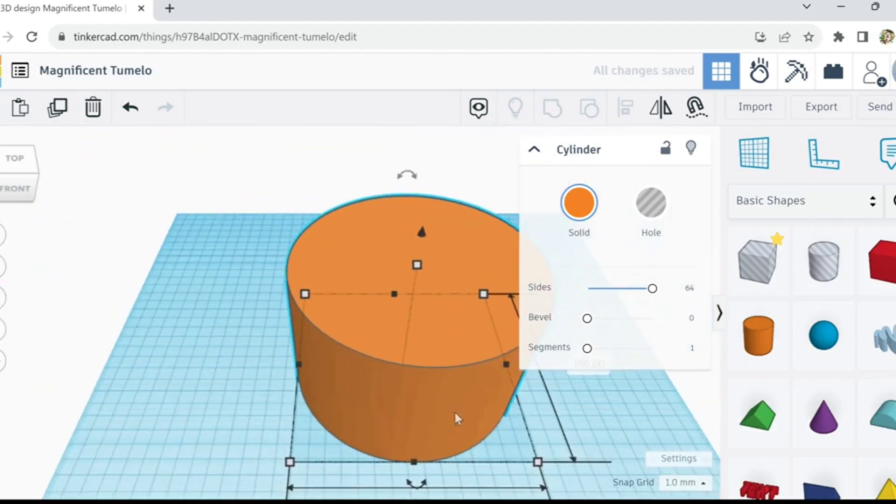
{"action": "left_click_drag", "start_coordinate": [455, 417], "coordinate": [423, 371]}
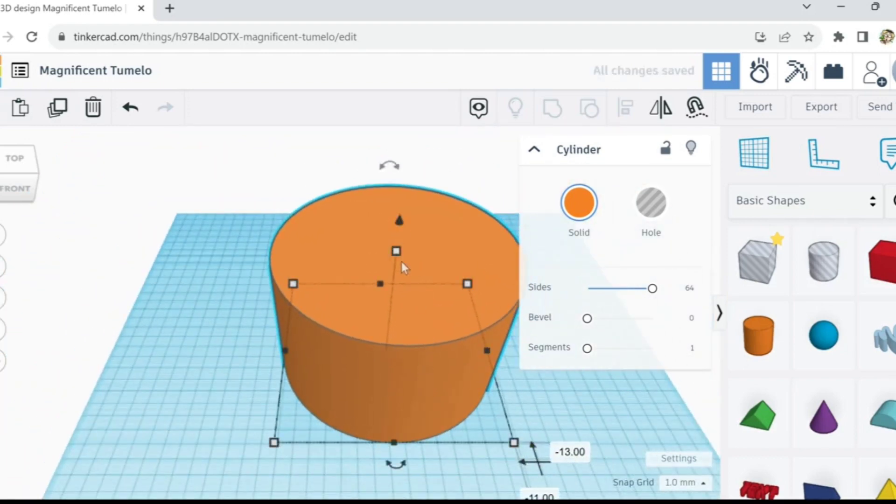
{"action": "left_click_drag", "start_coordinate": [399, 253], "coordinate": [424, 130]}
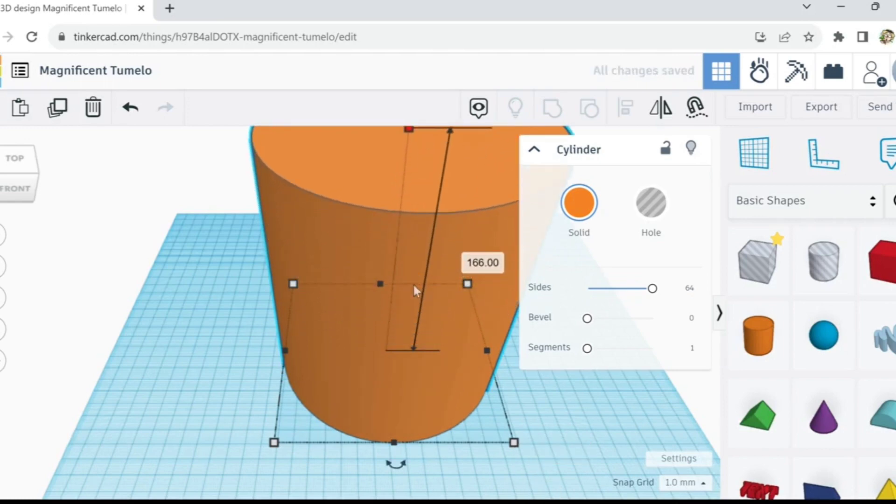
{"action": "scroll", "coordinate": [413, 283], "scroll_direction": "down", "scroll_amount": 4}
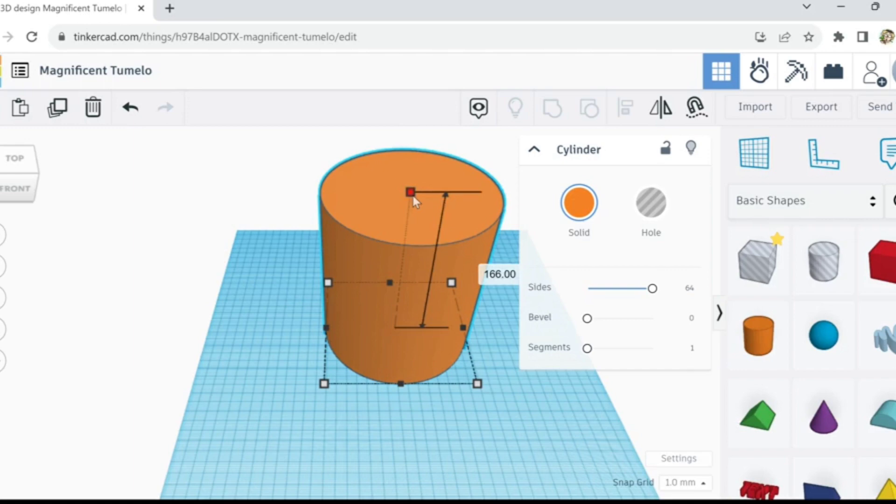
{"action": "left_click_drag", "start_coordinate": [412, 194], "coordinate": [413, 182]}
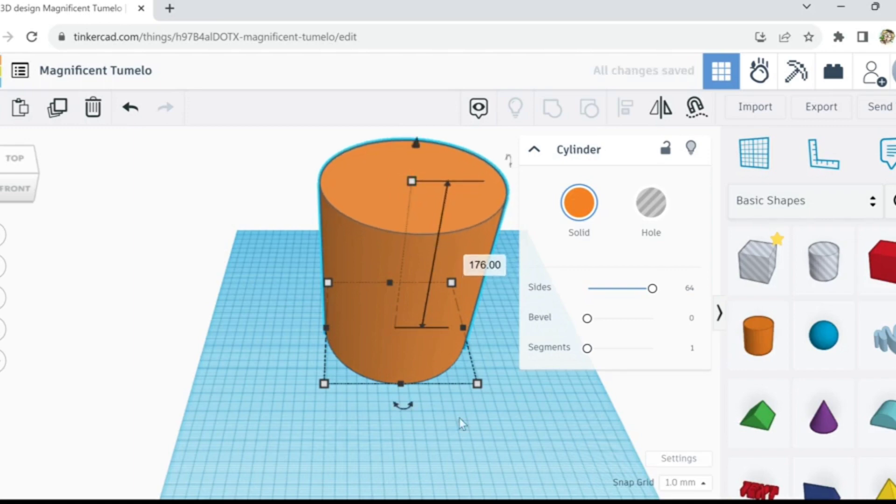
{"action": "right_click_drag", "start_coordinate": [466, 445], "coordinate": [439, 327]}
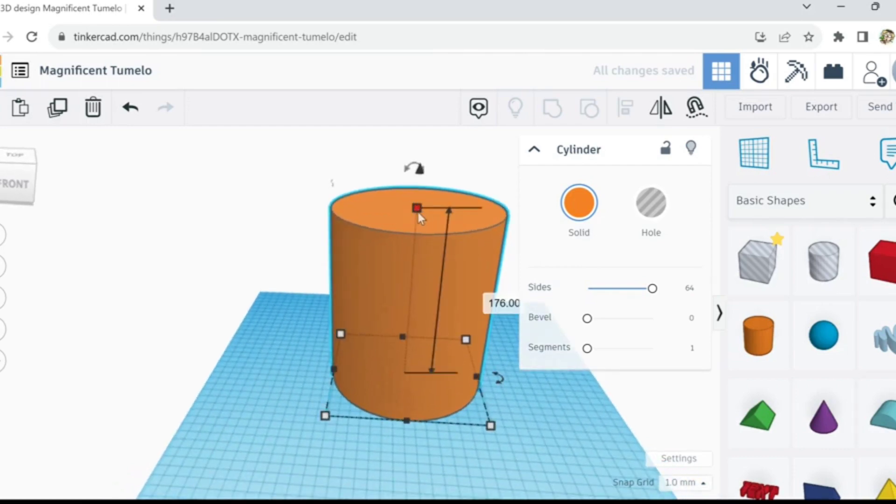
{"action": "left_click_drag", "start_coordinate": [418, 212], "coordinate": [422, 199]}
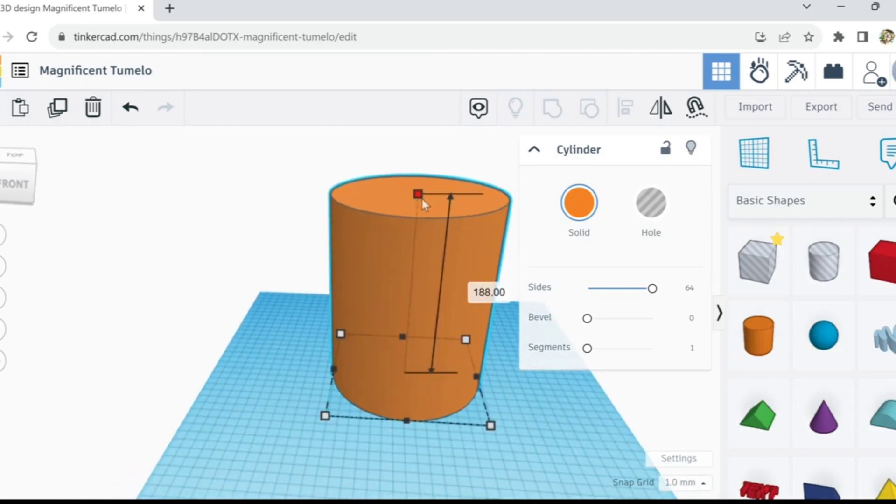
{"action": "left_click", "coordinate": [374, 452]}
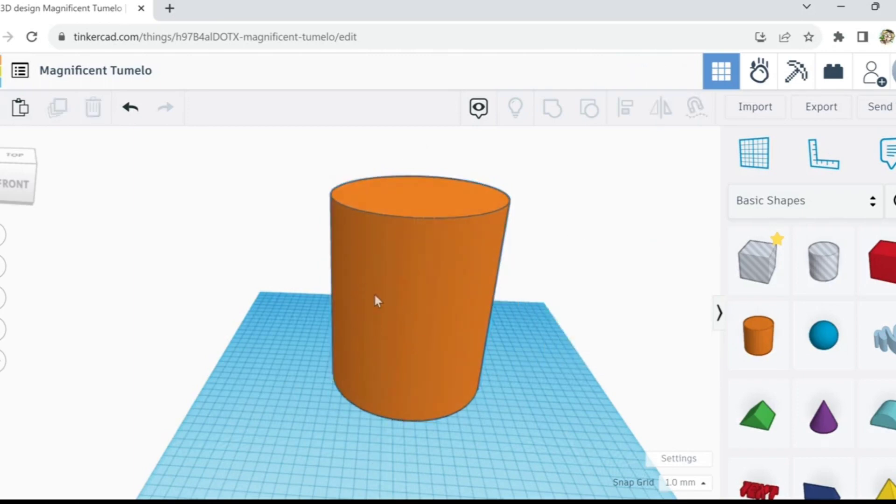
Step: Duplicate the cylinder as a hole and move the copy about 160 mm sideways, beside the orange original
{"action": "left_click", "coordinate": [388, 261]}
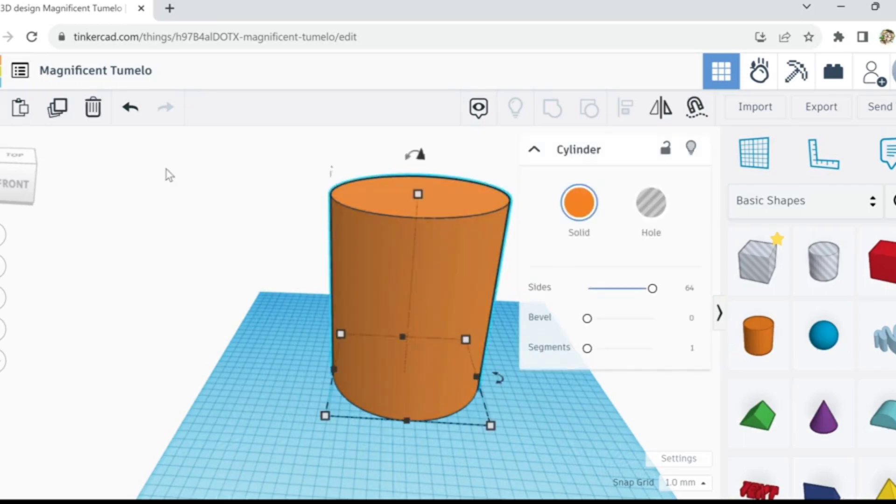
{"action": "left_click", "coordinate": [60, 117]}
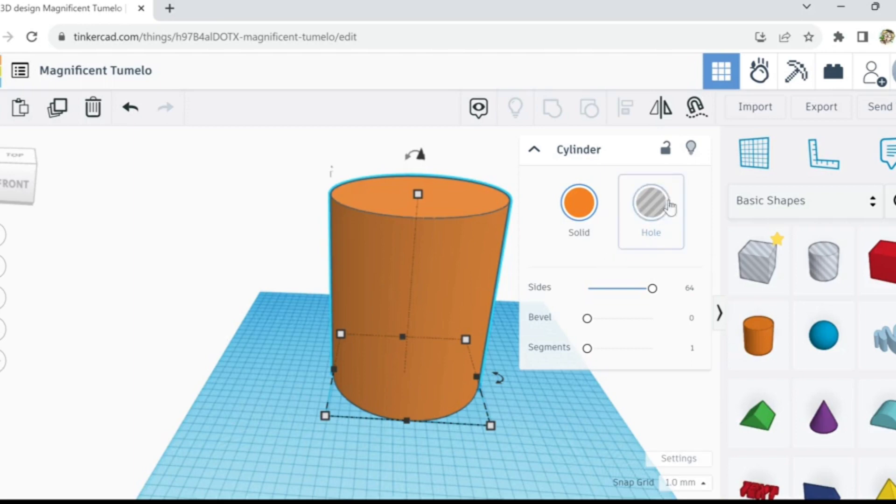
{"action": "left_click", "coordinate": [267, 419]}
{"action": "left_click", "coordinate": [410, 224]}
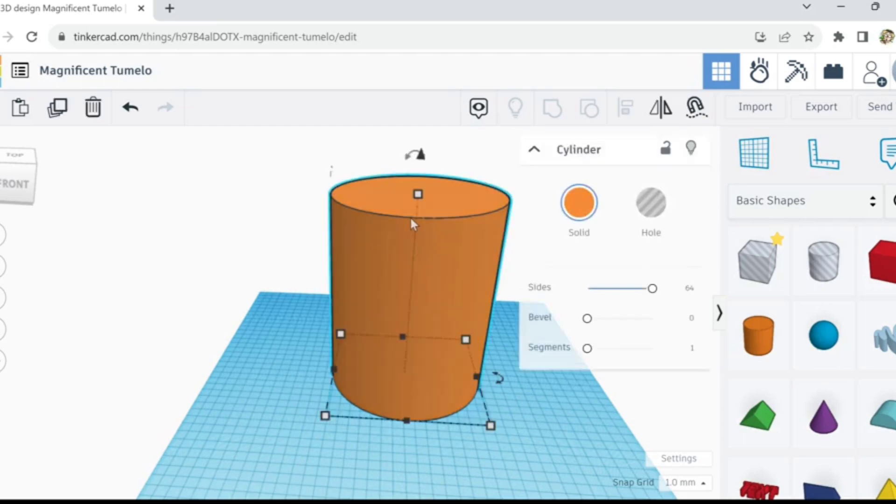
{"action": "left_click", "coordinate": [652, 210]}
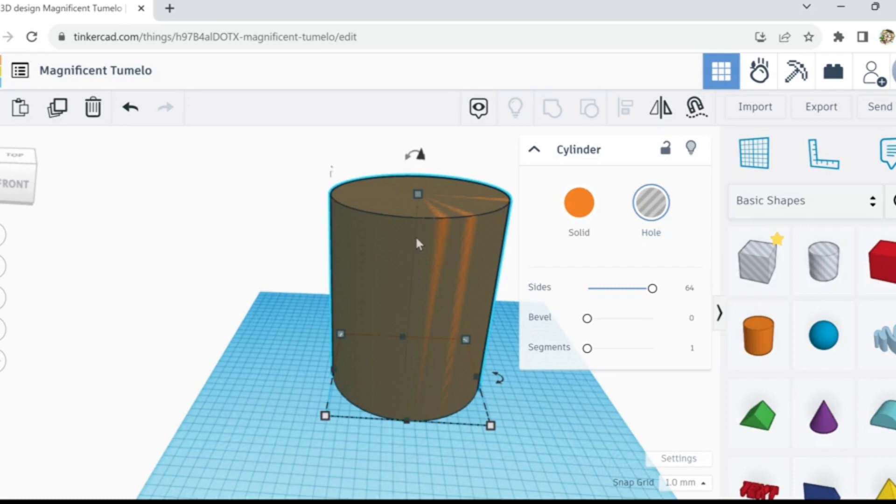
{"action": "left_click_drag", "start_coordinate": [428, 255], "coordinate": [217, 266]}
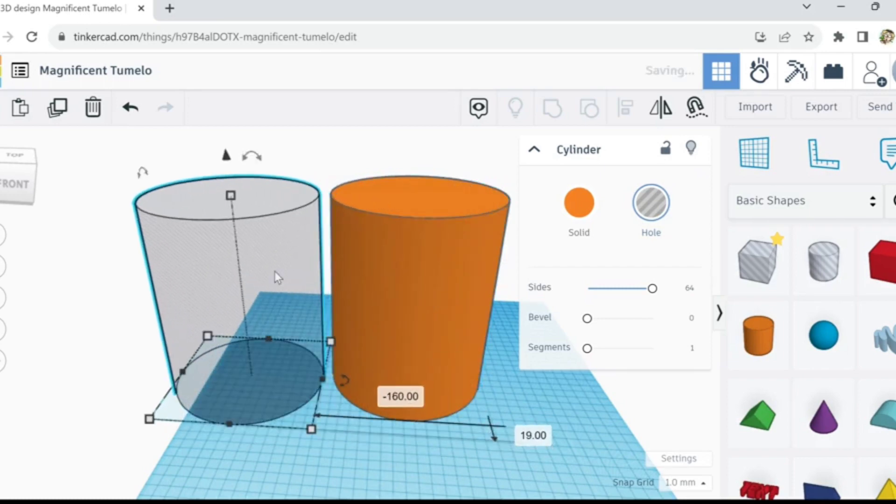
{"action": "left_click", "coordinate": [419, 322]}
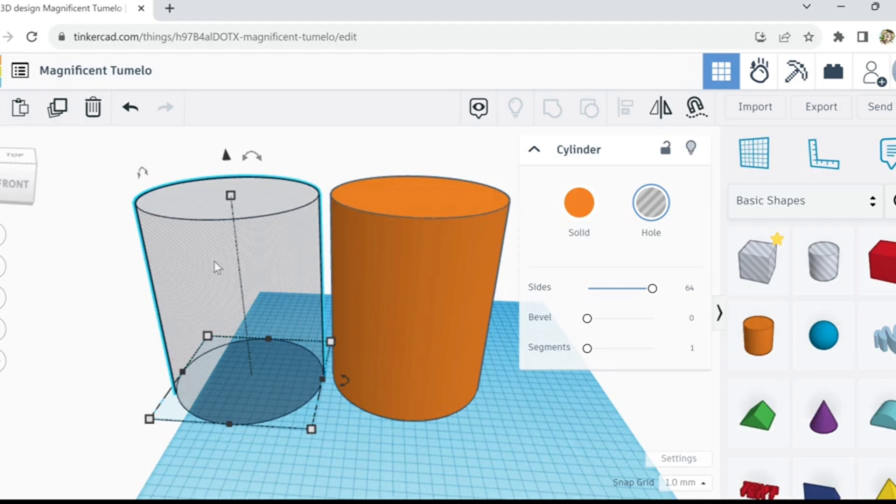
Step: Set the hole cylinder's base to 142 by 142 mm
{"action": "mouse_move", "coordinate": [313, 435]}
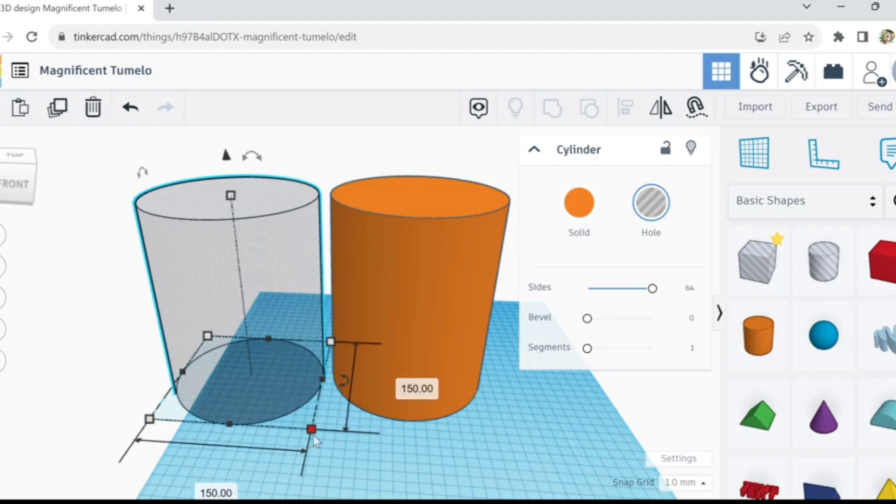
{"action": "left_click", "coordinate": [400, 391]}
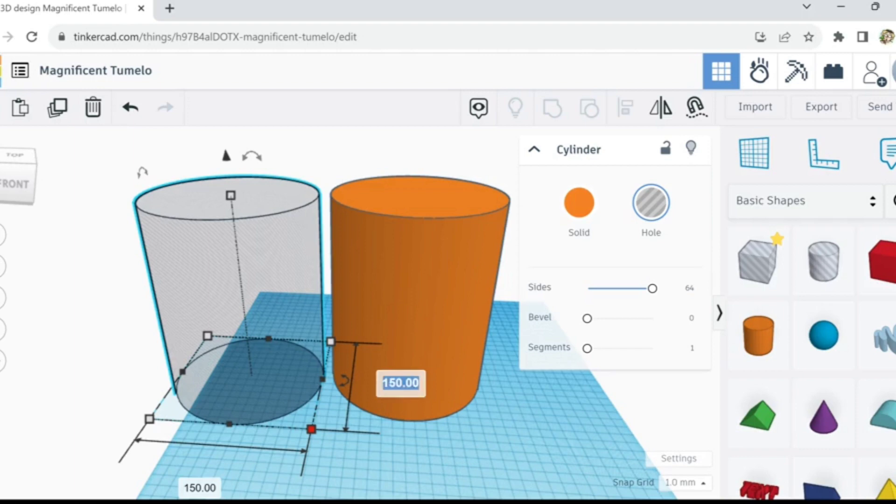
{"action": "type", "text": "1"}
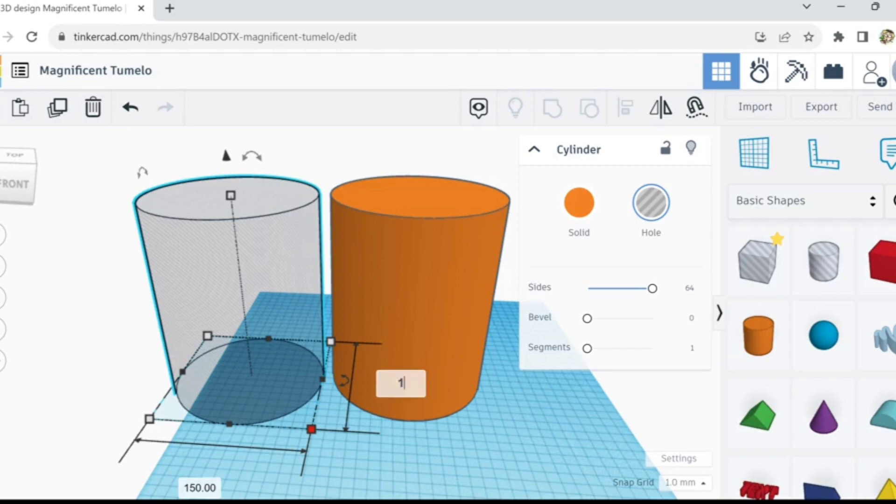
{"action": "type", "text": "42"}
{"action": "left_click", "coordinate": [210, 489]}
{"action": "type", "text": "142"}
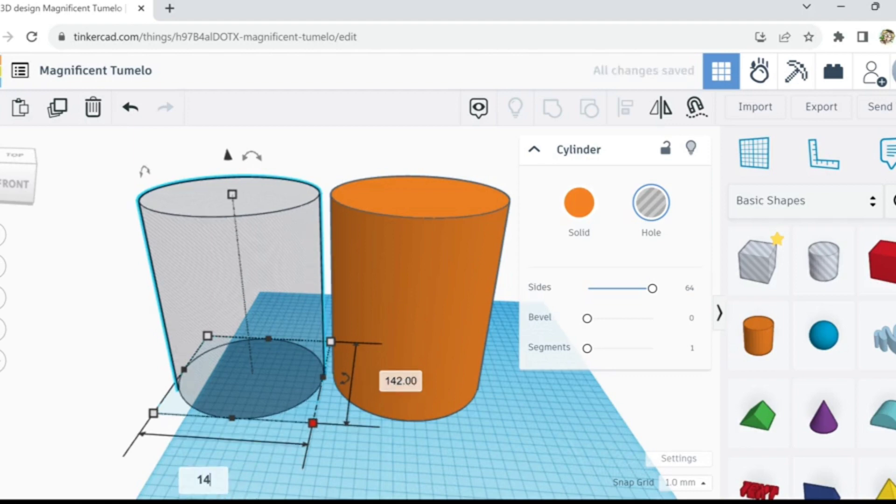
{"action": "key", "text": "Return"}
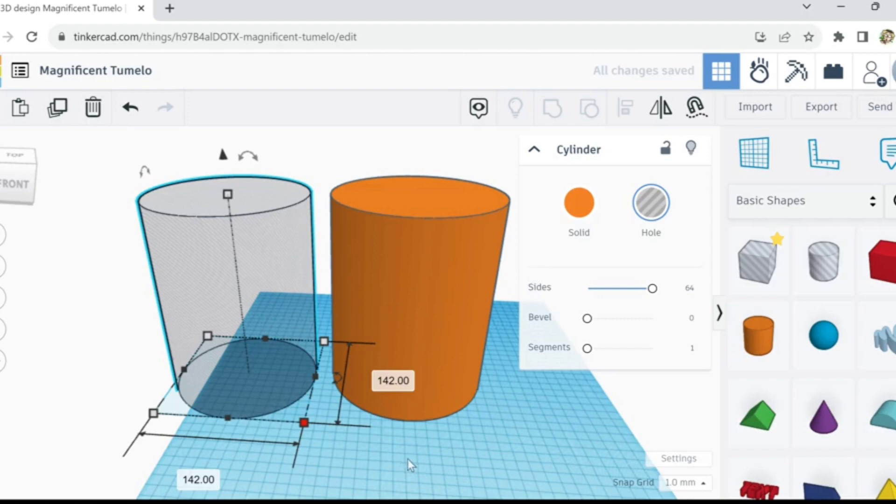
Step: Set the hole cylinder's base to 144 by 144 mm
{"action": "left_click", "coordinate": [395, 382]}
{"action": "type", "text": "1"}
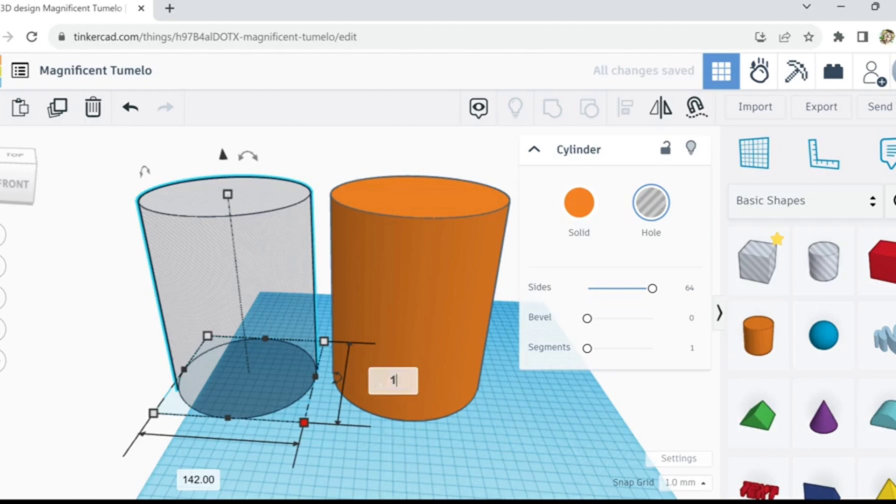
{"action": "type", "text": "44"}
{"action": "left_click", "coordinate": [198, 479]}
{"action": "type", "text": "1"}
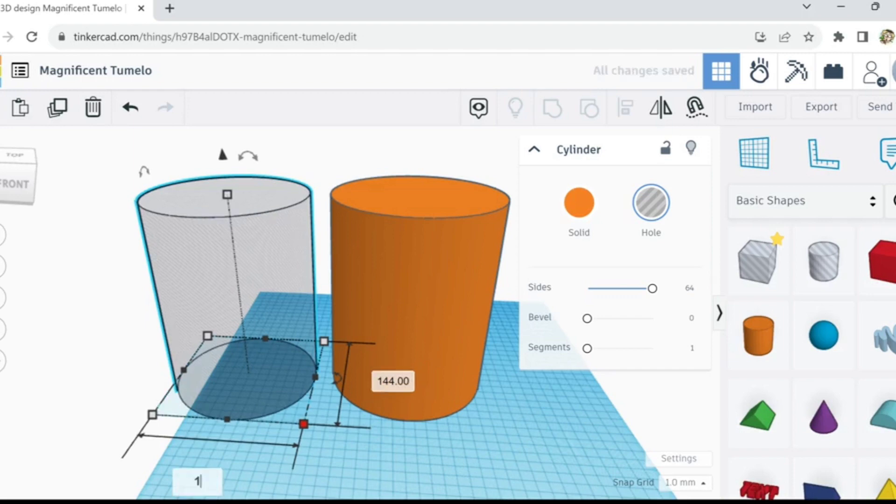
{"action": "type", "text": "44"}
{"action": "key", "text": "Return"}
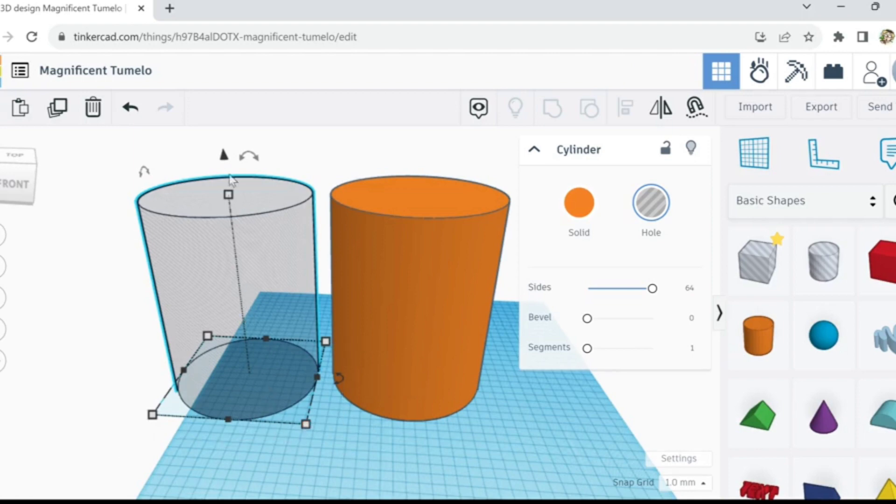
Step: Move the hole cylinder about 174 by 23 mm so it sits inside the orange cylinder, and select both shapes
{"action": "mouse_move", "coordinate": [232, 206]}
{"action": "left_click_drag", "start_coordinate": [256, 307], "coordinate": [223, 315]}
{"action": "left_click_drag", "start_coordinate": [225, 206], "coordinate": [442, 299]}
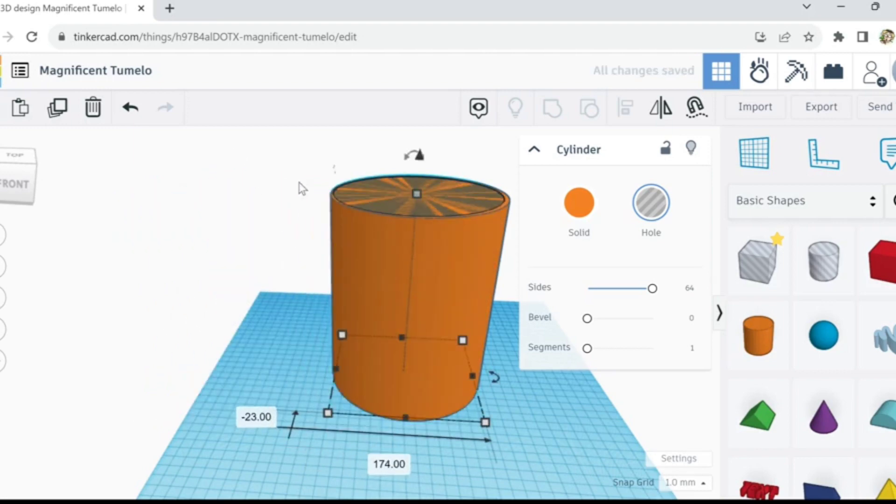
{"action": "left_click_drag", "start_coordinate": [303, 187], "coordinate": [471, 243]}
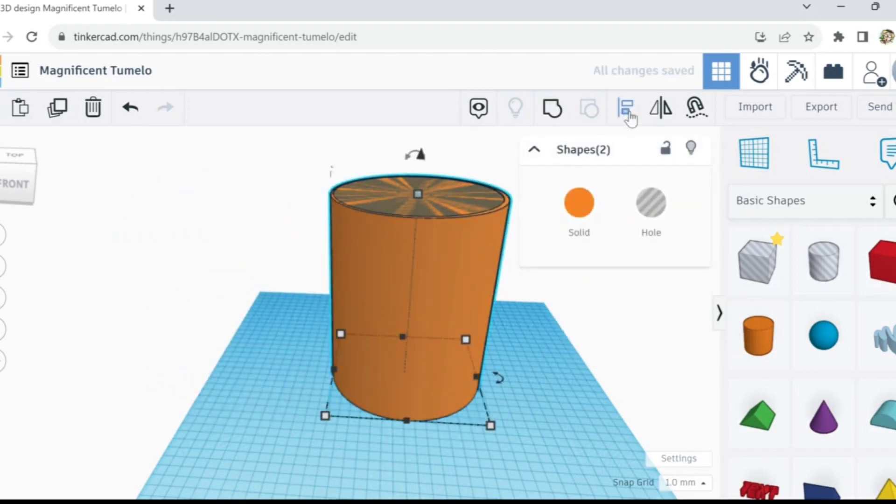
{"action": "left_click", "coordinate": [262, 374]}
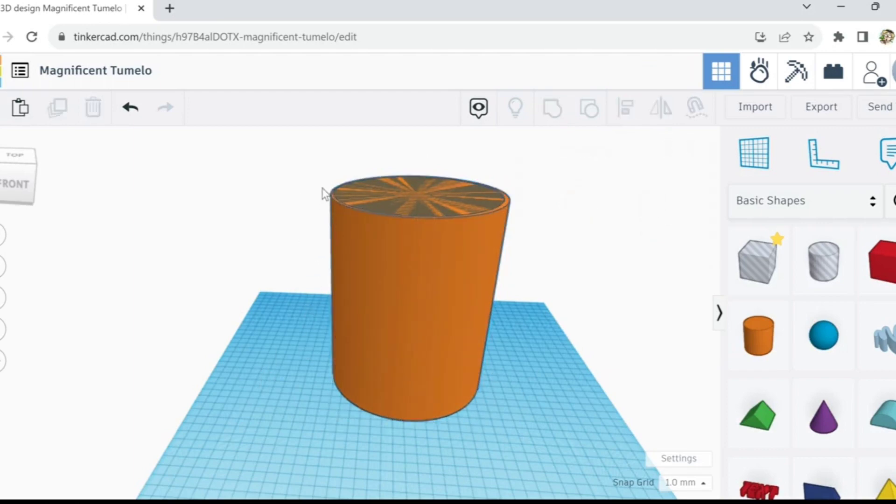
Step: Group the solid cylinder and the hole cylinder into one hollow container and move it sideways to free space on the workplane
{"action": "left_click_drag", "start_coordinate": [319, 180], "coordinate": [379, 255]}
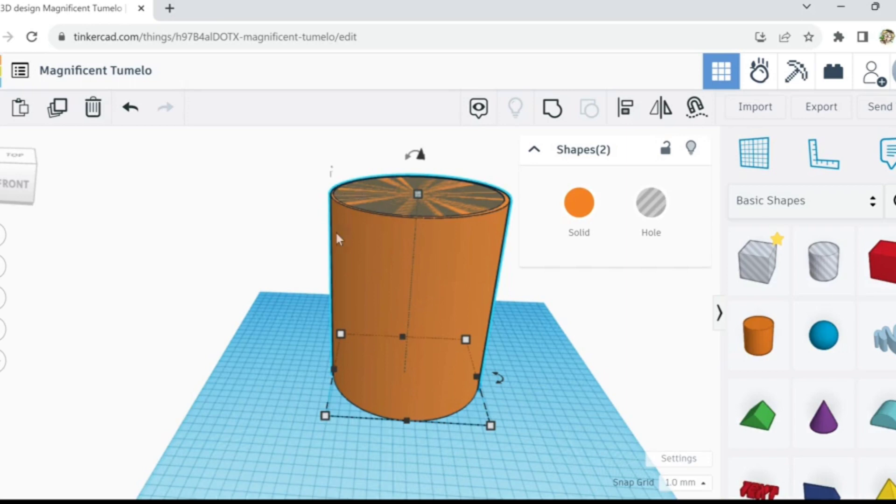
{"action": "left_click_drag", "start_coordinate": [316, 181], "coordinate": [365, 197]}
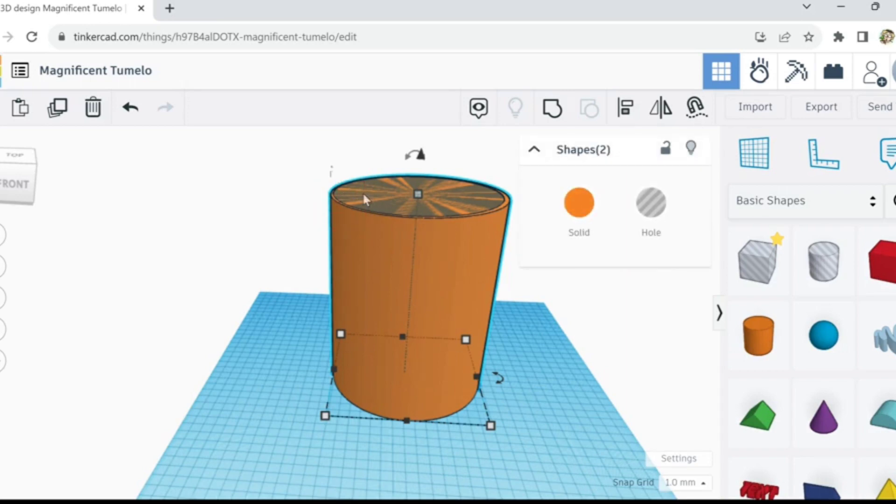
{"action": "left_click", "coordinate": [559, 120]}
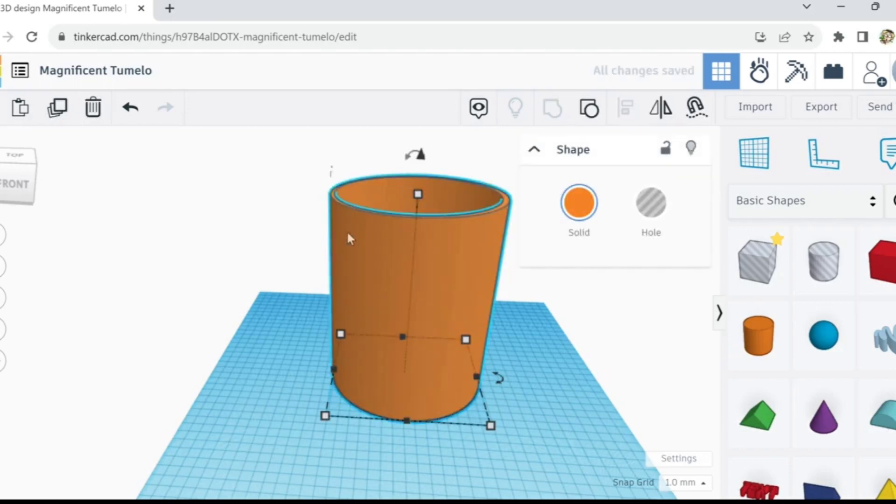
{"action": "right_click_drag", "start_coordinate": [299, 236], "coordinate": [294, 275]}
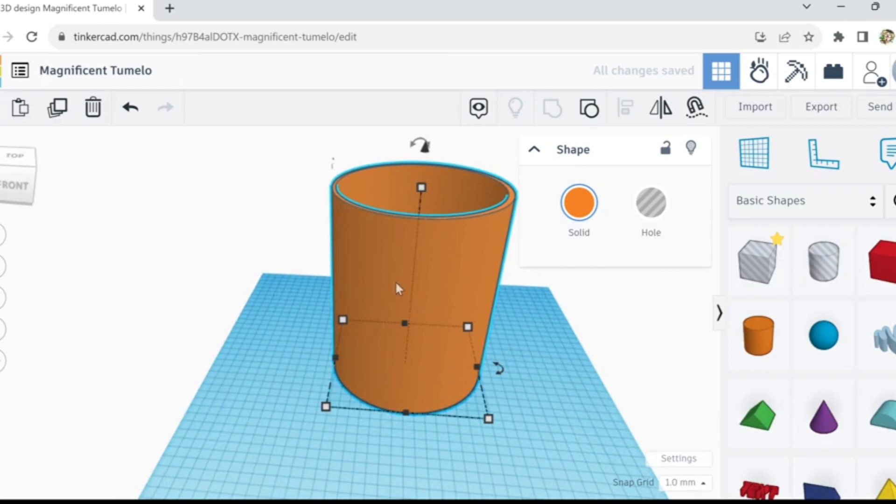
{"action": "left_click_drag", "start_coordinate": [438, 286], "coordinate": [326, 270]}
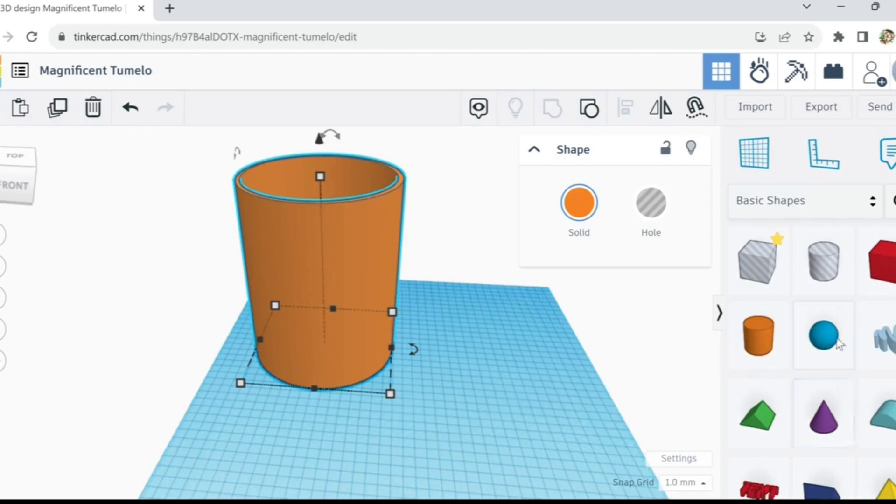
Step: Place a red box on the workplane in front of the orange container and stretch its height to about 157 mm
{"action": "left_click", "coordinate": [884, 282]}
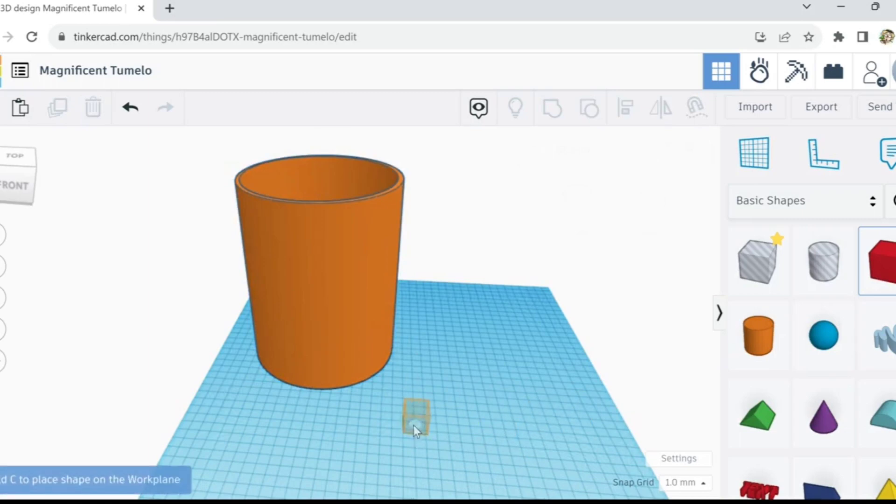
{"action": "left_click", "coordinate": [400, 421]}
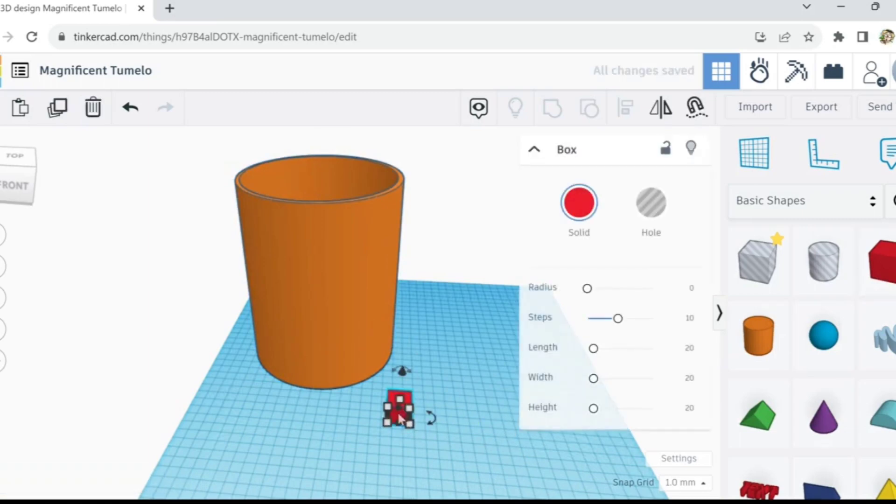
{"action": "left_click_drag", "start_coordinate": [400, 410], "coordinate": [411, 283]}
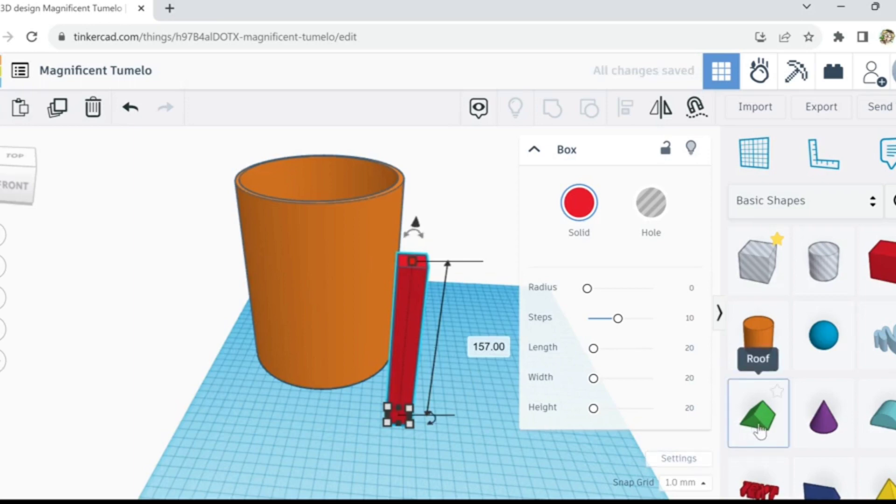
Step: Place a green roof shape just in front of the red box and raise it in 1 mm steps to the box's top end
{"action": "left_click_drag", "start_coordinate": [760, 431], "coordinate": [433, 437]}
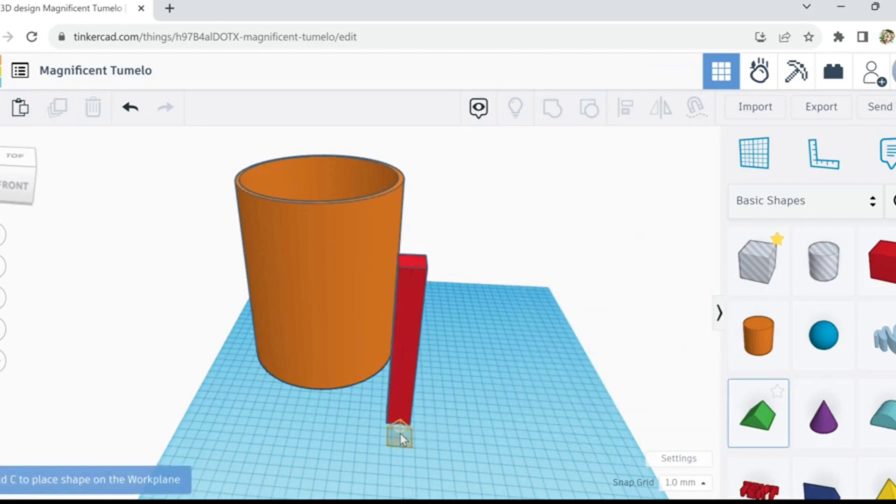
{"action": "mouse_move", "coordinate": [400, 427]}
{"action": "left_mouse_down"}
{"action": "mouse_move", "coordinate": [400, 420]}
{"action": "mouse_move", "coordinate": [400, 442]}
{"action": "left_mouse_up"}
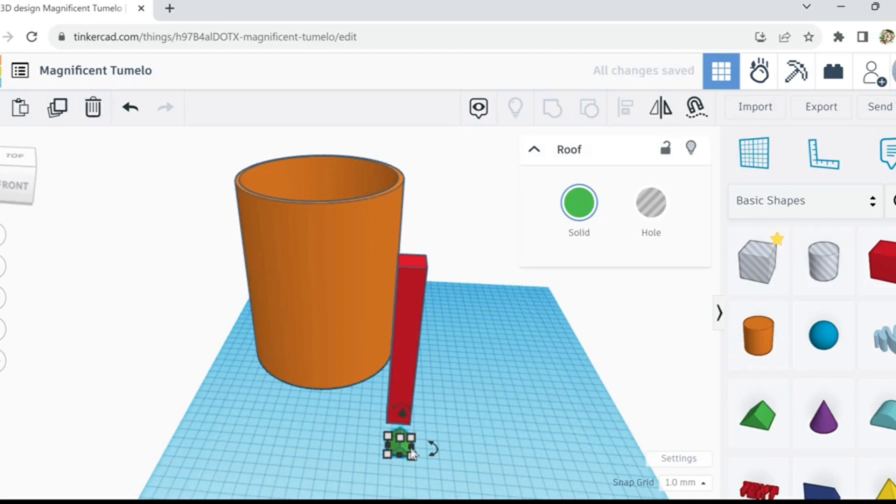
{"action": "key", "text": "ctrl+Up"}
{"action": "key", "text": "ctrl+Up"}
{"action": "key", "text": "ctrl+Up"}
{"action": "key", "text": "ctrl+Up"}
{"action": "key", "text": "ctrl+Up"}
{"action": "key", "text": "ctrl+Up"}
{"action": "key", "text": "ctrl+Up"}
{"action": "key", "text": "ctrl+Up"}
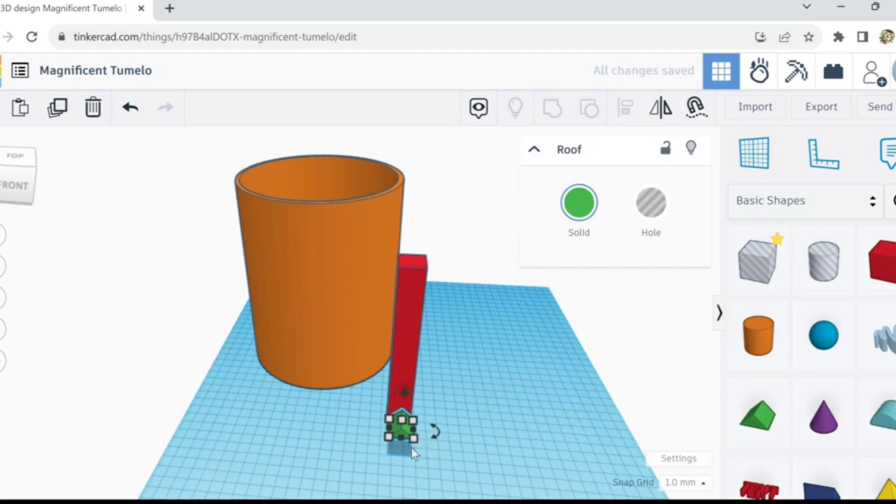
{"action": "key", "text": "ctrl+Up"}
{"action": "key", "text": "ctrl+Up"}
{"action": "key", "text": "ctrl+Up"}
{"action": "key", "text": "ctrl+Up"}
{"action": "key", "text": "ctrl+Up"}
{"action": "key", "text": "ctrl+Up"}
{"action": "key", "text": "ctrl+Up"}
{"action": "key", "text": "ctrl+Up"}
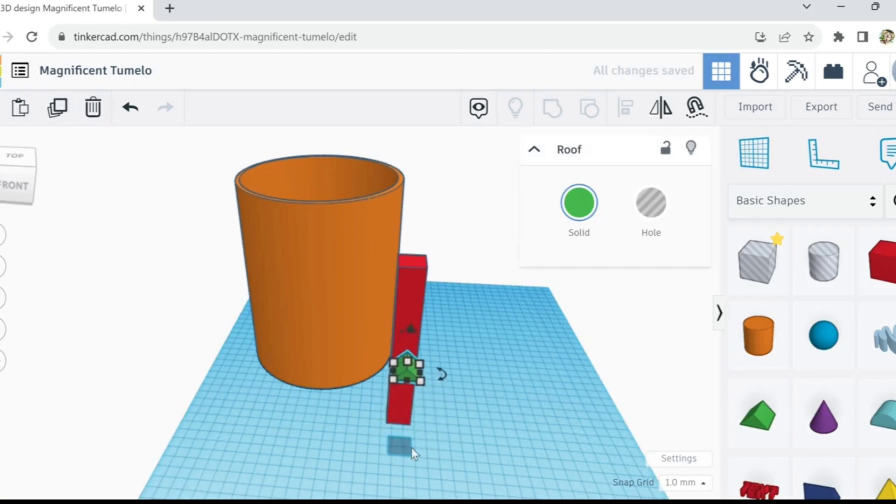
{"action": "key", "text": "ctrl+Up"}
{"action": "key", "text": "ctrl+Up"}
{"action": "key", "text": "ctrl+Up"}
{"action": "key", "text": "ctrl+Up"}
{"action": "key", "text": "ctrl+Up"}
{"action": "key", "text": "ctrl+Up"}
{"action": "key", "text": "ctrl+Up"}
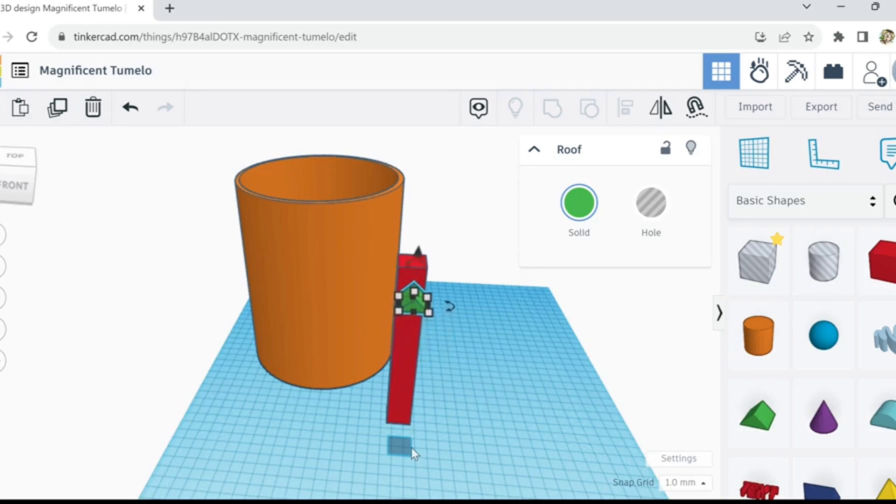
{"action": "key", "text": "ctrl+Up"}
{"action": "key", "text": "ctrl+Up"}
{"action": "key", "text": "ctrl+Up"}
{"action": "key", "text": "ctrl+Up"}
{"action": "key", "text": "ctrl+Up"}
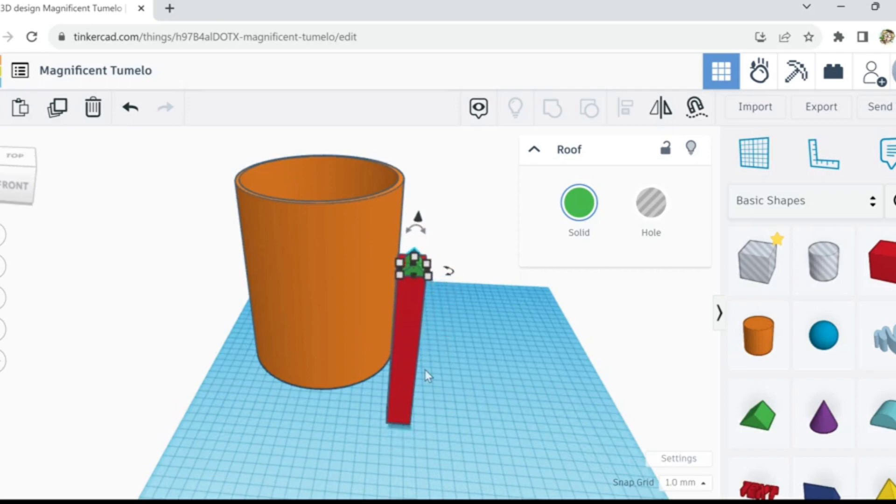
{"action": "scroll", "coordinate": [426, 357], "scroll_direction": "up", "scroll_amount": 2}
{"action": "scroll", "coordinate": [427, 349], "scroll_direction": "up", "scroll_amount": 3}
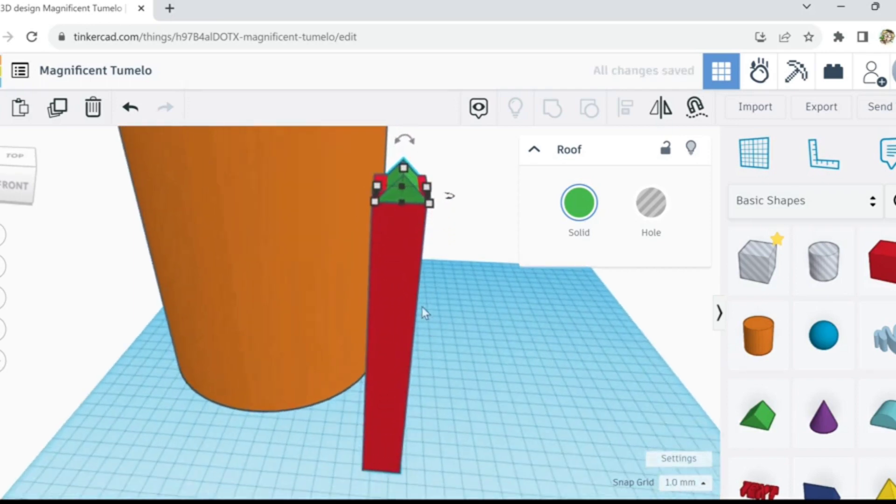
{"action": "key", "text": "ctrl+Up"}
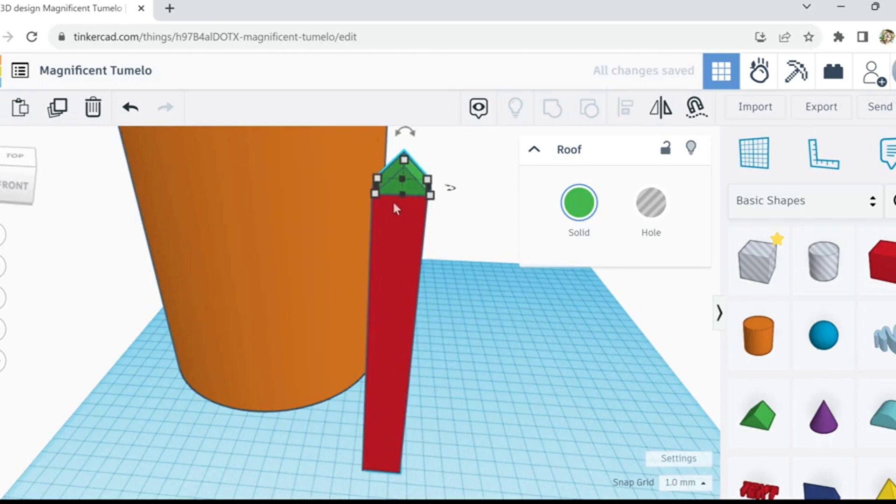
Step: Select the red box and the green roof and align them with each other along both horizontal directions
{"action": "scroll", "coordinate": [393, 200], "scroll_direction": "up", "scroll_amount": 2}
{"action": "scroll", "coordinate": [394, 200], "scroll_direction": "up", "scroll_amount": 3}
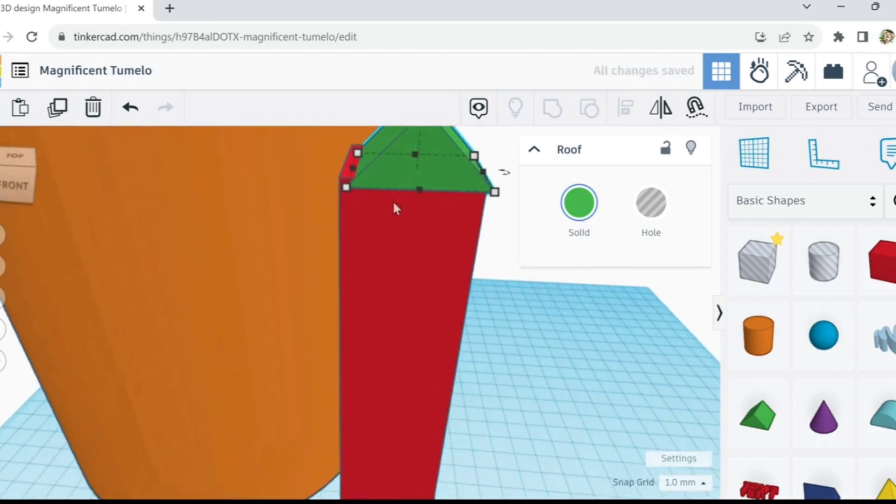
{"action": "scroll", "coordinate": [502, 331], "scroll_direction": "down", "scroll_amount": 3}
{"action": "scroll", "coordinate": [501, 331], "scroll_direction": "down", "scroll_amount": 2}
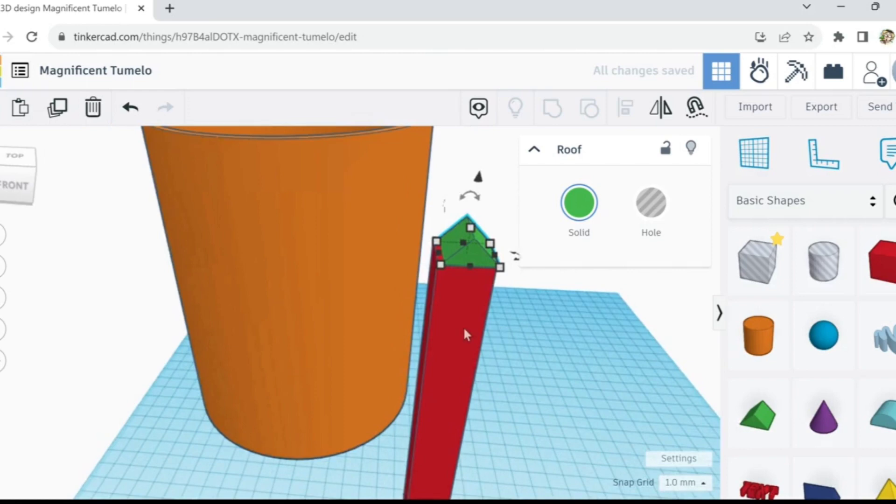
{"action": "scroll", "coordinate": [464, 326], "scroll_direction": "down", "scroll_amount": 3}
{"action": "scroll", "coordinate": [538, 374], "scroll_direction": "down", "scroll_amount": 5}
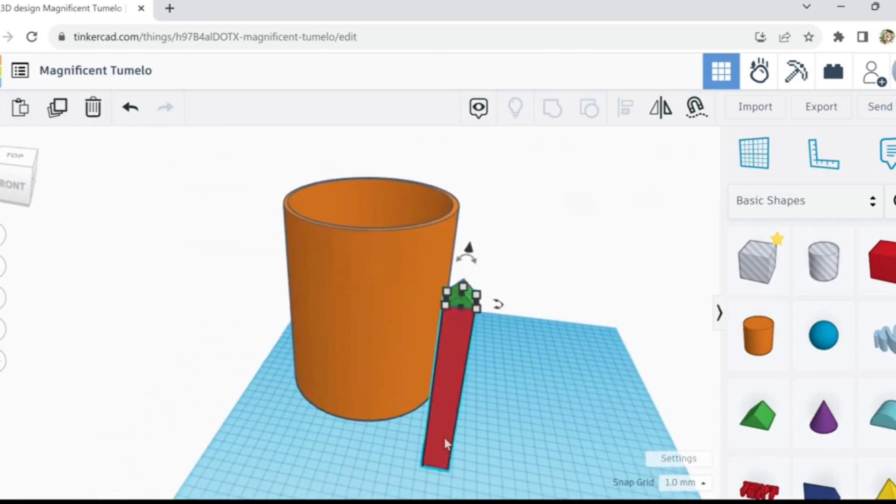
{"action": "left_click", "coordinate": [458, 323]}
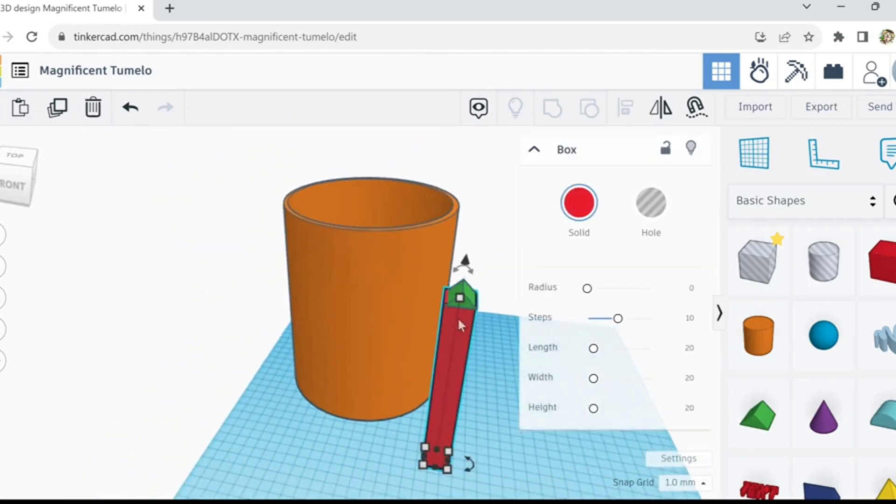
{"action": "left_click", "coordinate": [468, 294], "text": "shift"}
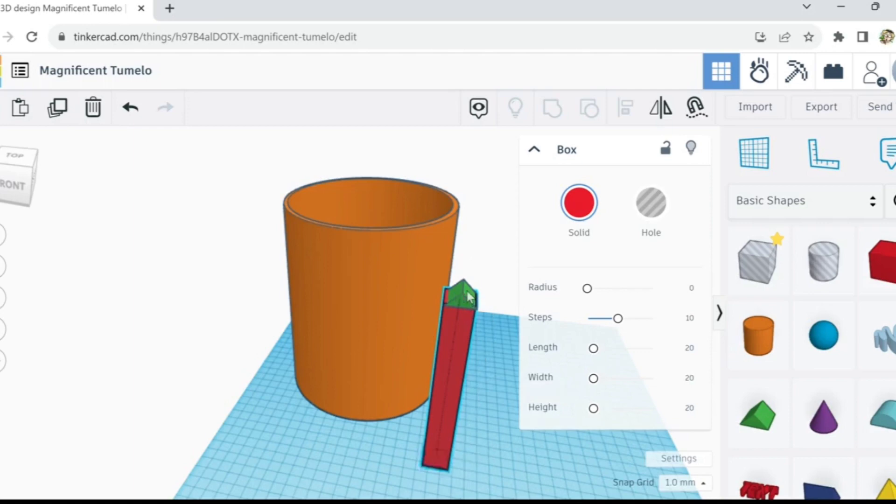
{"action": "left_click", "coordinate": [388, 324], "text": "shift"}
{"action": "left_click", "coordinate": [400, 301], "text": "shift"}
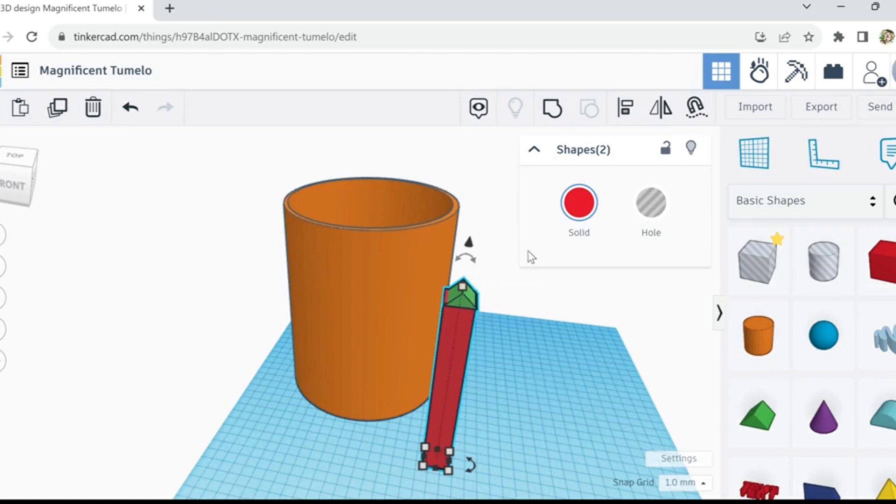
{"action": "left_click", "coordinate": [630, 112]}
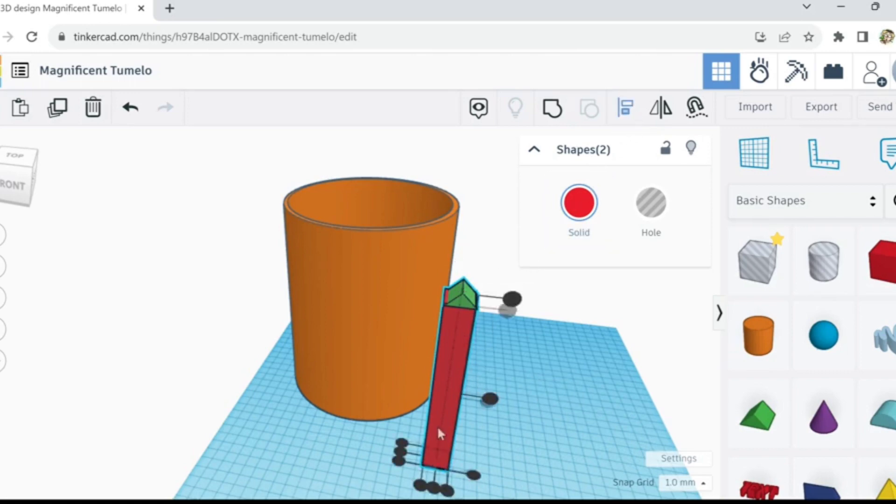
{"action": "left_click", "coordinate": [405, 458]}
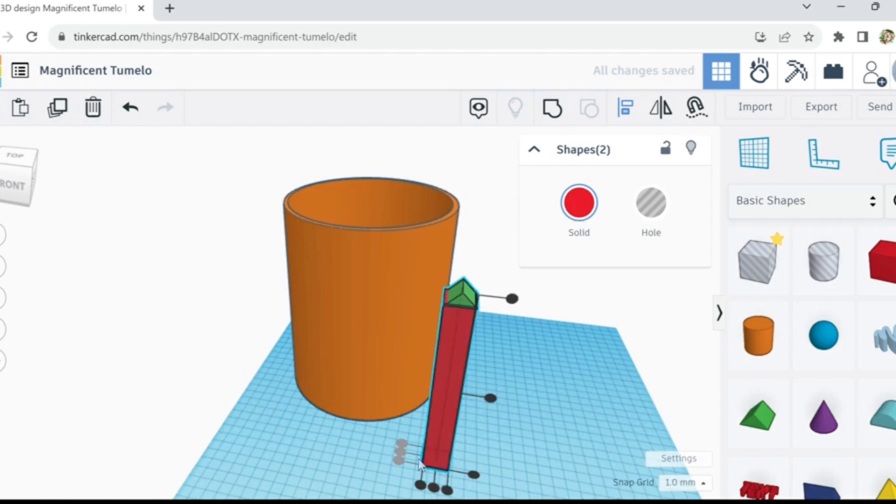
{"action": "left_click", "coordinate": [433, 488]}
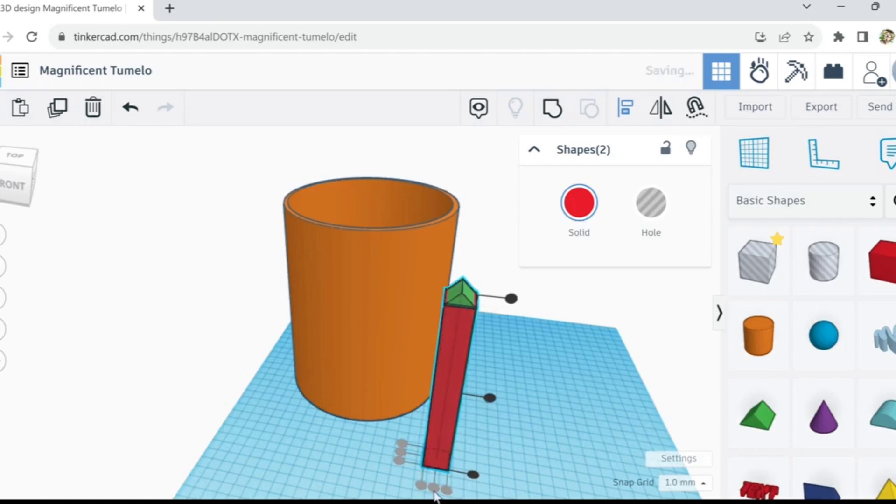
{"action": "left_click", "coordinate": [340, 467]}
Step: Raise the green roof another 1 mm so its base sits on top of the red box
{"action": "left_click", "coordinate": [462, 306]}
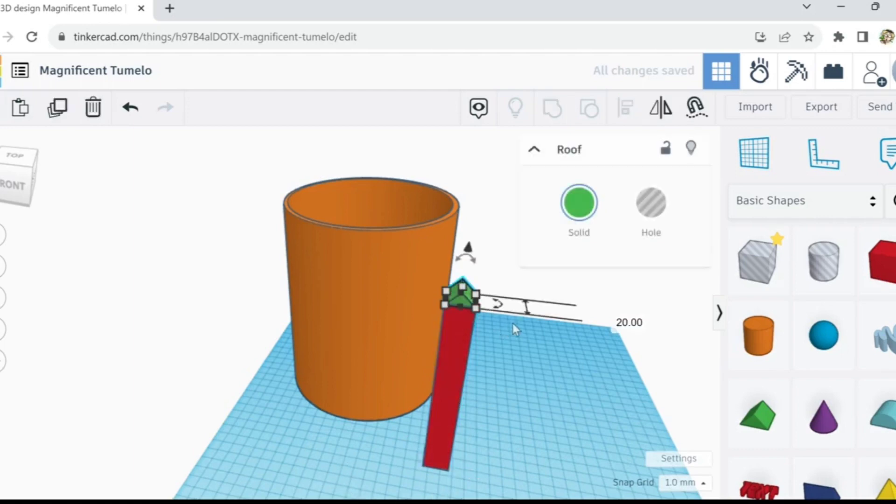
{"action": "scroll", "coordinate": [506, 301], "scroll_direction": "up", "scroll_amount": 1}
{"action": "scroll", "coordinate": [466, 325], "scroll_direction": "up", "scroll_amount": 3}
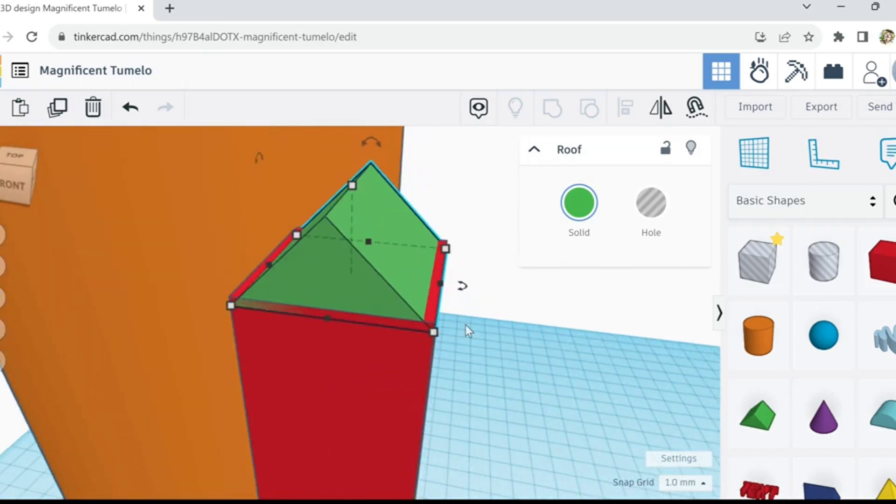
{"action": "key", "text": "ctrl+Up"}
{"action": "scroll", "coordinate": [483, 353], "scroll_direction": "down", "scroll_amount": 4}
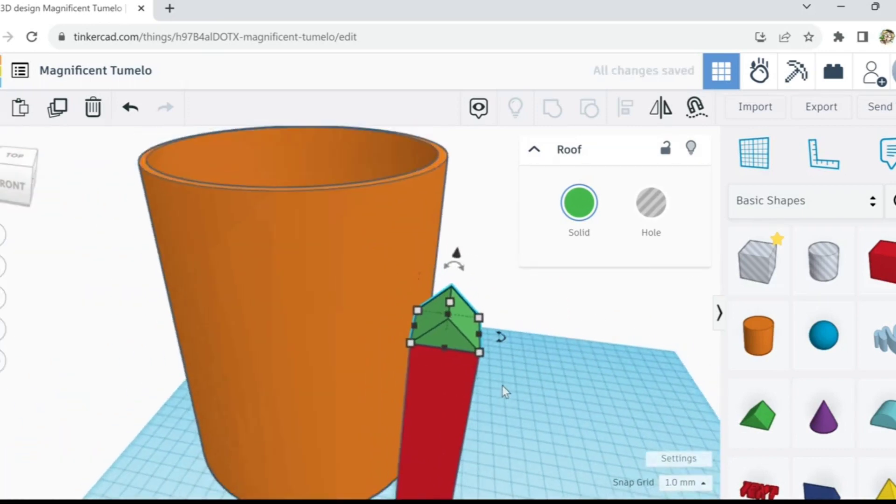
Step: Group the green roof and the red box into one pointed post
{"action": "scroll", "coordinate": [520, 417], "scroll_direction": "down", "scroll_amount": 2}
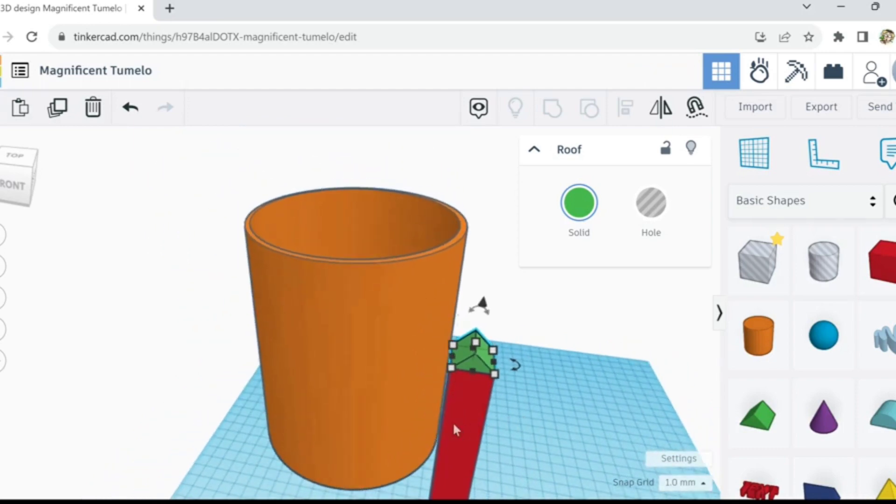
{"action": "left_click", "coordinate": [469, 405], "text": "shift"}
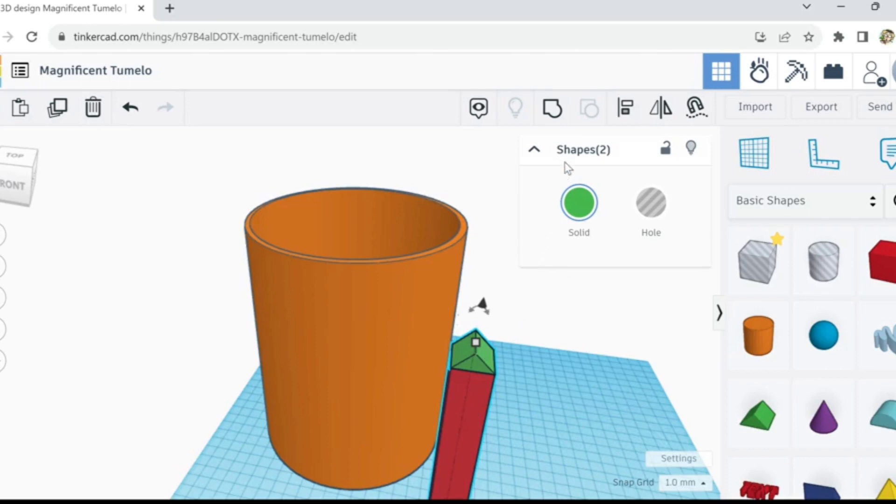
{"action": "left_click", "coordinate": [554, 116]}
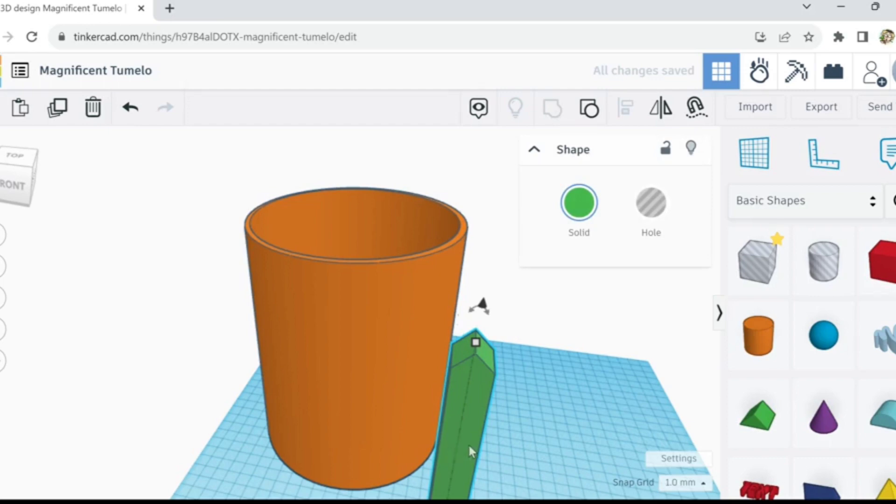
Step: Move the green pointed post against the front of the orange container's outer wall
{"action": "left_click_drag", "start_coordinate": [469, 443], "coordinate": [327, 383]}
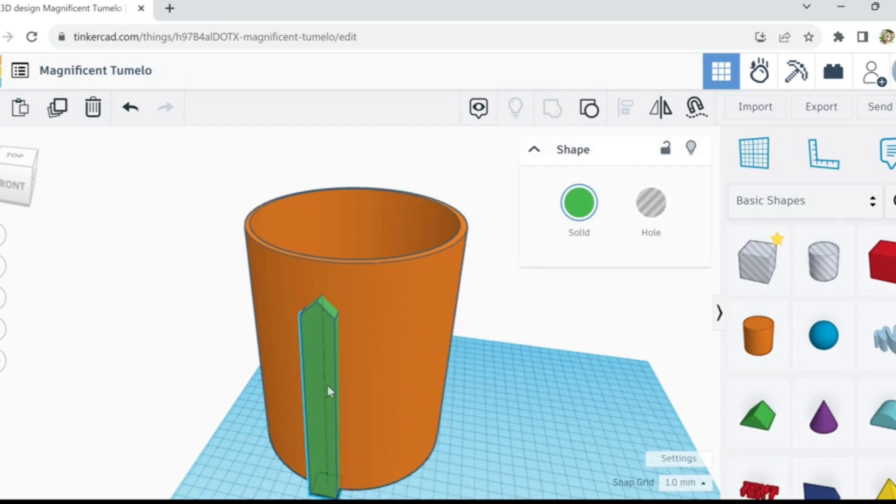
{"action": "mouse_move", "coordinate": [327, 384]}
{"action": "left_mouse_down"}
{"action": "mouse_move", "coordinate": [334, 377]}
{"action": "mouse_move", "coordinate": [324, 382]}
{"action": "left_mouse_up"}
{"action": "scroll", "coordinate": [397, 446], "scroll_direction": "down", "scroll_amount": 3}
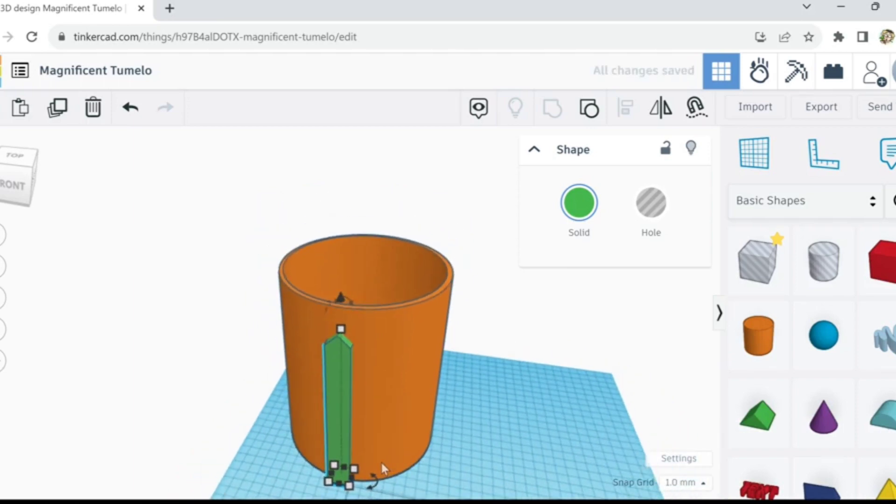
{"action": "scroll", "coordinate": [381, 464], "scroll_direction": "up", "scroll_amount": 5}
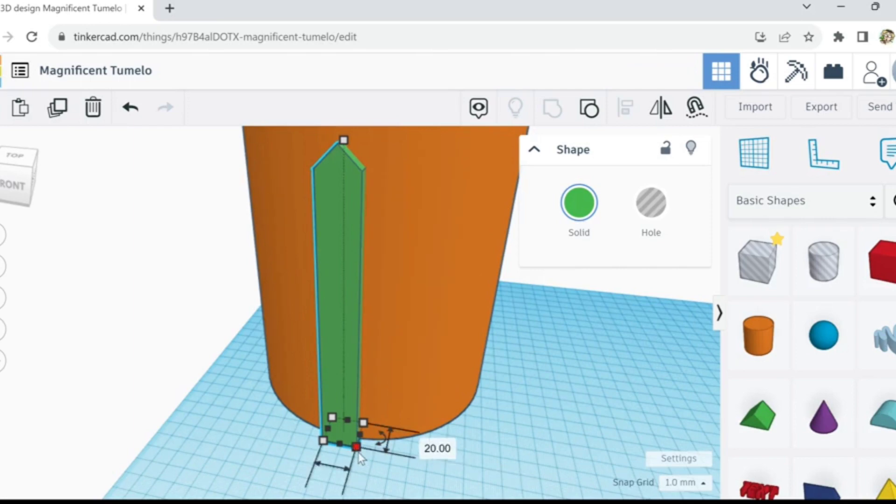
{"action": "scroll", "coordinate": [359, 457], "scroll_direction": "down", "scroll_amount": 2}
{"action": "right_click_drag", "start_coordinate": [375, 480], "coordinate": [332, 458]}
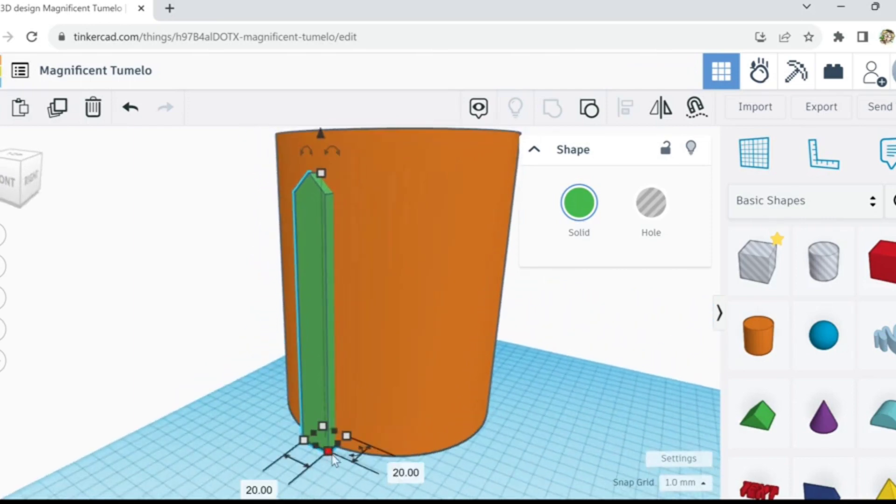
Step: Set the green pointed post's width to 4 mm
{"action": "left_click", "coordinate": [256, 490]}
{"action": "type", "text": "4"}
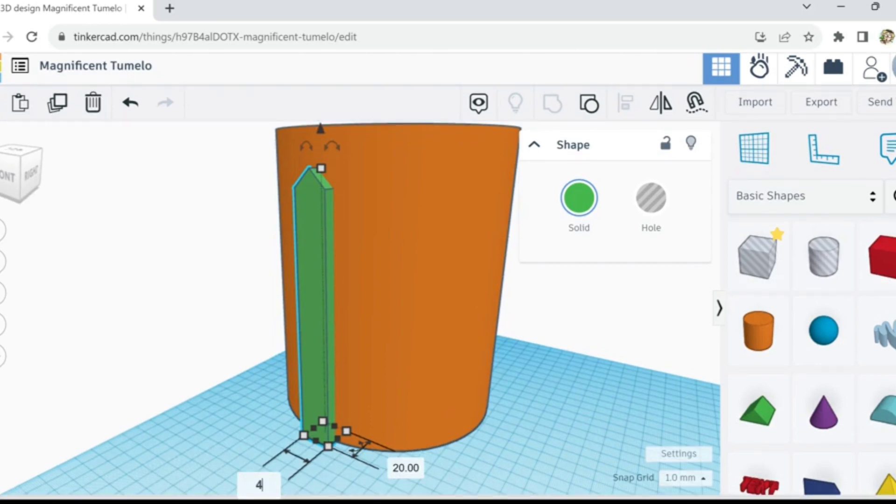
{"action": "key", "text": "Return"}
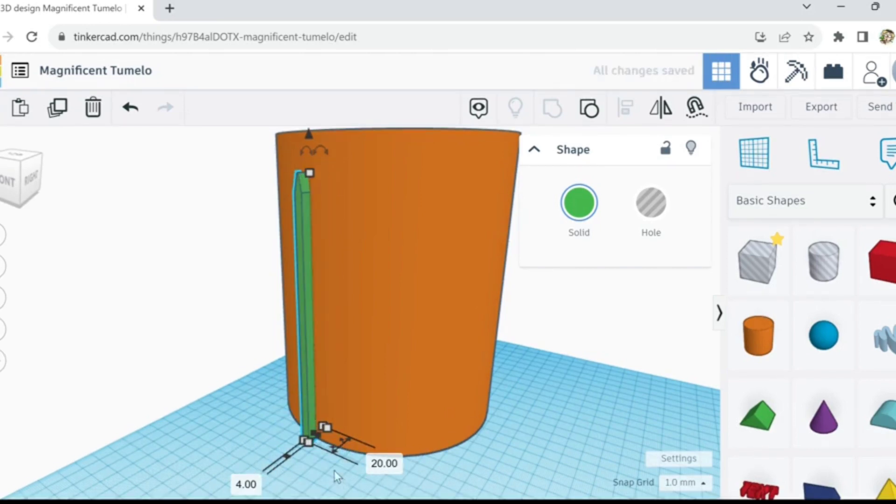
{"action": "right_click_drag", "start_coordinate": [335, 472], "coordinate": [480, 399]}
{"action": "right_click_drag", "start_coordinate": [376, 425], "coordinate": [276, 456]}
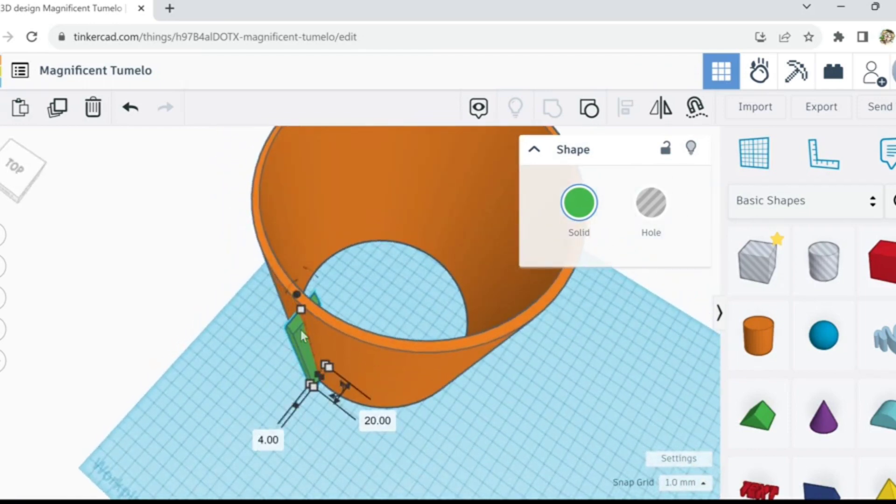
{"action": "right_click_drag", "start_coordinate": [238, 396], "coordinate": [464, 280]}
{"action": "left_click", "coordinate": [650, 212]}
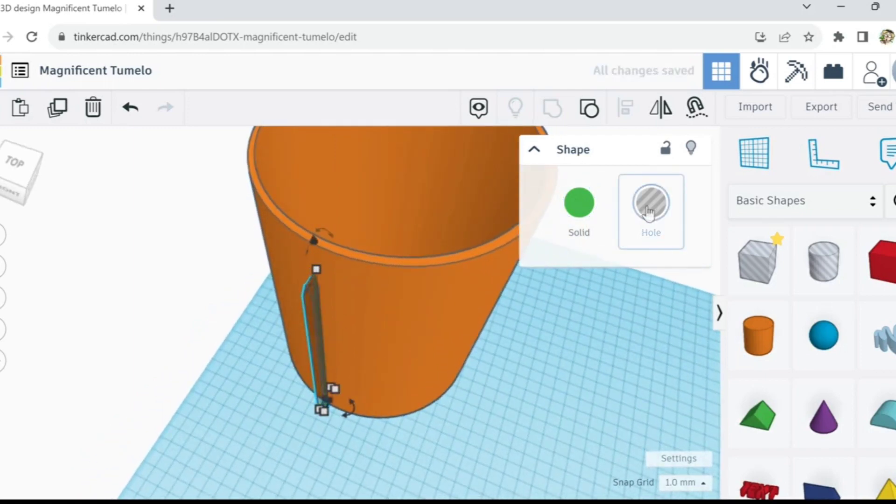
{"action": "left_click", "coordinate": [579, 204]}
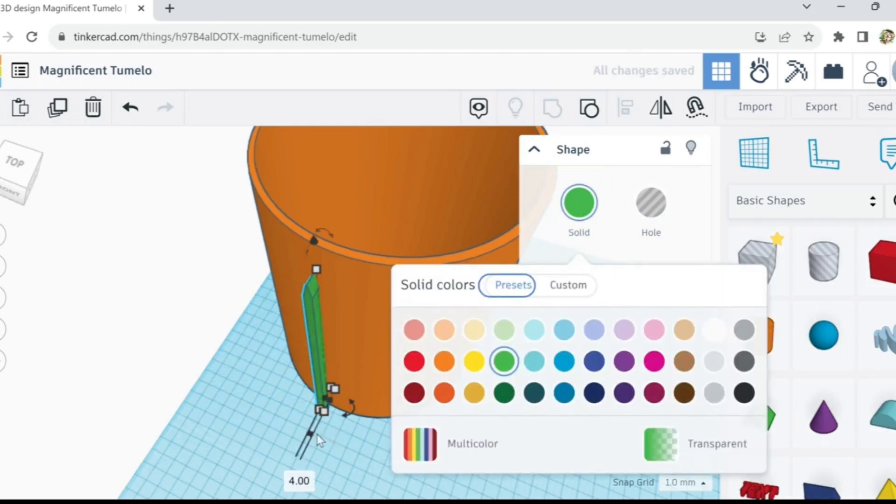
Step: Stretch the green post's height to 180 mm
{"action": "right_click_drag", "start_coordinate": [304, 450], "coordinate": [342, 405]}
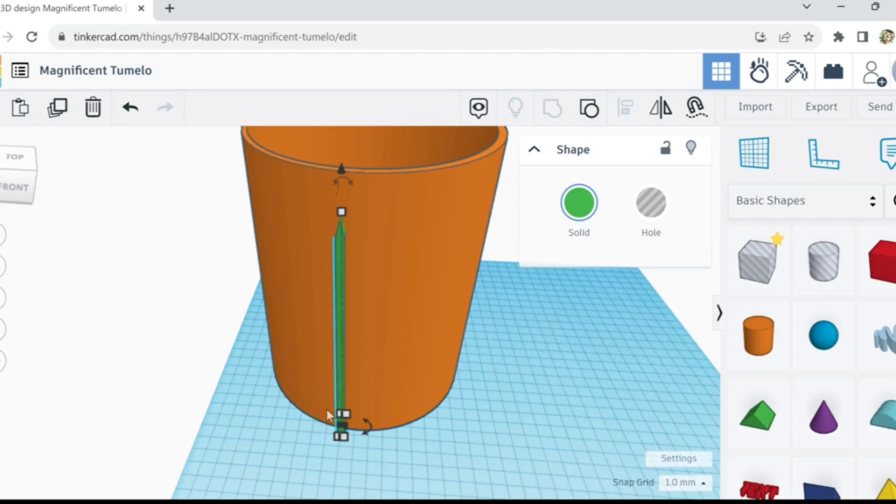
{"action": "mouse_move", "coordinate": [292, 473]}
{"action": "right_mouse_down"}
{"action": "mouse_move", "coordinate": [310, 456]}
{"action": "mouse_move", "coordinate": [301, 430]}
{"action": "mouse_move", "coordinate": [293, 456]}
{"action": "mouse_move", "coordinate": [303, 480]}
{"action": "right_mouse_up"}
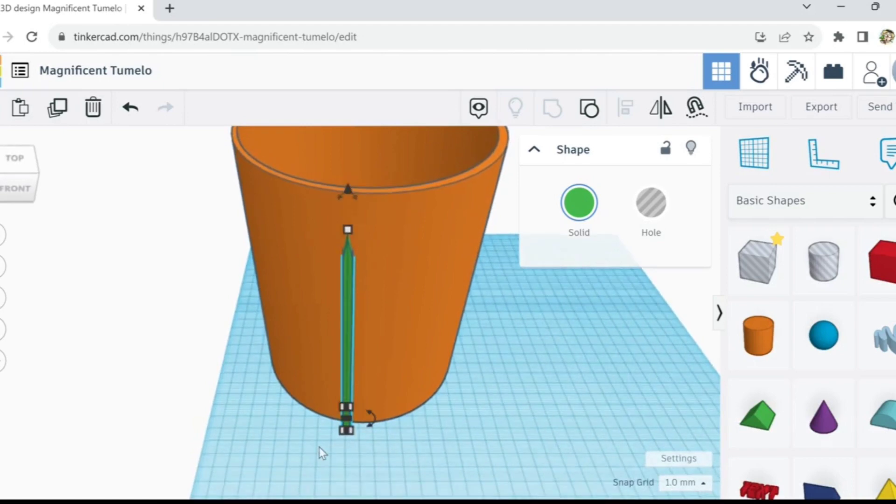
{"action": "mouse_move", "coordinate": [346, 250]}
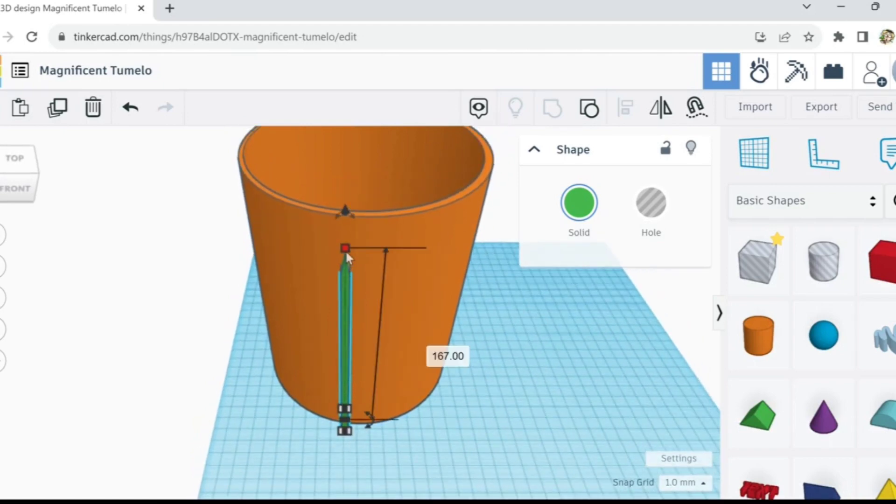
{"action": "left_click_drag", "start_coordinate": [345, 250], "coordinate": [348, 228]}
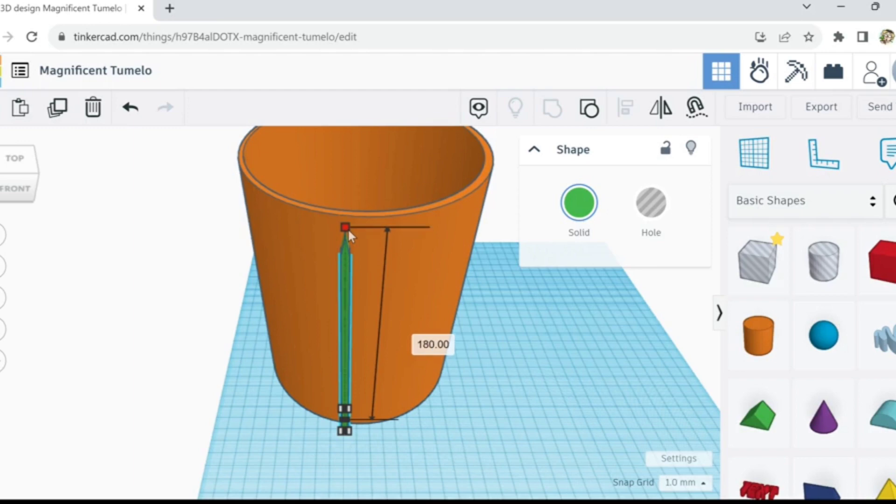
Step: Select the orange container together with the green post and centre them on each other along the container's width
{"action": "left_click", "coordinate": [405, 370], "text": "shift"}
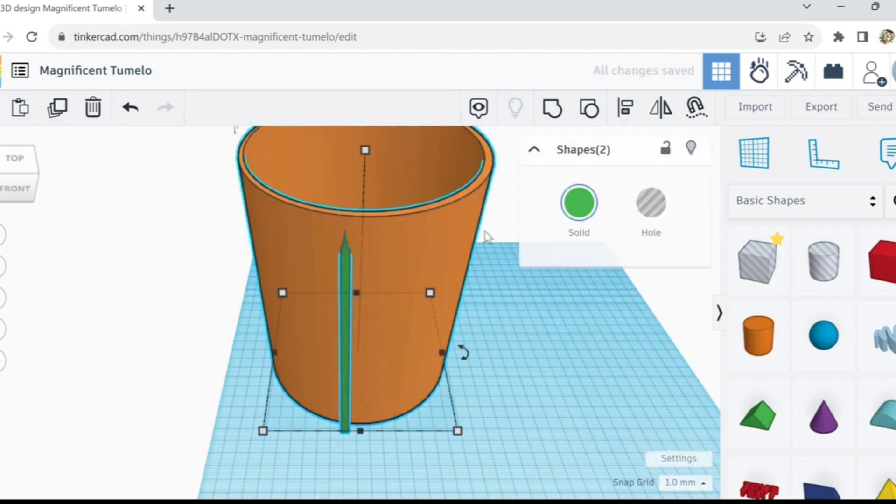
{"action": "left_click", "coordinate": [625, 108]}
{"action": "left_click", "coordinate": [361, 457]}
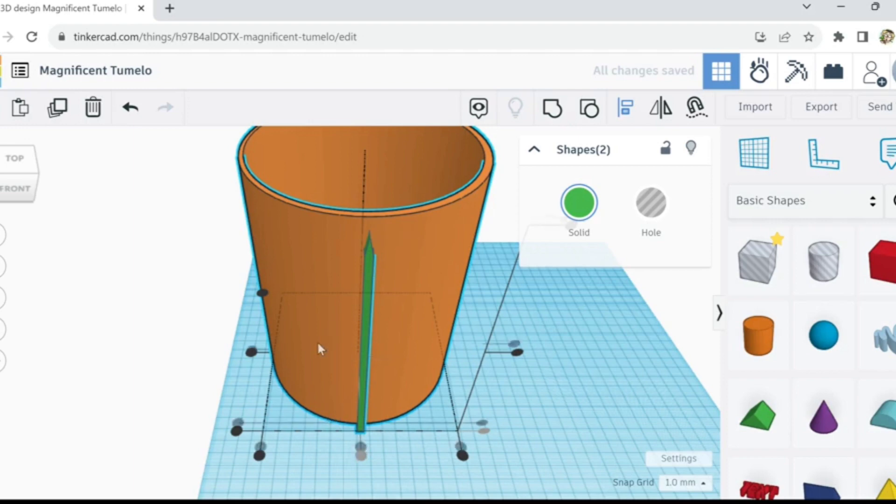
Step: Select only the green post and lengthen it across the container so it passes through both opposite walls
{"action": "right_click_drag", "start_coordinate": [190, 334], "coordinate": [469, 354]}
{"action": "left_click", "coordinate": [415, 282]}
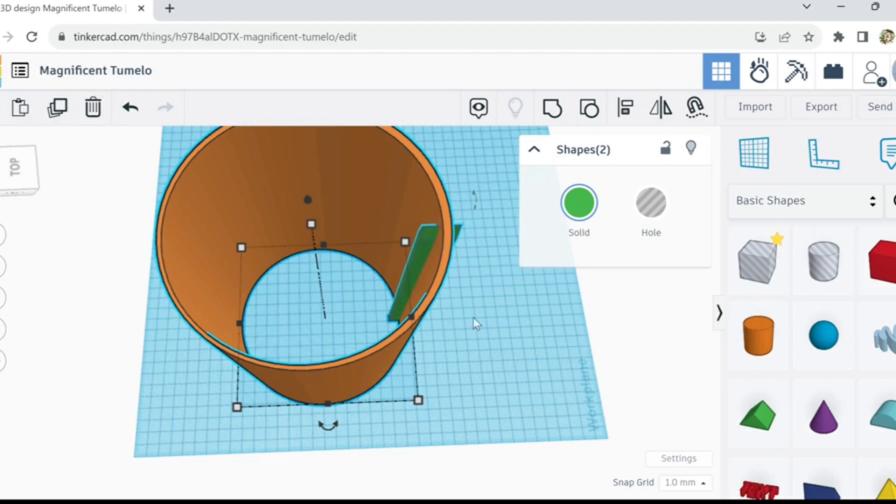
{"action": "left_click", "coordinate": [404, 308]}
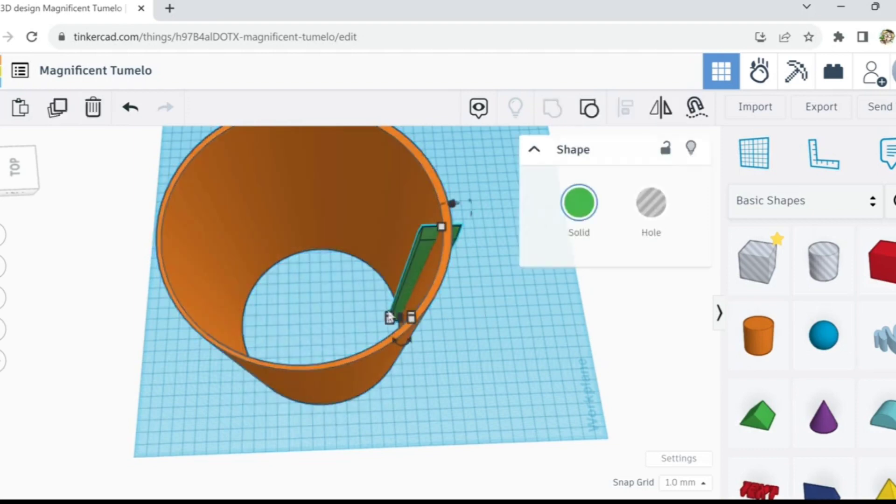
{"action": "mouse_move", "coordinate": [391, 321]}
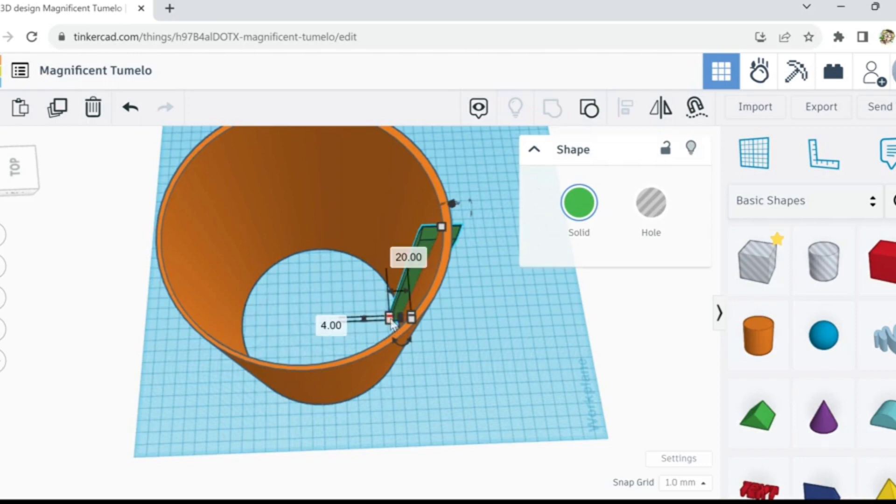
{"action": "left_click_drag", "start_coordinate": [391, 322], "coordinate": [227, 345]}
Step: Reduce the height of the lengthened green post to 170 mm
{"action": "right_click_drag", "start_coordinate": [169, 383], "coordinate": [131, 368]}
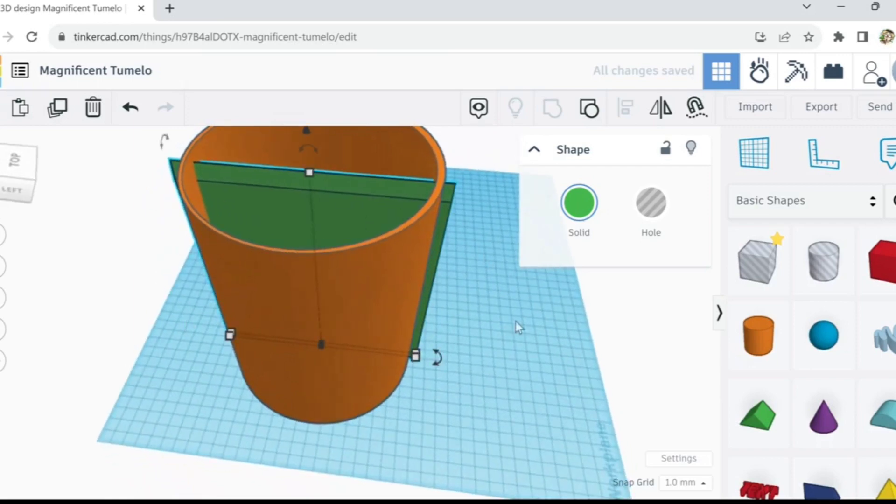
{"action": "right_click_drag", "start_coordinate": [516, 321], "coordinate": [343, 205]}
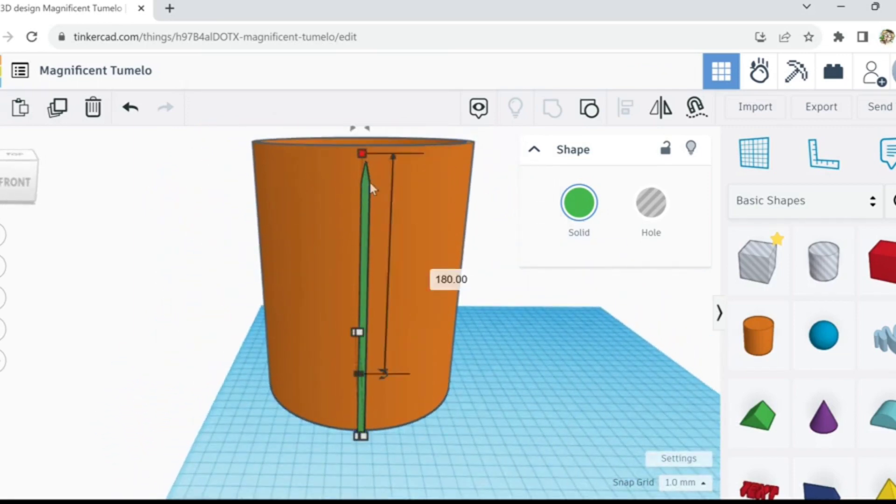
{"action": "left_click_drag", "start_coordinate": [364, 160], "coordinate": [364, 176]}
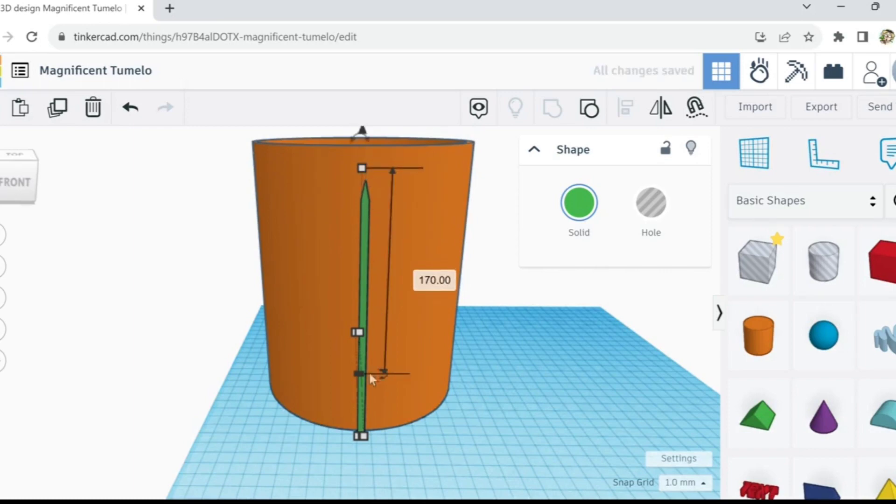
{"action": "scroll", "coordinate": [360, 444], "scroll_direction": "up", "scroll_amount": 5}
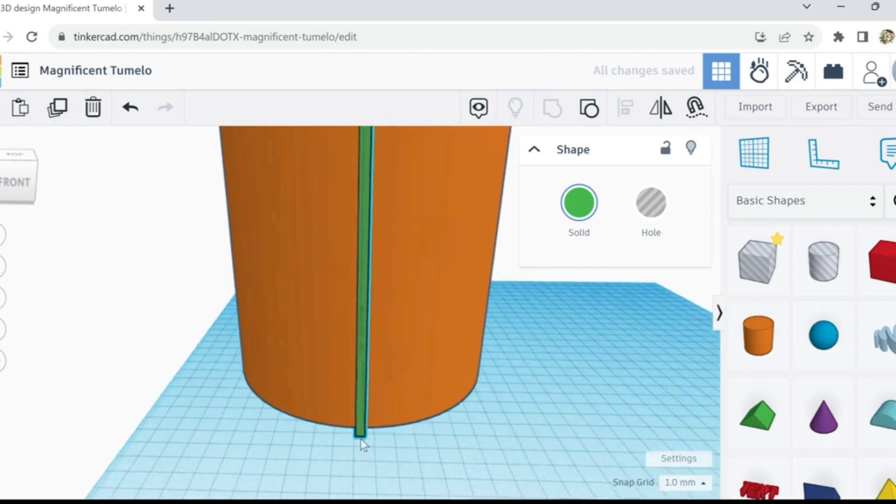
Step: Raise the lengthened green post 3 mm above the workplane
{"action": "left_click", "coordinate": [355, 432]}
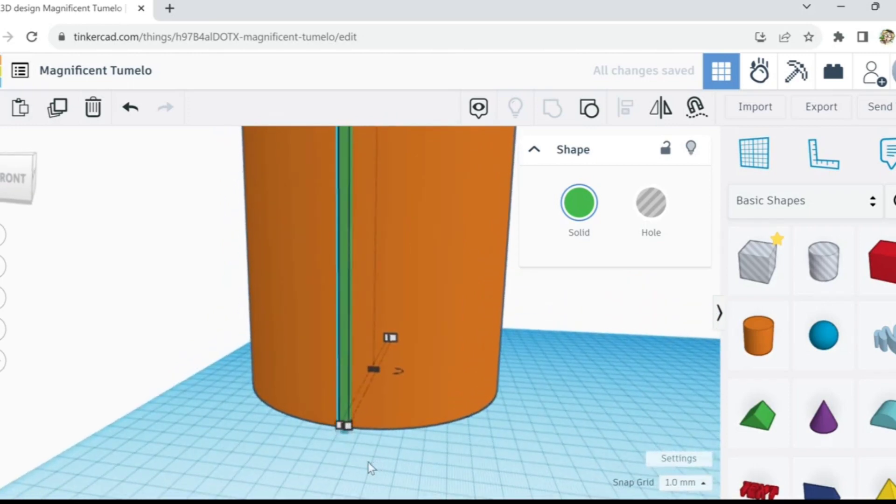
{"action": "right_click_drag", "start_coordinate": [379, 449], "coordinate": [354, 434]}
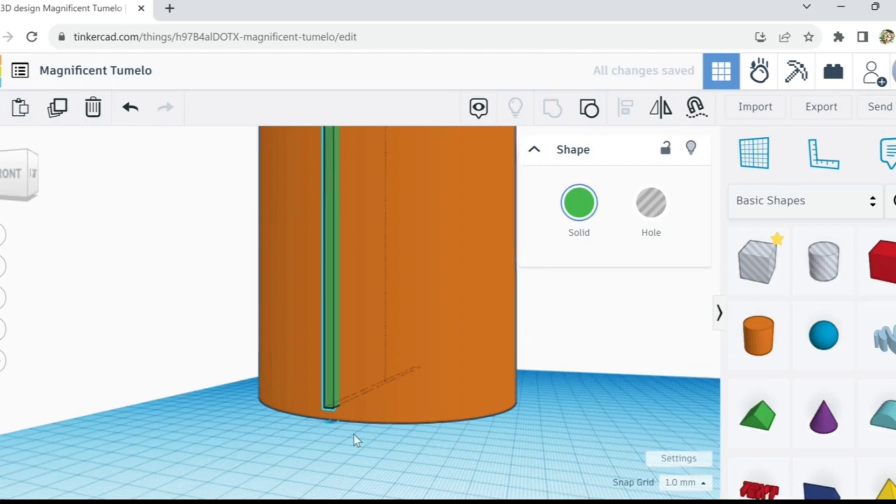
{"action": "right_click_drag", "start_coordinate": [354, 435], "coordinate": [418, 490]}
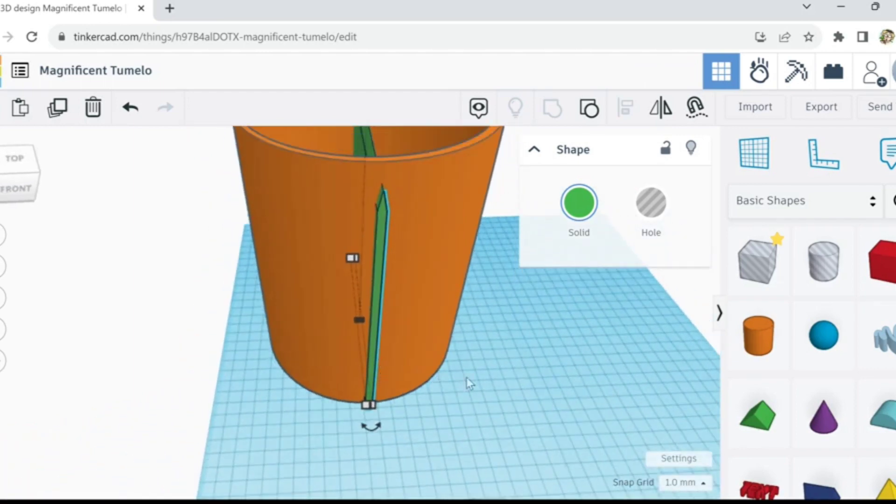
{"action": "right_click_drag", "start_coordinate": [439, 399], "coordinate": [430, 397]}
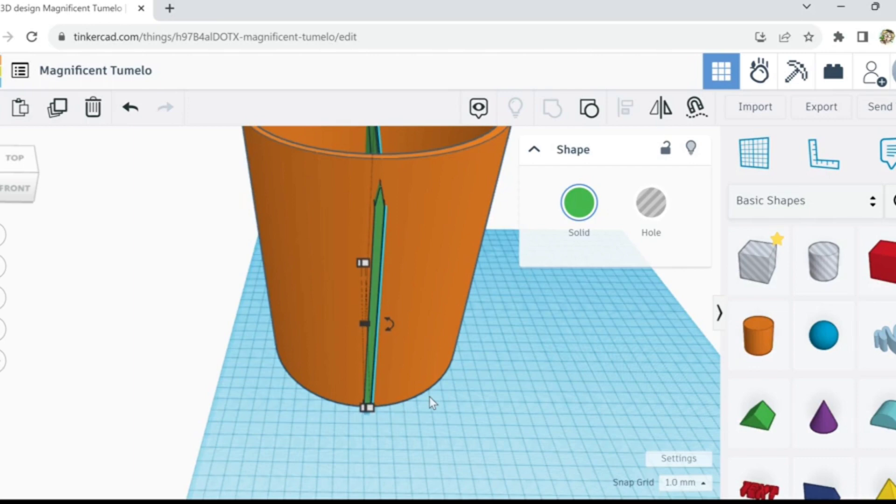
{"action": "key", "text": "ctrl+Up"}
{"action": "key", "text": "ctrl+Up"}
{"action": "key", "text": "ctrl+Up"}
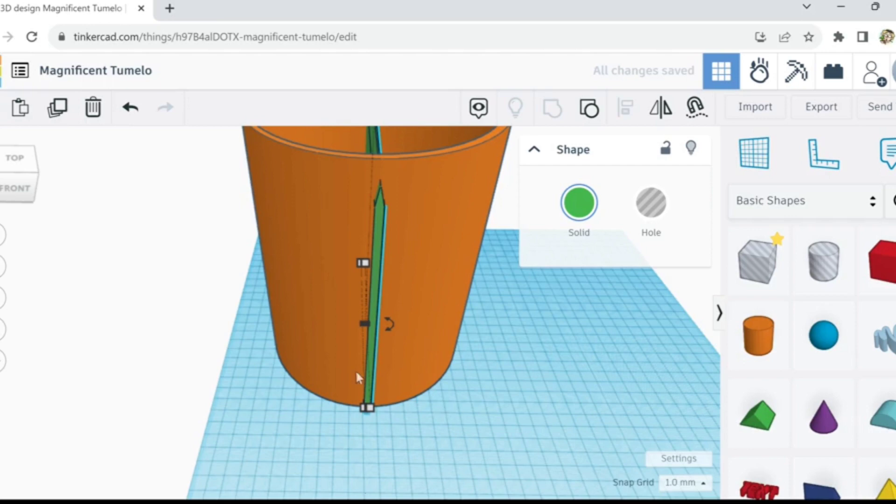
Step: Turn the lengthened green post into a hole shape, keeping its position through the container walls
{"action": "right_click_drag", "start_coordinate": [411, 433], "coordinate": [438, 418]}
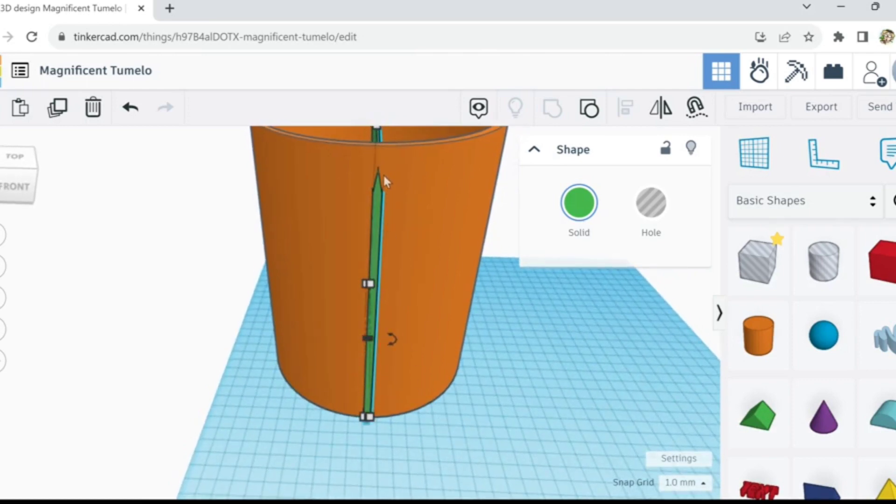
{"action": "scroll", "coordinate": [380, 181], "scroll_direction": "up", "scroll_amount": 5}
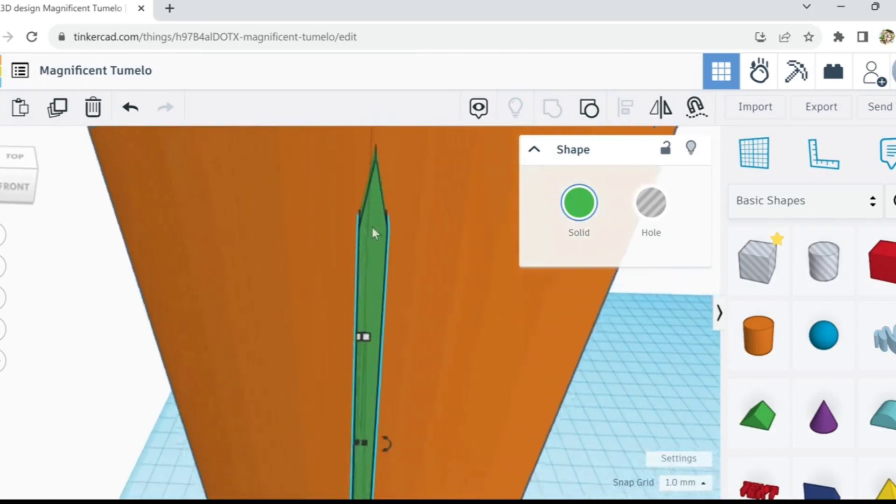
{"action": "right_click_drag", "start_coordinate": [368, 247], "coordinate": [355, 228]}
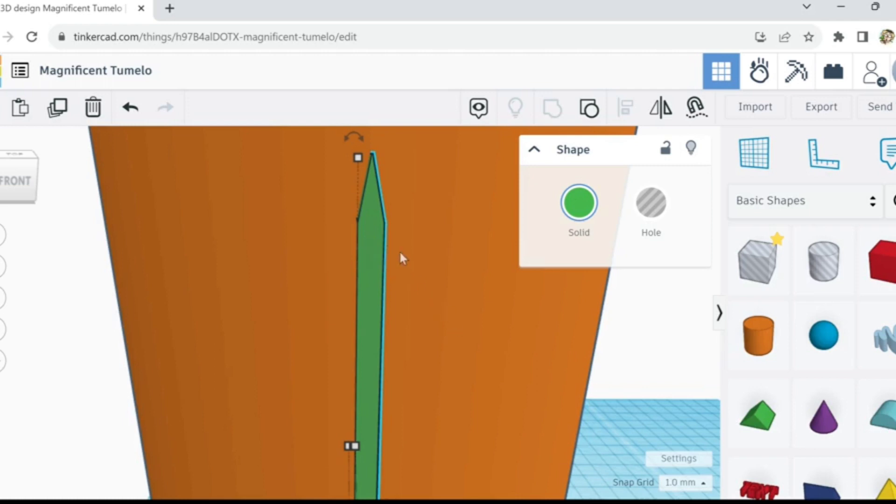
{"action": "scroll", "coordinate": [412, 292], "scroll_direction": "down", "scroll_amount": 3}
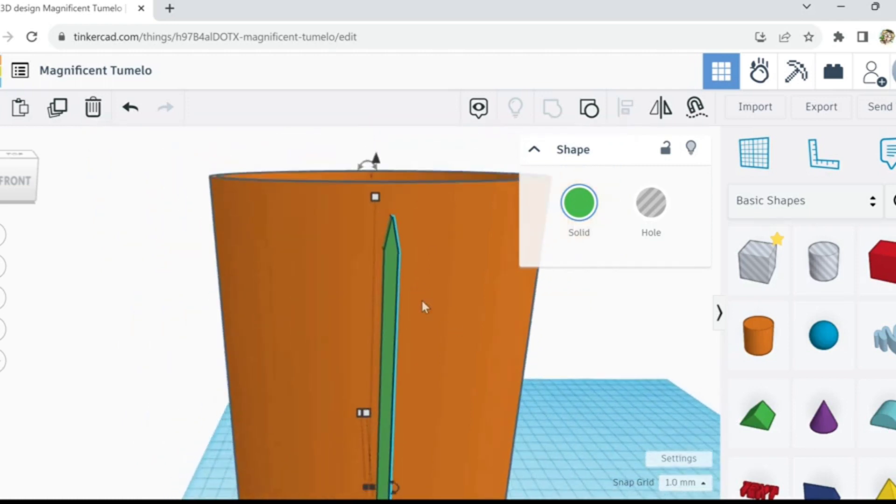
{"action": "right_click_drag", "start_coordinate": [553, 394], "coordinate": [539, 430]}
{"action": "scroll", "coordinate": [541, 422], "scroll_direction": "down", "scroll_amount": 5}
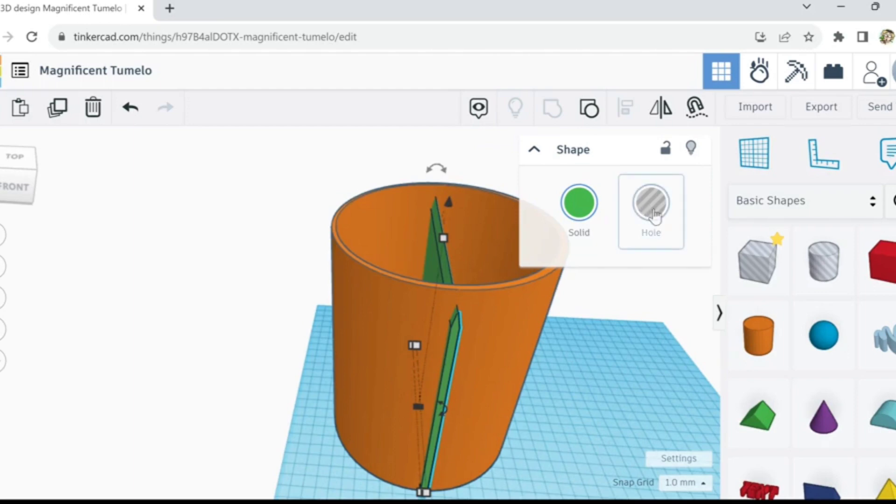
{"action": "left_click", "coordinate": [651, 213]}
{"action": "right_click_drag", "start_coordinate": [575, 436], "coordinate": [441, 365]}
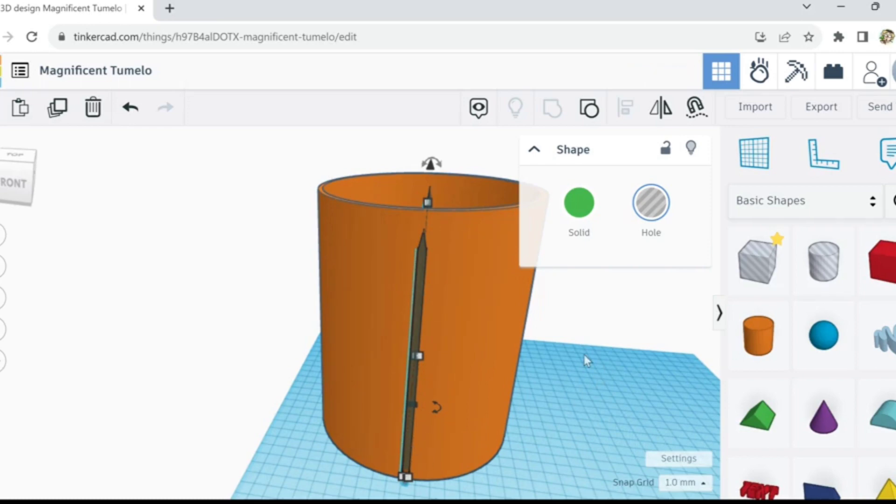
Step: Duplicate the pointed hole and rotate the copy slightly around the container's vertical axis so it sits just beside the original
{"action": "left_click", "coordinate": [56, 116]}
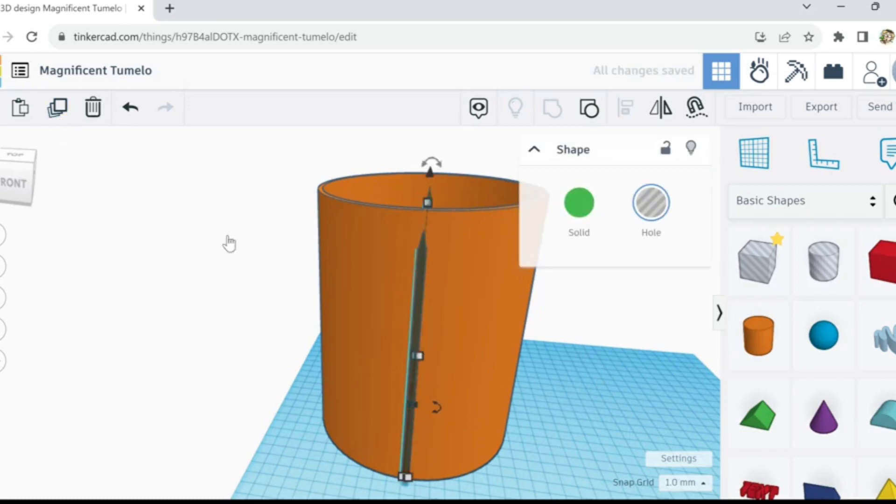
{"action": "right_click_drag", "start_coordinate": [563, 398], "coordinate": [572, 446]}
{"action": "left_click", "coordinate": [490, 434]}
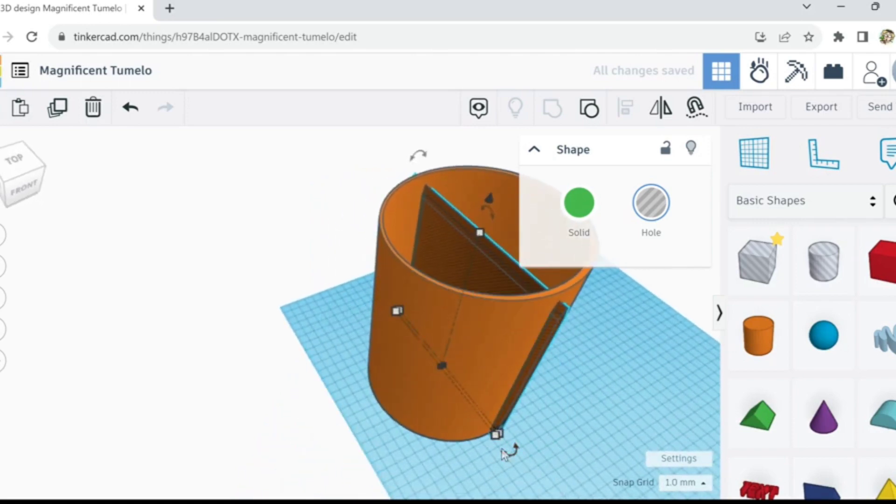
{"action": "mouse_move", "coordinate": [506, 458]}
{"action": "left_click_drag", "start_coordinate": [505, 458], "coordinate": [532, 499]}
{"action": "right_click_drag", "start_coordinate": [611, 424], "coordinate": [519, 405]}
{"action": "left_click", "coordinate": [413, 369]}
{"action": "scroll", "coordinate": [432, 360], "scroll_direction": "up", "scroll_amount": 3}
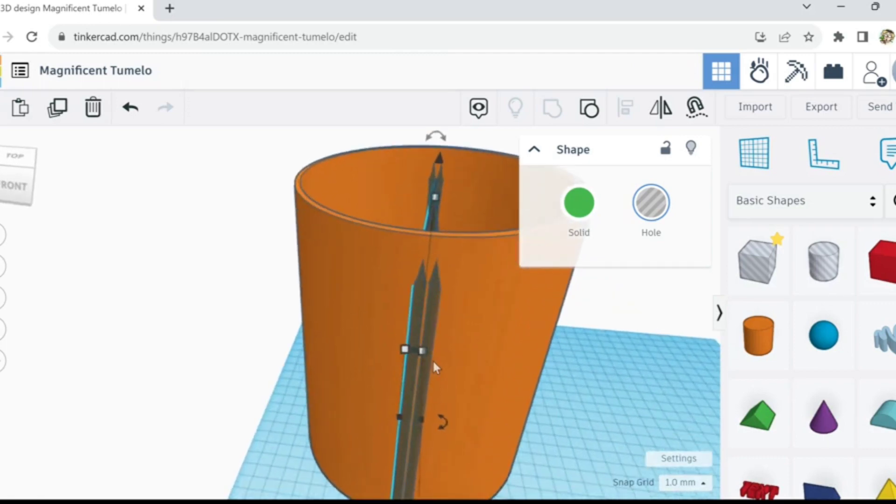
{"action": "scroll", "coordinate": [432, 359], "scroll_direction": "up", "scroll_amount": 2}
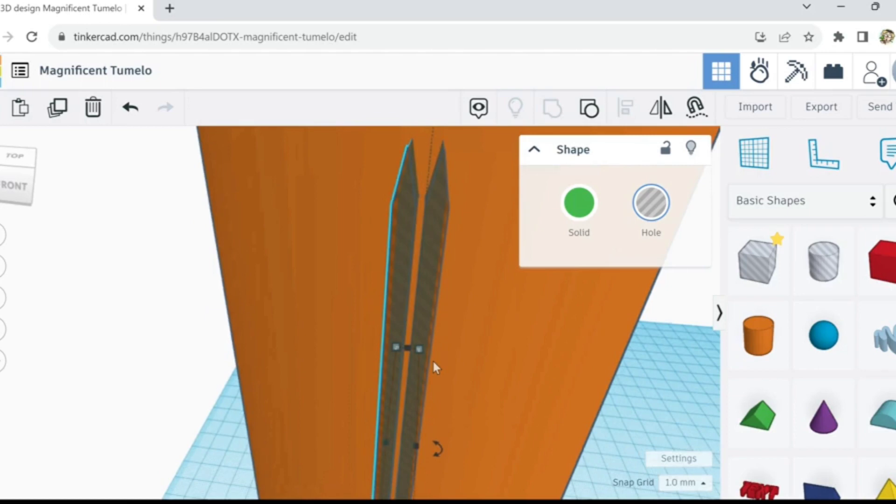
{"action": "scroll", "coordinate": [433, 363], "scroll_direction": "down", "scroll_amount": 5}
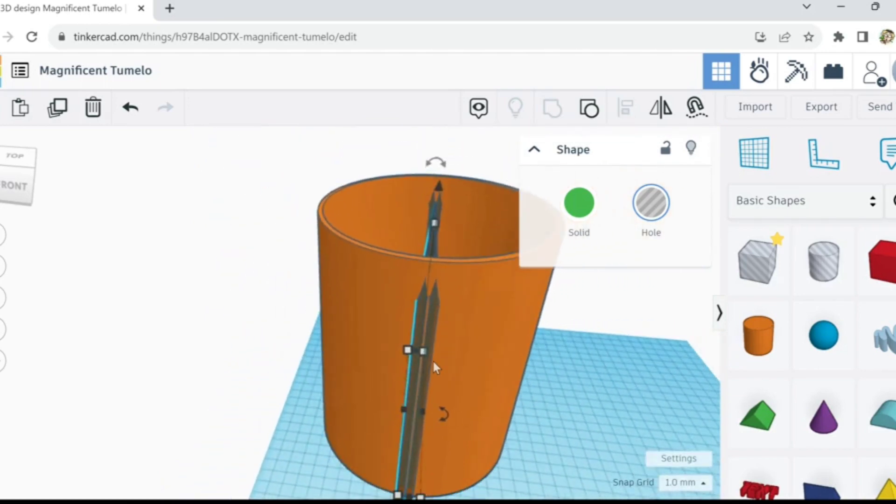
{"action": "scroll", "coordinate": [433, 360], "scroll_direction": "down", "scroll_amount": 1}
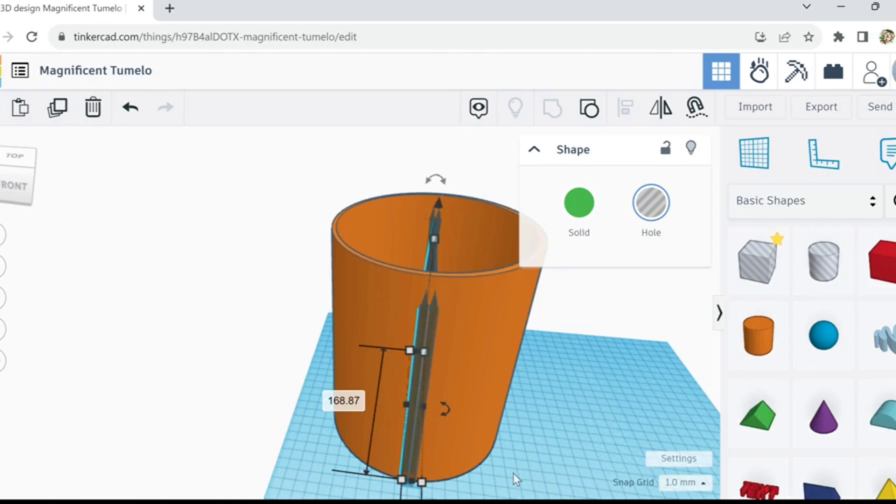
Step: Undo the rotated duplicate of the pointed hole so only the original hole crosses the container
{"action": "middle_click_drag", "start_coordinate": [515, 455], "coordinate": [522, 416]}
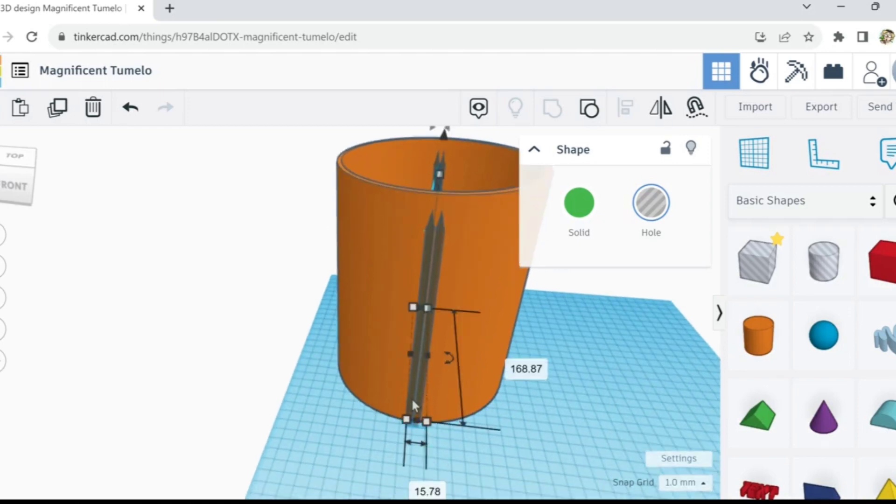
{"action": "left_click", "coordinate": [368, 463]}
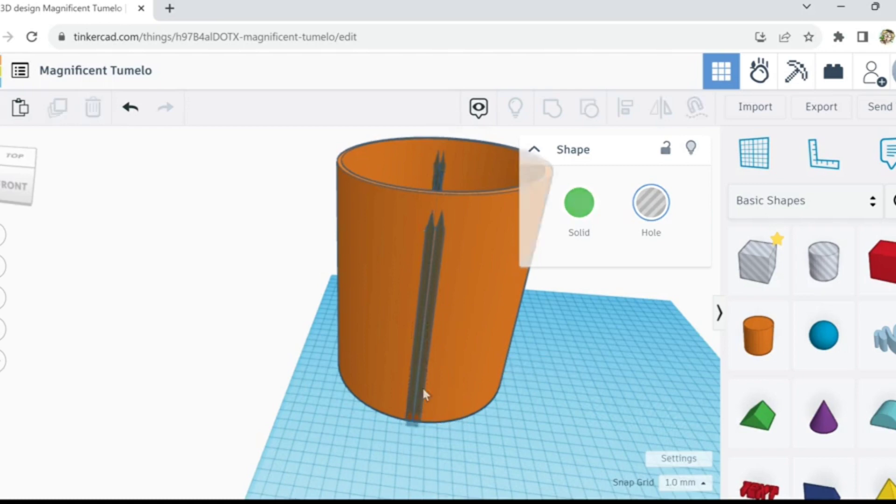
{"action": "left_click", "coordinate": [133, 114]}
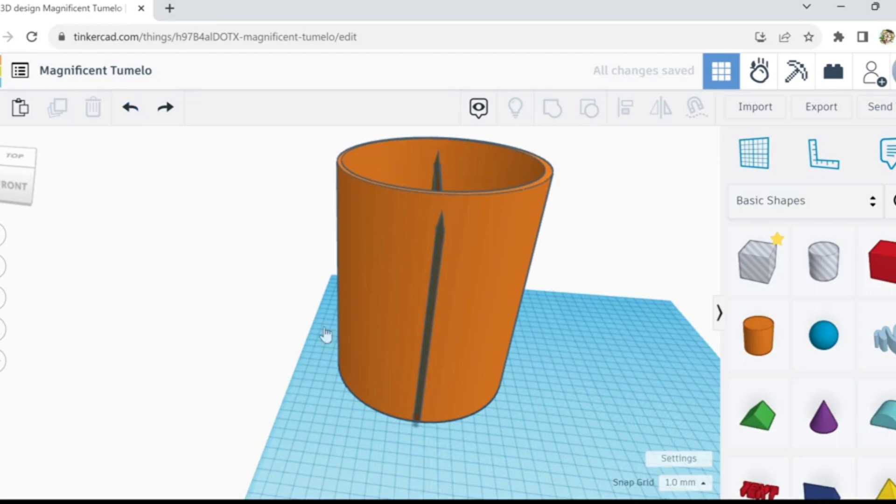
{"action": "left_click", "coordinate": [131, 112]}
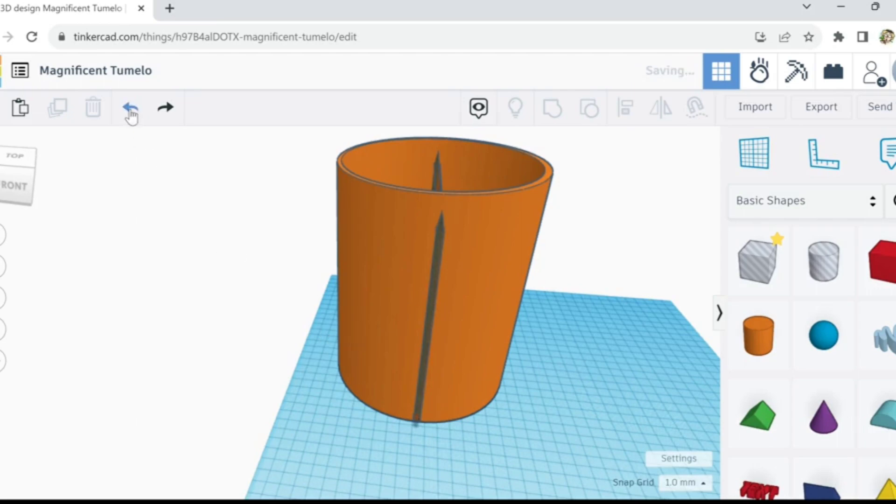
Step: Duplicate the pointed hole in place and rotate the copy around the container's vertical axis, leaving a narrow strip of wall between both holes
{"action": "left_click", "coordinate": [433, 314]}
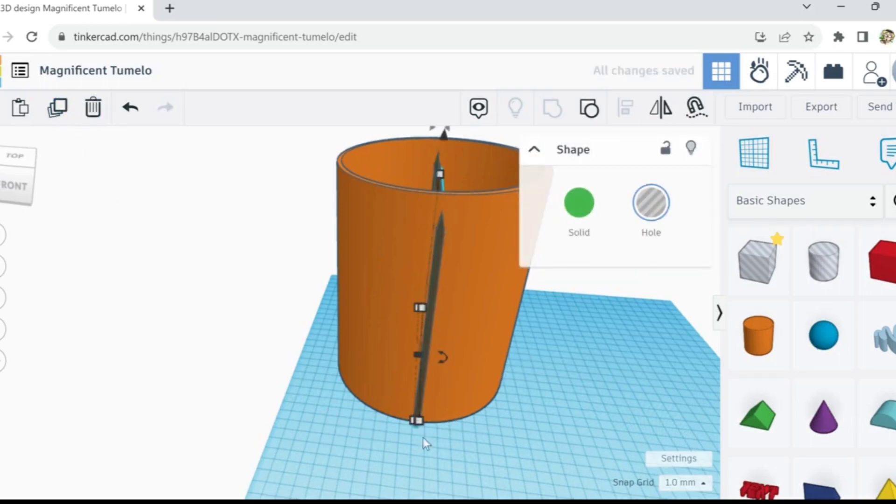
{"action": "mouse_move", "coordinate": [424, 433]}
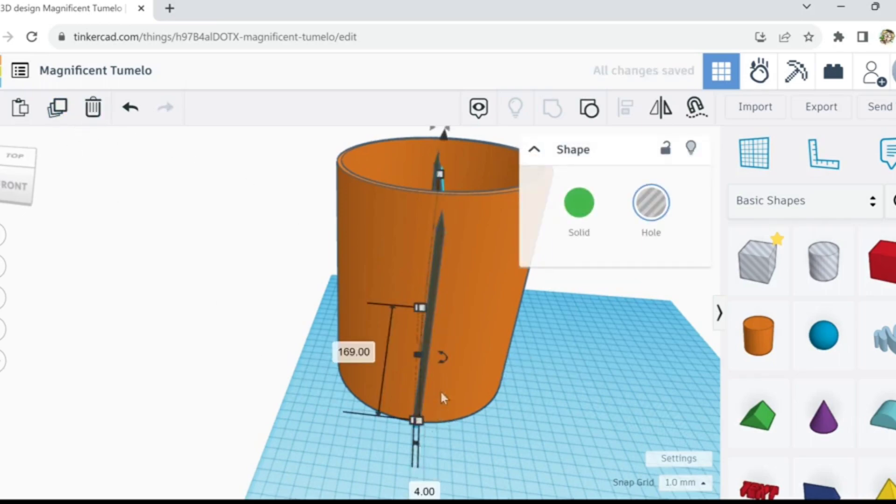
{"action": "mouse_move", "coordinate": [441, 360]}
{"action": "left_click_drag", "start_coordinate": [441, 363], "coordinate": [571, 389]}
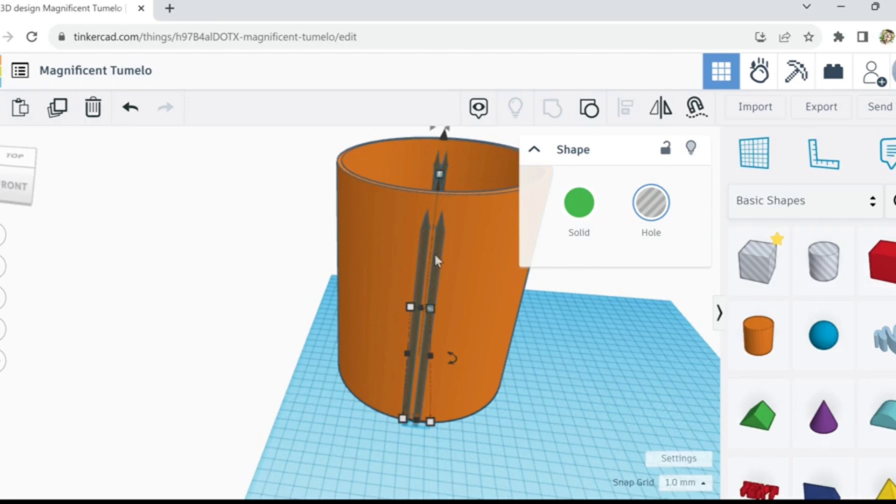
{"action": "scroll", "coordinate": [432, 257], "scroll_direction": "up", "scroll_amount": 5}
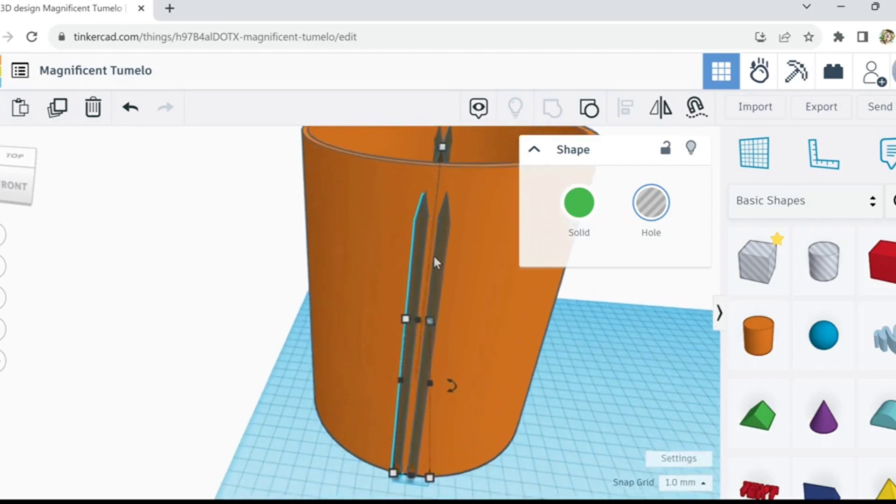
{"action": "scroll", "coordinate": [434, 258], "scroll_direction": "down", "scroll_amount": 4}
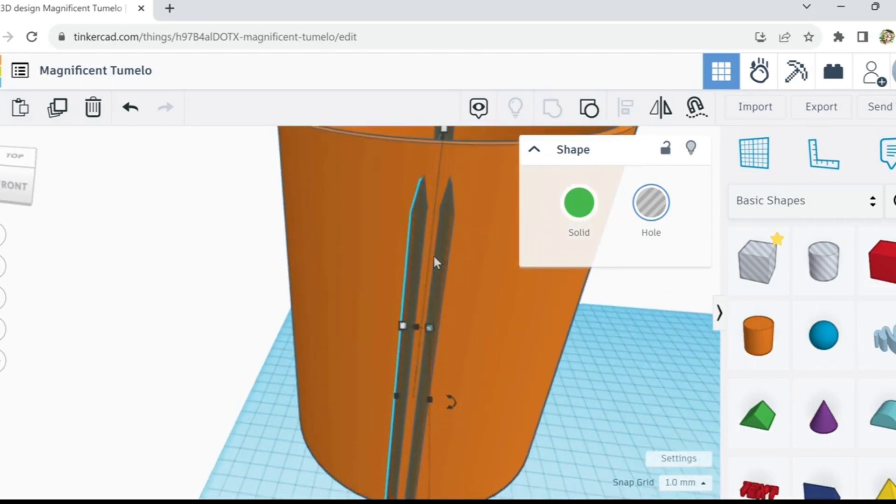
{"action": "scroll", "coordinate": [434, 259], "scroll_direction": "down", "scroll_amount": 2}
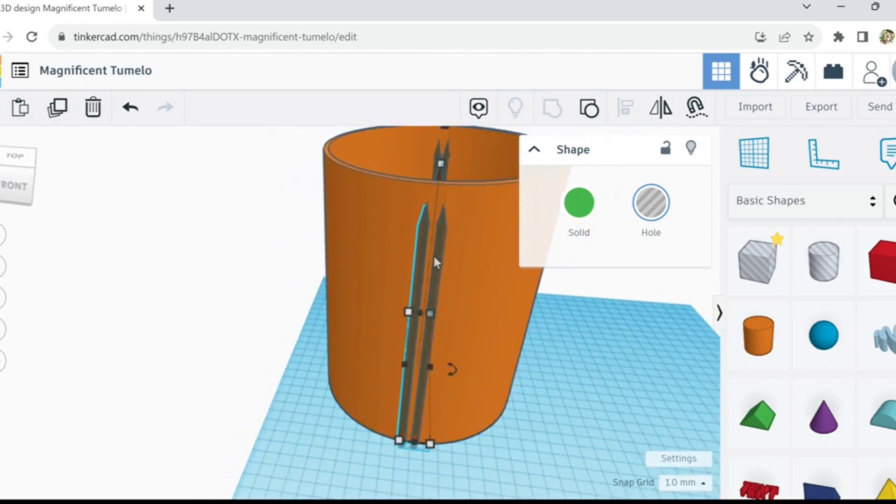
{"action": "scroll", "coordinate": [433, 254], "scroll_direction": "down", "scroll_amount": 2}
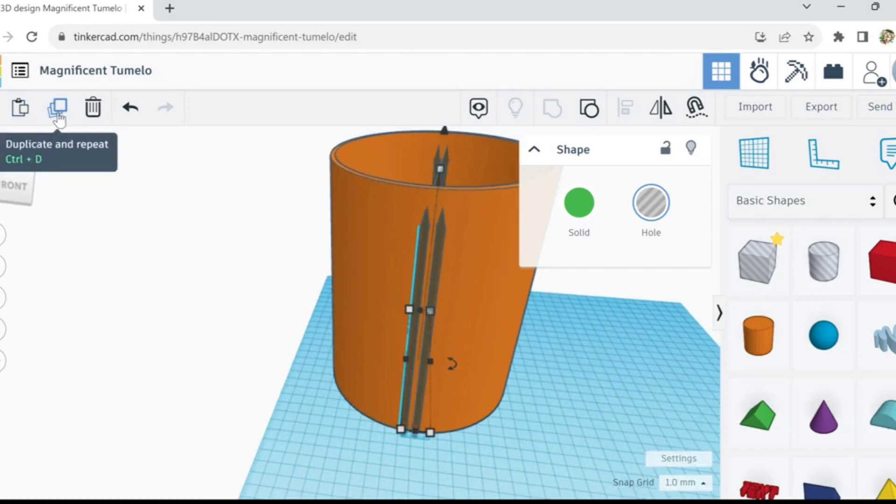
Step: Repeat the rotated duplication of the pointed hole until evenly spaced copies surround the container's whole circumference
{"action": "left_click", "coordinate": [57, 112]}
{"action": "left_click", "coordinate": [58, 114]}
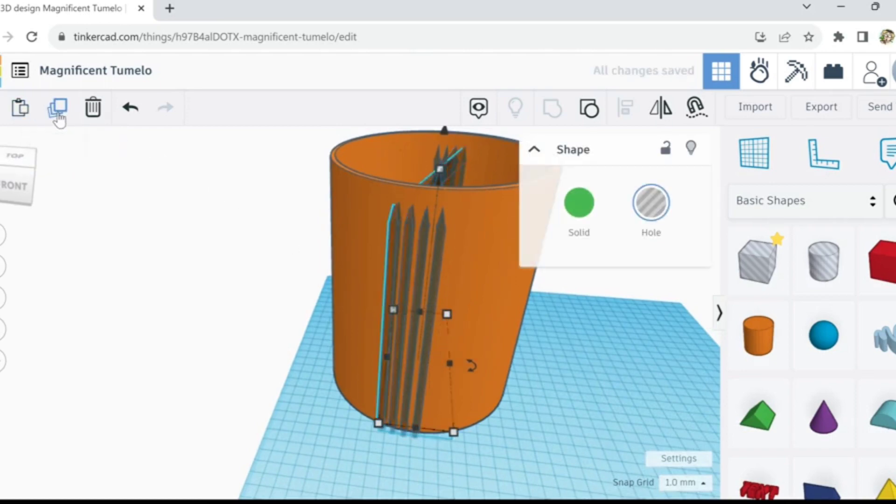
{"action": "left_click", "coordinate": [57, 115]}
{"action": "left_click", "coordinate": [57, 114]}
{"action": "left_click", "coordinate": [57, 114]}
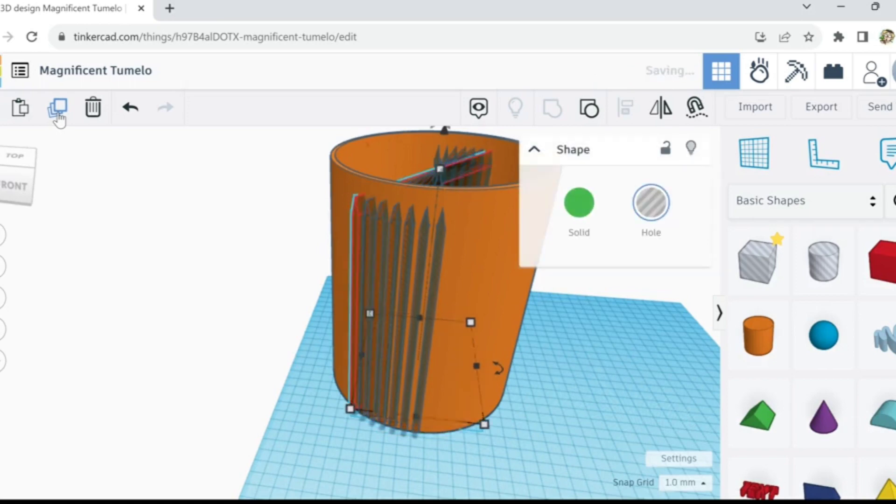
{"action": "left_click", "coordinate": [58, 115]}
{"action": "left_click", "coordinate": [57, 114]}
{"action": "left_click", "coordinate": [58, 115]}
{"action": "left_click", "coordinate": [58, 115]}
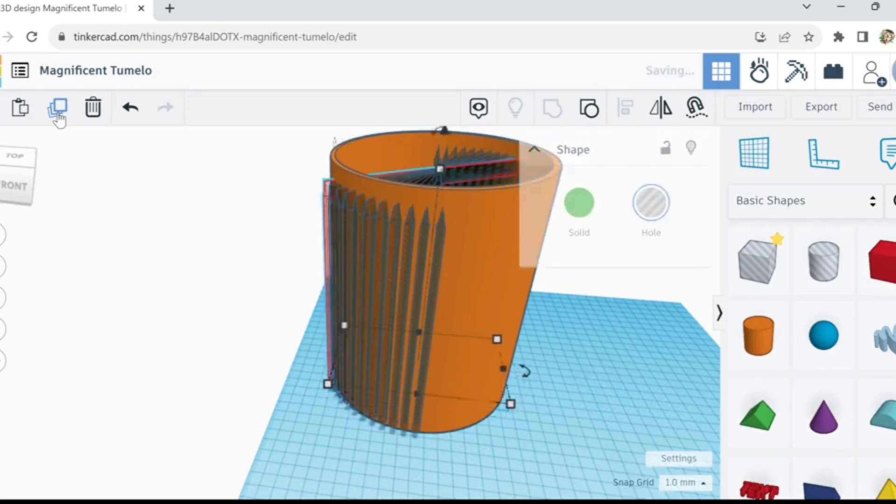
{"action": "left_click", "coordinate": [58, 115]}
{"action": "left_click", "coordinate": [58, 115]}
{"action": "left_click", "coordinate": [57, 115]}
{"action": "left_click", "coordinate": [57, 114]}
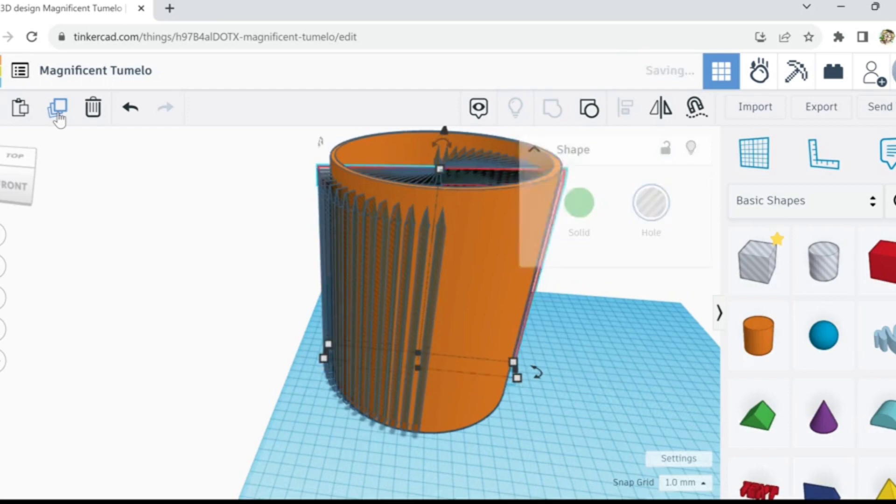
{"action": "left_click", "coordinate": [58, 115]}
{"action": "left_click", "coordinate": [57, 115]}
{"action": "left_click", "coordinate": [57, 115]}
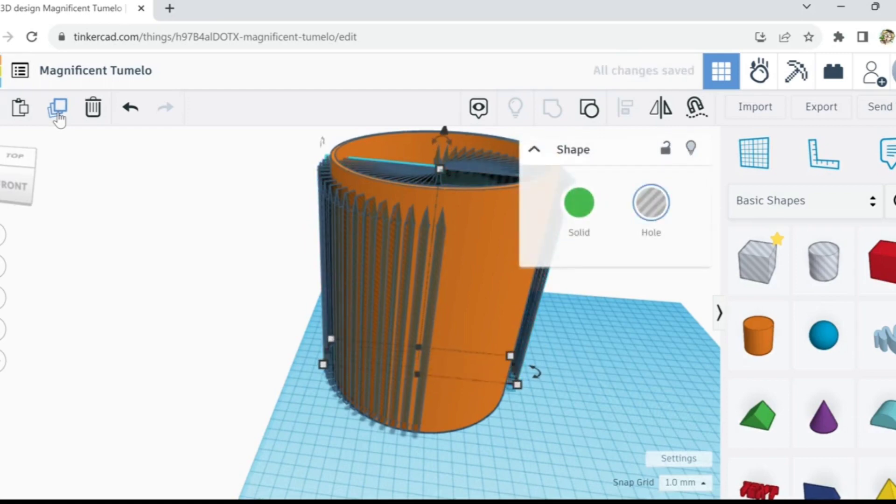
{"action": "left_click", "coordinate": [58, 114]}
{"action": "left_click", "coordinate": [58, 115]}
{"action": "left_click", "coordinate": [58, 114]}
{"action": "left_click", "coordinate": [57, 114]}
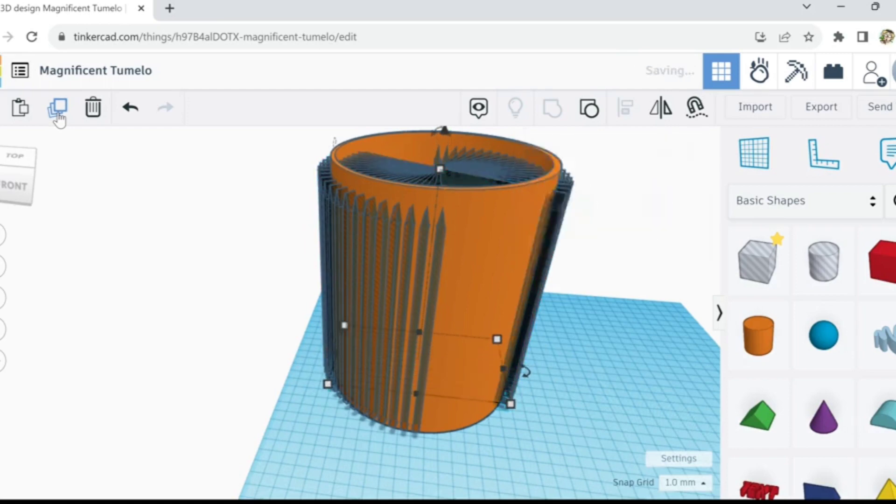
{"action": "left_click", "coordinate": [57, 114]}
{"action": "left_click", "coordinate": [57, 114]}
{"action": "left_click", "coordinate": [57, 115]}
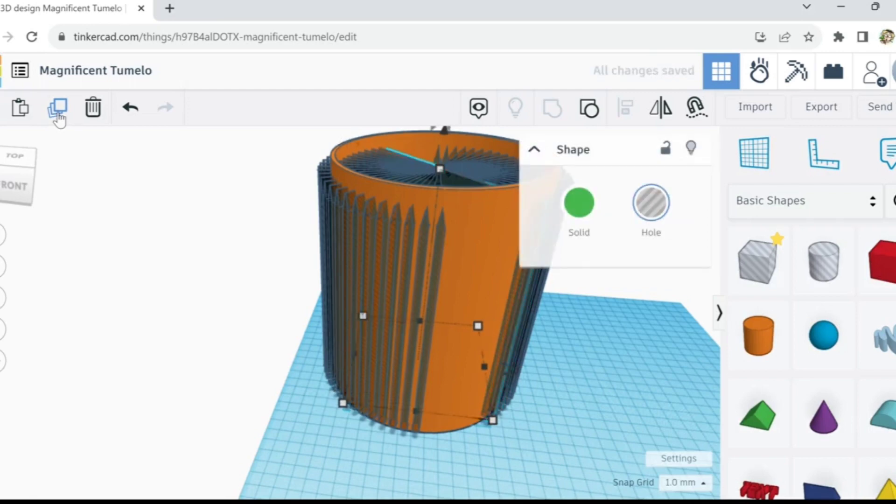
{"action": "left_click", "coordinate": [58, 115]}
{"action": "left_click", "coordinate": [57, 114]}
{"action": "left_click", "coordinate": [57, 115]}
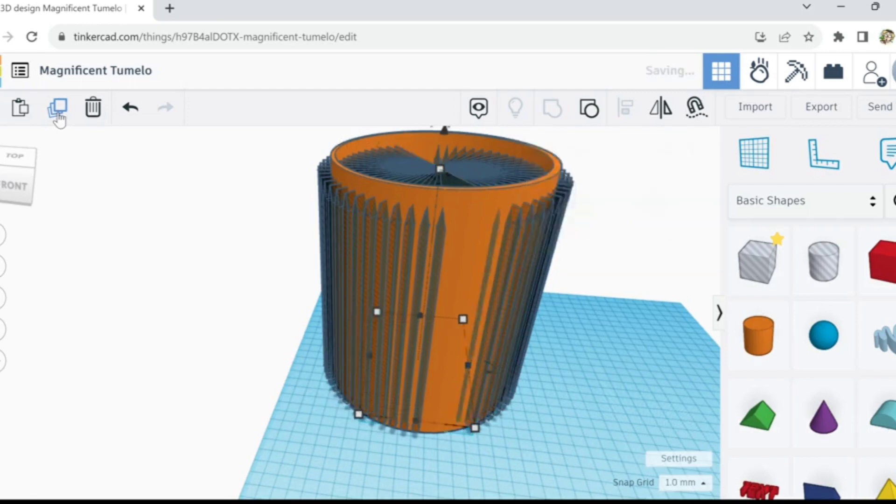
{"action": "left_click", "coordinate": [58, 115]}
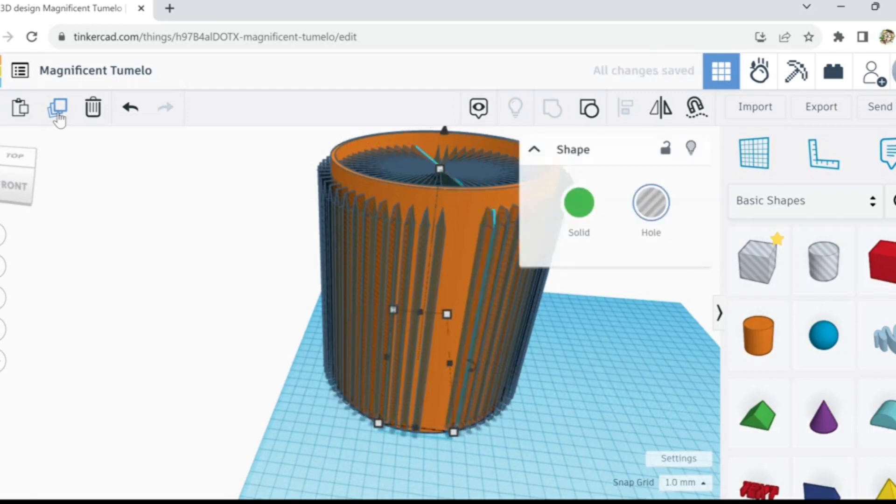
{"action": "left_click", "coordinate": [58, 115]}
{"action": "left_click", "coordinate": [58, 114]}
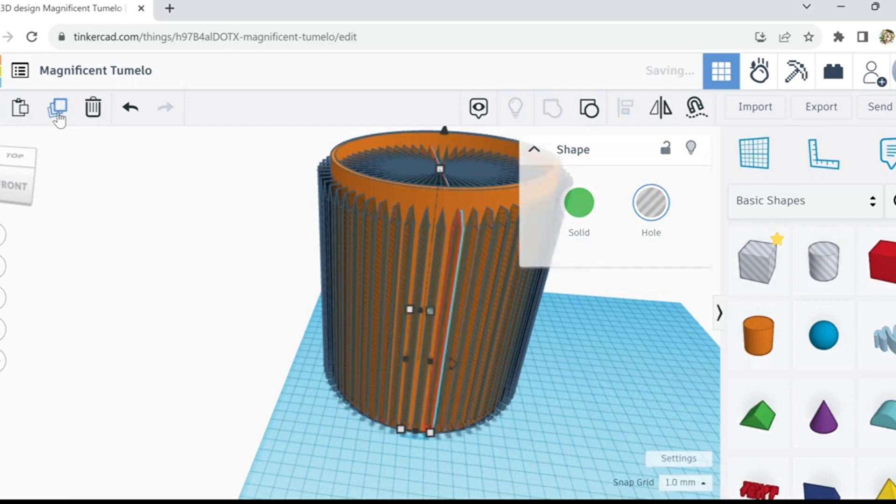
Step: Select the container together with all pointed holes and group them to cut the slots through the walls
{"action": "right_click_drag", "start_coordinate": [618, 375], "coordinate": [674, 378]}
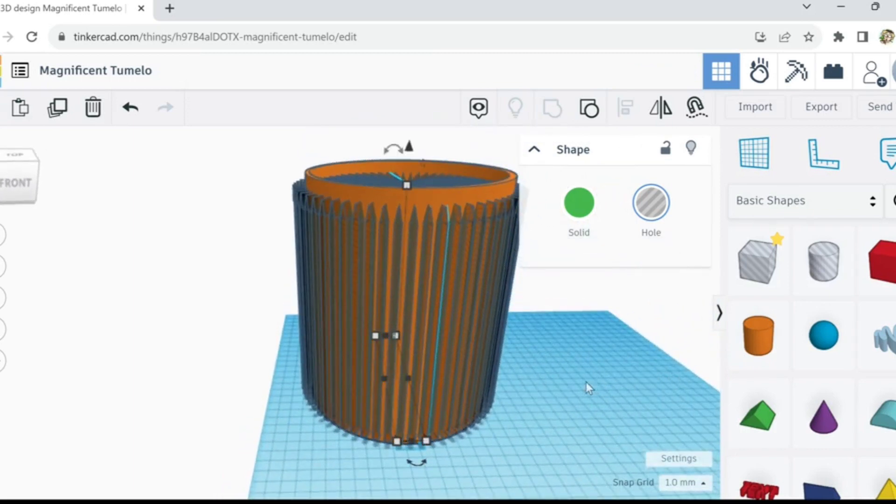
{"action": "scroll", "coordinate": [546, 386], "scroll_direction": "down", "scroll_amount": 1}
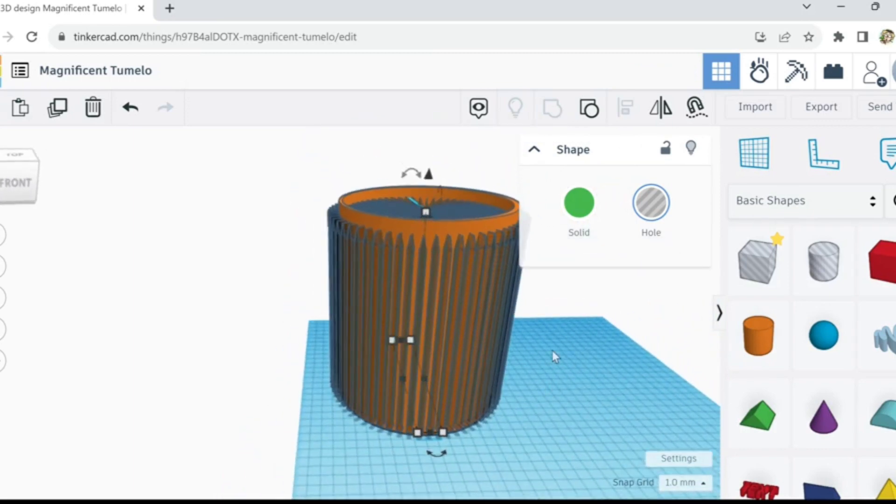
{"action": "right_click_drag", "start_coordinate": [306, 236], "coordinate": [306, 208]}
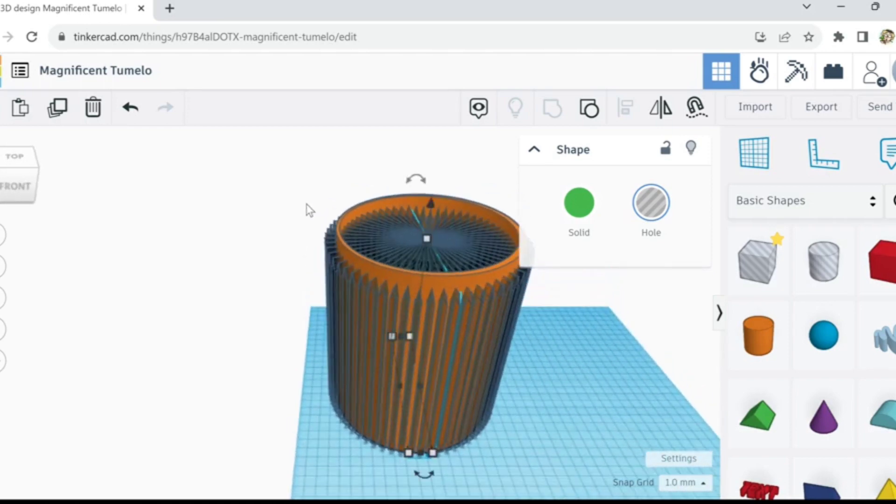
{"action": "left_click_drag", "start_coordinate": [444, 335], "coordinate": [536, 358]}
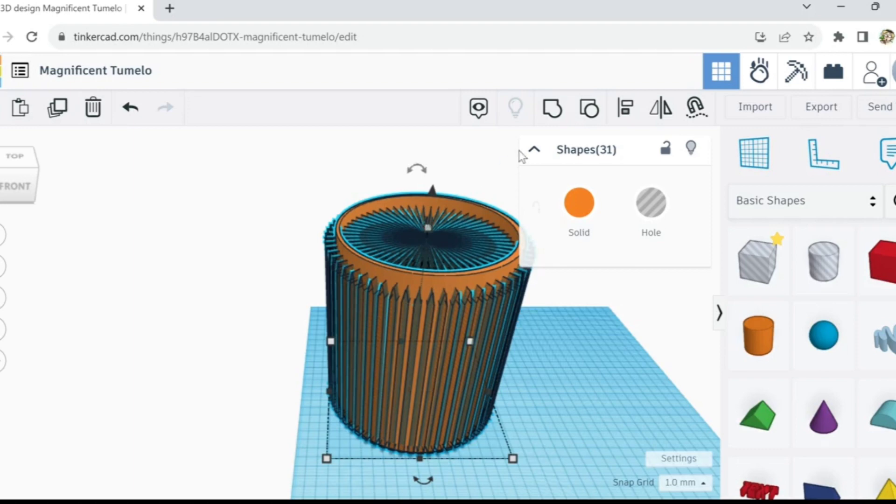
{"action": "left_click", "coordinate": [554, 118]}
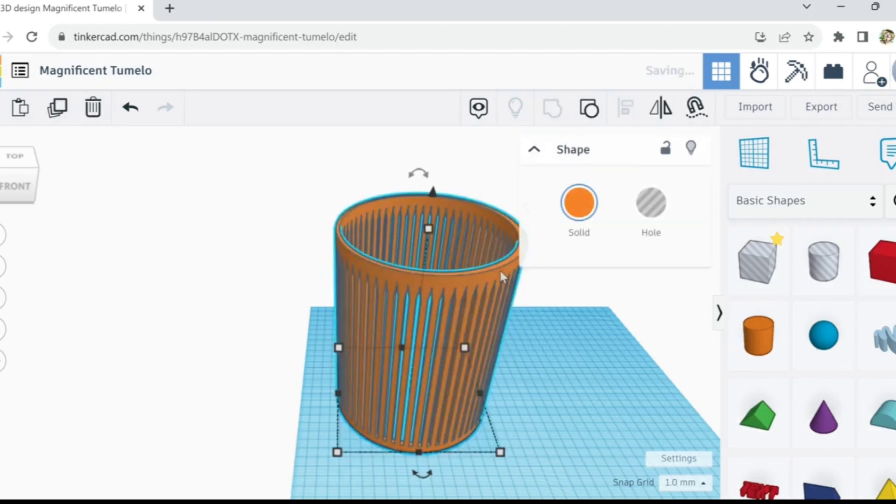
Step: Inspect the slotted container from several sides and move it further back and to the right on the workplane
{"action": "right_click_drag", "start_coordinate": [525, 393], "coordinate": [439, 346]}
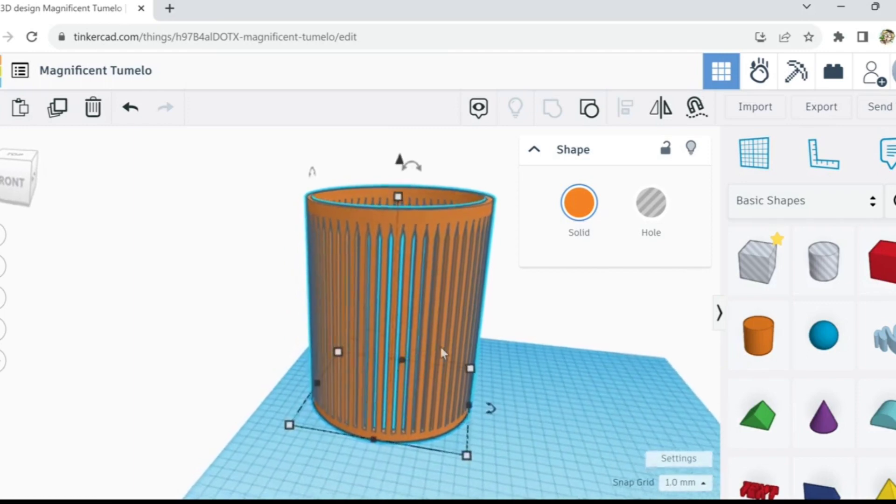
{"action": "scroll", "coordinate": [418, 337], "scroll_direction": "up", "scroll_amount": 5}
{"action": "scroll", "coordinate": [419, 344], "scroll_direction": "up", "scroll_amount": 1}
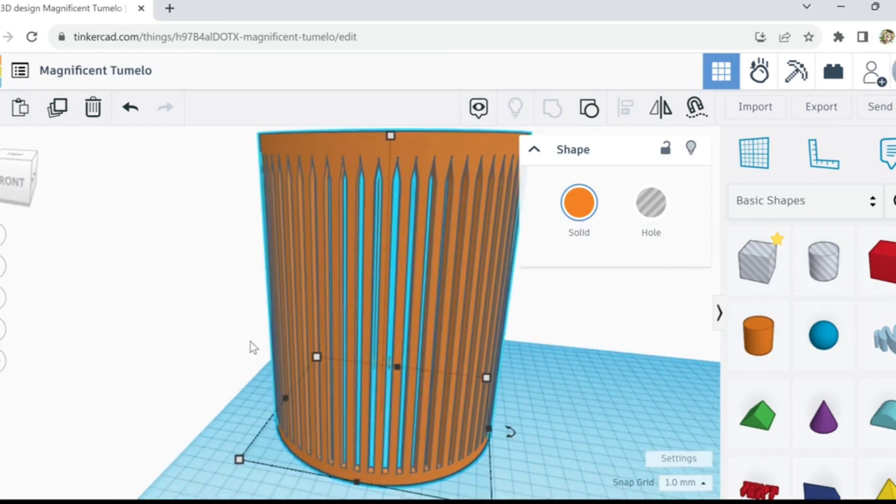
{"action": "right_click_drag", "start_coordinate": [196, 340], "coordinate": [266, 350]}
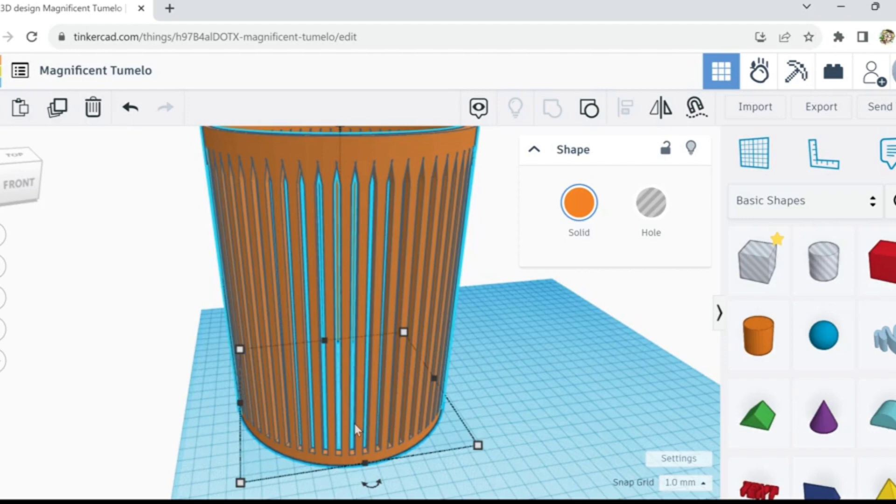
{"action": "scroll", "coordinate": [569, 365], "scroll_direction": "down", "scroll_amount": 2}
{"action": "right_click_drag", "start_coordinate": [568, 365], "coordinate": [533, 382]}
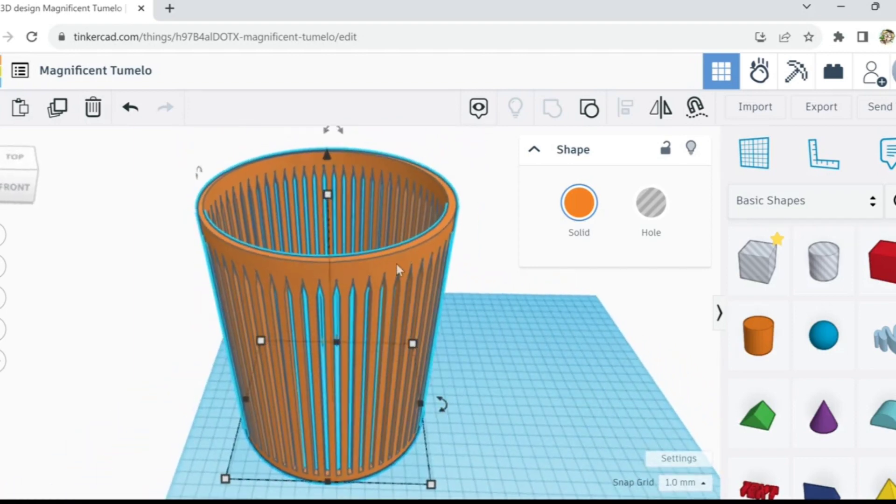
{"action": "left_click_drag", "start_coordinate": [397, 266], "coordinate": [472, 237]}
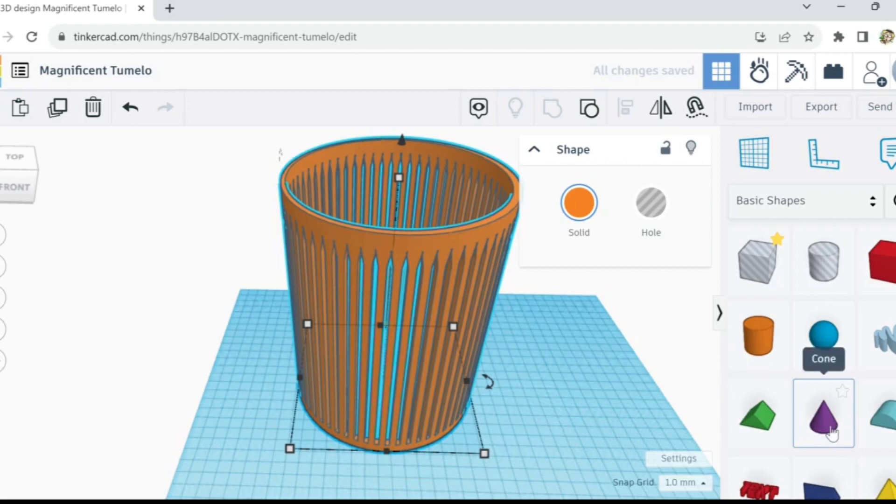
Step: Add a solid cone from the basic shapes to the workplane, beside the slotted container
{"action": "scroll", "coordinate": [831, 433], "scroll_direction": "down", "scroll_amount": 5}
{"action": "scroll", "coordinate": [831, 433], "scroll_direction": "up", "scroll_amount": 3}
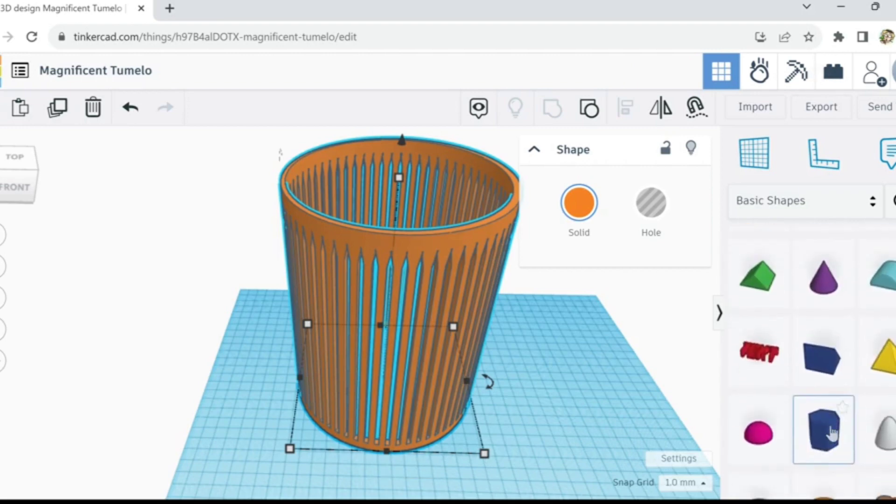
{"action": "scroll", "coordinate": [831, 433], "scroll_direction": "down", "scroll_amount": 4}
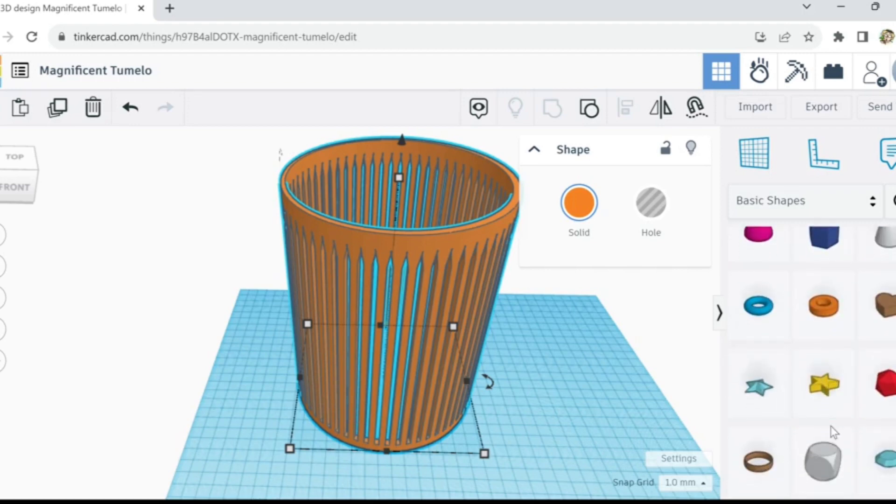
{"action": "scroll", "coordinate": [834, 432], "scroll_direction": "up", "scroll_amount": 1}
{"action": "scroll", "coordinate": [834, 433], "scroll_direction": "up", "scroll_amount": 4}
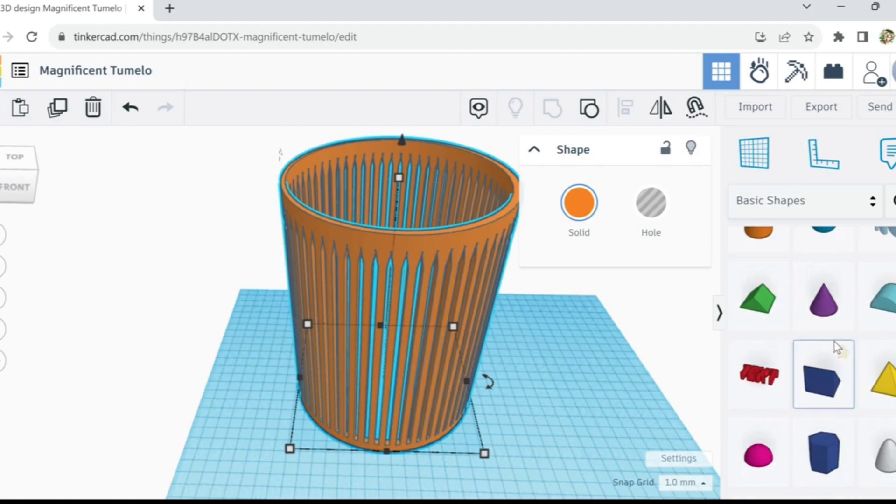
{"action": "left_click", "coordinate": [809, 297]}
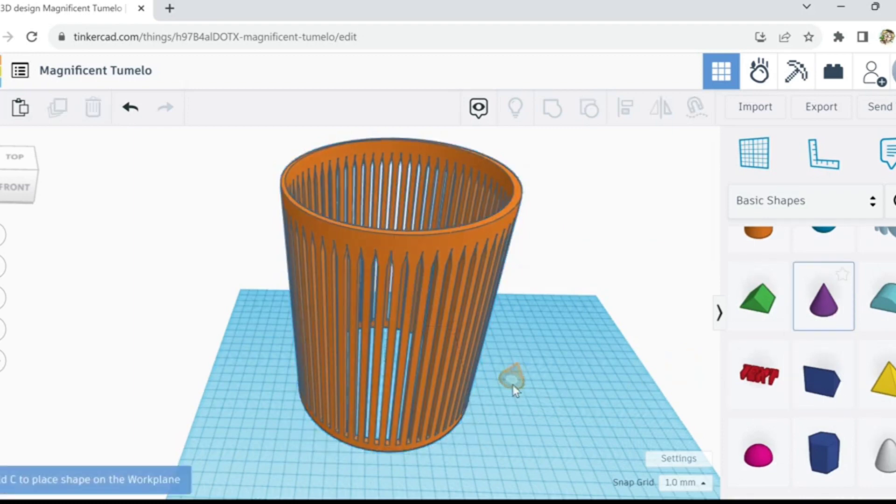
{"action": "left_click", "coordinate": [513, 384]}
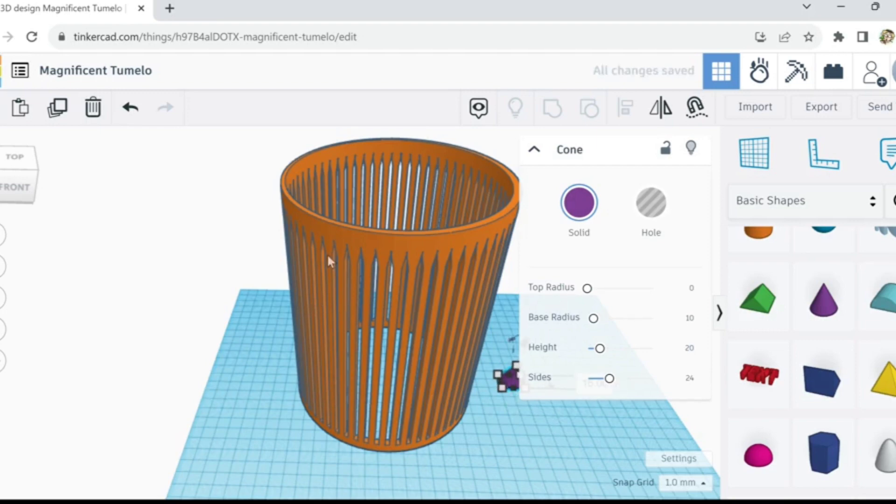
Step: Undo the last change to the cone, set its sides to 64 and collapse its settings
{"action": "left_click", "coordinate": [131, 114]}
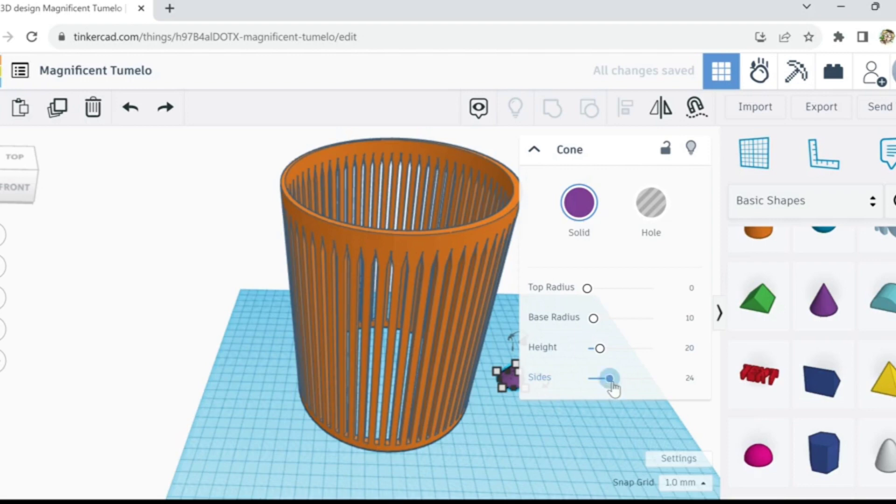
{"action": "left_click_drag", "start_coordinate": [610, 378], "coordinate": [667, 383]}
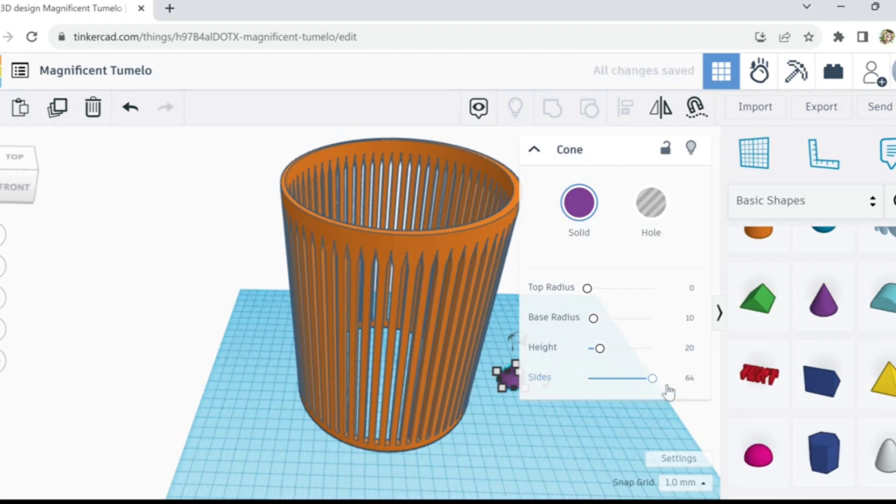
{"action": "left_click", "coordinate": [534, 150]}
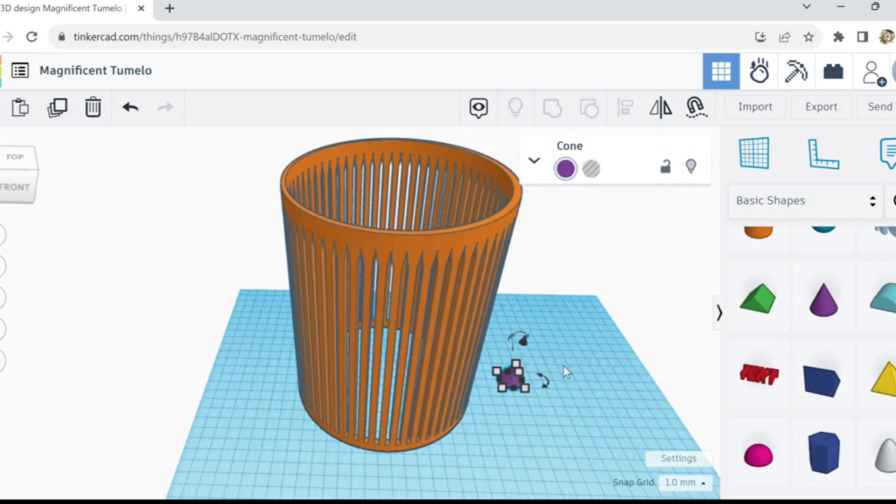
{"action": "mouse_move", "coordinate": [530, 398]}
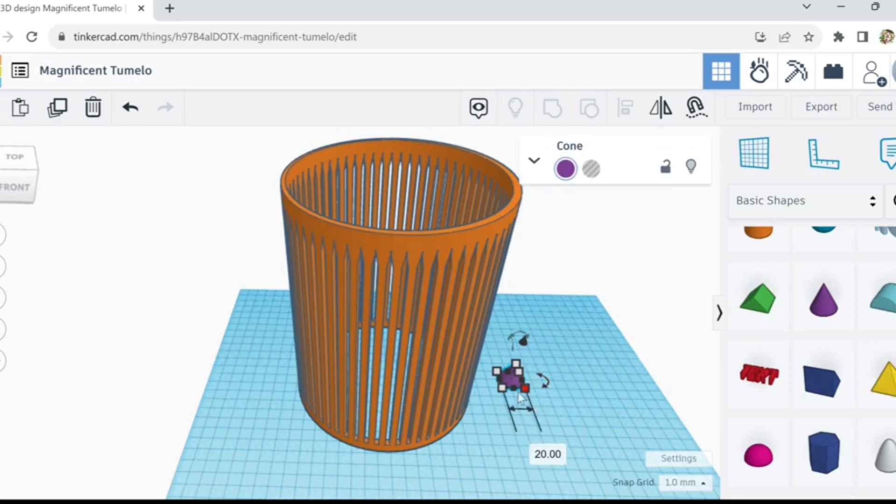
{"action": "key", "text": "f"}
{"action": "scroll", "coordinate": [402, 388], "scroll_direction": "down", "scroll_amount": 10}
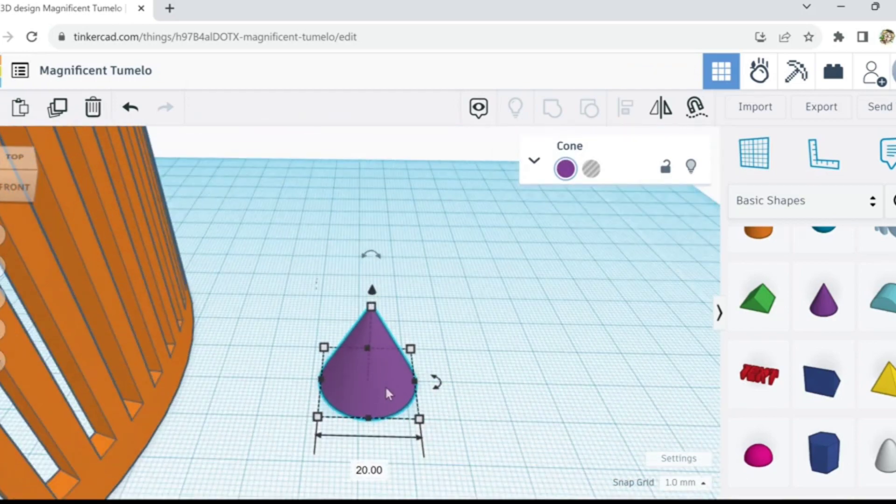
{"action": "scroll", "coordinate": [388, 391], "scroll_direction": "up", "scroll_amount": 5}
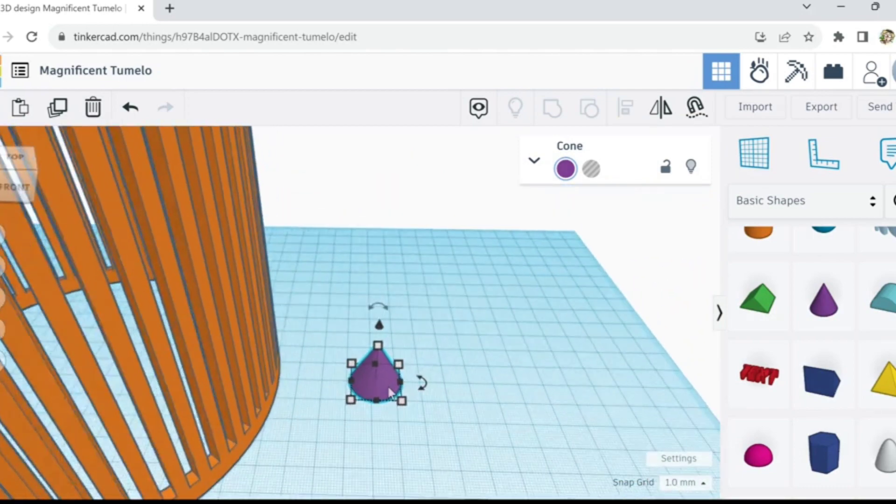
{"action": "scroll", "coordinate": [387, 385], "scroll_direction": "down", "scroll_amount": 6}
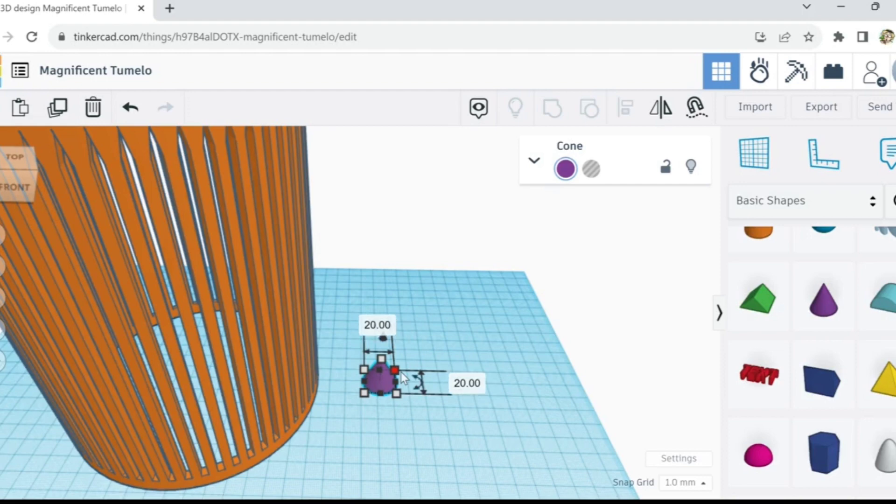
{"action": "left_click_drag", "start_coordinate": [399, 382], "coordinate": [448, 378]}
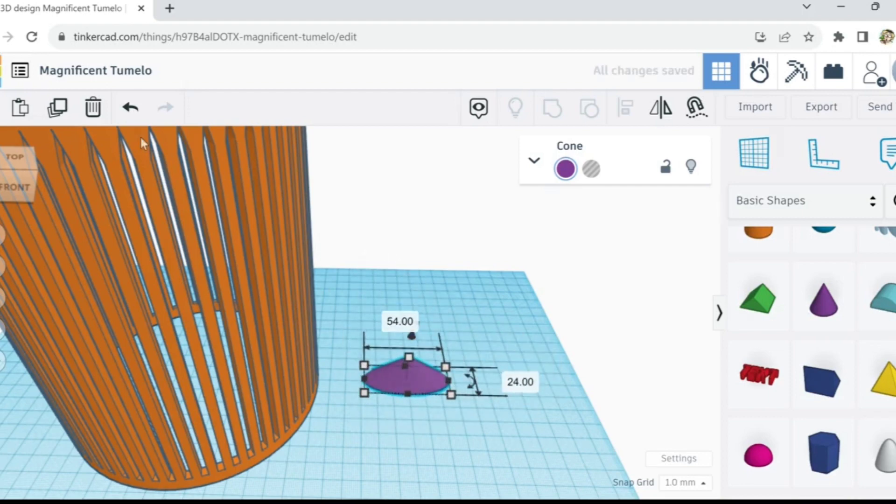
{"action": "left_click", "coordinate": [129, 111]}
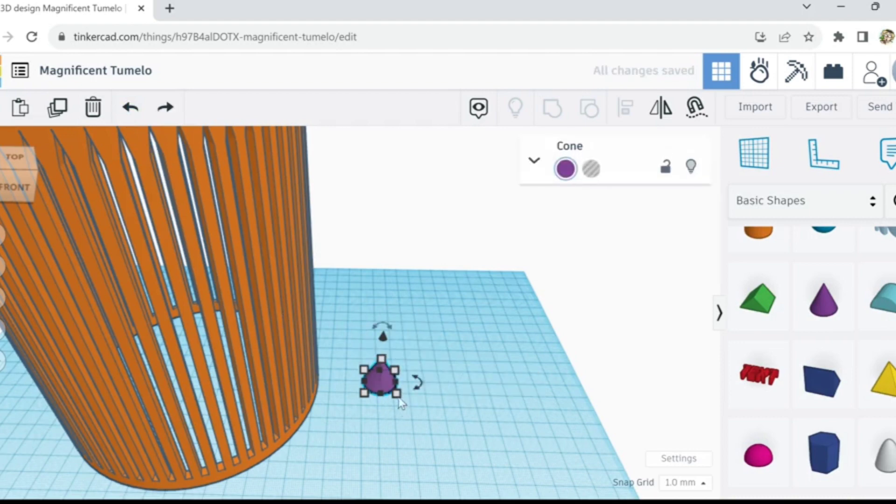
Step: Scale the cone up proportionally to a base about 222 mm wide and move it right beside the container
{"action": "left_click_drag", "start_coordinate": [402, 402], "coordinate": [654, 495]}
{"action": "left_click_drag", "start_coordinate": [714, 467], "coordinate": [745, 471]}
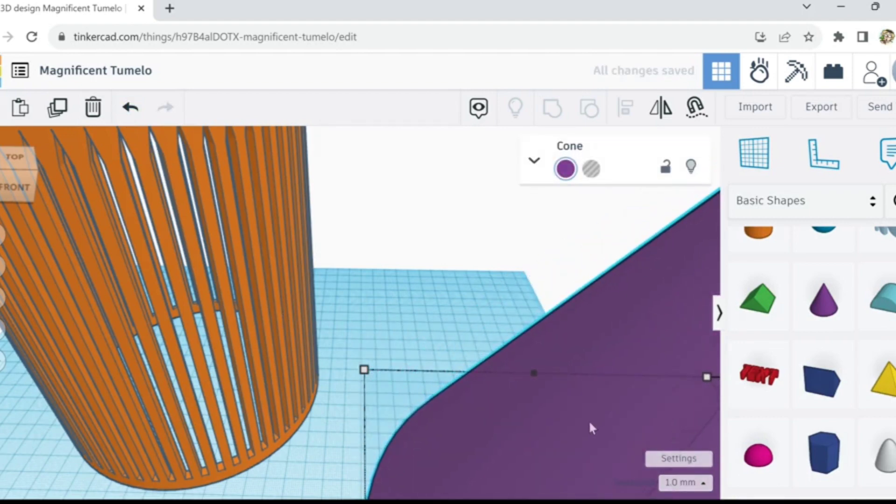
{"action": "left_click_drag", "start_coordinate": [587, 421], "coordinate": [410, 298]}
{"action": "scroll", "coordinate": [409, 296], "scroll_direction": "down", "scroll_amount": 5}
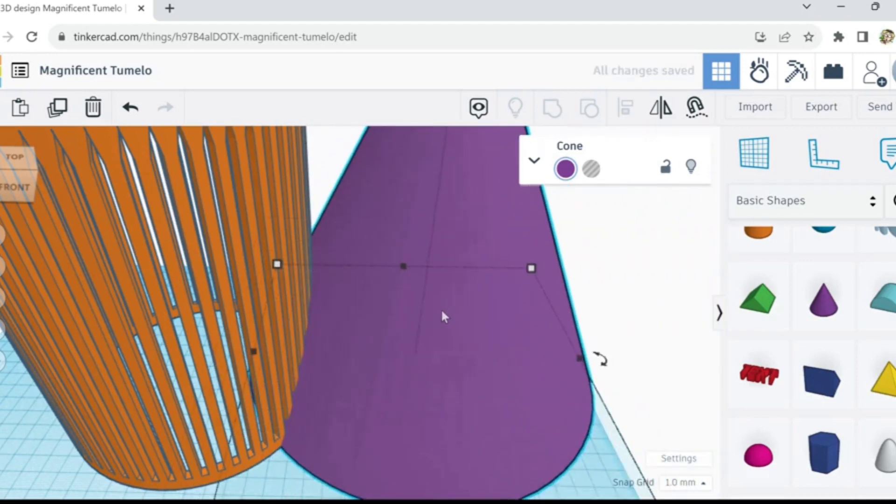
{"action": "scroll", "coordinate": [441, 303], "scroll_direction": "down", "scroll_amount": 6}
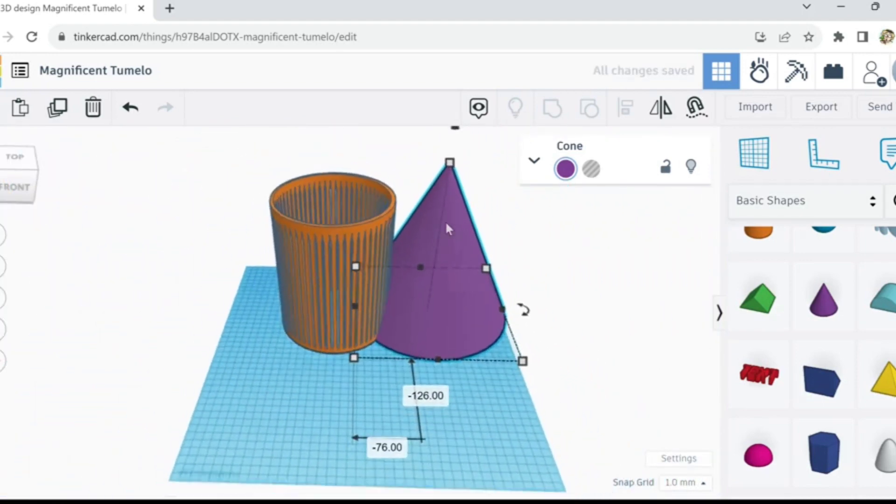
{"action": "scroll", "coordinate": [441, 193], "scroll_direction": "down", "scroll_amount": 3}
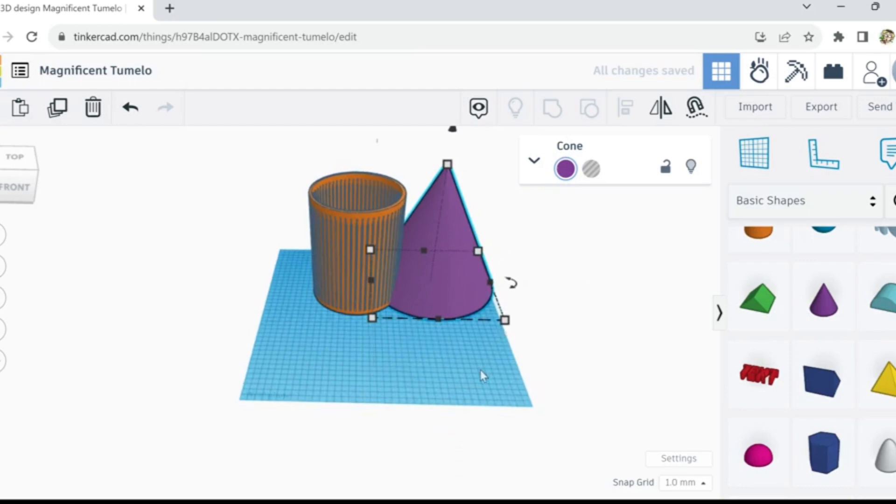
Step: Rotate the large cone 180° so that its tip points downwards
{"action": "middle_click_drag", "start_coordinate": [465, 358], "coordinate": [449, 427]}
{"action": "mouse_move", "coordinate": [437, 203]}
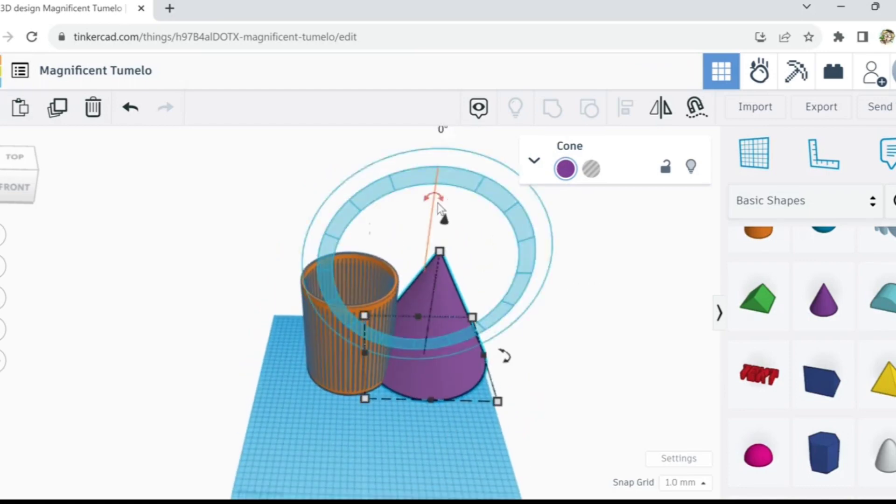
{"action": "left_click_drag", "start_coordinate": [450, 205], "coordinate": [429, 316]}
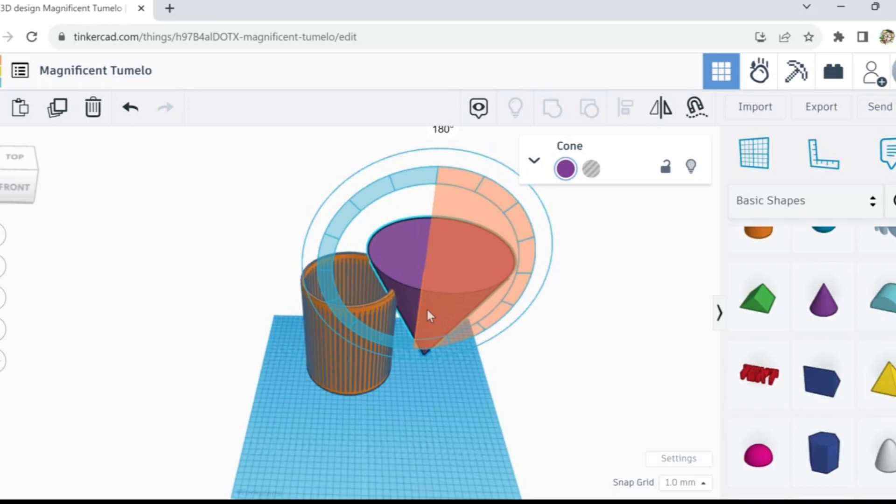
{"action": "left_click_drag", "start_coordinate": [428, 312], "coordinate": [429, 312]}
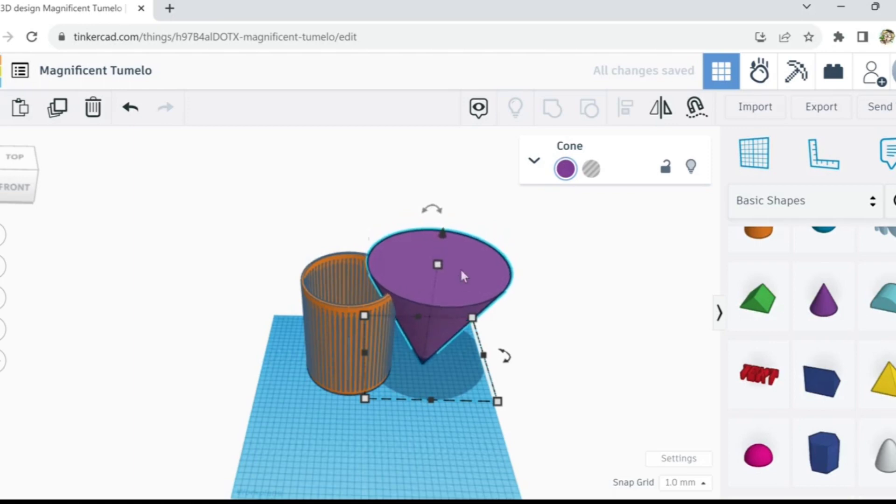
Step: Centre the inverted cone on the container and lower it until its flat face sits near the container's base
{"action": "left_click_drag", "start_coordinate": [460, 250], "coordinate": [365, 305]}
{"action": "key", "text": "ctrl+Down"}
{"action": "key", "text": "ctrl+Down"}
{"action": "key", "text": "ctrl+Down"}
{"action": "key", "text": "ctrl+Down"}
{"action": "key", "text": "ctrl+Down"}
{"action": "key", "text": "ctrl+Down"}
{"action": "key", "text": "ctrl+Down"}
{"action": "key", "text": "ctrl+Down"}
{"action": "key", "text": "ctrl+Down"}
{"action": "key", "text": "ctrl+Down"}
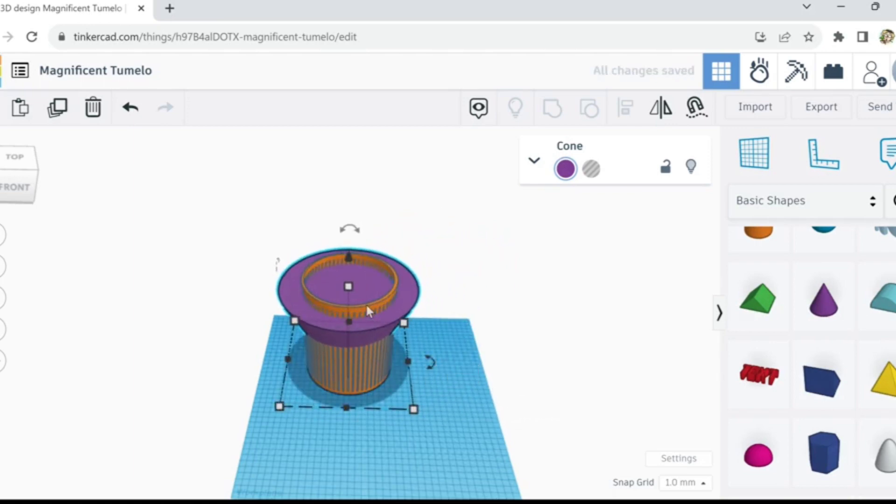
{"action": "key", "text": "ctrl+Down"}
{"action": "key", "text": "ctrl+Down"}
{"action": "key", "text": "ctrl+Down"}
{"action": "key", "text": "ctrl+Down"}
{"action": "key", "text": "ctrl+Down"}
{"action": "key", "text": "ctrl+Down"}
{"action": "key", "text": "ctrl+Down"}
{"action": "key", "text": "ctrl+Down"}
{"action": "key", "text": "ctrl+Down"}
{"action": "key", "text": "ctrl+Down"}
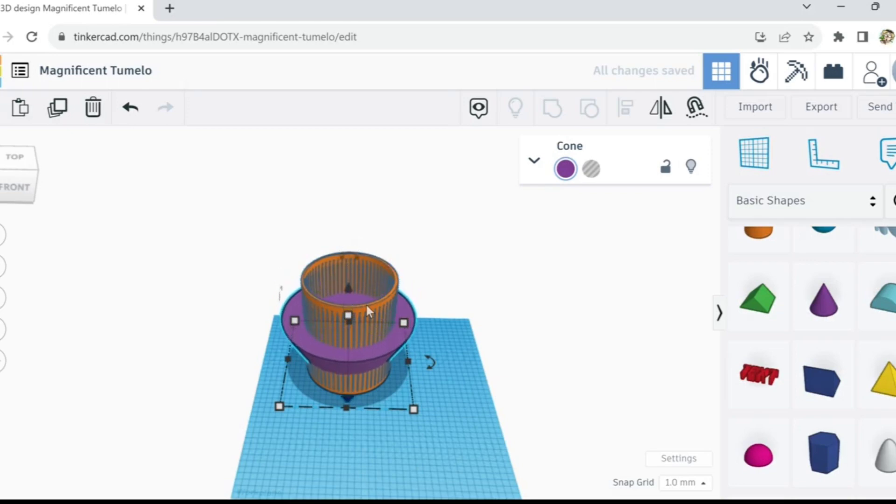
{"action": "key", "text": "ctrl+Down"}
{"action": "key", "text": "ctrl+Down"}
{"action": "key", "text": "ctrl+Down"}
{"action": "key", "text": "ctrl+Down"}
{"action": "key", "text": "ctrl+Down"}
{"action": "key", "text": "ctrl+Down"}
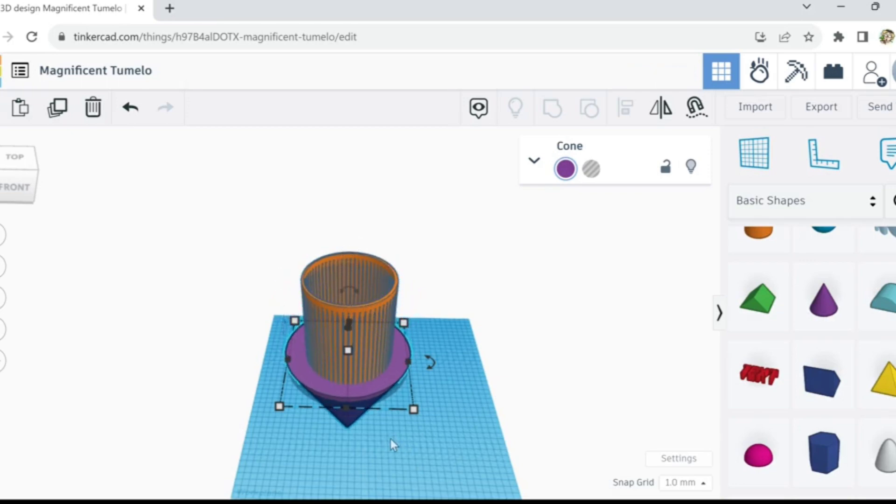
Step: Enlarge the inverted cone proportionally to a 241 mm wide base and recentre it under the container
{"action": "scroll", "coordinate": [382, 442], "scroll_direction": "up", "scroll_amount": 3}
{"action": "scroll", "coordinate": [382, 441], "scroll_direction": "up", "scroll_amount": 5}
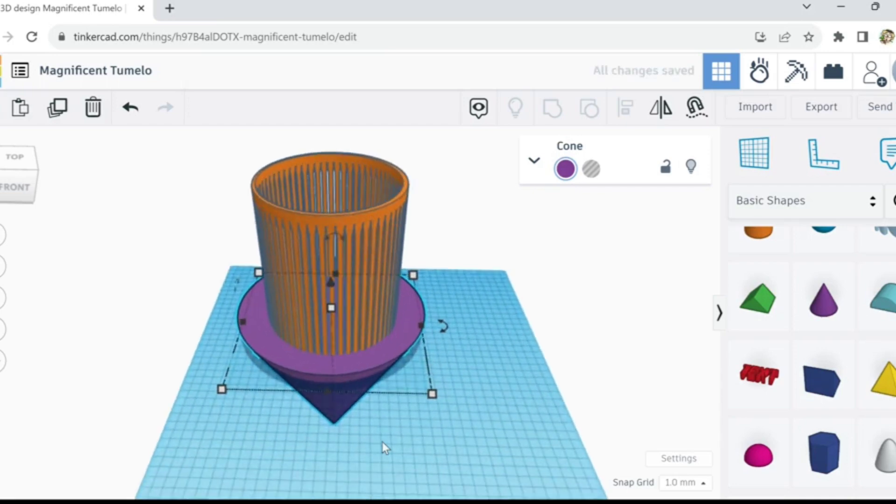
{"action": "right_click_drag", "start_coordinate": [383, 428], "coordinate": [394, 441]}
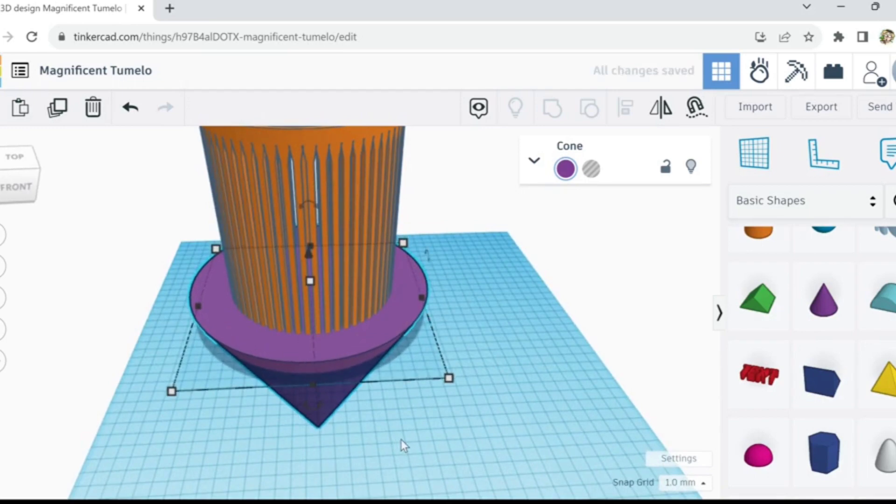
{"action": "right_click_drag", "start_coordinate": [401, 438], "coordinate": [387, 410]}
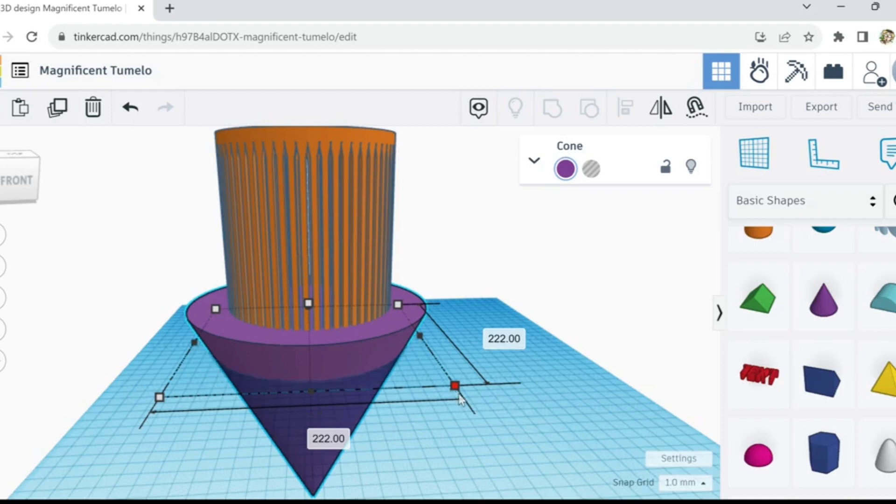
{"action": "left_click_drag", "start_coordinate": [461, 397], "coordinate": [486, 404]}
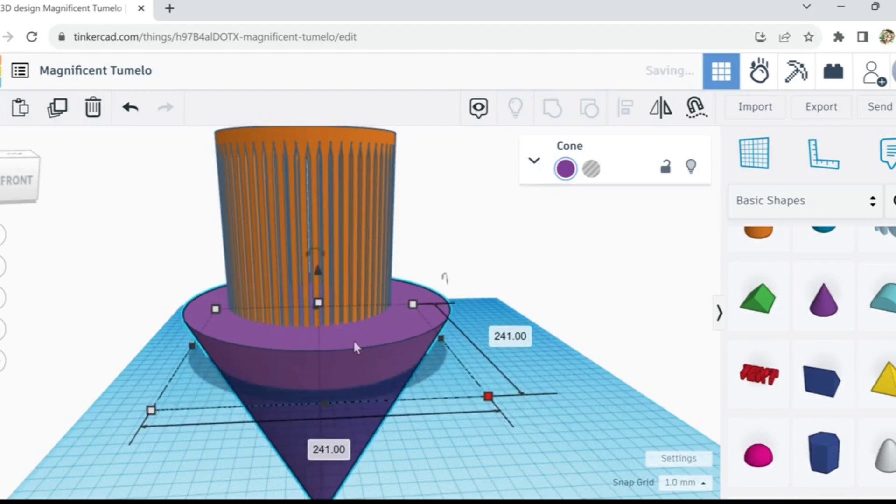
{"action": "mouse_move", "coordinate": [353, 340]}
{"action": "left_mouse_down"}
{"action": "mouse_move", "coordinate": [350, 364]}
{"action": "mouse_move", "coordinate": [347, 347]}
{"action": "left_mouse_up"}
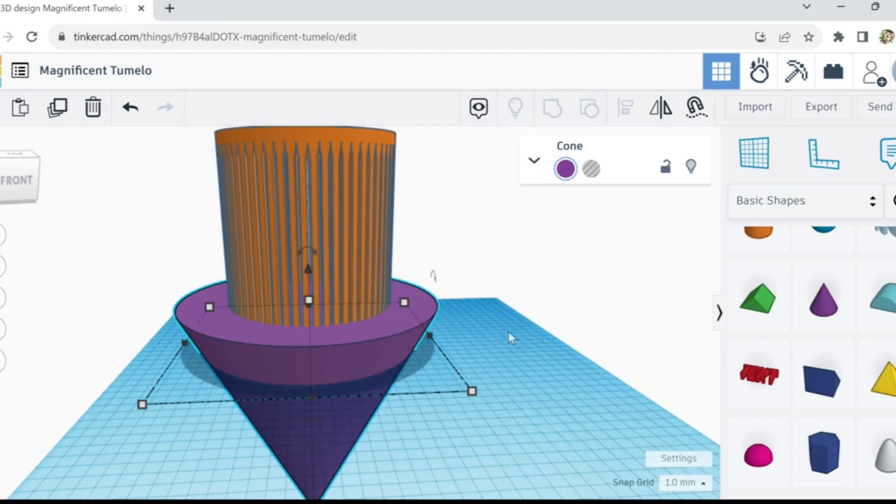
Step: Move the slotted container sideways, clear of the inverted cone
{"action": "mouse_move", "coordinate": [508, 329]}
{"action": "right_mouse_down"}
{"action": "mouse_move", "coordinate": [492, 352]}
{"action": "mouse_move", "coordinate": [389, 328]}
{"action": "mouse_move", "coordinate": [481, 366]}
{"action": "mouse_move", "coordinate": [510, 351]}
{"action": "mouse_move", "coordinate": [478, 324]}
{"action": "mouse_move", "coordinate": [486, 334]}
{"action": "mouse_move", "coordinate": [514, 323]}
{"action": "mouse_move", "coordinate": [502, 319]}
{"action": "mouse_move", "coordinate": [501, 327]}
{"action": "right_mouse_up"}
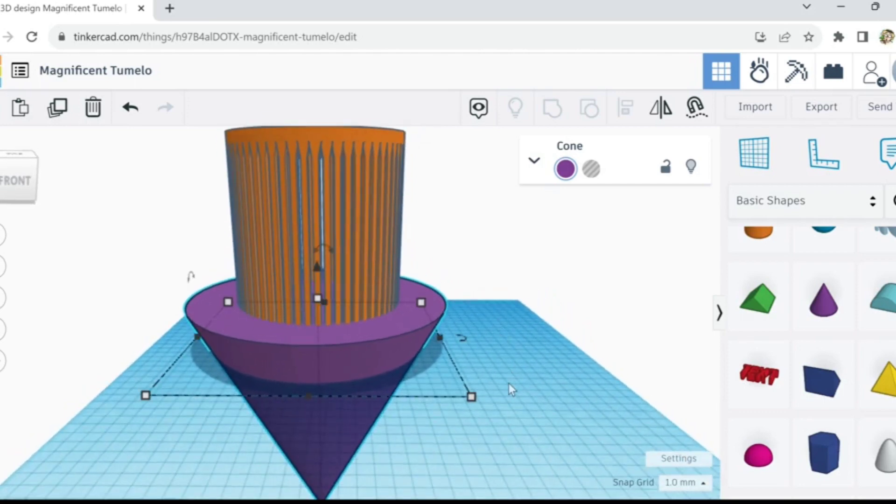
{"action": "left_click_drag", "start_coordinate": [246, 203], "coordinate": [84, 218]}
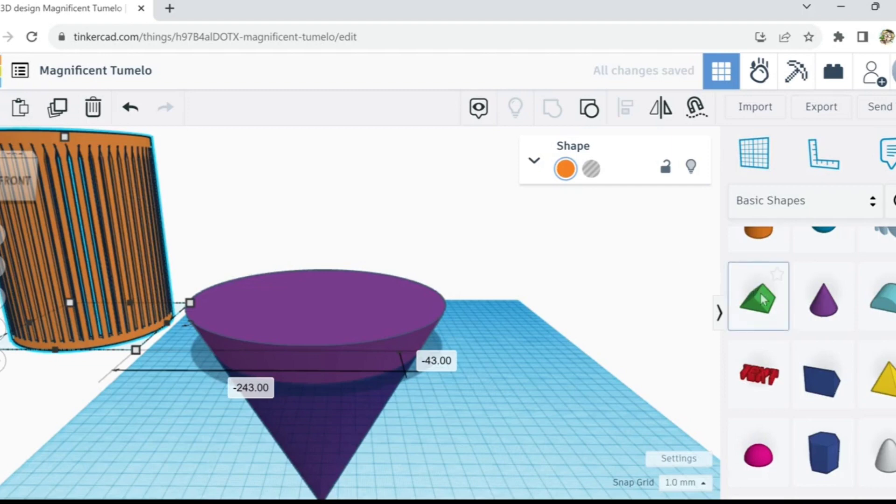
Step: Place a box hole on the workplane and enlarge its base to 309 by 282 mm so it covers the inverted cone's footprint
{"action": "scroll", "coordinate": [760, 318], "scroll_direction": "up", "scroll_amount": 3}
{"action": "scroll", "coordinate": [759, 319], "scroll_direction": "down", "scroll_amount": 1}
{"action": "left_click", "coordinate": [758, 271]}
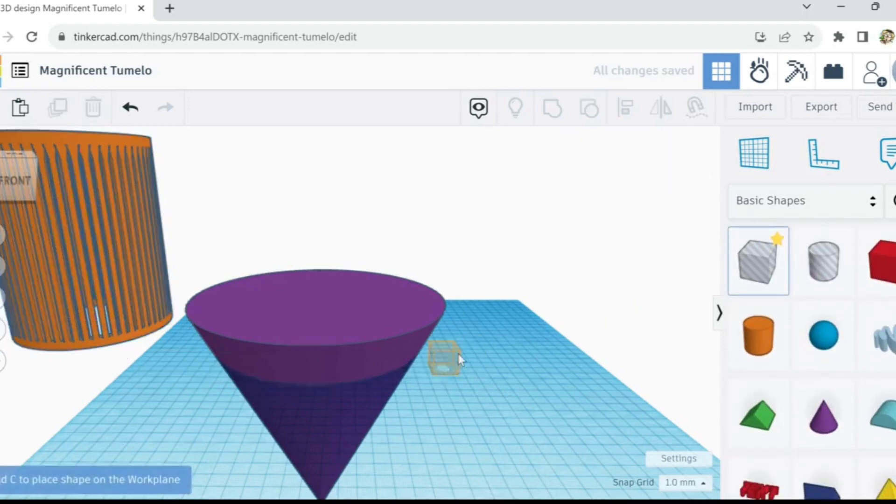
{"action": "left_click", "coordinate": [483, 333]}
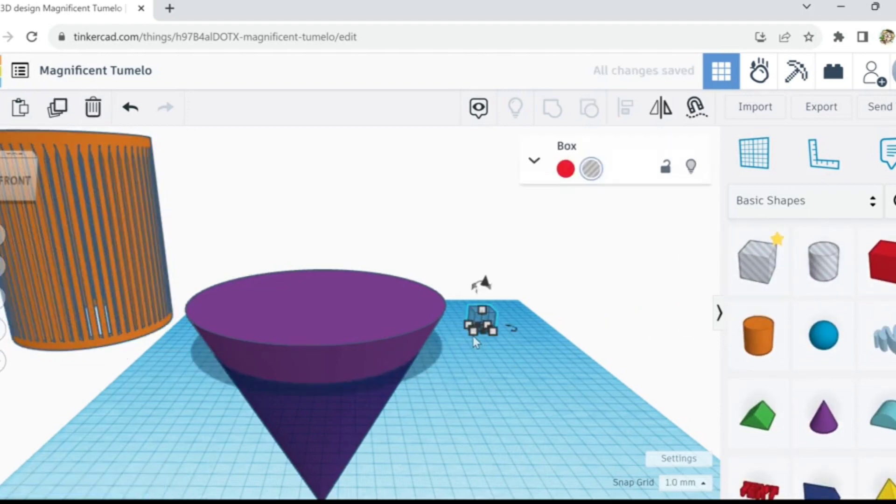
{"action": "left_click_drag", "start_coordinate": [473, 331], "coordinate": [126, 404]}
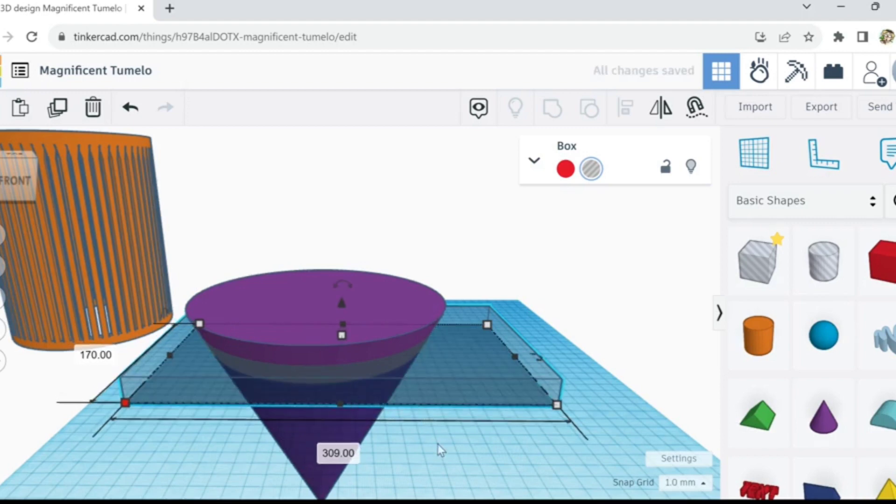
{"action": "right_click_drag", "start_coordinate": [438, 446], "coordinate": [452, 503]}
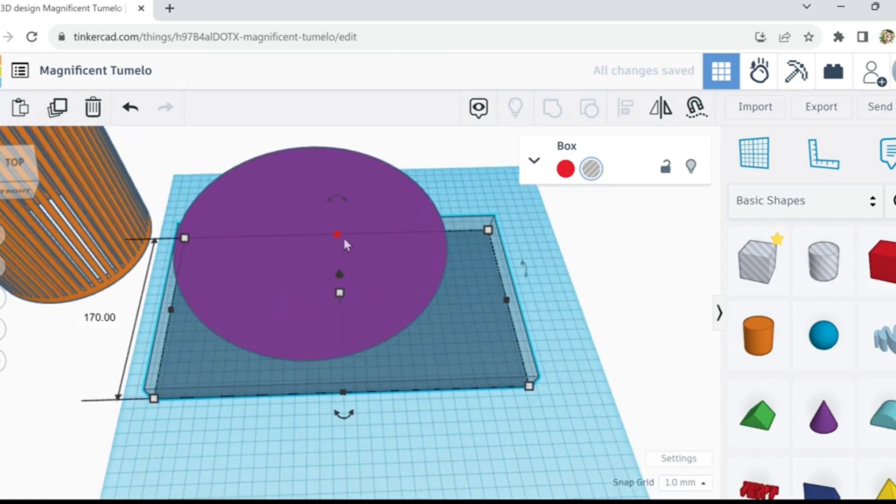
{"action": "left_click_drag", "start_coordinate": [338, 237], "coordinate": [327, 166]}
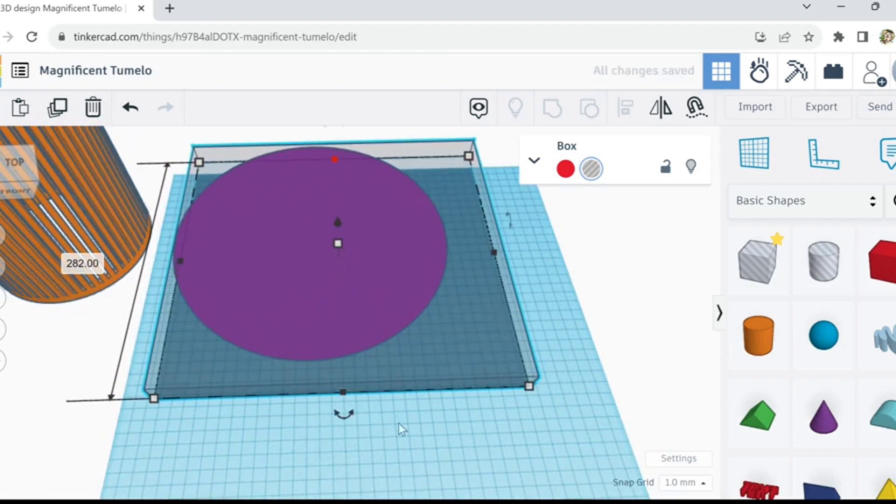
{"action": "right_click_drag", "start_coordinate": [401, 429], "coordinate": [355, 295]}
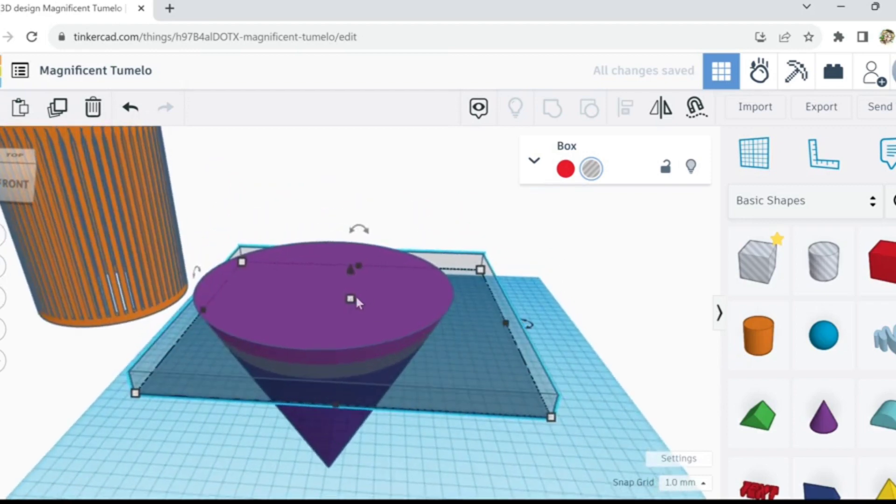
Step: Extend the box hole downwards past the cone's tip and group both to cut the cone off at the workplane
{"action": "left_click_drag", "start_coordinate": [351, 301], "coordinate": [359, 492]}
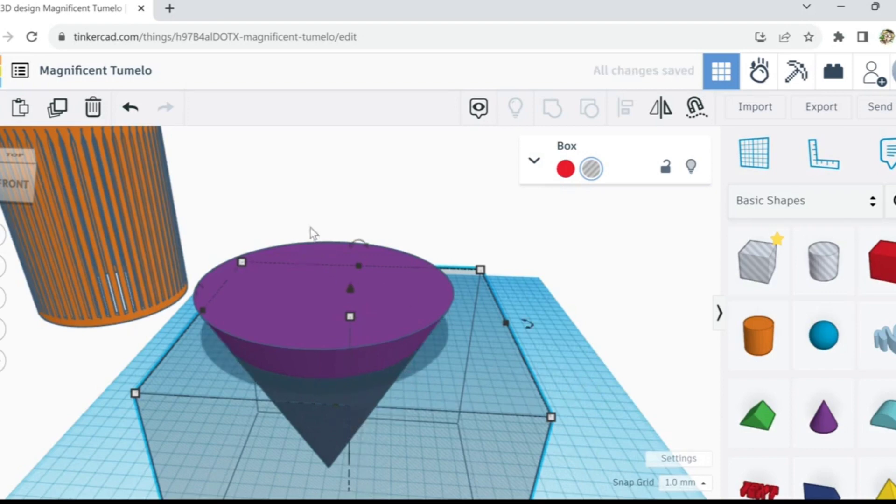
{"action": "left_click", "coordinate": [425, 318], "text": "shift"}
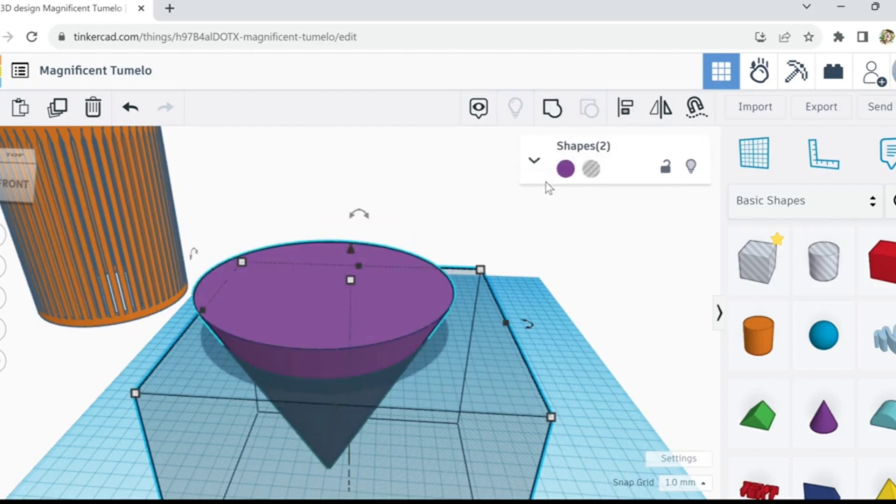
{"action": "left_click", "coordinate": [553, 117]}
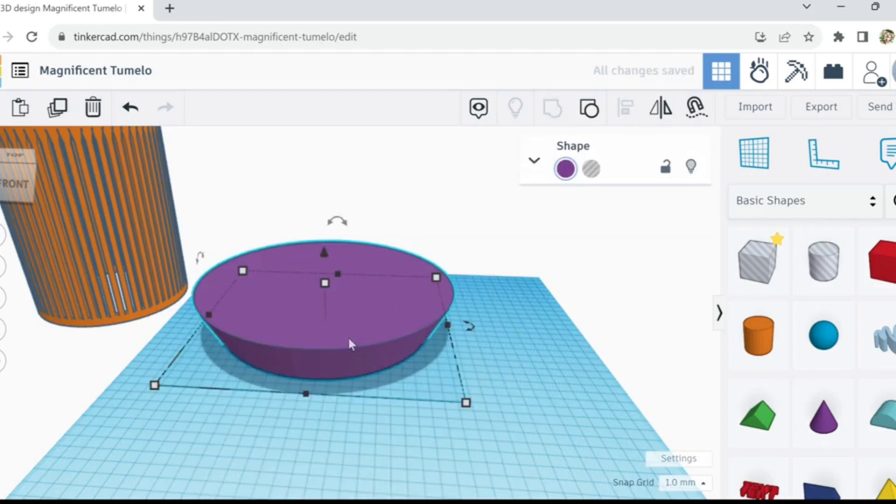
{"action": "left_click", "coordinate": [371, 444]}
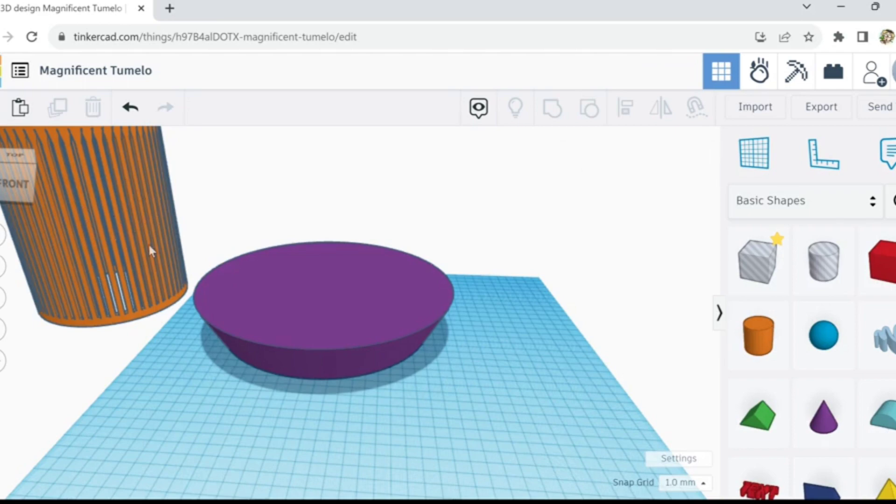
Step: Duplicate the truncated cone in place, turn the copy into a hole and set its base to 235 by 235 mm
{"action": "left_click", "coordinate": [349, 308]}
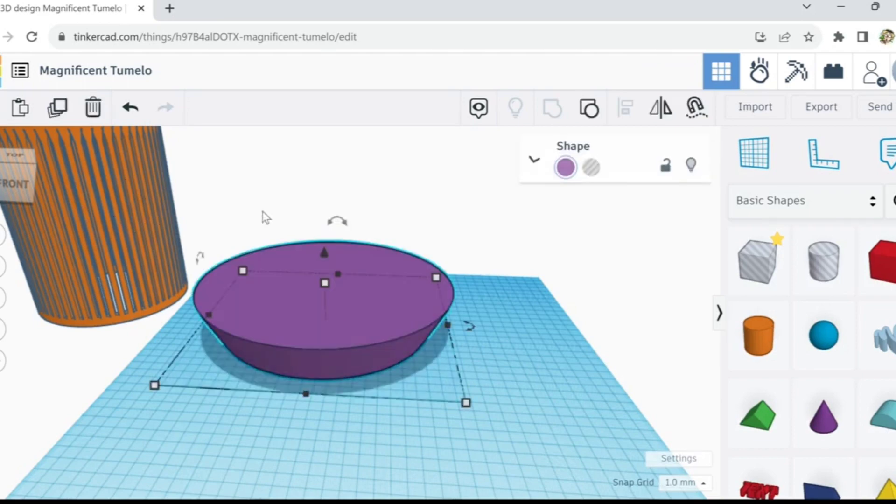
{"action": "left_click", "coordinate": [58, 108]}
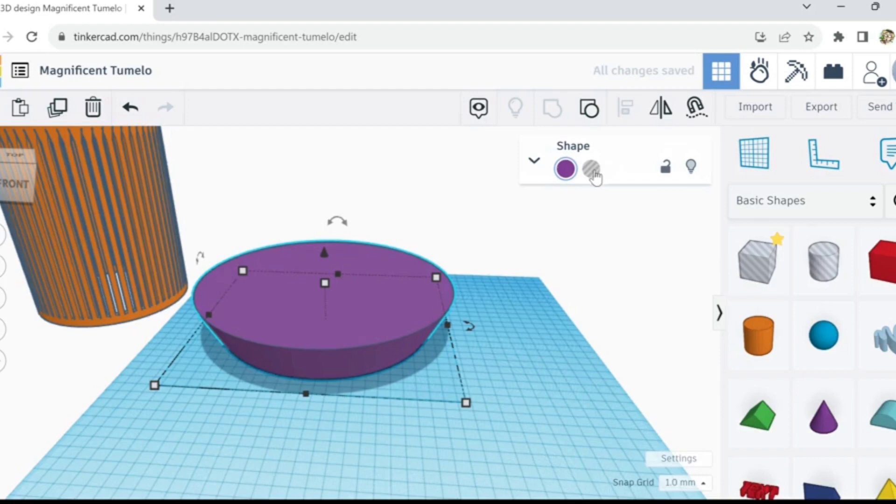
{"action": "left_click", "coordinate": [592, 169]}
{"action": "mouse_move", "coordinate": [467, 405]}
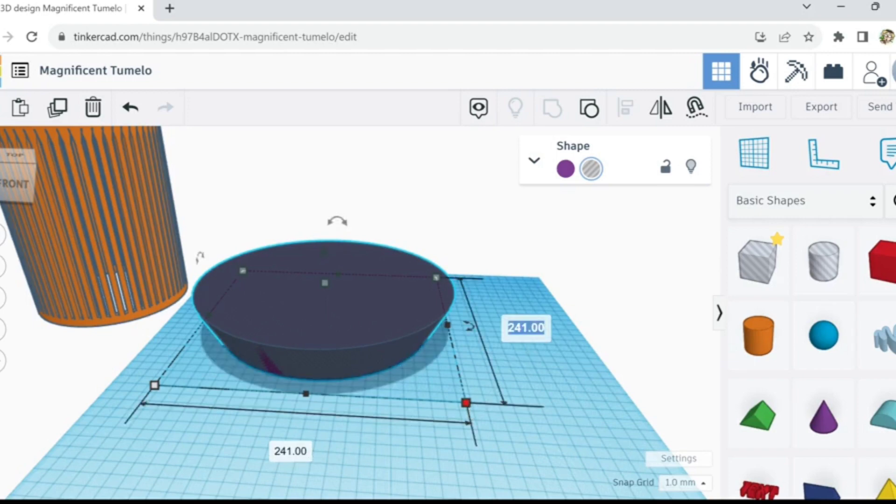
{"action": "type", "text": "35"}
{"action": "key", "text": "BackSpace"}
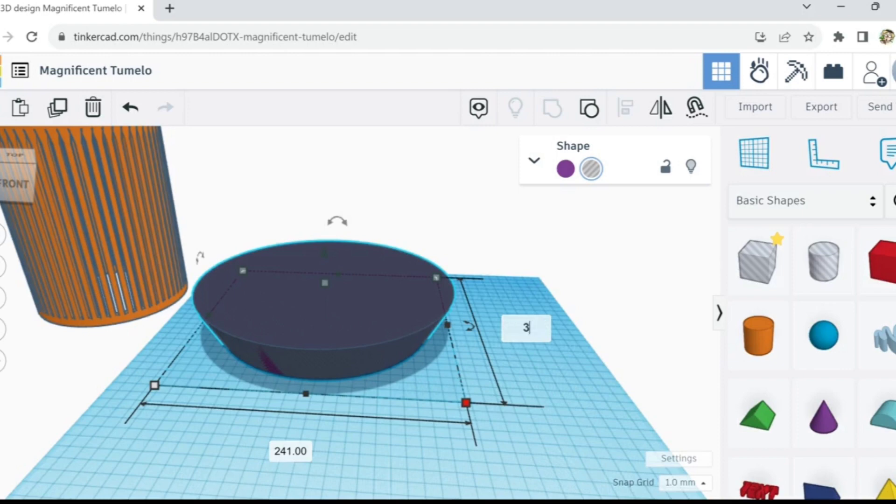
{"action": "type", "text": "35"}
{"action": "key", "text": "Tab"}
{"action": "type", "text": "235"}
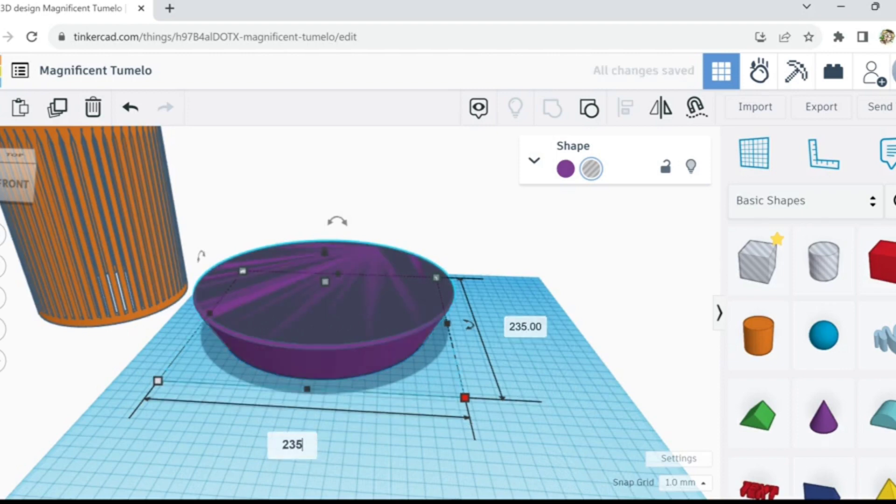
{"action": "key", "text": "Return"}
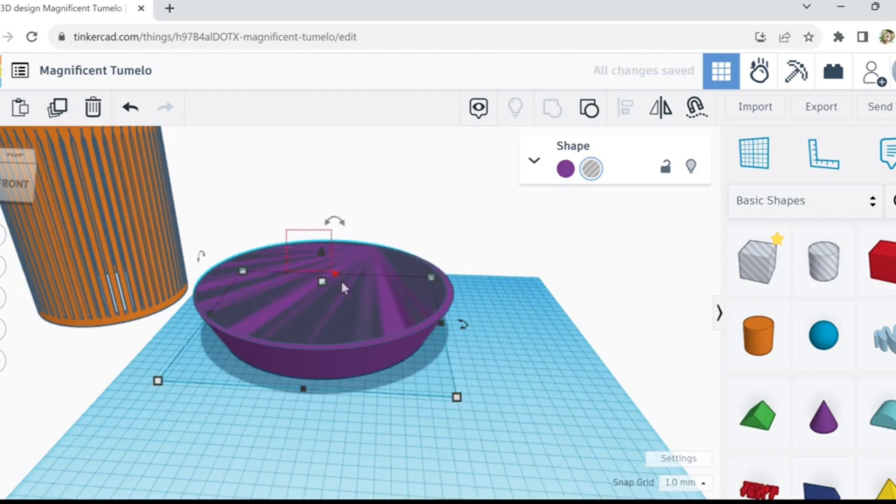
Step: Align the hole copy with the solid truncated cone so that both share the same horizontal centre
{"action": "left_click", "coordinate": [343, 279], "text": "shift"}
{"action": "left_click", "coordinate": [625, 107]}
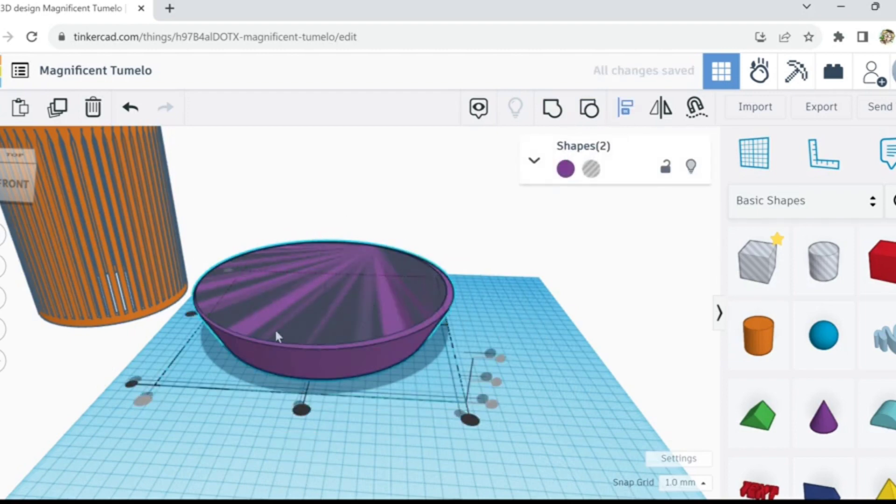
{"action": "left_click", "coordinate": [302, 412]}
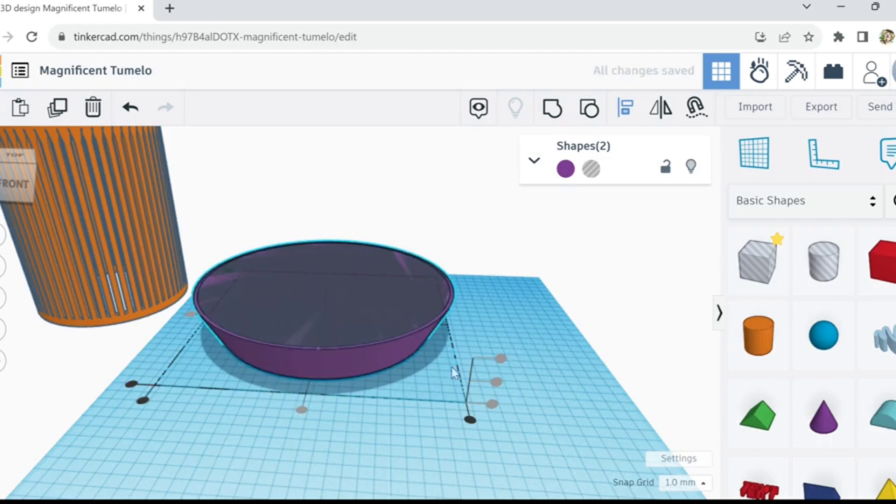
{"action": "left_click", "coordinate": [492, 314]}
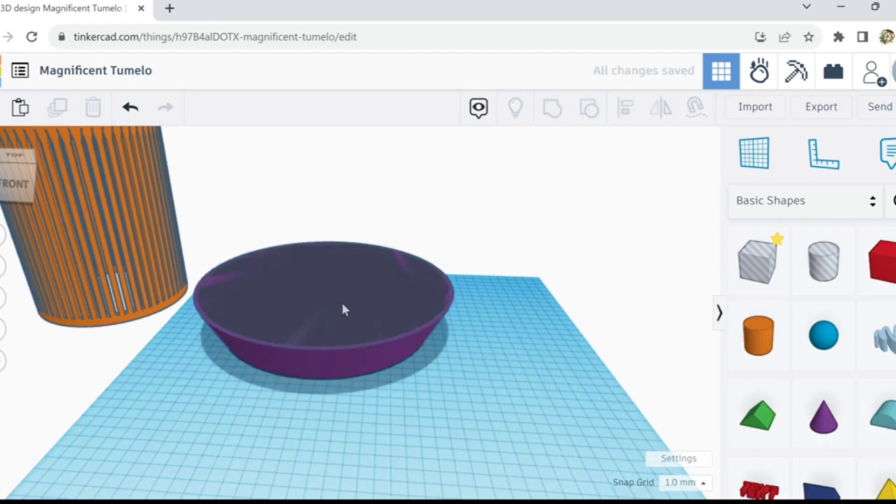
Step: Raise the hole copy slightly and group it with the solid truncated cone to form a hollow dish
{"action": "left_click", "coordinate": [343, 310]}
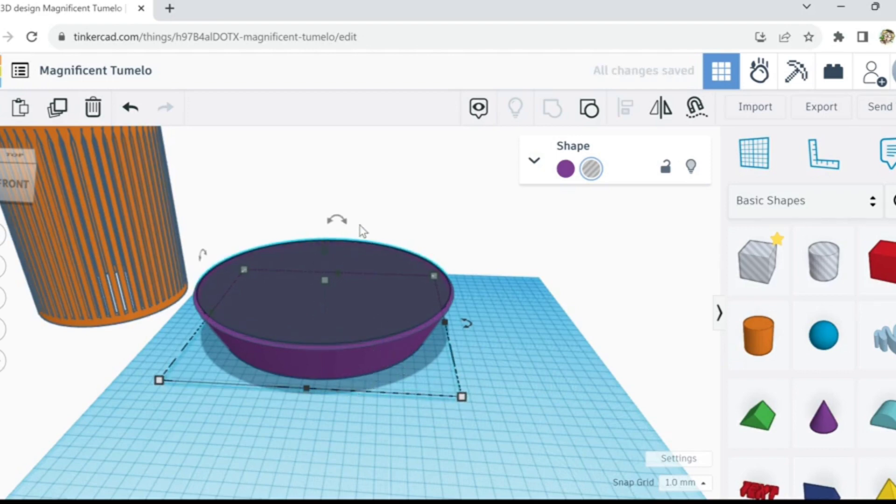
{"action": "left_click_drag", "start_coordinate": [268, 216], "coordinate": [308, 266]}
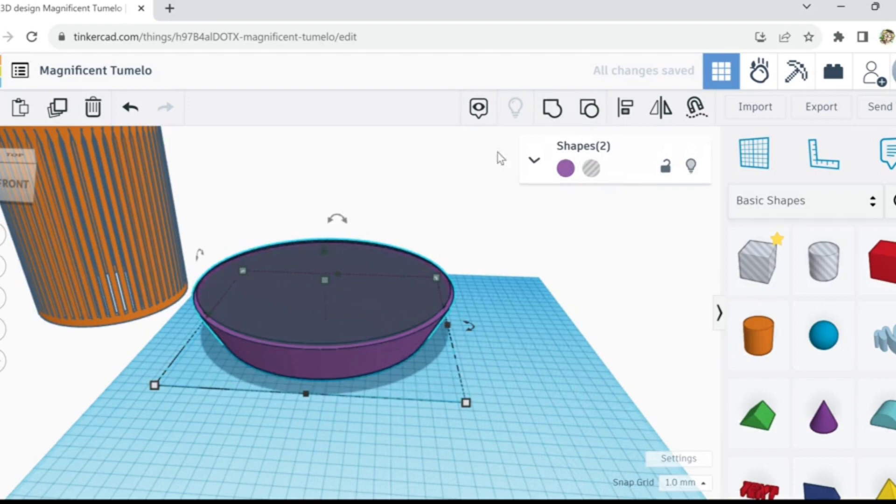
{"action": "left_click", "coordinate": [555, 117]}
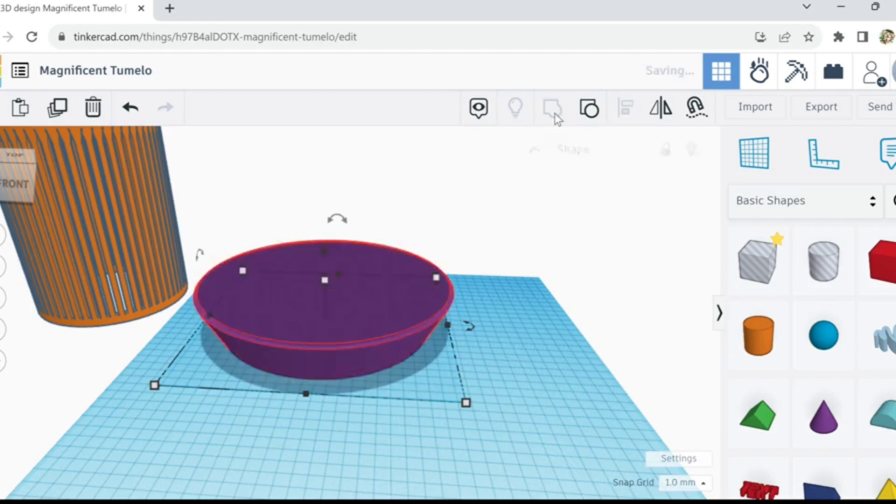
{"action": "left_click", "coordinate": [516, 333]}
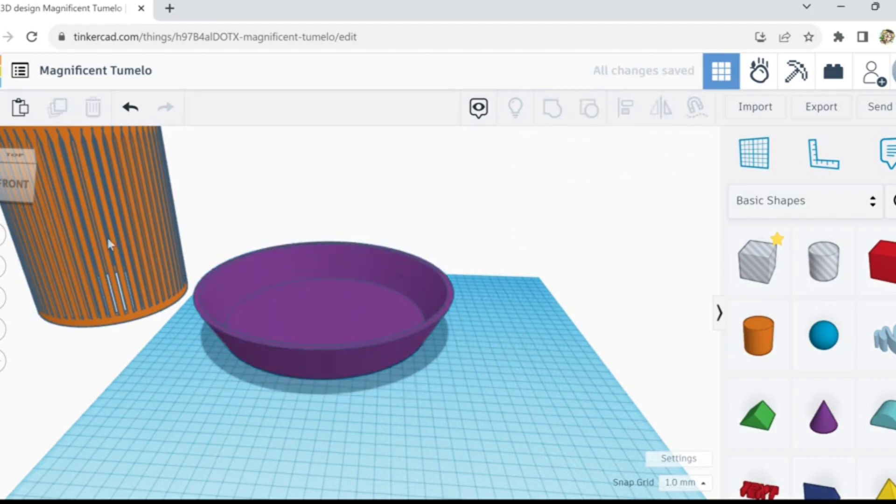
Step: Move the slotted container into the middle of the purple dish
{"action": "left_click_drag", "start_coordinate": [179, 234], "coordinate": [234, 220]}
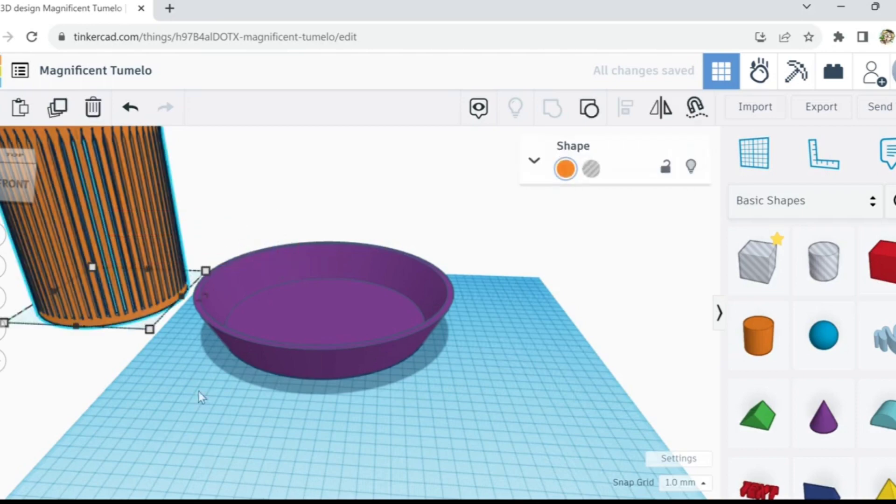
{"action": "left_click", "coordinate": [184, 382]}
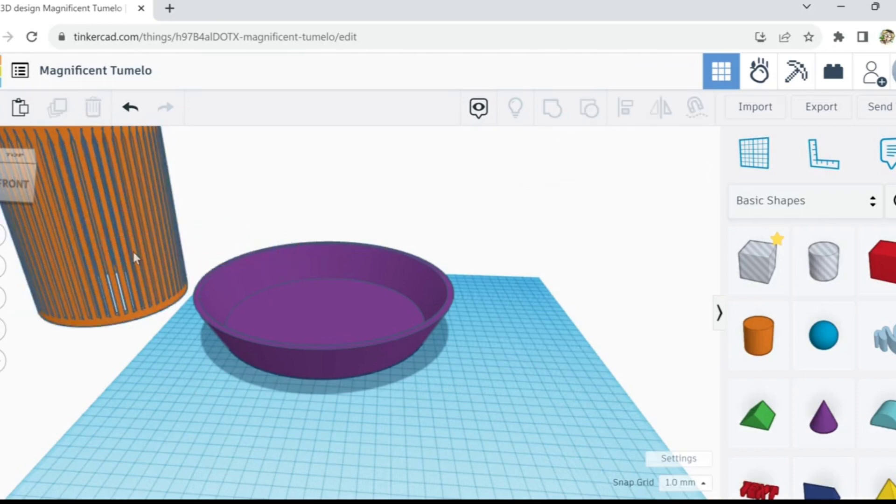
{"action": "left_click_drag", "start_coordinate": [135, 255], "coordinate": [387, 271]}
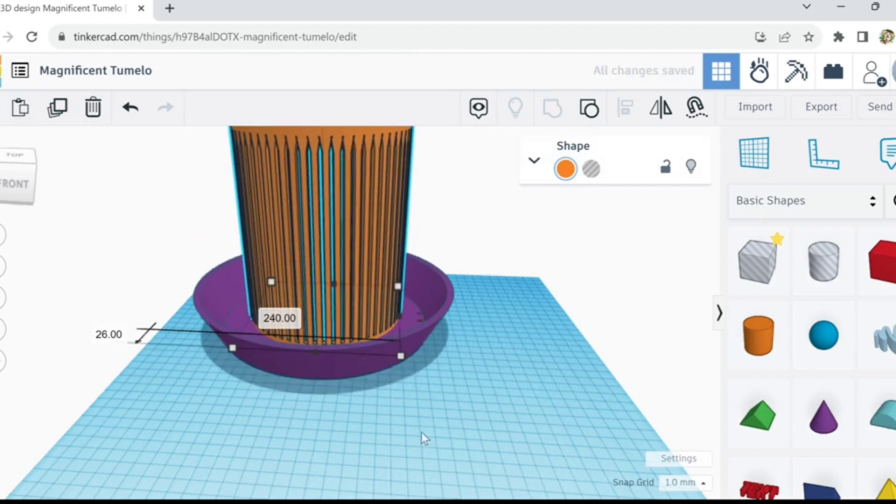
{"action": "scroll", "coordinate": [428, 436], "scroll_direction": "down", "scroll_amount": 2}
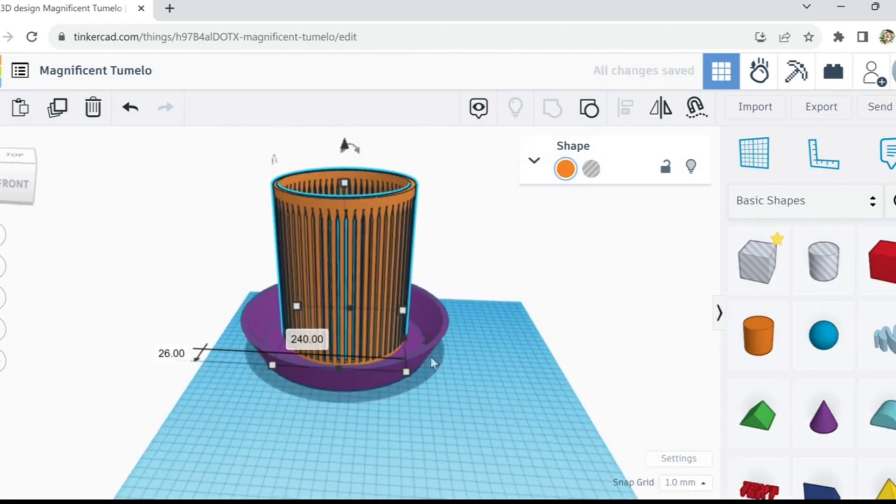
{"action": "scroll", "coordinate": [417, 435], "scroll_direction": "up", "scroll_amount": 3}
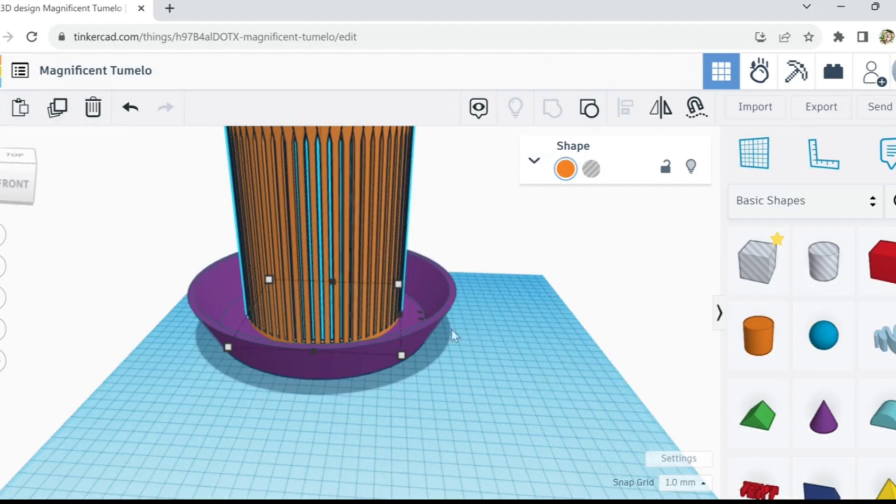
{"action": "scroll", "coordinate": [492, 318], "scroll_direction": "down", "scroll_amount": 4}
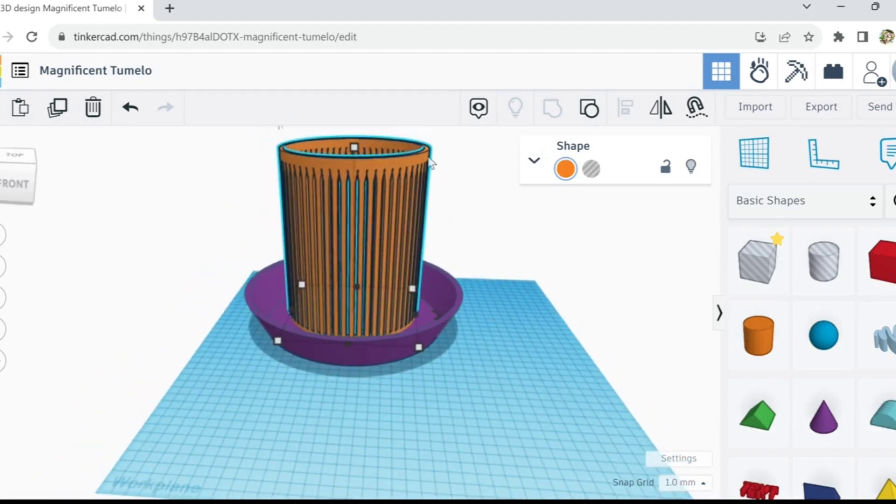
{"action": "mouse_move", "coordinate": [445, 322]}
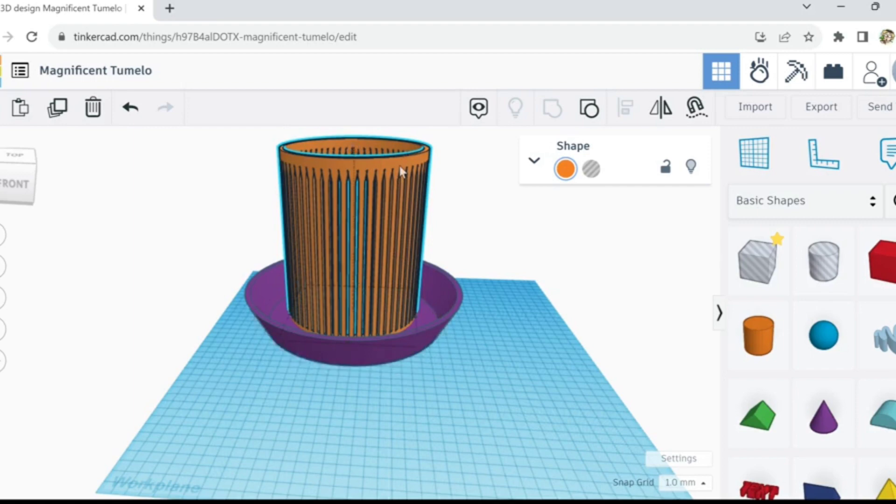
Step: Try the slotted container in the dish once more, and leave it standing beside the dish
{"action": "left_click_drag", "start_coordinate": [400, 175], "coordinate": [106, 191]}
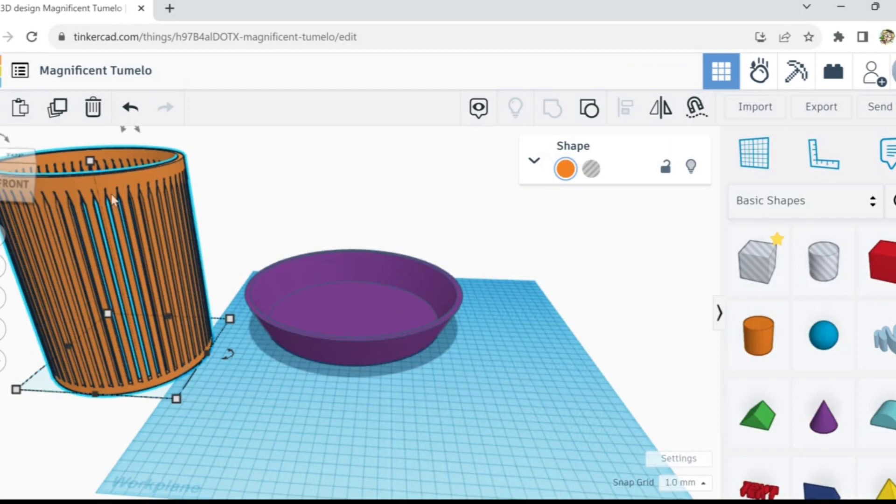
{"action": "left_click_drag", "start_coordinate": [117, 199], "coordinate": [400, 168]}
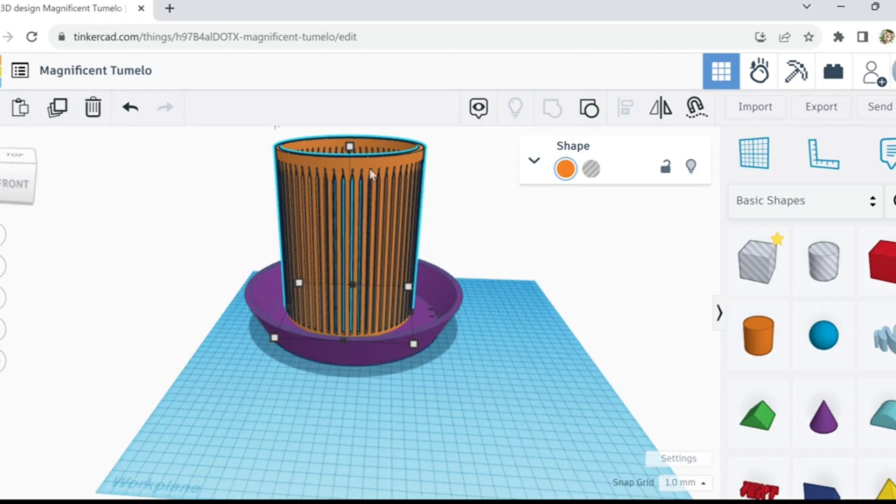
{"action": "left_click_drag", "start_coordinate": [370, 175], "coordinate": [74, 233]}
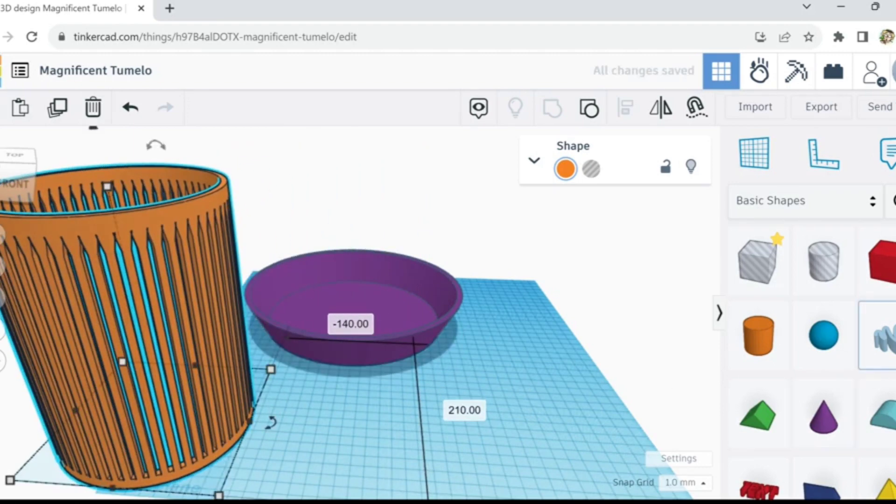
Step: Place a paraboloid in the purple dish, enlarge its base and reduce its height to about 53 mm
{"action": "scroll", "coordinate": [812, 364], "scroll_direction": "down", "scroll_amount": 4}
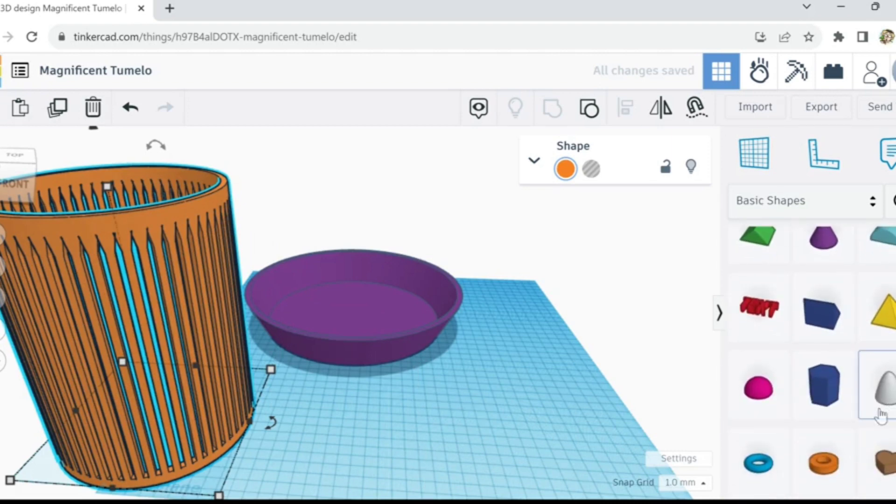
{"action": "left_click", "coordinate": [881, 410]}
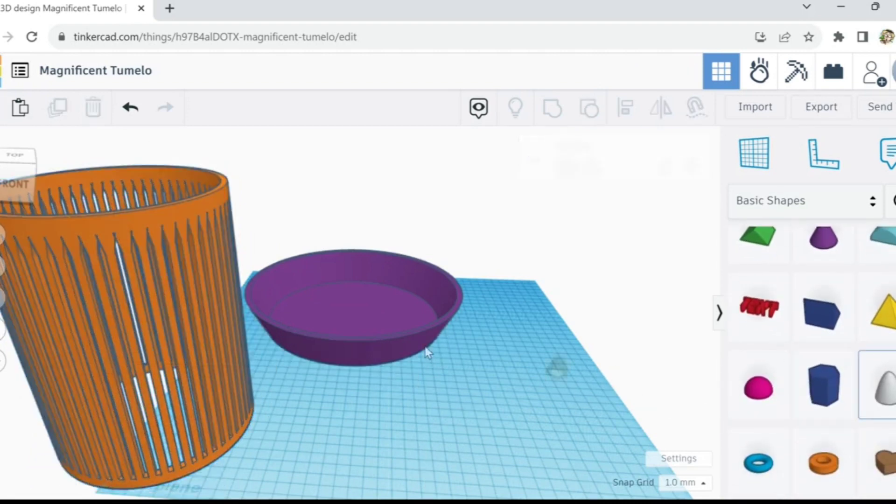
{"action": "left_click", "coordinate": [345, 312]}
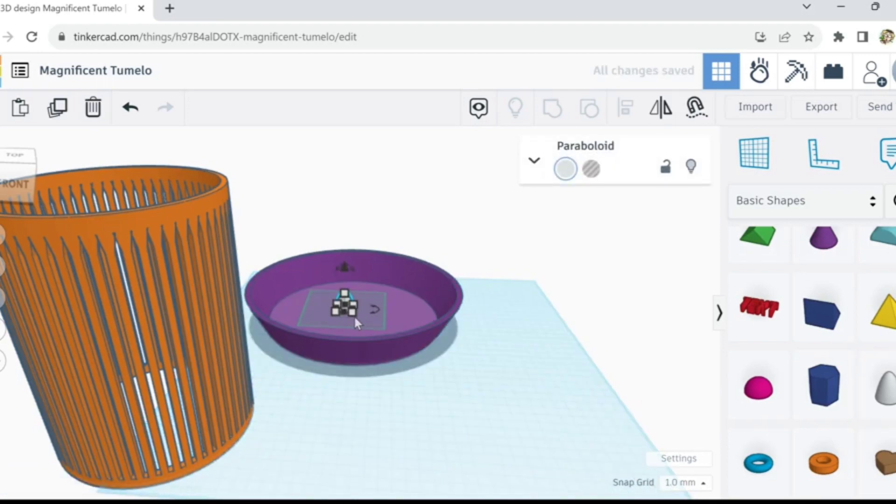
{"action": "left_click_drag", "start_coordinate": [354, 316], "coordinate": [432, 374]}
{"action": "left_click_drag", "start_coordinate": [404, 208], "coordinate": [401, 295]}
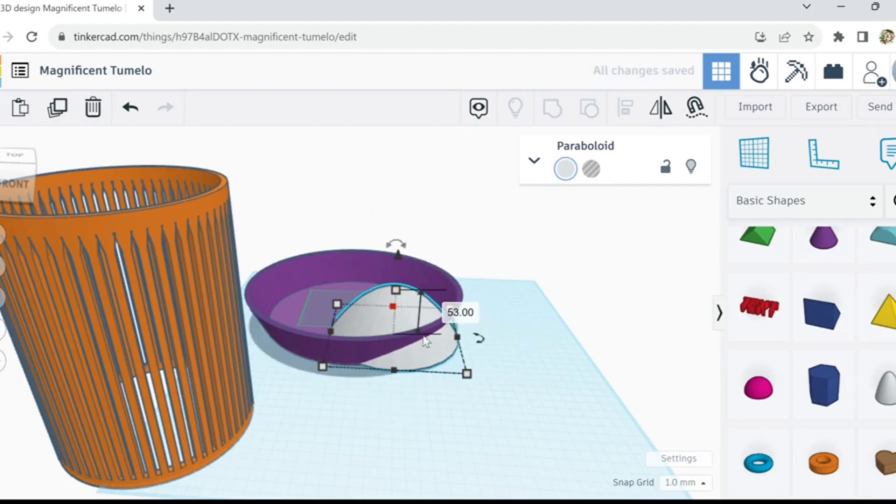
Step: Move the paraboloid to the middle of the dish and widen its base to cover more of the dish floor
{"action": "left_click_drag", "start_coordinate": [362, 324], "coordinate": [319, 292]}
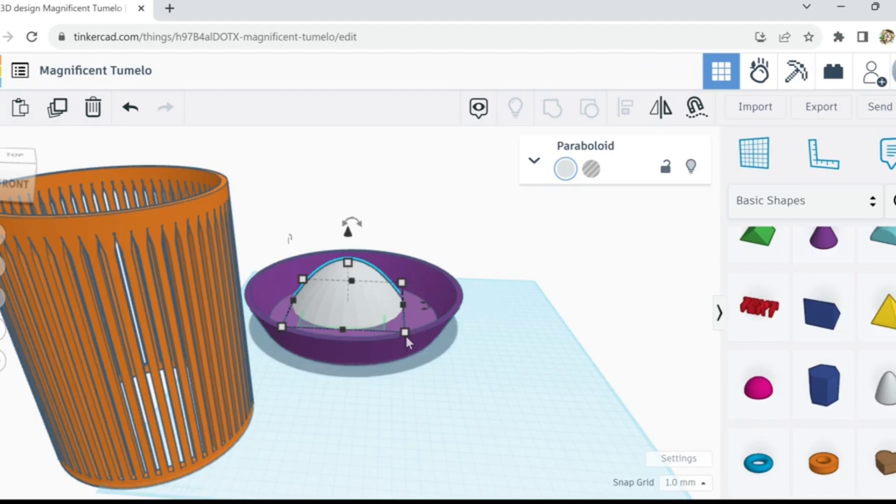
{"action": "left_click_drag", "start_coordinate": [405, 335], "coordinate": [427, 360]}
{"action": "left_click", "coordinate": [130, 107]}
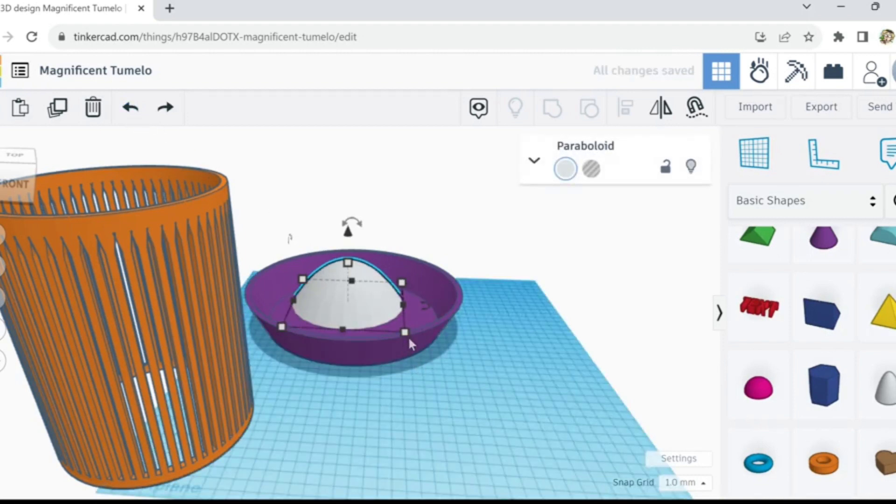
{"action": "left_click_drag", "start_coordinate": [406, 333], "coordinate": [412, 354]}
{"action": "mouse_move", "coordinate": [378, 309]}
{"action": "left_mouse_down"}
{"action": "mouse_move", "coordinate": [365, 315]}
{"action": "mouse_move", "coordinate": [375, 312]}
{"action": "left_mouse_up"}
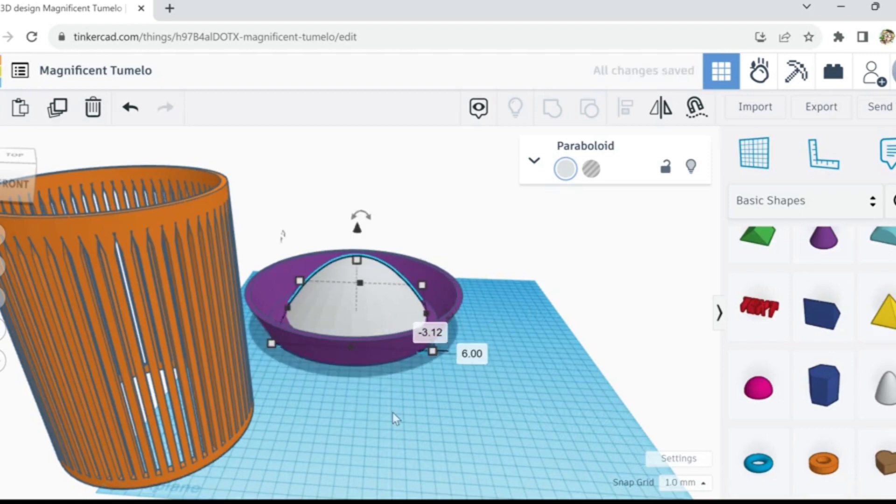
Step: Align the paraboloid and the purple dish by their centres on both horizontal axes
{"action": "right_click_drag", "start_coordinate": [393, 413], "coordinate": [410, 451]}
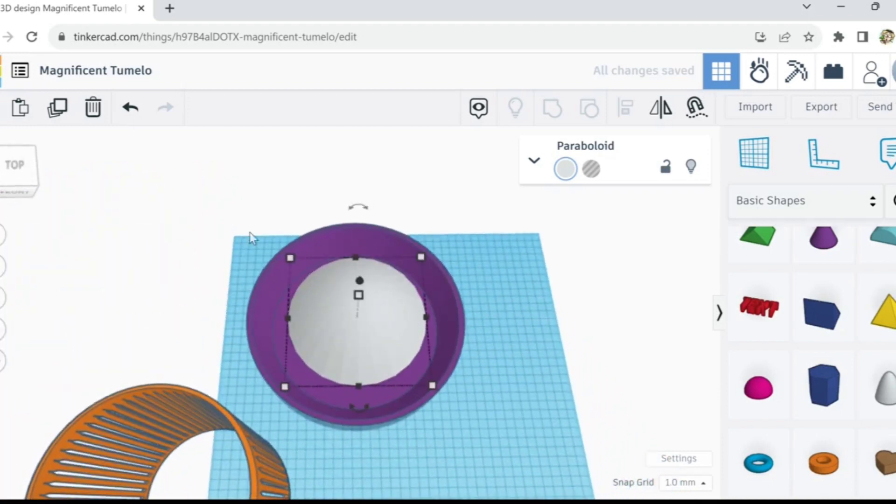
{"action": "left_click_drag", "start_coordinate": [250, 238], "coordinate": [373, 346]}
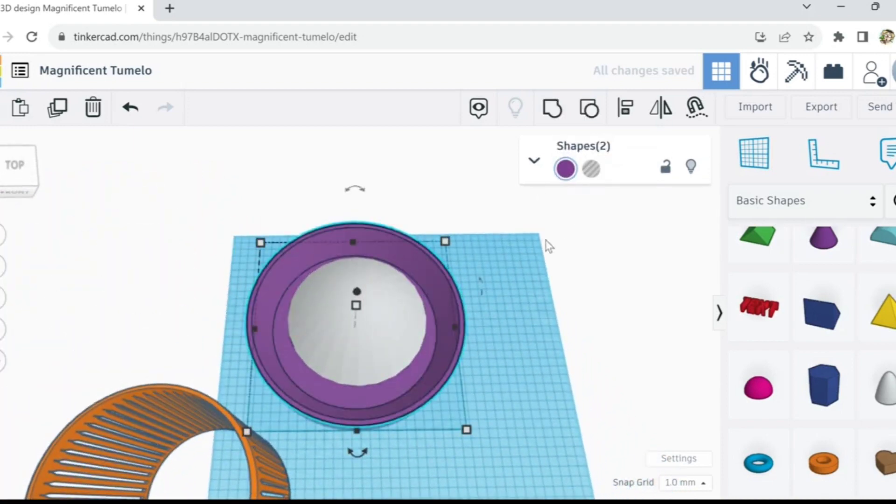
{"action": "left_click", "coordinate": [582, 341]}
{"action": "left_click", "coordinate": [390, 332]}
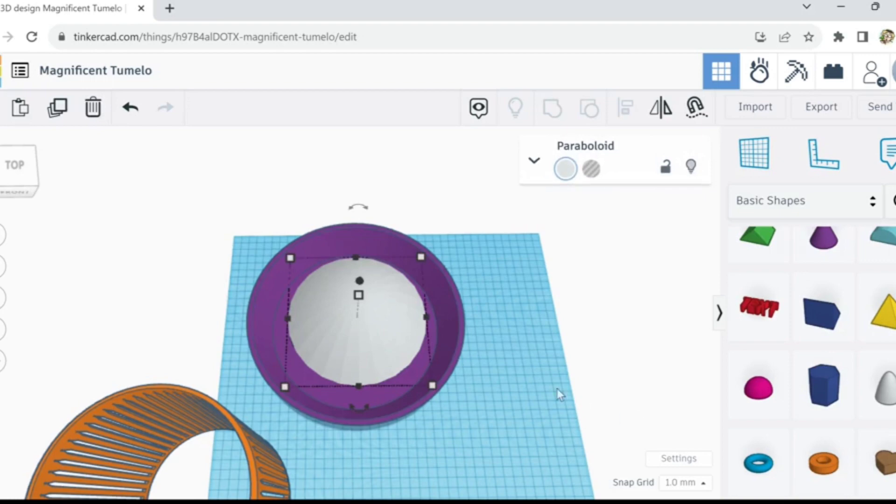
{"action": "left_click", "coordinate": [534, 163]}
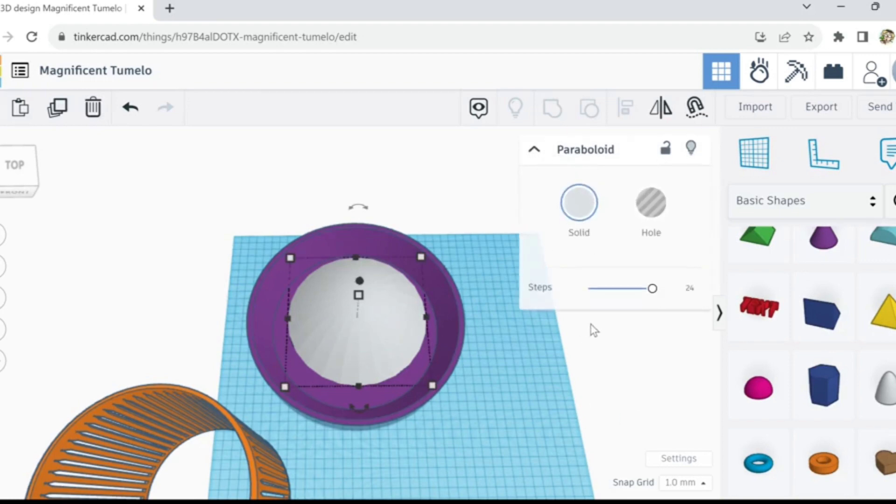
{"action": "left_click", "coordinate": [594, 360]}
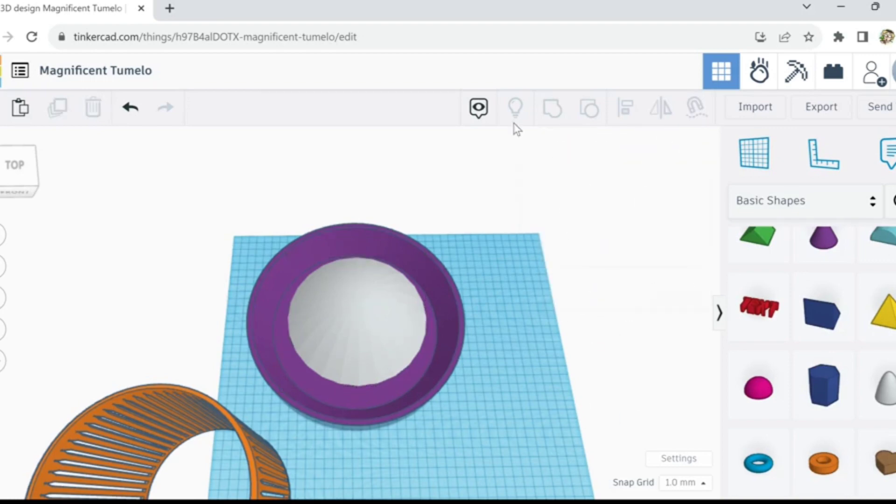
{"action": "left_click_drag", "start_coordinate": [317, 217], "coordinate": [434, 301]}
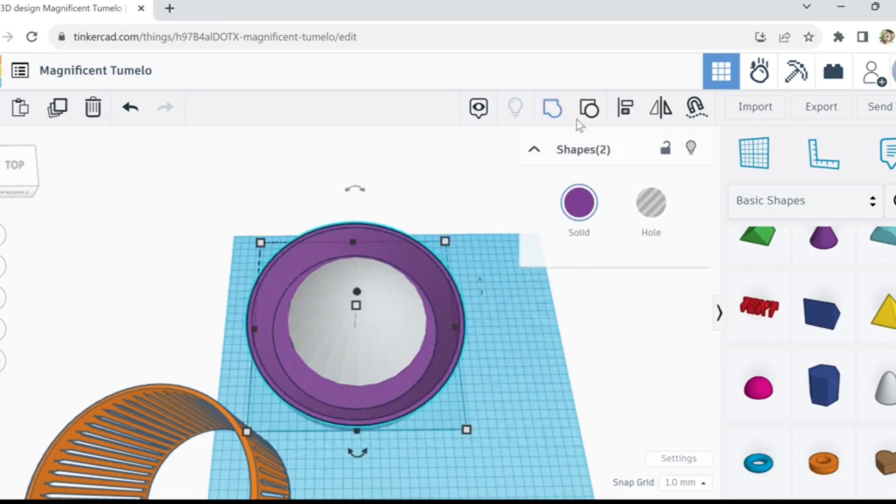
{"action": "left_click", "coordinate": [626, 112]}
{"action": "left_click", "coordinate": [233, 329]}
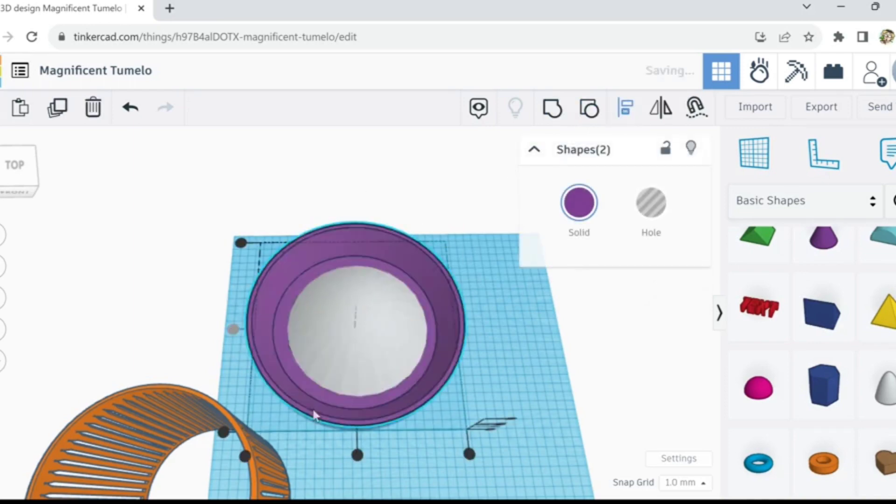
{"action": "left_click", "coordinate": [358, 456]}
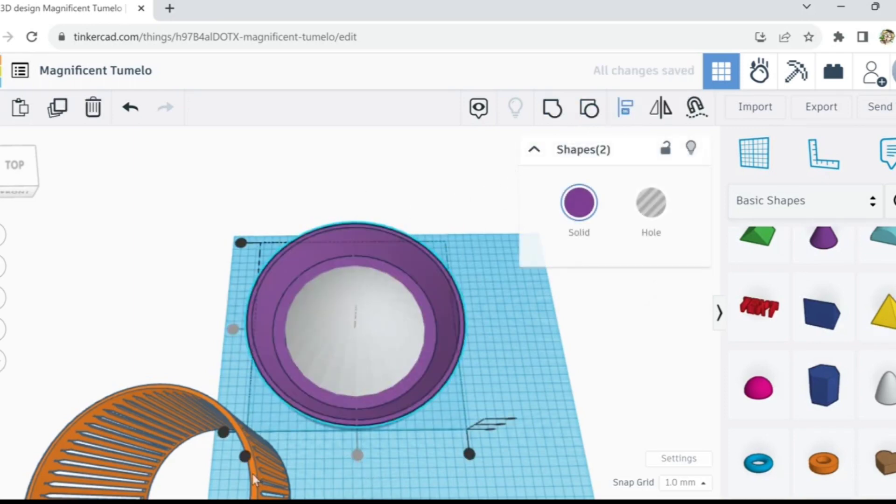
Step: Try the slotted container over the paraboloid in the dish, and shift it to the back of the dish
{"action": "left_click_drag", "start_coordinate": [253, 473], "coordinate": [451, 250]}
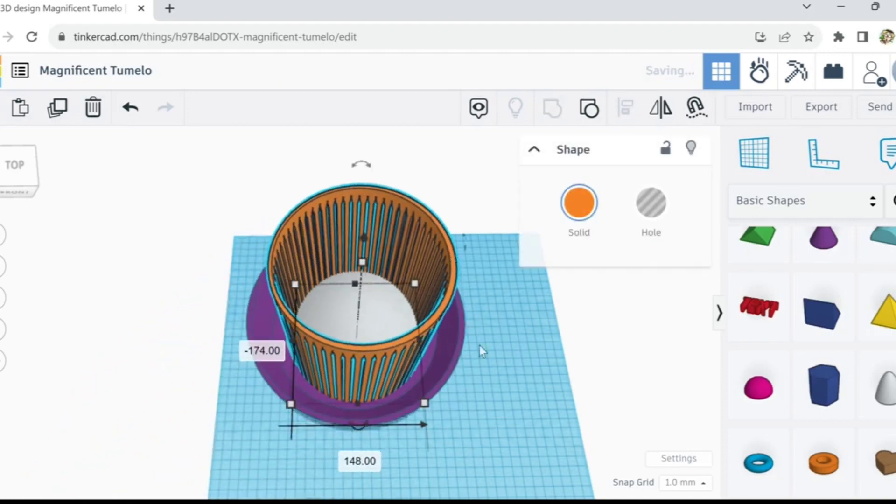
{"action": "right_click_drag", "start_coordinate": [481, 402], "coordinate": [478, 423]}
{"action": "left_click_drag", "start_coordinate": [418, 275], "coordinate": [432, 180]}
Step: Shrink the paraboloid's base to about 148 mm in both directions
{"action": "left_click", "coordinate": [328, 333]}
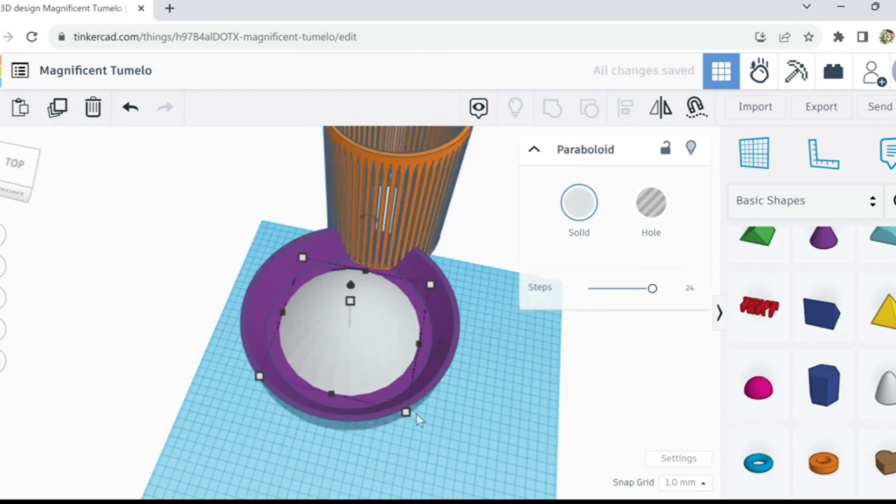
{"action": "mouse_move", "coordinate": [406, 412]}
{"action": "left_click_drag", "start_coordinate": [407, 418], "coordinate": [395, 392]}
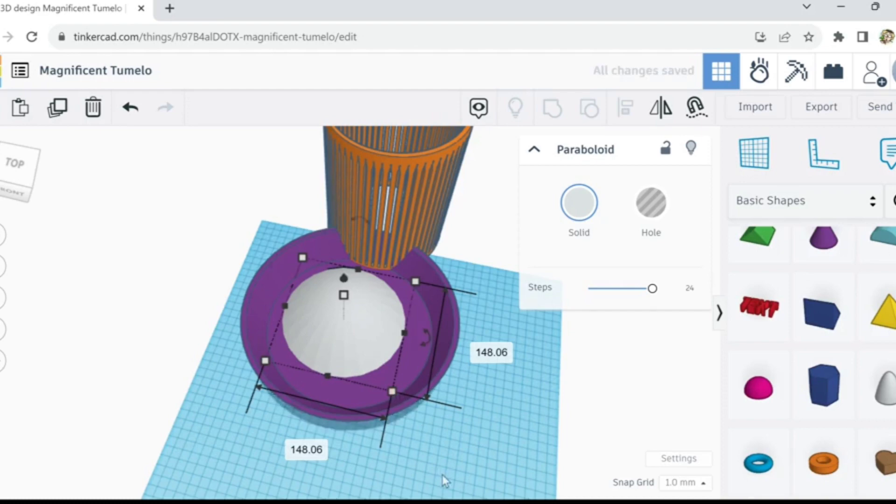
{"action": "right_click_drag", "start_coordinate": [443, 475], "coordinate": [483, 441]}
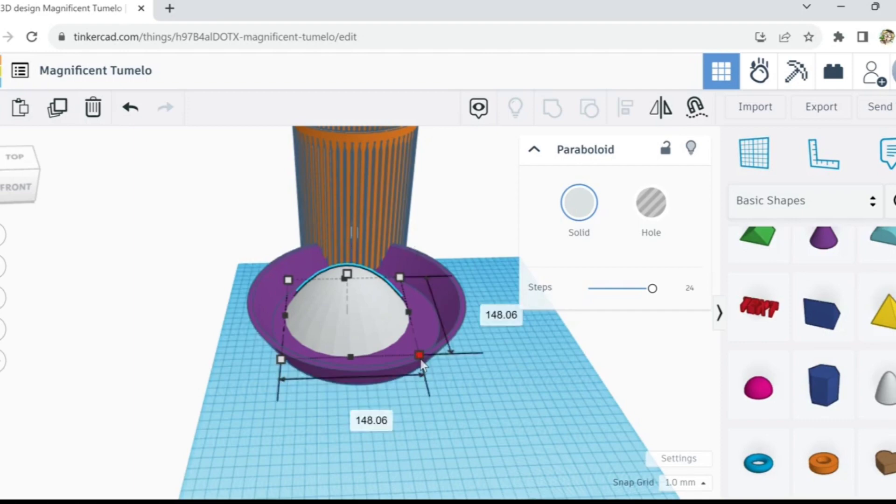
Step: Shrink the paraboloid a little more and realign its centre with the dish on both horizontal axes
{"action": "left_click_drag", "start_coordinate": [420, 361], "coordinate": [408, 350]}
{"action": "left_click_drag", "start_coordinate": [360, 315], "coordinate": [375, 317]}
{"action": "left_click_drag", "start_coordinate": [236, 303], "coordinate": [332, 319]}
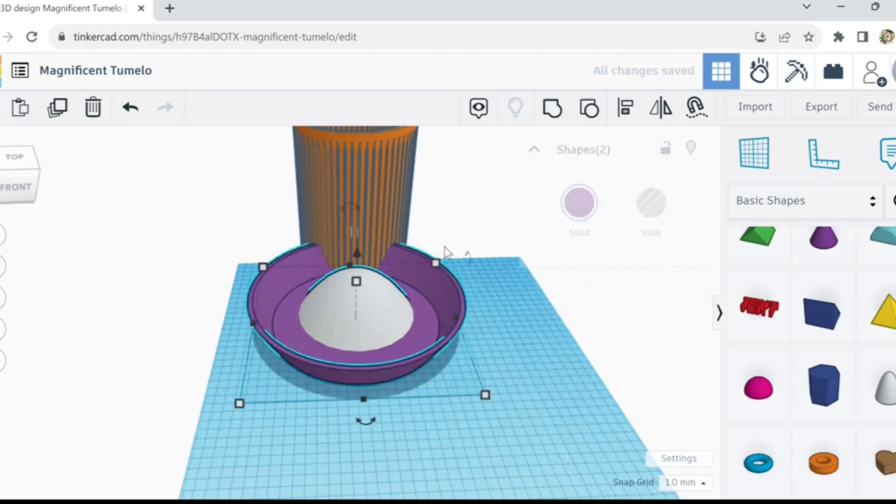
{"action": "left_click", "coordinate": [625, 108]}
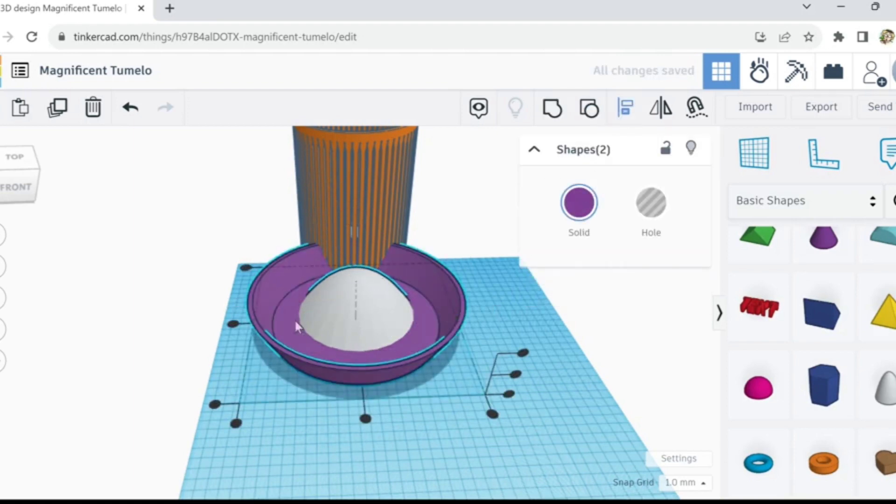
{"action": "left_click", "coordinate": [234, 324]}
{"action": "left_click", "coordinate": [365, 418]}
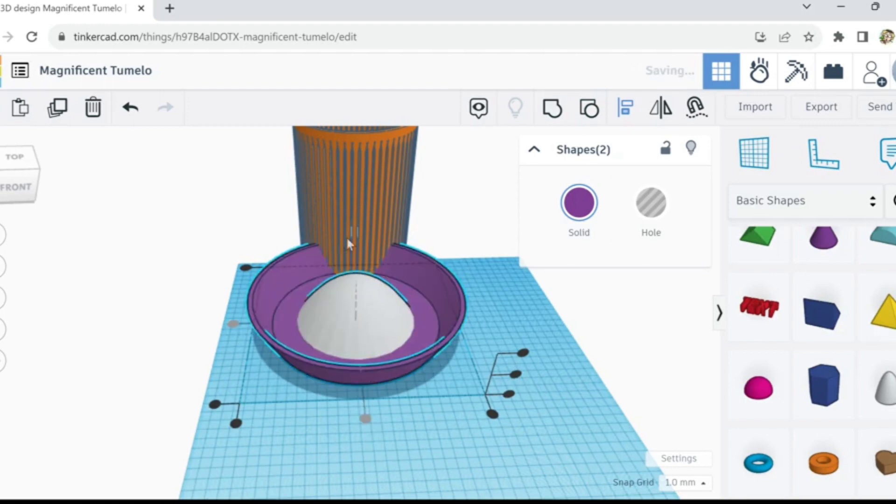
Step: Move the slotted container over the paraboloid and align container, paraboloid and dish by their centres on both horizontal axes
{"action": "left_click_drag", "start_coordinate": [351, 149], "coordinate": [355, 206]}
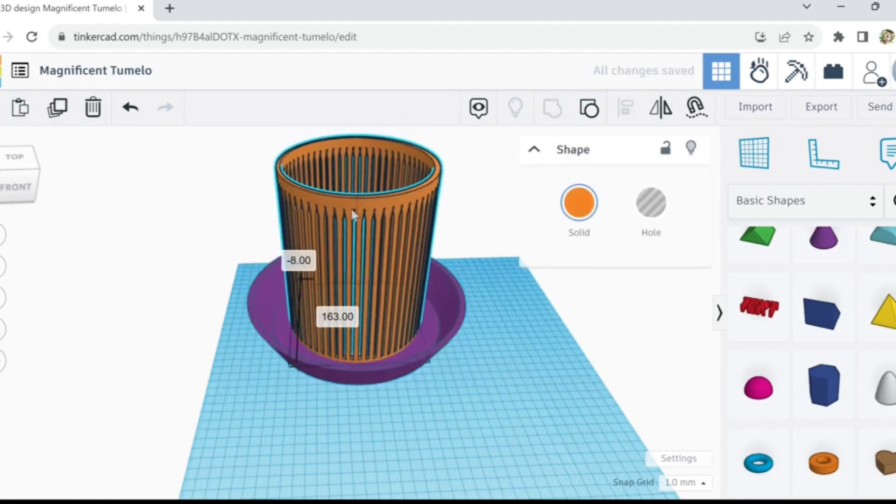
{"action": "right_click_drag", "start_coordinate": [492, 282], "coordinate": [469, 301]}
{"action": "key", "text": "ctrl+a"}
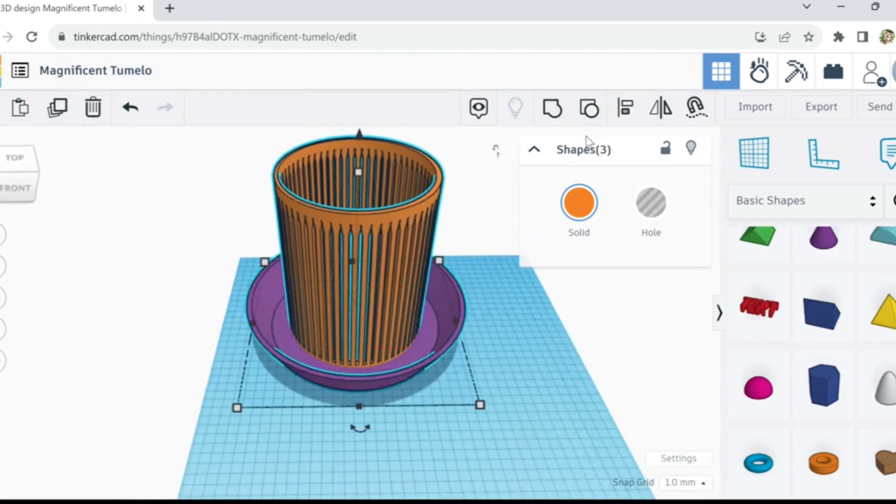
{"action": "left_click", "coordinate": [626, 108]}
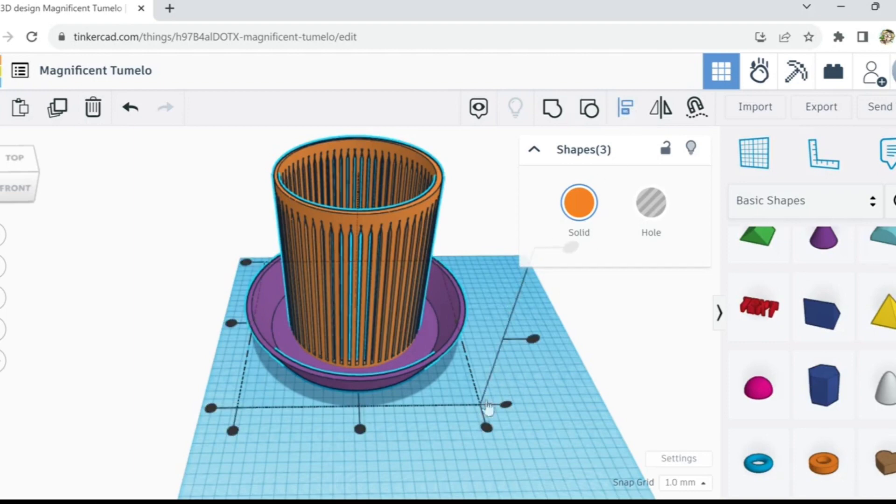
{"action": "left_click", "coordinate": [360, 428]}
{"action": "left_click", "coordinate": [232, 323]}
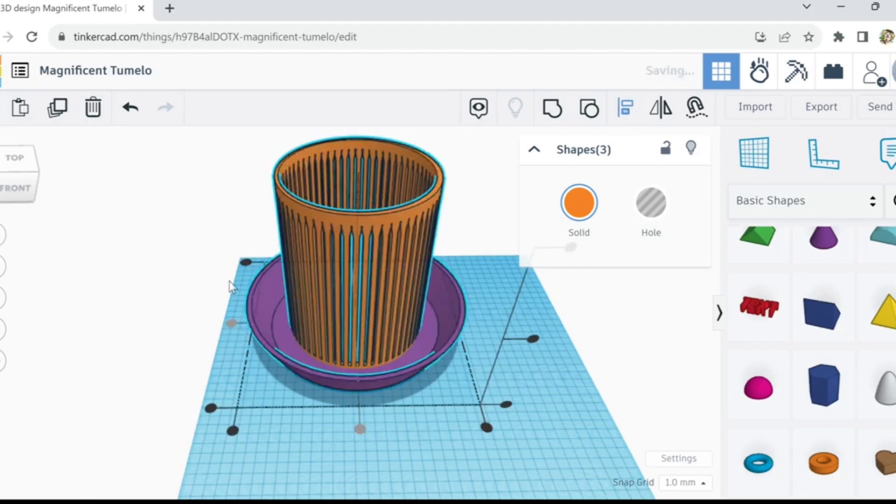
{"action": "right_click_drag", "start_coordinate": [234, 326], "coordinate": [294, 212]}
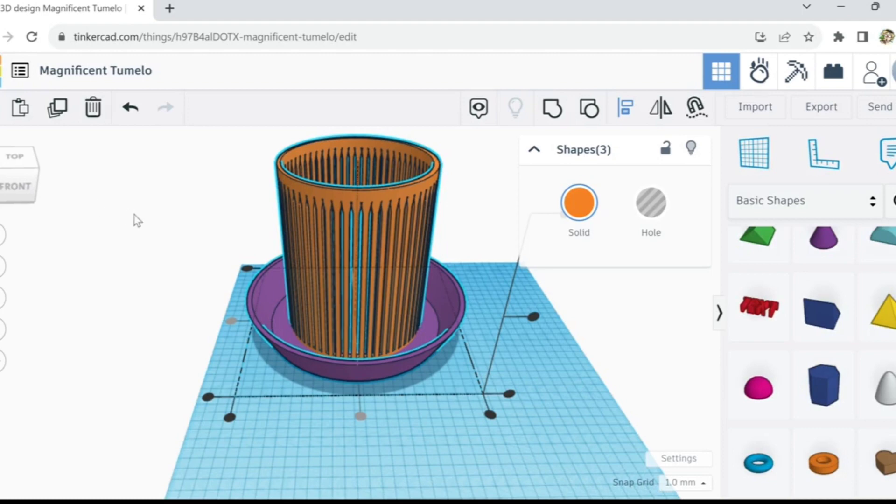
Step: Stand the slotted container beside the dish, and create a hole copy of the paraboloid lowered slightly below the solid one
{"action": "left_click", "coordinate": [174, 296]}
{"action": "left_click_drag", "start_coordinate": [332, 202], "coordinate": [44, 205]}
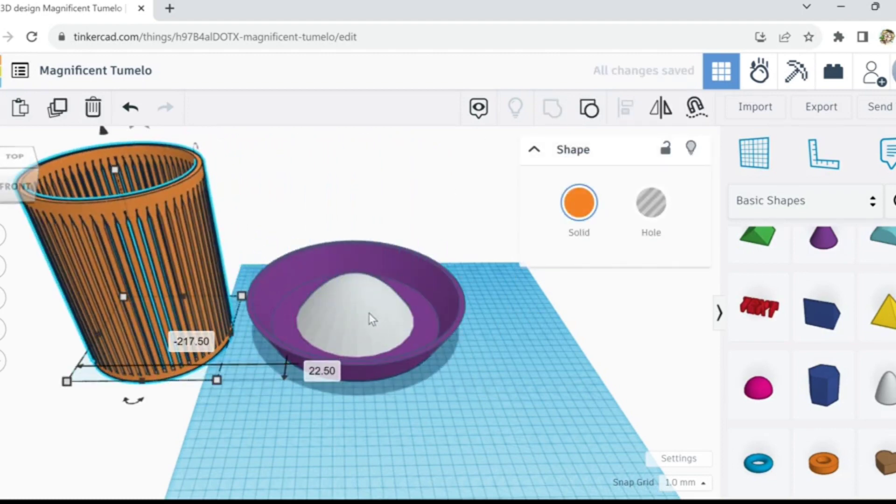
{"action": "left_click", "coordinate": [358, 303]}
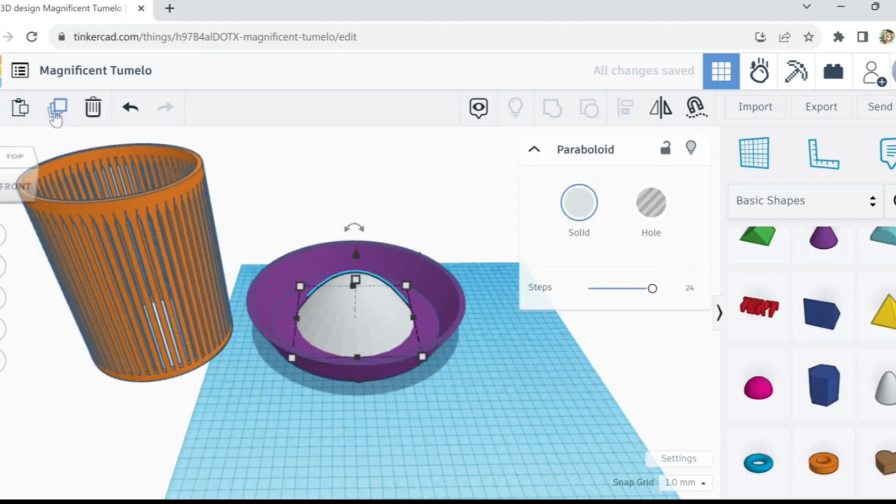
{"action": "left_click", "coordinate": [57, 112]}
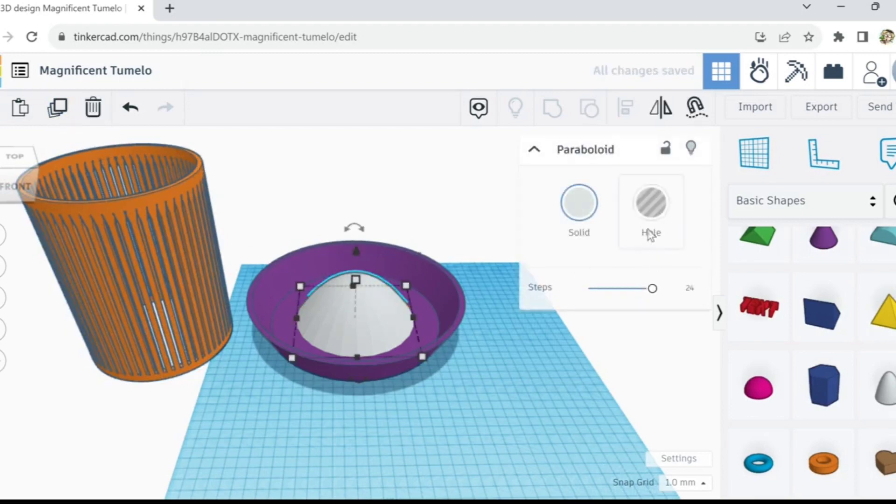
{"action": "left_click", "coordinate": [655, 216]}
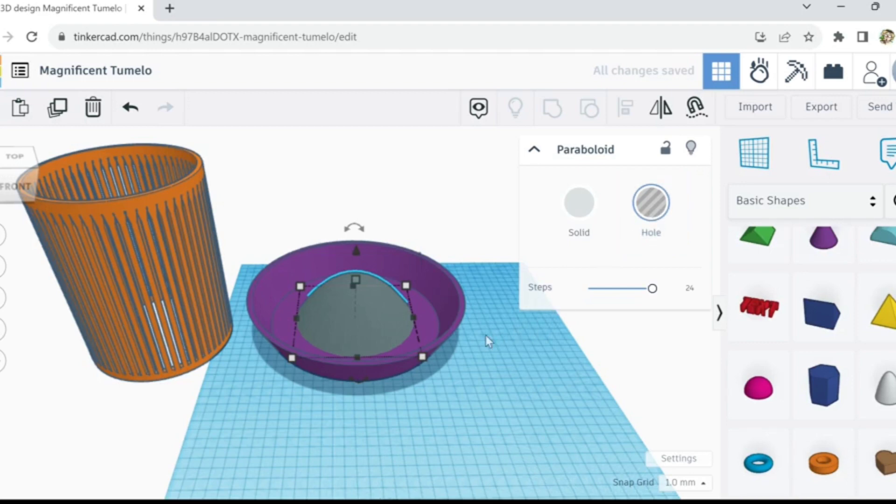
{"action": "key", "text": "ctrl+Down"}
{"action": "key", "text": "ctrl+Down"}
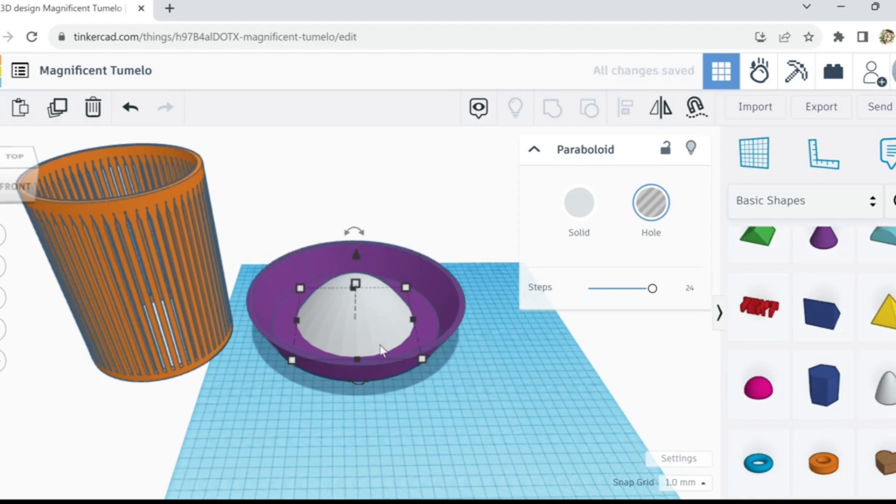
Step: Group the hole copy with the solid paraboloid into a hollow dome and move the dome out of the dish
{"action": "left_click", "coordinate": [368, 286], "text": "shift"}
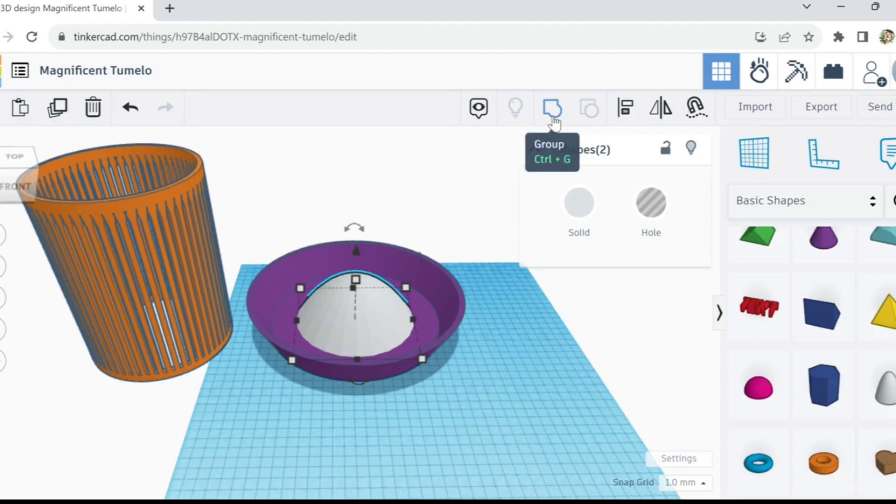
{"action": "left_click", "coordinate": [554, 120]}
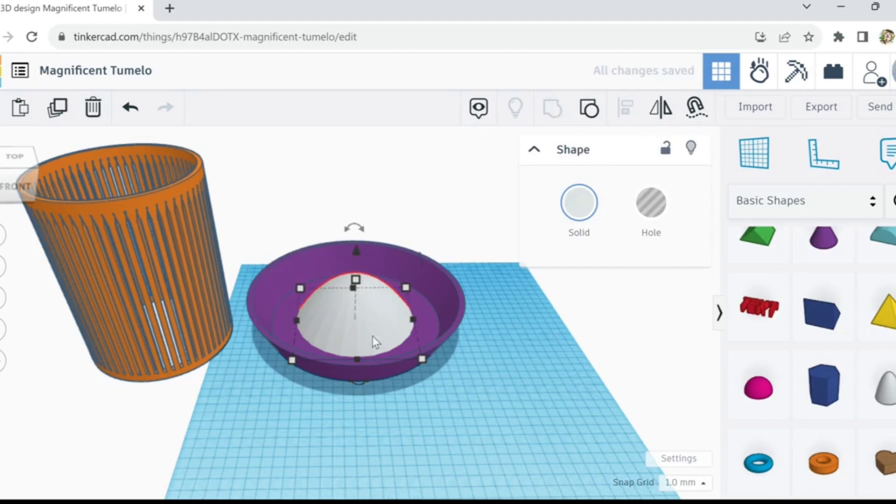
{"action": "left_click_drag", "start_coordinate": [371, 334], "coordinate": [514, 351]}
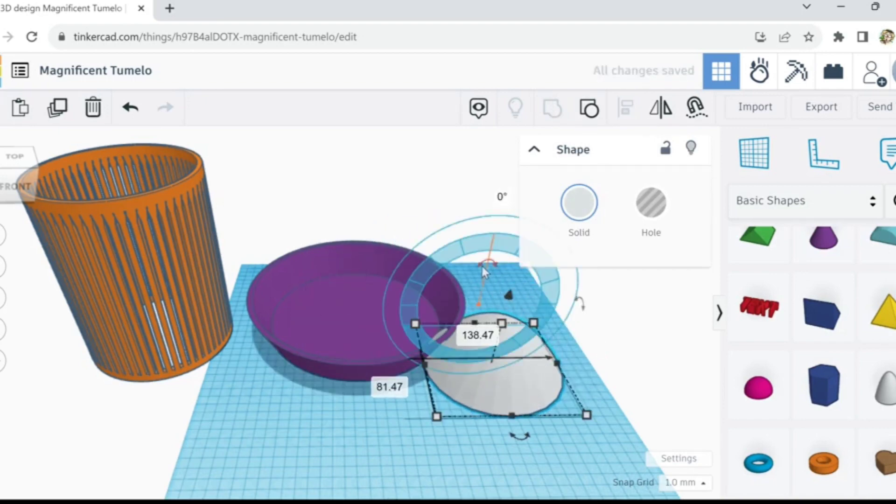
Step: Place the hollow dome back in the dish and align the two by their centres on both horizontal axes
{"action": "left_click_drag", "start_coordinate": [486, 273], "coordinate": [496, 228]}
{"action": "left_click_drag", "start_coordinate": [517, 400], "coordinate": [367, 337]}
{"action": "left_click", "coordinate": [444, 290], "text": "shift"}
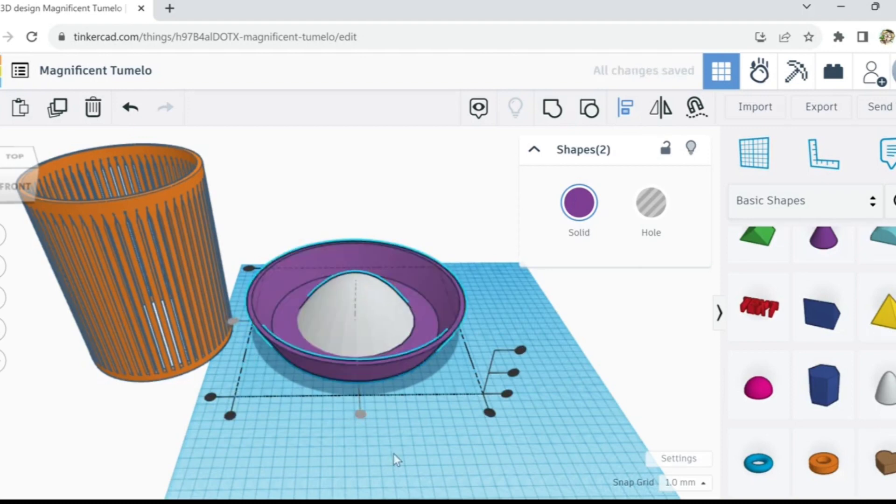
{"action": "left_click", "coordinate": [411, 457]}
{"action": "right_click_drag", "start_coordinate": [428, 457], "coordinate": [441, 371]}
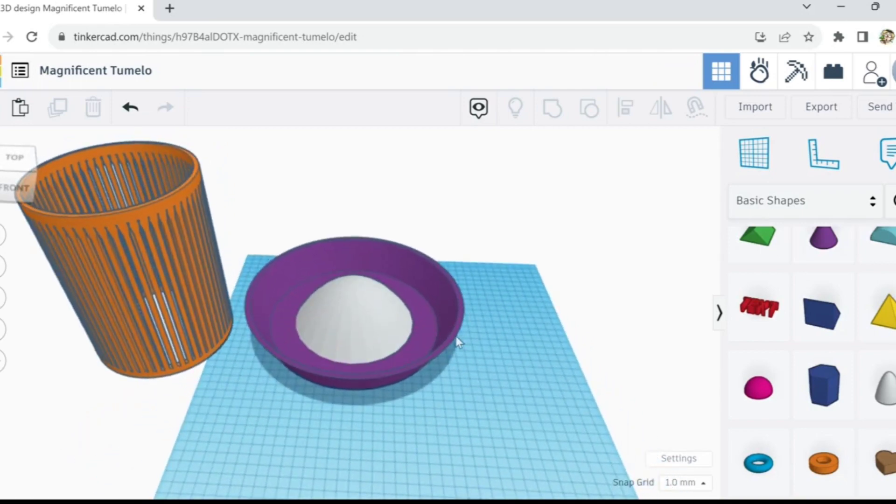
Step: Add a torus with 24 sides and enlarge it over the dish to about 309 mm wide
{"action": "scroll", "coordinate": [458, 338], "scroll_direction": "up", "scroll_amount": 5}
{"action": "right_click_drag", "start_coordinate": [467, 327], "coordinate": [462, 325]}
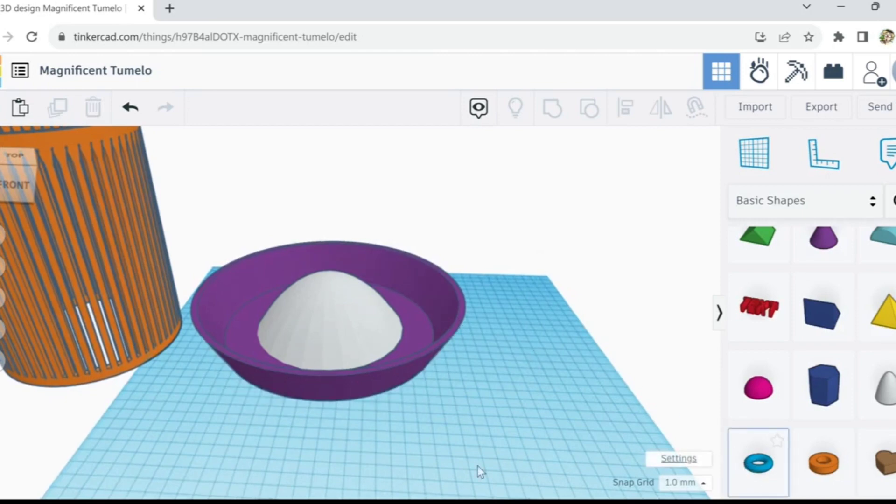
{"action": "left_click", "coordinate": [318, 443]}
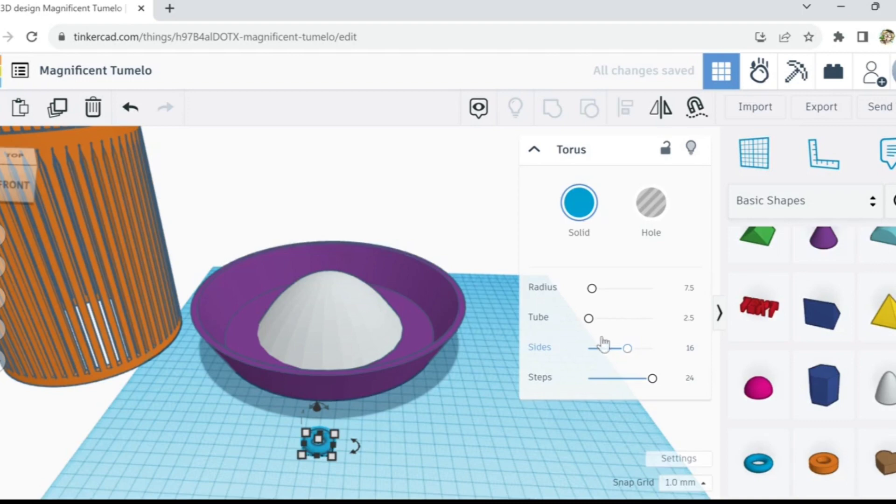
{"action": "left_click_drag", "start_coordinate": [629, 353], "coordinate": [654, 351]}
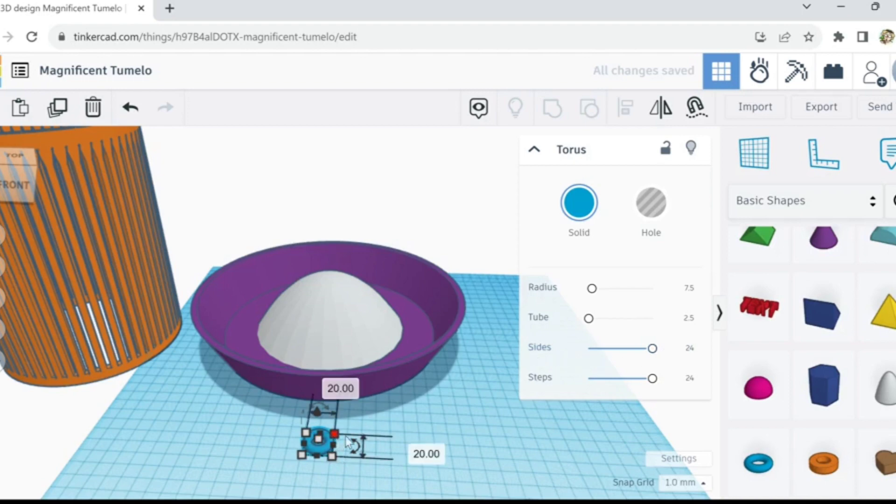
{"action": "left_click_drag", "start_coordinate": [346, 436], "coordinate": [602, 288]}
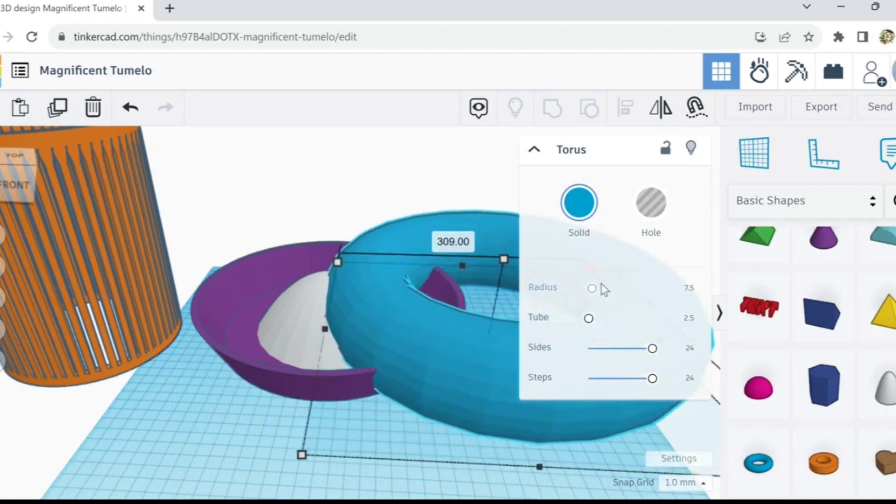
{"action": "left_click_drag", "start_coordinate": [425, 364], "coordinate": [204, 359]}
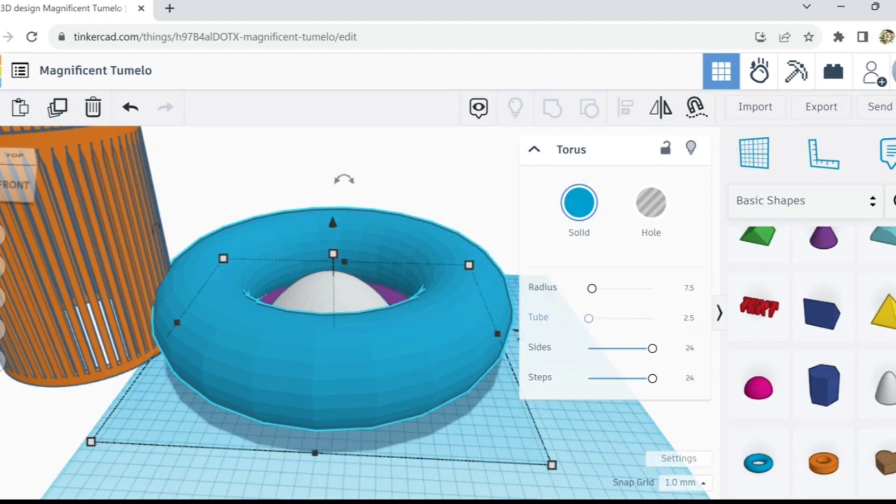
Step: Try tube values of 1 and 0.5 on the torus around the dish
{"action": "left_click", "coordinate": [689, 319]}
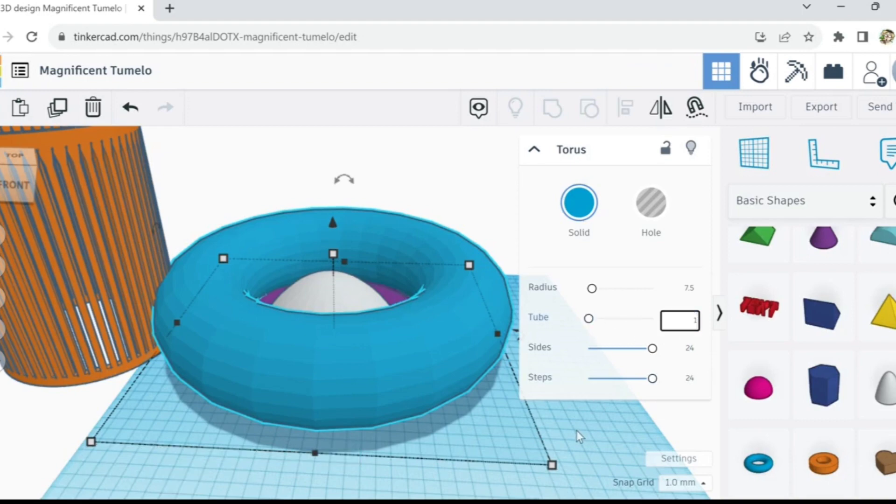
{"action": "left_click", "coordinate": [576, 431]}
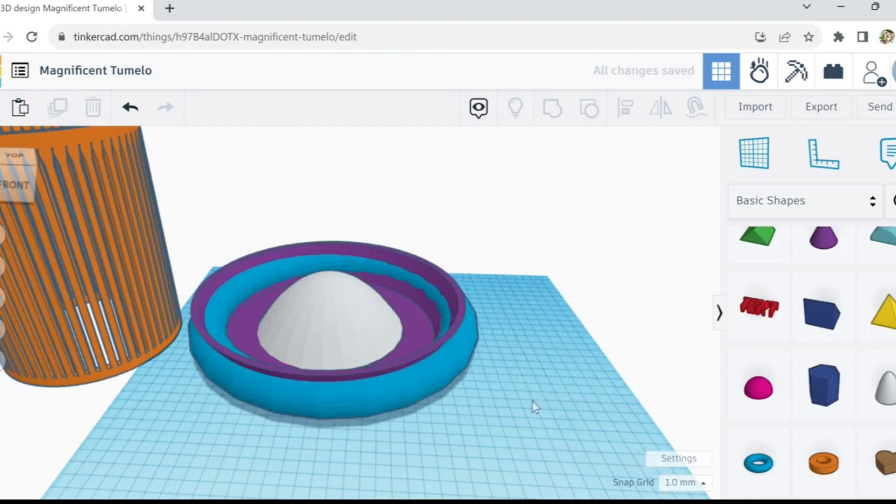
{"action": "left_click", "coordinate": [458, 349]}
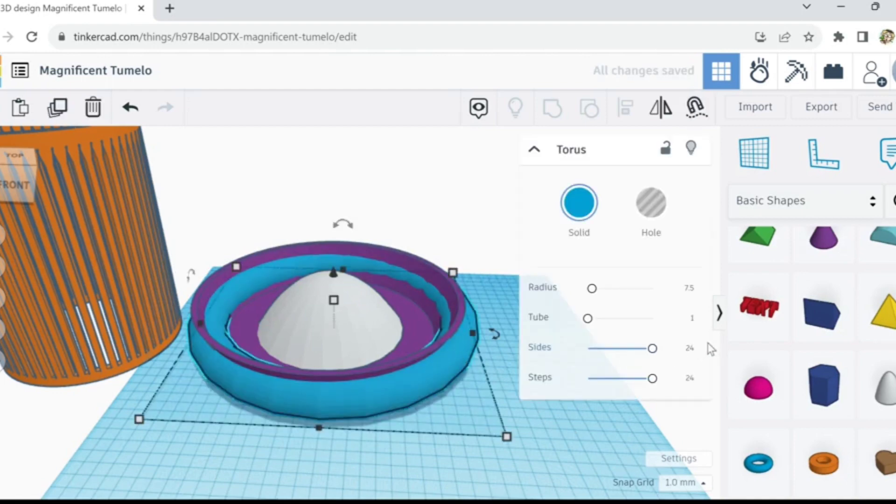
{"action": "left_click", "coordinate": [692, 321]}
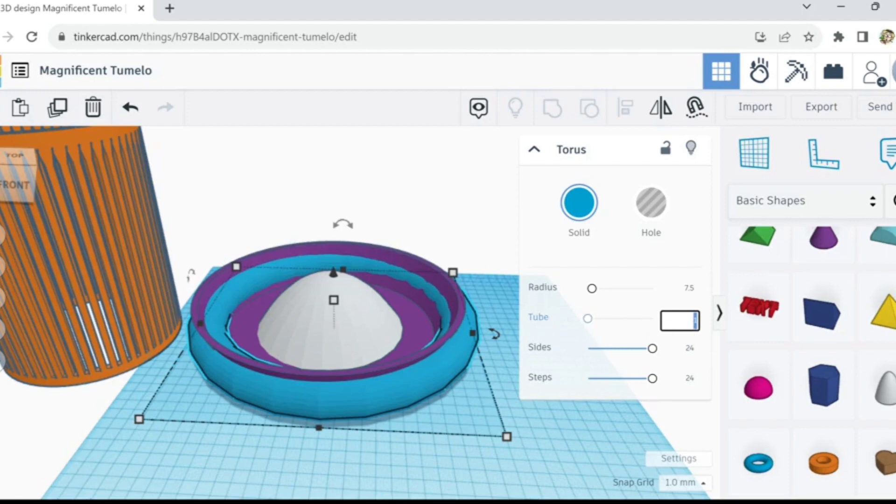
{"action": "type", "text": "5"}
{"action": "left_click", "coordinate": [594, 435]}
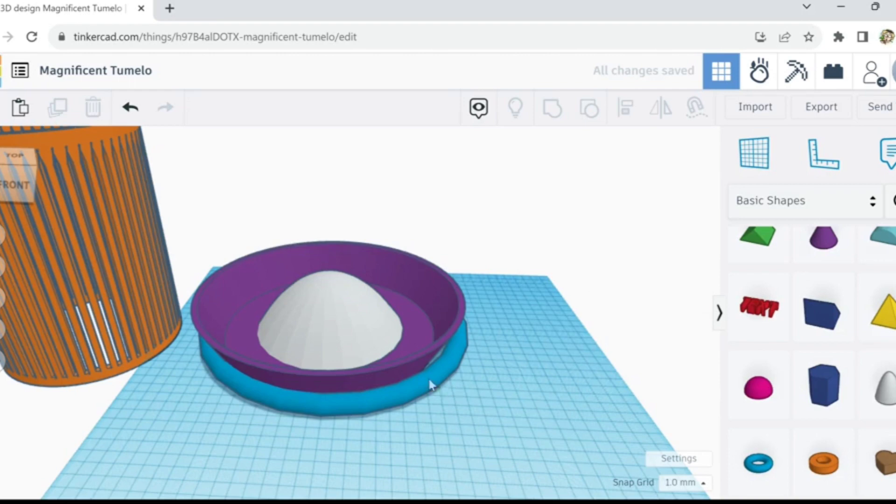
Step: Set the torus's tube value to 0.25 to make a thin ring
{"action": "left_click", "coordinate": [426, 394]}
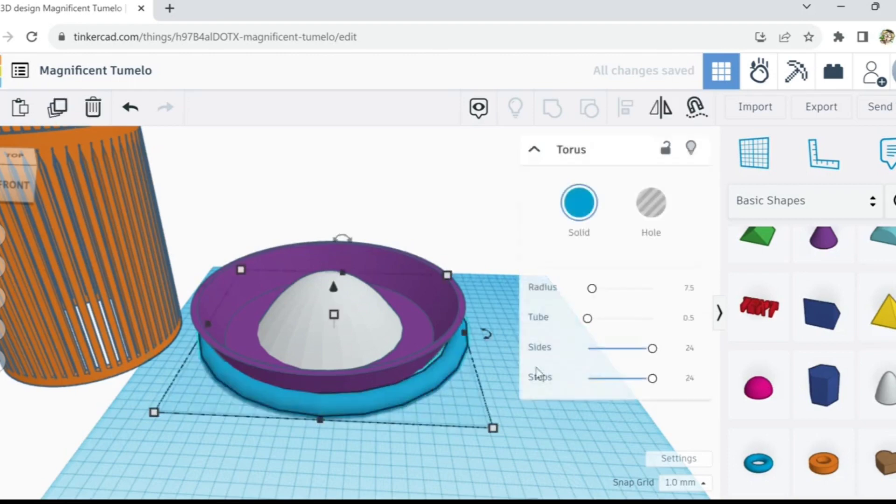
{"action": "left_click", "coordinate": [690, 319]}
{"action": "type", "text": "25"}
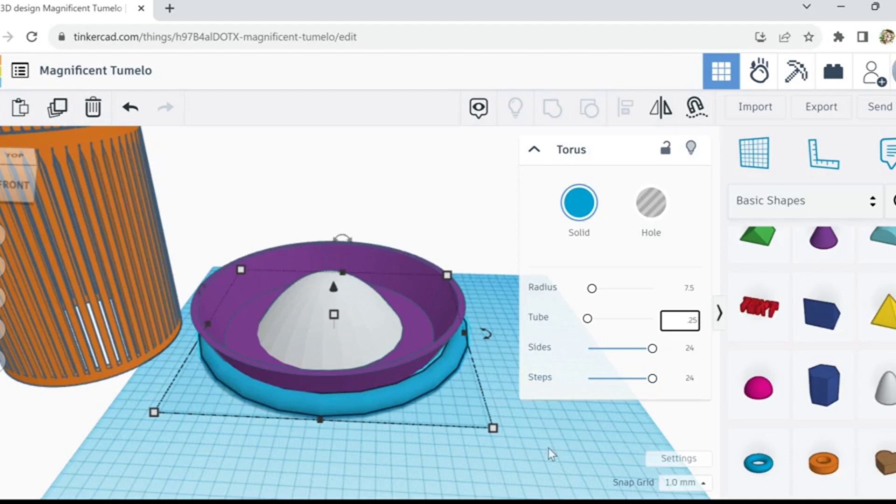
{"action": "left_click", "coordinate": [548, 448]}
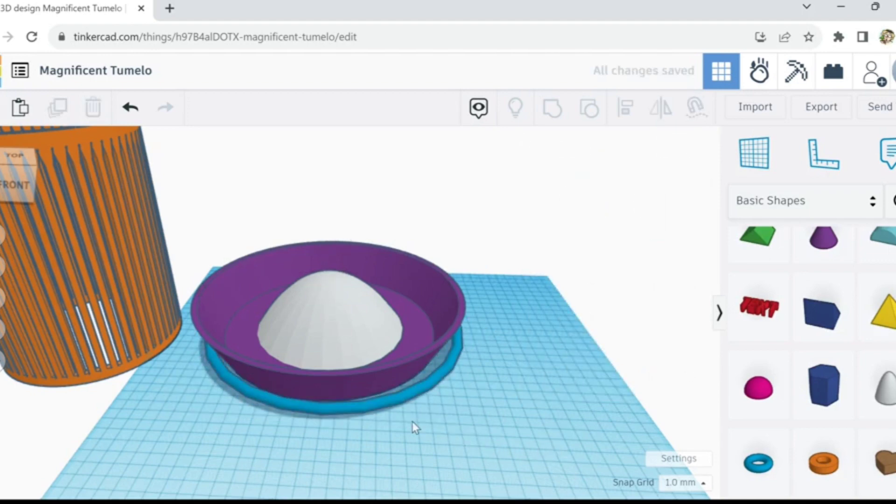
Step: Raise the thin torus from the workplane to the height of the dish's upper rim
{"action": "left_click", "coordinate": [414, 404]}
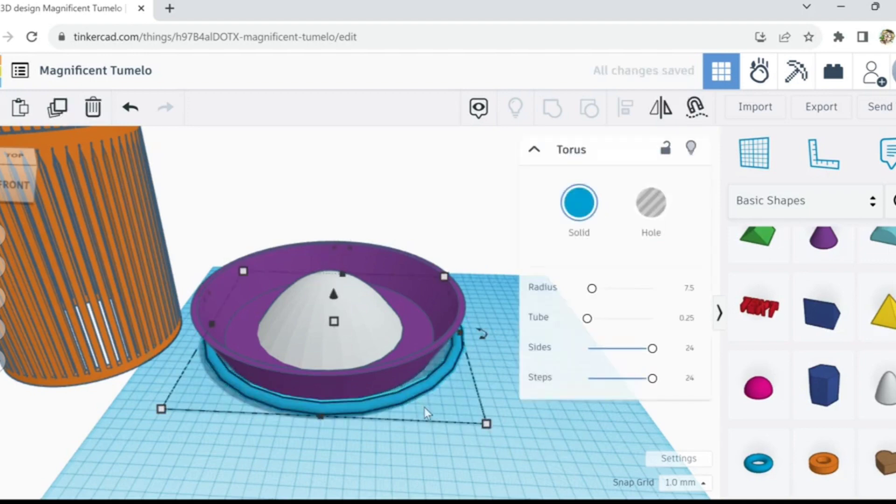
{"action": "key", "text": "ctrl+Up"}
{"action": "key", "text": "ctrl+Up"}
{"action": "key", "text": "ctrl+Up"}
{"action": "key", "text": "ctrl+Up"}
{"action": "key", "text": "ctrl+Up"}
{"action": "key", "text": "ctrl+Up"}
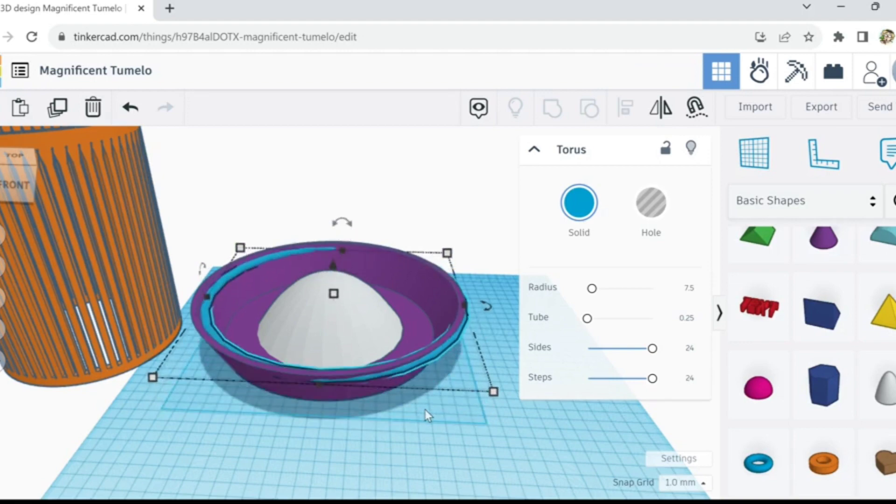
{"action": "key", "text": "ctrl+Up"}
{"action": "key", "text": "ctrl+Up"}
{"action": "key", "text": "ctrl+Up"}
{"action": "key", "text": "ctrl+Up"}
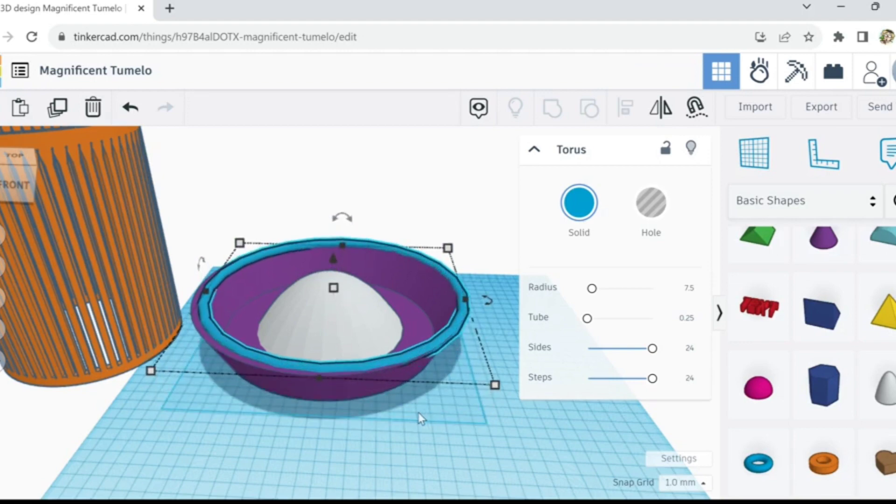
{"action": "key", "text": "ctrl+Up"}
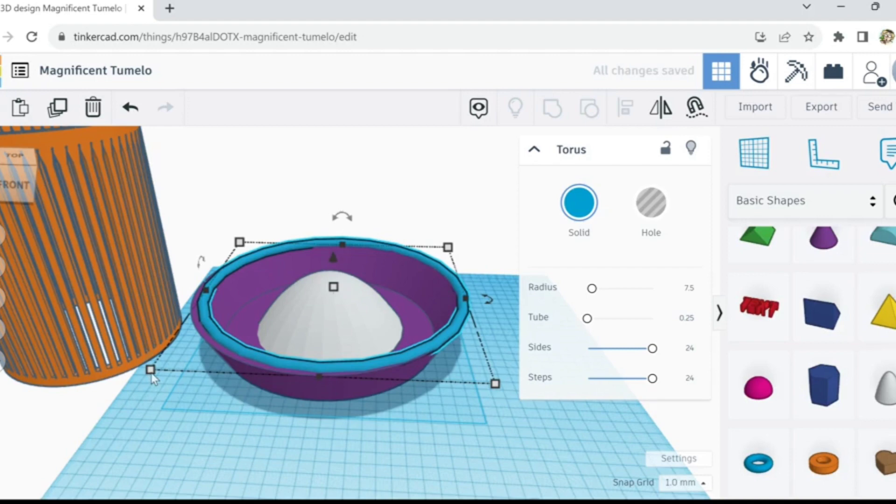
Step: Enlarge the torus to about 245 mm to match the rim, and centre it with the dish on both horizontal axes
{"action": "mouse_move", "coordinate": [151, 371]}
{"action": "left_click_drag", "start_coordinate": [151, 372], "coordinate": [143, 375]}
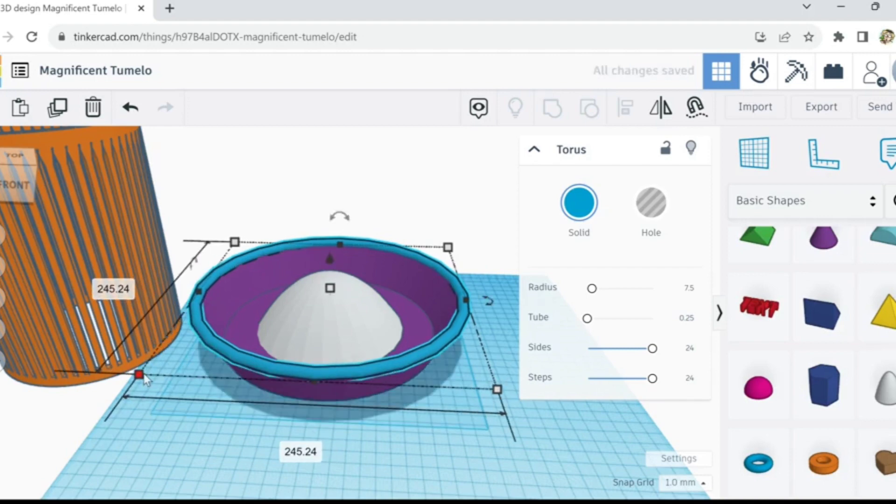
{"action": "left_click_drag", "start_coordinate": [328, 286], "coordinate": [323, 264]}
{"action": "left_click", "coordinate": [626, 108]}
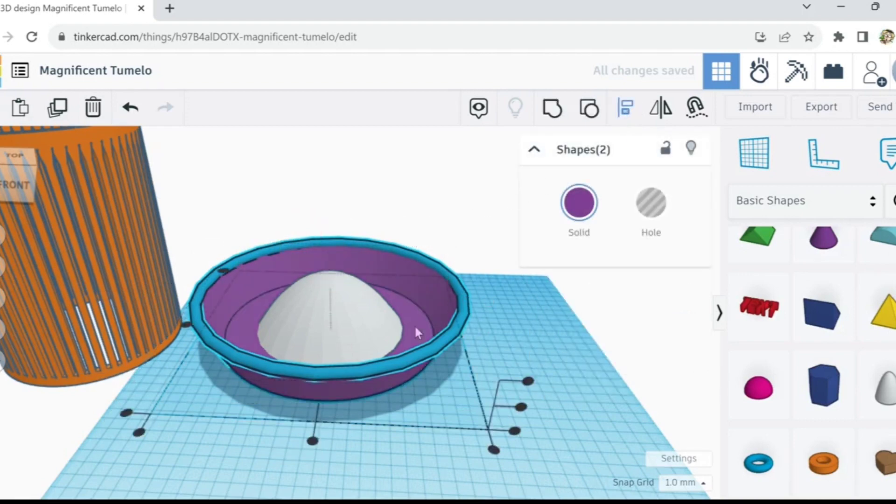
{"action": "left_click", "coordinate": [186, 329]}
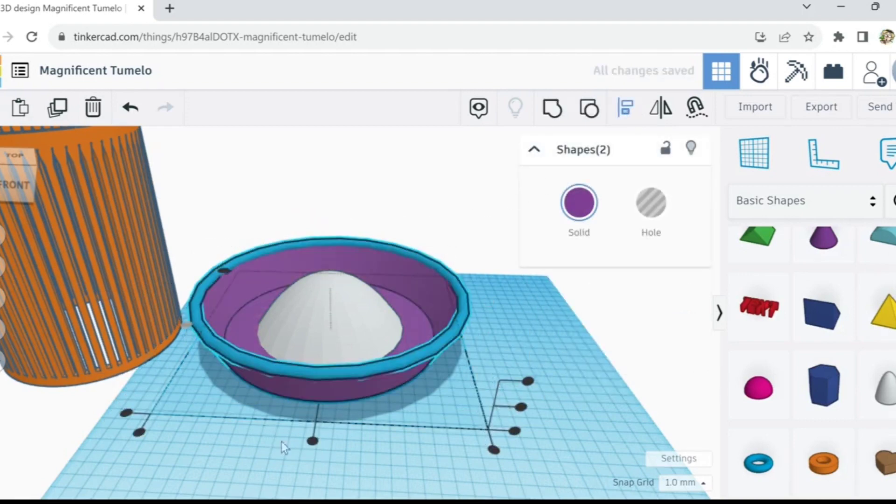
{"action": "left_click", "coordinate": [313, 441]}
Step: Recolour the dish and its rim torus together with the preset medium blue
{"action": "scroll", "coordinate": [390, 360], "scroll_direction": "up", "scroll_amount": 5}
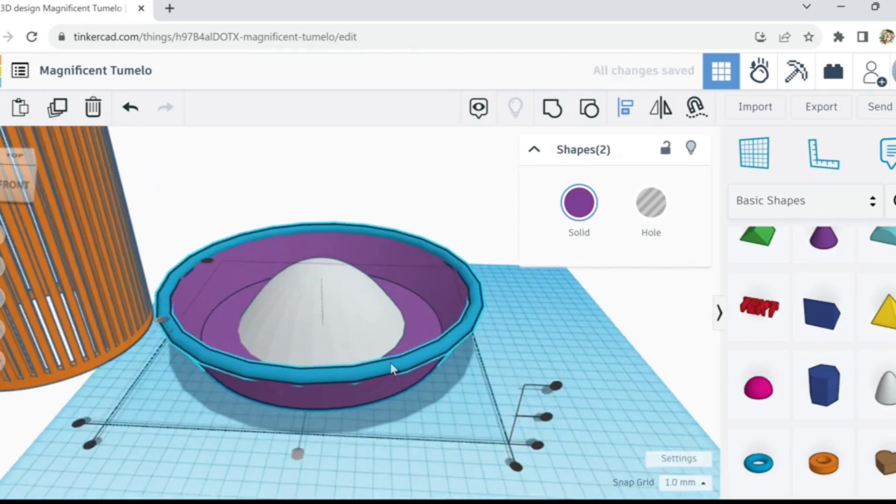
{"action": "right_click_drag", "start_coordinate": [592, 335], "coordinate": [231, 401]}
{"action": "scroll", "coordinate": [231, 400], "scroll_direction": "down", "scroll_amount": 3}
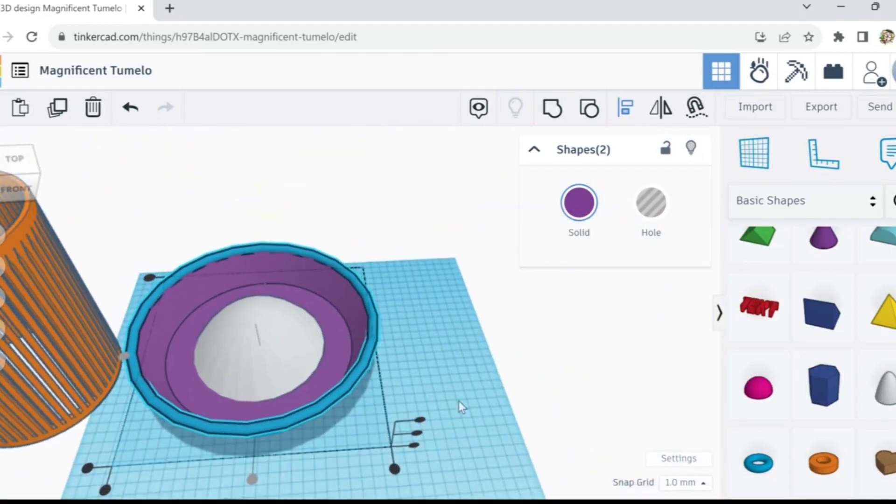
{"action": "right_click_drag", "start_coordinate": [458, 401], "coordinate": [442, 390]}
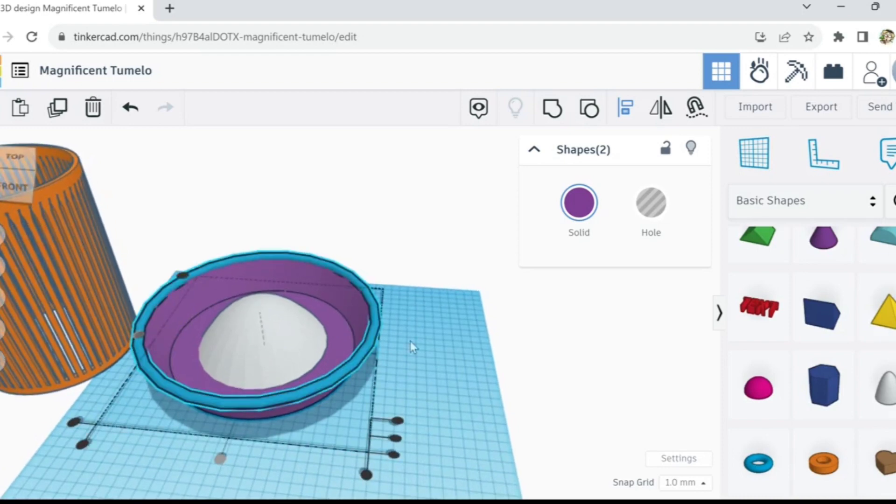
{"action": "left_click", "coordinate": [589, 215]}
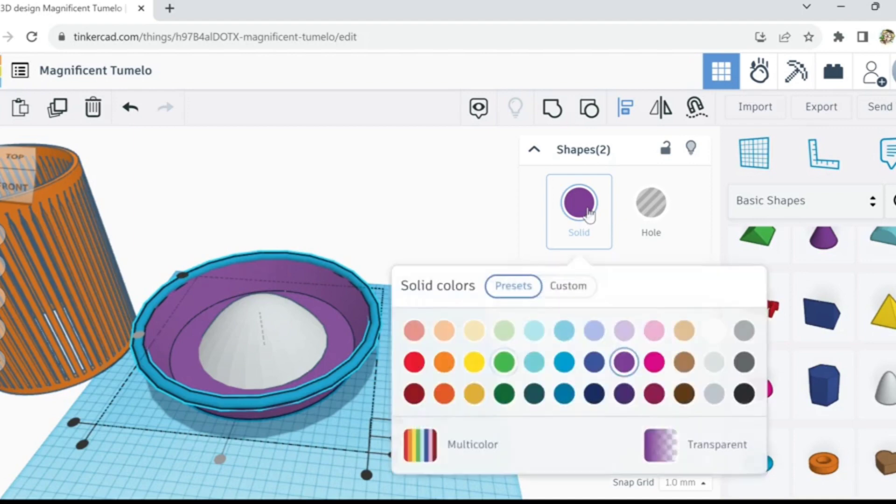
{"action": "left_click", "coordinate": [565, 362]}
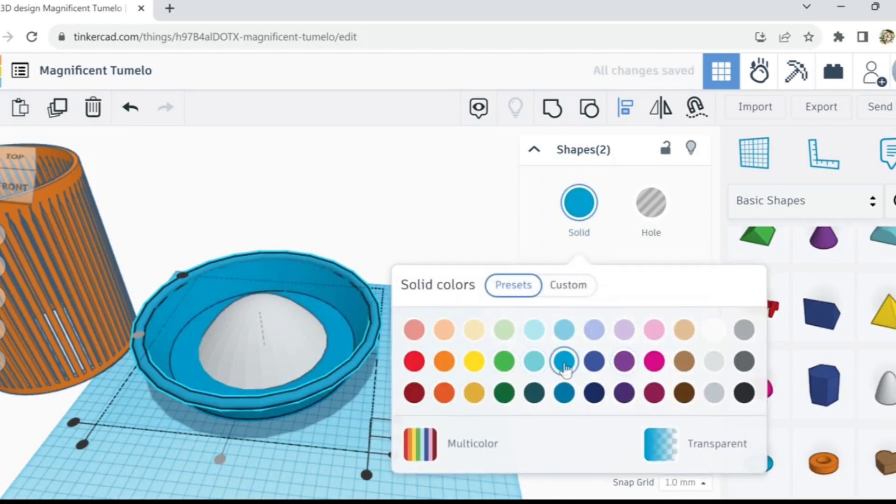
Step: Recolour the dome inside the dish and the slotted container with the same medium blue
{"action": "left_click", "coordinate": [249, 346]}
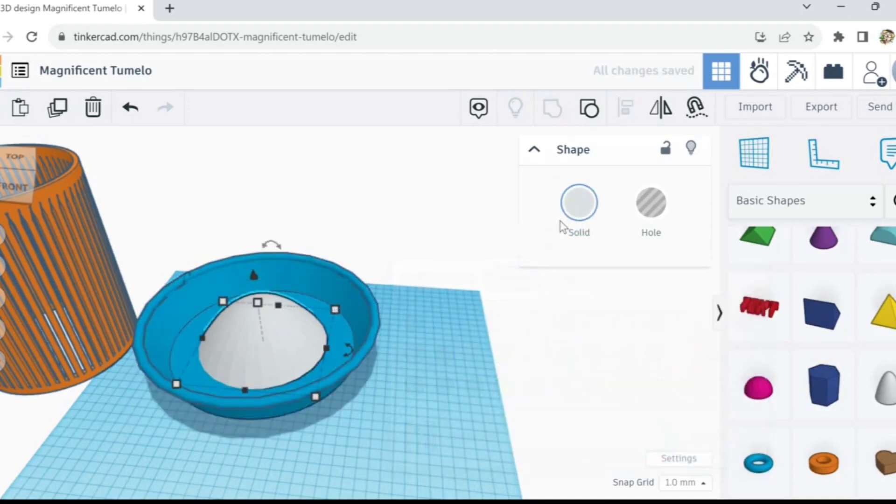
{"action": "left_click", "coordinate": [579, 213]}
{"action": "left_click", "coordinate": [566, 363]}
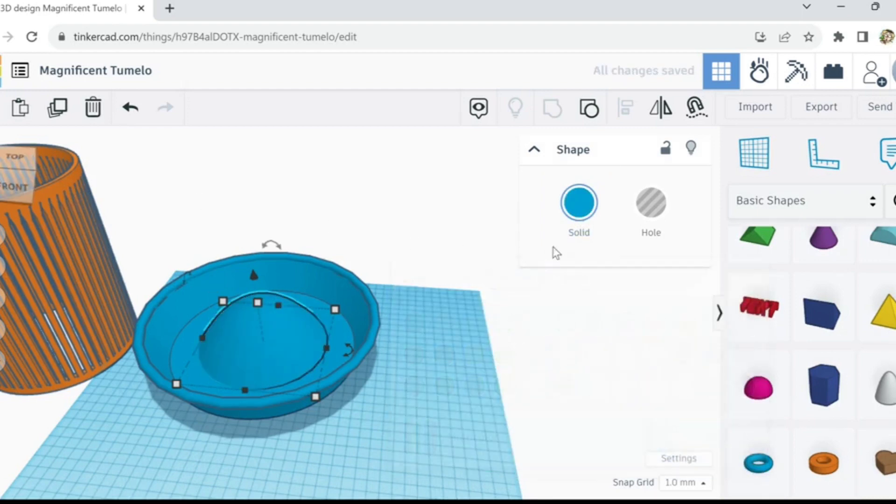
{"action": "left_click", "coordinate": [578, 210]}
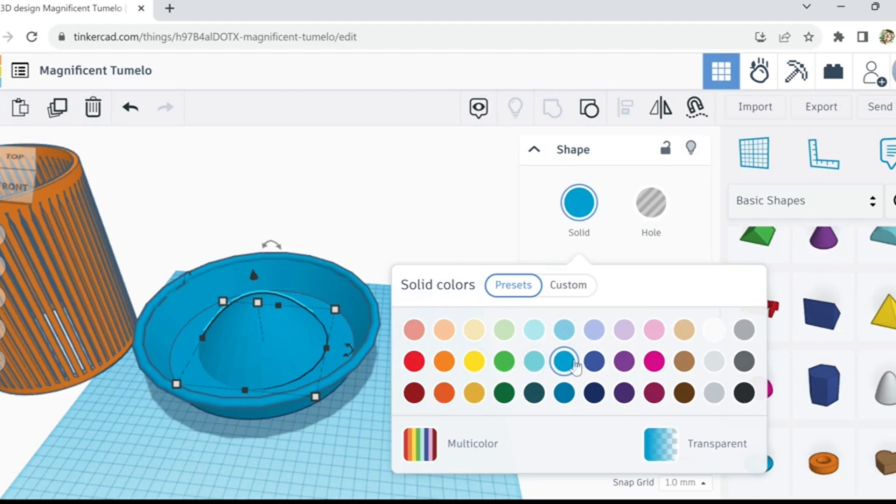
{"action": "left_click", "coordinate": [78, 189]}
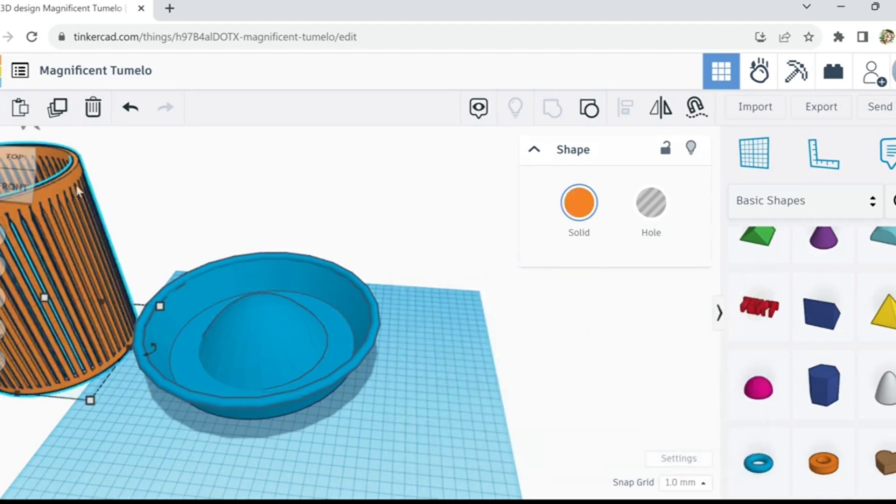
{"action": "left_click", "coordinate": [577, 211]}
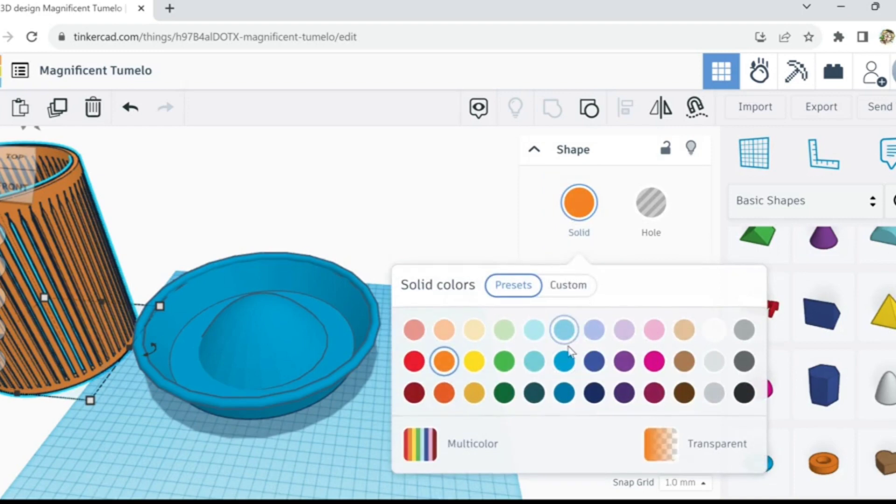
{"action": "left_click", "coordinate": [565, 361]}
{"action": "left_click", "coordinate": [259, 457]}
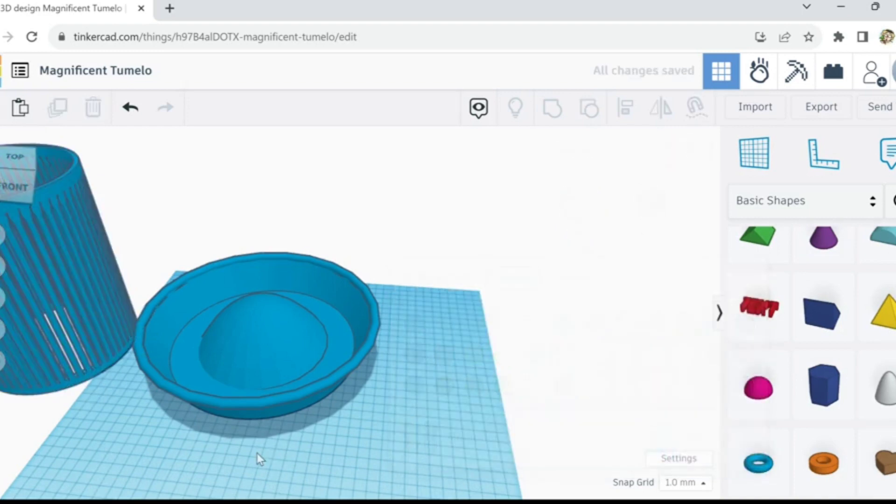
{"action": "middle_click_drag", "start_coordinate": [183, 467], "coordinate": [481, 490]}
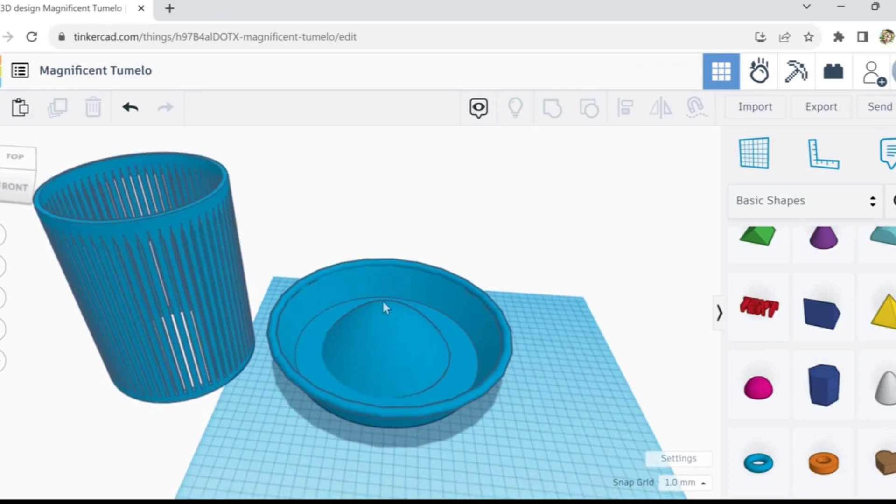
{"action": "scroll", "coordinate": [327, 362], "scroll_direction": "up", "scroll_amount": 3}
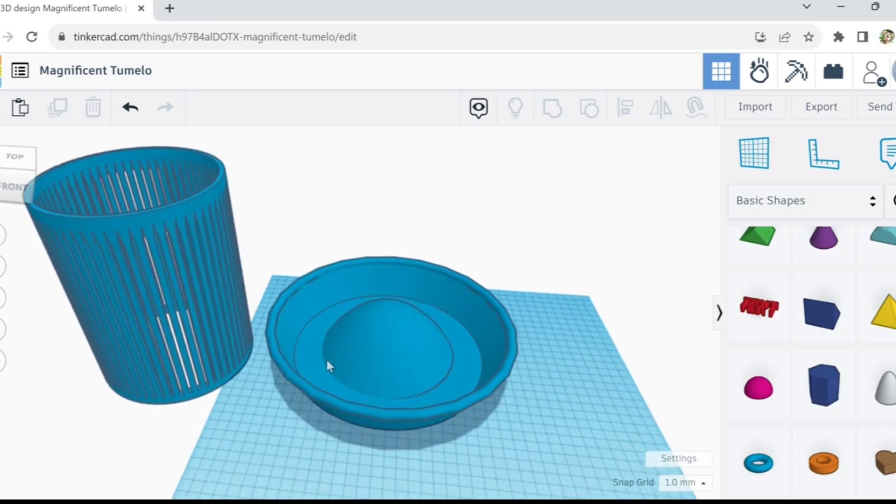
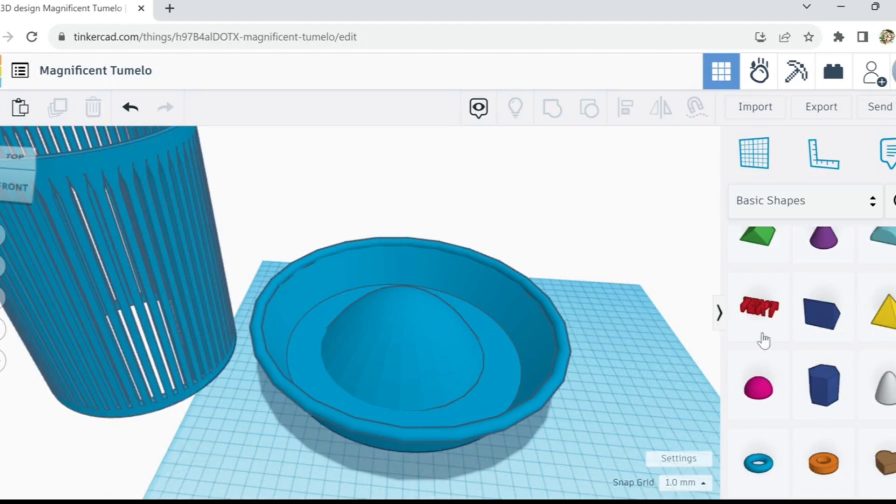
Step: Place a hole cylinder from the basic shapes on the workplane beside the dish
{"action": "scroll", "coordinate": [812, 359], "scroll_direction": "up", "scroll_amount": 1}
{"action": "scroll", "coordinate": [812, 360], "scroll_direction": "up", "scroll_amount": 5}
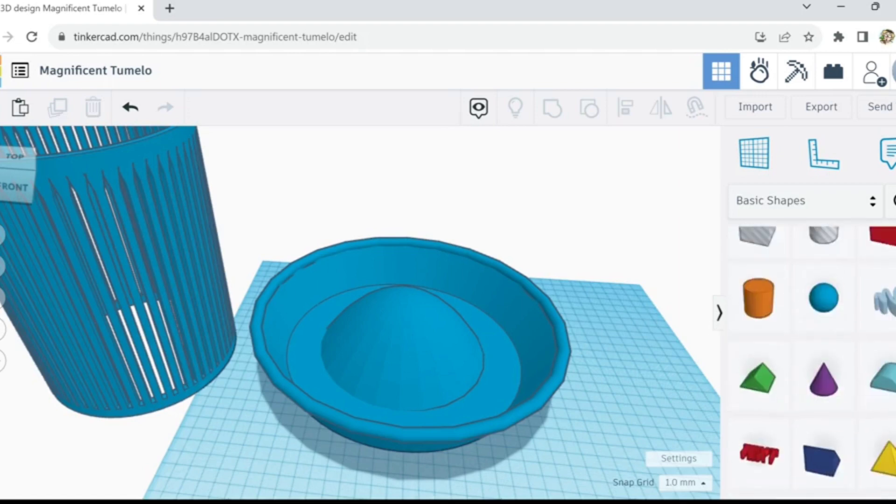
{"action": "left_click_drag", "start_coordinate": [824, 261], "coordinate": [570, 437]}
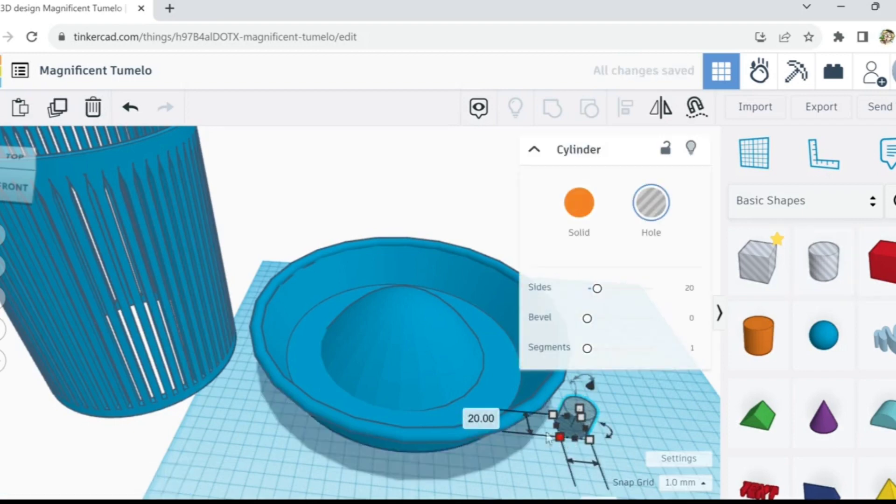
Step: Resize the hole cylinder's base beside the dish to 2 mm in both length and width
{"action": "left_click", "coordinate": [481, 419]}
{"action": "type", "text": "2"}
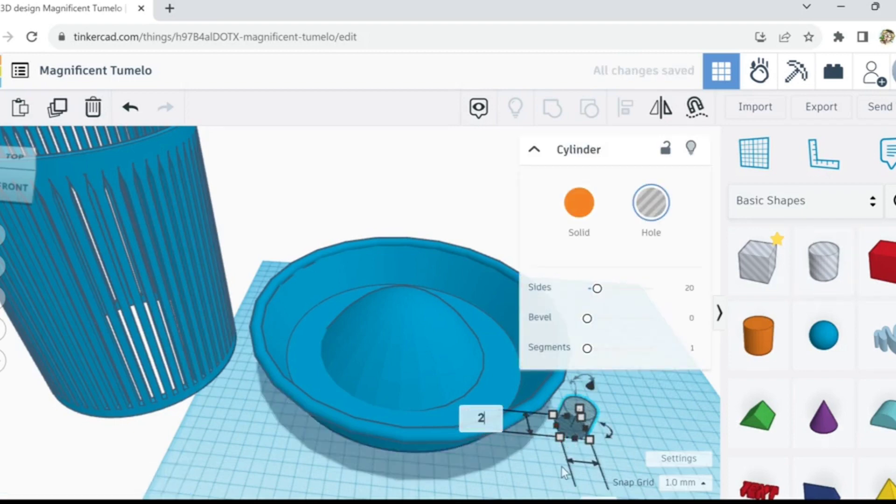
{"action": "type", "text": "f"}
{"action": "key", "text": "Return"}
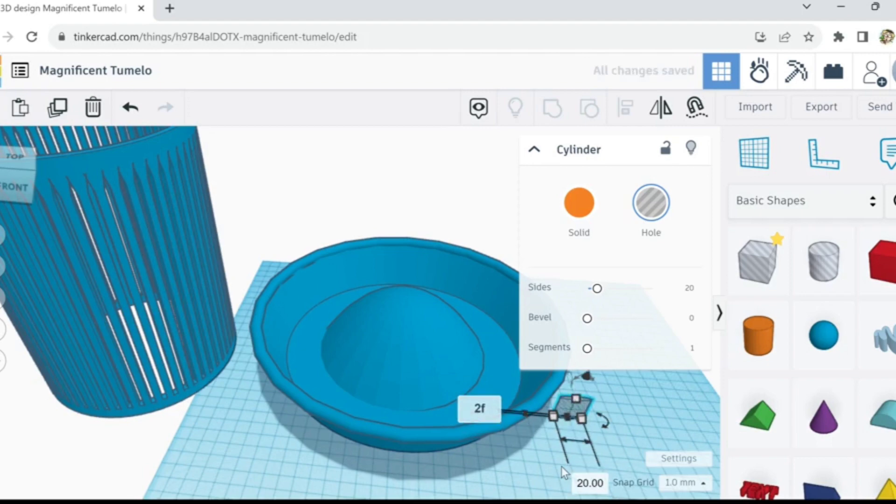
{"action": "left_click", "coordinate": [587, 487]}
{"action": "type", "text": "2"}
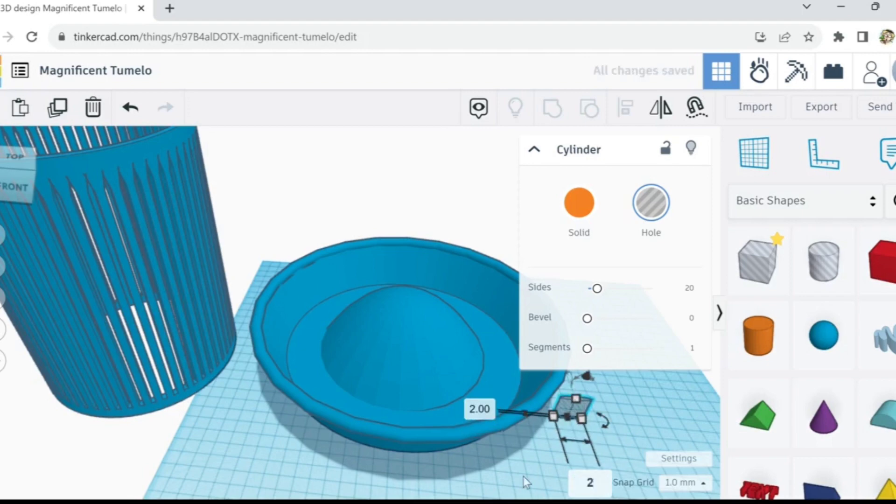
{"action": "key", "text": "Return"}
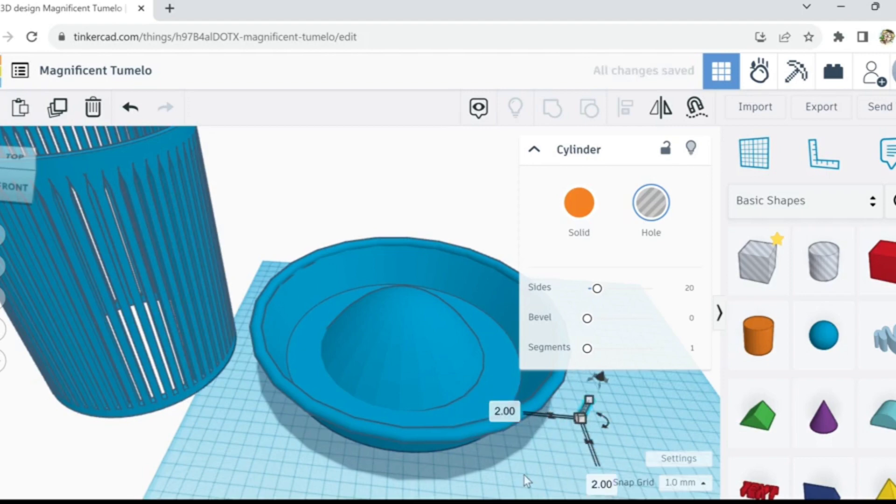
{"action": "key", "text": "f"}
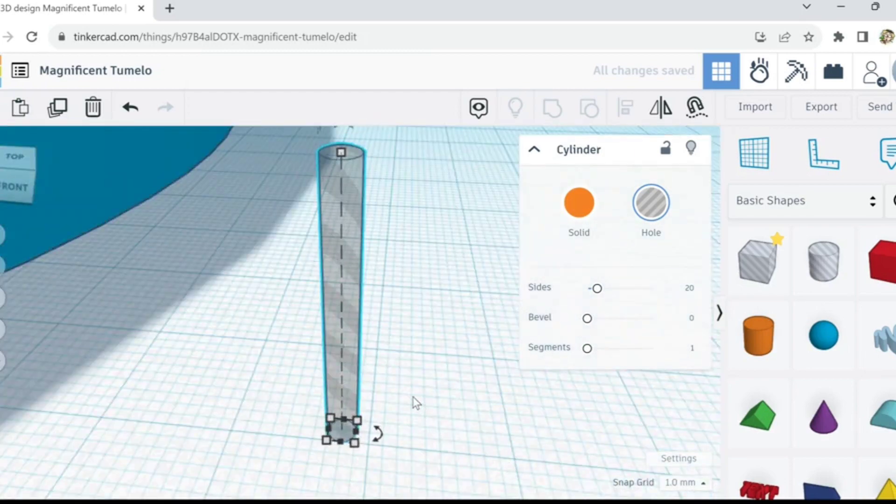
{"action": "scroll", "coordinate": [317, 362], "scroll_direction": "down", "scroll_amount": 10}
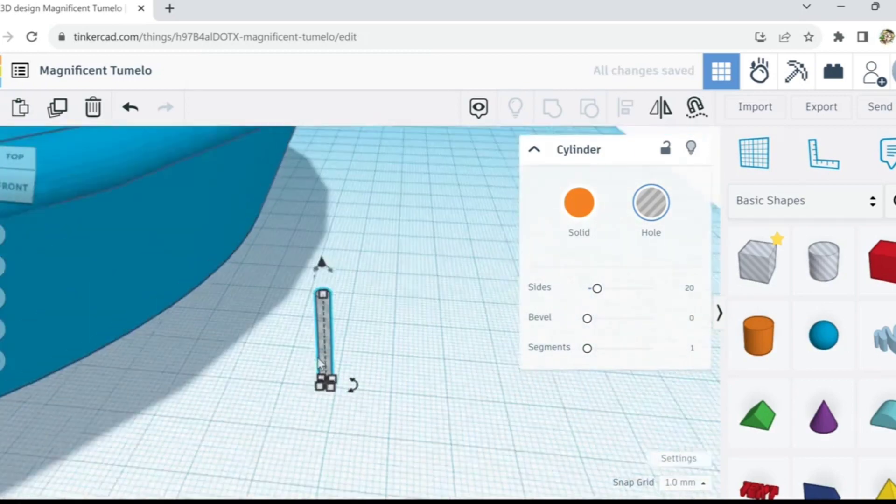
Step: Move the hole cylinder back from the workplane onto the flat ring around the dome inside the bowl
{"action": "right_click_drag", "start_coordinate": [301, 427], "coordinate": [259, 415]}
{"action": "scroll", "coordinate": [260, 414], "scroll_direction": "down", "scroll_amount": 5}
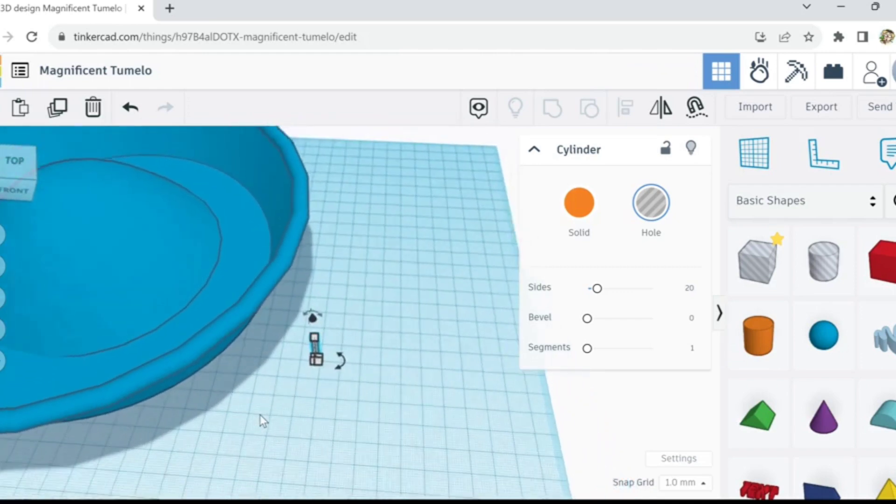
{"action": "mouse_move", "coordinate": [299, 373]}
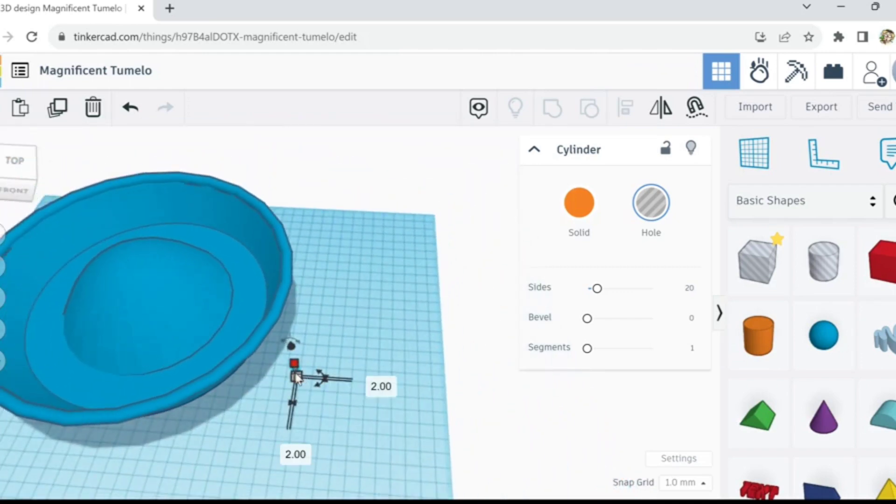
{"action": "key", "text": "Up"}
{"action": "key", "text": "Up"}
{"action": "key", "text": "Up"}
{"action": "key", "text": "Up"}
{"action": "key", "text": "Up"}
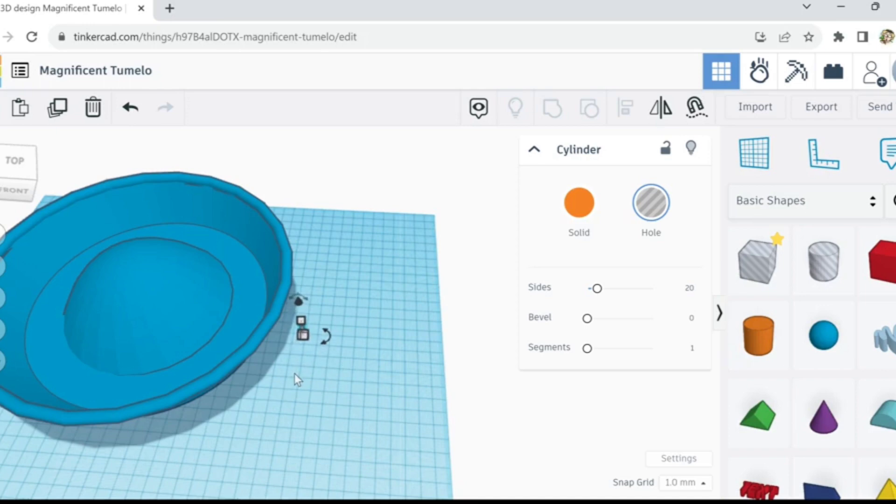
{"action": "key", "text": "Up"}
{"action": "key", "text": "Up"}
{"action": "key", "text": "Up"}
{"action": "key", "text": "Up"}
{"action": "key", "text": "Up"}
{"action": "key", "text": "Up"}
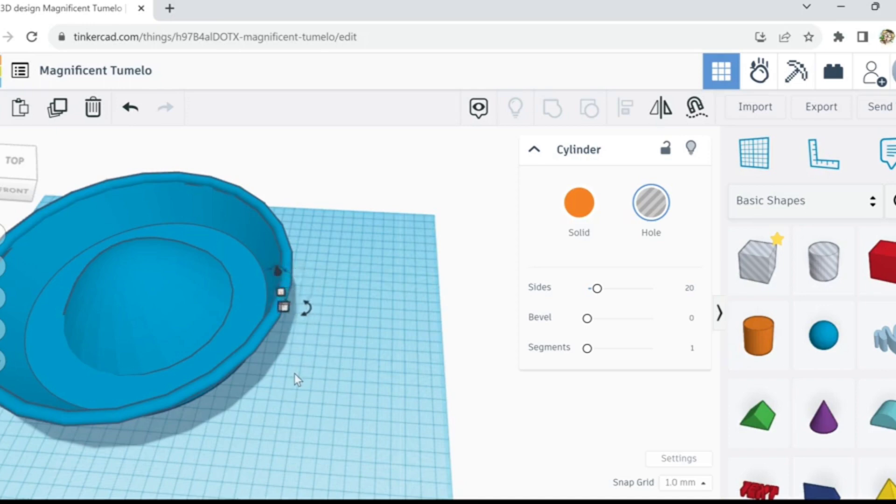
{"action": "key", "text": "Up"}
{"action": "key", "text": "Up"}
{"action": "key", "text": "Up"}
{"action": "key", "text": "Up"}
{"action": "key", "text": "Up"}
{"action": "scroll", "coordinate": [224, 305], "scroll_direction": "up", "scroll_amount": 2}
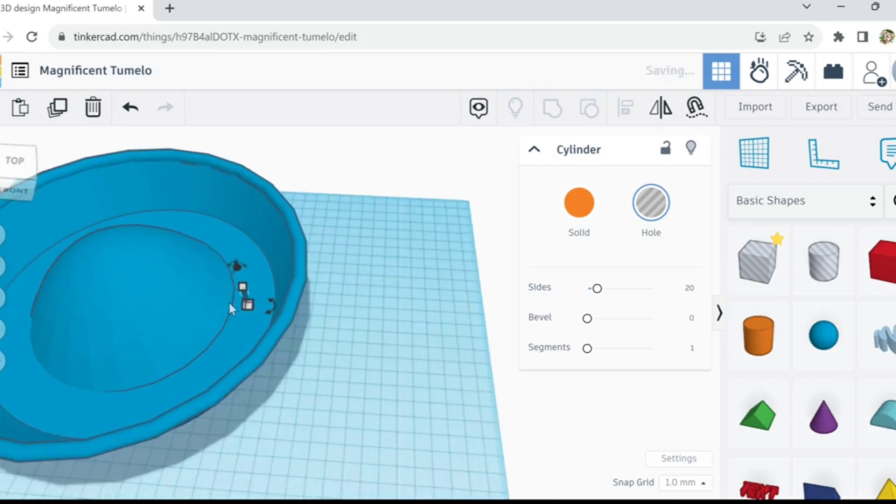
{"action": "scroll", "coordinate": [234, 304], "scroll_direction": "up", "scroll_amount": 3}
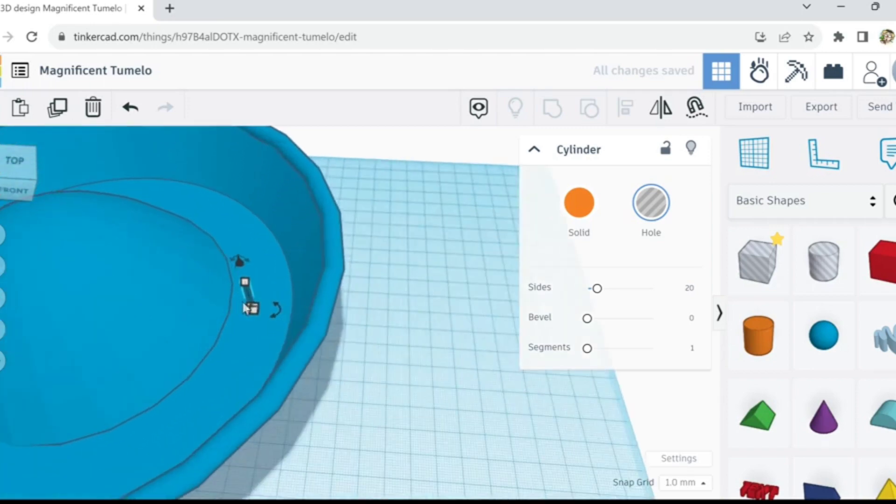
Step: Nudge the hole cylinder slightly right so it sits midway between the dome and the bowl's wall
{"action": "scroll", "coordinate": [244, 309], "scroll_direction": "up", "scroll_amount": 1}
{"action": "key", "text": "Right"}
{"action": "key", "text": "Right"}
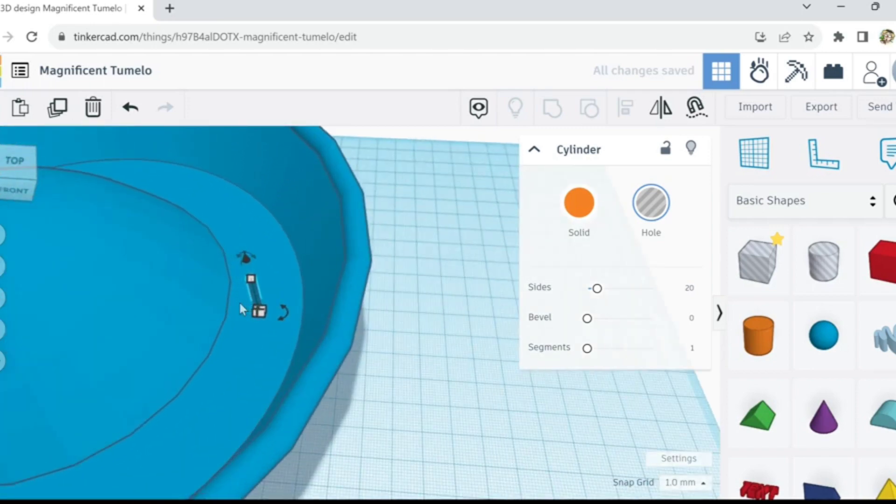
{"action": "scroll", "coordinate": [262, 316], "scroll_direction": "up", "scroll_amount": 1}
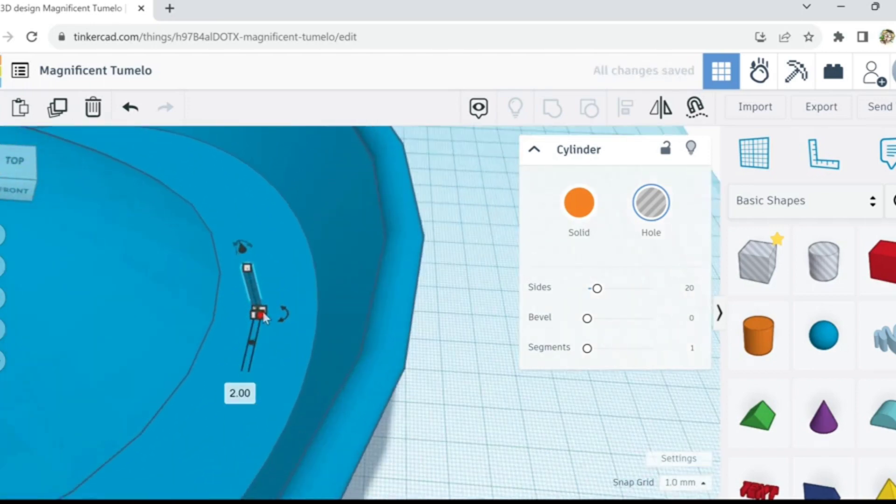
{"action": "scroll", "coordinate": [262, 321], "scroll_direction": "down", "scroll_amount": 2}
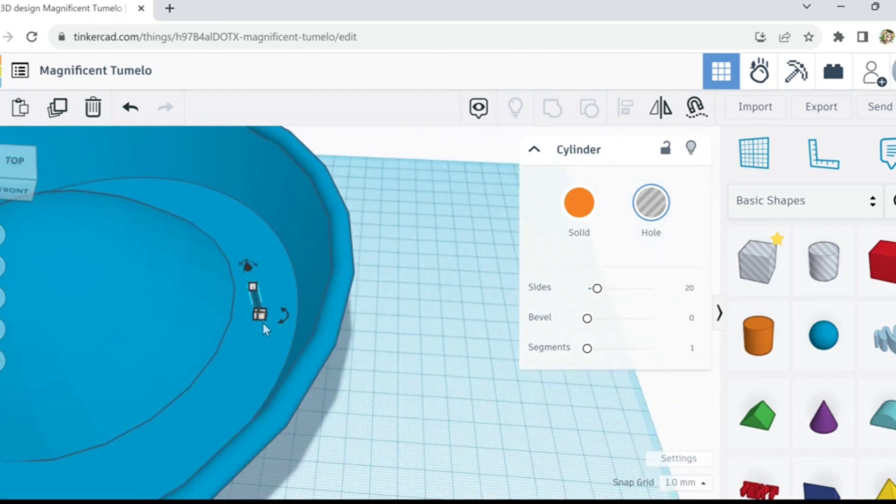
{"action": "scroll", "coordinate": [263, 327], "scroll_direction": "down", "scroll_amount": 2}
{"action": "scroll", "coordinate": [262, 330], "scroll_direction": "down", "scroll_amount": 1}
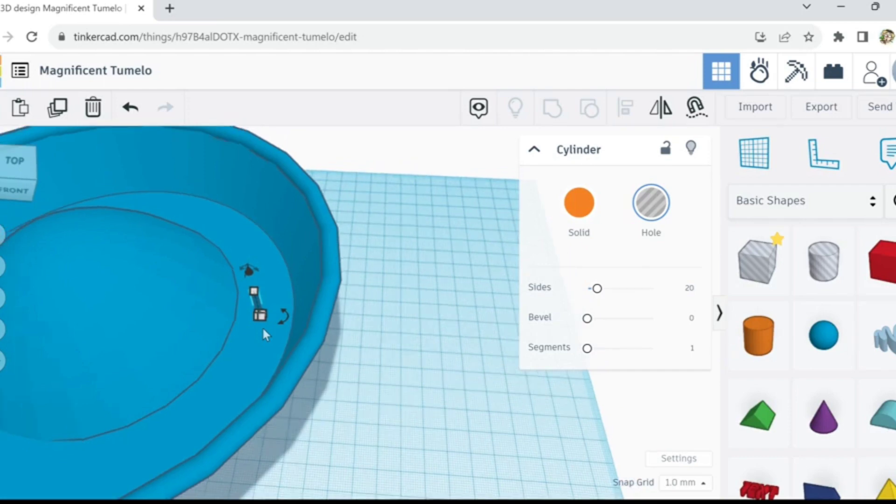
{"action": "scroll", "coordinate": [262, 332], "scroll_direction": "down", "scroll_amount": 1}
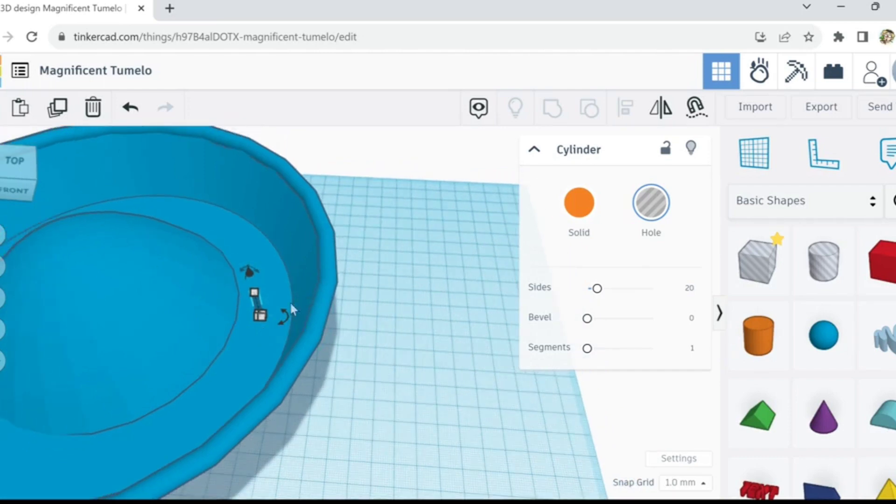
{"action": "scroll", "coordinate": [259, 340], "scroll_direction": "down", "scroll_amount": 1}
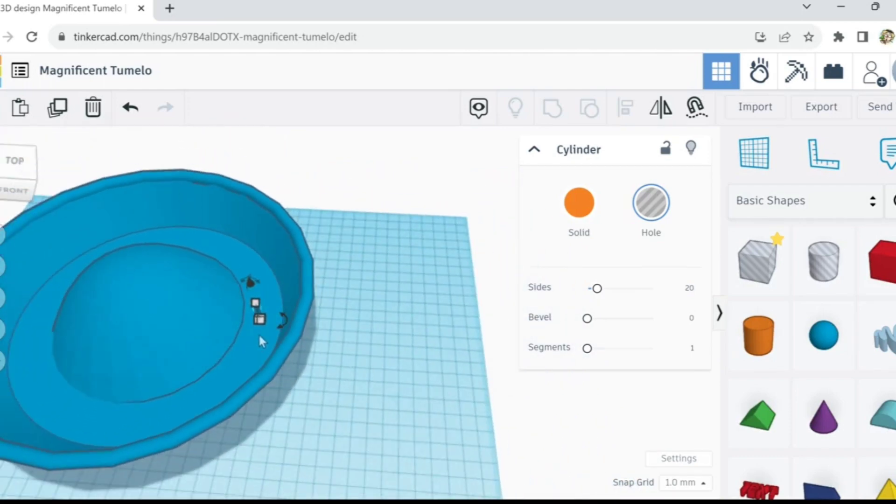
Step: Align the hole cylinder with the bowl's centre in the front-to-back direction
{"action": "left_click", "coordinate": [259, 336], "text": "shift"}
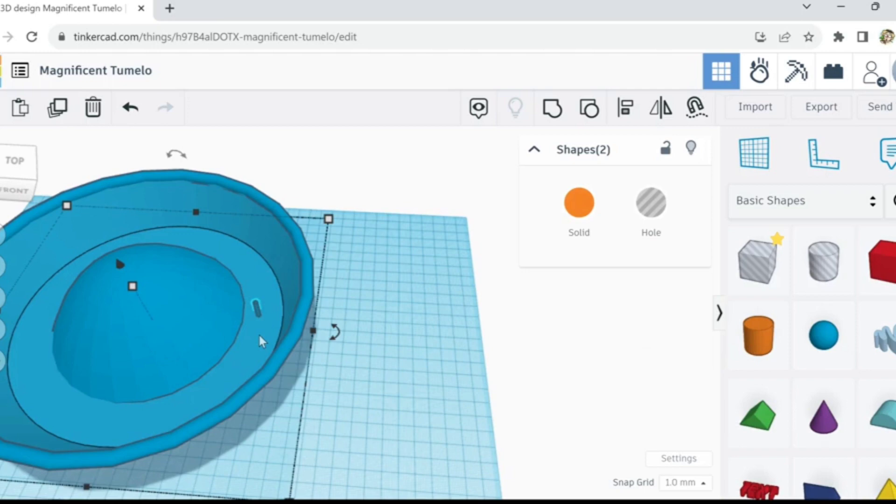
{"action": "left_click", "coordinate": [626, 117]}
{"action": "scroll", "coordinate": [278, 360], "scroll_direction": "down", "scroll_amount": 1}
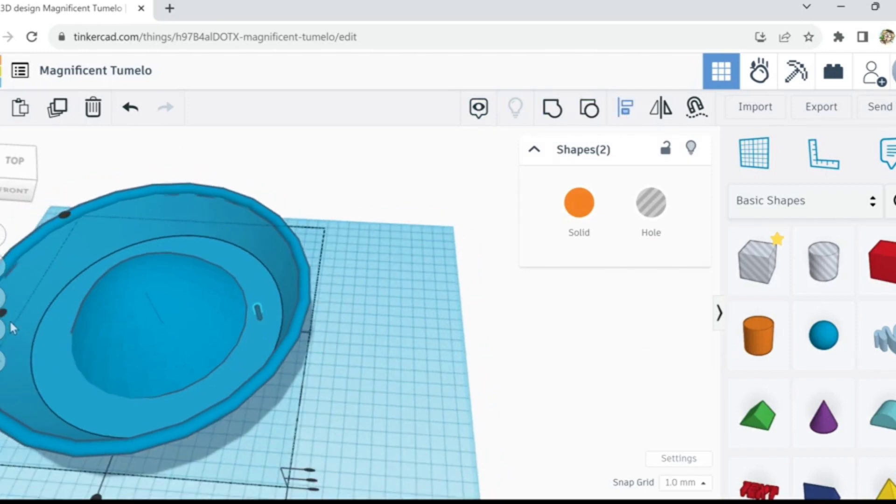
{"action": "scroll", "coordinate": [10, 322], "scroll_direction": "down", "scroll_amount": 2}
{"action": "left_click", "coordinate": [2, 316]}
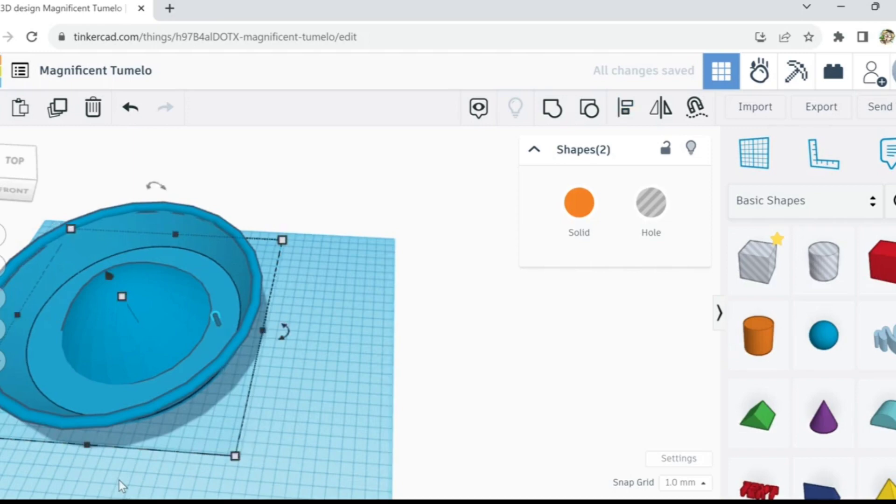
Step: Examine the aligned hole cylinder's placement on the ring between the dome and the wall
{"action": "mouse_move", "coordinate": [119, 480]}
{"action": "right_mouse_down"}
{"action": "mouse_move", "coordinate": [247, 483]}
{"action": "mouse_move", "coordinate": [186, 477]}
{"action": "mouse_move", "coordinate": [116, 488]}
{"action": "mouse_move", "coordinate": [129, 491]}
{"action": "right_mouse_up"}
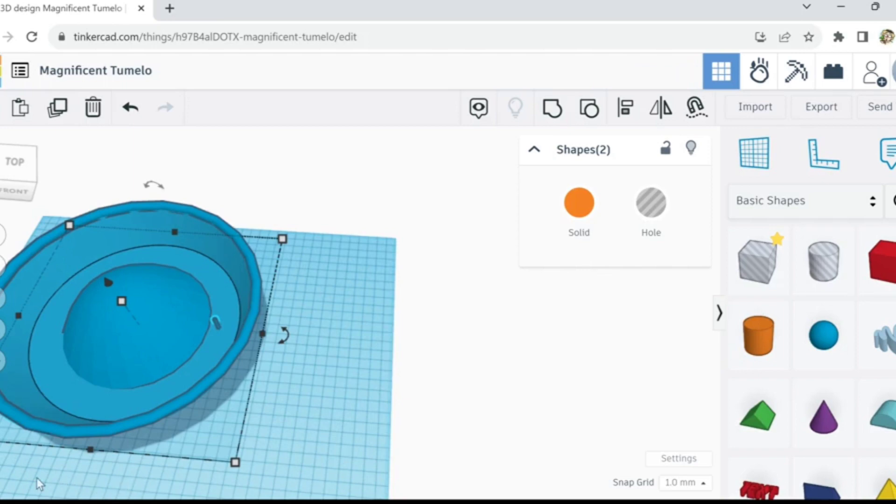
{"action": "middle_click_drag", "start_coordinate": [63, 481], "coordinate": [398, 465]}
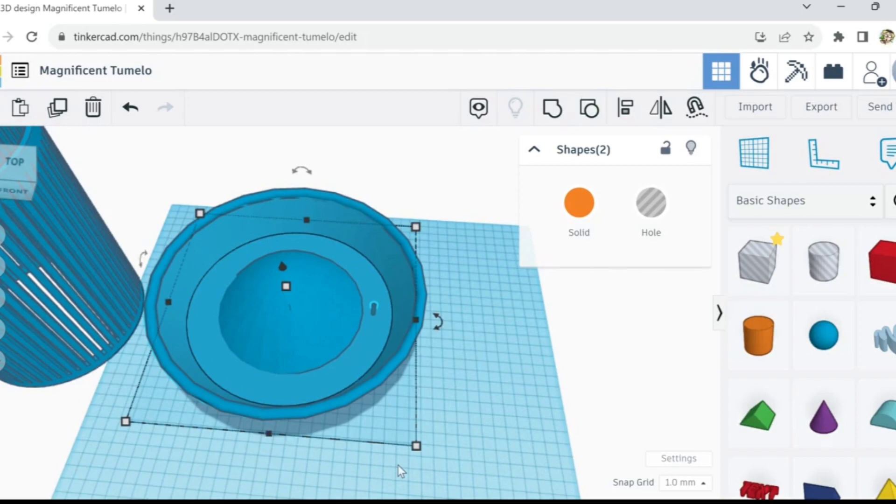
{"action": "mouse_move", "coordinate": [398, 465]}
{"action": "right_mouse_down"}
{"action": "mouse_move", "coordinate": [287, 454]}
{"action": "mouse_move", "coordinate": [471, 456]}
{"action": "mouse_move", "coordinate": [300, 470]}
{"action": "mouse_move", "coordinate": [434, 457]}
{"action": "mouse_move", "coordinate": [310, 457]}
{"action": "mouse_move", "coordinate": [423, 455]}
{"action": "mouse_move", "coordinate": [404, 460]}
{"action": "mouse_move", "coordinate": [405, 449]}
{"action": "right_mouse_up"}
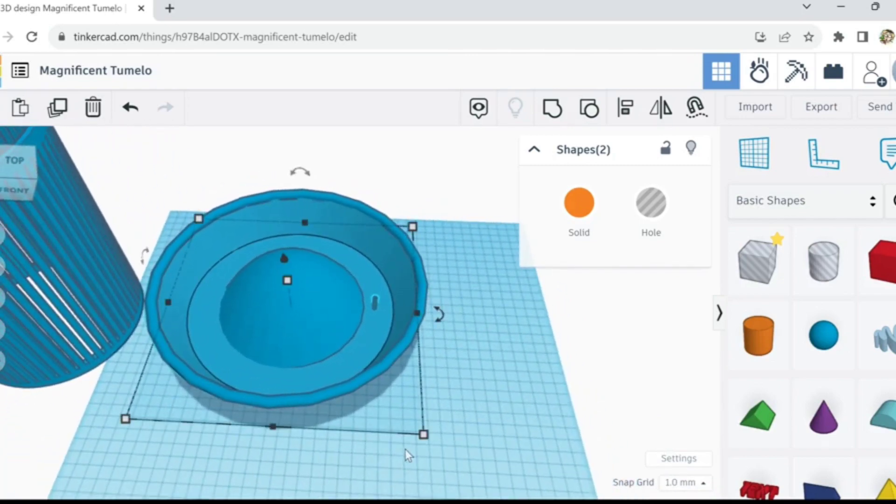
{"action": "scroll", "coordinate": [388, 332], "scroll_direction": "up", "scroll_amount": 6}
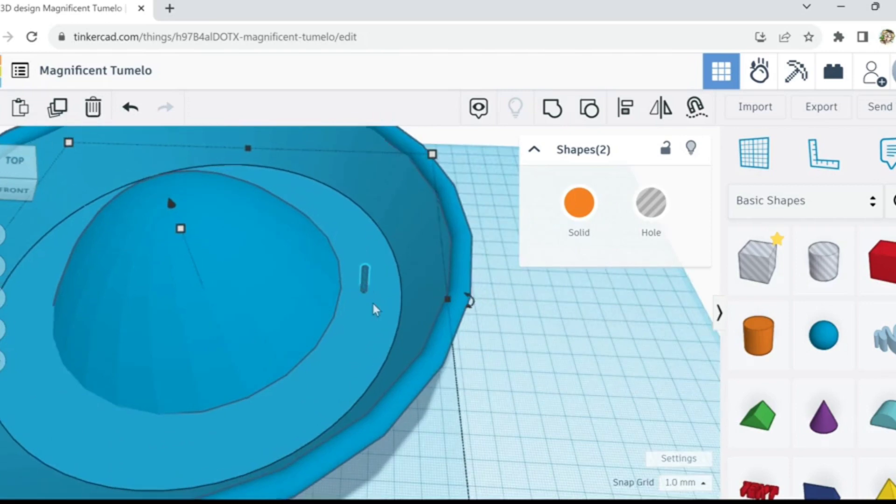
{"action": "left_click", "coordinate": [503, 356]}
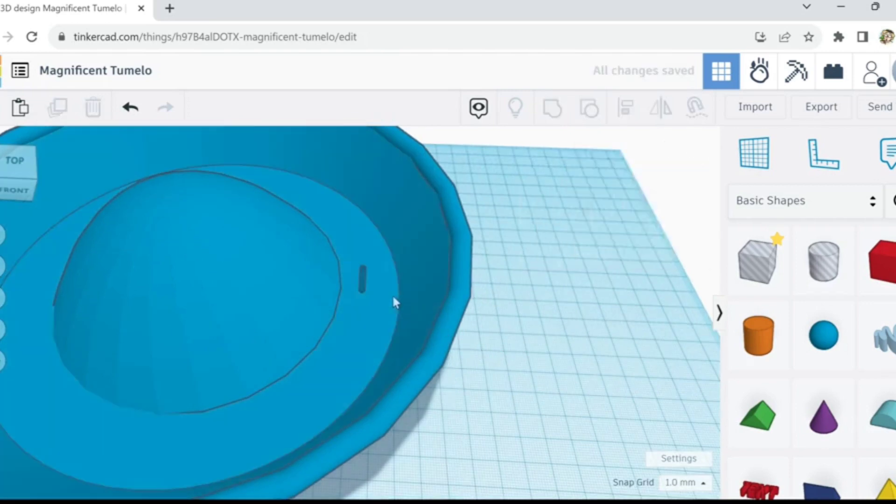
{"action": "left_click", "coordinate": [362, 283]}
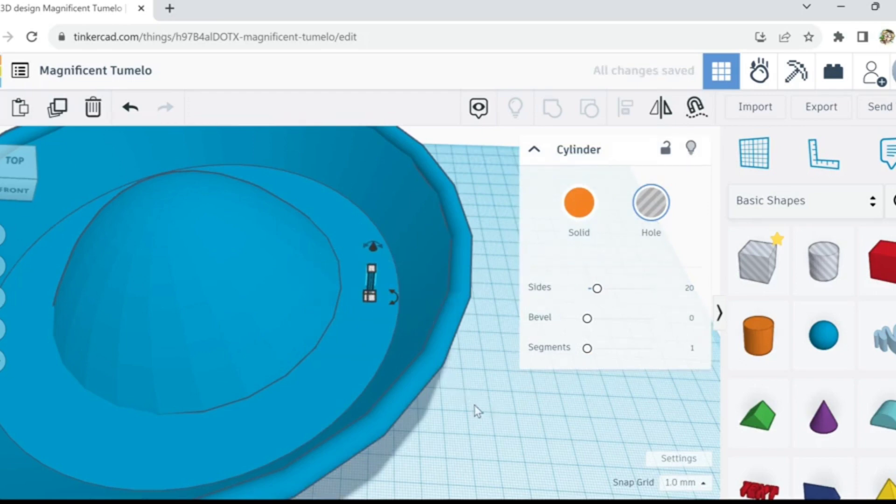
{"action": "left_click", "coordinate": [458, 371]}
{"action": "scroll", "coordinate": [383, 300], "scroll_direction": "down", "scroll_amount": 3}
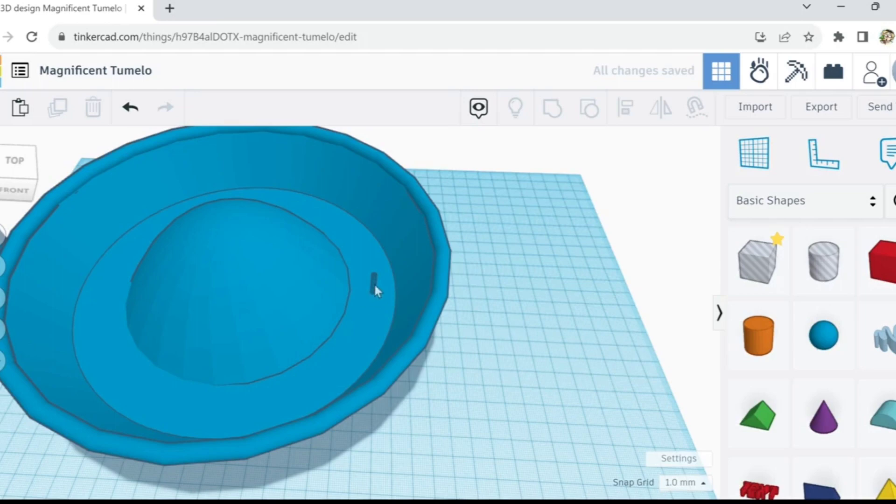
Step: Duplicate the hole cylinder and shift the copy straight left across the dome to the opposite side of the ring
{"action": "left_click", "coordinate": [374, 283]}
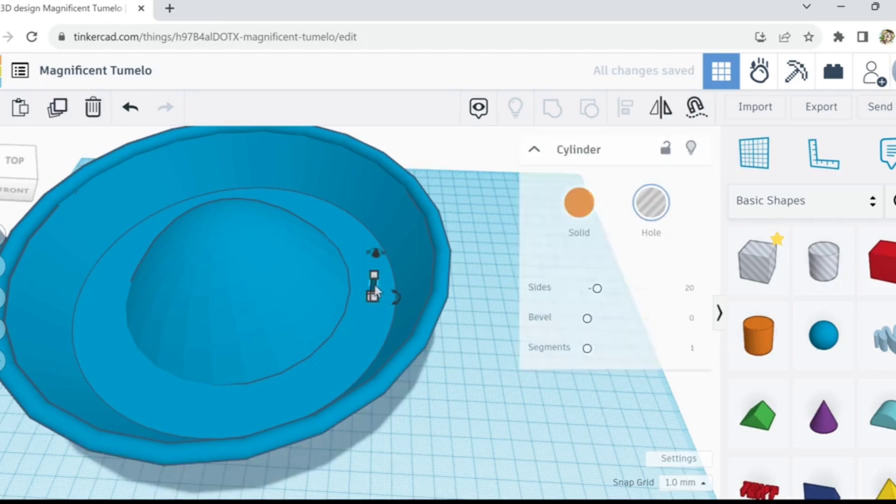
{"action": "left_click", "coordinate": [58, 108]}
{"action": "key", "text": "Left"}
{"action": "key", "text": "Left"}
{"action": "key", "text": "Left"}
{"action": "key", "text": "Left"}
{"action": "key", "text": "Left"}
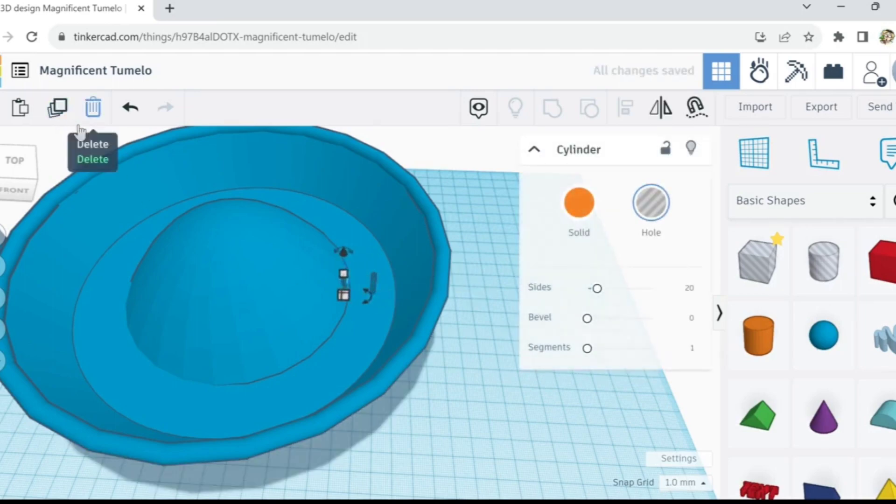
{"action": "key", "text": "Left"}
{"action": "key", "text": "Left"}
{"action": "key", "text": "Left"}
{"action": "key", "text": "Left"}
{"action": "key", "text": "Left"}
{"action": "key", "text": "Left"}
{"action": "key", "text": "Left"}
{"action": "key", "text": "Left"}
{"action": "key", "text": "Left"}
{"action": "key", "text": "Left"}
{"action": "key", "text": "Left"}
{"action": "key", "text": "Left"}
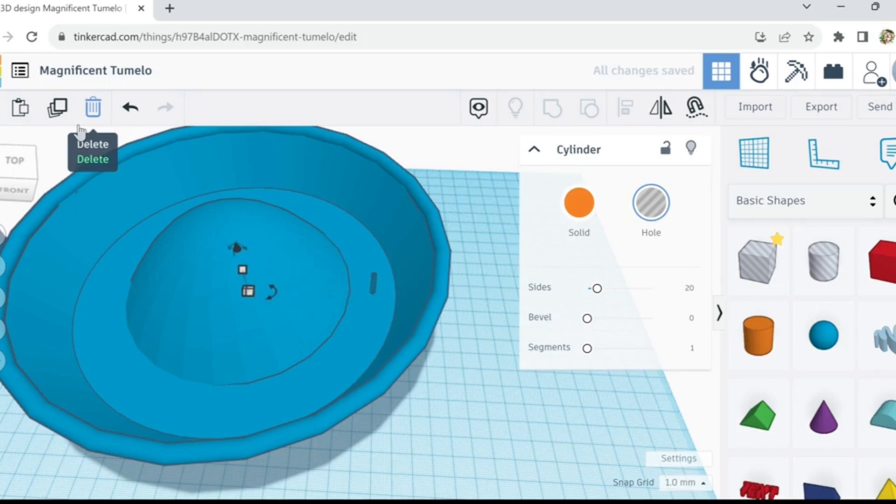
{"action": "key", "text": "Left"}
{"action": "key", "text": "Left"}
{"action": "key", "text": "Left"}
{"action": "key", "text": "Left"}
{"action": "key", "text": "Left"}
{"action": "key", "text": "Left"}
{"action": "key", "text": "Left"}
{"action": "key", "text": "Left"}
{"action": "key", "text": "Left"}
{"action": "key", "text": "Left"}
{"action": "key", "text": "Left"}
{"action": "key", "text": "Left"}
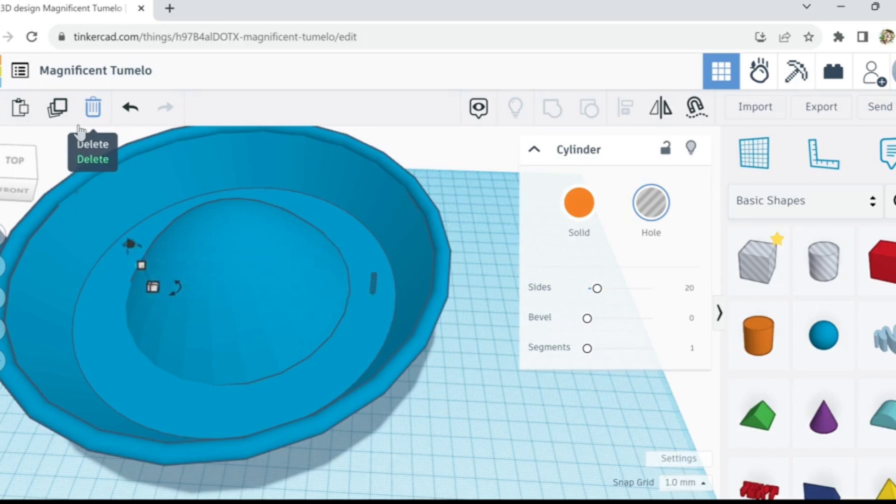
{"action": "key", "text": "Left"}
{"action": "key", "text": "Left"}
{"action": "key", "text": "Left"}
{"action": "key", "text": "Left"}
{"action": "key", "text": "Left"}
{"action": "key", "text": "Left"}
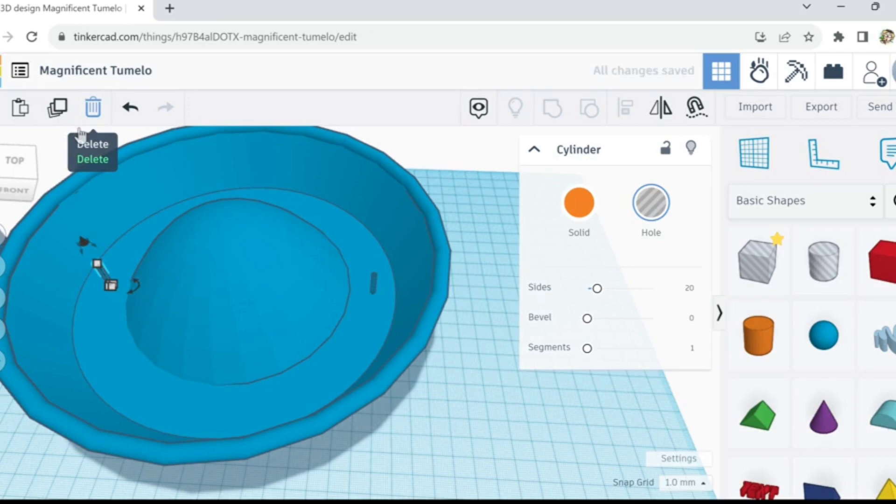
{"action": "key", "text": "f"}
{"action": "scroll", "coordinate": [361, 345], "scroll_direction": "down", "scroll_amount": 5}
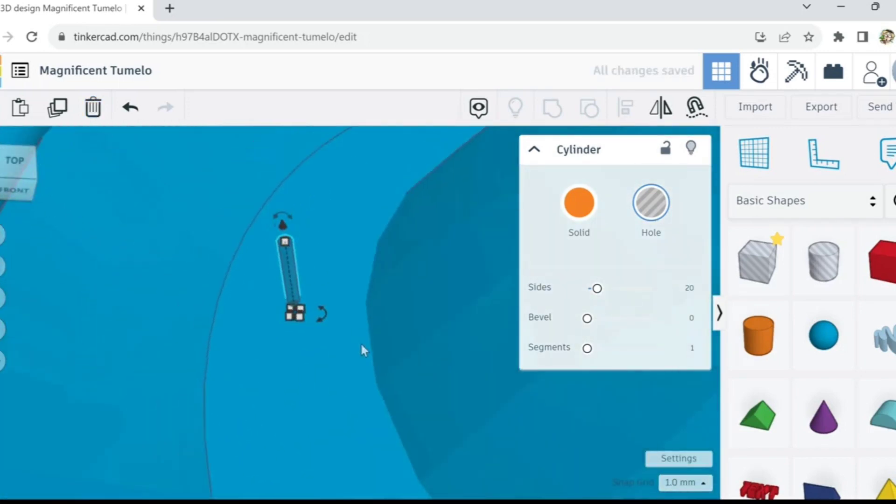
{"action": "scroll", "coordinate": [361, 345], "scroll_direction": "down", "scroll_amount": 1}
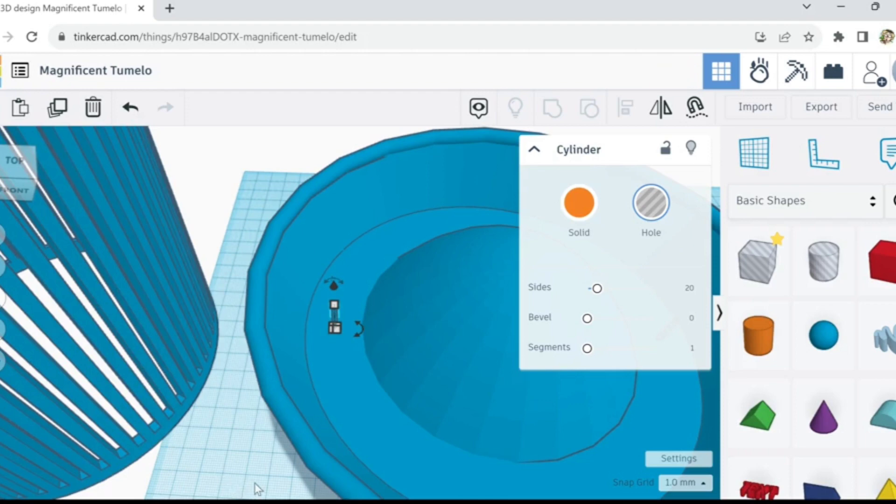
{"action": "right_click_drag", "start_coordinate": [254, 486], "coordinate": [140, 433]}
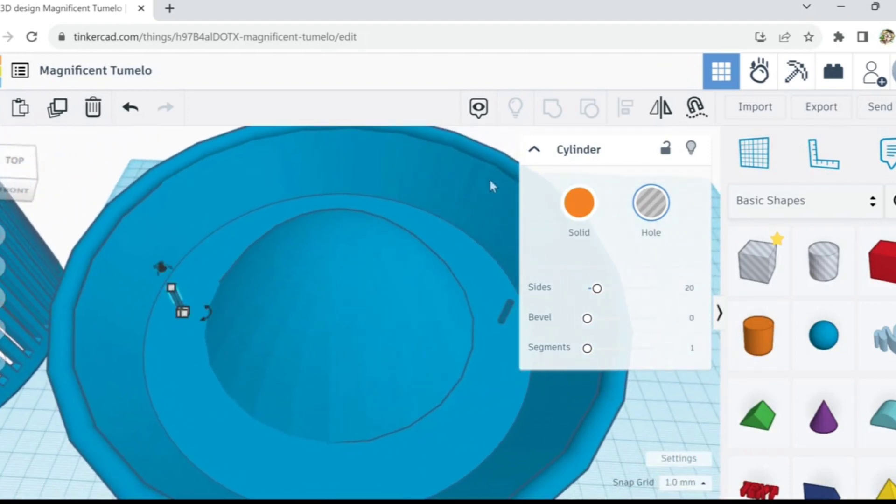
Step: Collapse the shape properties and duplicate the two opposite hole cylinders as a pair
{"action": "left_click", "coordinate": [533, 150]}
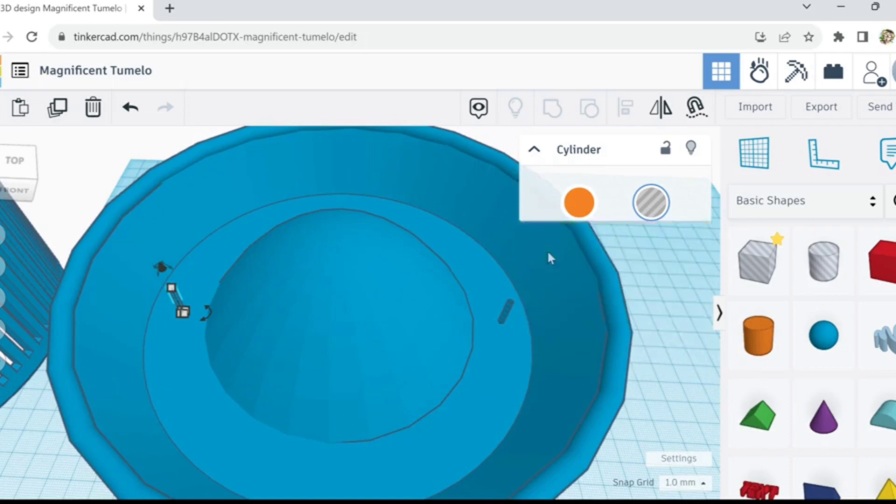
{"action": "left_click", "coordinate": [660, 394]}
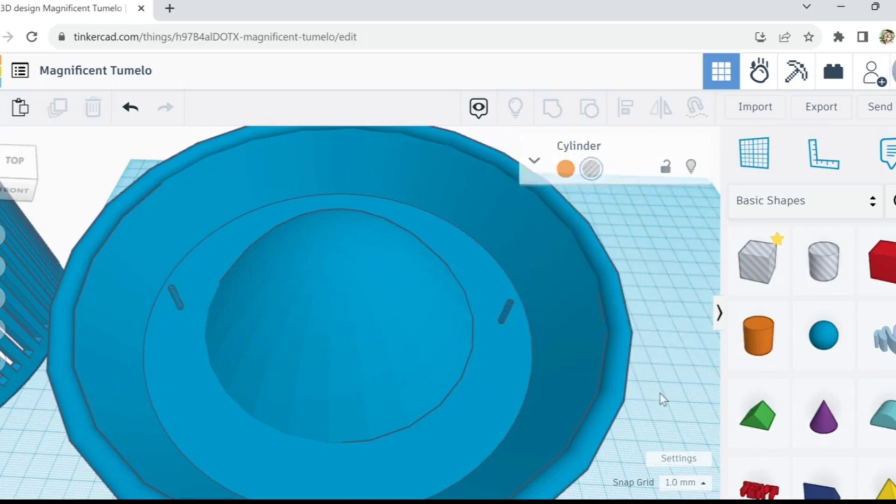
{"action": "left_click", "coordinate": [176, 302]}
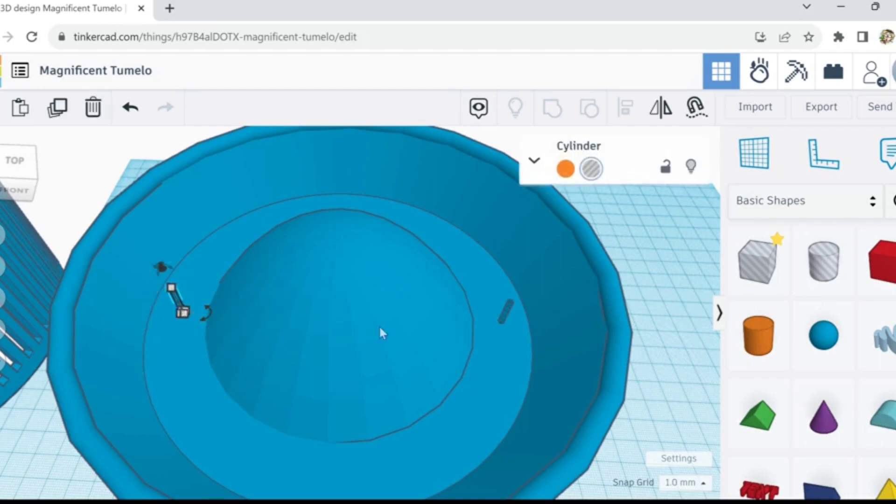
{"action": "left_click", "coordinate": [507, 311], "text": "shift"}
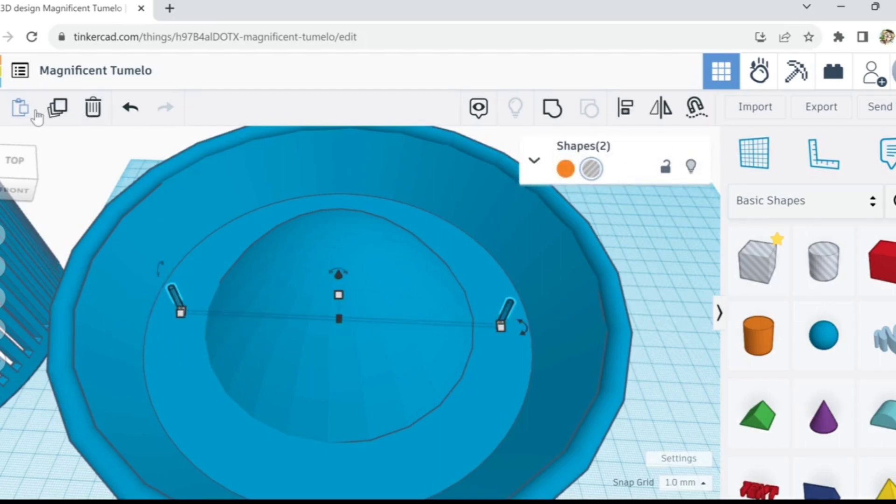
{"action": "left_click", "coordinate": [58, 112]}
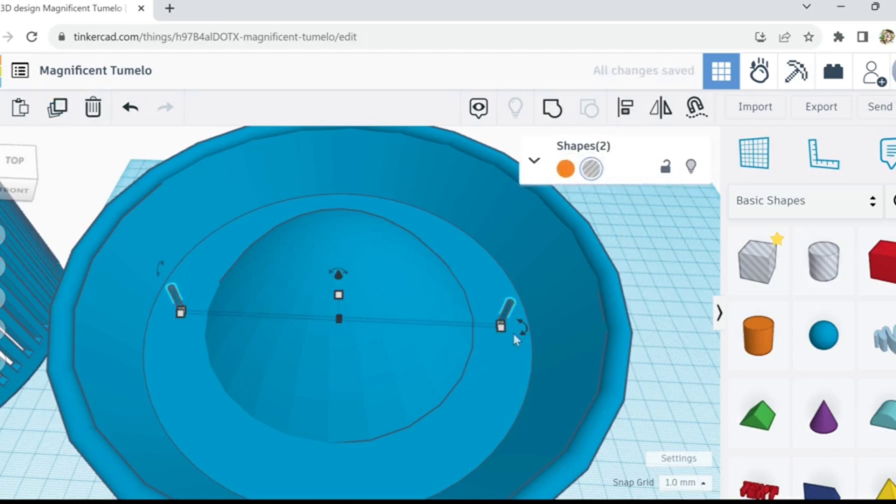
Step: Rotate the duplicated cylinder pair 22.5° clockwise around the dome and repeat the duplication until the hole cylinders fill the whole ring
{"action": "left_click_drag", "start_coordinate": [514, 335], "coordinate": [504, 379]}
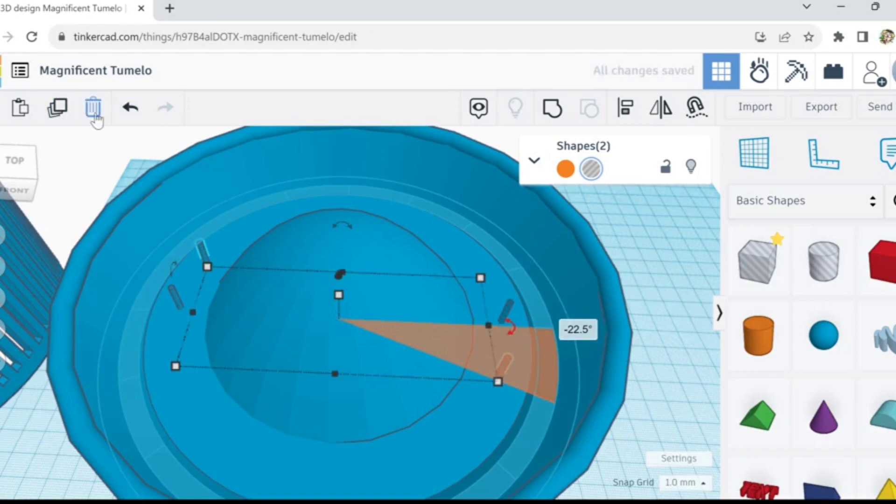
{"action": "left_click", "coordinate": [58, 109]}
{"action": "left_click", "coordinate": [58, 109]}
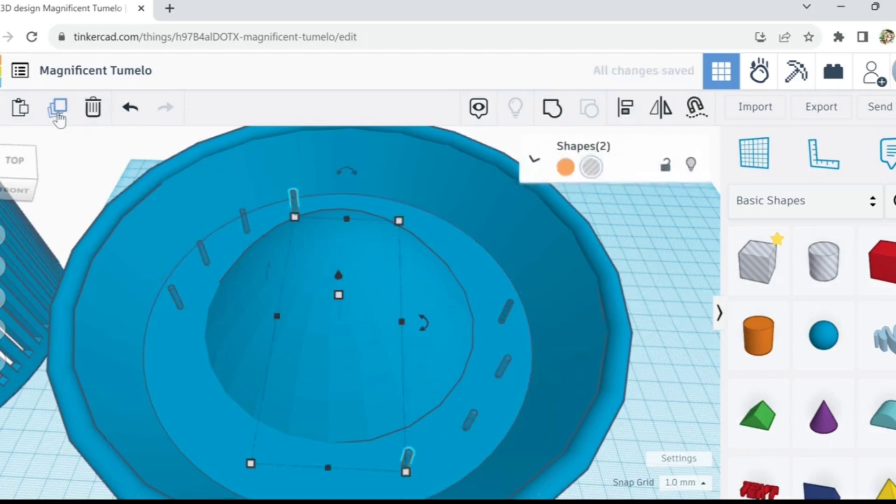
{"action": "left_click", "coordinate": [58, 109]}
{"action": "left_click", "coordinate": [58, 108]}
{"action": "left_click", "coordinate": [58, 108]}
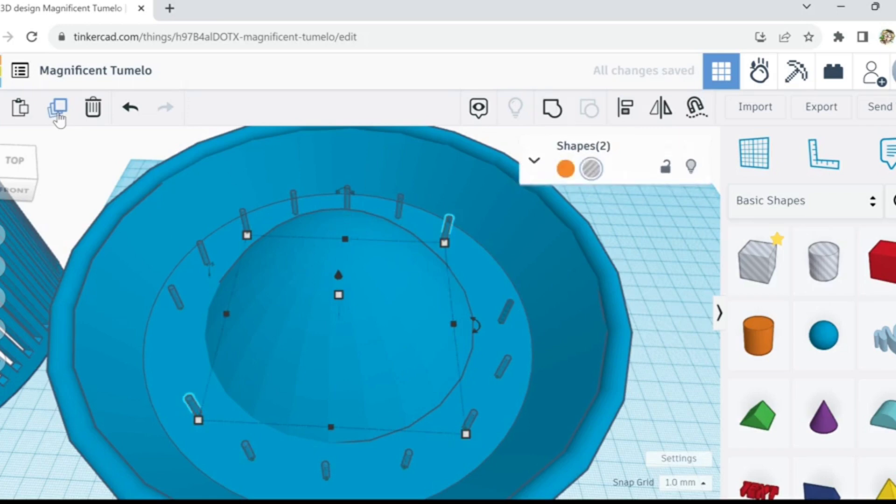
{"action": "left_click", "coordinate": [59, 108]}
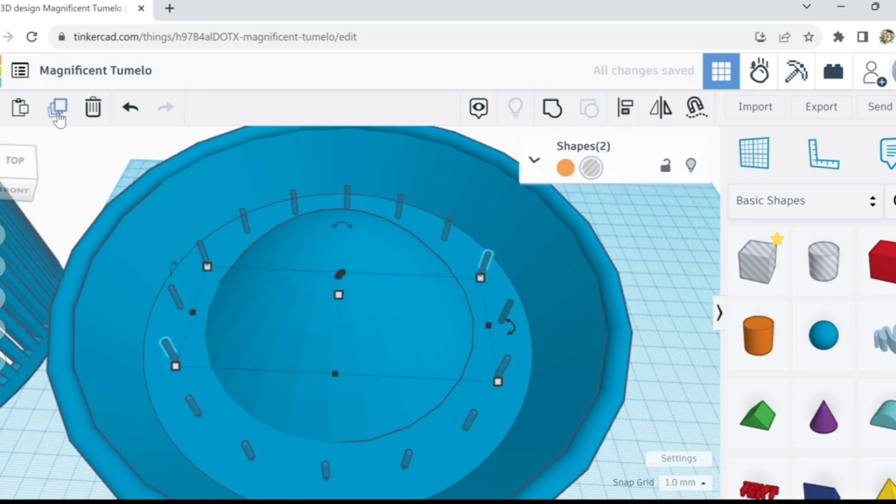
Step: Group the bowl with all the hole cylinders to cut the holes through the ring
{"action": "left_click", "coordinate": [638, 253]}
{"action": "scroll", "coordinate": [638, 253], "scroll_direction": "down", "scroll_amount": 5}
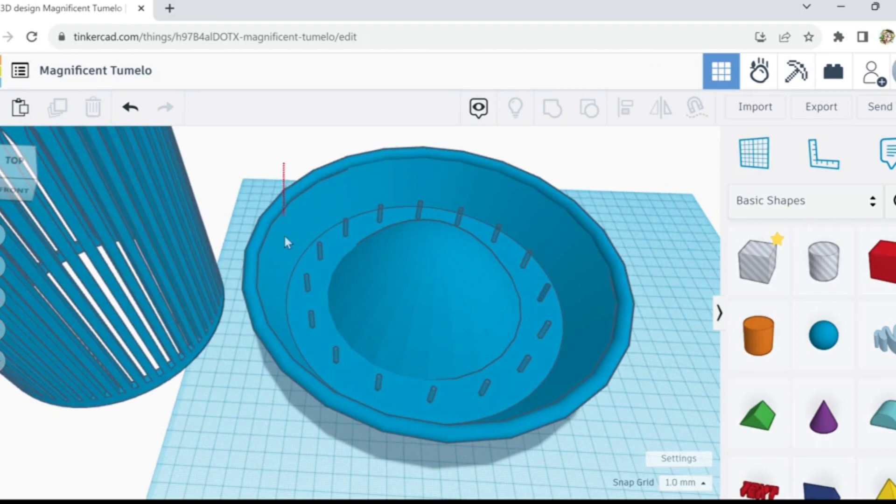
{"action": "left_click_drag", "start_coordinate": [285, 240], "coordinate": [620, 436]}
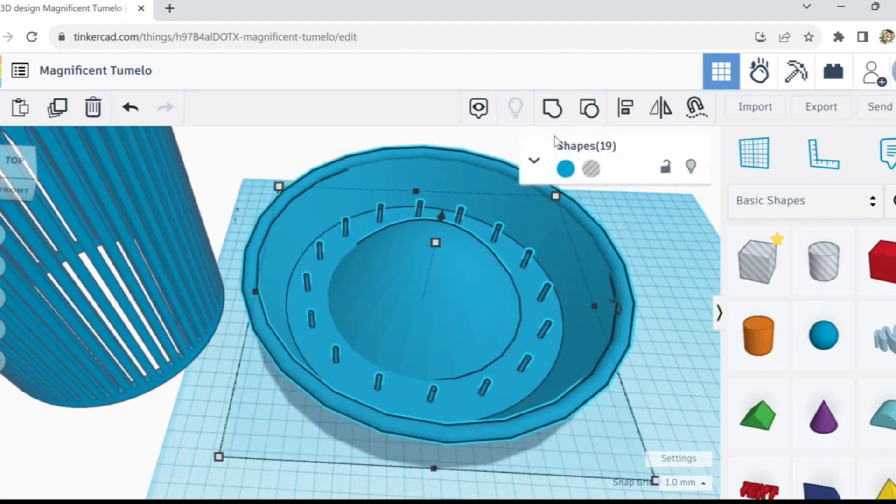
{"action": "left_click", "coordinate": [553, 111]}
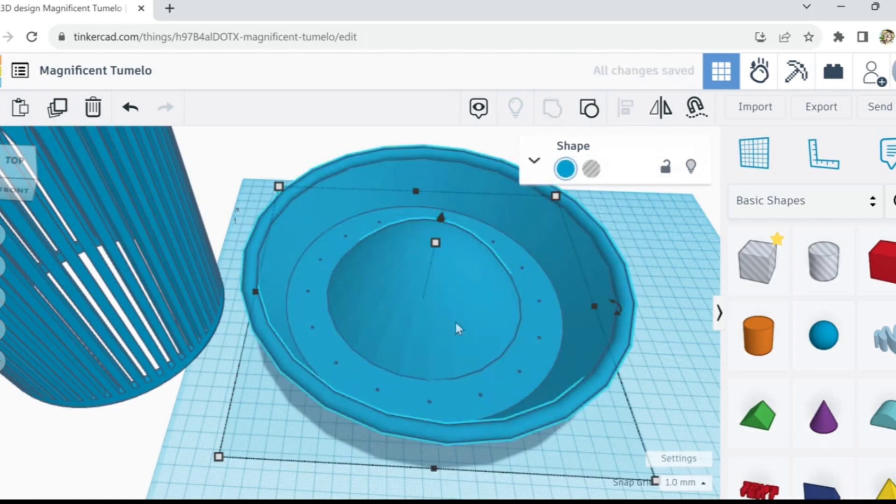
{"action": "left_click_drag", "start_coordinate": [451, 368], "coordinate": [468, 337]}
{"action": "scroll", "coordinate": [460, 334], "scroll_direction": "down", "scroll_amount": 2}
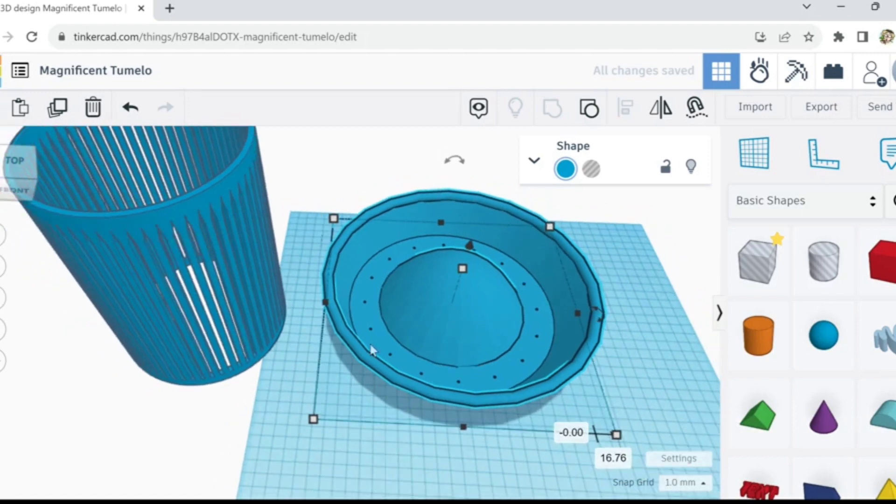
Step: Try the slatted basket inside the bowl, check its fit from the side, and move it back beside the bowl
{"action": "left_click", "coordinate": [279, 368]}
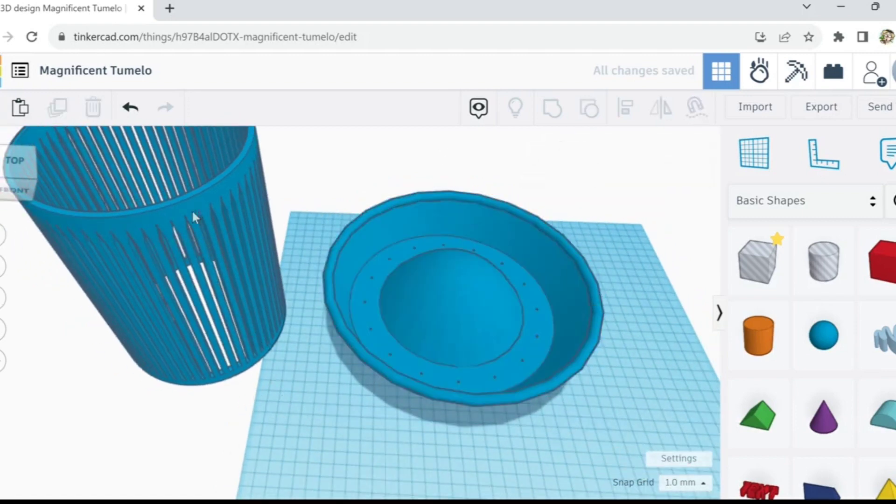
{"action": "left_click_drag", "start_coordinate": [192, 214], "coordinate": [610, 212]}
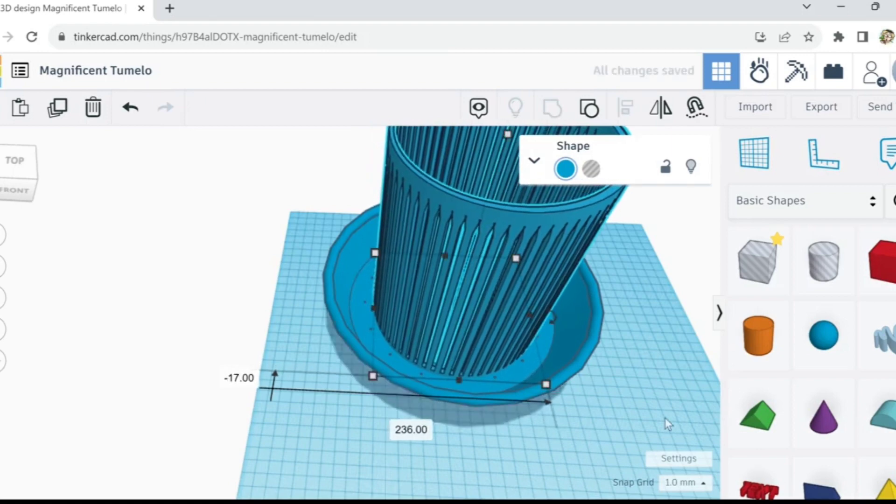
{"action": "right_click_drag", "start_coordinate": [637, 413], "coordinate": [576, 350]}
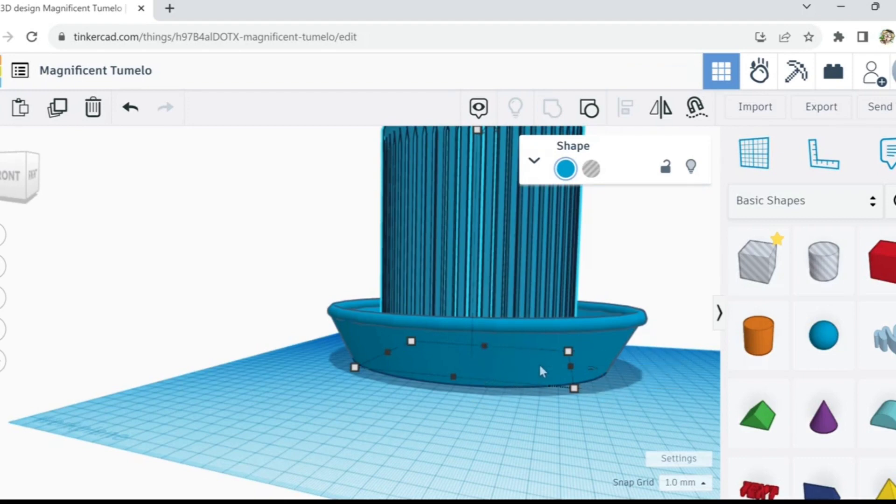
{"action": "right_click_drag", "start_coordinate": [323, 401], "coordinate": [373, 462]}
{"action": "left_click_drag", "start_coordinate": [465, 163], "coordinate": [7, 174]}
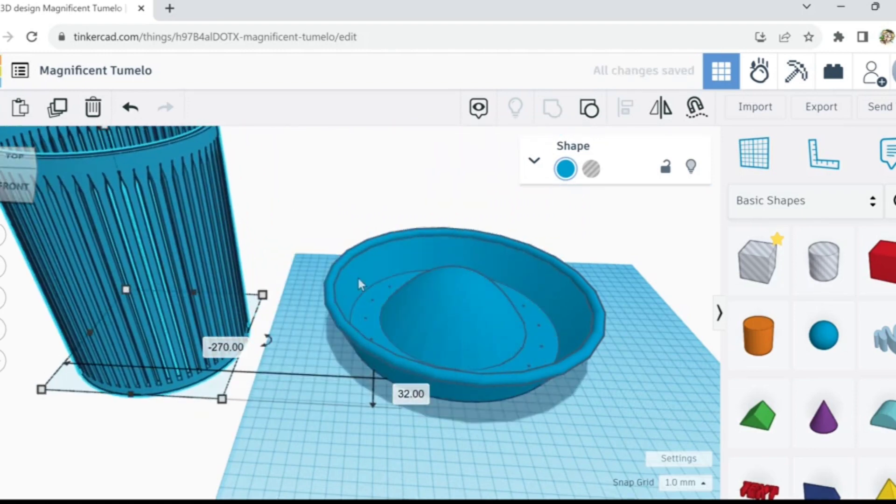
Step: Place a Round Roof shape in front of the bowl and ungroup the bowl from its hole cylinders
{"action": "left_click", "coordinate": [889, 432]}
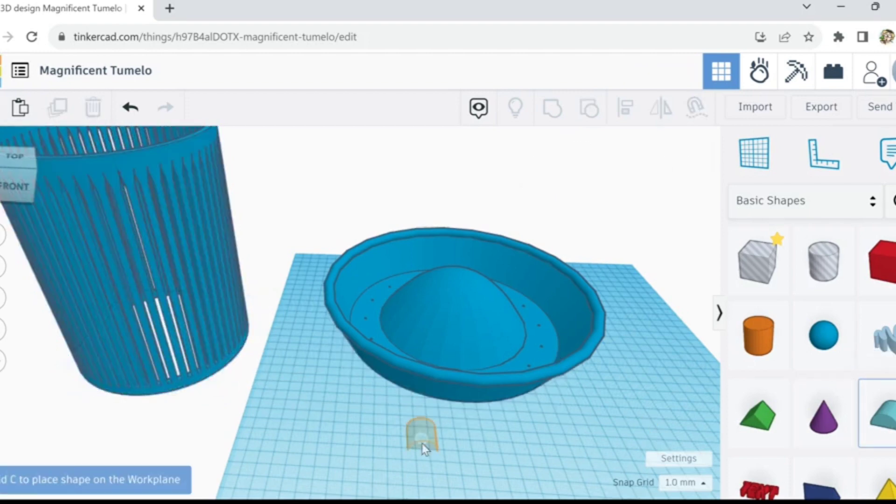
{"action": "left_click", "coordinate": [461, 438]}
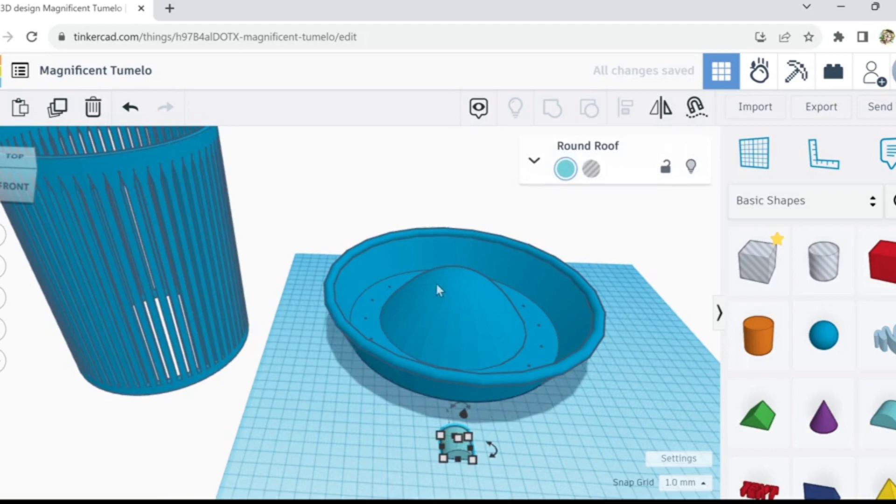
{"action": "left_click", "coordinate": [437, 259]}
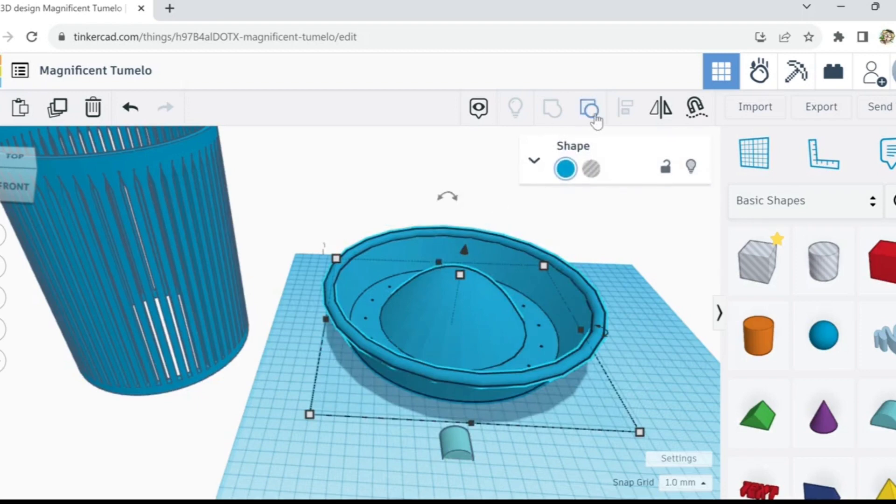
{"action": "left_click", "coordinate": [595, 117]}
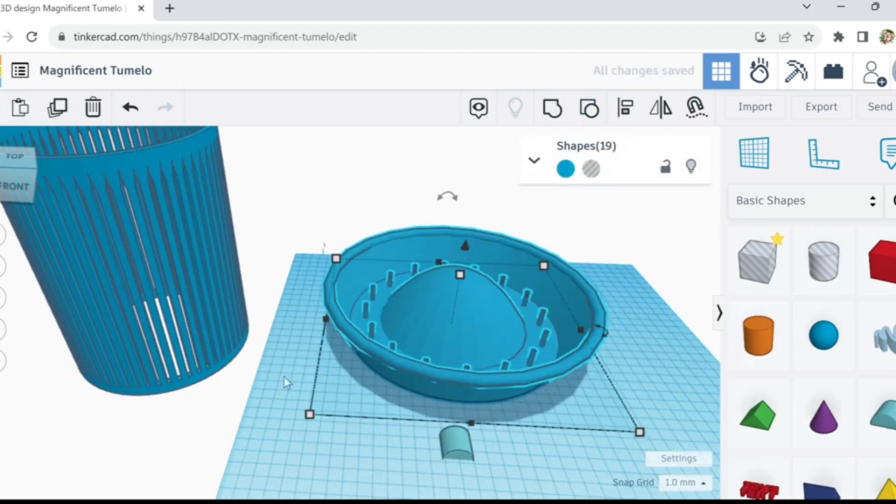
{"action": "left_click", "coordinate": [274, 391]}
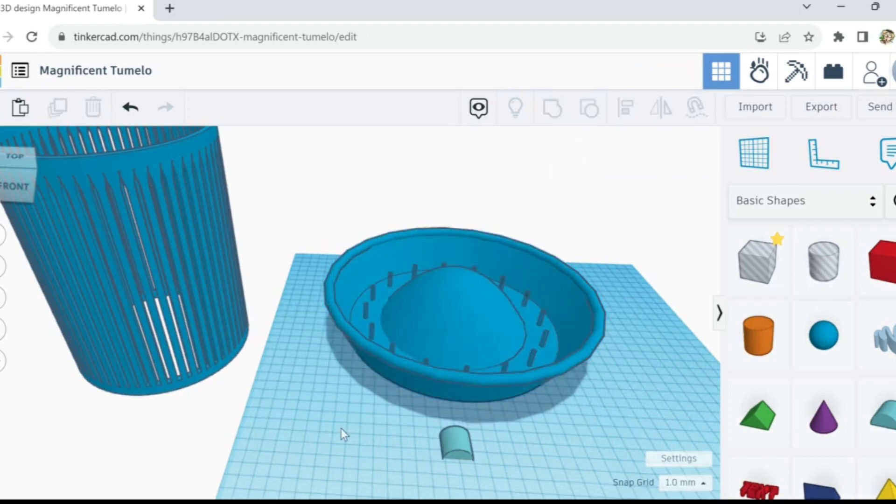
Step: Move the Round Roof against the bowl's front wall and stretch its height to 30 mm
{"action": "left_click", "coordinate": [458, 443]}
{"action": "left_click", "coordinate": [458, 439]}
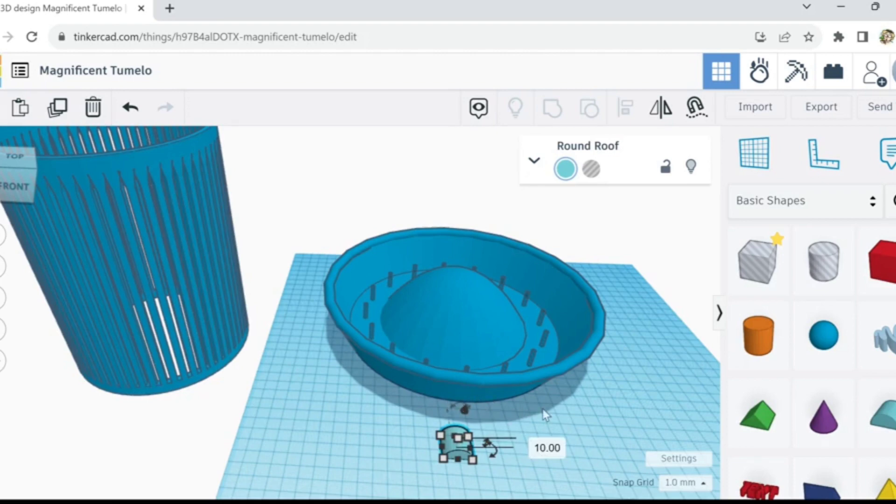
{"action": "scroll", "coordinate": [545, 414], "scroll_direction": "up", "scroll_amount": 5}
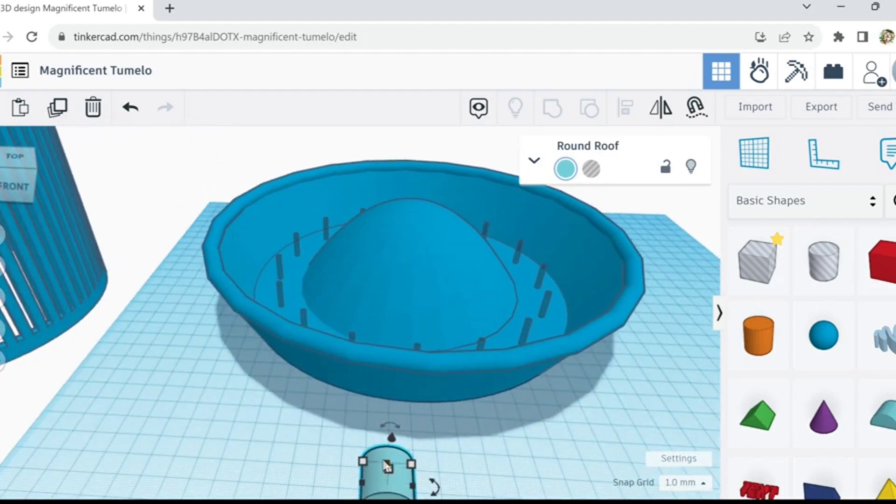
{"action": "left_click_drag", "start_coordinate": [387, 465], "coordinate": [419, 414]}
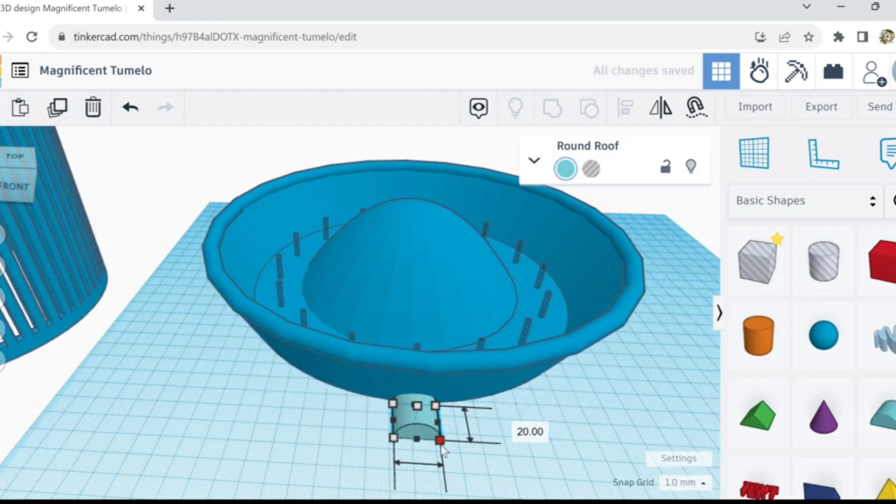
{"action": "left_click_drag", "start_coordinate": [441, 445], "coordinate": [437, 440]}
{"action": "left_click_drag", "start_coordinate": [418, 407], "coordinate": [423, 372]}
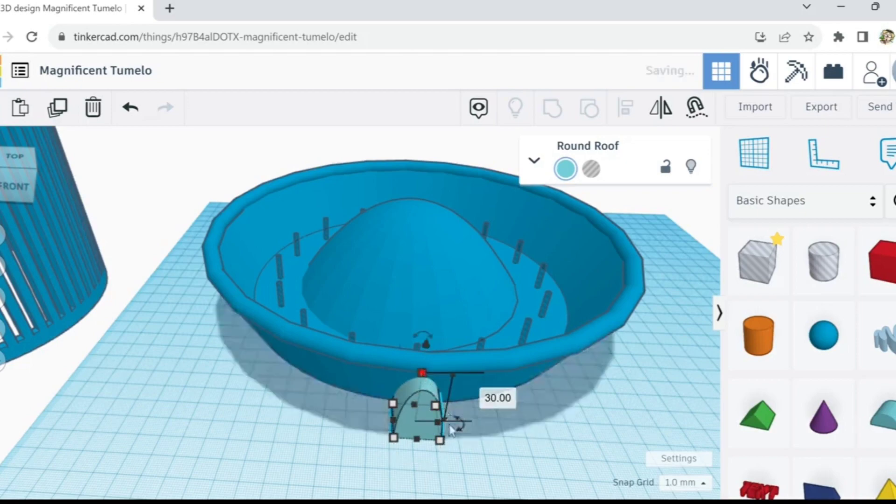
Step: Widen the Round Roof arch at the bowl's front wall, keeping its height at 30 mm
{"action": "right_click_drag", "start_coordinate": [495, 461], "coordinate": [483, 426]}
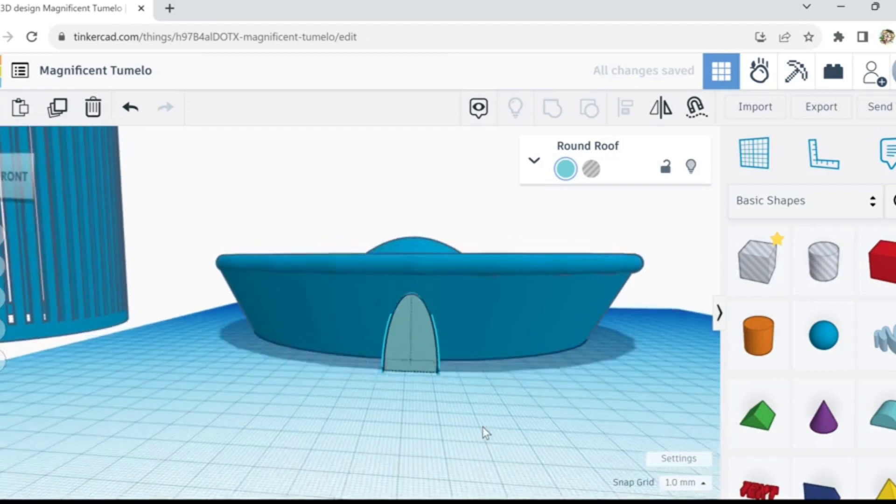
{"action": "left_click", "coordinate": [428, 365]}
{"action": "left_click_drag", "start_coordinate": [438, 383], "coordinate": [470, 387]}
{"action": "left_click_drag", "start_coordinate": [427, 301], "coordinate": [431, 302]}
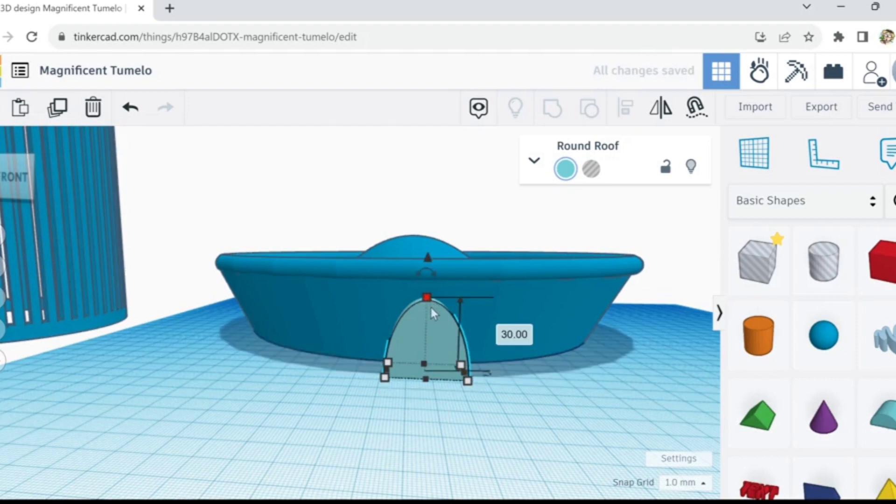
Step: Raise the Round Roof slightly above the workplane and stretch its height to 32 mm
{"action": "key", "text": "ctrl+Up"}
{"action": "key", "text": "ctrl+Up"}
{"action": "key", "text": "ctrl+Up"}
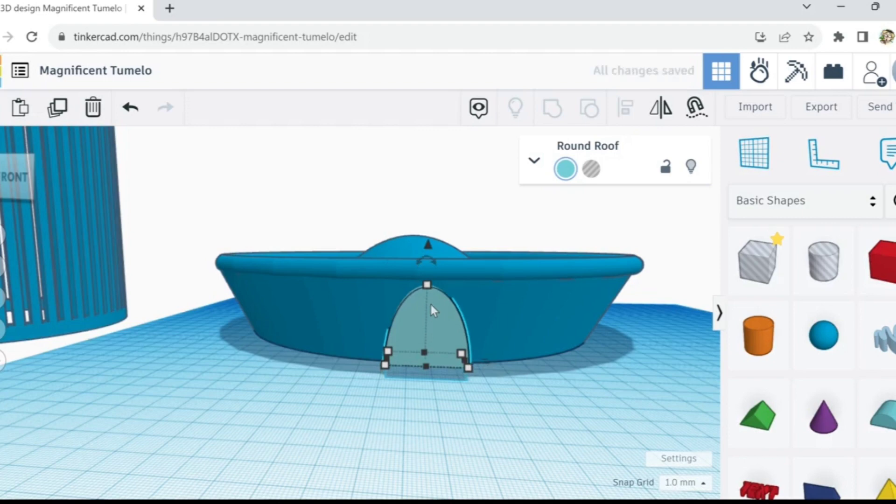
{"action": "left_click_drag", "start_coordinate": [427, 287], "coordinate": [427, 280]}
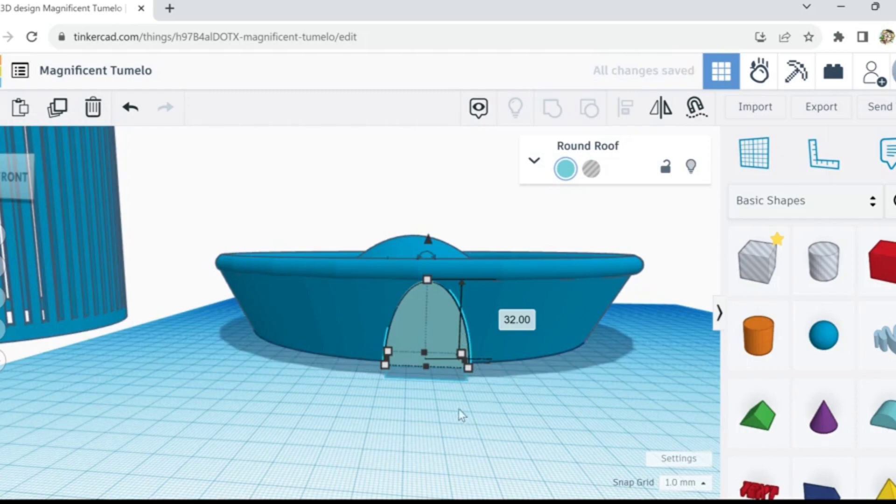
Step: Align the Round Roof with the bowl's centre in the left-to-right direction
{"action": "scroll", "coordinate": [457, 405], "scroll_direction": "up", "scroll_amount": 2}
{"action": "scroll", "coordinate": [456, 402], "scroll_direction": "up", "scroll_amount": 3}
{"action": "right_click_drag", "start_coordinate": [393, 396], "coordinate": [440, 425]}
{"action": "scroll", "coordinate": [418, 385], "scroll_direction": "down", "scroll_amount": 8}
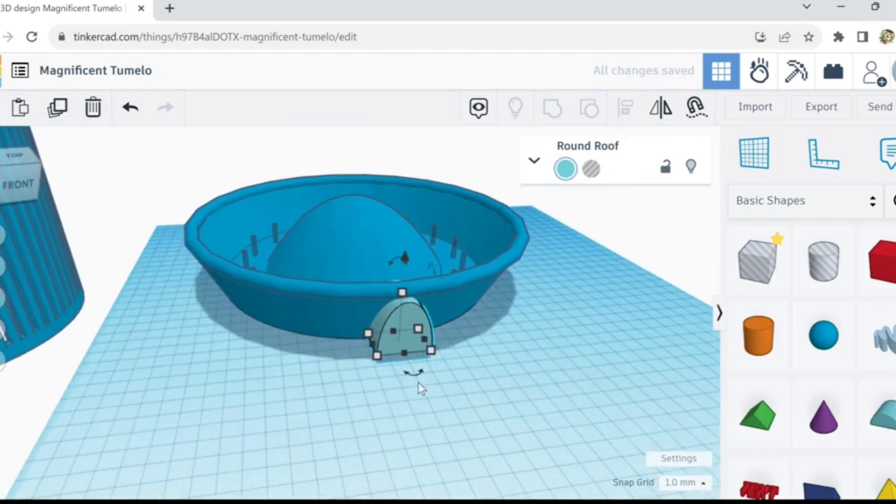
{"action": "right_click_drag", "start_coordinate": [406, 394], "coordinate": [411, 366]}
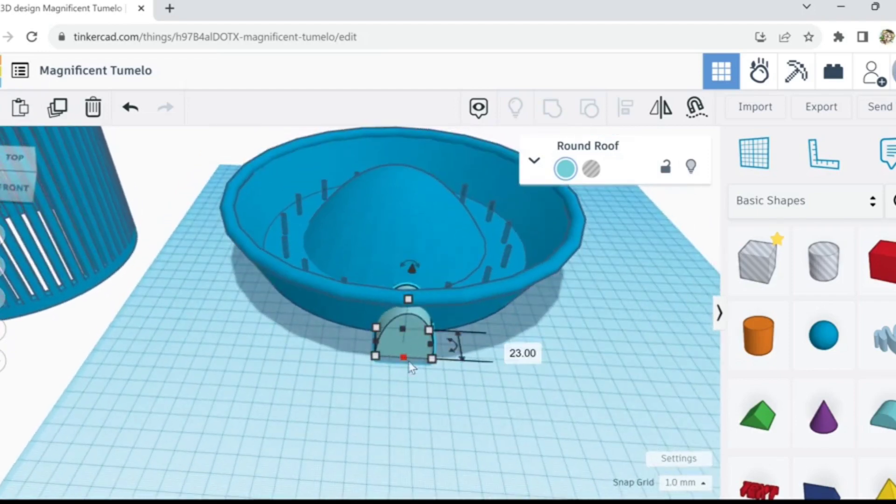
{"action": "left_click", "coordinate": [352, 312], "text": "shift"}
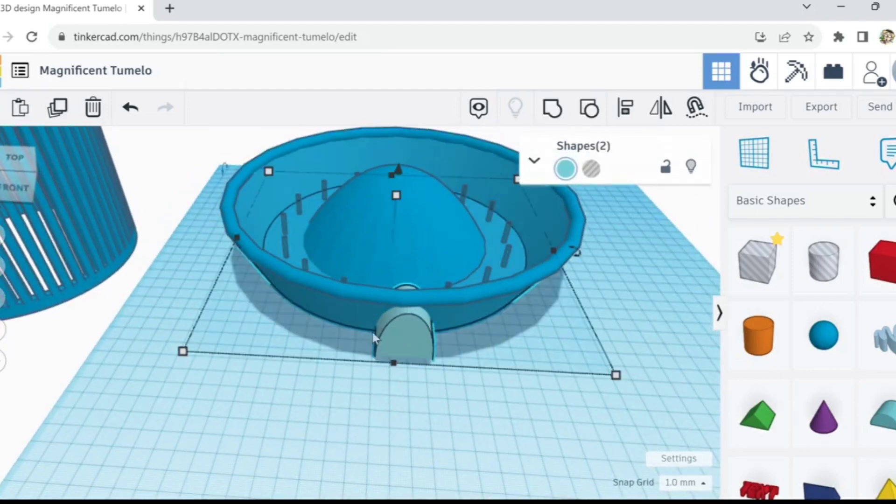
{"action": "left_click", "coordinate": [627, 110]}
{"action": "left_click", "coordinate": [394, 386]}
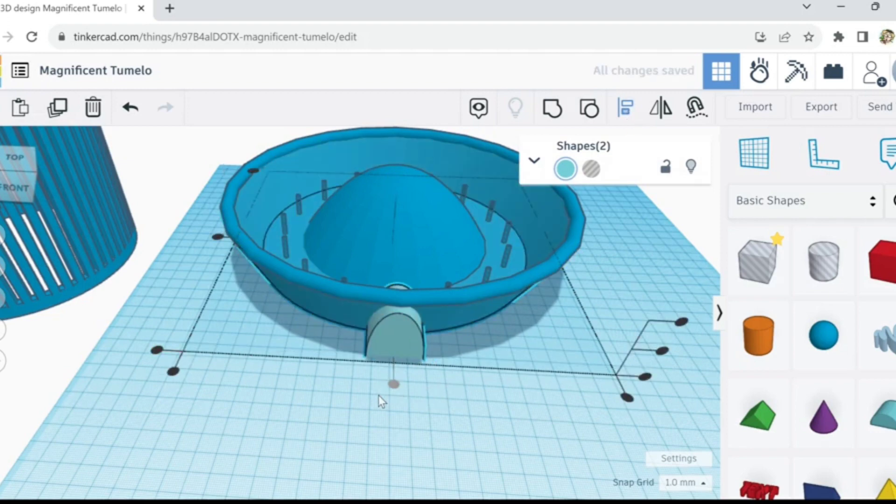
{"action": "left_click", "coordinate": [379, 396]}
Step: Stretch the Round Roof to 261 mm long so it passes through both bowl walls, and nudge it toward the front
{"action": "right_click_drag", "start_coordinate": [359, 414], "coordinate": [374, 425]}
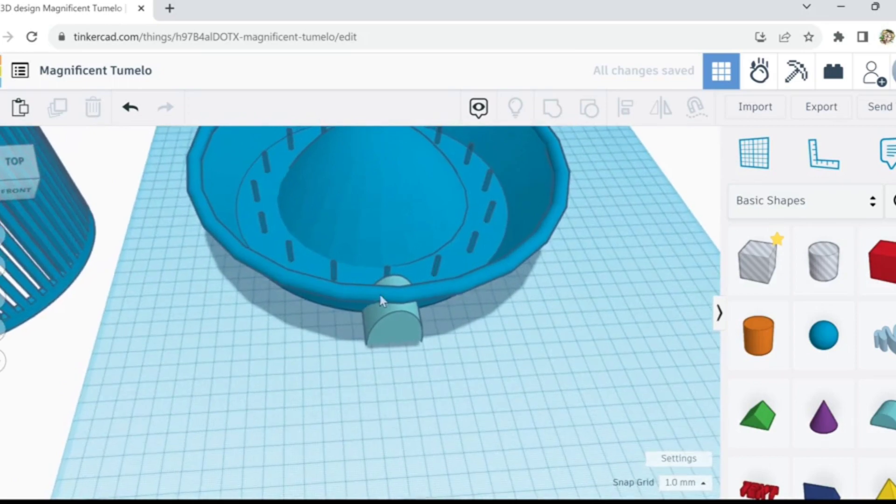
{"action": "right_click_drag", "start_coordinate": [309, 373], "coordinate": [376, 400]}
{"action": "right_click_drag", "start_coordinate": [292, 408], "coordinate": [450, 427]}
{"action": "left_click", "coordinate": [426, 309]}
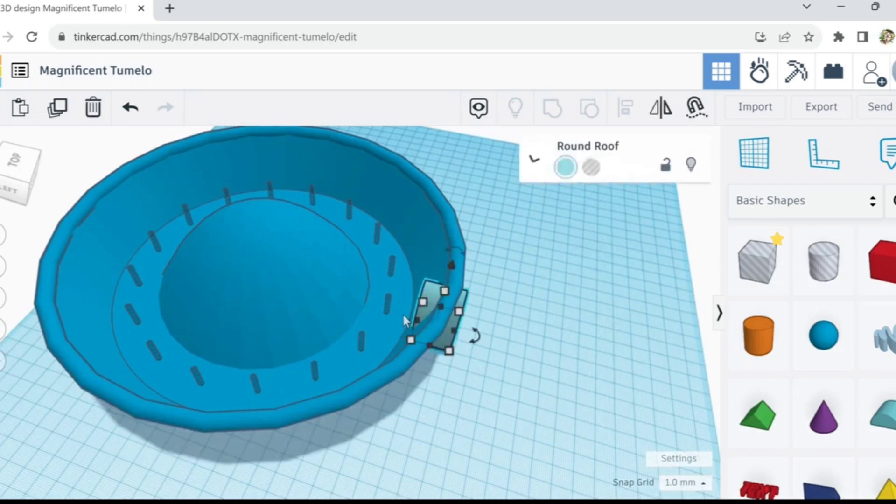
{"action": "left_click_drag", "start_coordinate": [417, 322], "coordinate": [78, 264]}
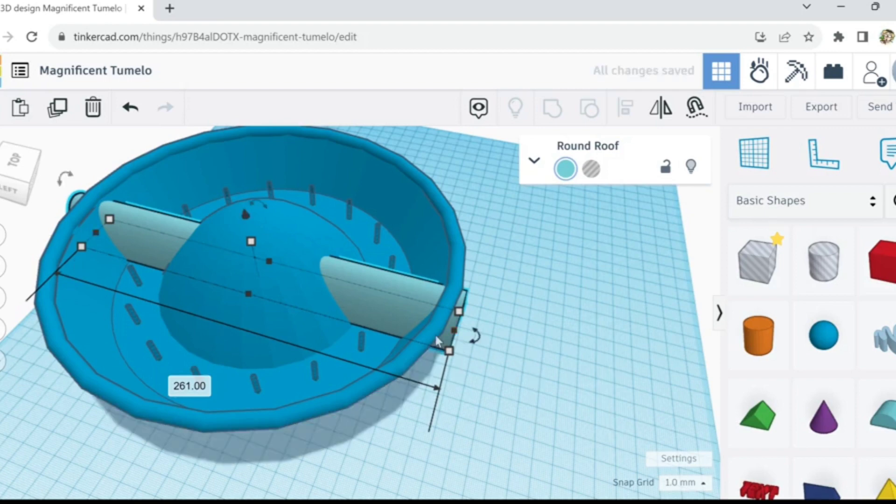
{"action": "key", "text": "Right"}
{"action": "key", "text": "Right"}
Step: Turn the long Round Roof into a hole and duplicate it in place
{"action": "right_click_drag", "start_coordinate": [576, 362], "coordinate": [366, 338]}
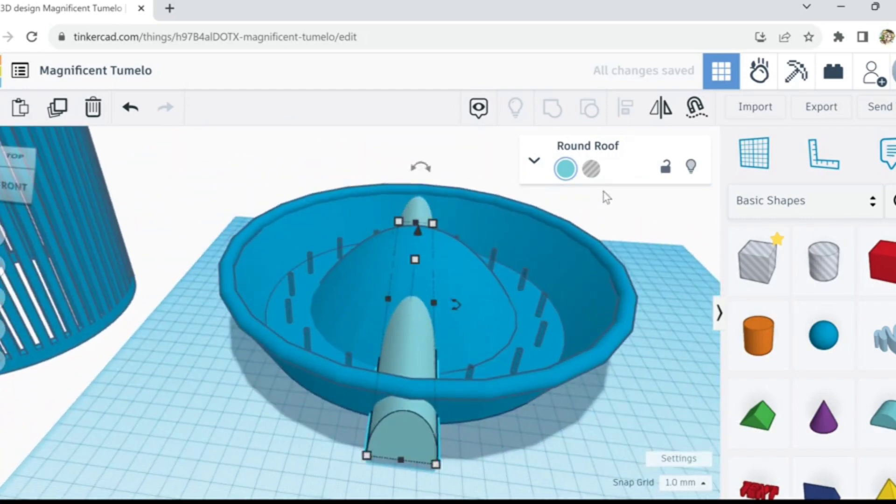
{"action": "left_click", "coordinate": [591, 177]}
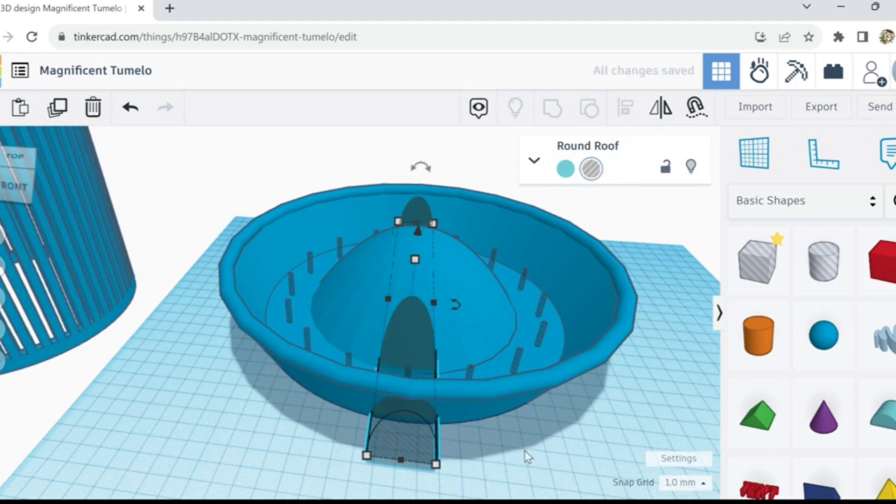
{"action": "left_click", "coordinate": [509, 459]}
{"action": "left_click", "coordinate": [413, 427]}
{"action": "left_click", "coordinate": [57, 107]}
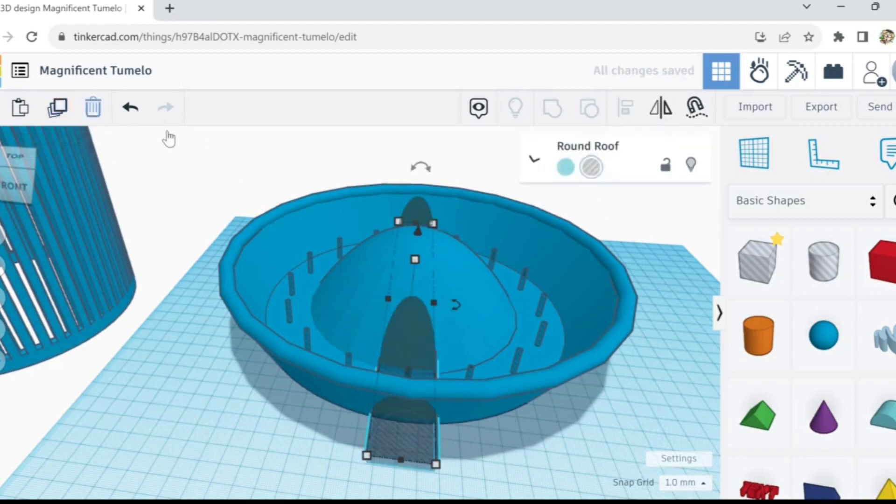
Step: Rotate the duplicated Round Roof hole by 22.5° and repeat the rotated duplication until eight holes surround the bowl
{"action": "mouse_move", "coordinate": [456, 323]}
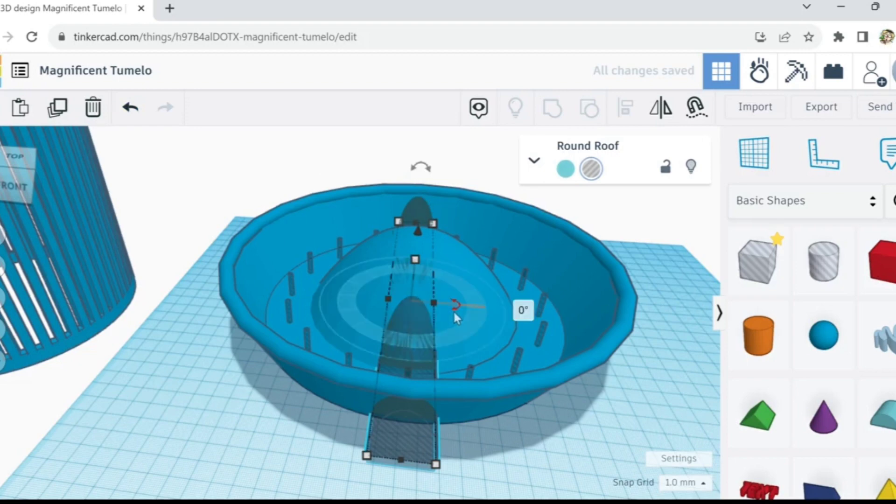
{"action": "left_click_drag", "start_coordinate": [454, 316], "coordinate": [466, 303]}
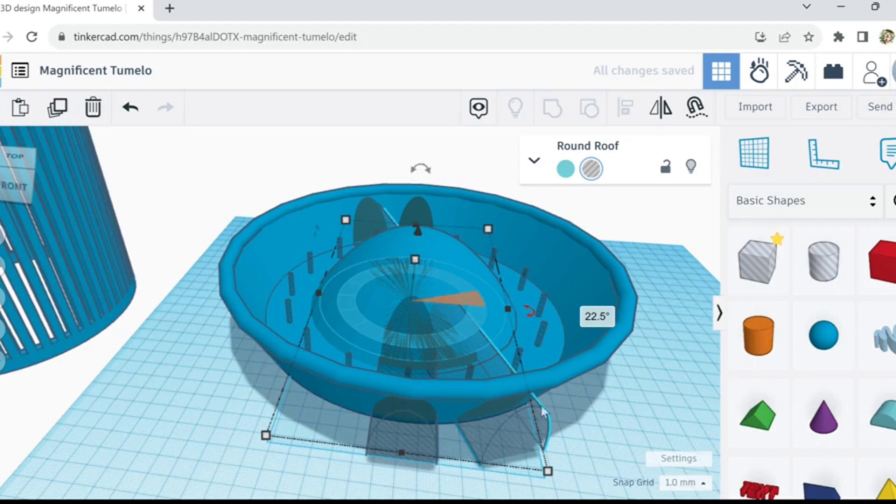
{"action": "left_click", "coordinate": [56, 116]}
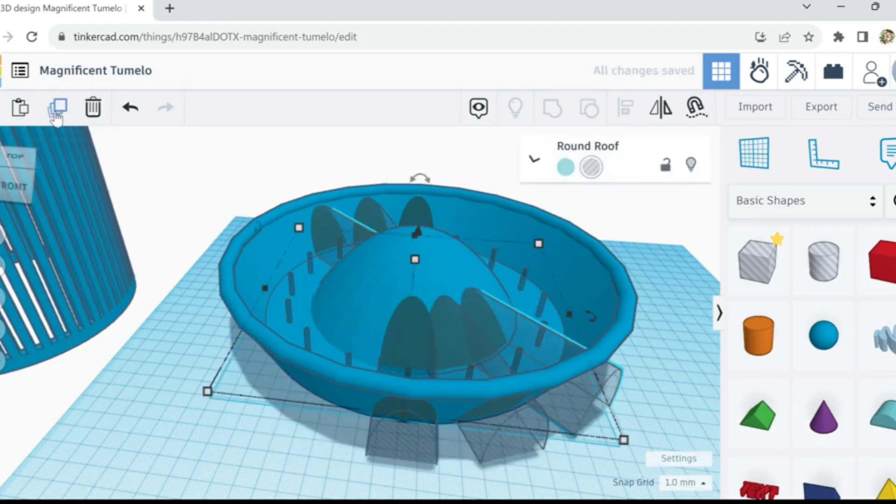
{"action": "left_click", "coordinate": [56, 116]}
{"action": "left_click", "coordinate": [56, 115]}
{"action": "left_click", "coordinate": [56, 116]}
{"action": "left_click", "coordinate": [56, 116]}
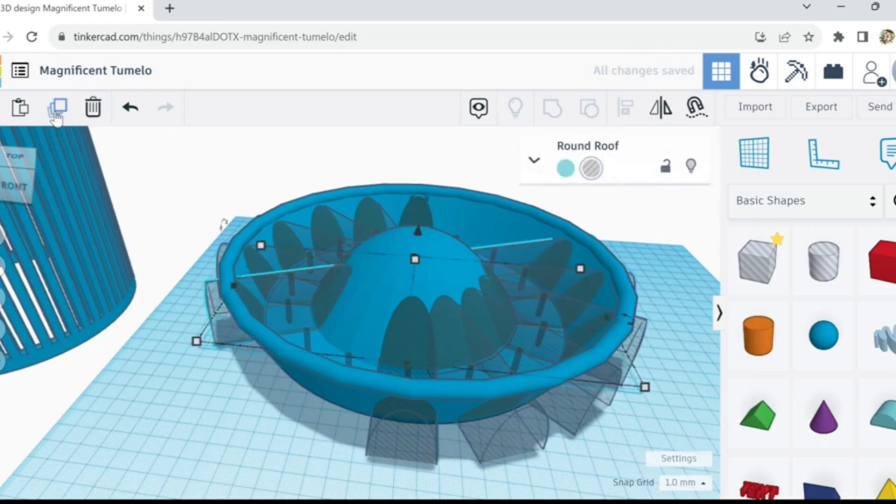
{"action": "left_click", "coordinate": [56, 116]}
{"action": "left_click", "coordinate": [56, 116]}
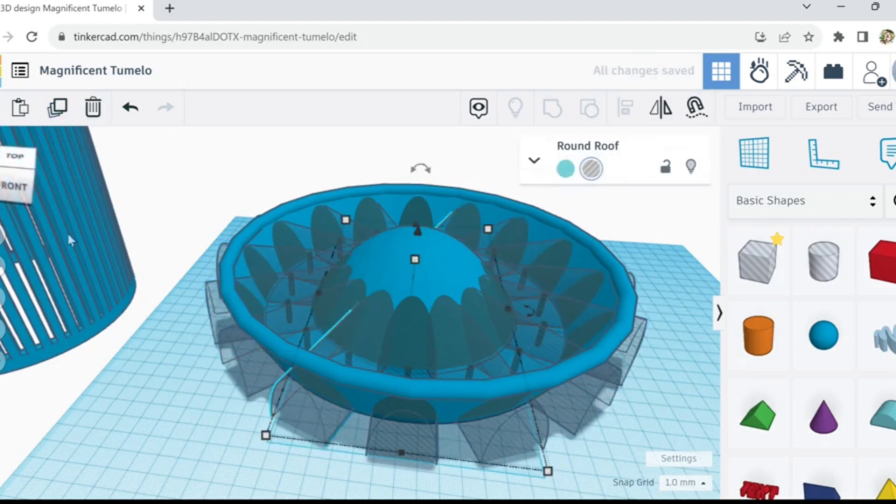
{"action": "left_click_drag", "start_coordinate": [141, 427], "coordinate": [141, 425]}
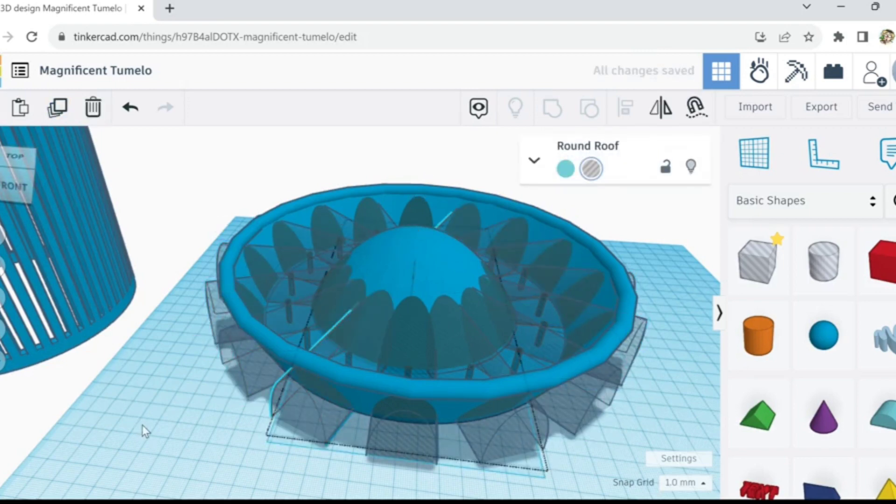
{"action": "mouse_move", "coordinate": [142, 425]}
{"action": "right_mouse_down"}
{"action": "mouse_move", "coordinate": [158, 415]}
{"action": "mouse_move", "coordinate": [158, 433]}
{"action": "mouse_move", "coordinate": [163, 399]}
{"action": "mouse_move", "coordinate": [156, 433]}
{"action": "right_mouse_up"}
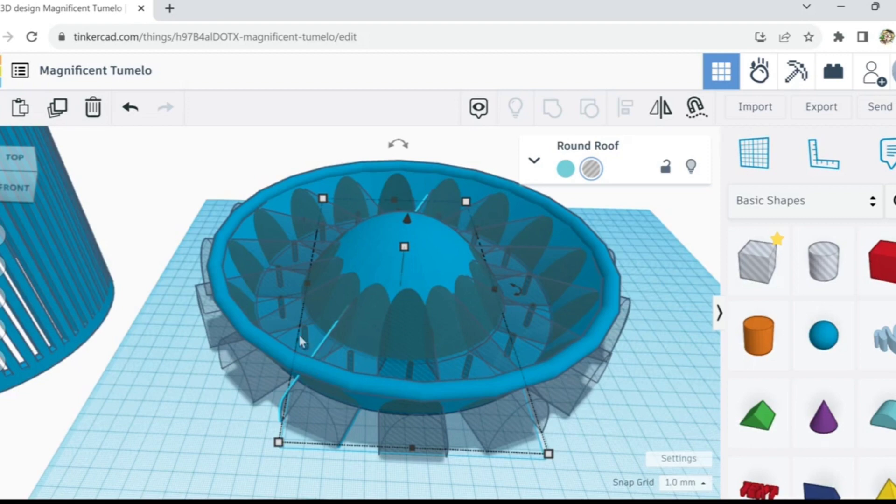
{"action": "right_click_drag", "start_coordinate": [242, 465], "coordinate": [271, 423]}
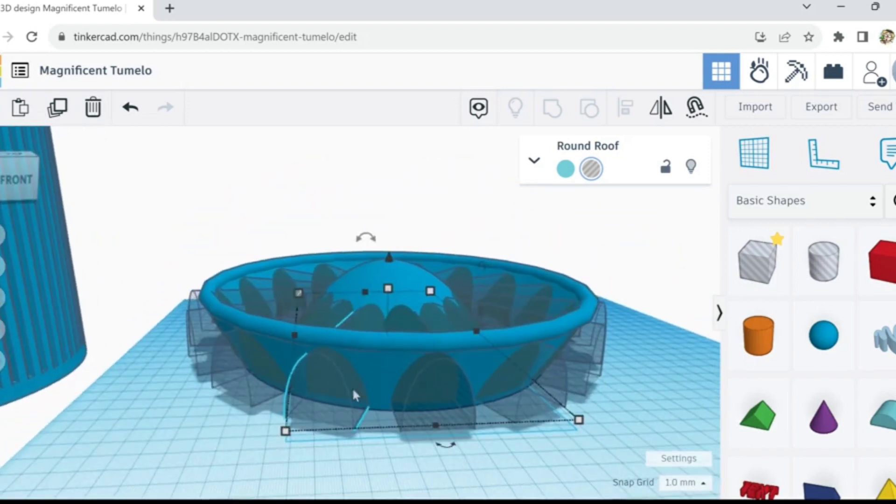
{"action": "left_click", "coordinate": [386, 374], "text": "shift"}
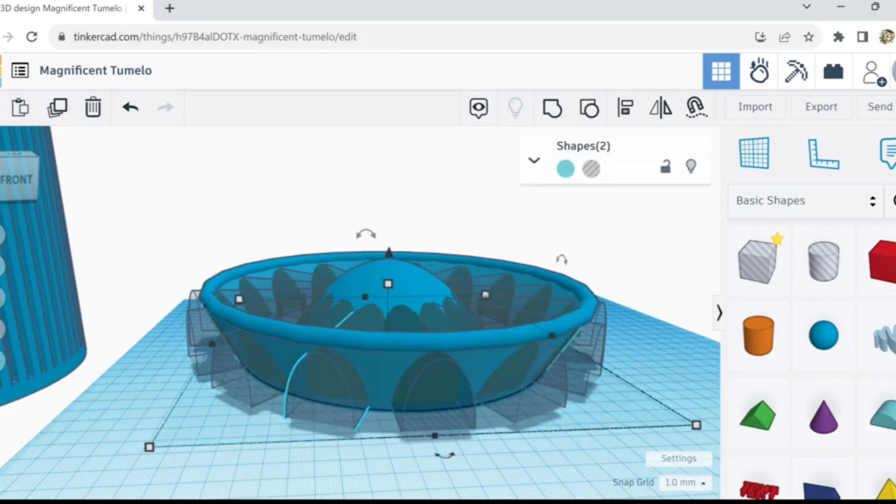
{"action": "left_click", "coordinate": [292, 455]}
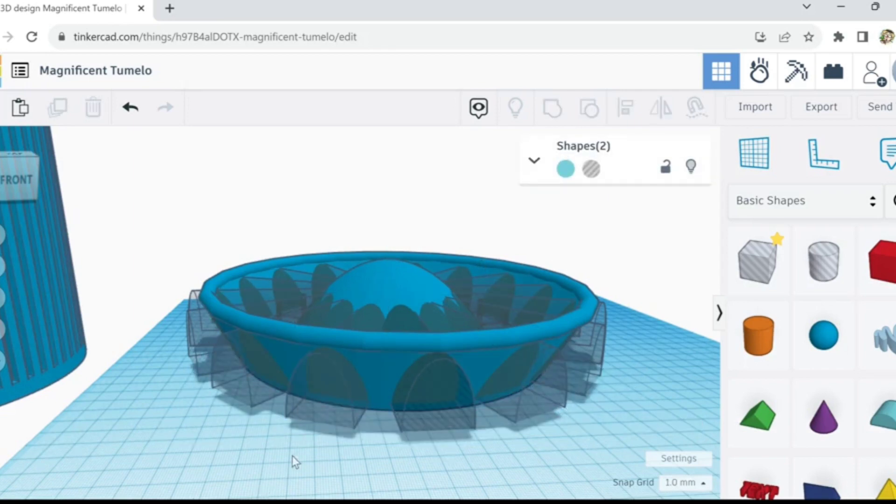
Step: Select the bowl with all eight Round Roof holes and group them to cut arched openings through its walls
{"action": "left_click", "coordinate": [382, 372]}
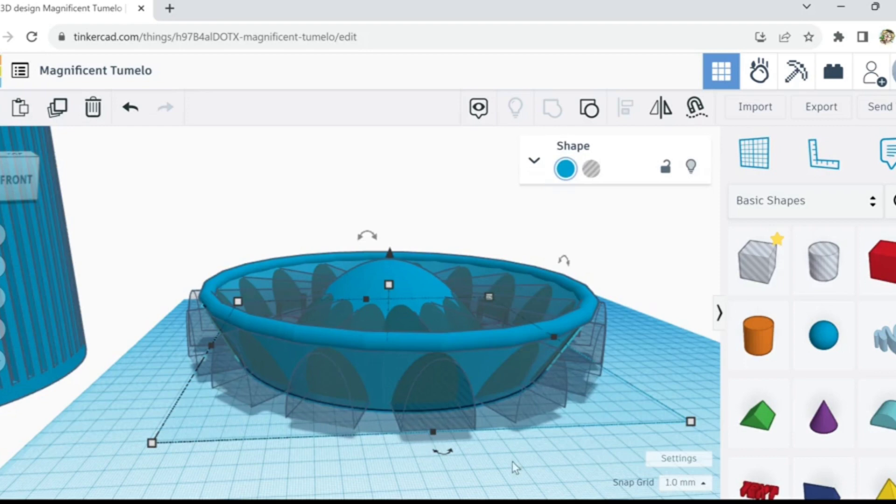
{"action": "right_click_drag", "start_coordinate": [562, 453], "coordinate": [362, 202]}
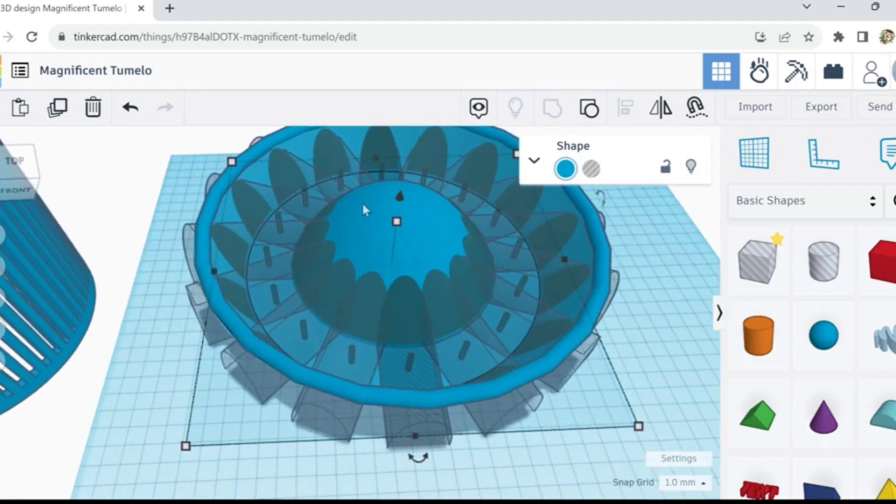
{"action": "left_click", "coordinate": [346, 161], "text": "shift"}
{"action": "left_click", "coordinate": [396, 145], "text": "shift"}
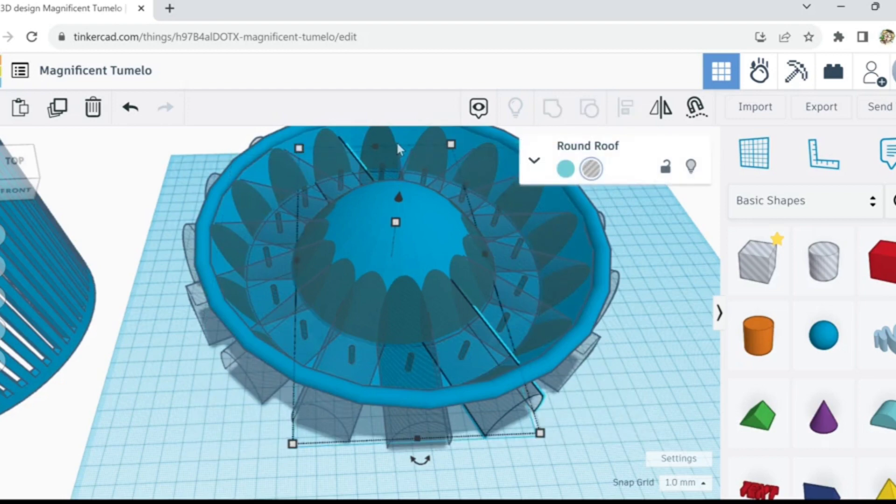
{"action": "left_click", "coordinate": [401, 137], "text": "shift"}
{"action": "left_click", "coordinate": [376, 142], "text": "shift"}
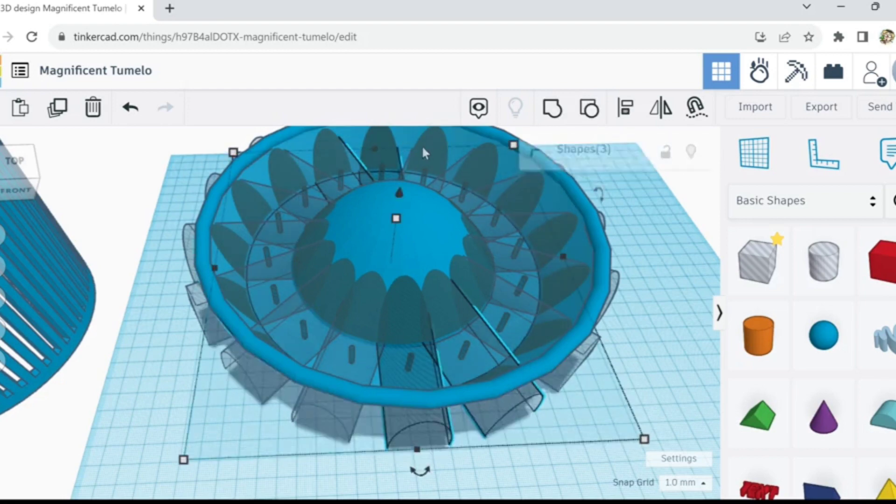
{"action": "left_click", "coordinate": [443, 151], "text": "shift"}
{"action": "left_click", "coordinate": [478, 169], "text": "shift"}
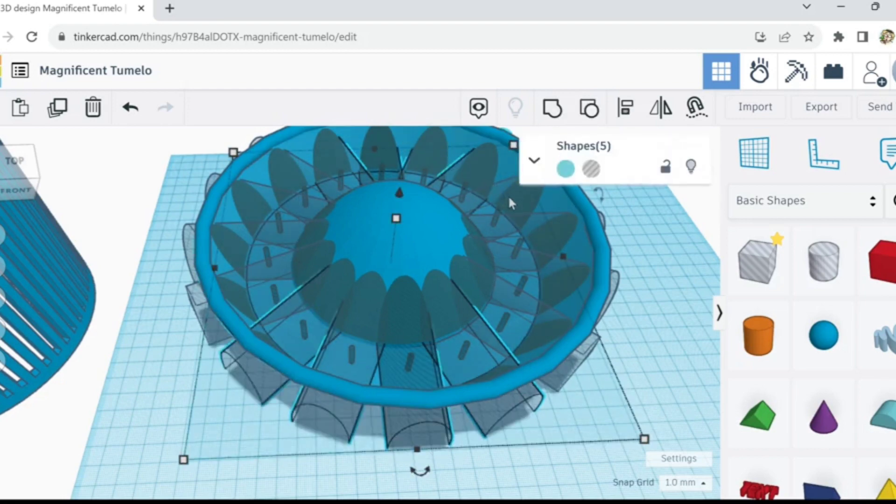
{"action": "left_click", "coordinate": [534, 231], "text": "shift"}
{"action": "left_click", "coordinate": [569, 272], "text": "shift"}
{"action": "left_click", "coordinate": [550, 310], "text": "shift"}
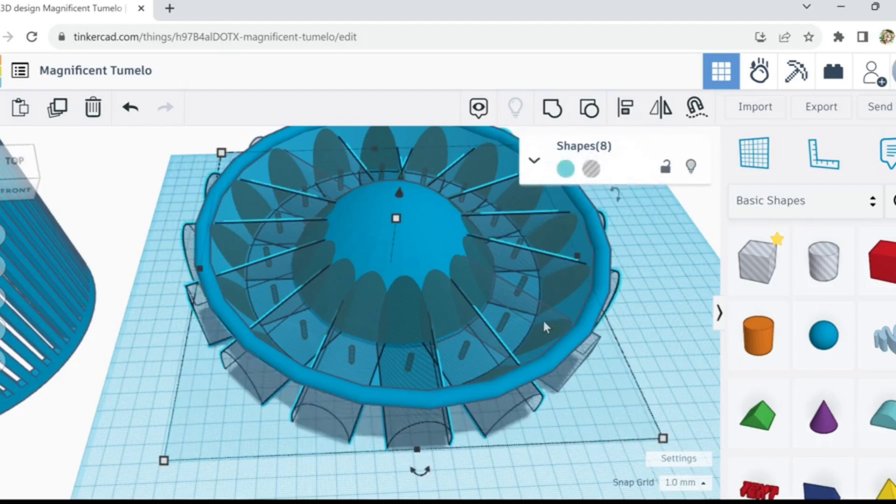
{"action": "left_click", "coordinate": [474, 343], "text": "shift"}
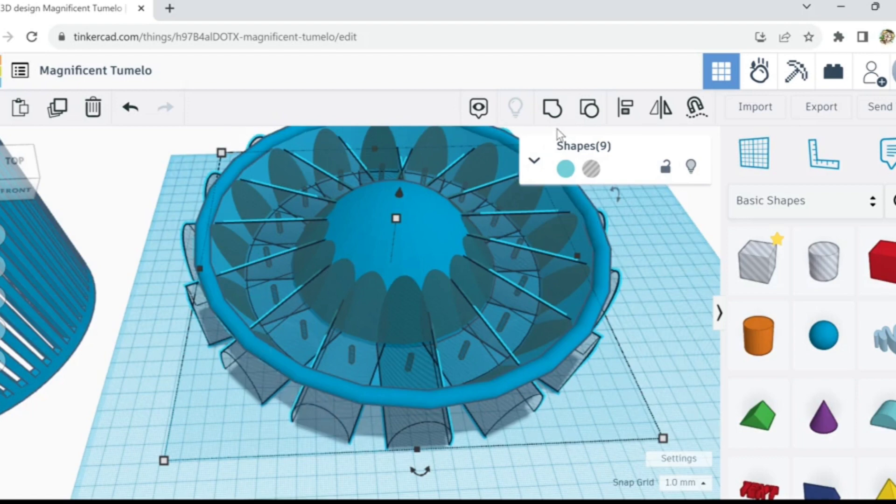
{"action": "left_click", "coordinate": [554, 109]}
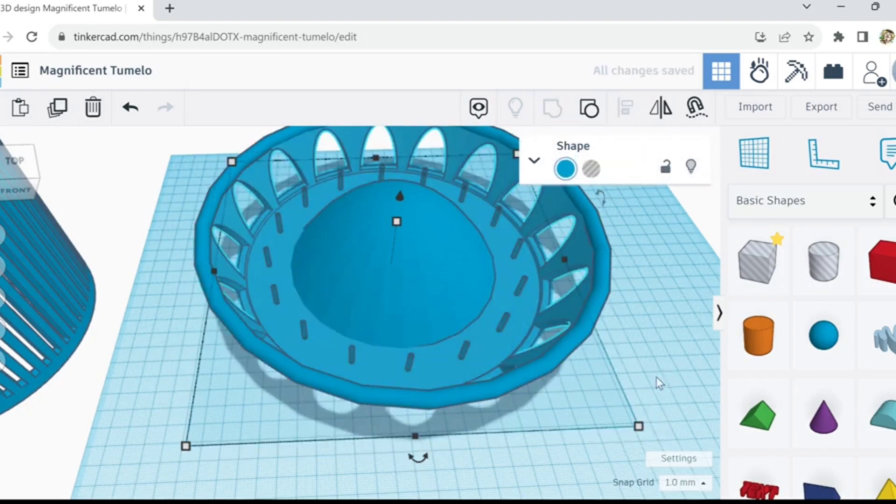
Step: Select the whole arched bowl together with the small shapes in its ring and group them into one object
{"action": "mouse_move", "coordinate": [656, 377]}
{"action": "right_mouse_down"}
{"action": "mouse_move", "coordinate": [631, 330]}
{"action": "mouse_move", "coordinate": [626, 293]}
{"action": "mouse_move", "coordinate": [629, 346]}
{"action": "mouse_move", "coordinate": [646, 377]}
{"action": "right_mouse_up"}
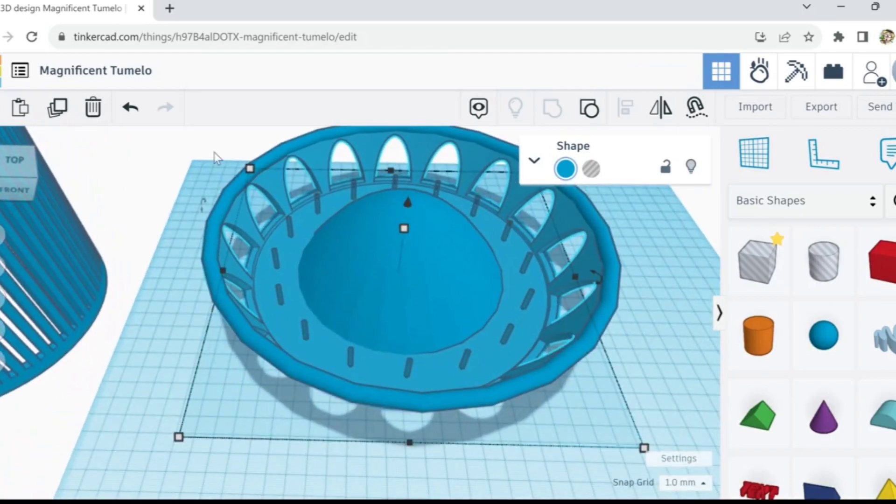
{"action": "right_click_drag", "start_coordinate": [279, 452], "coordinate": [267, 384]}
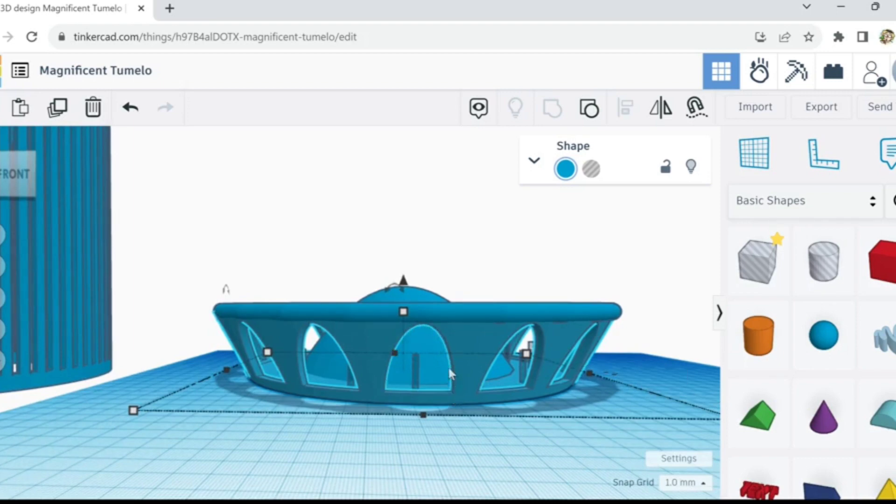
{"action": "right_click_drag", "start_coordinate": [142, 358], "coordinate": [180, 411]}
{"action": "left_click_drag", "start_coordinate": [208, 158], "coordinate": [577, 441]}
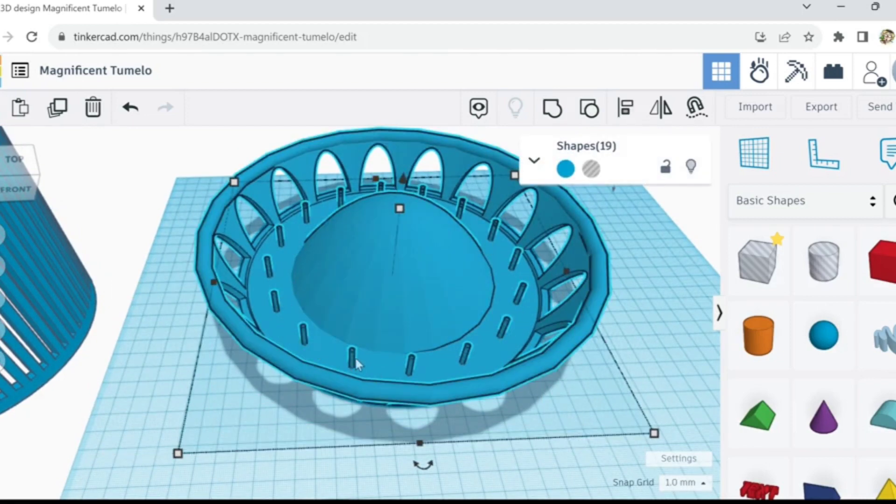
{"action": "left_click", "coordinate": [559, 120]}
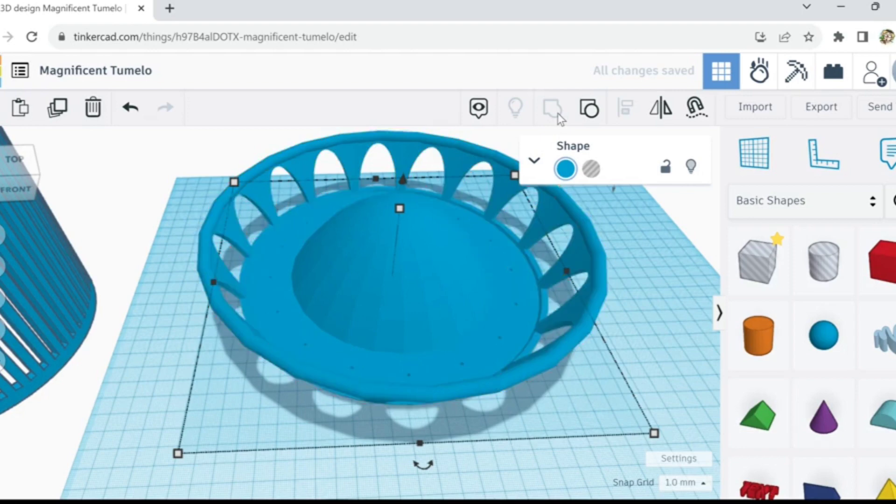
Step: Try placing the slatted basket on the bowl and move it back off beside the workplane
{"action": "scroll", "coordinate": [625, 312], "scroll_direction": "down", "scroll_amount": 5}
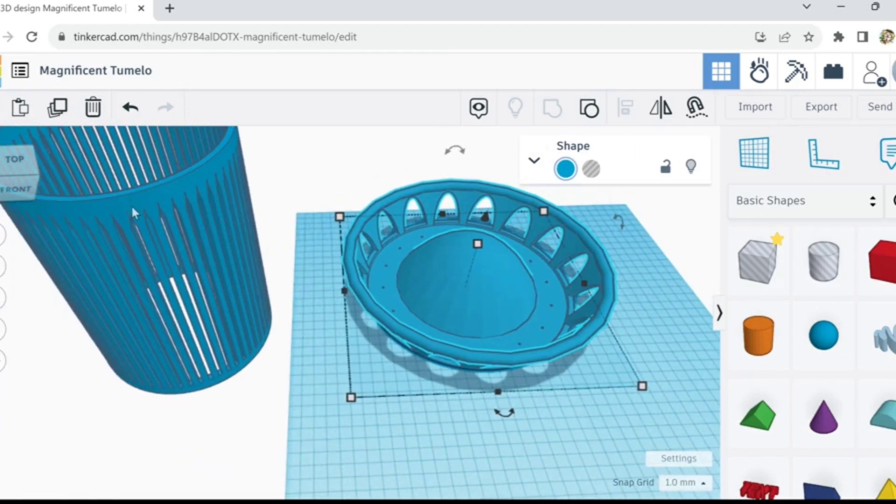
{"action": "left_click_drag", "start_coordinate": [132, 212], "coordinate": [601, 167]}
{"action": "right_click_drag", "start_coordinate": [630, 364], "coordinate": [552, 357]}
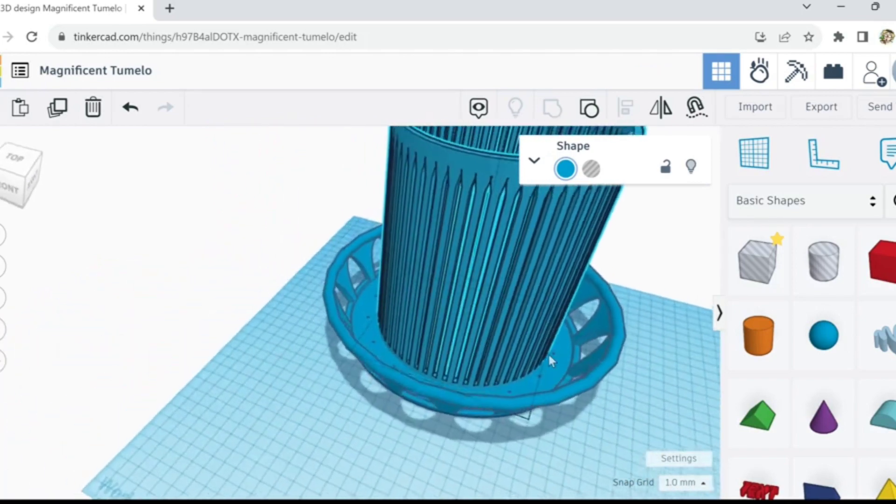
{"action": "left_click", "coordinate": [545, 354]}
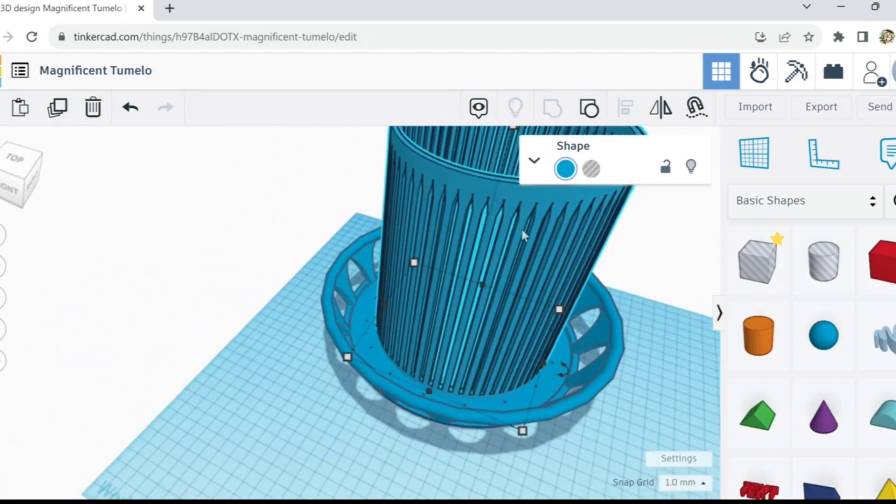
{"action": "left_click_drag", "start_coordinate": [487, 183], "coordinate": [94, 190]}
{"action": "right_click_drag", "start_coordinate": [572, 443], "coordinate": [603, 444]}
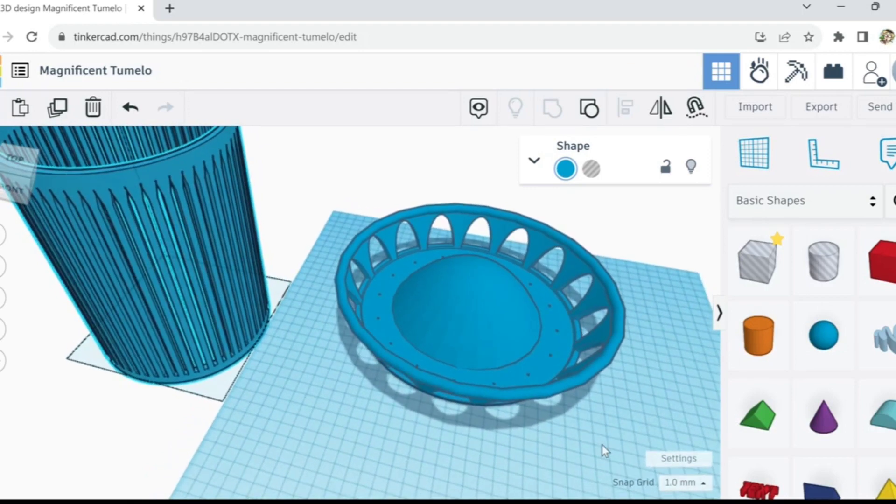
Step: Shift the bowl slightly toward the front and place the slatted basket over its dome
{"action": "right_click_drag", "start_coordinate": [602, 444], "coordinate": [607, 451]}
{"action": "left_click_drag", "start_coordinate": [468, 305], "coordinate": [470, 337]}
{"action": "left_click_drag", "start_coordinate": [156, 209], "coordinate": [669, 245]}
Step: Select the basket and the bowl and align their centres in both horizontal directions
{"action": "left_click_drag", "start_coordinate": [330, 251], "coordinate": [492, 337]}
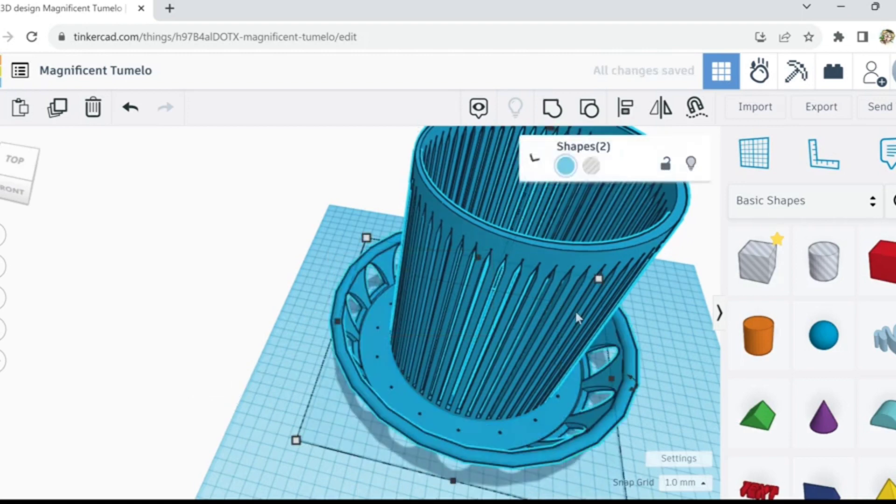
{"action": "scroll", "coordinate": [519, 377], "scroll_direction": "down", "scroll_amount": 1}
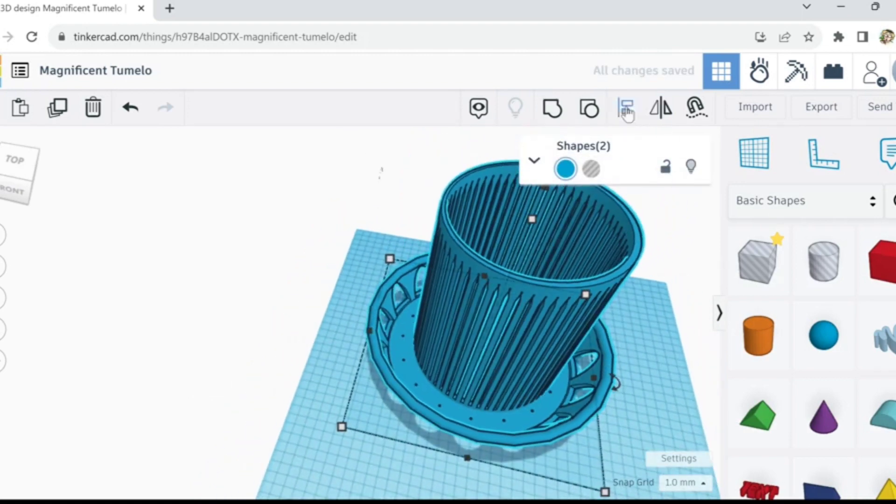
{"action": "left_click", "coordinate": [625, 107]}
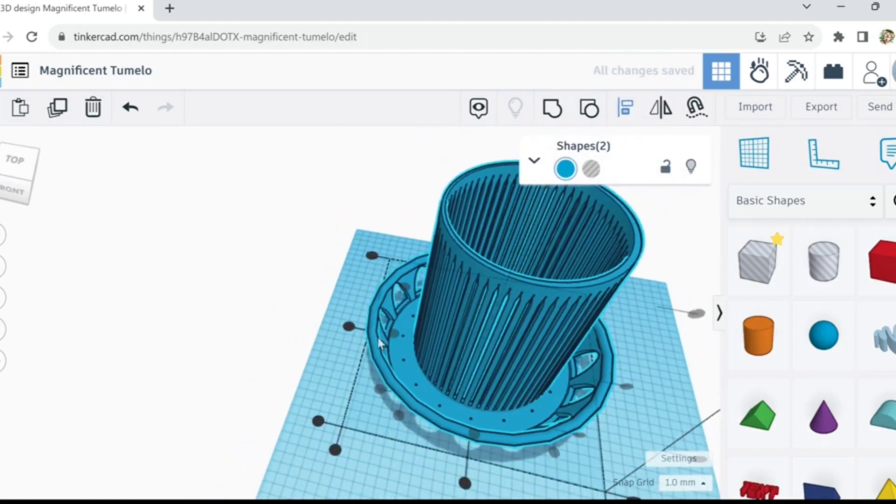
{"action": "left_click", "coordinate": [466, 485]}
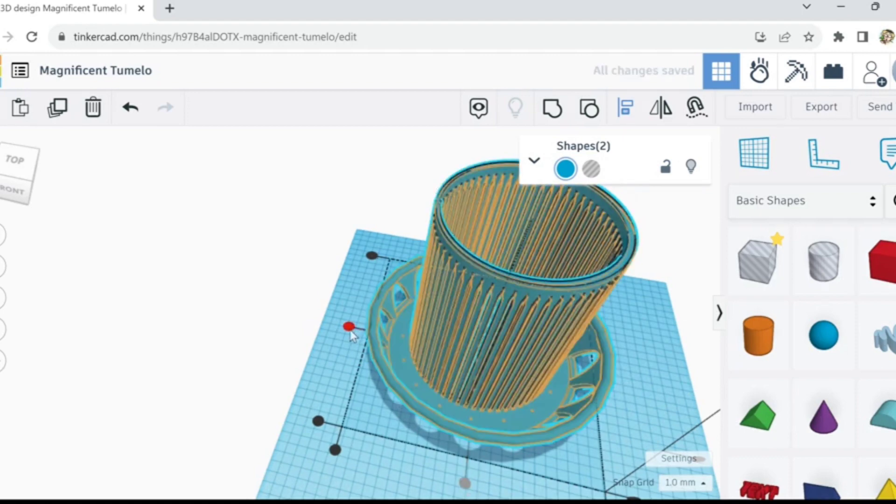
{"action": "left_click", "coordinate": [350, 333]}
{"action": "right_click_drag", "start_coordinate": [310, 293], "coordinate": [402, 390]}
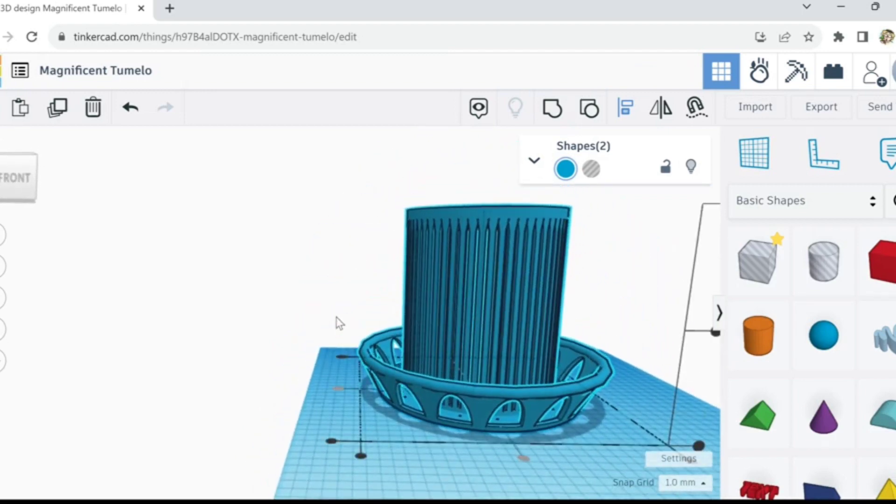
Step: Group the basket and bowl into one object and move it about 94 mm to the left on the workplane
{"action": "left_click_drag", "start_coordinate": [340, 302], "coordinate": [502, 408]}
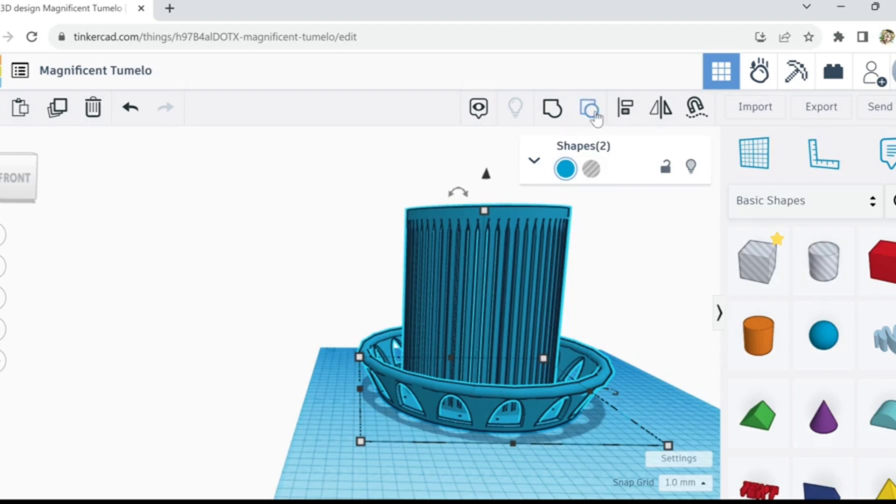
{"action": "left_click", "coordinate": [551, 117]}
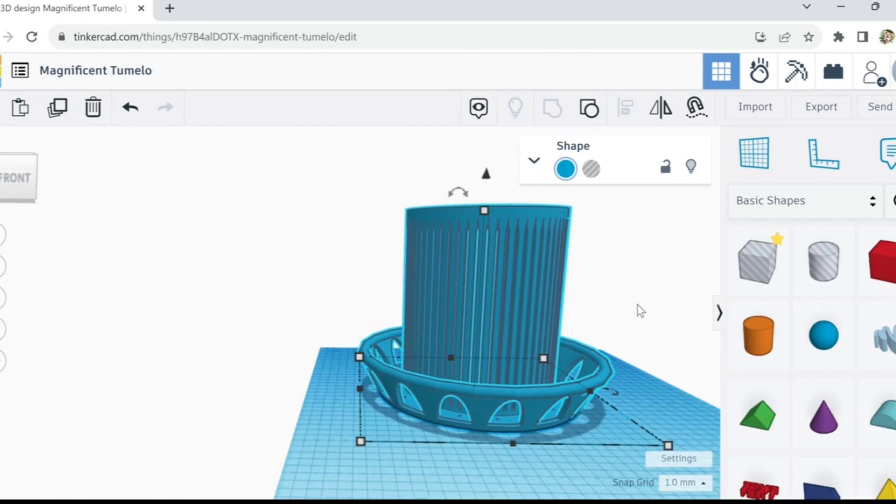
{"action": "left_click", "coordinate": [639, 341]}
{"action": "right_click_drag", "start_coordinate": [637, 346], "coordinate": [512, 433]}
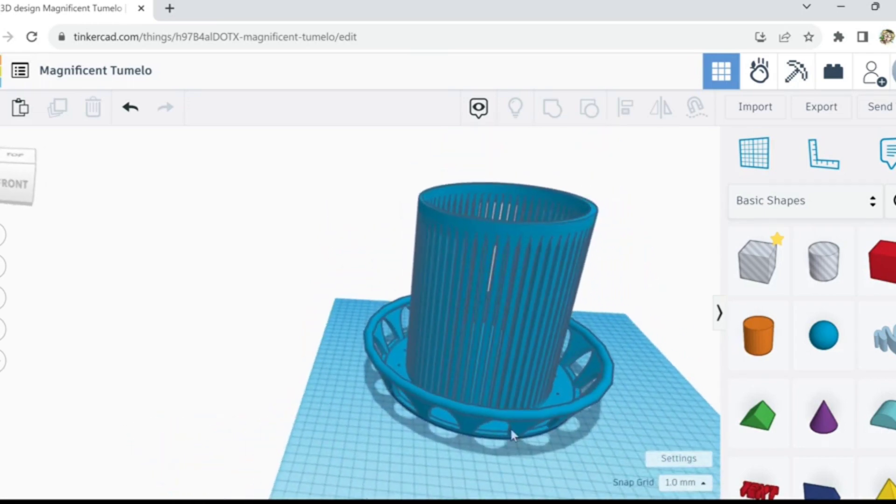
{"action": "left_click_drag", "start_coordinate": [517, 425], "coordinate": [401, 460]}
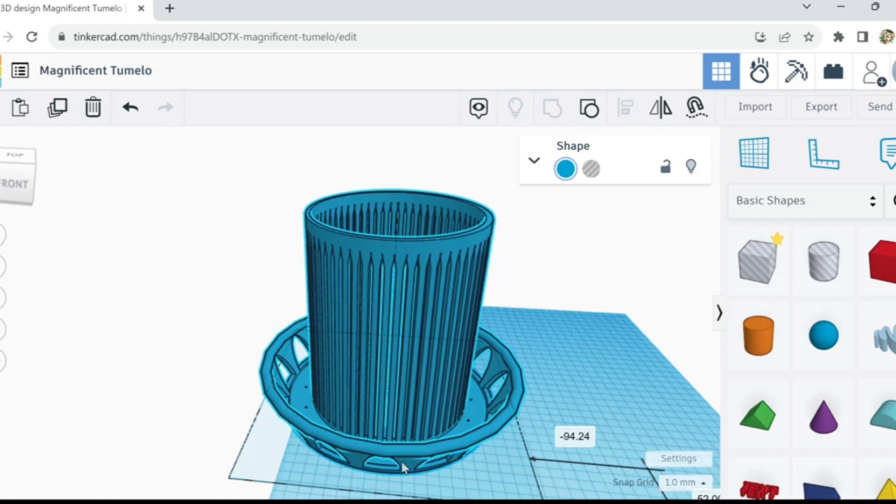
Step: Place a solid cylinder on the workplane and move the combined basket and bowl further left and back
{"action": "left_click_drag", "start_coordinate": [401, 460], "coordinate": [401, 460]}
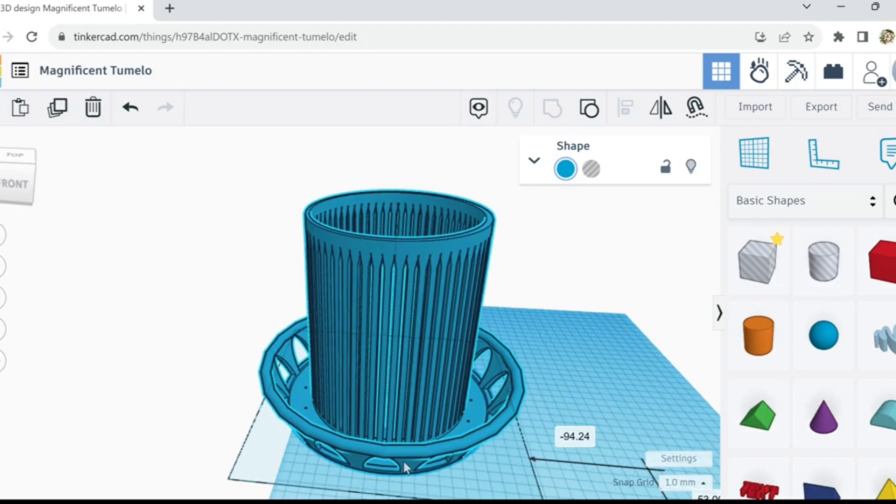
{"action": "left_click", "coordinate": [761, 341]}
{"action": "left_click", "coordinate": [568, 379]}
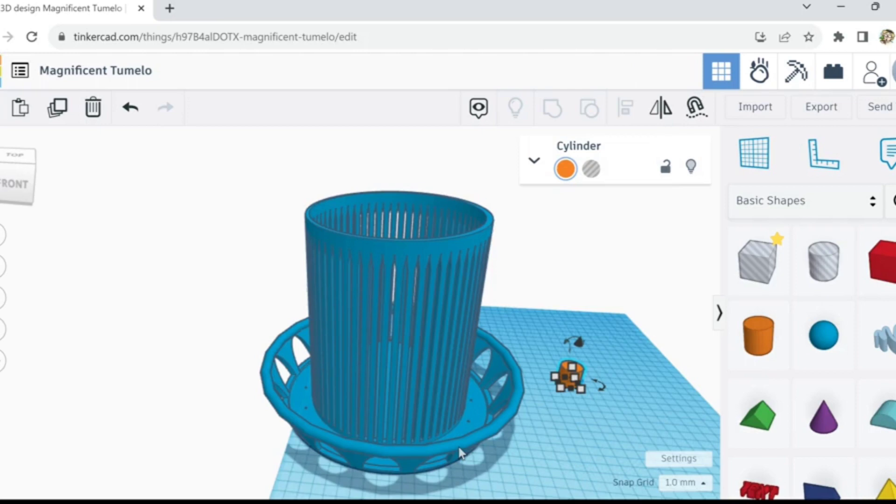
{"action": "left_click_drag", "start_coordinate": [462, 450], "coordinate": [402, 427]}
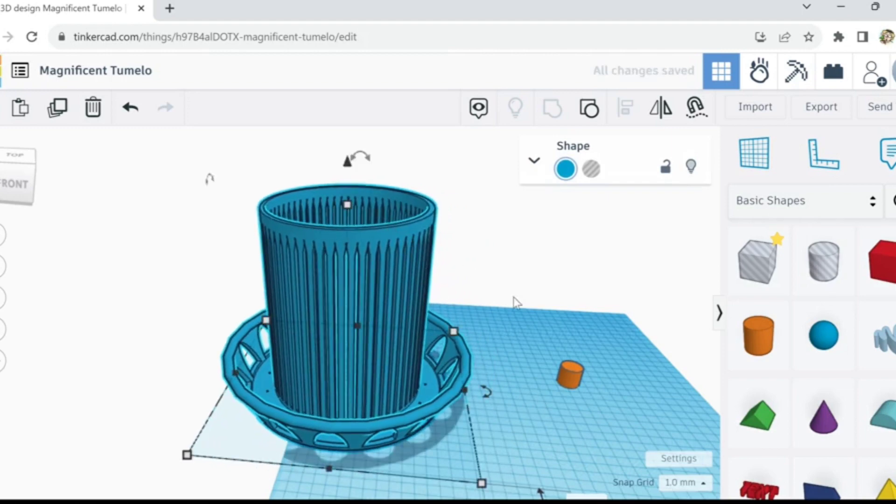
Step: Stretch the orange cylinder into a wide round disc, reduce its height to 5 mm and raise its sides to 64
{"action": "left_click", "coordinate": [570, 390]}
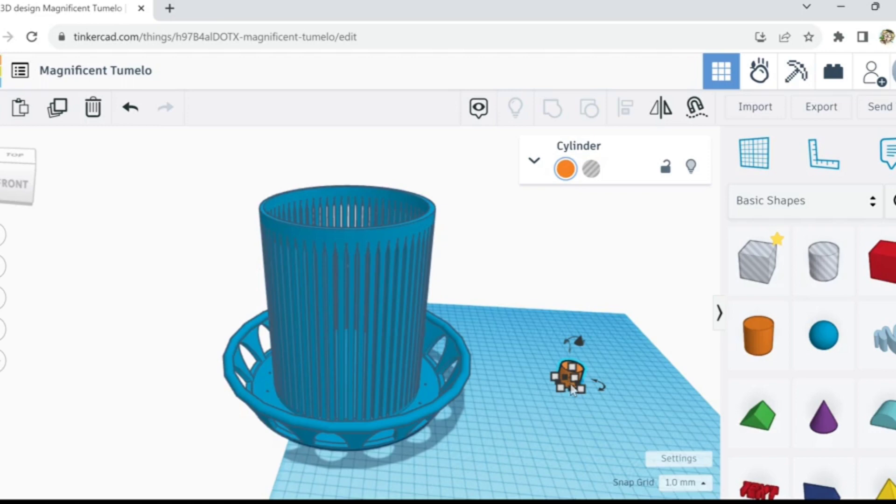
{"action": "mouse_move", "coordinate": [563, 392]}
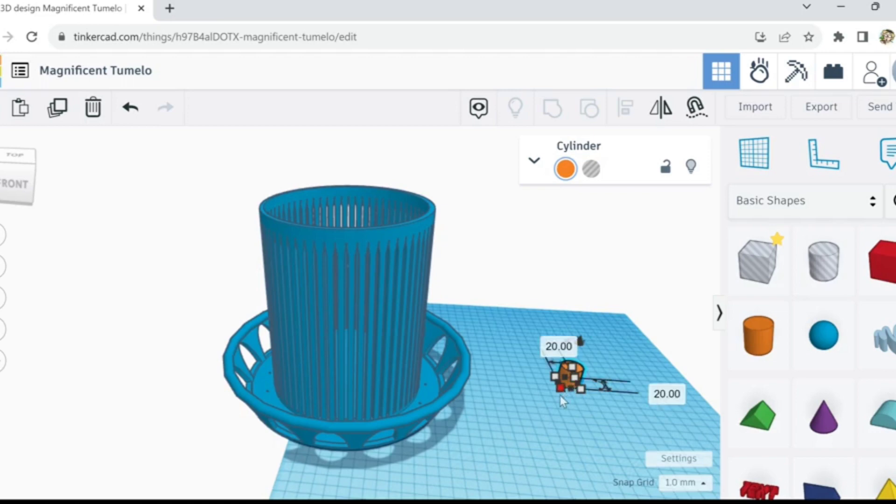
{"action": "left_click_drag", "start_coordinate": [561, 395], "coordinate": [418, 480]}
{"action": "left_click_drag", "start_coordinate": [545, 246], "coordinate": [531, 425]}
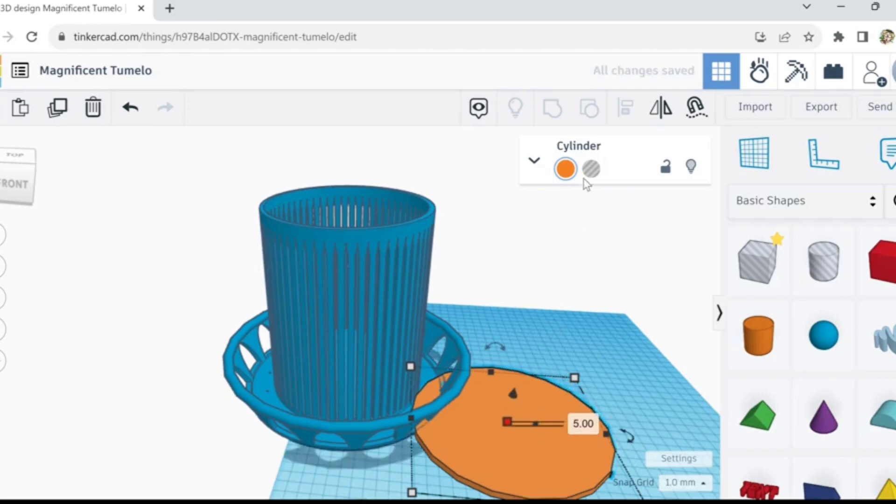
{"action": "left_click", "coordinate": [535, 162]}
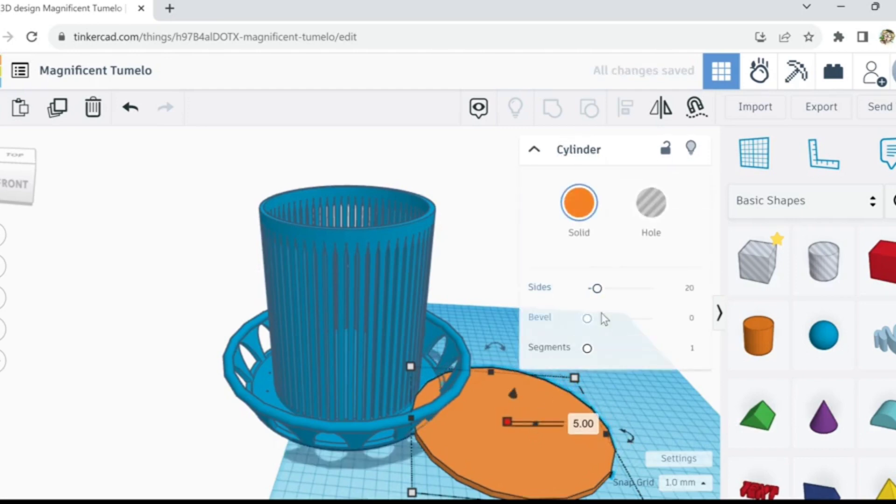
{"action": "left_click_drag", "start_coordinate": [595, 296], "coordinate": [651, 288]}
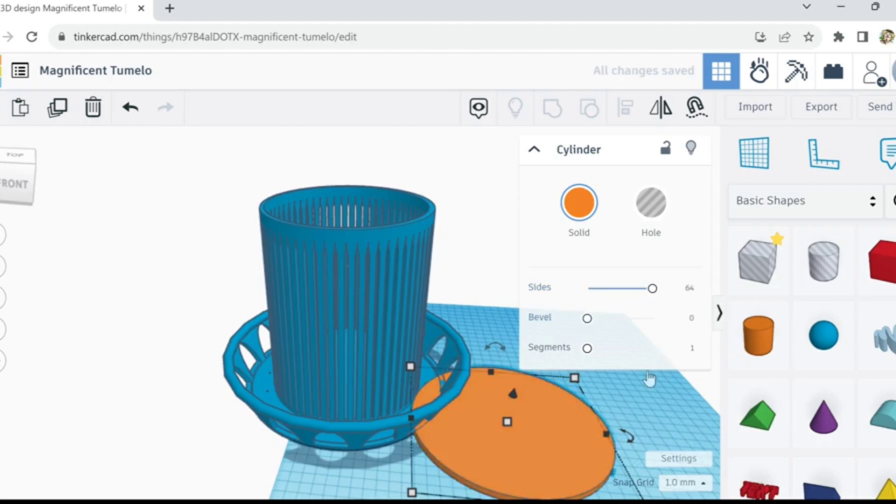
{"action": "left_click", "coordinate": [638, 399]}
Step: Move the orange disc under the slatted basket and raise it up to the basket's top rim
{"action": "left_click_drag", "start_coordinate": [516, 452], "coordinate": [336, 410]}
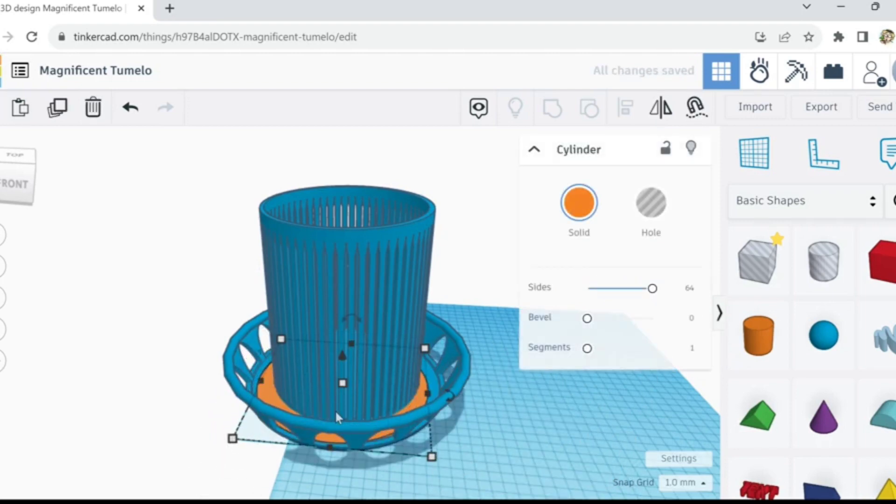
{"action": "key", "text": "ctrl+Up"}
{"action": "key", "text": "ctrl+Up"}
{"action": "key", "text": "ctrl+Up"}
{"action": "key", "text": "ctrl+Up"}
{"action": "key", "text": "ctrl+Up"}
{"action": "key", "text": "ctrl+Up"}
{"action": "key", "text": "ctrl+Up"}
{"action": "key", "text": "ctrl+Up"}
{"action": "key", "text": "ctrl+Up"}
{"action": "key", "text": "ctrl+Up"}
{"action": "key", "text": "ctrl+Up"}
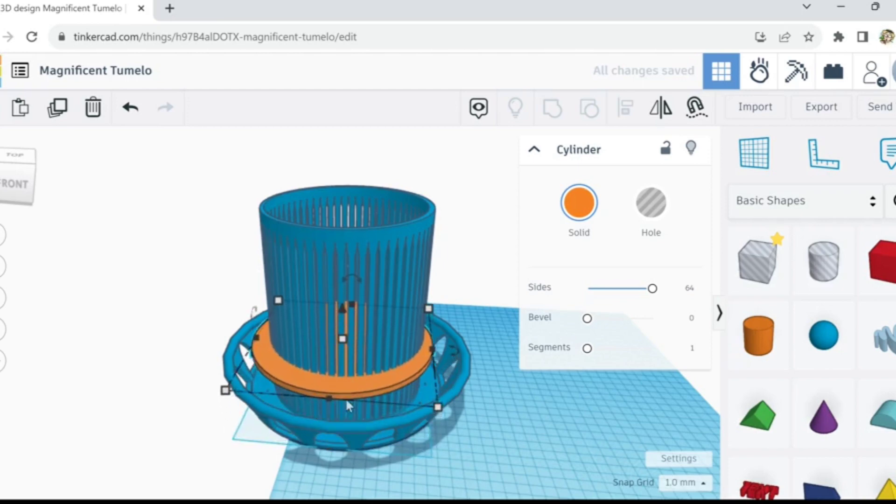
{"action": "key", "text": "ctrl+Up"}
{"action": "key", "text": "ctrl+Up"}
{"action": "key", "text": "ctrl+Up"}
{"action": "key", "text": "ctrl+Up"}
{"action": "key", "text": "ctrl+Up"}
{"action": "key", "text": "ctrl+Up"}
{"action": "key", "text": "ctrl+Up"}
{"action": "key", "text": "ctrl+Up"}
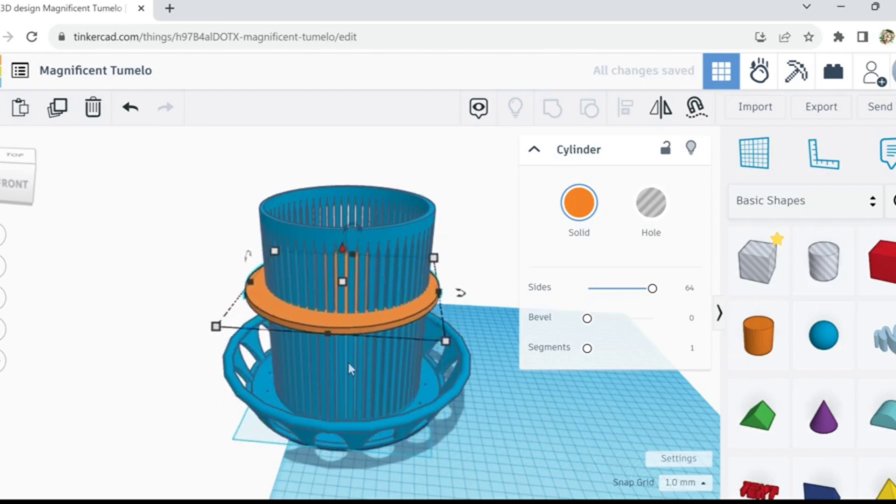
{"action": "key", "text": "ctrl+Up"}
{"action": "key", "text": "ctrl+Up"}
{"action": "key", "text": "ctrl+Up"}
{"action": "key", "text": "ctrl+Up"}
{"action": "key", "text": "ctrl+Up"}
{"action": "key", "text": "ctrl+Up"}
{"action": "key", "text": "ctrl+Up"}
{"action": "key", "text": "ctrl+Up"}
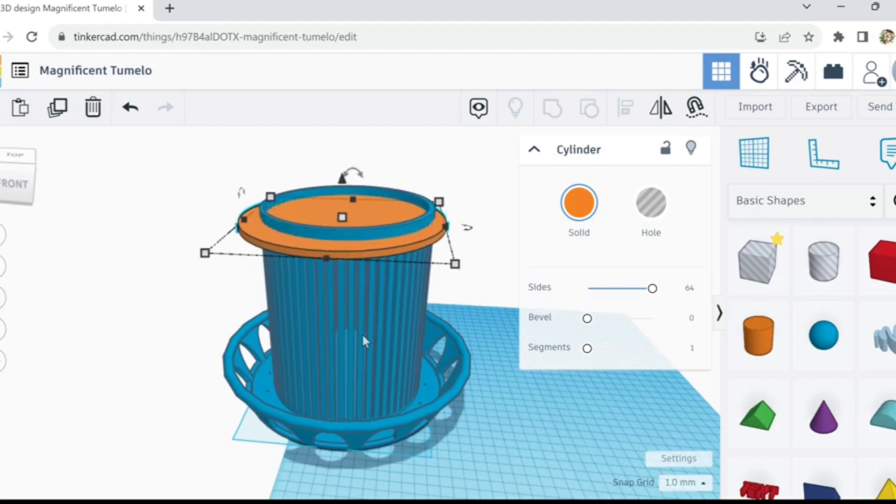
Step: Shrink the disc to 150 mm across and nudge it so that it covers the basket's rim as a lid
{"action": "scroll", "coordinate": [361, 201], "scroll_direction": "up", "scroll_amount": 5}
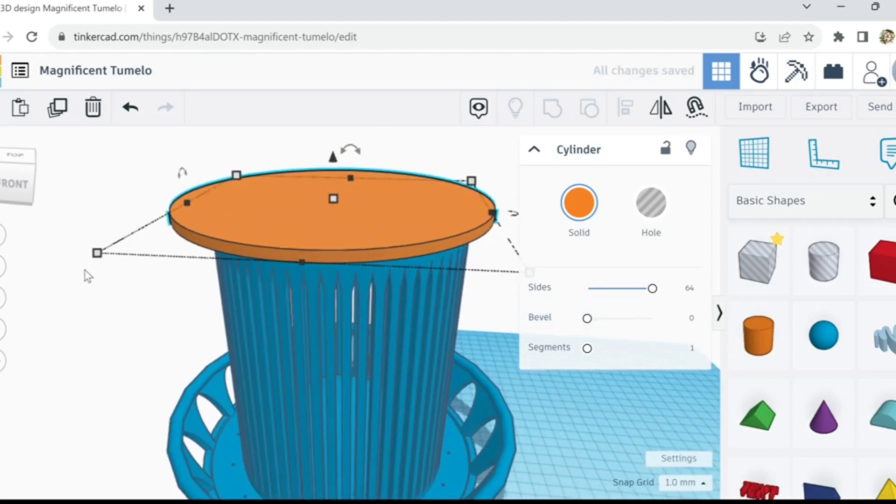
{"action": "mouse_move", "coordinate": [98, 259]}
{"action": "left_click_drag", "start_coordinate": [98, 259], "coordinate": [216, 228]}
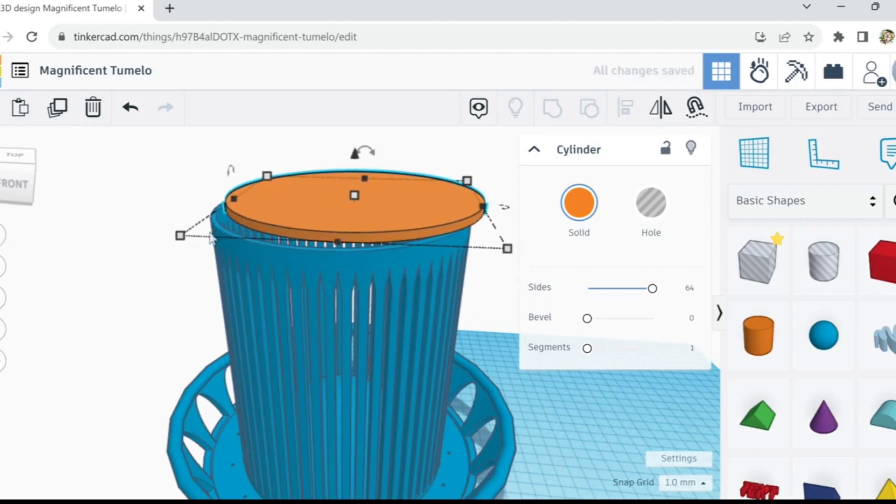
{"action": "key", "text": "Left"}
{"action": "key", "text": "Left"}
{"action": "key", "text": "Left"}
{"action": "key", "text": "Left"}
{"action": "key", "text": "Left"}
{"action": "key", "text": "Left"}
{"action": "key", "text": "Left"}
{"action": "key", "text": "Left"}
{"action": "key", "text": "Left"}
{"action": "key", "text": "Down"}
{"action": "key", "text": "Down"}
{"action": "key", "text": "Down"}
{"action": "key", "text": "Down"}
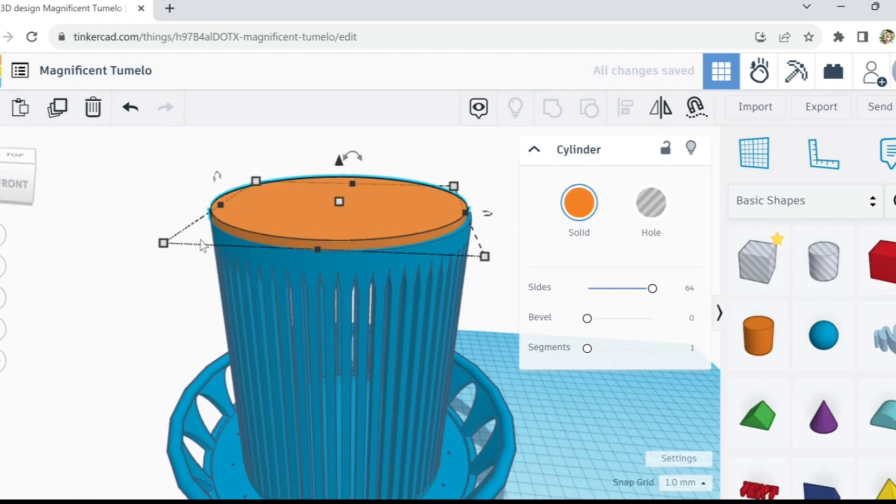
{"action": "key", "text": "Right"}
{"action": "key", "text": "Right"}
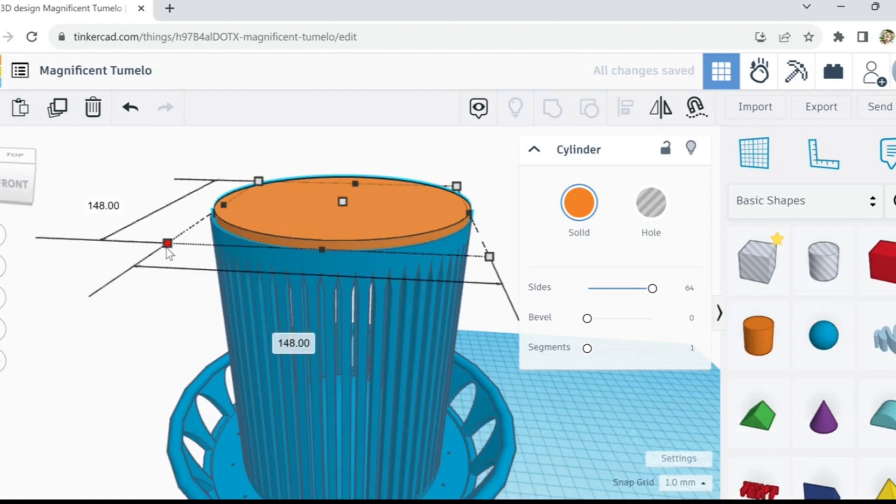
{"action": "left_click_drag", "start_coordinate": [165, 249], "coordinate": [161, 250]}
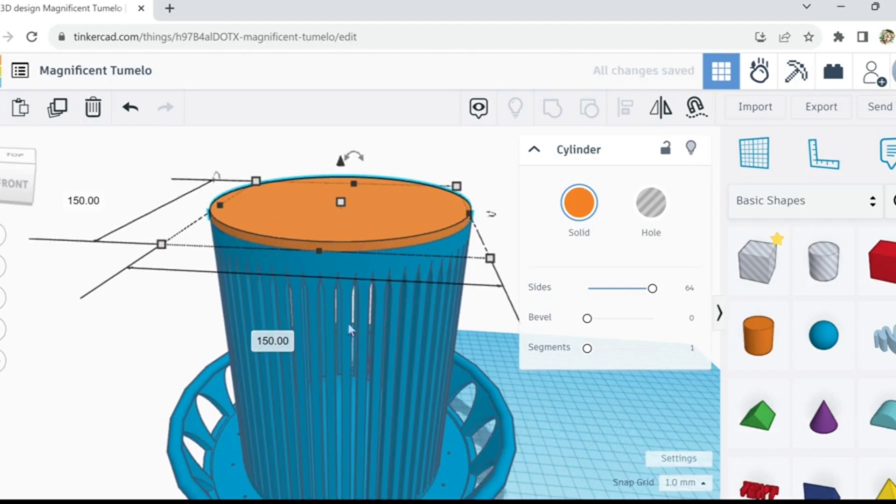
Step: Check how the disc meets the basket's rim and set its thickness to 4 mm
{"action": "right_click_drag", "start_coordinate": [369, 326], "coordinate": [419, 257]}
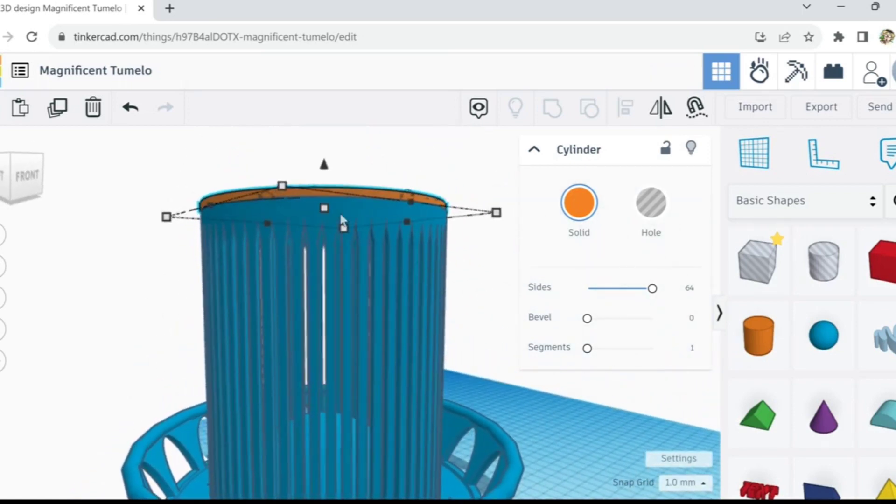
{"action": "scroll", "coordinate": [341, 211], "scroll_direction": "up", "scroll_amount": 6}
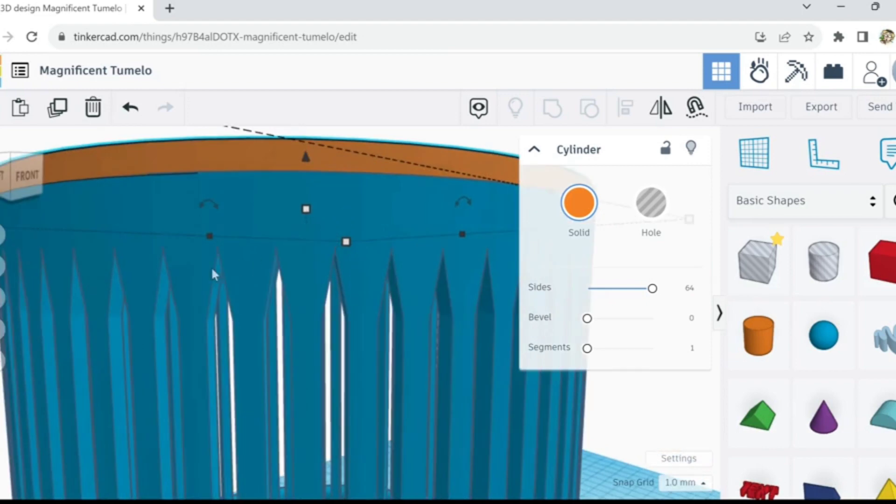
{"action": "right_click_drag", "start_coordinate": [211, 267], "coordinate": [209, 345]}
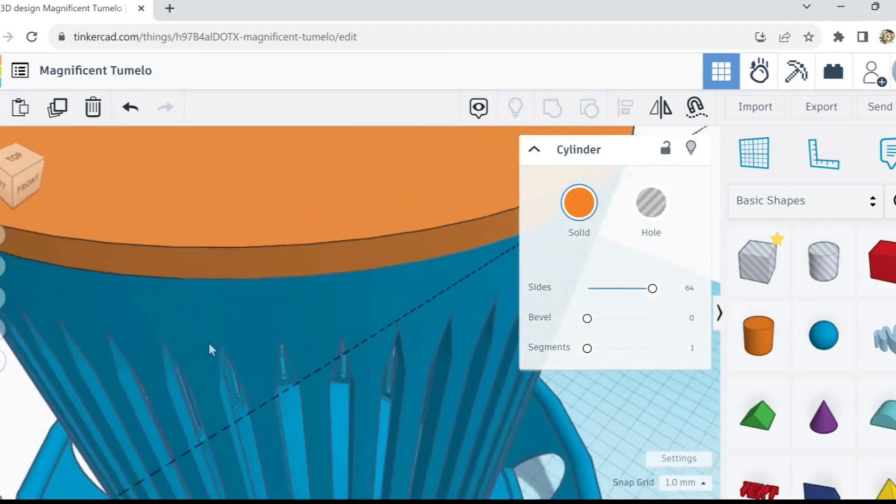
{"action": "scroll", "coordinate": [211, 310], "scroll_direction": "down", "scroll_amount": 7}
{"action": "mouse_move", "coordinate": [244, 216]}
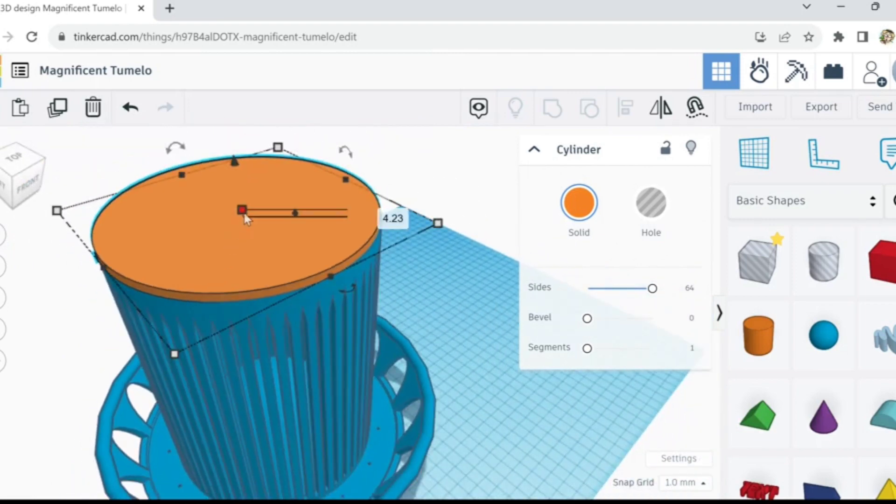
{"action": "left_click", "coordinate": [388, 219]}
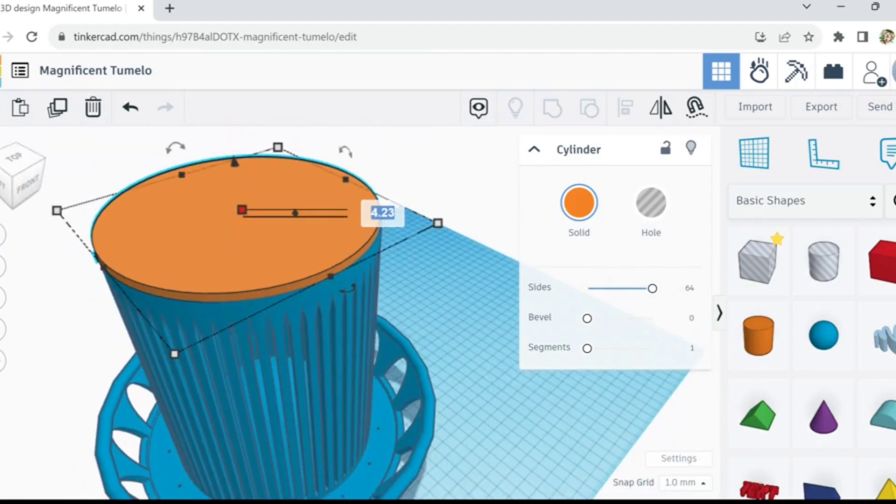
{"action": "type", "text": "4"}
{"action": "key", "text": "Return"}
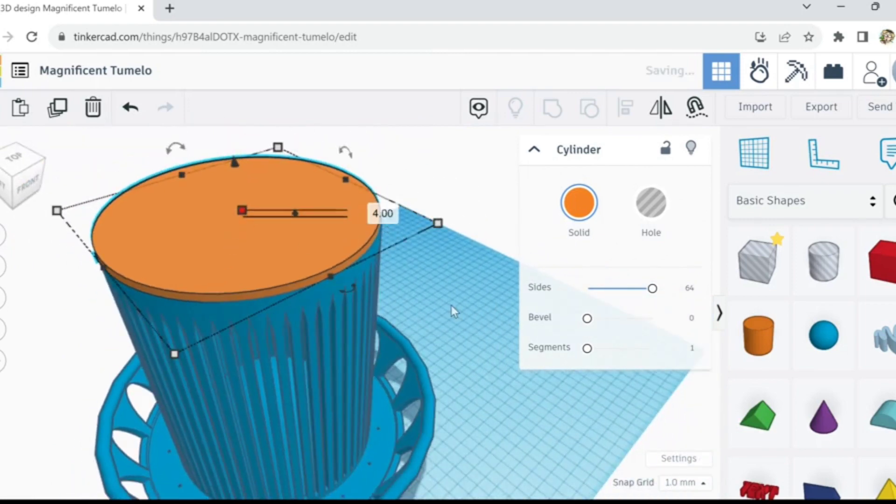
Step: Recolour the lid disc with the blue preset that matches the basket
{"action": "right_click_drag", "start_coordinate": [451, 316], "coordinate": [356, 322]}
{"action": "scroll", "coordinate": [356, 321], "scroll_direction": "up", "scroll_amount": 1}
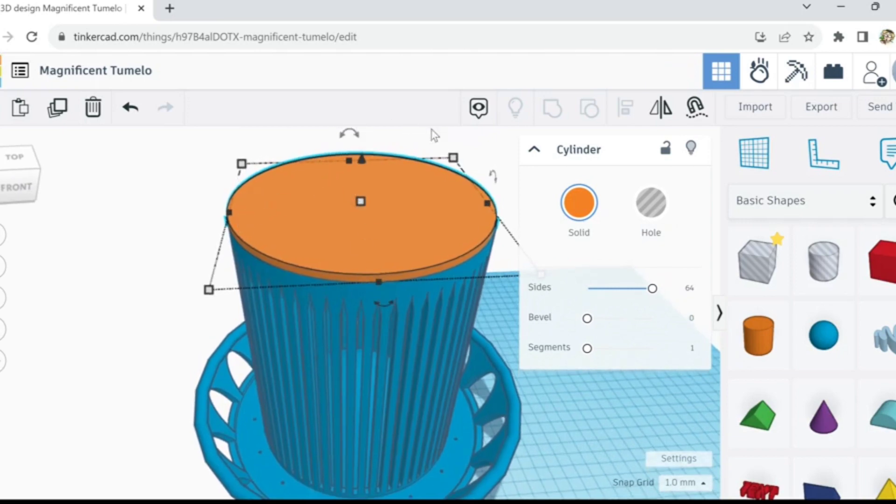
{"action": "mouse_move", "coordinate": [485, 206]}
{"action": "scroll", "coordinate": [390, 216], "scroll_direction": "down", "scroll_amount": 3}
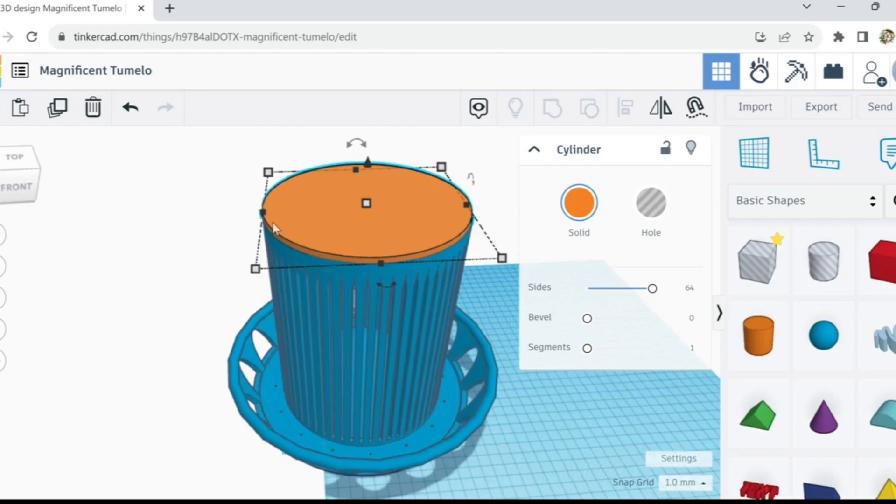
{"action": "left_click", "coordinate": [579, 204]}
{"action": "left_click", "coordinate": [565, 362]}
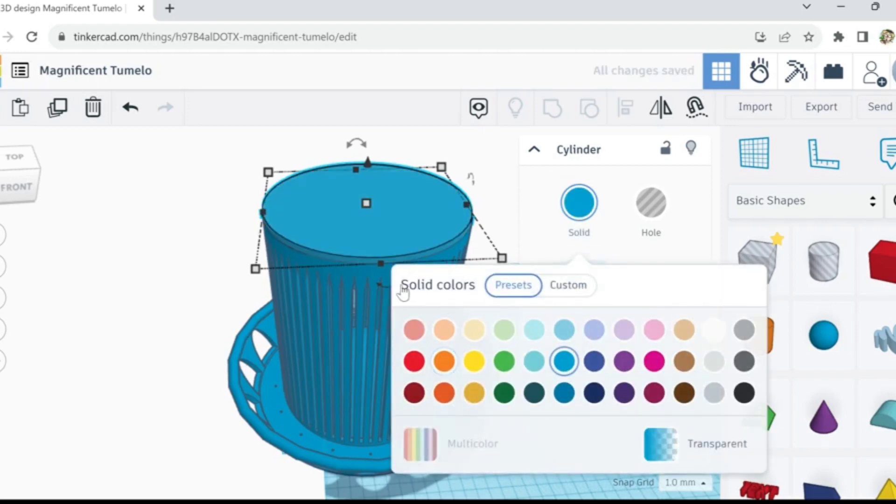
{"action": "right_click_drag", "start_coordinate": [209, 248], "coordinate": [203, 286]}
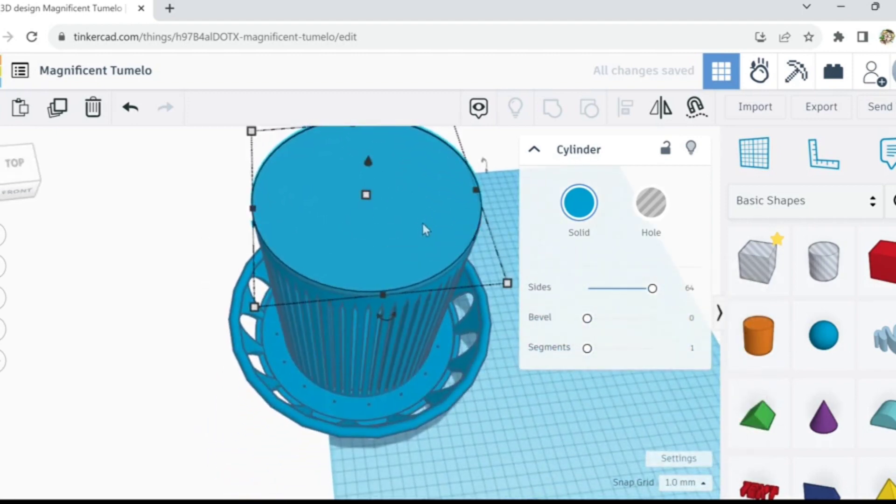
{"action": "right_click_drag", "start_coordinate": [422, 222], "coordinate": [414, 206]}
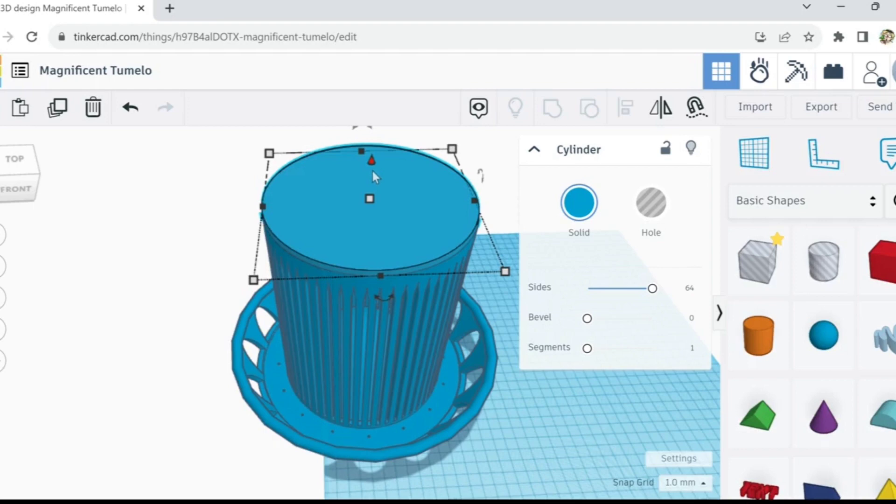
Step: Place a hole cylinder on the workplane, enlarge it to slightly narrower than the lid and move it into the basket
{"action": "left_click", "coordinate": [824, 261]}
{"action": "left_click", "coordinate": [532, 354]}
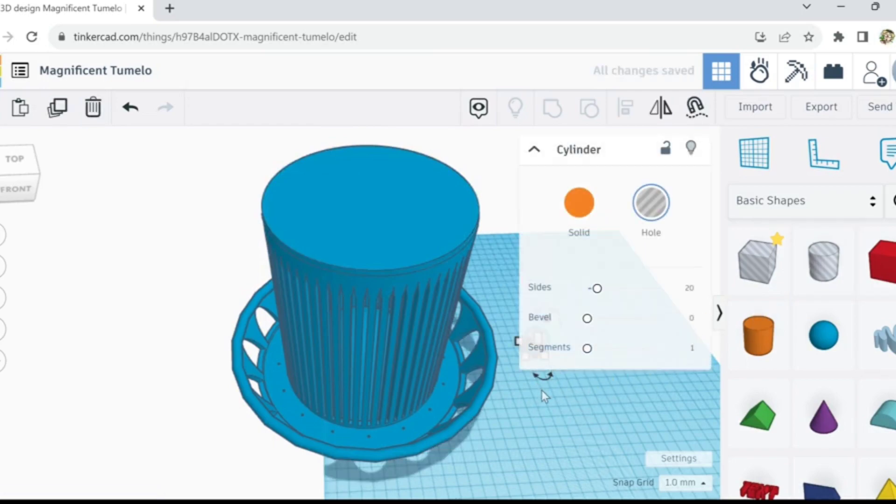
{"action": "key", "text": "f"}
{"action": "scroll", "coordinate": [409, 374], "scroll_direction": "down", "scroll_amount": 5}
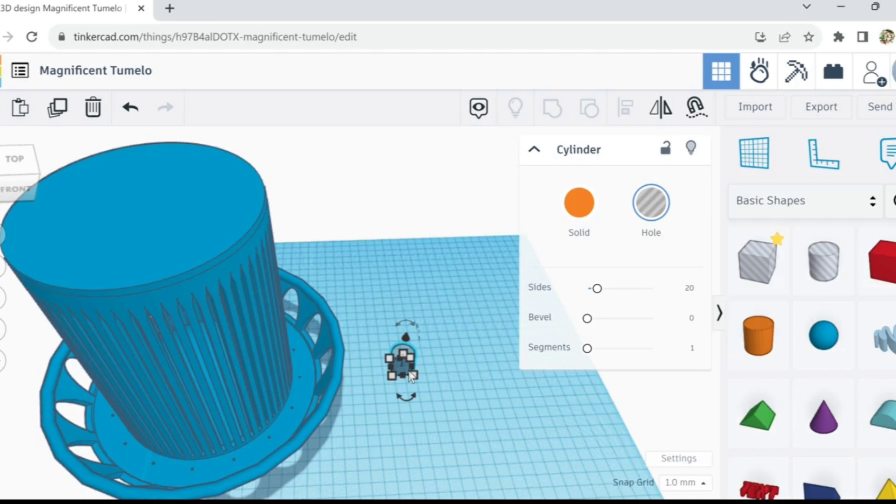
{"action": "mouse_move", "coordinate": [418, 378]}
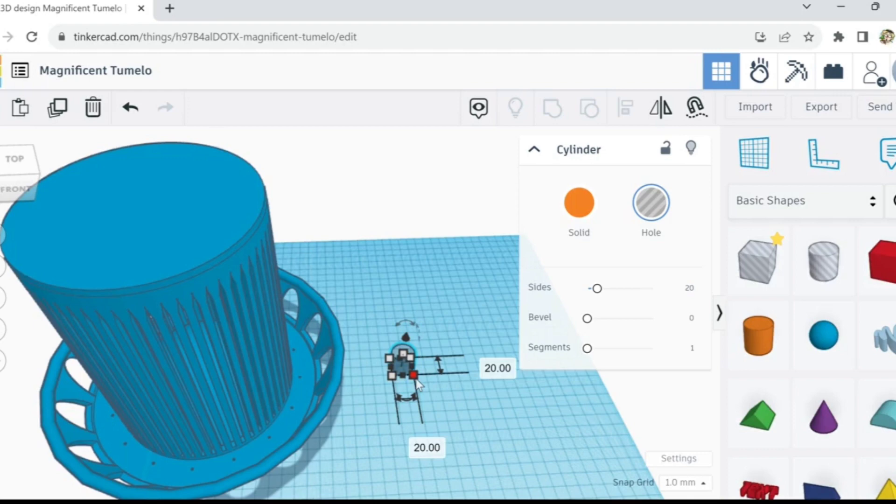
{"action": "left_click_drag", "start_coordinate": [417, 381], "coordinate": [568, 472]}
{"action": "left_click_drag", "start_coordinate": [464, 422], "coordinate": [79, 331]}
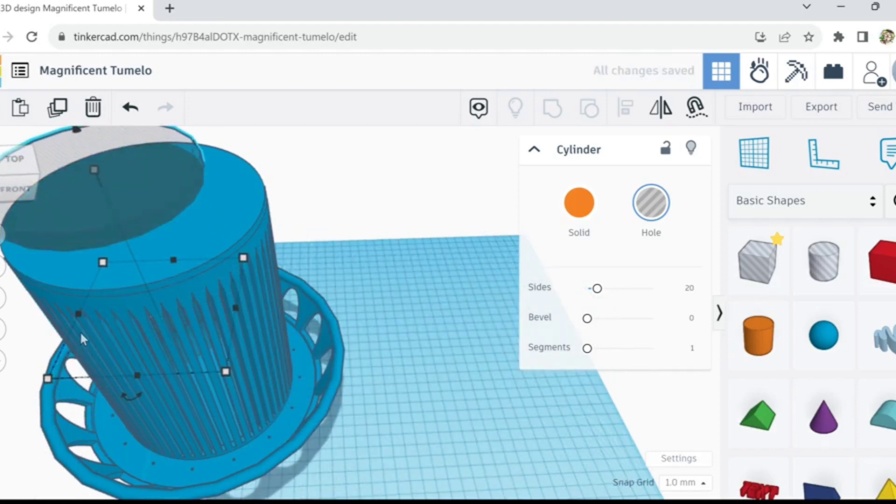
Step: Nudge the hole cylinder right and forward toward the basket's centre and set its sides to 64
{"action": "key", "text": "Right"}
{"action": "key", "text": "Right"}
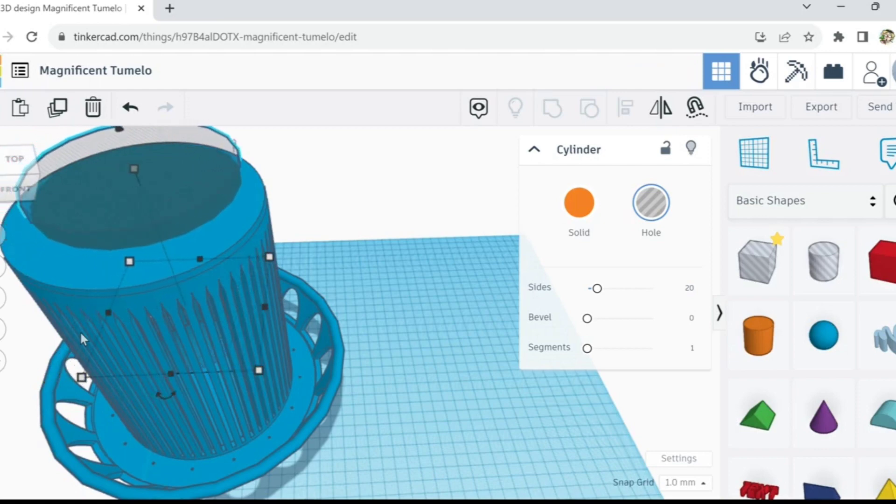
{"action": "key", "text": "Down"}
{"action": "key", "text": "Down"}
{"action": "key", "text": "Down"}
{"action": "key", "text": "Down"}
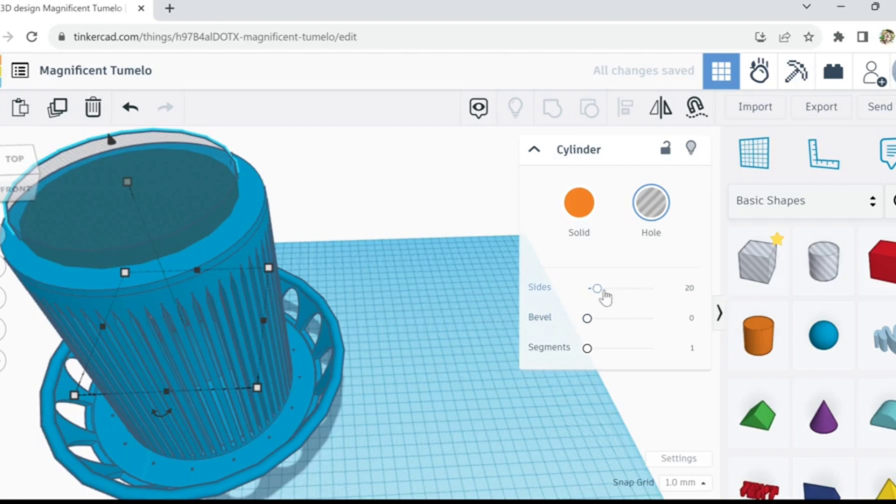
{"action": "left_click_drag", "start_coordinate": [598, 289], "coordinate": [689, 298]}
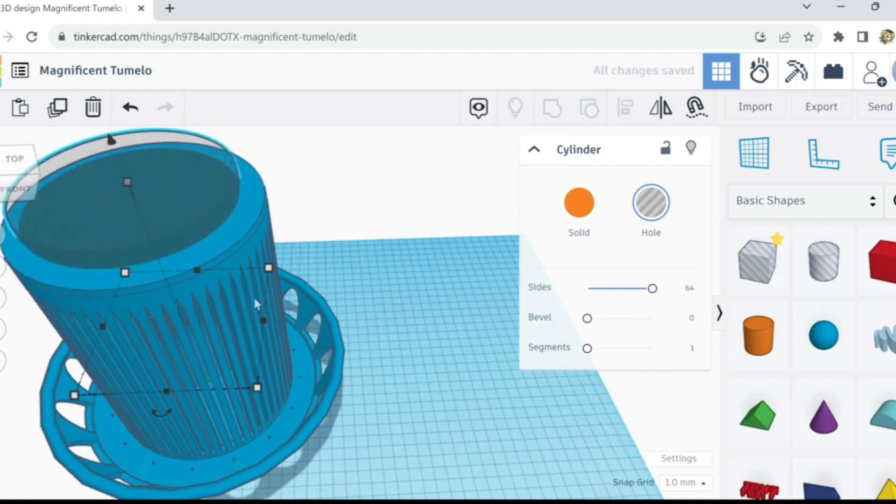
Step: Resize the hole cylinder at the basket's rim to 120 × 120 mm
{"action": "mouse_move", "coordinate": [262, 392]}
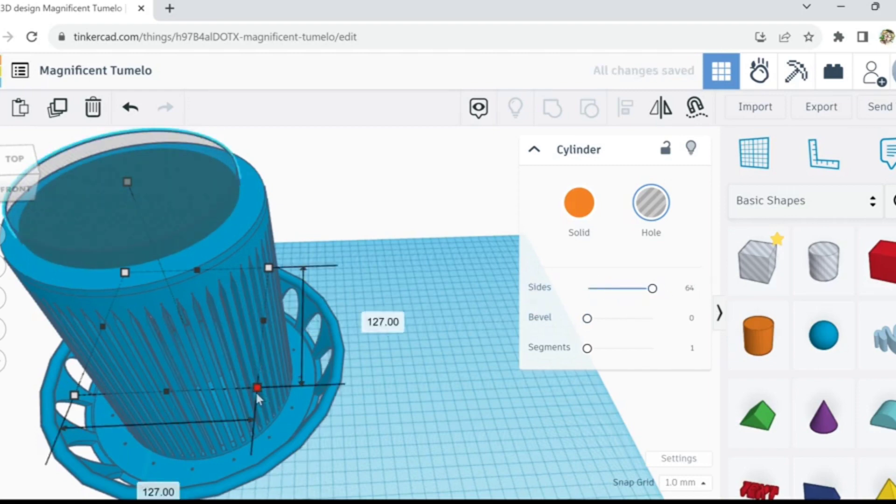
{"action": "left_click_drag", "start_coordinate": [255, 391], "coordinate": [245, 377]}
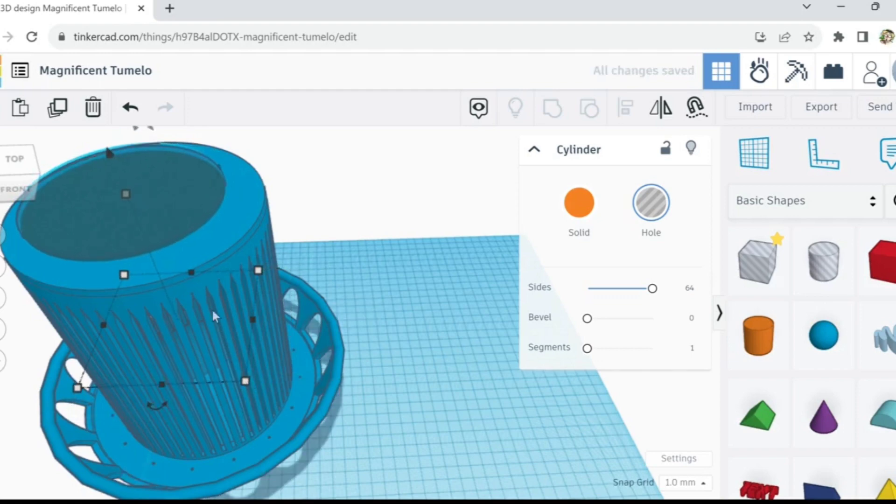
{"action": "scroll", "coordinate": [164, 254], "scroll_direction": "down", "scroll_amount": 2}
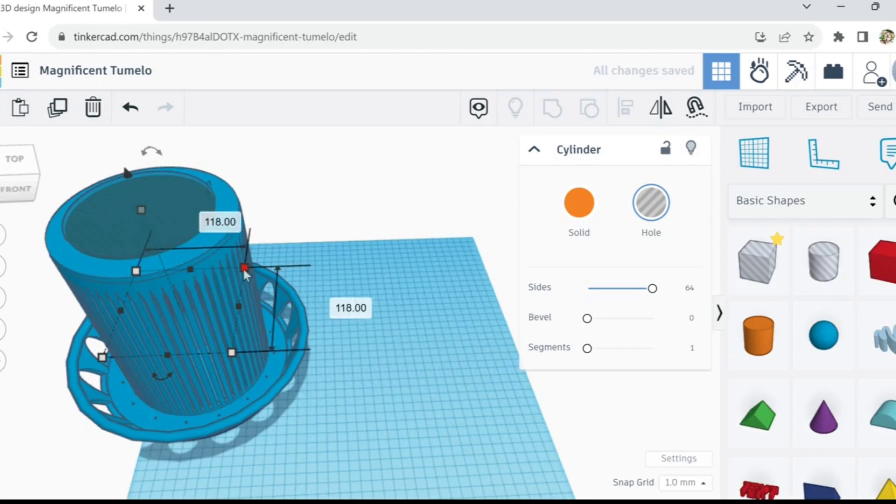
{"action": "left_click", "coordinate": [220, 222]}
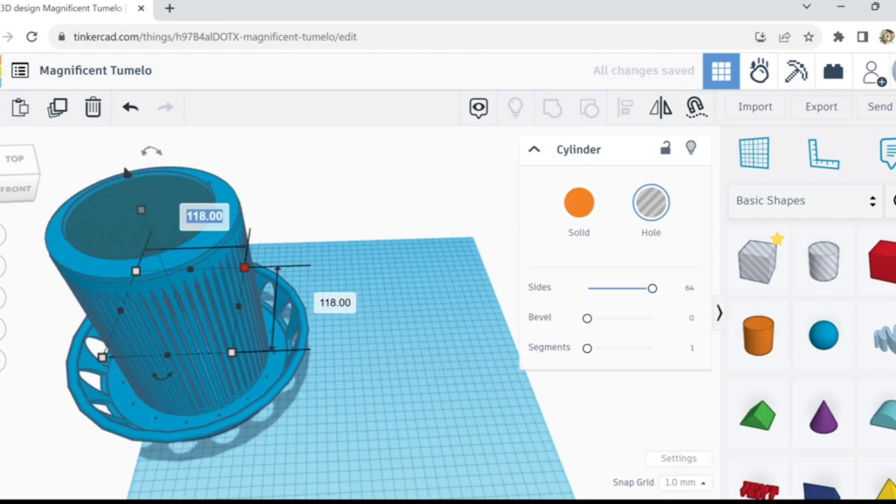
{"action": "type", "text": "120"}
{"action": "key", "text": "Tab"}
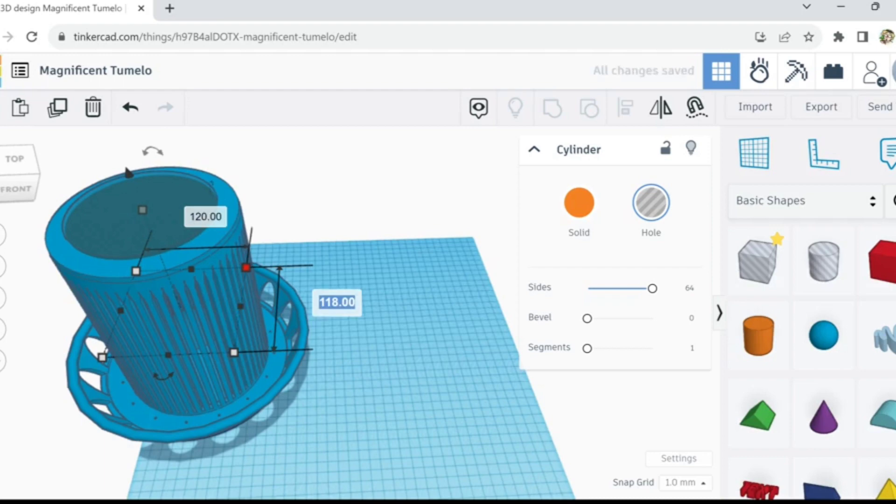
{"action": "type", "text": "120"}
{"action": "key", "text": "Return"}
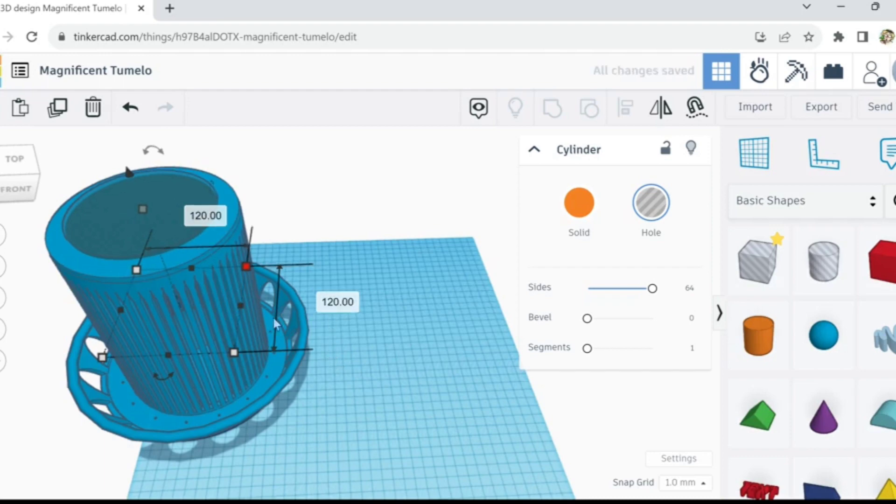
Step: Move the 120 mm cylinder out of the basket to beside it and make it a solid
{"action": "left_click_drag", "start_coordinate": [125, 226], "coordinate": [391, 350]}
{"action": "left_click", "coordinate": [579, 202]}
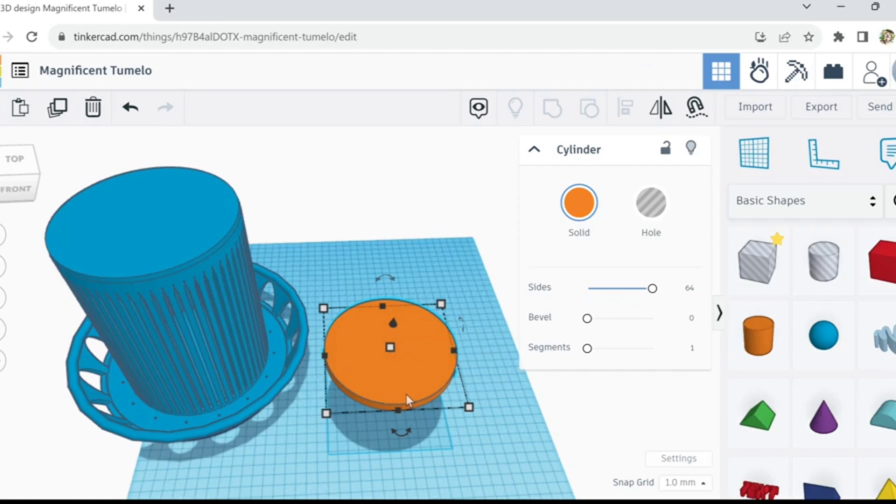
{"action": "scroll", "coordinate": [406, 396], "scroll_direction": "up", "scroll_amount": 3}
{"action": "scroll", "coordinate": [403, 394], "scroll_direction": "up", "scroll_amount": 3}
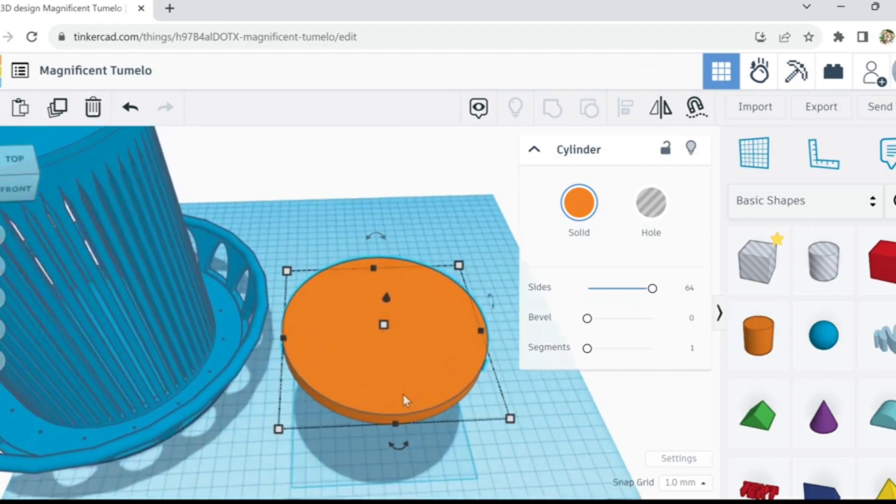
Step: Set the height of the solid orange disc to 5 mm
{"action": "right_click_drag", "start_coordinate": [443, 446], "coordinate": [412, 372]}
{"action": "left_click", "coordinate": [384, 337]}
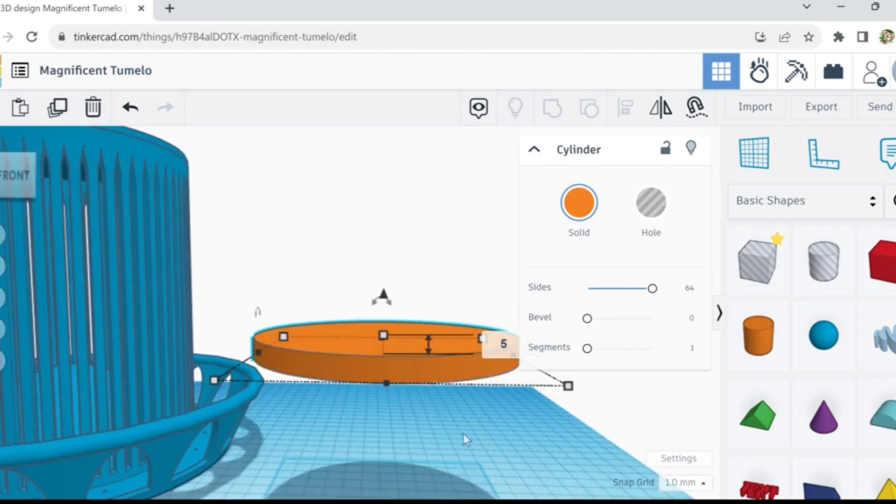
{"action": "key", "text": "Return"}
{"action": "mouse_move", "coordinate": [439, 425]}
{"action": "right_mouse_down"}
{"action": "mouse_move", "coordinate": [450, 444]}
{"action": "mouse_move", "coordinate": [439, 423]}
{"action": "right_mouse_up"}
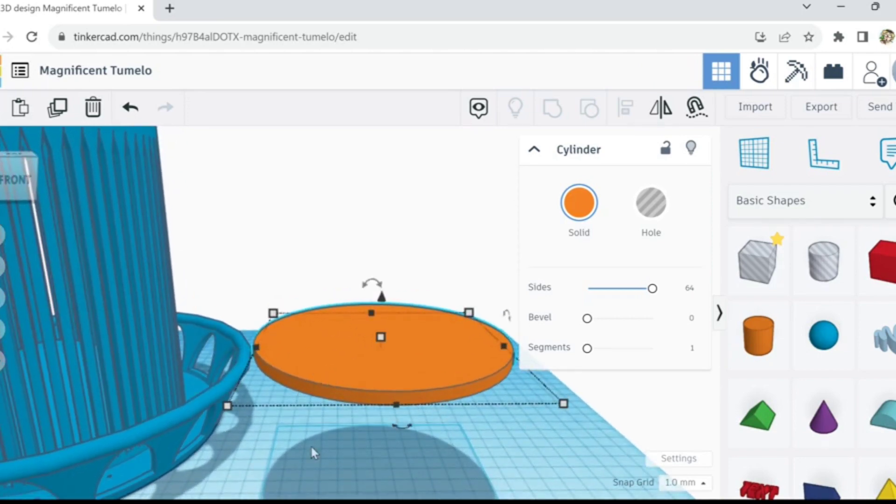
Step: Duplicate the orange disc and set the copy's length and width to 100 mm each
{"action": "left_click", "coordinate": [60, 114]}
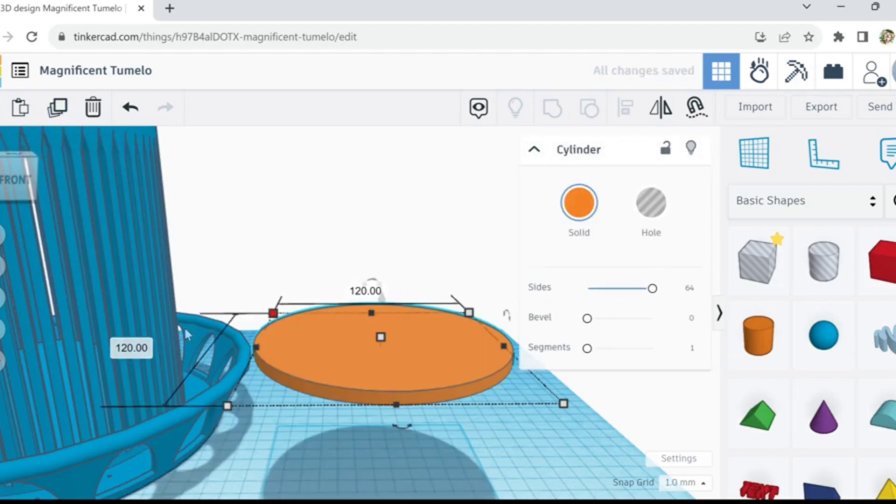
{"action": "left_click", "coordinate": [131, 348]}
{"action": "type", "text": "1"}
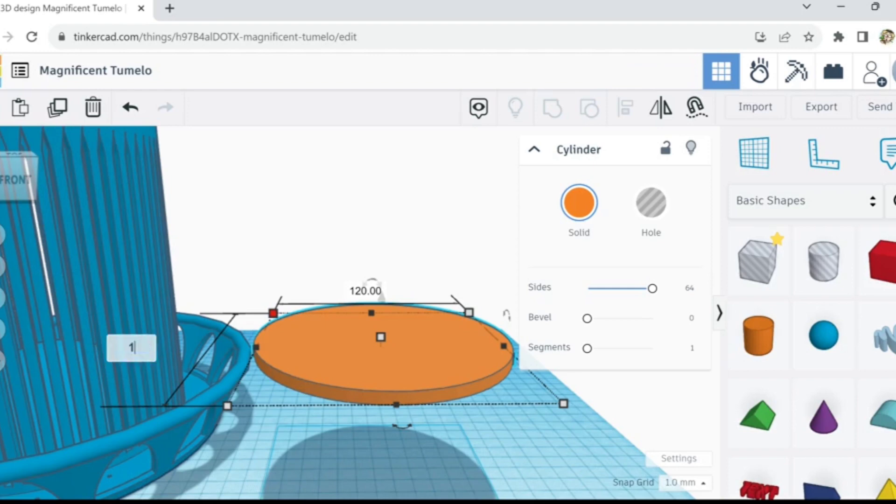
{"action": "type", "text": "00"}
{"action": "key", "text": "Return"}
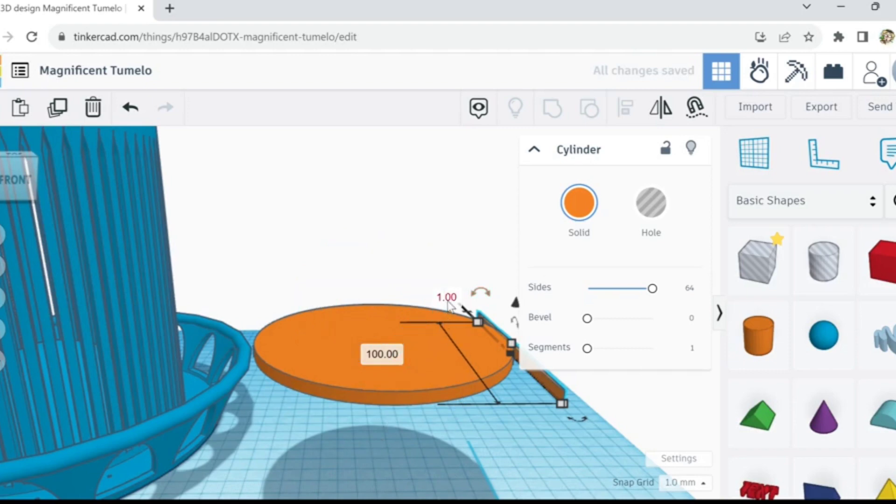
{"action": "key", "text": "Return"}
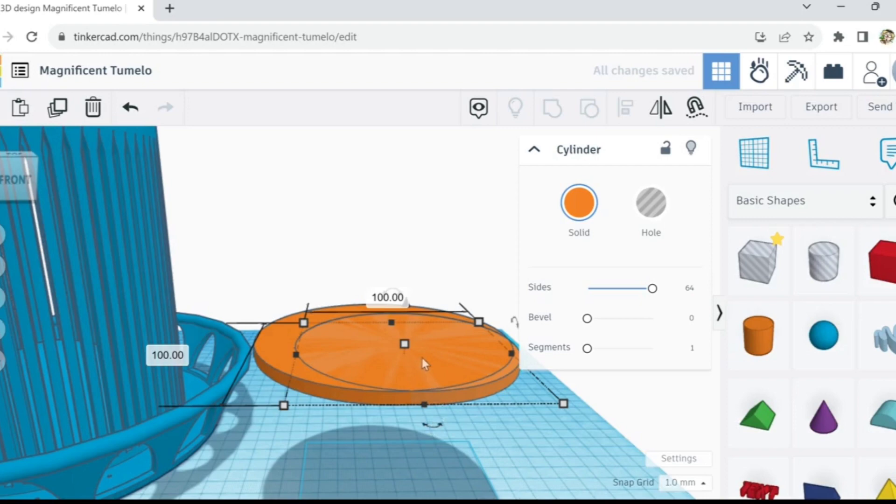
Step: Extend the smaller disc below the larger one with a height of 11 mm and centre both discs on each other horizontally
{"action": "left_click_drag", "start_coordinate": [405, 345], "coordinate": [407, 381]}
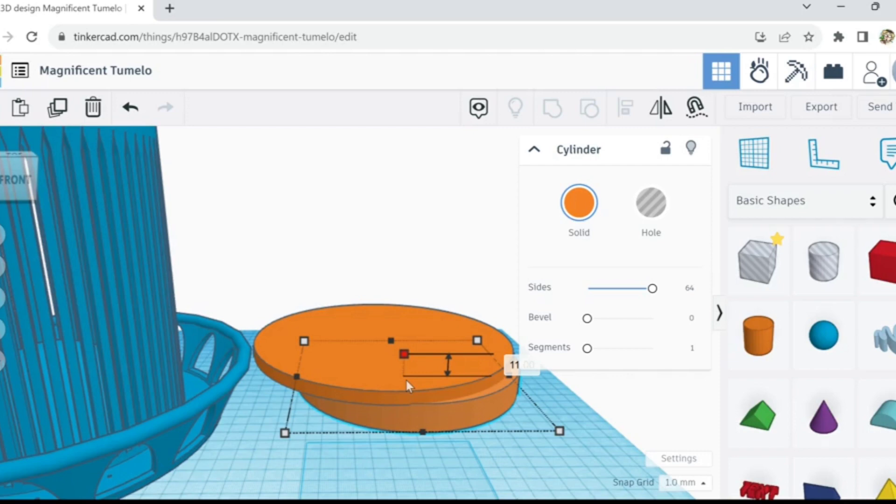
{"action": "left_click_drag", "start_coordinate": [405, 378], "coordinate": [406, 378]}
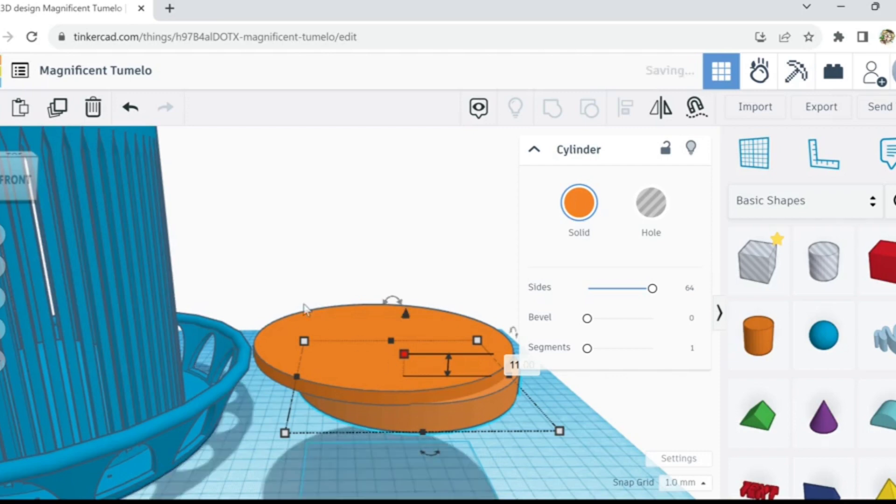
{"action": "left_click", "coordinate": [376, 382], "text": "shift"}
{"action": "left_click", "coordinate": [625, 114]}
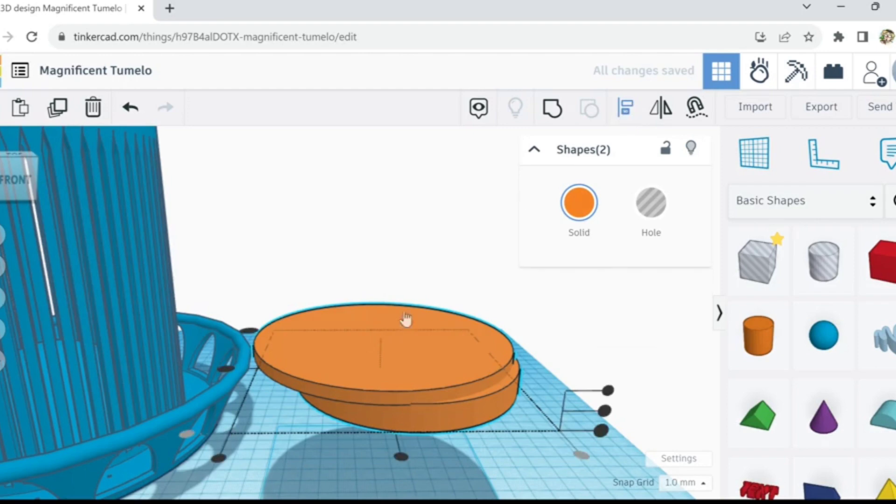
{"action": "left_click", "coordinate": [227, 369]}
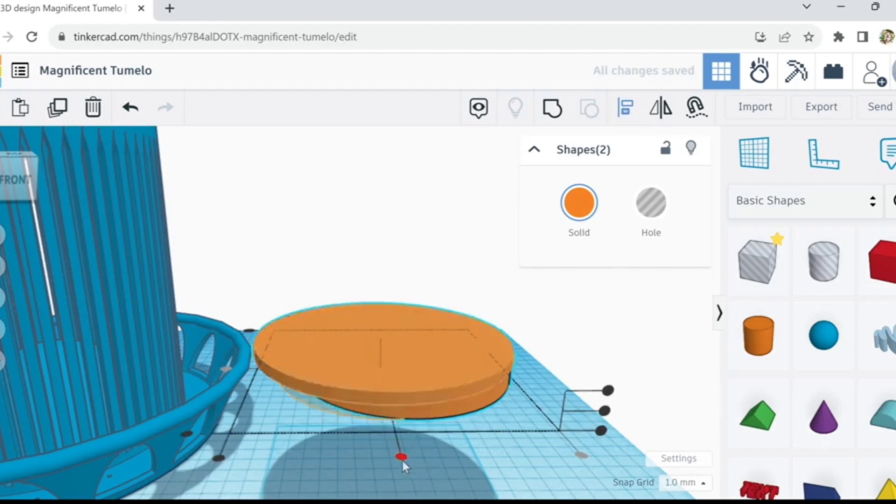
{"action": "left_click", "coordinate": [402, 457]}
{"action": "mouse_move", "coordinate": [410, 464]}
{"action": "right_mouse_down"}
{"action": "mouse_move", "coordinate": [400, 393]}
{"action": "mouse_move", "coordinate": [407, 468]}
{"action": "mouse_move", "coordinate": [413, 455]}
{"action": "right_mouse_up"}
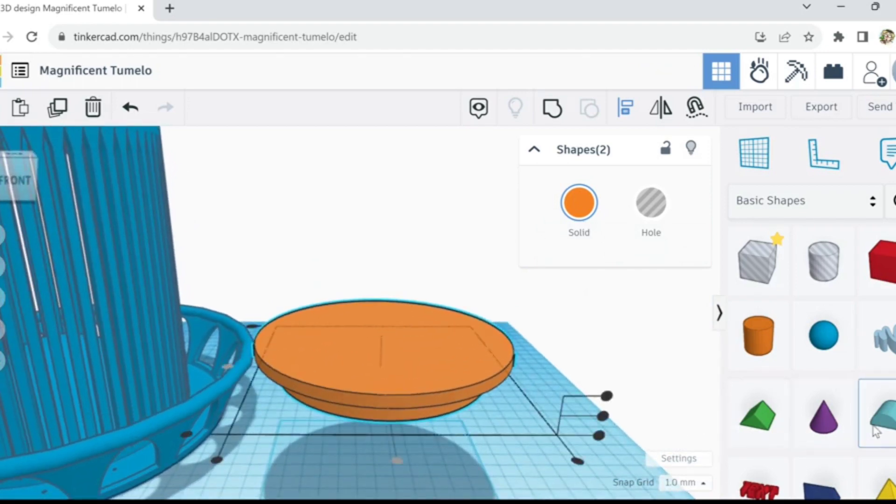
Step: Place a Round Roof about 50 mm long and 12 mm thick on the workplane beneath the front of the orange discs
{"action": "left_click_drag", "start_coordinate": [790, 444], "coordinate": [541, 402]}
{"action": "left_click_drag", "start_coordinate": [519, 458], "coordinate": [472, 456]}
{"action": "left_click_drag", "start_coordinate": [496, 425], "coordinate": [368, 445]}
Step: Raise the round roof until it stands on the upper face of the orange lid as a handle
{"action": "key", "text": "ctrl+Up"}
{"action": "key", "text": "ctrl+Up"}
{"action": "key", "text": "ctrl+Up"}
{"action": "key", "text": "ctrl+Up"}
{"action": "key", "text": "ctrl+Up"}
{"action": "key", "text": "ctrl+Up"}
{"action": "key", "text": "ctrl+Up"}
{"action": "key", "text": "ctrl+Up"}
{"action": "key", "text": "ctrl+Up"}
{"action": "key", "text": "ctrl+Up"}
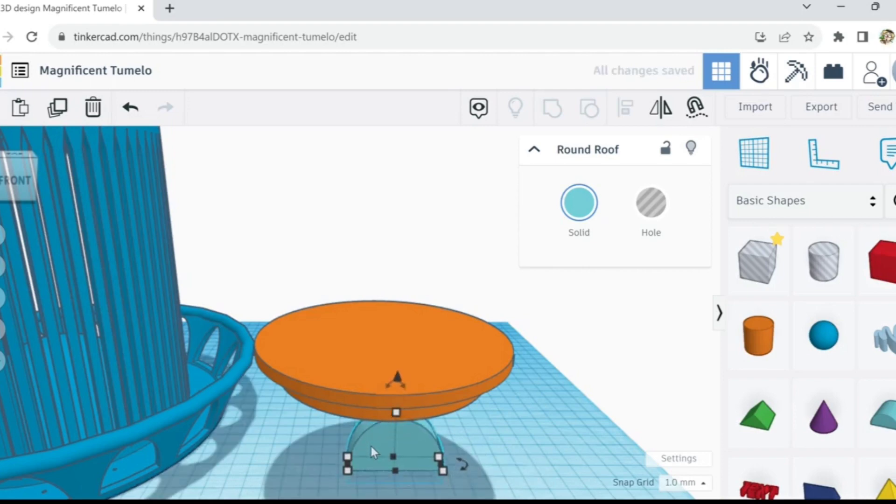
{"action": "key", "text": "ctrl+Up"}
{"action": "key", "text": "ctrl+Up"}
{"action": "key", "text": "ctrl+Up"}
{"action": "key", "text": "ctrl+Up"}
{"action": "key", "text": "ctrl+Up"}
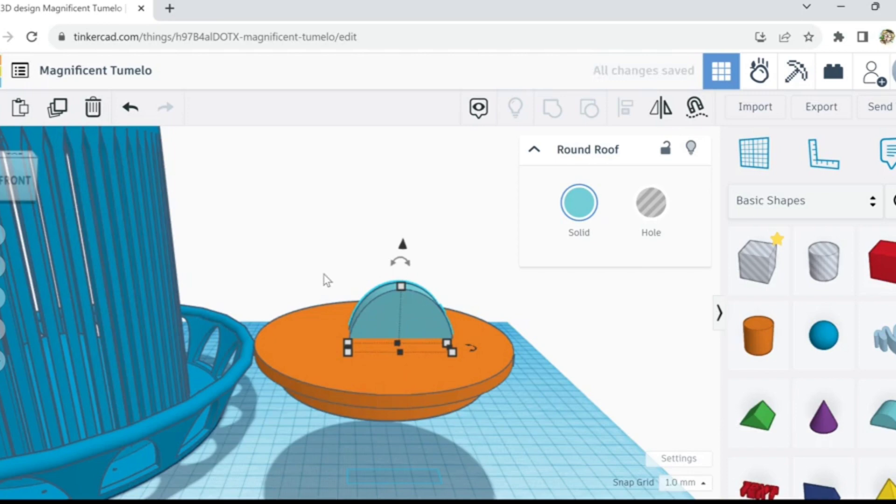
Step: Align the round roof handle with the centre of the two orange discs in both horizontal directions
{"action": "left_click_drag", "start_coordinate": [323, 281], "coordinate": [435, 432]}
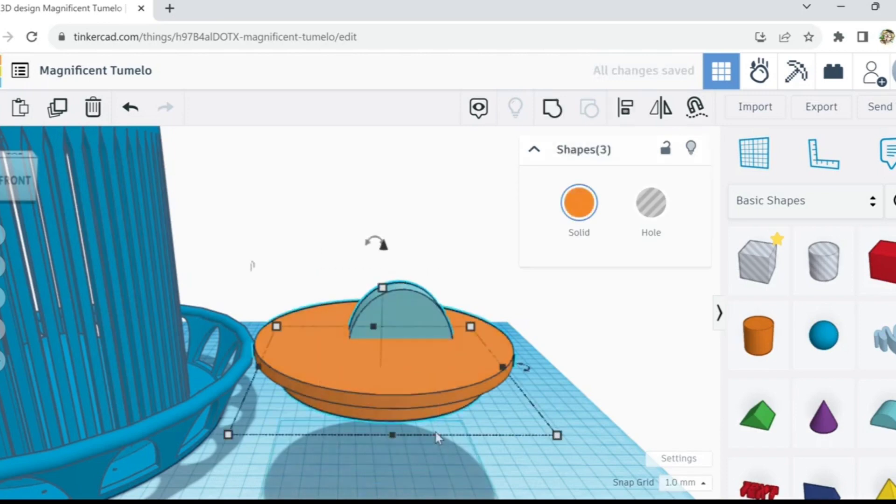
{"action": "left_click", "coordinate": [626, 108]}
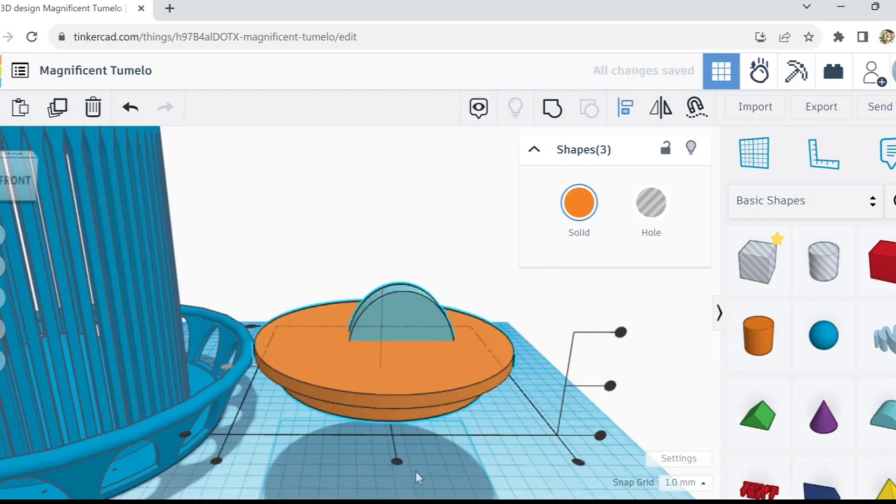
{"action": "left_click", "coordinate": [397, 462]}
{"action": "right_click_drag", "start_coordinate": [379, 466], "coordinate": [434, 503]}
{"action": "left_click", "coordinate": [341, 288]}
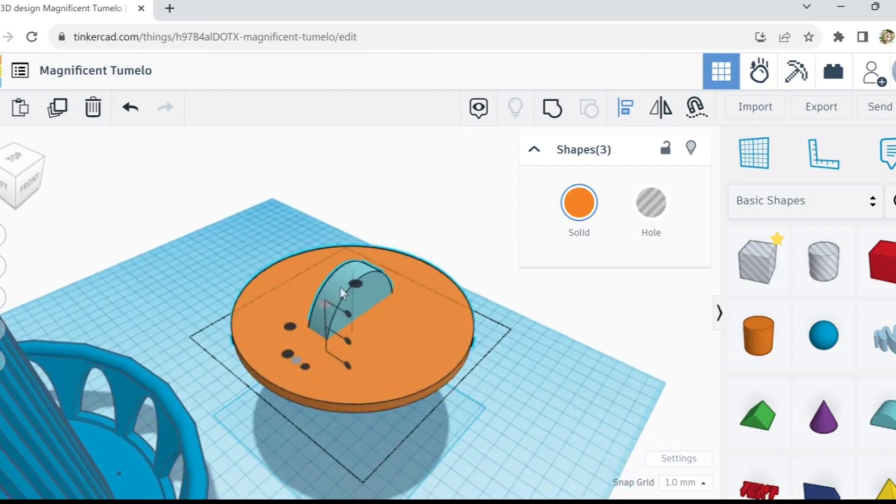
{"action": "left_click", "coordinate": [351, 284]}
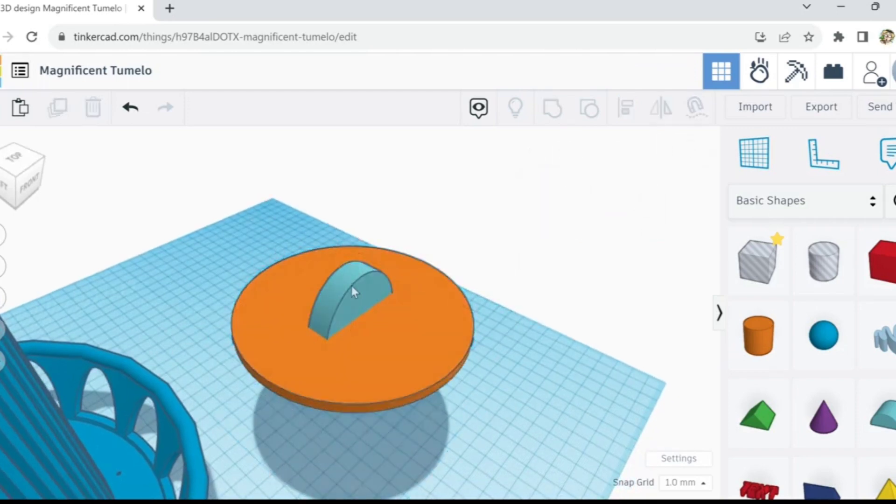
Step: Try a thickness of 6 mm for the round roof handle
{"action": "mouse_move", "coordinate": [325, 355]}
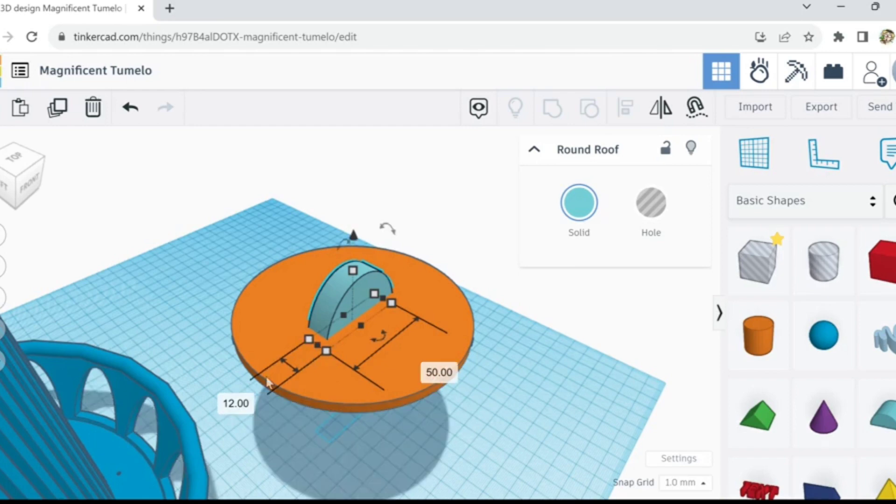
{"action": "left_click", "coordinate": [236, 402]}
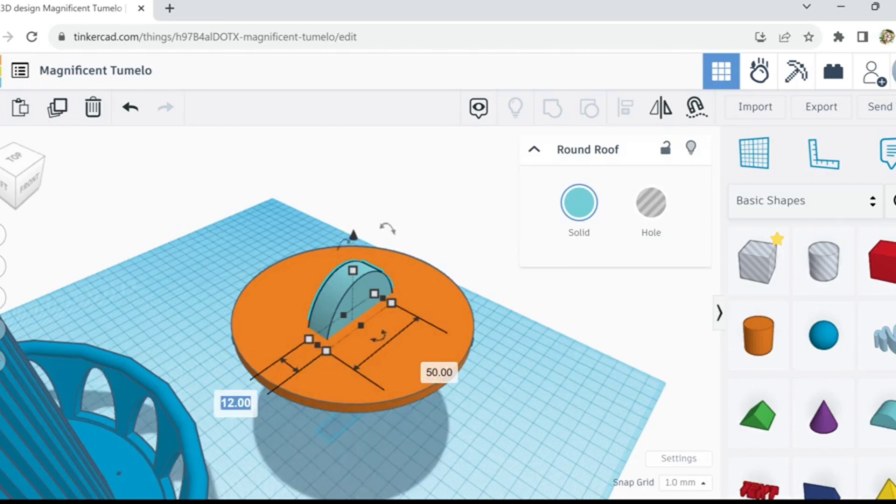
{"action": "type", "text": "6"}
{"action": "key", "text": "Return"}
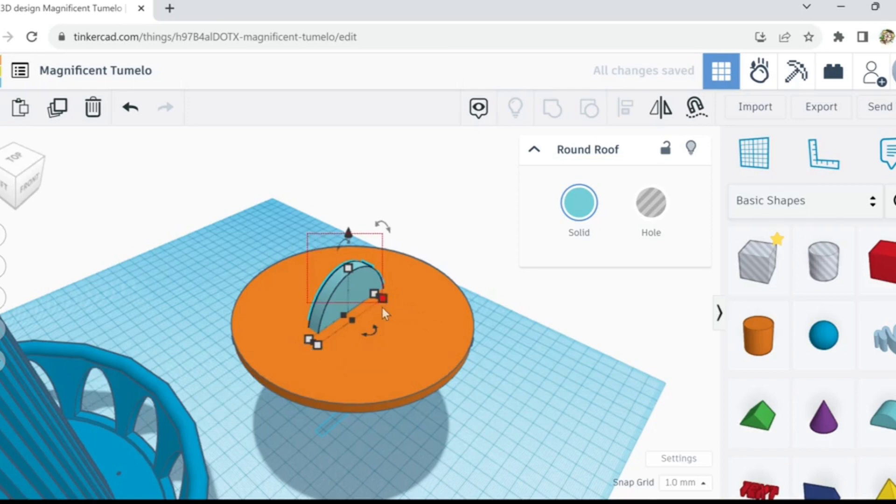
{"action": "left_click", "coordinate": [311, 220]}
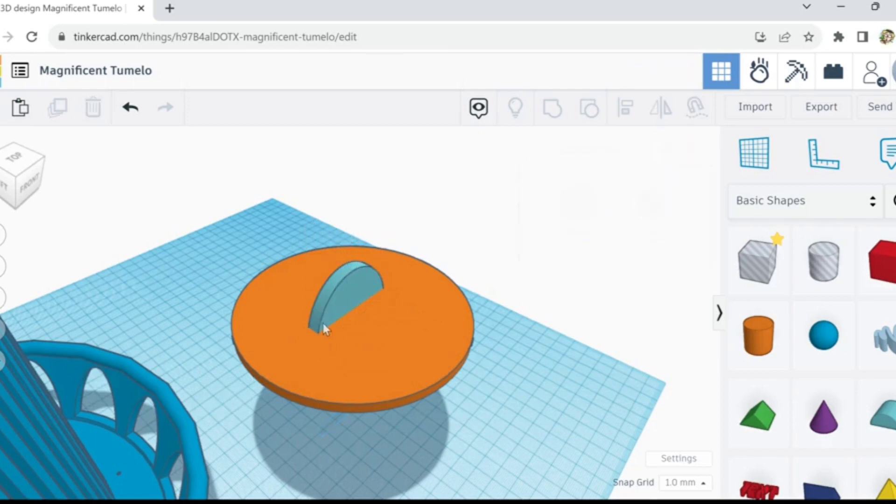
Step: Set the round roof handle's thickness to 10 mm
{"action": "left_click", "coordinate": [323, 326]}
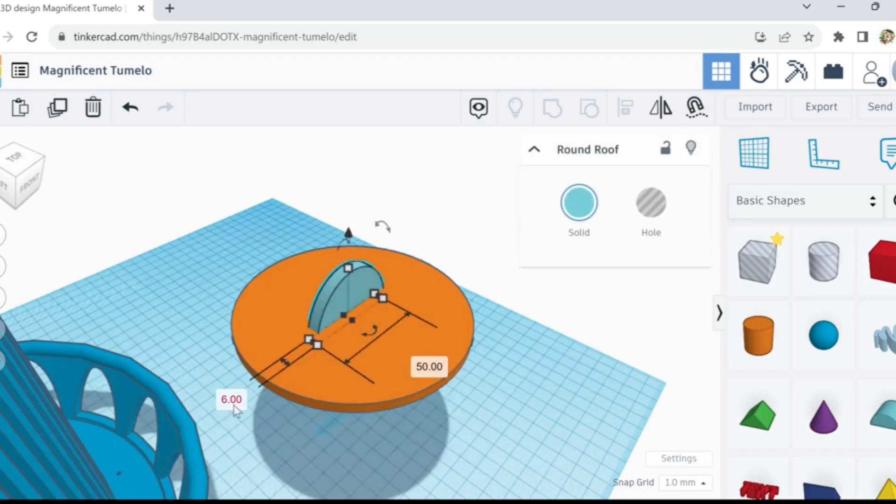
{"action": "left_click", "coordinate": [232, 402]}
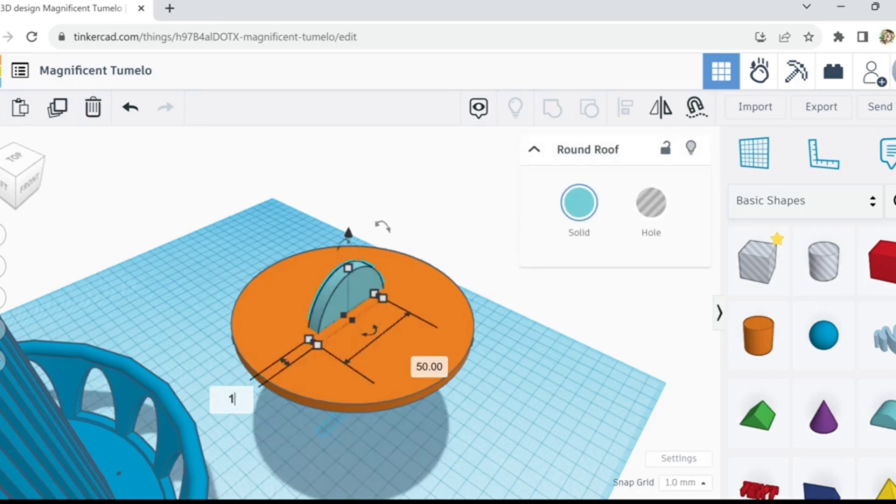
{"action": "key", "text": "Return"}
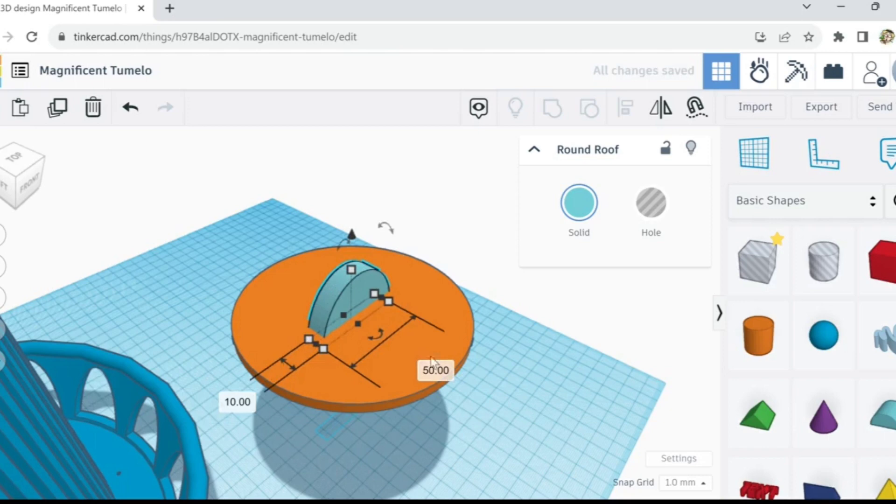
{"action": "left_click", "coordinate": [540, 365]}
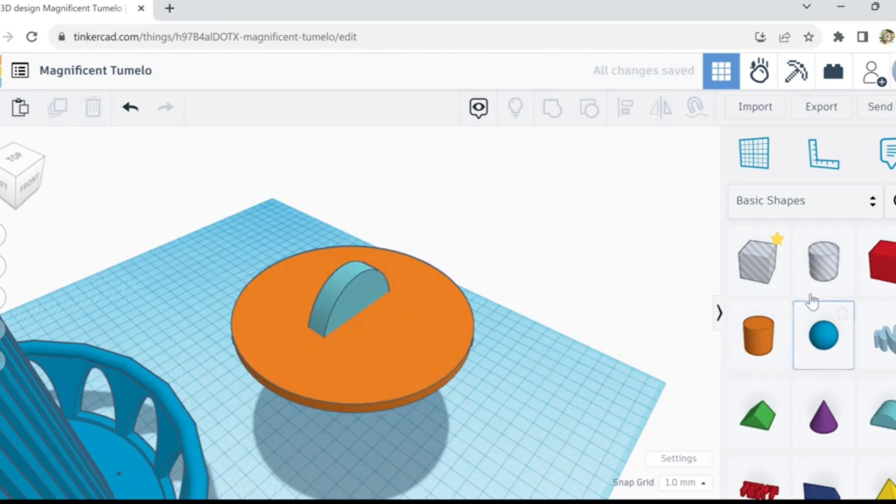
Step: Place a sphere on the workplane beside the orange lid
{"action": "left_click", "coordinate": [824, 335]}
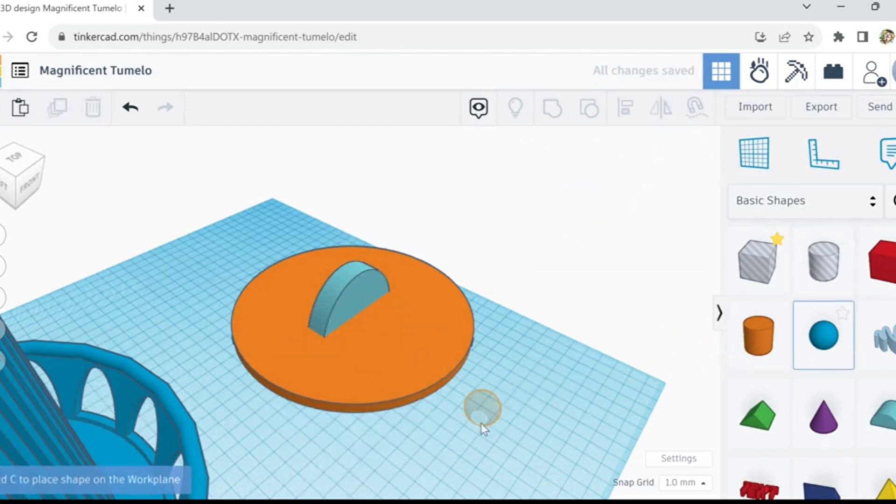
{"action": "left_click", "coordinate": [480, 423]}
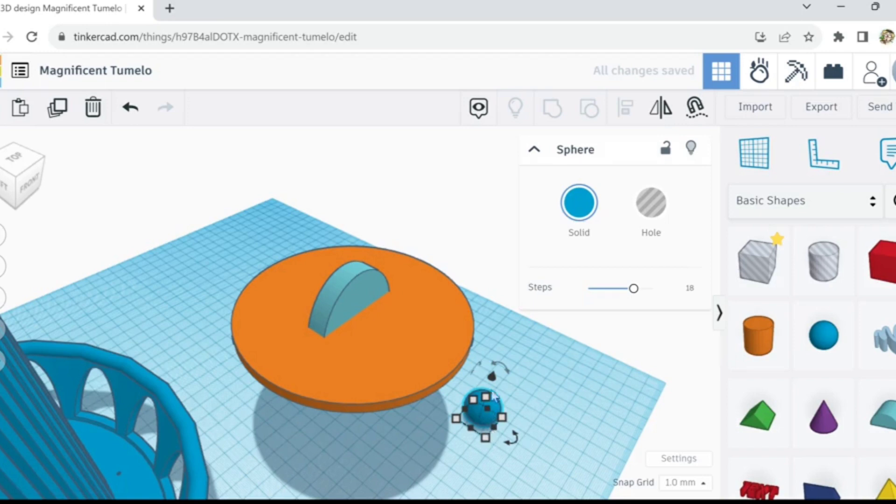
Step: Turn the sphere into a hole and raise it to the level of the lid's upper surface
{"action": "left_click", "coordinate": [655, 216]}
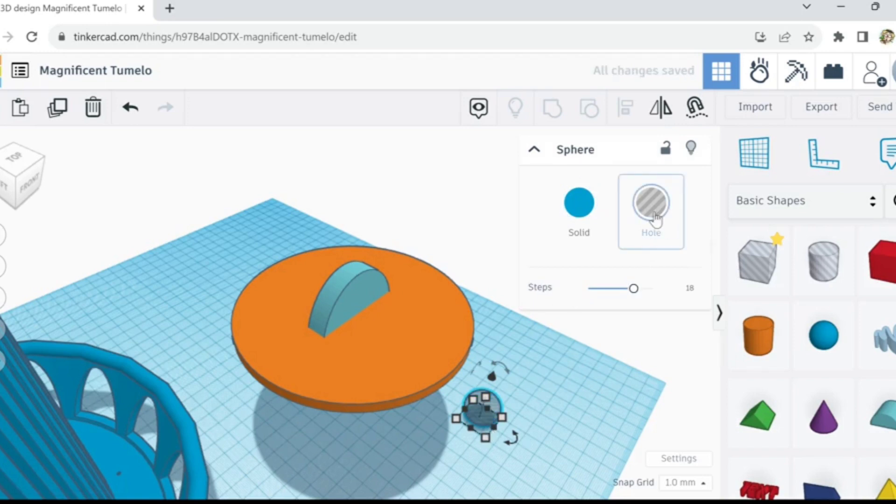
{"action": "key", "text": "ctrl+Up"}
{"action": "key", "text": "ctrl+Up"}
{"action": "key", "text": "ctrl+Up"}
{"action": "key", "text": "ctrl+Up"}
{"action": "key", "text": "ctrl+Up"}
{"action": "key", "text": "ctrl+Up"}
{"action": "key", "text": "ctrl+Up"}
{"action": "key", "text": "ctrl+Up"}
{"action": "key", "text": "ctrl+Up"}
{"action": "key", "text": "ctrl+Up"}
{"action": "key", "text": "ctrl+Up"}
{"action": "key", "text": "ctrl+Up"}
{"action": "key", "text": "ctrl+Up"}
{"action": "key", "text": "ctrl+Up"}
{"action": "key", "text": "ctrl+Up"}
{"action": "key", "text": "ctrl+Up"}
{"action": "key", "text": "ctrl+Up"}
{"action": "key", "text": "ctrl+Up"}
{"action": "key", "text": "ctrl+Up"}
{"action": "key", "text": "ctrl+Up"}
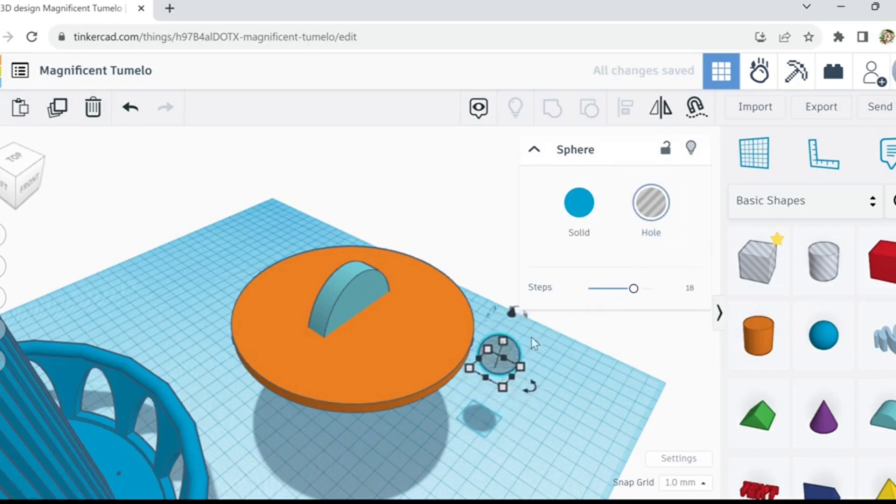
{"action": "key", "text": "ctrl+Up"}
{"action": "key", "text": "ctrl+Up"}
{"action": "key", "text": "ctrl+Up"}
{"action": "key", "text": "ctrl+Up"}
{"action": "key", "text": "ctrl+Up"}
{"action": "key", "text": "ctrl+Up"}
{"action": "key", "text": "ctrl+Up"}
{"action": "key", "text": "ctrl+Up"}
{"action": "key", "text": "ctrl+Up"}
{"action": "key", "text": "ctrl+Up"}
{"action": "key", "text": "ctrl+Up"}
{"action": "key", "text": "ctrl+Up"}
{"action": "key", "text": "ctrl+Up"}
{"action": "key", "text": "ctrl+Up"}
{"action": "key", "text": "ctrl+Up"}
{"action": "key", "text": "ctrl+Up"}
Step: Enlarge the spherical hole to 38 mm by 38 mm and position it over the lid against one side of the handle
{"action": "left_click_drag", "start_coordinate": [510, 321], "coordinate": [450, 343]}
{"action": "key", "text": "Left"}
{"action": "key", "text": "Left"}
{"action": "key", "text": "Left"}
{"action": "key", "text": "Left"}
{"action": "key", "text": "Left"}
{"action": "key", "text": "Left"}
{"action": "key", "text": "Left"}
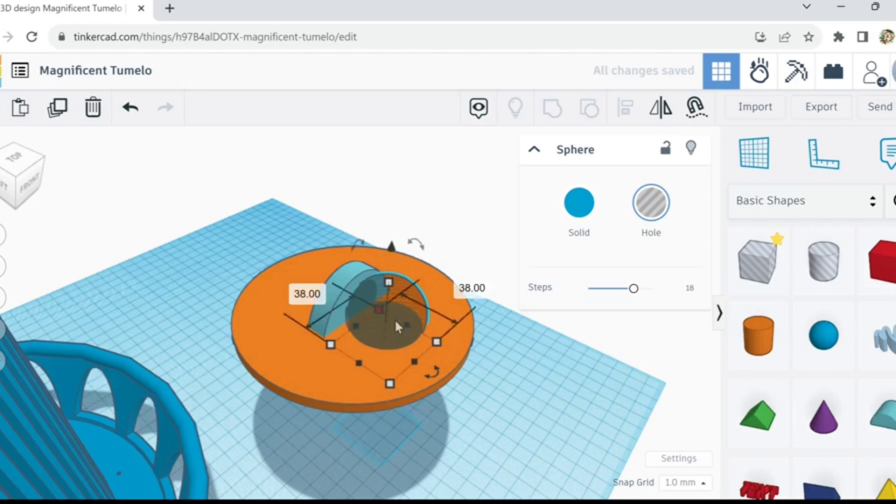
Step: Stretch the spherical hole parallel to the handle's length and nudge it into place along the handle's side
{"action": "left_click_drag", "start_coordinate": [360, 367], "coordinate": [326, 382]}
{"action": "key", "text": "Right"}
{"action": "key", "text": "Right"}
{"action": "key", "text": "Right"}
{"action": "key", "text": "Right"}
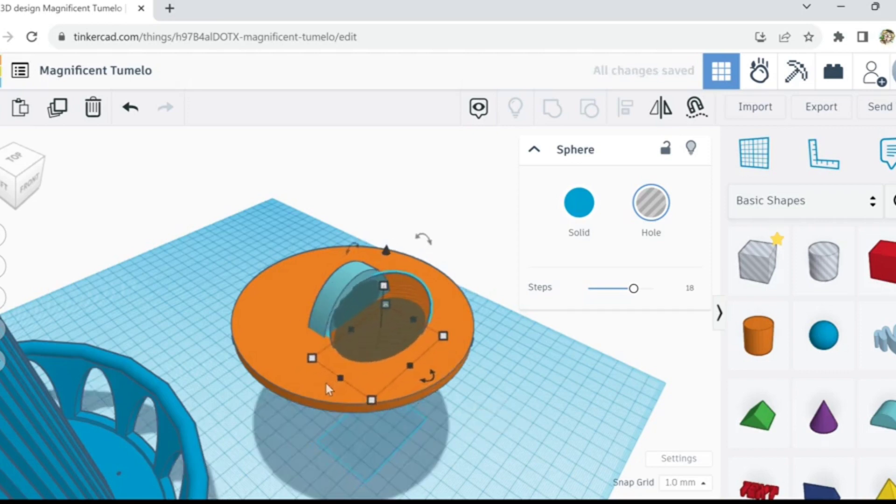
{"action": "mouse_move", "coordinate": [437, 387]}
{"action": "right_mouse_down"}
{"action": "mouse_move", "coordinate": [304, 359]}
{"action": "mouse_move", "coordinate": [334, 402]}
{"action": "mouse_move", "coordinate": [524, 408]}
{"action": "mouse_move", "coordinate": [564, 394]}
{"action": "mouse_move", "coordinate": [525, 409]}
{"action": "mouse_move", "coordinate": [448, 395]}
{"action": "right_mouse_up"}
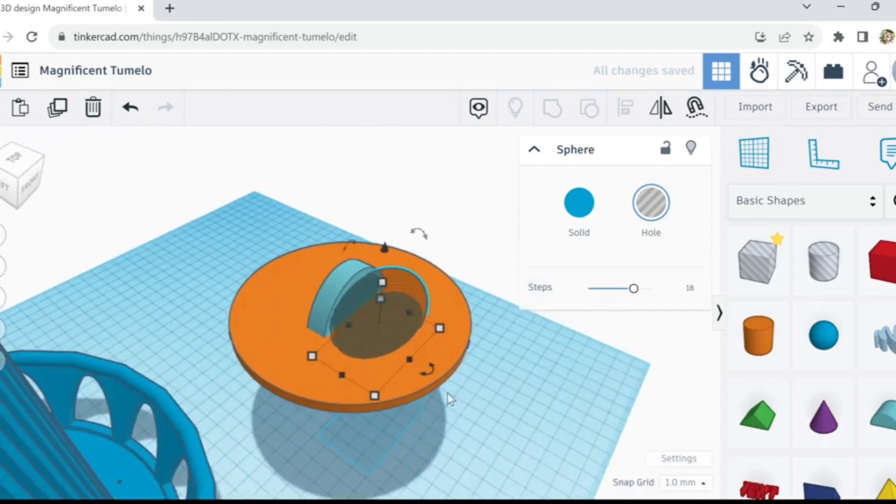
Step: Duplicate the spherical hole and place the copy against the opposite side of the handle
{"action": "left_click", "coordinate": [545, 390]}
{"action": "left_click", "coordinate": [382, 316]}
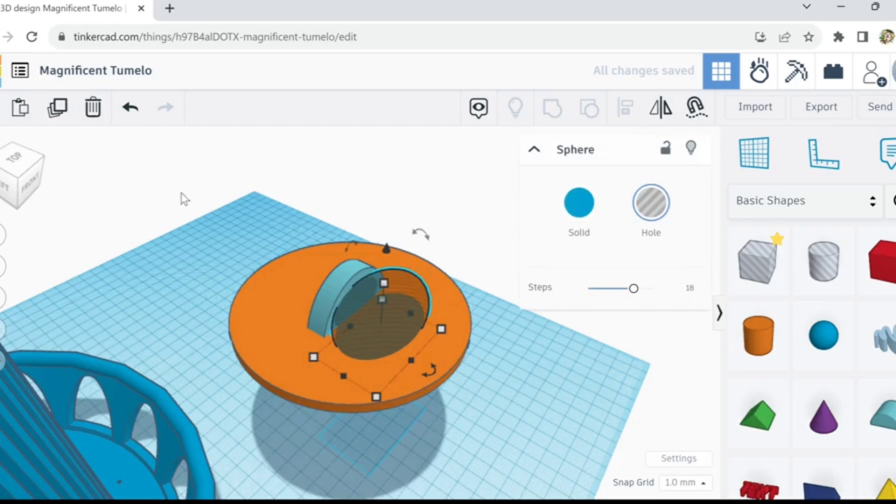
{"action": "left_click", "coordinate": [59, 117]}
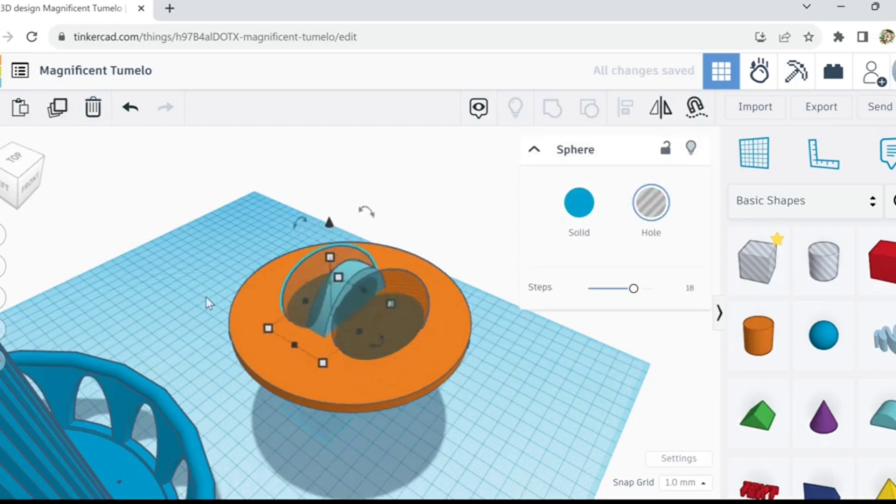
{"action": "right_click_drag", "start_coordinate": [453, 351], "coordinate": [411, 376]}
Step: Set the snap grid to 0.1 mm and examine how both spherical holes overlap the handle's sides
{"action": "left_click", "coordinate": [685, 482]}
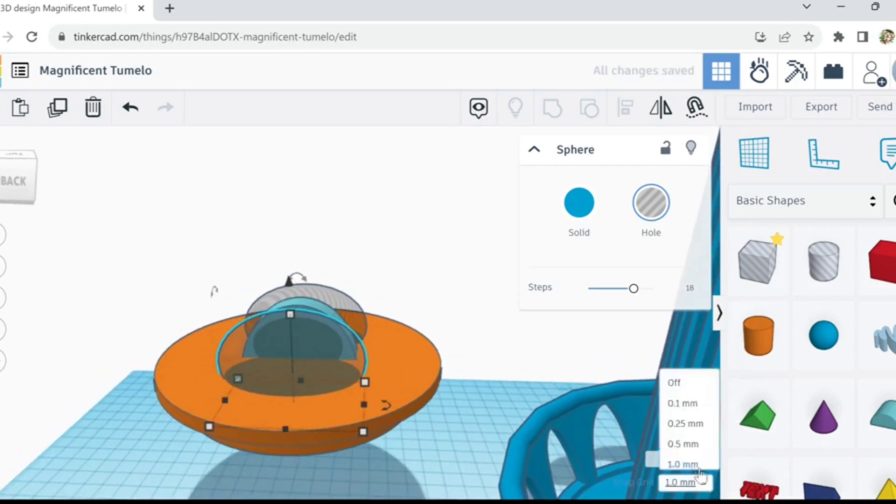
{"action": "left_click", "coordinate": [680, 332]}
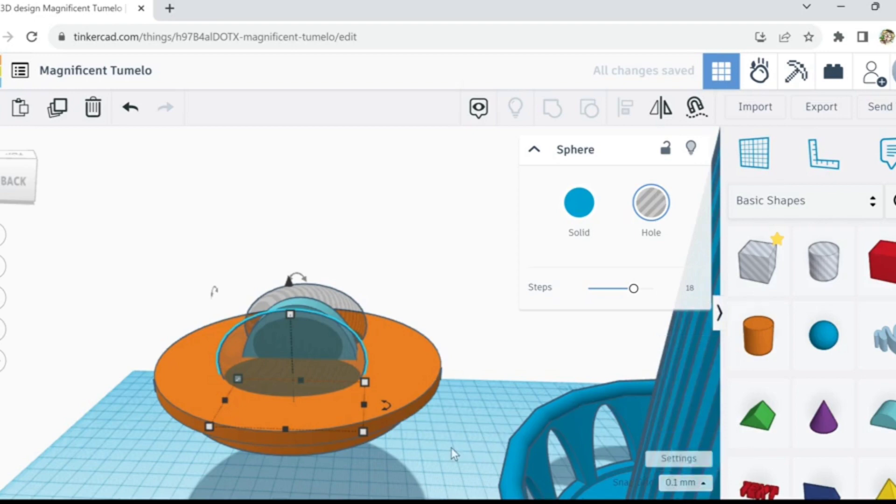
{"action": "scroll", "coordinate": [323, 320], "scroll_direction": "up", "scroll_amount": 4}
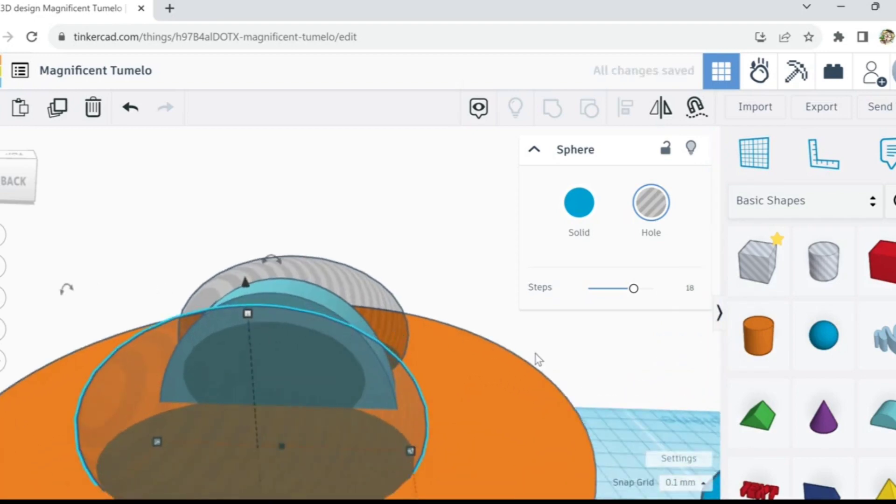
{"action": "right_click_drag", "start_coordinate": [536, 358], "coordinate": [72, 338]}
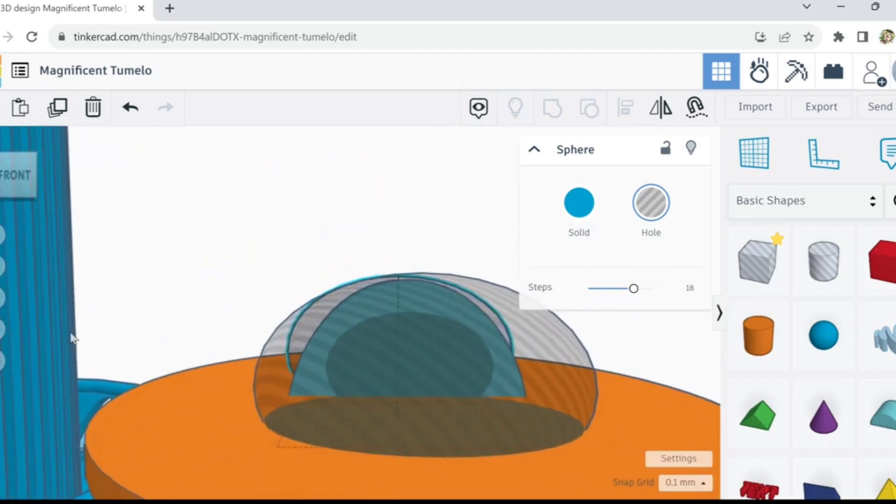
{"action": "left_click", "coordinate": [289, 390]}
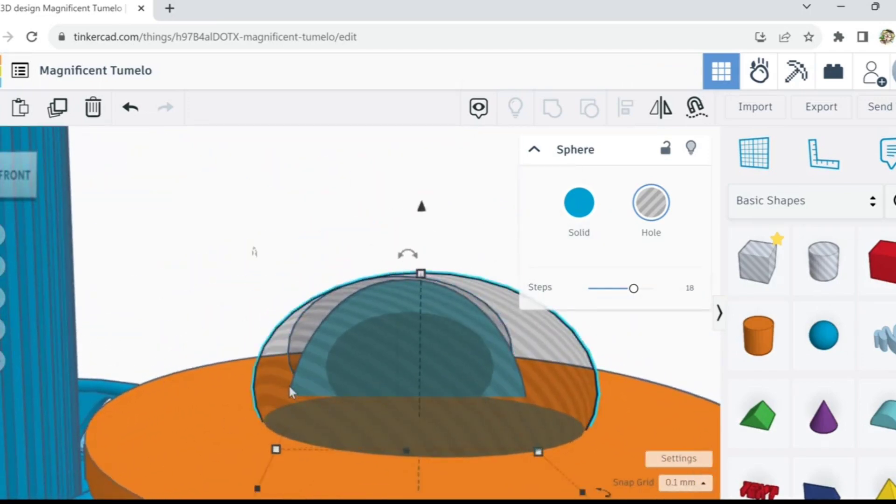
{"action": "right_click_drag", "start_coordinate": [252, 358], "coordinate": [337, 277]}
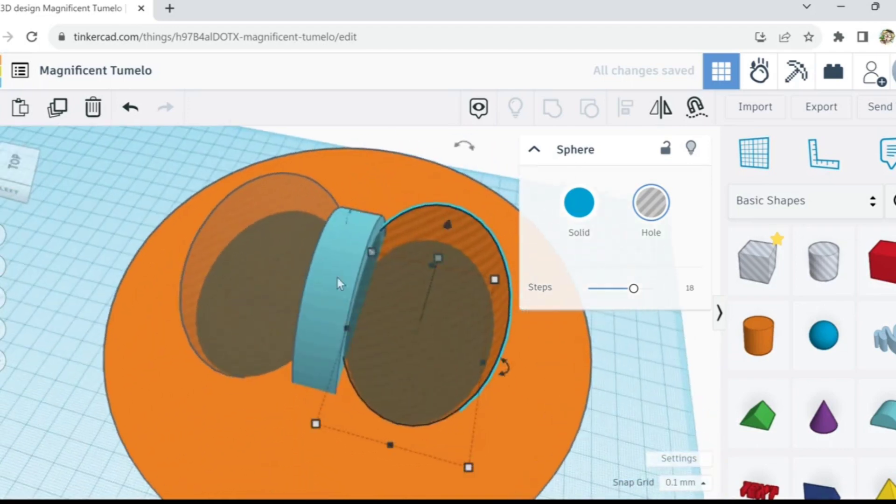
Step: Group the handle with both spherical holes to carve finger recesses into its two sides
{"action": "left_click", "coordinate": [270, 233], "text": "shift"}
{"action": "left_click", "coordinate": [367, 247], "text": "shift"}
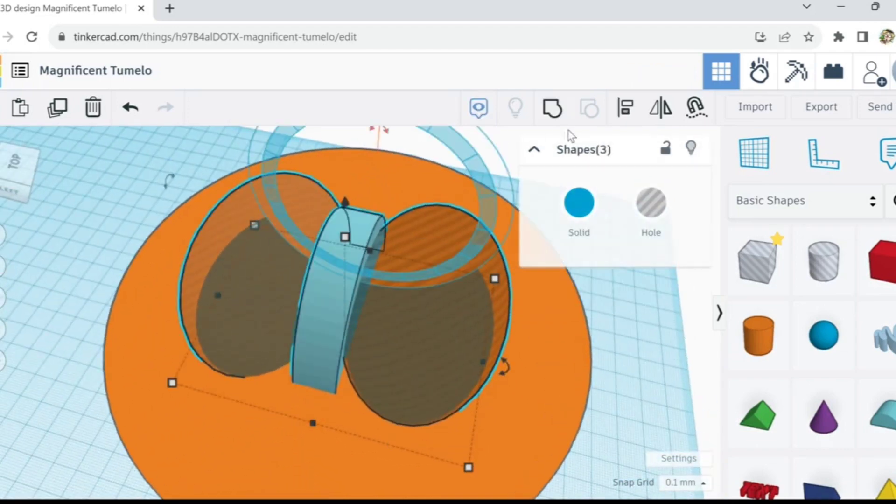
{"action": "left_click", "coordinate": [552, 110]}
{"action": "right_click_drag", "start_coordinate": [637, 370], "coordinate": [385, 331]}
{"action": "scroll", "coordinate": [391, 347], "scroll_direction": "down", "scroll_amount": 2}
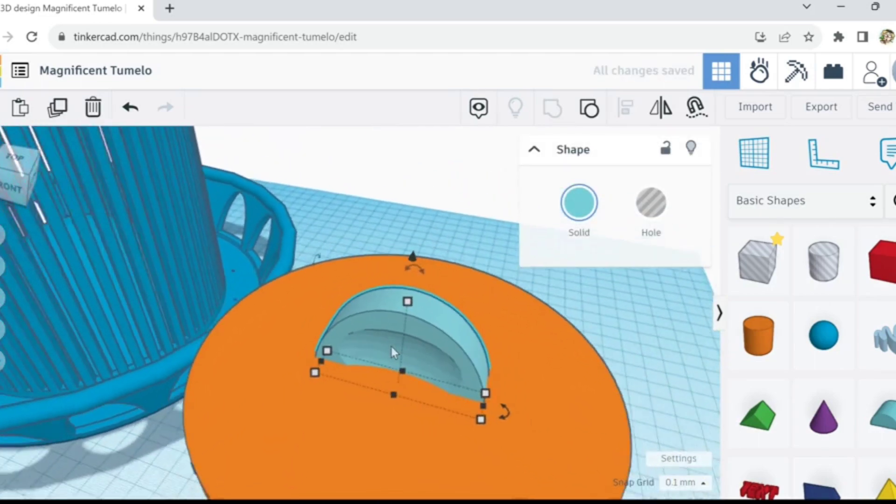
Step: Recolour the carved handle and the upper lid disc with the same preset blue as the basket
{"action": "left_click", "coordinate": [579, 205]}
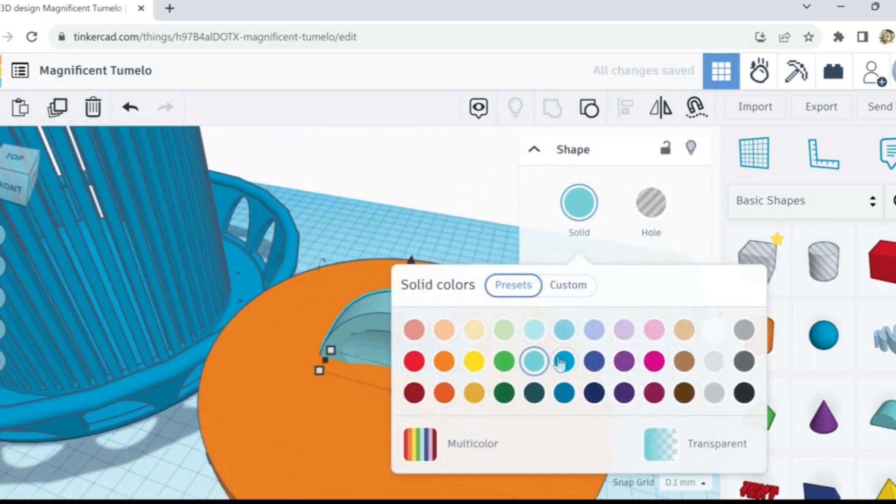
{"action": "left_click", "coordinate": [564, 358]}
{"action": "left_click", "coordinate": [326, 436]}
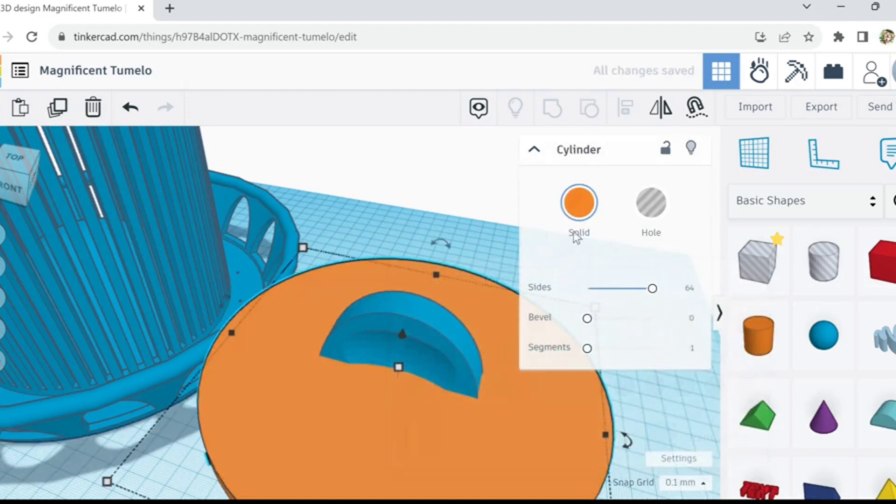
{"action": "left_click", "coordinate": [579, 203]}
{"action": "left_click", "coordinate": [565, 361]}
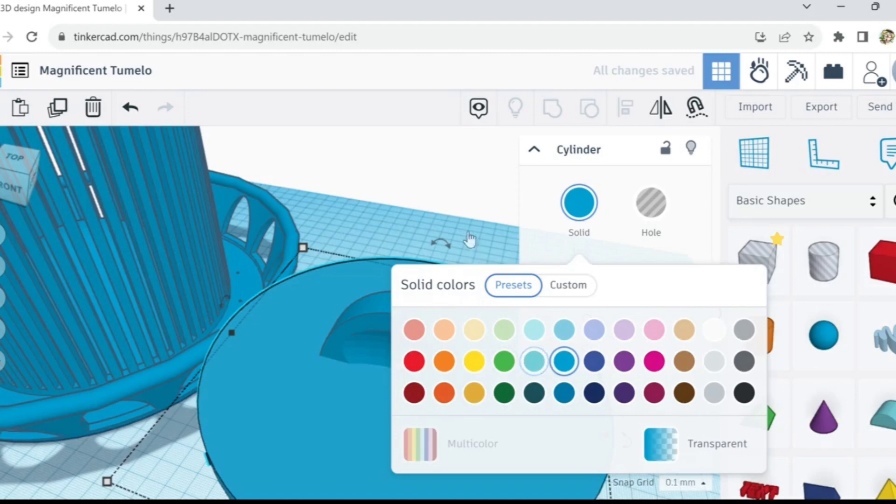
{"action": "key", "text": "Escape"}
{"action": "scroll", "coordinate": [582, 418], "scroll_direction": "down", "scroll_amount": 3}
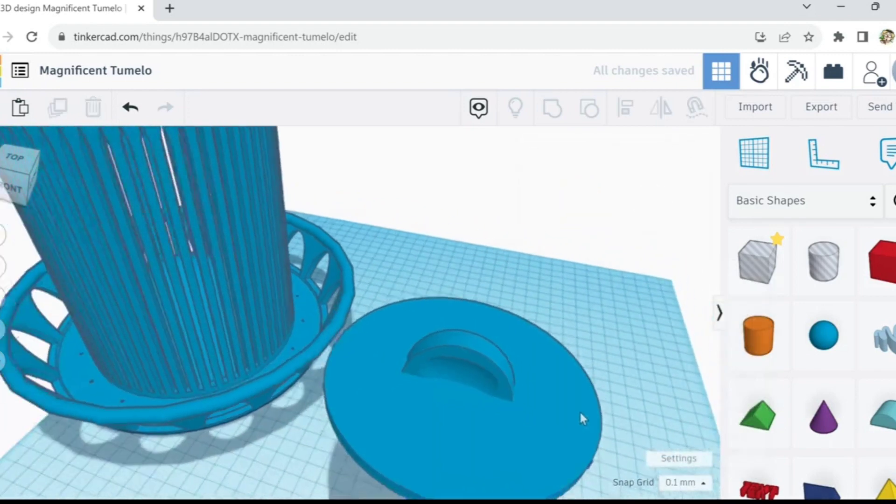
Step: Recolour the orange lower lid disc with the preset blue used for the rest of the lid
{"action": "right_click_drag", "start_coordinate": [582, 418], "coordinate": [556, 411]}
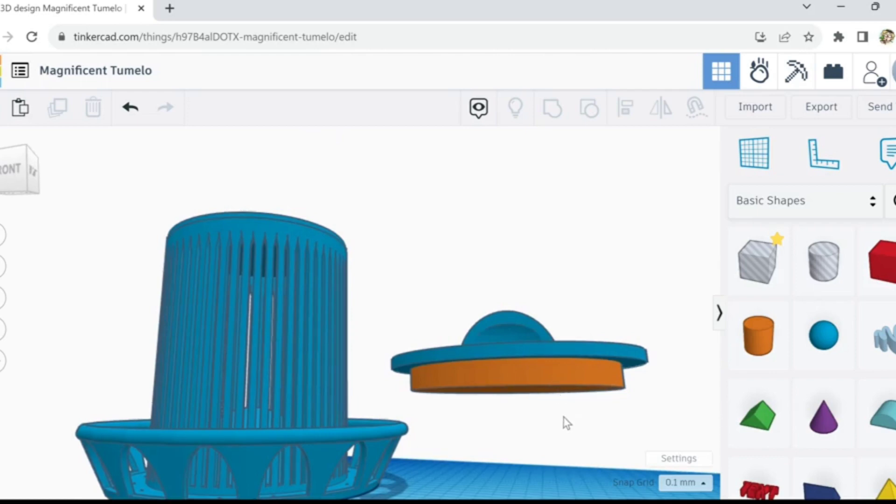
{"action": "right_click_drag", "start_coordinate": [564, 416], "coordinate": [561, 412]}
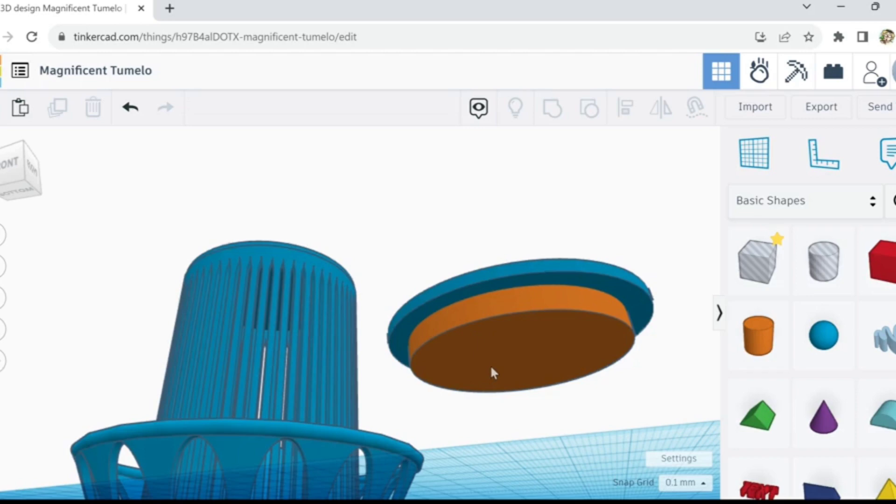
{"action": "right_click_drag", "start_coordinate": [491, 367], "coordinate": [506, 414]}
{"action": "left_click", "coordinate": [516, 386]}
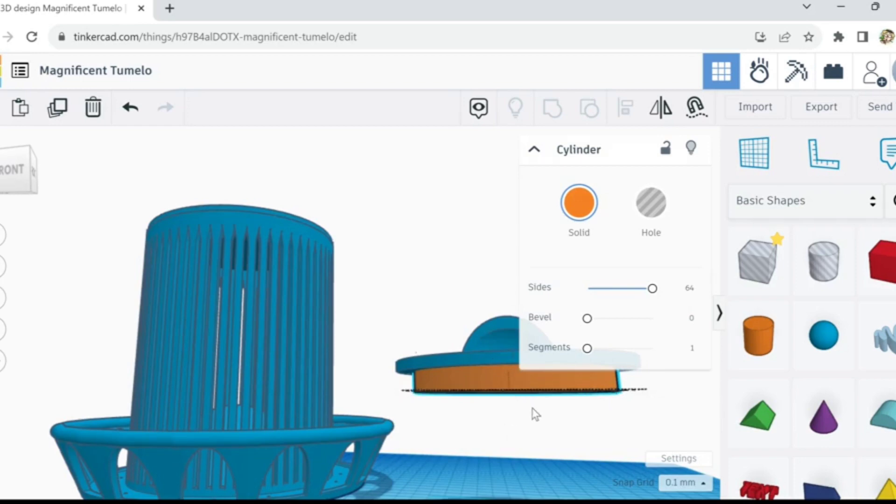
{"action": "mouse_move", "coordinate": [533, 412]}
{"action": "right_mouse_down"}
{"action": "mouse_move", "coordinate": [525, 397]}
{"action": "mouse_move", "coordinate": [525, 424]}
{"action": "right_mouse_up"}
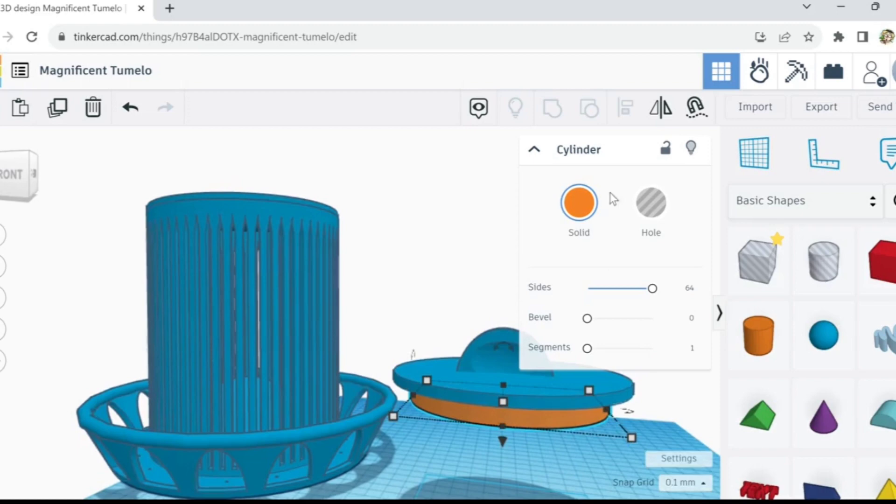
{"action": "left_click", "coordinate": [579, 202]}
{"action": "left_click", "coordinate": [564, 361]}
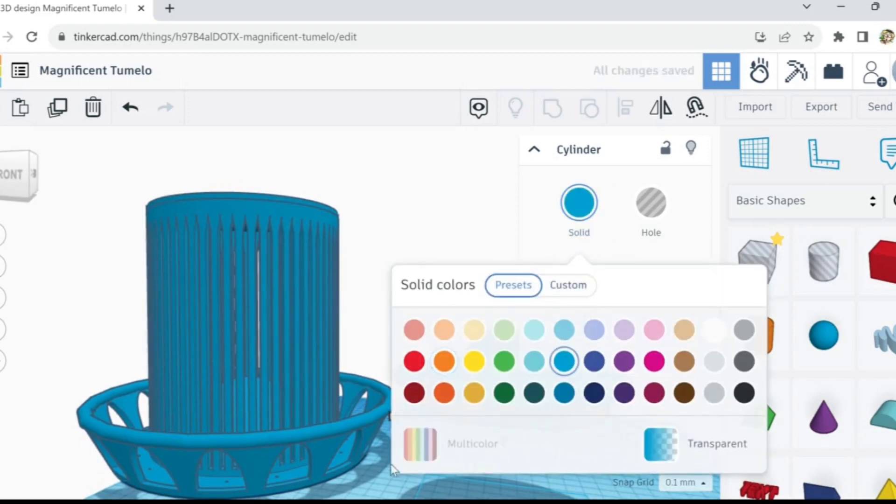
{"action": "left_click", "coordinate": [379, 483]}
{"action": "right_click_drag", "start_coordinate": [426, 444], "coordinate": [467, 475]}
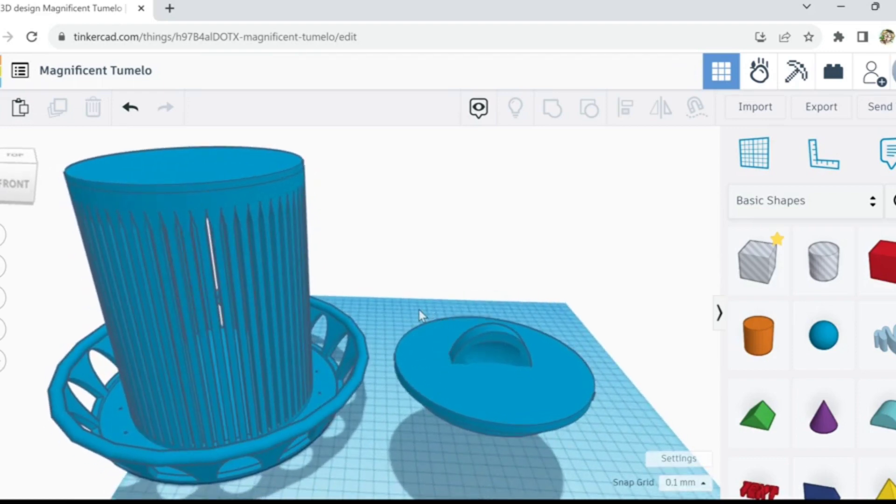
Step: Group the handle and both discs into one lid and shift it slightly farther back over the workplane
{"action": "left_click_drag", "start_coordinate": [420, 310], "coordinate": [550, 388]}
{"action": "left_click", "coordinate": [551, 118]}
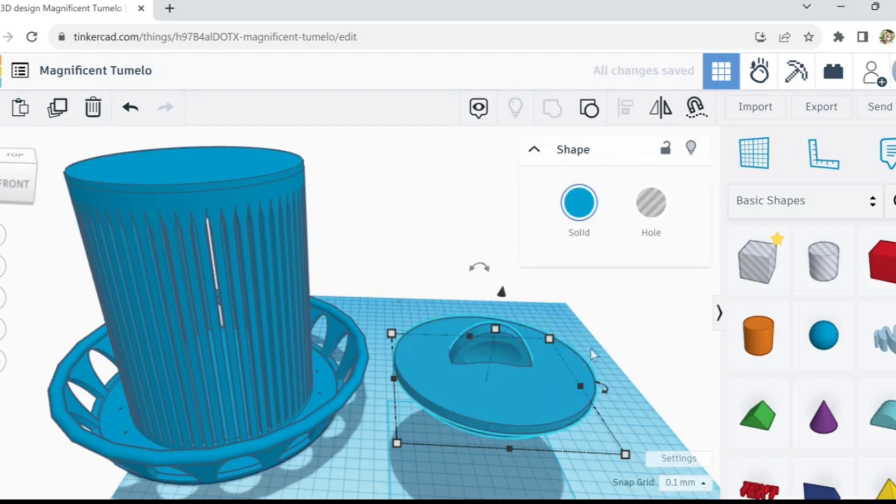
{"action": "left_click", "coordinate": [621, 371]}
{"action": "left_click_drag", "start_coordinate": [493, 386], "coordinate": [485, 369]}
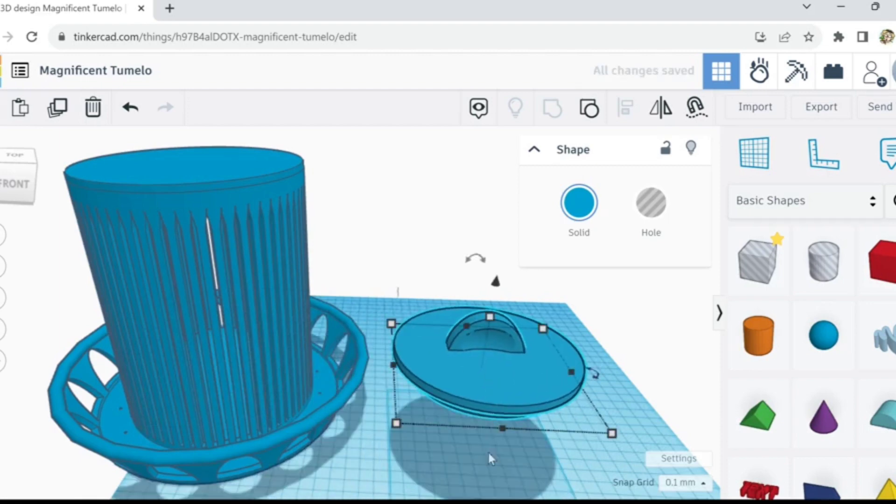
{"action": "right_click_drag", "start_coordinate": [486, 469], "coordinate": [316, 294]}
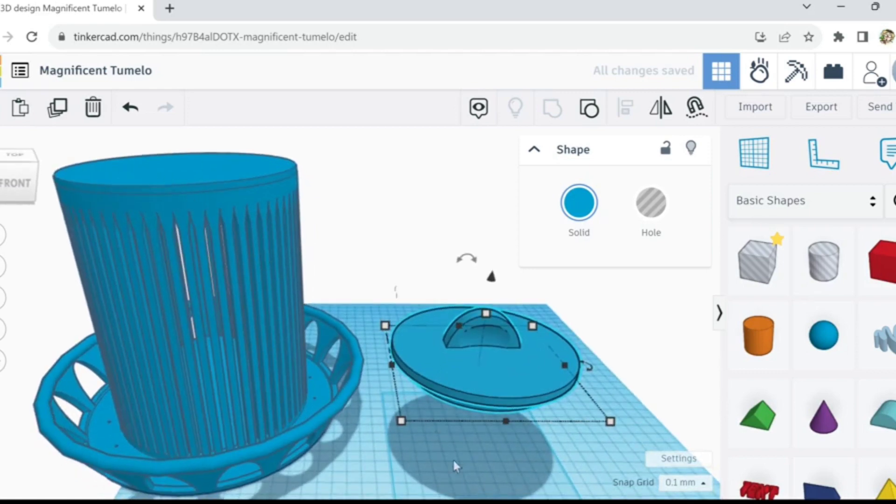
{"action": "right_click_drag", "start_coordinate": [453, 461], "coordinate": [442, 418]}
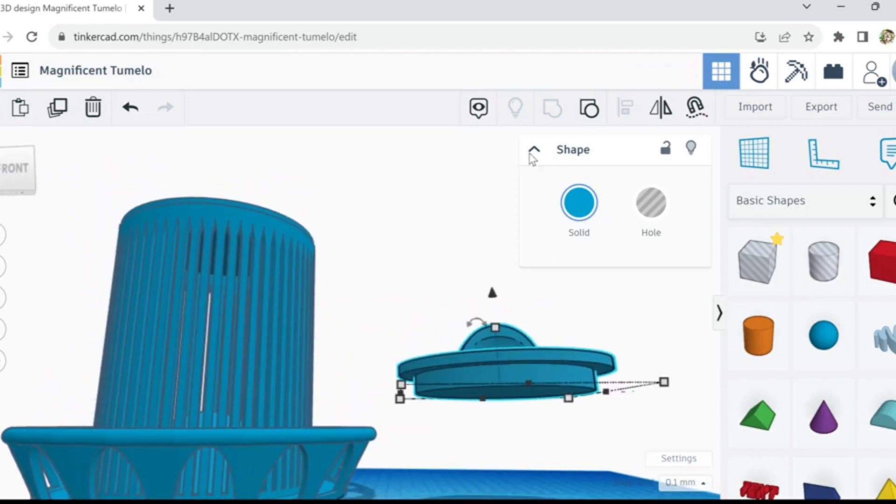
Step: Ungroup the lid into its three parts and duplicate the lower disc in place
{"action": "left_click", "coordinate": [590, 108]}
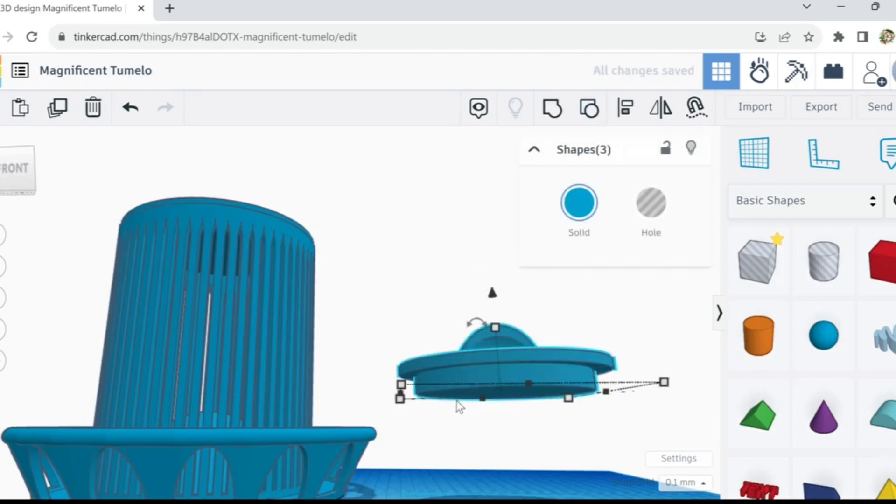
{"action": "left_click", "coordinate": [455, 447]}
{"action": "left_click", "coordinate": [463, 376]}
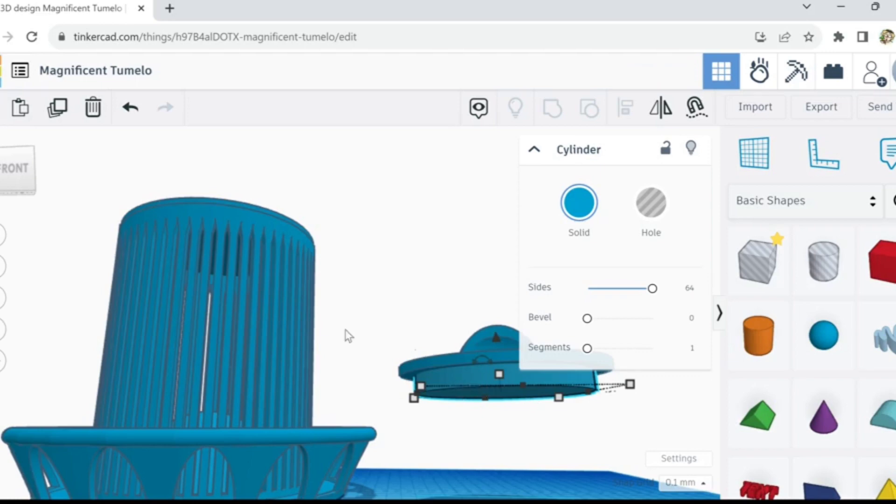
{"action": "left_click", "coordinate": [58, 111]}
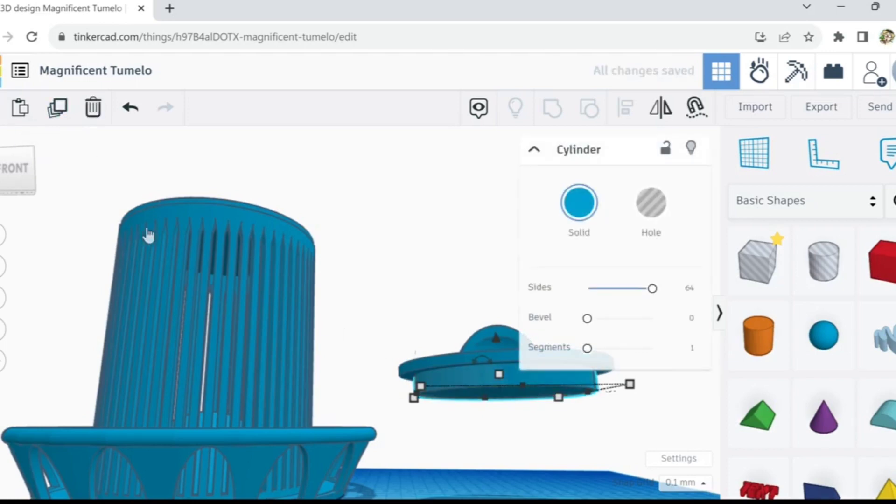
Step: Set the snap grid to 1.0 mm and move the disc copy clear of the lid toward the basket
{"action": "left_click", "coordinate": [697, 481]}
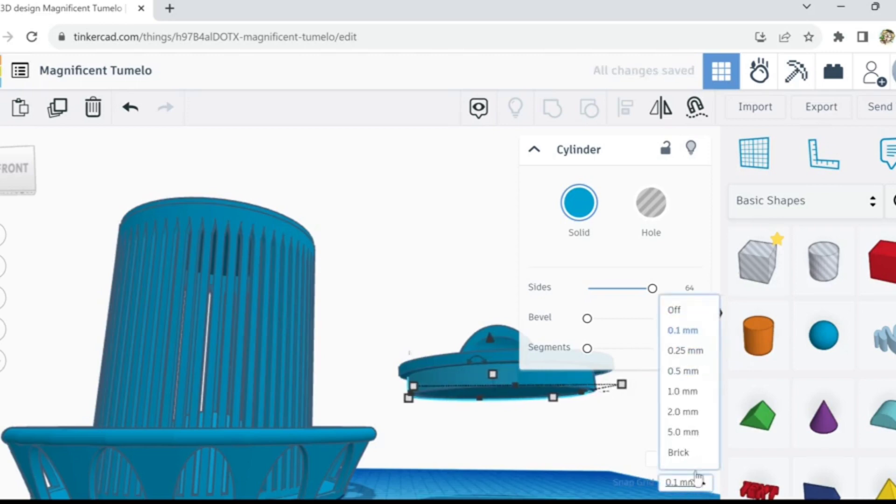
{"action": "left_click", "coordinate": [686, 391]}
{"action": "left_click_drag", "start_coordinate": [422, 396], "coordinate": [389, 393]}
{"action": "key", "text": "Left"}
{"action": "key", "text": "Left"}
{"action": "key", "text": "Left"}
{"action": "key", "text": "Left"}
{"action": "key", "text": "Left"}
{"action": "key", "text": "Left"}
{"action": "key", "text": "Left"}
{"action": "key", "text": "Left"}
{"action": "key", "text": "Left"}
{"action": "key", "text": "Left"}
{"action": "key", "text": "Left"}
{"action": "key", "text": "Left"}
{"action": "key", "text": "Left"}
{"action": "key", "text": "Left"}
{"action": "key", "text": "Left"}
{"action": "key", "text": "Left"}
{"action": "key", "text": "Left"}
{"action": "key", "text": "Left"}
{"action": "key", "text": "Left"}
{"action": "key", "text": "Left"}
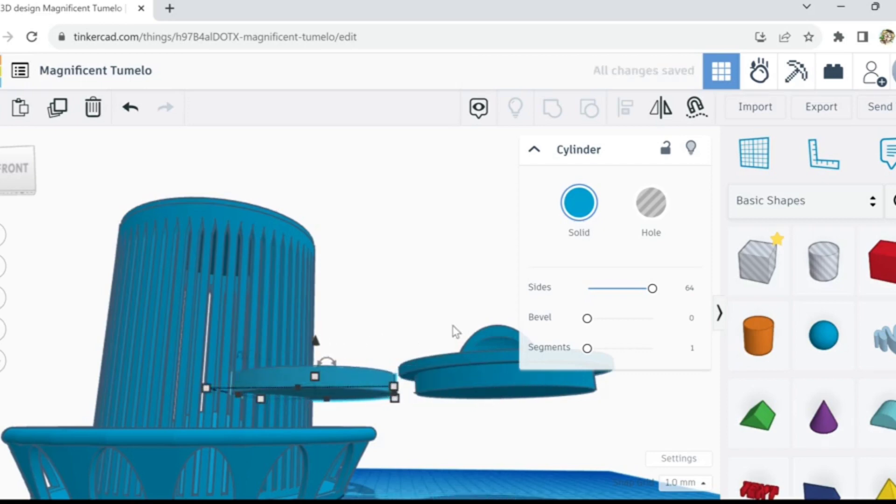
Step: Group the lid's three parts, and turn the separate disc copy into a 61 mm tall hole
{"action": "left_click", "coordinate": [497, 370]}
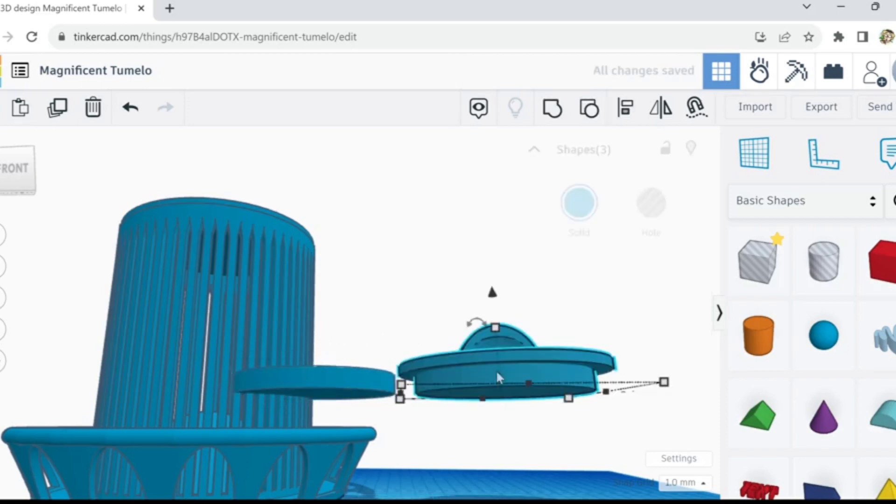
{"action": "left_click", "coordinate": [552, 109]}
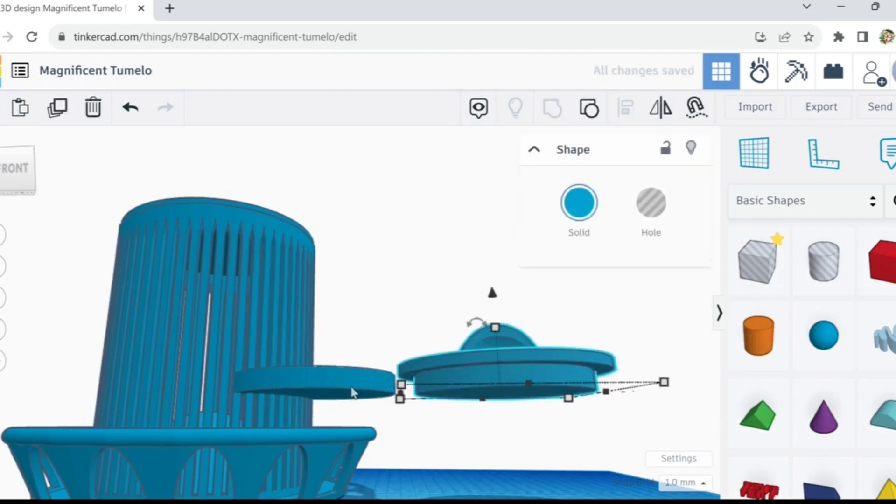
{"action": "left_click", "coordinate": [352, 394]}
{"action": "left_click_drag", "start_coordinate": [314, 374], "coordinate": [316, 302]}
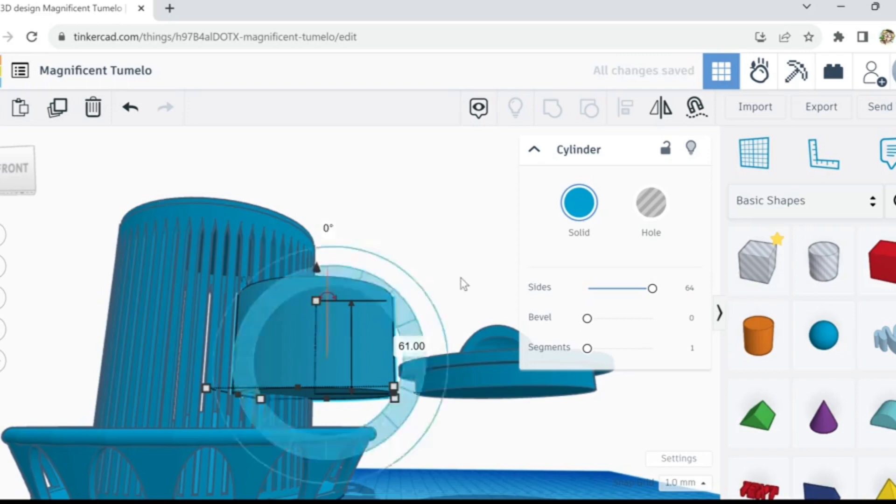
{"action": "left_click", "coordinate": [638, 222]}
Step: Set the hole cylinder's width and length to 101 mm each
{"action": "right_click_drag", "start_coordinate": [419, 266], "coordinate": [445, 303]}
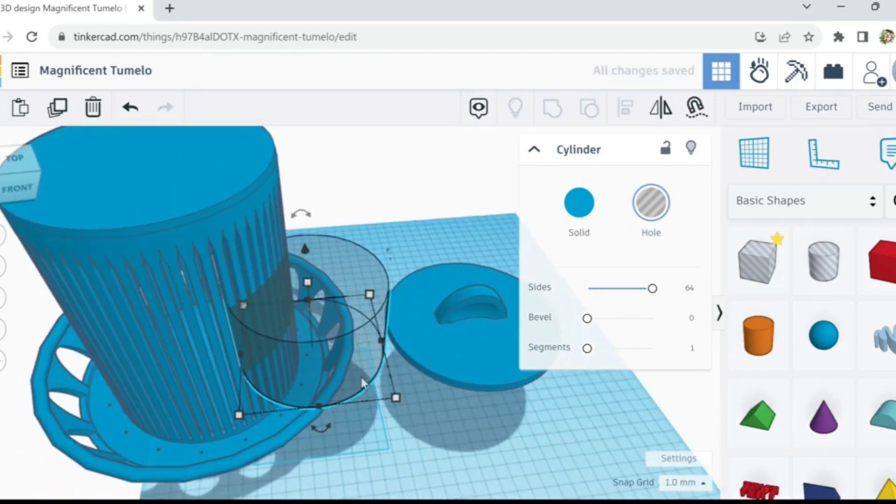
{"action": "mouse_move", "coordinate": [240, 422]}
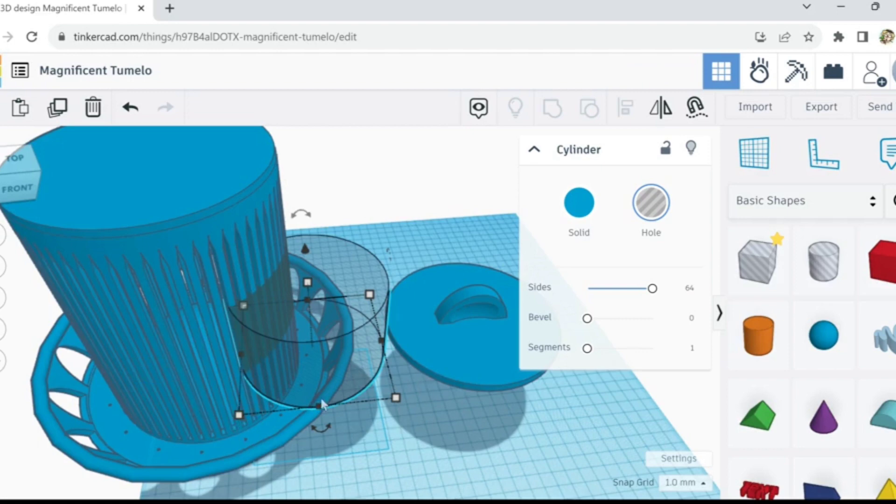
{"action": "scroll", "coordinate": [298, 397], "scroll_direction": "down", "scroll_amount": 2}
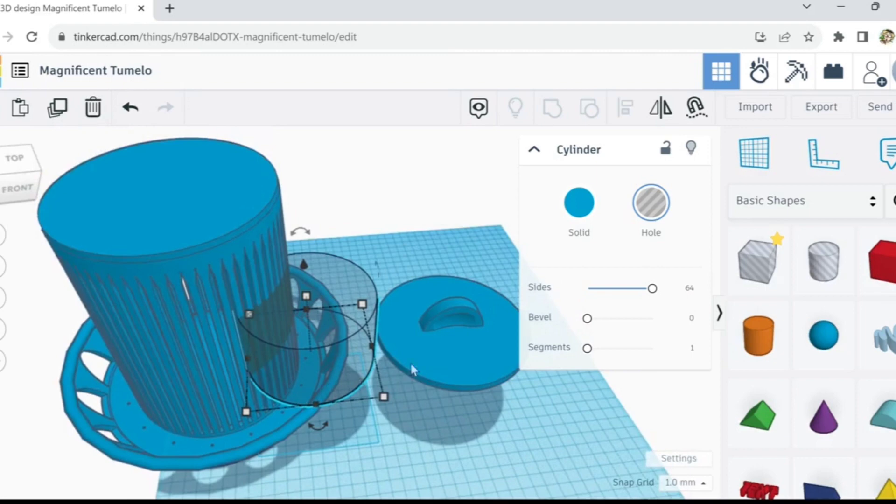
{"action": "right_click_drag", "start_coordinate": [430, 413], "coordinate": [338, 391]}
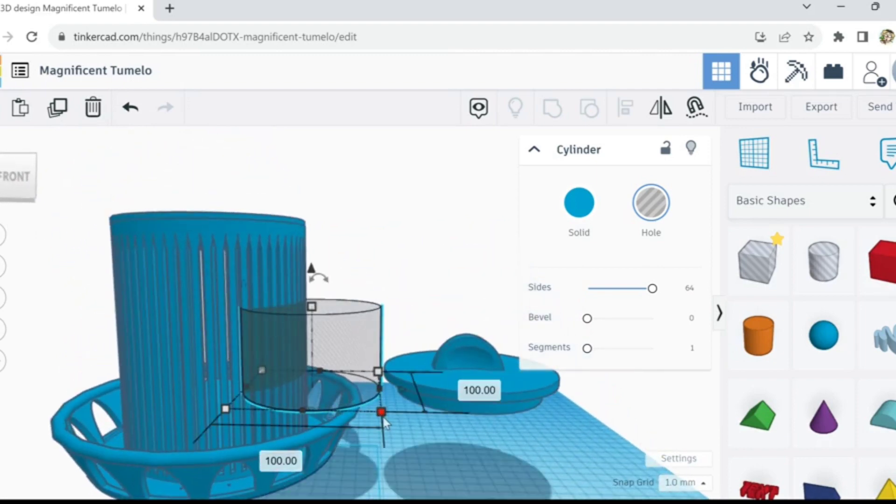
{"action": "left_click", "coordinate": [281, 461]}
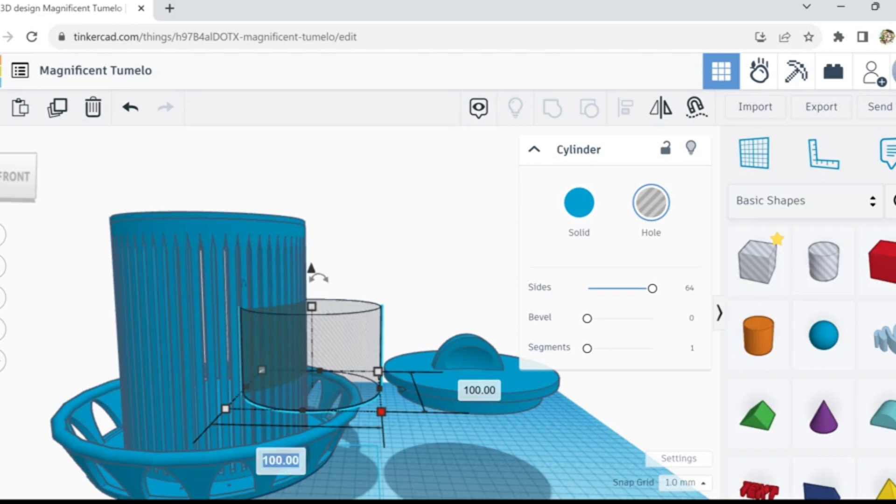
{"action": "type", "text": "101"}
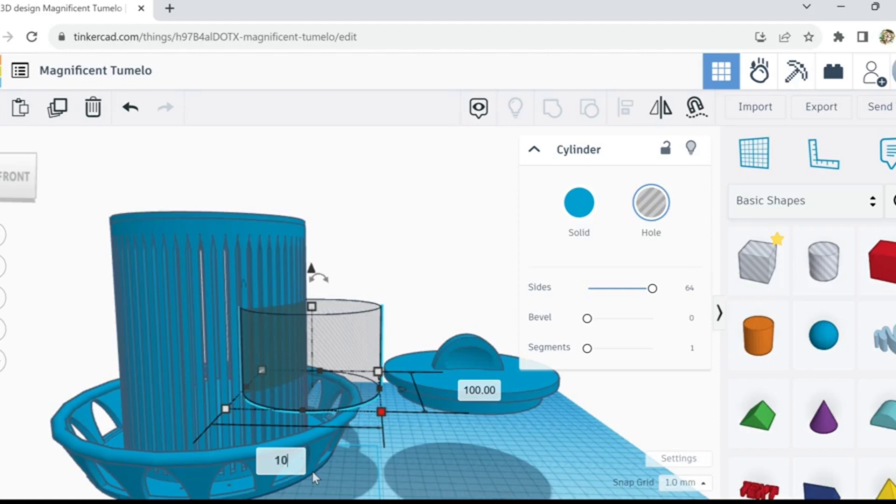
{"action": "left_click", "coordinate": [480, 392]}
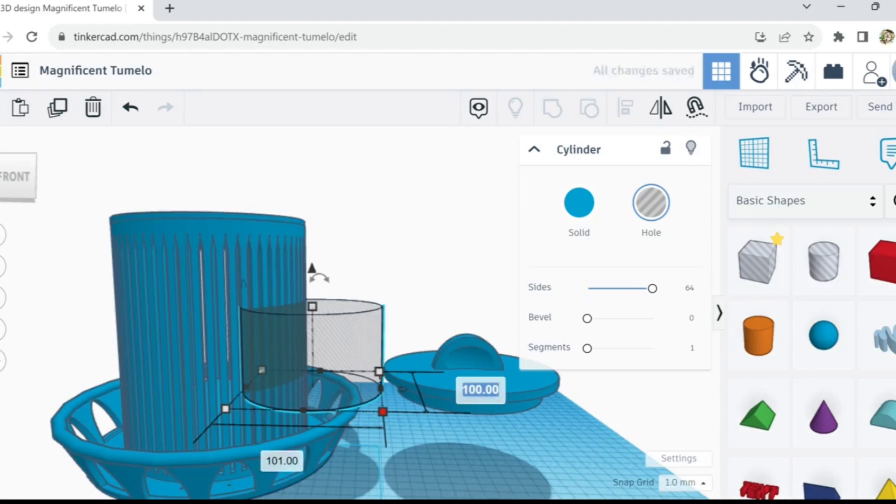
{"action": "type", "text": "101"}
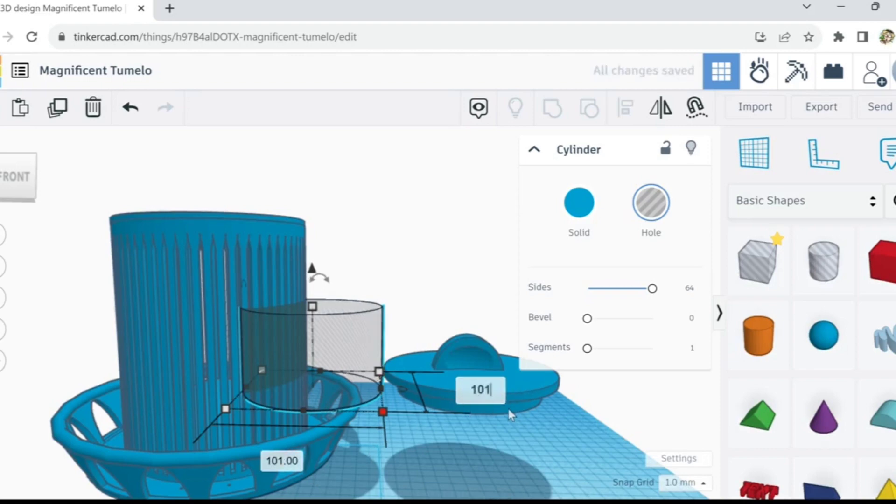
{"action": "key", "text": "Return"}
Step: Move the hole cylinder inside the basket and raise it until it protrudes through the basket's closed top
{"action": "left_click_drag", "start_coordinate": [338, 357], "coordinate": [234, 342]}
{"action": "scroll", "coordinate": [299, 380], "scroll_direction": "down", "scroll_amount": 1}
{"action": "right_click_drag", "start_coordinate": [298, 377], "coordinate": [337, 344]}
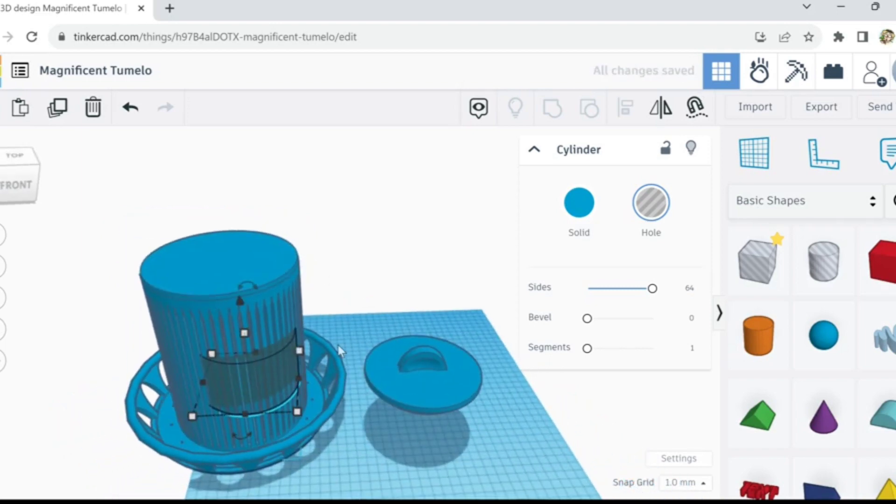
{"action": "key", "text": "ctrl+Up"}
{"action": "key", "text": "ctrl+Up"}
{"action": "key", "text": "ctrl+Up"}
{"action": "key", "text": "ctrl+Up"}
{"action": "key", "text": "ctrl+Up"}
{"action": "key", "text": "ctrl+Up"}
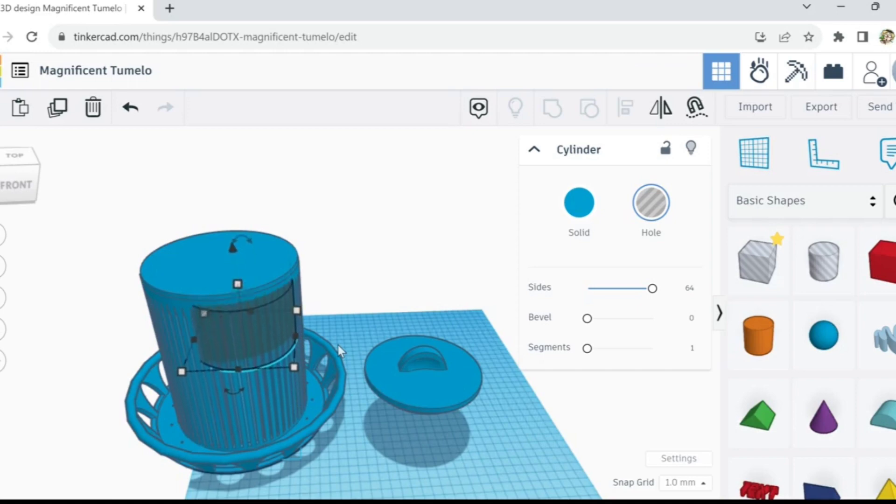
{"action": "key", "text": "ctrl+Up"}
{"action": "key", "text": "ctrl+Up"}
{"action": "key", "text": "ctrl+Up"}
{"action": "key", "text": "ctrl+Up"}
{"action": "key", "text": "ctrl+Up"}
{"action": "key", "text": "ctrl+Up"}
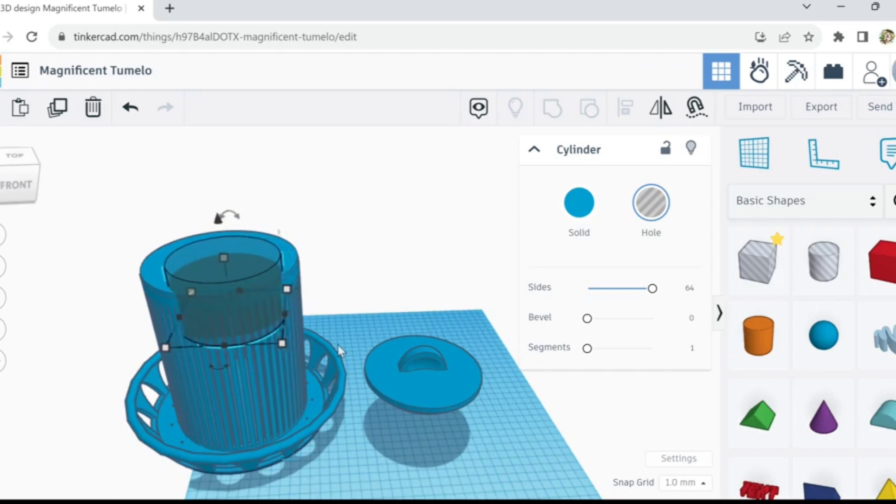
{"action": "key", "text": "ctrl+Up"}
{"action": "key", "text": "ctrl+Up"}
{"action": "key", "text": "ctrl+Up"}
{"action": "key", "text": "ctrl+Up"}
{"action": "key", "text": "ctrl+Up"}
{"action": "key", "text": "ctrl+Up"}
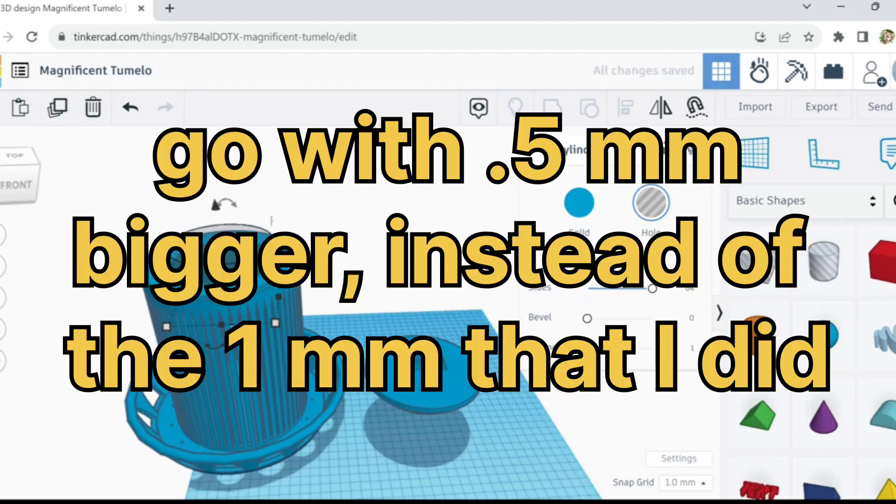
Step: Centre the hole cylinder on the basket's top in both horizontal directions and group them to cut the lid opening
{"action": "left_click", "coordinate": [205, 292], "text": "shift"}
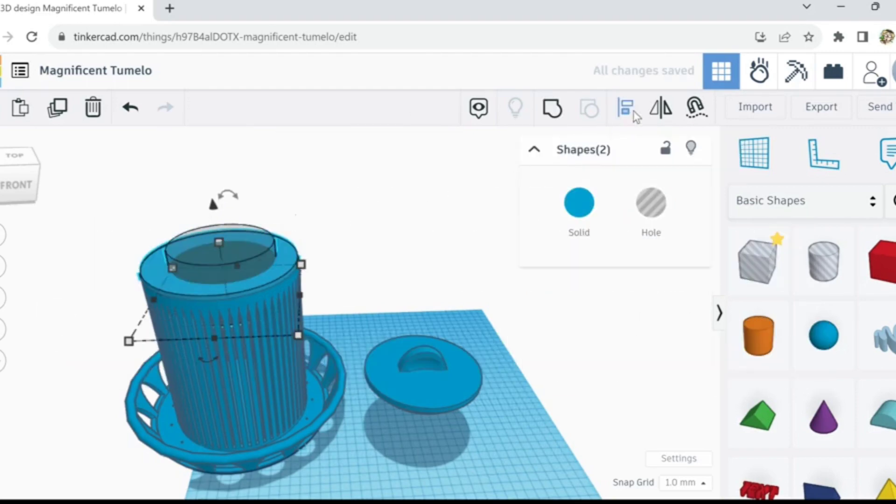
{"action": "left_click", "coordinate": [628, 110]}
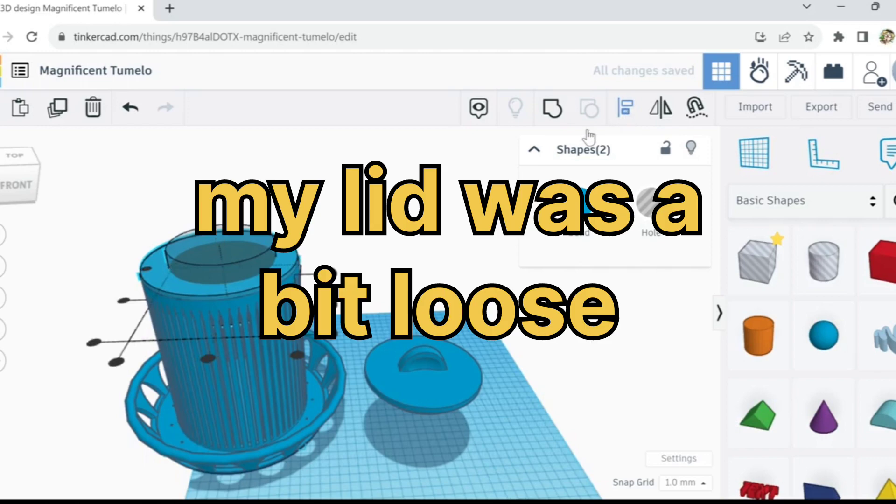
{"action": "left_click", "coordinate": [124, 304]}
{"action": "left_click", "coordinate": [207, 359]}
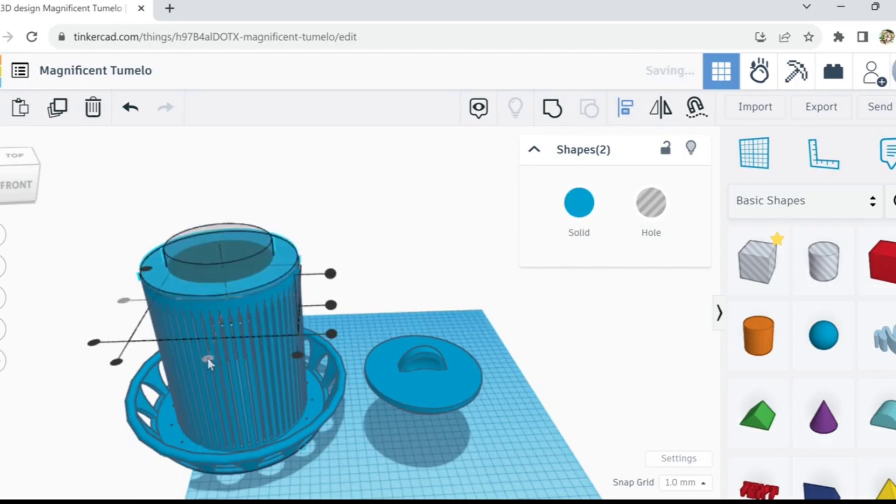
{"action": "left_click", "coordinate": [552, 110]}
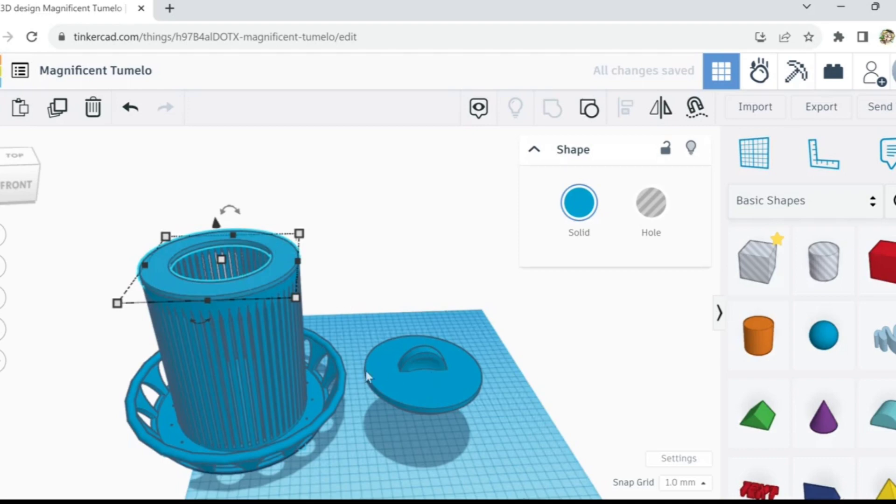
{"action": "left_click", "coordinate": [350, 265]}
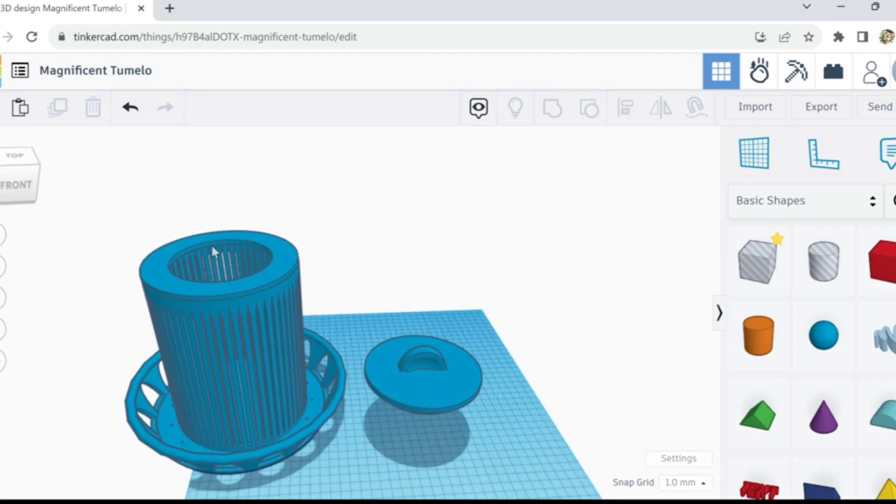
Step: Move the lid over to the basket and raise it onto the top opening to check the fit
{"action": "left_click_drag", "start_coordinate": [451, 390], "coordinate": [233, 384]}
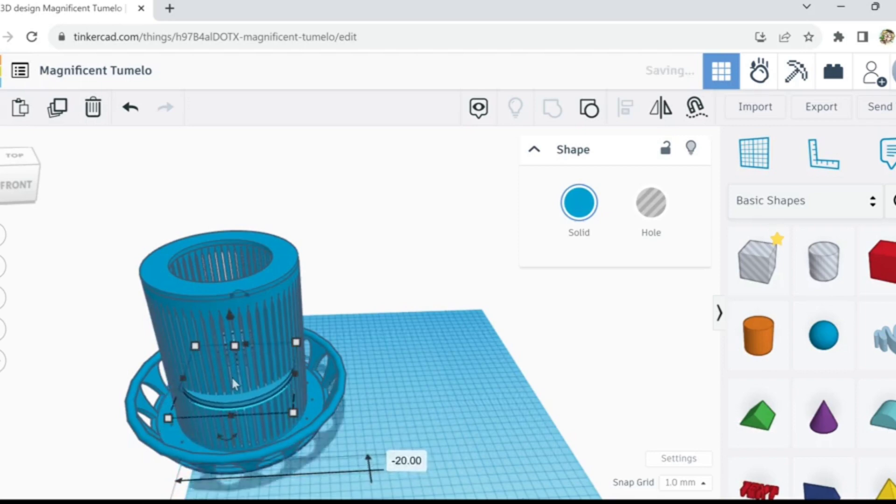
{"action": "key", "text": "ctrl+Up"}
{"action": "key", "text": "ctrl+Up"}
{"action": "key", "text": "ctrl+Up"}
{"action": "key", "text": "ctrl+Up"}
{"action": "key", "text": "ctrl+Up"}
{"action": "key", "text": "ctrl+Up"}
{"action": "key", "text": "ctrl+Up"}
{"action": "key", "text": "ctrl+Up"}
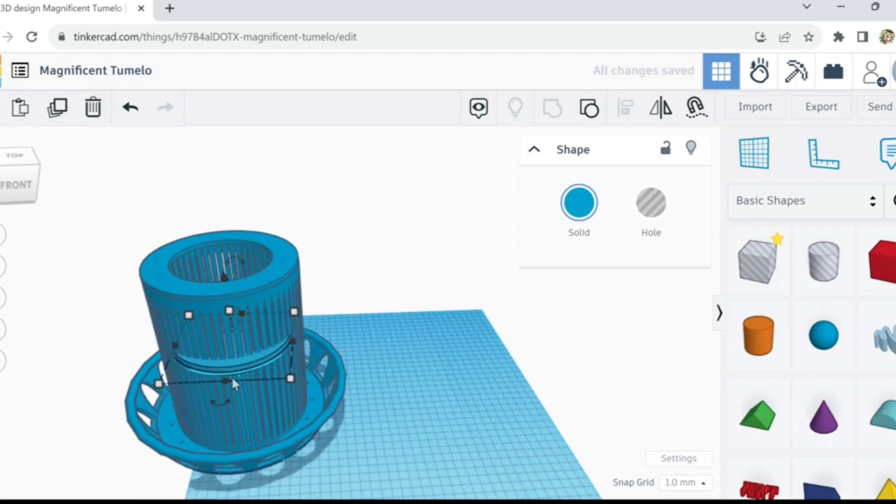
{"action": "key", "text": "ctrl+Up"}
{"action": "key", "text": "ctrl+Up"}
{"action": "key", "text": "ctrl+Up"}
{"action": "key", "text": "ctrl+Up"}
{"action": "key", "text": "ctrl+Up"}
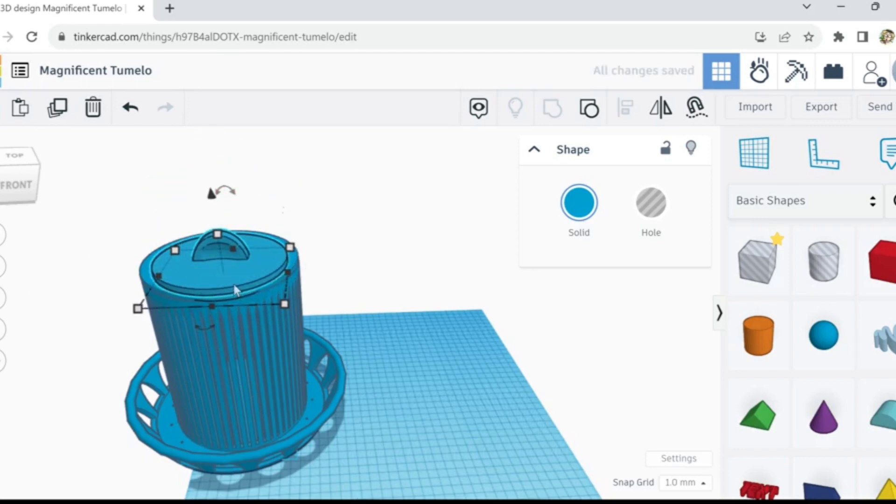
{"action": "left_click_drag", "start_coordinate": [236, 287], "coordinate": [233, 267]}
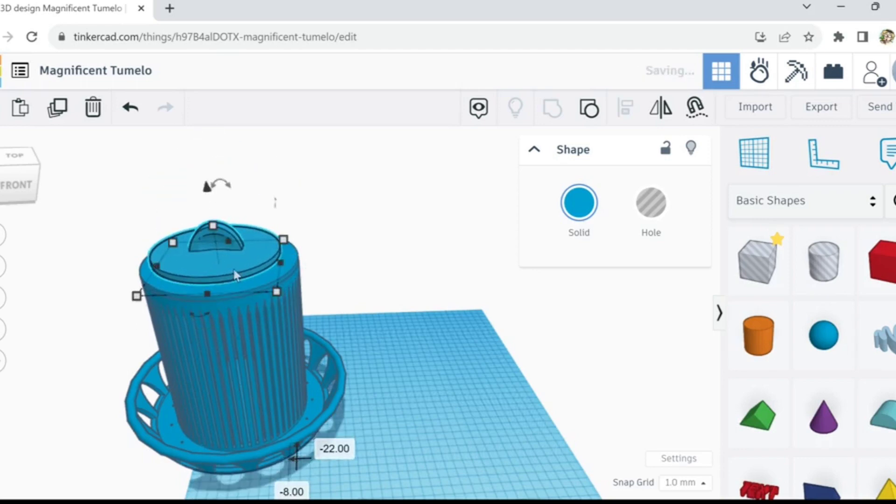
{"action": "scroll", "coordinate": [233, 267], "scroll_direction": "up", "scroll_amount": 4}
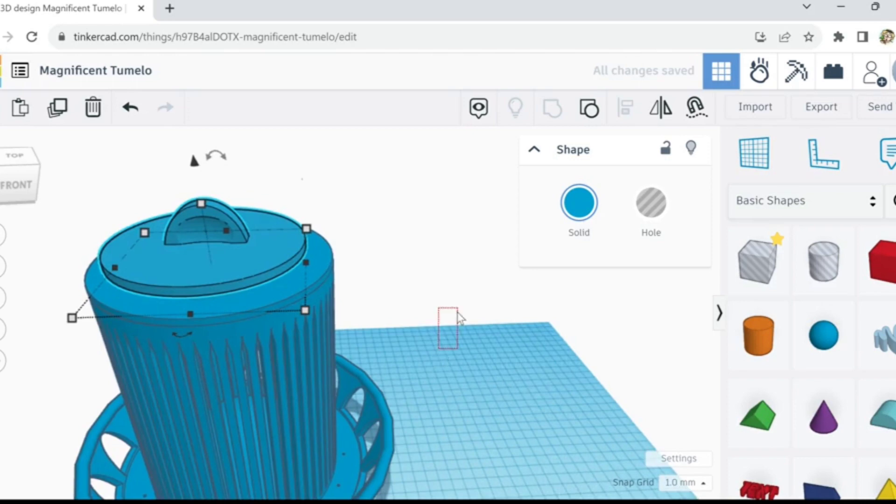
{"action": "left_click_drag", "start_coordinate": [459, 318], "coordinate": [465, 308]}
{"action": "left_click_drag", "start_coordinate": [453, 337], "coordinate": [448, 338]}
{"action": "right_click_drag", "start_coordinate": [382, 345], "coordinate": [212, 279]}
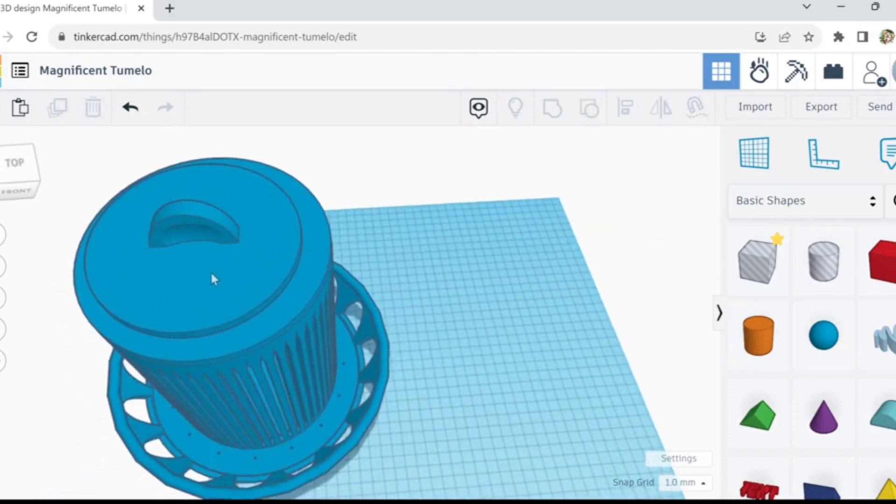
Step: Move the lid off the basket, drop it onto the workplane and place it beside the bowl
{"action": "left_click", "coordinate": [215, 287]}
{"action": "left_click_drag", "start_coordinate": [338, 264], "coordinate": [506, 256]}
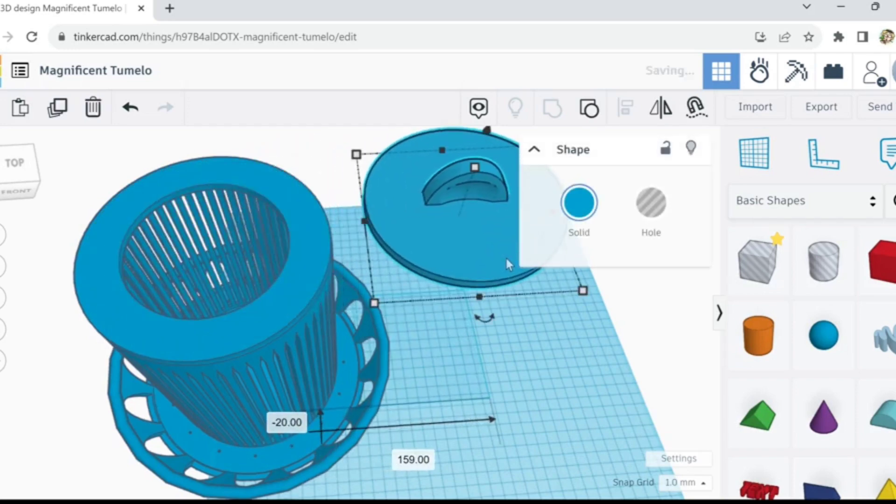
{"action": "right_click_drag", "start_coordinate": [505, 256], "coordinate": [479, 297]}
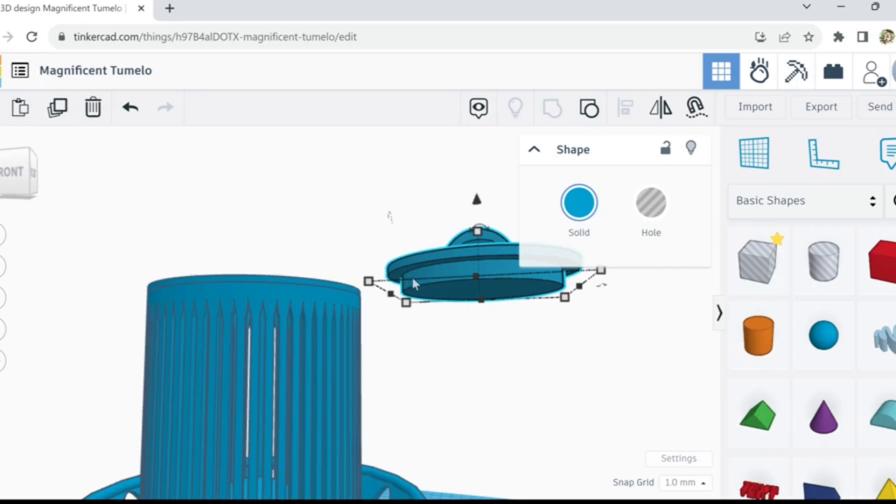
{"action": "left_click_drag", "start_coordinate": [461, 284], "coordinate": [476, 295]}
{"action": "right_click_drag", "start_coordinate": [458, 362], "coordinate": [477, 271]}
{"action": "left_click_drag", "start_coordinate": [476, 271], "coordinate": [545, 331]}
{"action": "key", "text": "d"}
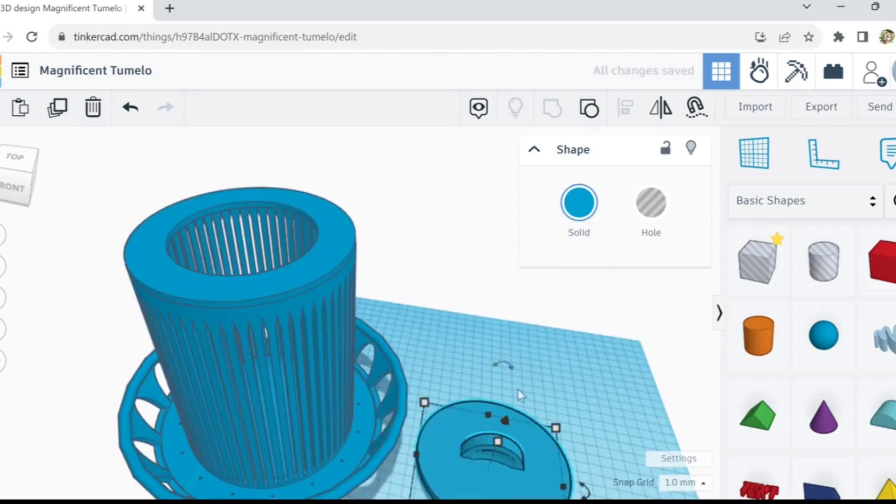
{"action": "left_click_drag", "start_coordinate": [479, 478], "coordinate": [477, 398]}
Step: Move the lid from beside the bowl over the basket and raise it until its handle stands above the basket's top opening
{"action": "right_click_drag", "start_coordinate": [564, 468], "coordinate": [589, 463]}
{"action": "scroll", "coordinate": [589, 463], "scroll_direction": "up", "scroll_amount": 3}
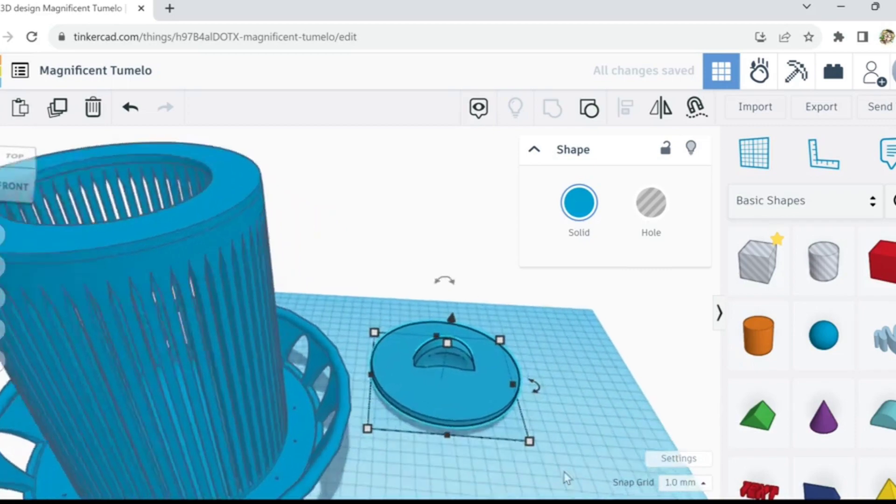
{"action": "right_click_drag", "start_coordinate": [340, 464], "coordinate": [456, 345]}
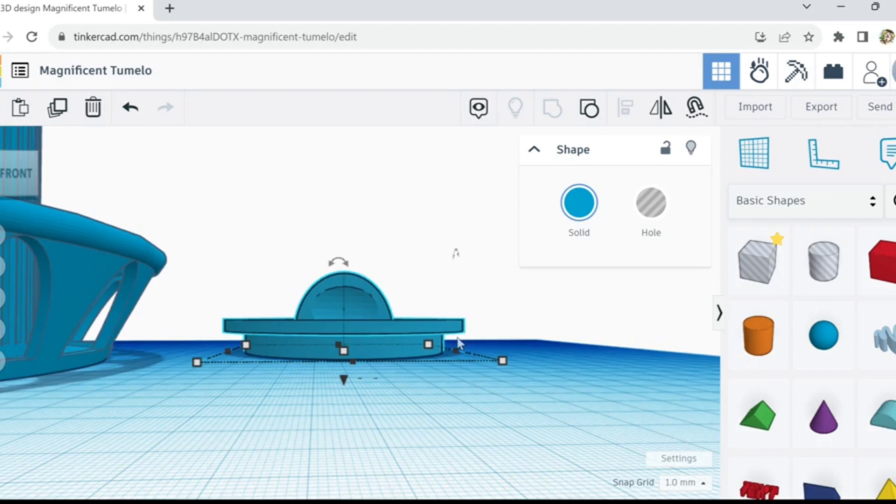
{"action": "right_click_drag", "start_coordinate": [503, 339], "coordinate": [502, 352]}
{"action": "mouse_move", "coordinate": [344, 277]}
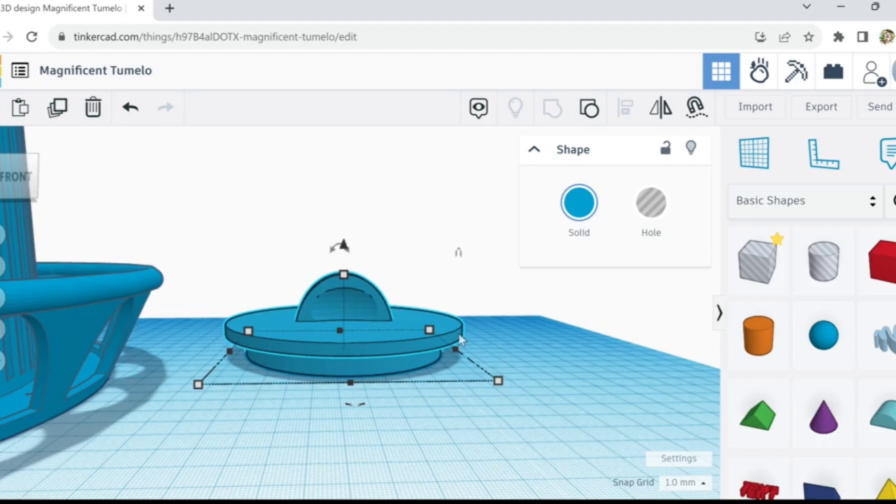
{"action": "scroll", "coordinate": [264, 422], "scroll_direction": "down", "scroll_amount": 5}
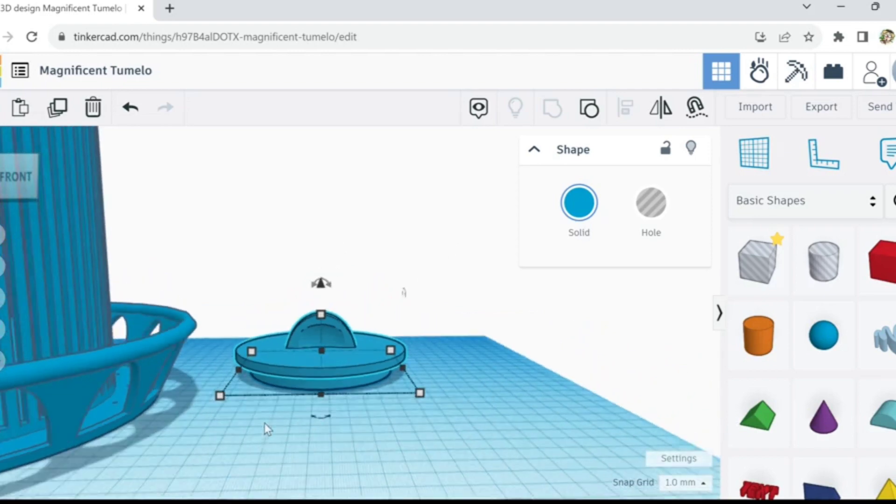
{"action": "scroll", "coordinate": [271, 423], "scroll_direction": "down", "scroll_amount": 4}
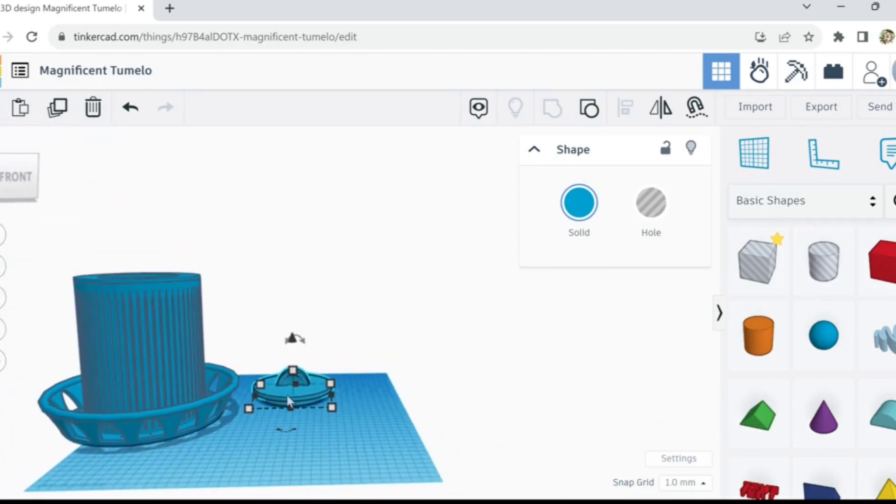
{"action": "left_click_drag", "start_coordinate": [287, 393], "coordinate": [143, 413]}
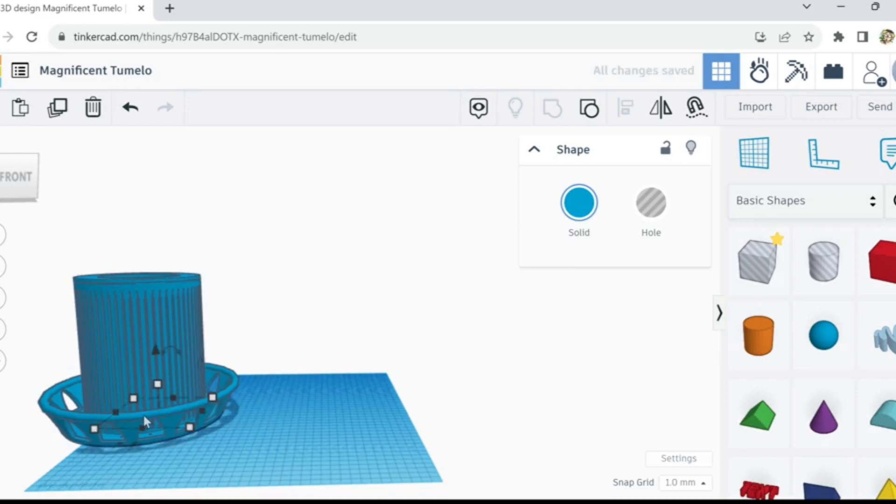
{"action": "key", "text": "ctrl+Up"}
{"action": "key", "text": "ctrl+Up"}
{"action": "key", "text": "ctrl+Up"}
{"action": "key", "text": "ctrl+Up"}
{"action": "key", "text": "ctrl+Up"}
{"action": "key", "text": "ctrl+Up"}
{"action": "key", "text": "ctrl+Up"}
{"action": "key", "text": "ctrl+Up"}
{"action": "key", "text": "ctrl+Up"}
{"action": "key", "text": "ctrl+Up"}
{"action": "key", "text": "ctrl+Up"}
{"action": "key", "text": "ctrl+Up"}
{"action": "key", "text": "ctrl+Up"}
{"action": "key", "text": "ctrl+Up"}
{"action": "key", "text": "ctrl+Up"}
{"action": "key", "text": "ctrl+Up"}
{"action": "key", "text": "ctrl+Up"}
{"action": "key", "text": "ctrl+Up"}
{"action": "key", "text": "ctrl+Up"}
{"action": "key", "text": "ctrl+Up"}
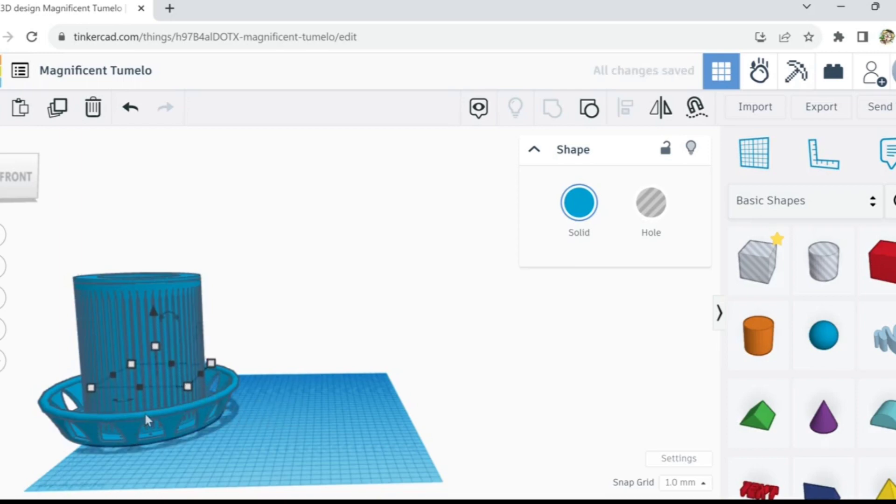
{"action": "key", "text": "ctrl+Up"}
{"action": "key", "text": "ctrl+Up"}
{"action": "key", "text": "ctrl+Up"}
{"action": "key", "text": "ctrl+Up"}
{"action": "key", "text": "ctrl+Up"}
{"action": "key", "text": "ctrl+Up"}
{"action": "key", "text": "ctrl+Up"}
{"action": "key", "text": "ctrl+Up"}
{"action": "key", "text": "ctrl+Up"}
{"action": "key", "text": "ctrl+Up"}
{"action": "key", "text": "ctrl+Up"}
{"action": "key", "text": "ctrl+Up"}
{"action": "key", "text": "ctrl+Up"}
{"action": "key", "text": "ctrl+Up"}
{"action": "key", "text": "ctrl+Up"}
{"action": "key", "text": "ctrl+Up"}
{"action": "key", "text": "ctrl+Up"}
{"action": "key", "text": "ctrl+Up"}
{"action": "key", "text": "ctrl+Up"}
{"action": "key", "text": "ctrl+Up"}
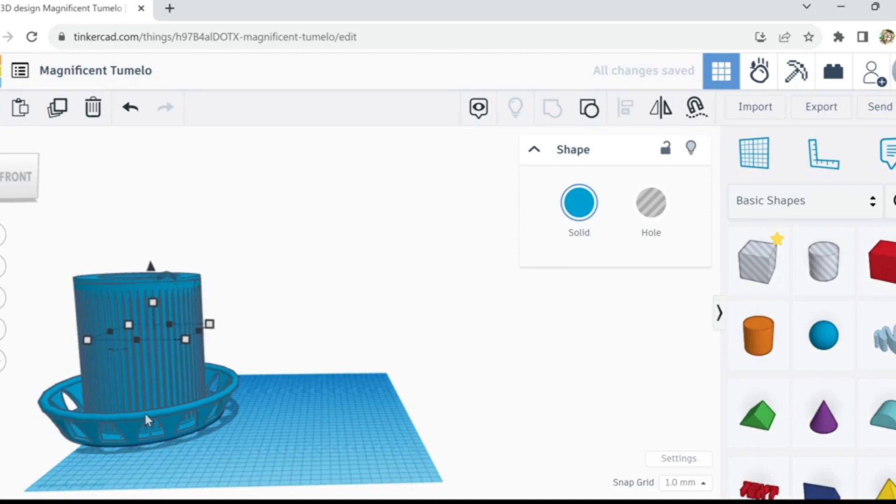
{"action": "key", "text": "ctrl+Up"}
{"action": "key", "text": "ctrl+Up"}
{"action": "key", "text": "ctrl+Up"}
{"action": "key", "text": "ctrl+Up"}
{"action": "key", "text": "ctrl+Up"}
{"action": "key", "text": "ctrl+Up"}
{"action": "key", "text": "ctrl+Up"}
{"action": "key", "text": "ctrl+Up"}
{"action": "key", "text": "ctrl+Up"}
{"action": "key", "text": "ctrl+Up"}
{"action": "key", "text": "ctrl+Up"}
{"action": "key", "text": "ctrl+Up"}
{"action": "key", "text": "ctrl+Up"}
{"action": "key", "text": "ctrl+Up"}
{"action": "key", "text": "ctrl+Up"}
{"action": "key", "text": "ctrl+Up"}
{"action": "key", "text": "ctrl+Up"}
{"action": "key", "text": "ctrl+Up"}
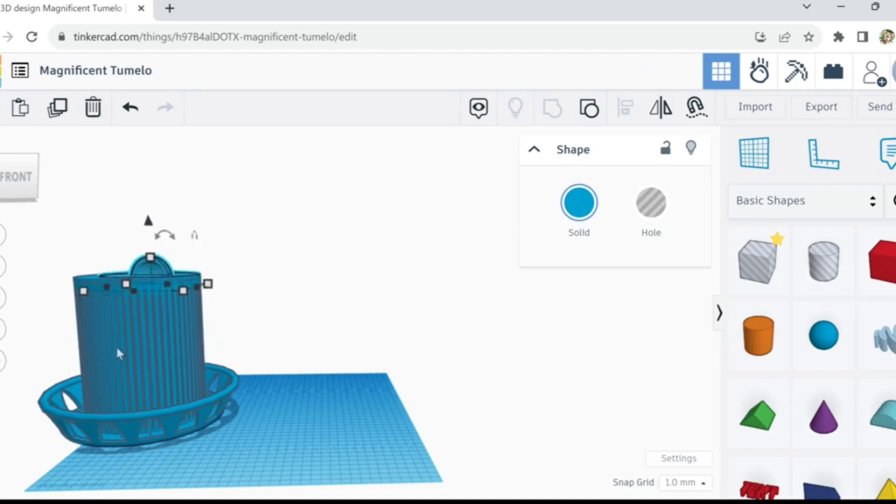
{"action": "key", "text": "ctrl+Up"}
{"action": "key", "text": "ctrl+Up"}
Step: Select the basket together with the lid and align their centres in both horizontal directions
{"action": "right_click_drag", "start_coordinate": [289, 298], "coordinate": [75, 346]}
{"action": "left_click", "coordinate": [75, 346], "text": "shift"}
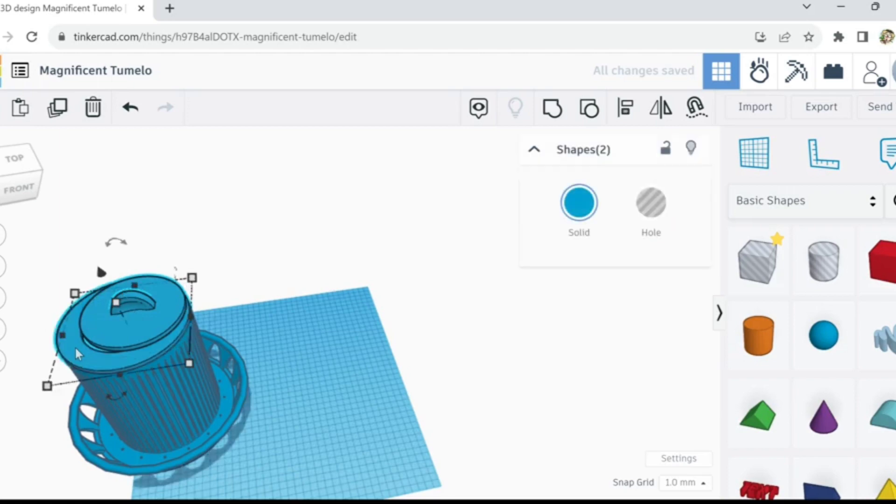
{"action": "left_click", "coordinate": [625, 108]}
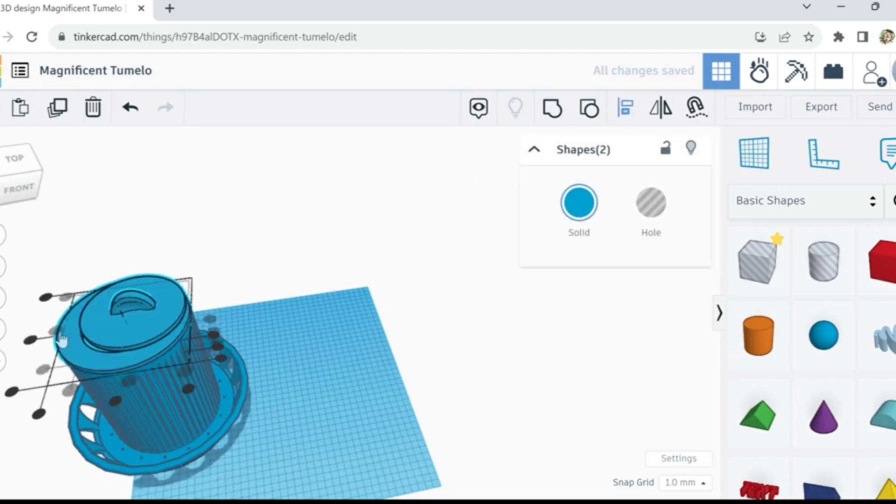
{"action": "left_click", "coordinate": [32, 344]}
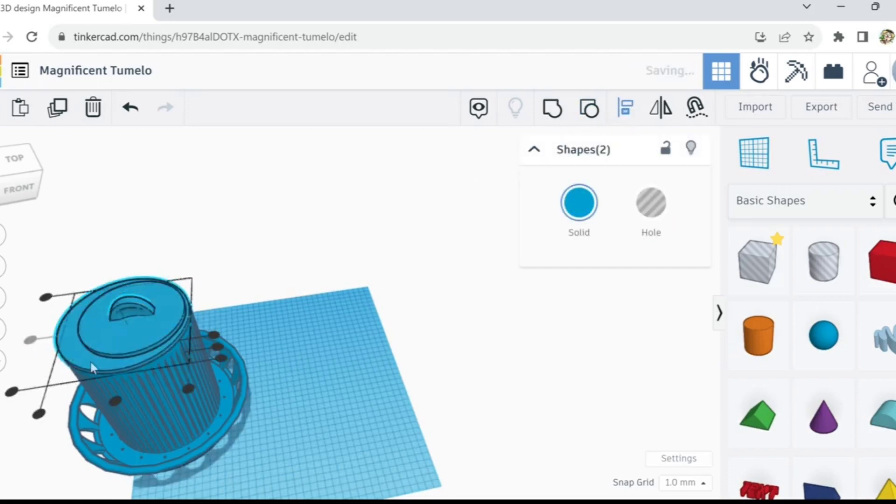
{"action": "left_click", "coordinate": [115, 403]}
{"action": "left_click", "coordinate": [65, 246]}
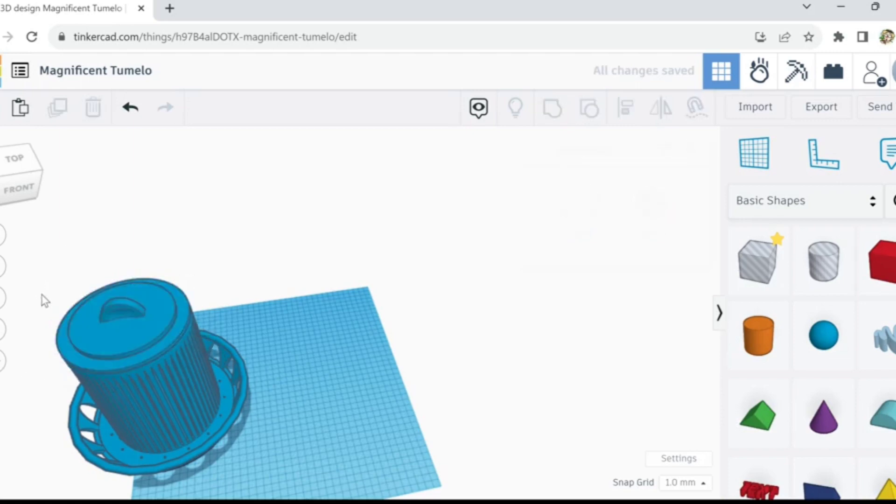
Step: Select the lid, basket and bowl together and move them towards the middle of the workplane
{"action": "left_click_drag", "start_coordinate": [41, 289], "coordinate": [220, 460]}
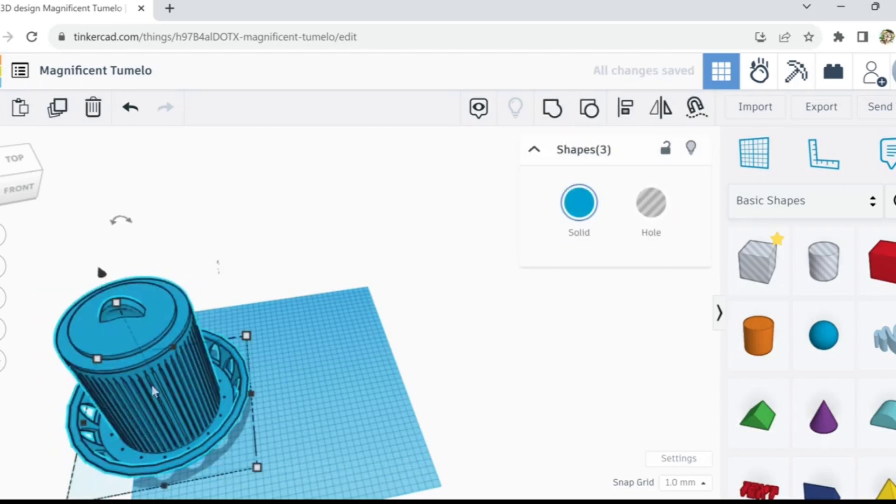
{"action": "left_click_drag", "start_coordinate": [153, 390], "coordinate": [252, 372]}
{"action": "left_click", "coordinate": [388, 429]}
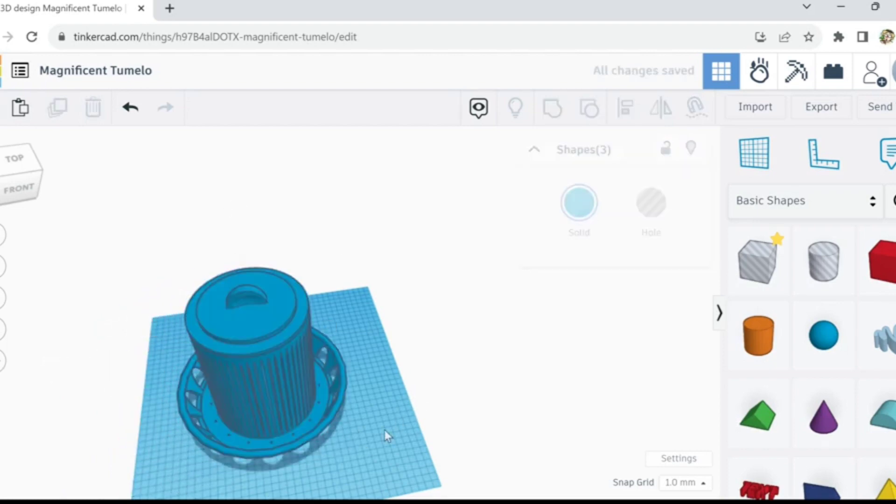
{"action": "mouse_move", "coordinate": [385, 431]}
{"action": "right_mouse_down"}
{"action": "mouse_move", "coordinate": [374, 380]}
{"action": "mouse_move", "coordinate": [259, 398]}
{"action": "mouse_move", "coordinate": [379, 423]}
{"action": "mouse_move", "coordinate": [385, 436]}
{"action": "right_mouse_up"}
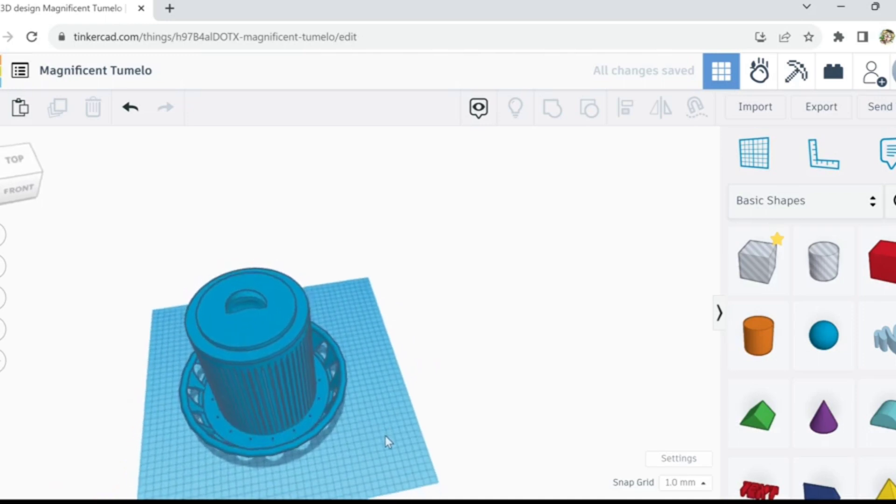
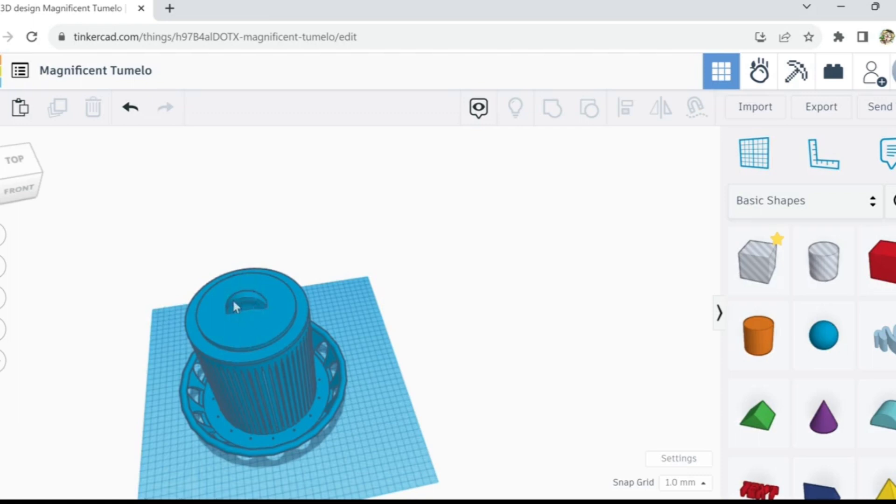
Step: Add a solid cylinder to the workplane beside the bowl and set its sides to 64
{"action": "scroll", "coordinate": [233, 301], "scroll_direction": "up", "scroll_amount": 6}
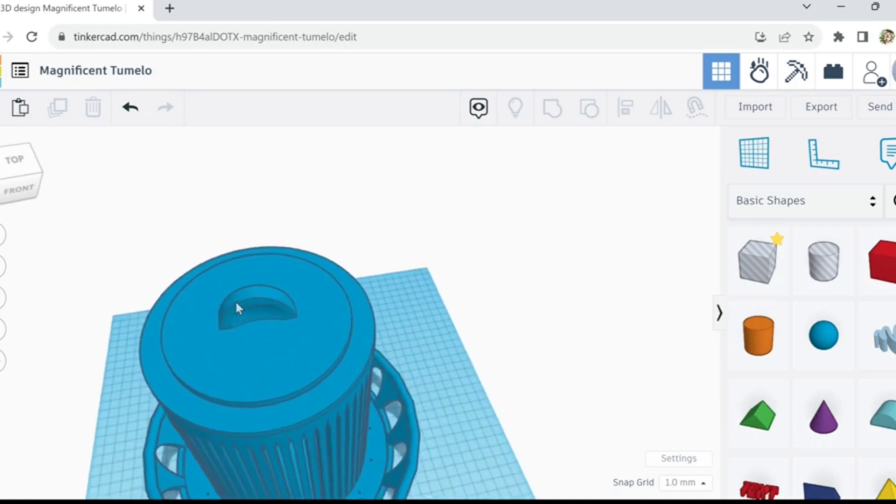
{"action": "scroll", "coordinate": [236, 302], "scroll_direction": "up", "scroll_amount": 1}
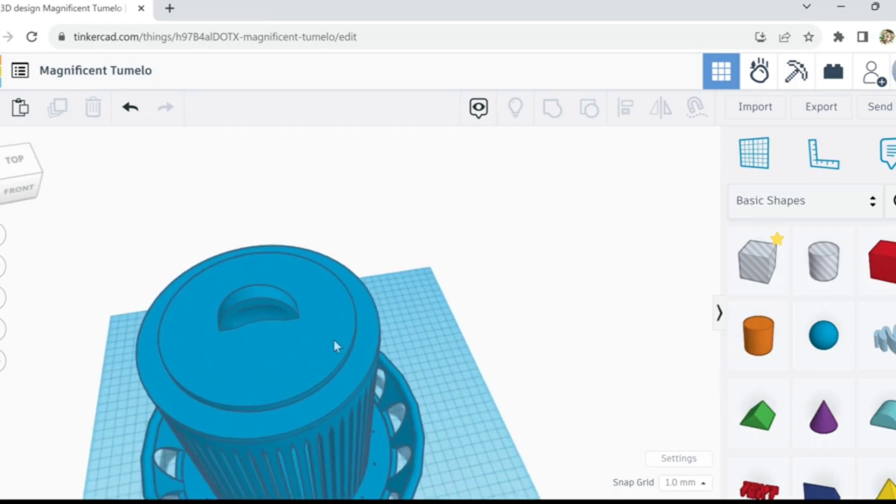
{"action": "left_click_drag", "start_coordinate": [759, 340], "coordinate": [450, 436]}
{"action": "right_click_drag", "start_coordinate": [512, 458], "coordinate": [494, 464]}
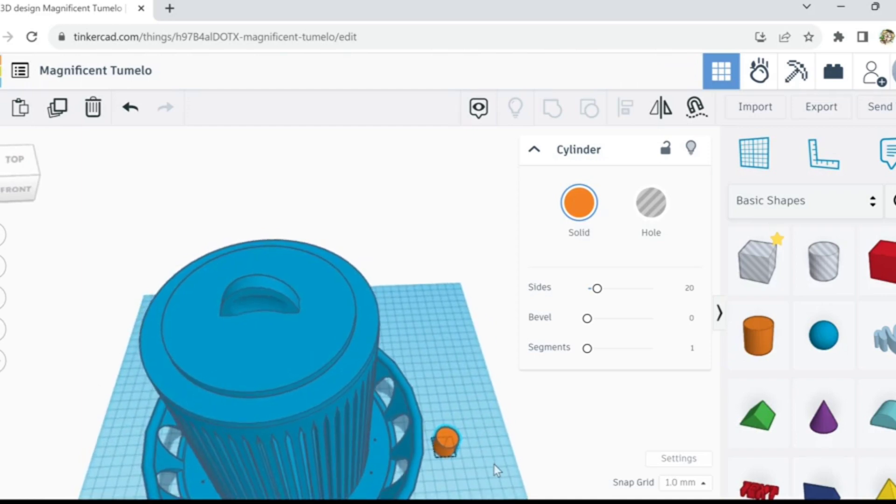
{"action": "left_click", "coordinate": [452, 447]}
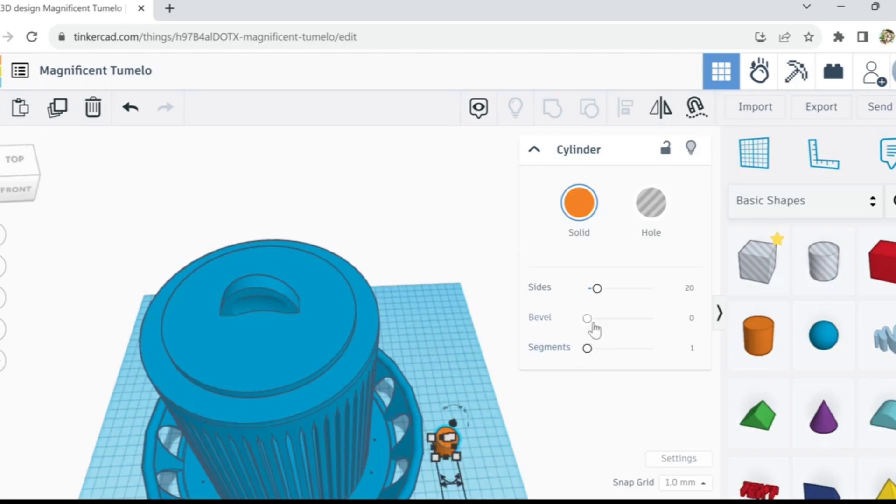
{"action": "left_click_drag", "start_coordinate": [597, 290], "coordinate": [718, 306]}
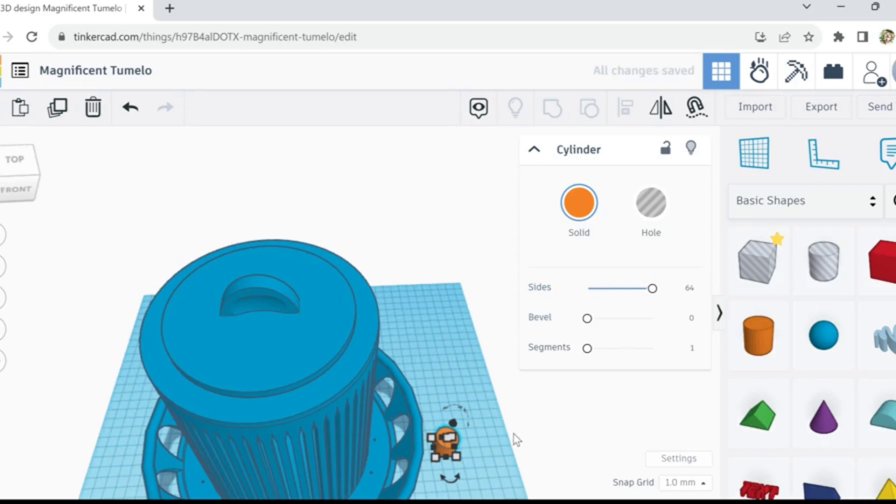
Step: Move the cylinder from beside the bowl to the basket's side and raise it to the height of the lid's rim
{"action": "mouse_move", "coordinate": [457, 455]}
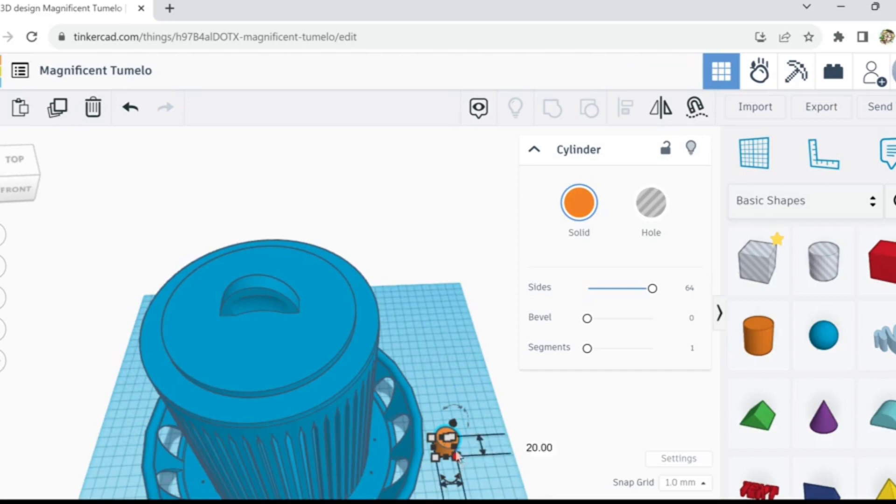
{"action": "left_click_drag", "start_coordinate": [447, 460], "coordinate": [356, 460]}
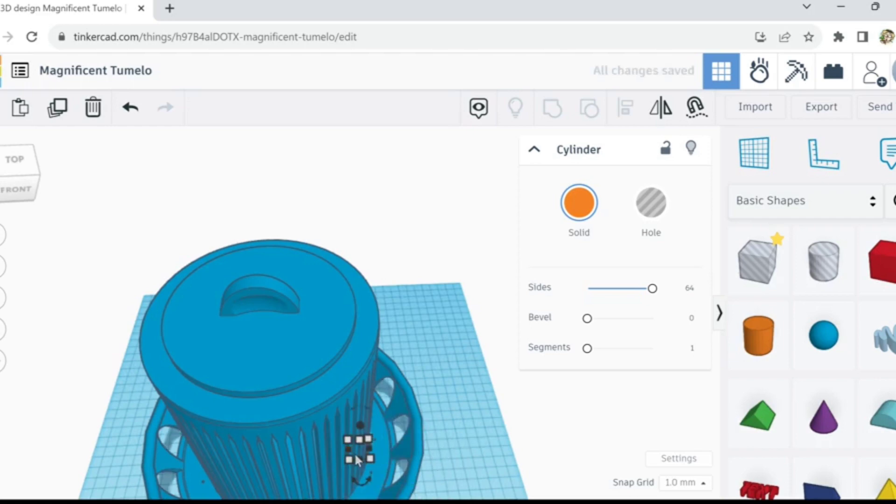
{"action": "key", "text": "ctrl+Up"}
{"action": "key", "text": "ctrl+Up"}
{"action": "key", "text": "ctrl+Up"}
{"action": "key", "text": "ctrl+Up"}
{"action": "key", "text": "ctrl+Up"}
{"action": "key", "text": "ctrl+Up"}
{"action": "key", "text": "ctrl+Up"}
{"action": "key", "text": "ctrl+Up"}
{"action": "key", "text": "ctrl+Up"}
{"action": "key", "text": "ctrl+Up"}
{"action": "key", "text": "ctrl+Up"}
{"action": "key", "text": "ctrl+Up"}
{"action": "key", "text": "ctrl+Up"}
{"action": "key", "text": "ctrl+Up"}
{"action": "key", "text": "ctrl+Up"}
{"action": "key", "text": "ctrl+Up"}
{"action": "key", "text": "ctrl+Up"}
{"action": "key", "text": "ctrl+Up"}
{"action": "key", "text": "ctrl+Up"}
{"action": "key", "text": "ctrl+Up"}
{"action": "key", "text": "ctrl+Up"}
{"action": "key", "text": "ctrl+Up"}
{"action": "key", "text": "ctrl+Up"}
{"action": "key", "text": "ctrl+Up"}
{"action": "key", "text": "ctrl+Up"}
{"action": "key", "text": "ctrl+Up"}
{"action": "key", "text": "ctrl+Up"}
{"action": "key", "text": "ctrl+Up"}
{"action": "key", "text": "ctrl+Up"}
{"action": "key", "text": "ctrl+Up"}
{"action": "key", "text": "ctrl+Up"}
{"action": "key", "text": "ctrl+Up"}
{"action": "key", "text": "ctrl+Up"}
{"action": "key", "text": "ctrl+Up"}
{"action": "key", "text": "ctrl+Up"}
{"action": "key", "text": "ctrl+Up"}
{"action": "key", "text": "ctrl+Up"}
{"action": "key", "text": "ctrl+Up"}
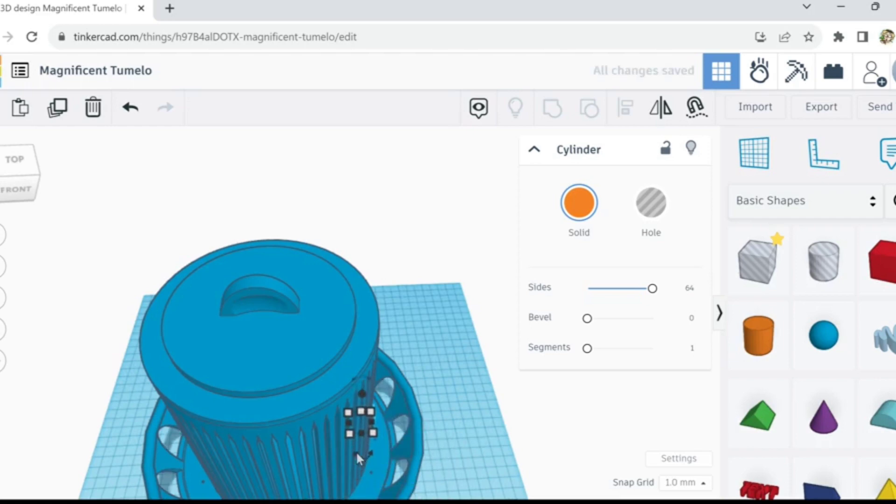
{"action": "key", "text": "ctrl+Up"}
{"action": "key", "text": "ctrl+Up"}
{"action": "key", "text": "ctrl+Up"}
{"action": "key", "text": "ctrl+Up"}
{"action": "key", "text": "ctrl+Up"}
{"action": "key", "text": "ctrl+Up"}
{"action": "key", "text": "ctrl+Up"}
{"action": "key", "text": "ctrl+Up"}
{"action": "key", "text": "ctrl+Up"}
{"action": "key", "text": "ctrl+Up"}
{"action": "key", "text": "ctrl+Up"}
{"action": "key", "text": "ctrl+Up"}
{"action": "key", "text": "ctrl+Up"}
{"action": "key", "text": "ctrl+Up"}
{"action": "key", "text": "ctrl+Up"}
{"action": "key", "text": "ctrl+Up"}
{"action": "key", "text": "ctrl+Up"}
{"action": "key", "text": "ctrl+Up"}
{"action": "key", "text": "ctrl+Up"}
{"action": "key", "text": "ctrl+Up"}
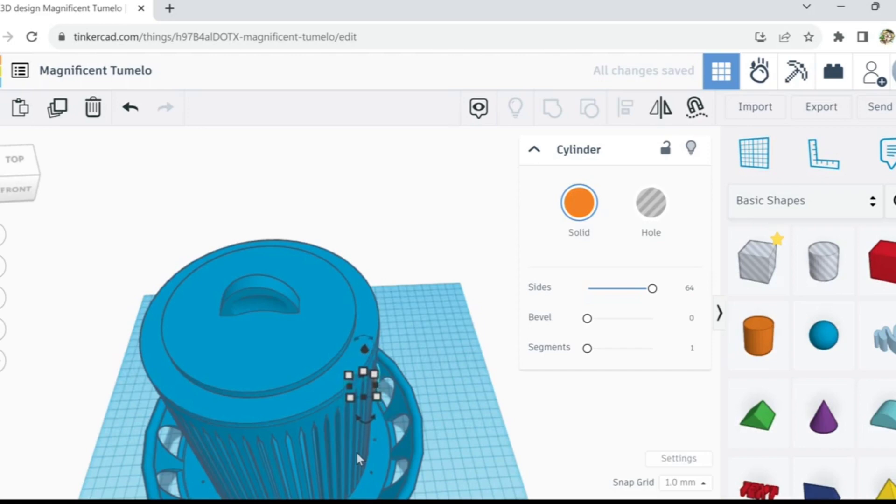
{"action": "key", "text": "ctrl+Up"}
{"action": "key", "text": "ctrl+Up"}
{"action": "key", "text": "ctrl+Up"}
{"action": "key", "text": "ctrl+Up"}
{"action": "key", "text": "ctrl+Up"}
{"action": "key", "text": "ctrl+Up"}
{"action": "key", "text": "ctrl+Up"}
{"action": "key", "text": "ctrl+Up"}
{"action": "key", "text": "ctrl+Up"}
{"action": "key", "text": "ctrl+Up"}
{"action": "key", "text": "ctrl+Up"}
{"action": "key", "text": "ctrl+Up"}
{"action": "key", "text": "ctrl+Up"}
{"action": "key", "text": "ctrl+Up"}
{"action": "key", "text": "ctrl+Up"}
{"action": "key", "text": "ctrl+Up"}
{"action": "key", "text": "ctrl+Up"}
{"action": "key", "text": "ctrl+Up"}
{"action": "key", "text": "ctrl+Up"}
{"action": "key", "text": "ctrl+Up"}
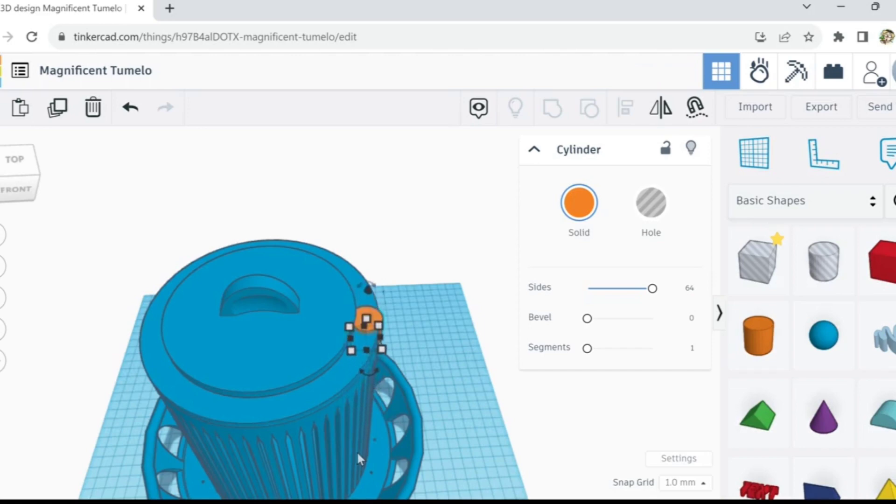
Step: Select the lid together with the cylinder and align their centres in the front-to-back direction
{"action": "left_click", "coordinate": [337, 383], "text": "shift"}
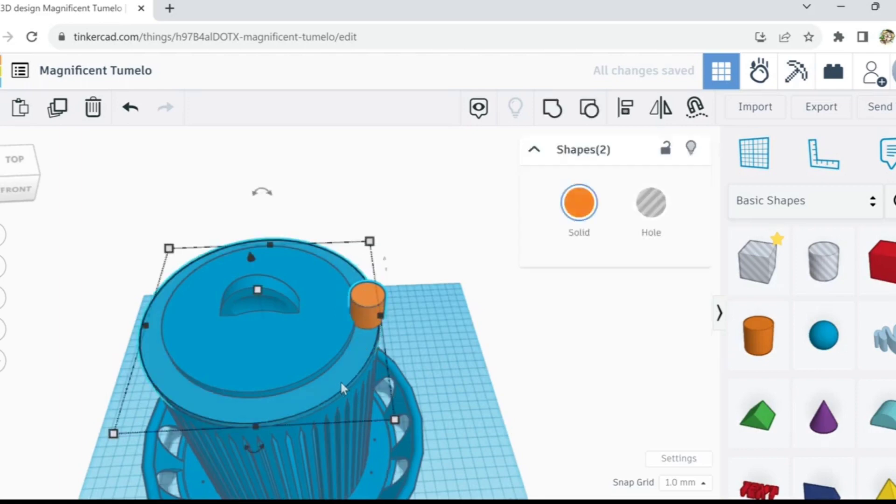
{"action": "left_click", "coordinate": [625, 108]}
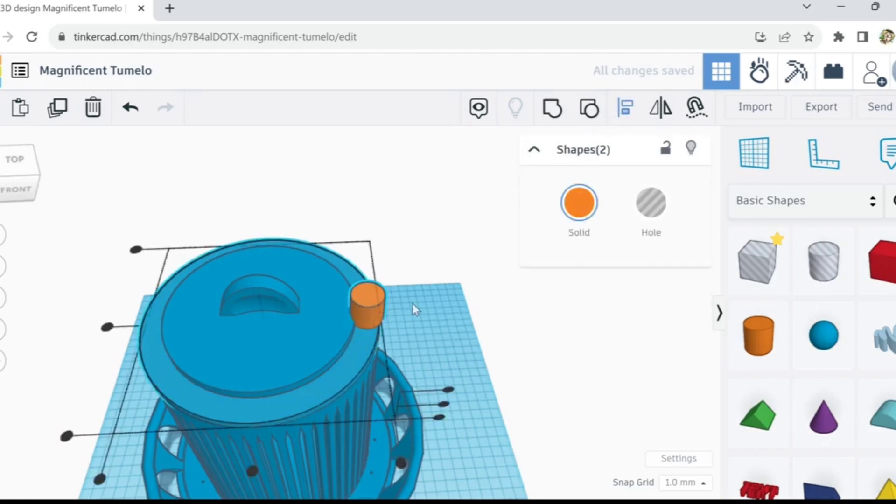
{"action": "left_click", "coordinate": [108, 329]}
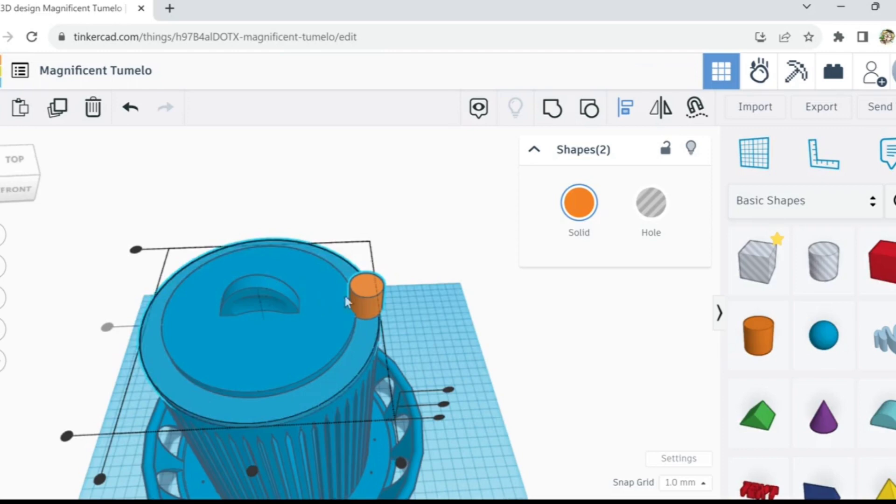
Step: Lay the cylinder alone on its side at the lid's rim and shorten it to 15 mm
{"action": "left_click", "coordinate": [424, 260]}
{"action": "left_click", "coordinate": [364, 294]}
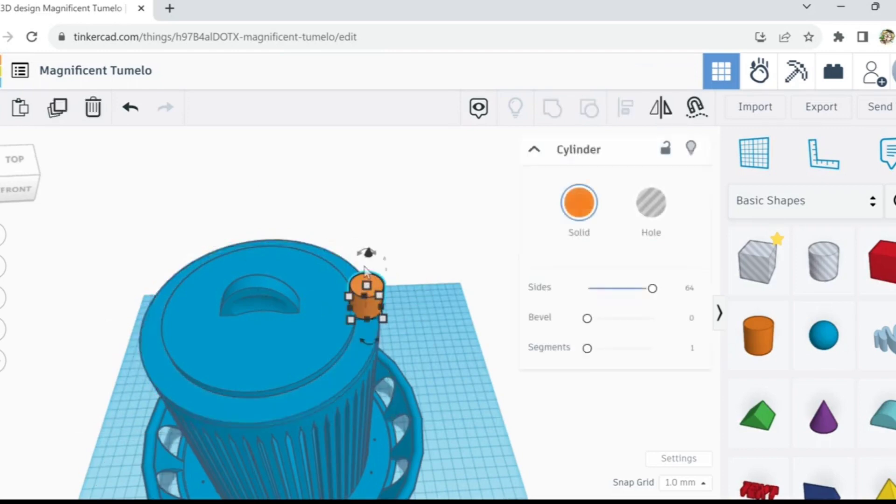
{"action": "left_click_drag", "start_coordinate": [364, 262], "coordinate": [376, 313]}
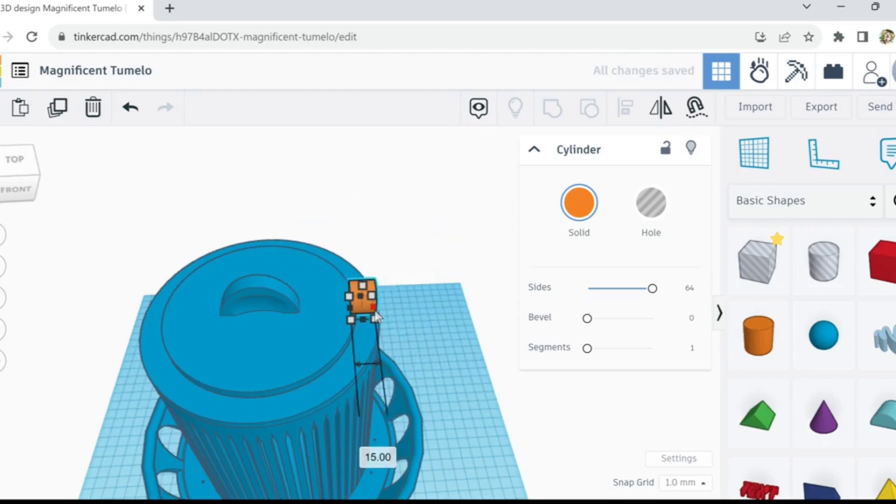
Step: Shift the cylinder outward across the lid's rim and shorten it slightly further from its outer end
{"action": "key", "text": "Right"}
{"action": "key", "text": "Right"}
{"action": "key", "text": "Right"}
{"action": "key", "text": "Right"}
{"action": "key", "text": "Right"}
{"action": "key", "text": "Right"}
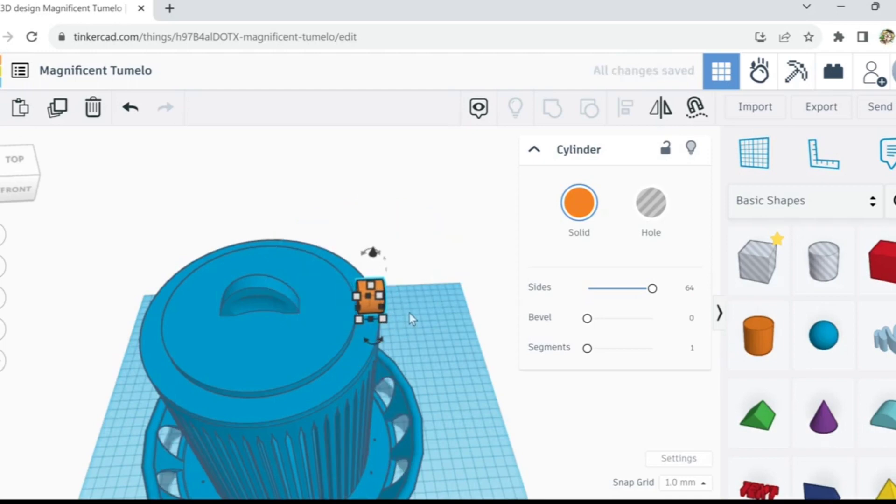
{"action": "scroll", "coordinate": [410, 312], "scroll_direction": "up", "scroll_amount": 5}
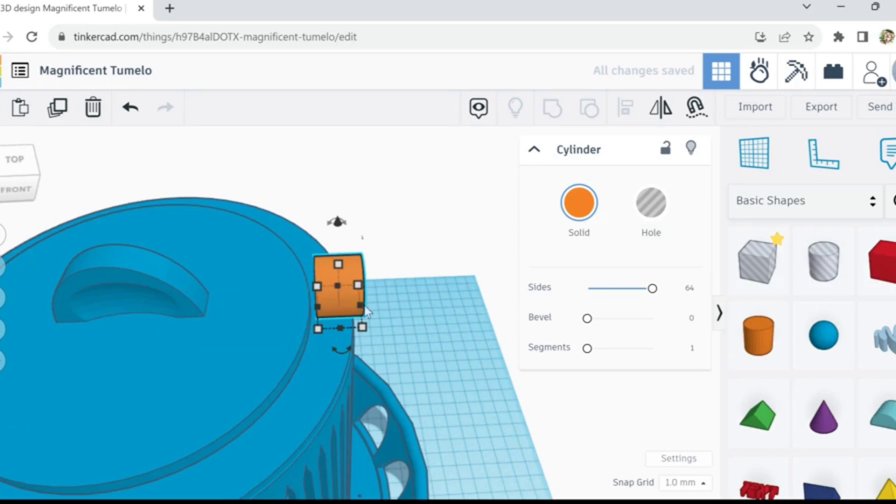
{"action": "left_click_drag", "start_coordinate": [358, 312], "coordinate": [354, 313]}
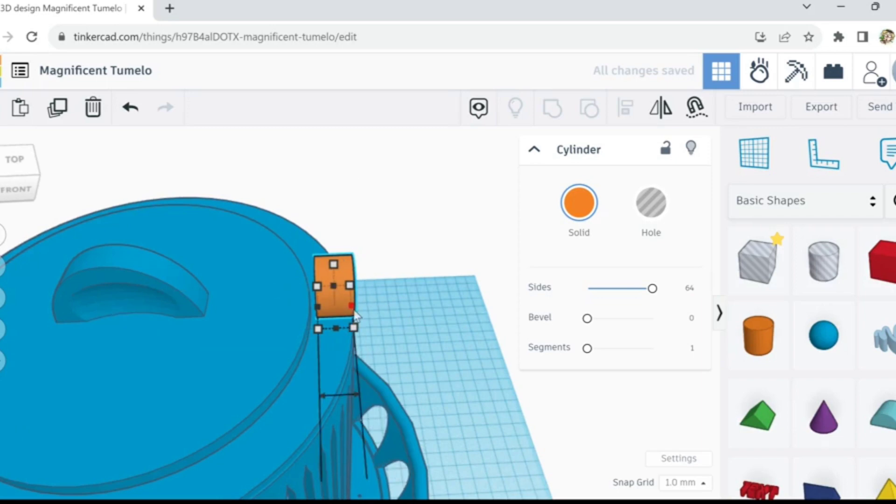
Step: Lower the shortened cylinder in small increments so it sits into the lid's outer rim
{"action": "key", "text": "ctrl+Down"}
{"action": "key", "text": "ctrl+Down"}
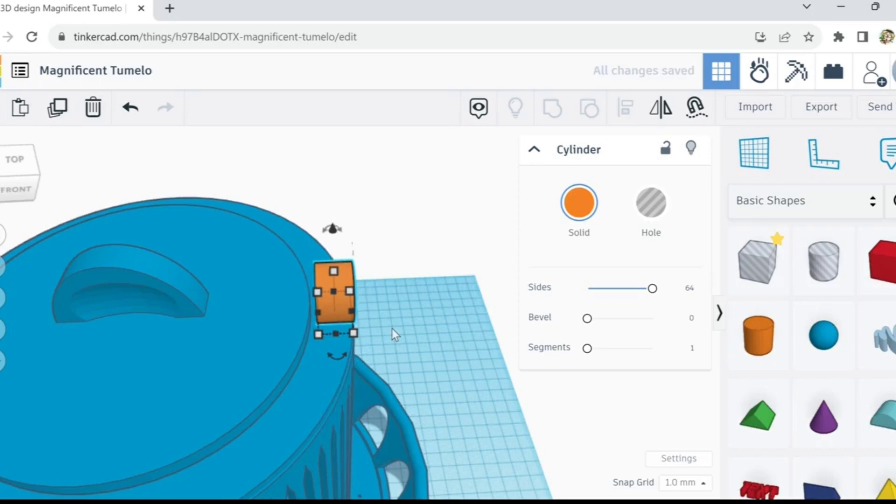
{"action": "key", "text": "ctrl+Down"}
{"action": "key", "text": "ctrl+Down"}
{"action": "key", "text": "ctrl+Down"}
{"action": "key", "text": "ctrl+Down"}
{"action": "mouse_move", "coordinate": [441, 336]}
{"action": "right_mouse_down"}
{"action": "mouse_move", "coordinate": [347, 312]}
{"action": "mouse_move", "coordinate": [378, 345]}
{"action": "mouse_move", "coordinate": [430, 332]}
{"action": "mouse_move", "coordinate": [447, 338]}
{"action": "mouse_move", "coordinate": [429, 330]}
{"action": "right_mouse_up"}
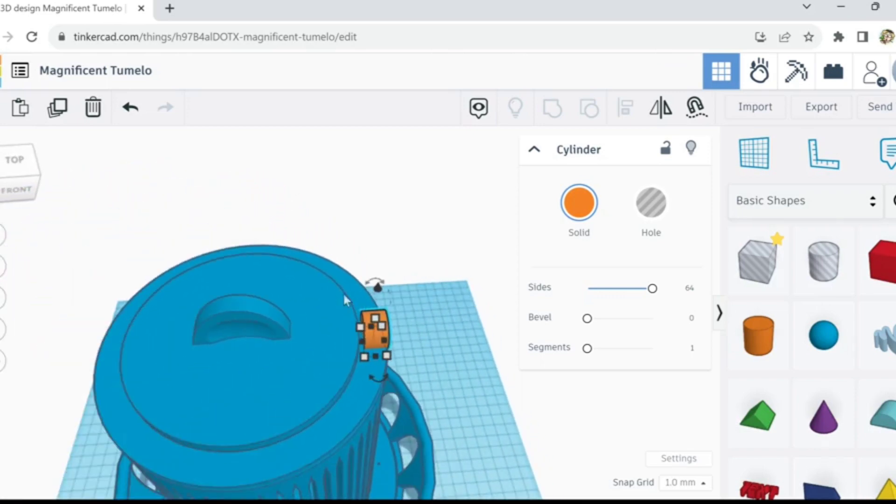
Step: Duplicate the rim cylinder and move the copy straight across the lid towards the opposite side of the rim
{"action": "left_click", "coordinate": [438, 362]}
{"action": "left_click", "coordinate": [377, 335]}
{"action": "left_click", "coordinate": [60, 118]}
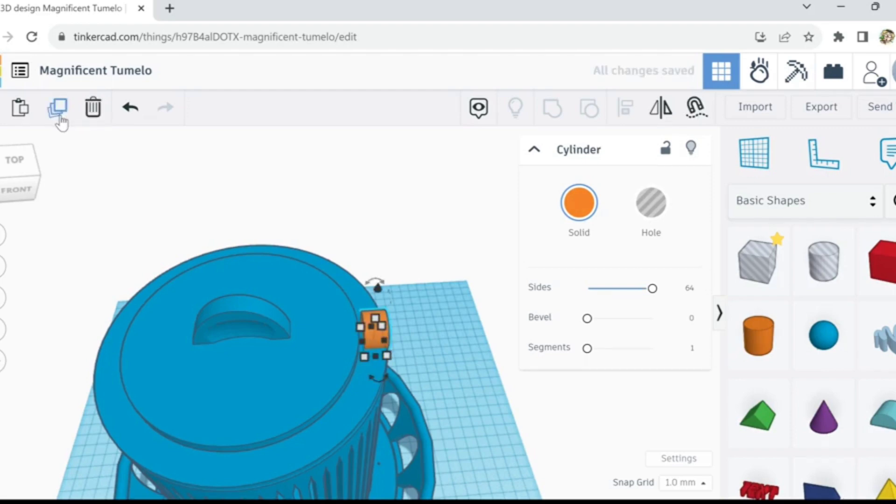
{"action": "key", "text": "Left"}
{"action": "key", "text": "Left"}
{"action": "key", "text": "Left"}
{"action": "key", "text": "Left"}
{"action": "key", "text": "Left"}
{"action": "key", "text": "Left"}
{"action": "key", "text": "Left"}
{"action": "key", "text": "Left"}
{"action": "key", "text": "Left"}
{"action": "key", "text": "Left"}
{"action": "key", "text": "Left"}
{"action": "key", "text": "Left"}
{"action": "key", "text": "Left"}
{"action": "key", "text": "Left"}
{"action": "key", "text": "Left"}
{"action": "key", "text": "Left"}
{"action": "key", "text": "Left"}
{"action": "key", "text": "Left"}
{"action": "key", "text": "Left"}
{"action": "key", "text": "Left"}
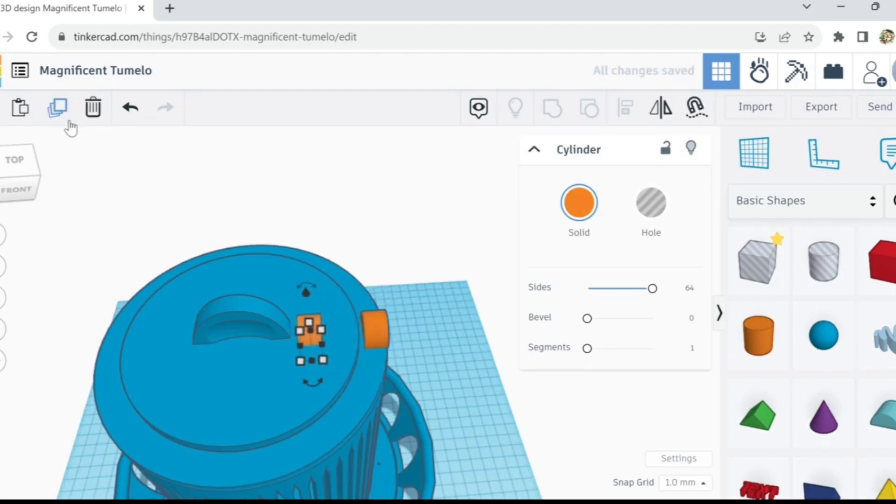
{"action": "key", "text": "Left"}
{"action": "key", "text": "Left"}
{"action": "key", "text": "Left"}
{"action": "key", "text": "Left"}
{"action": "key", "text": "Left"}
{"action": "key", "text": "Left"}
{"action": "key", "text": "Left"}
{"action": "key", "text": "Left"}
{"action": "key", "text": "Left"}
{"action": "key", "text": "Left"}
{"action": "key", "text": "Left"}
{"action": "key", "text": "Left"}
{"action": "key", "text": "Left"}
{"action": "key", "text": "Left"}
{"action": "key", "text": "Left"}
{"action": "key", "text": "Left"}
{"action": "key", "text": "Left"}
{"action": "key", "text": "Left"}
{"action": "key", "text": "Left"}
{"action": "key", "text": "Left"}
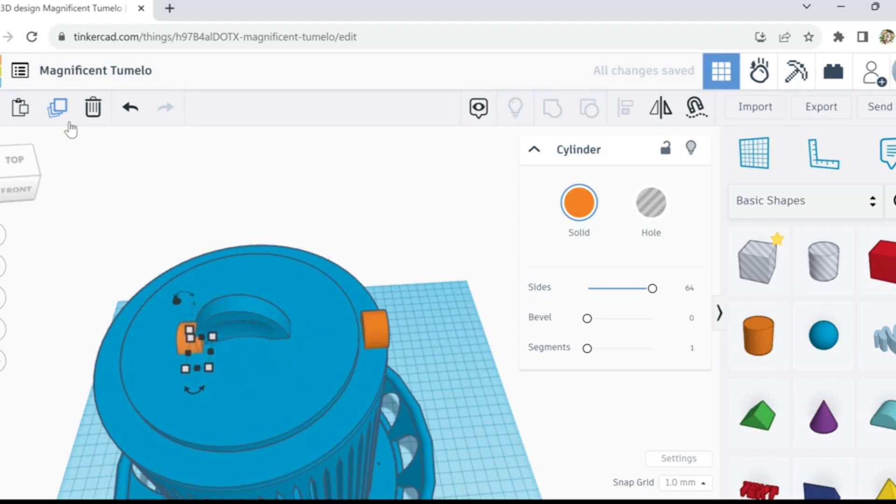
Step: Move the duplicated orange cylinder straight across the lid to the edge opposite the original cylinder
{"action": "key", "text": "Left"}
{"action": "key", "text": "Left"}
{"action": "key", "text": "Left"}
{"action": "key", "text": "Left"}
{"action": "key", "text": "Left"}
{"action": "key", "text": "Left"}
{"action": "key", "text": "Left"}
{"action": "key", "text": "Left"}
{"action": "key", "text": "Left"}
{"action": "key", "text": "Left"}
{"action": "key", "text": "Left"}
{"action": "key", "text": "Left"}
{"action": "key", "text": "Left"}
{"action": "key", "text": "Left"}
{"action": "key", "text": "Left"}
{"action": "key", "text": "Left"}
{"action": "key", "text": "Left"}
{"action": "key", "text": "Left"}
{"action": "key", "text": "Left"}
{"action": "key", "text": "Left"}
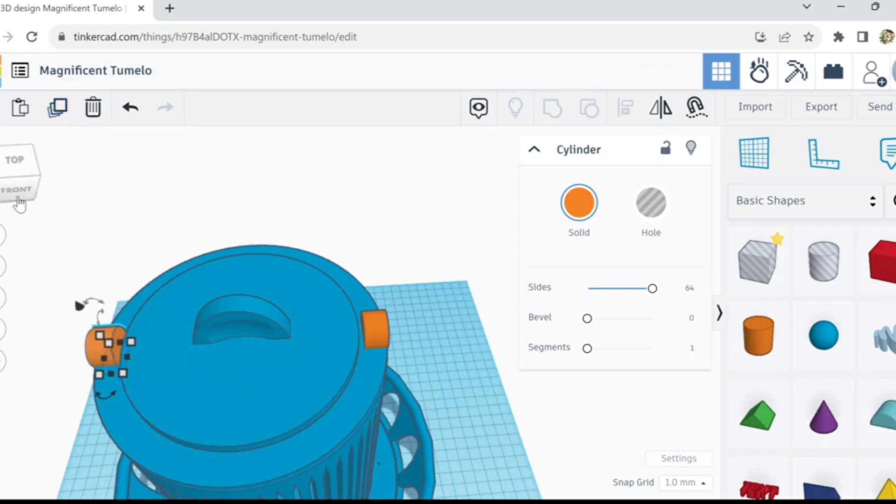
Step: Set the snap grid to 0.1 mm and nudge the duplicated cylinder slightly inward from the lid's edge
{"action": "right_click_drag", "start_coordinate": [72, 394], "coordinate": [139, 412]}
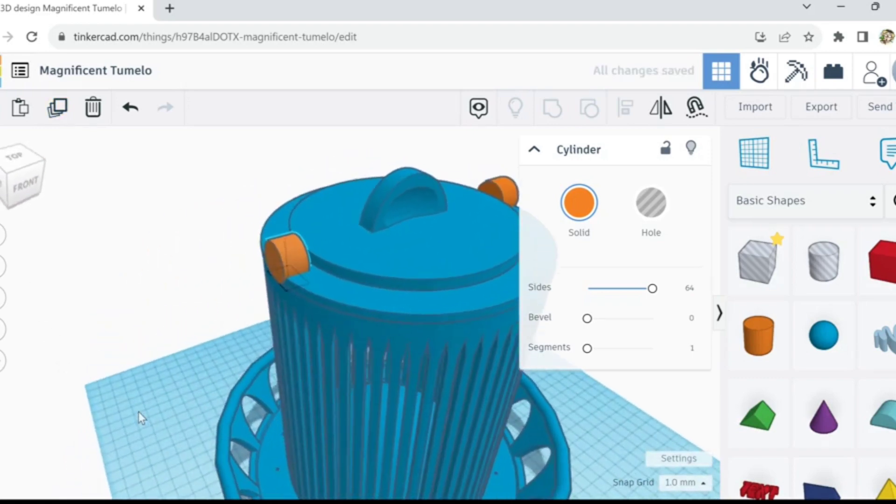
{"action": "right_click_drag", "start_coordinate": [174, 362], "coordinate": [38, 383]}
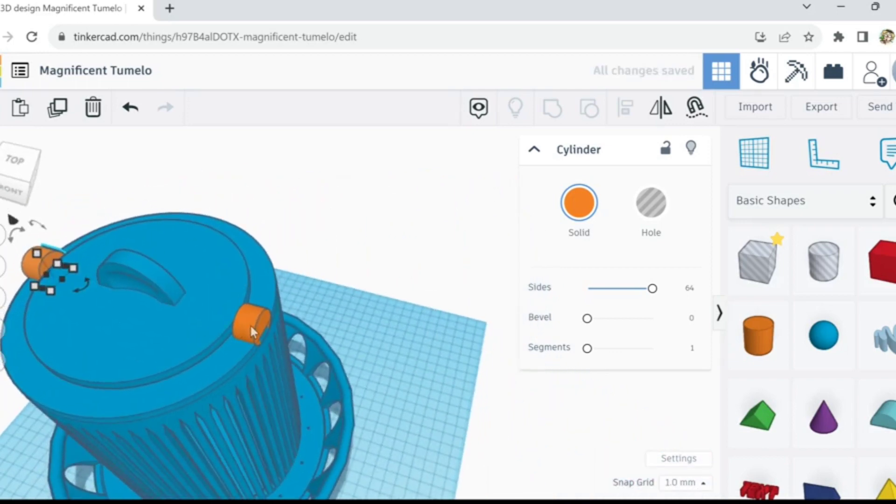
{"action": "scroll", "coordinate": [252, 326], "scroll_direction": "up", "scroll_amount": 3}
{"action": "scroll", "coordinate": [252, 331], "scroll_direction": "up", "scroll_amount": 5}
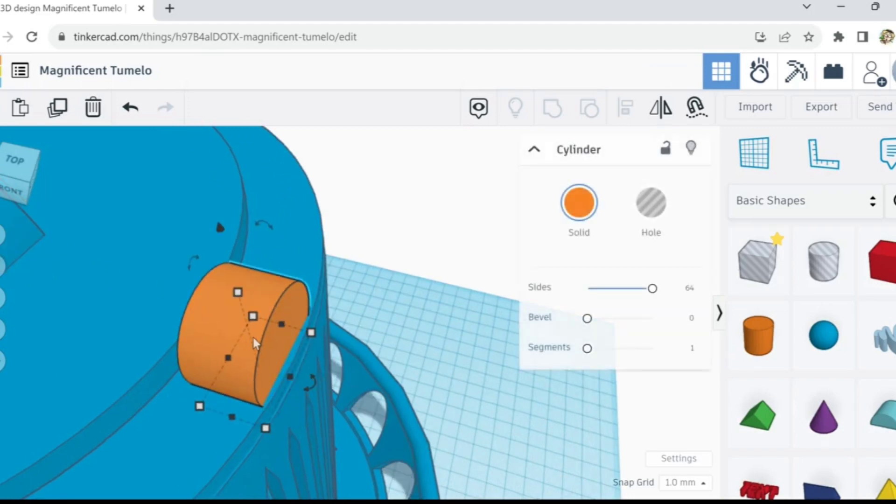
{"action": "right_click_drag", "start_coordinate": [195, 442], "coordinate": [234, 427]}
{"action": "scroll", "coordinate": [234, 425], "scroll_direction": "down", "scroll_amount": 4}
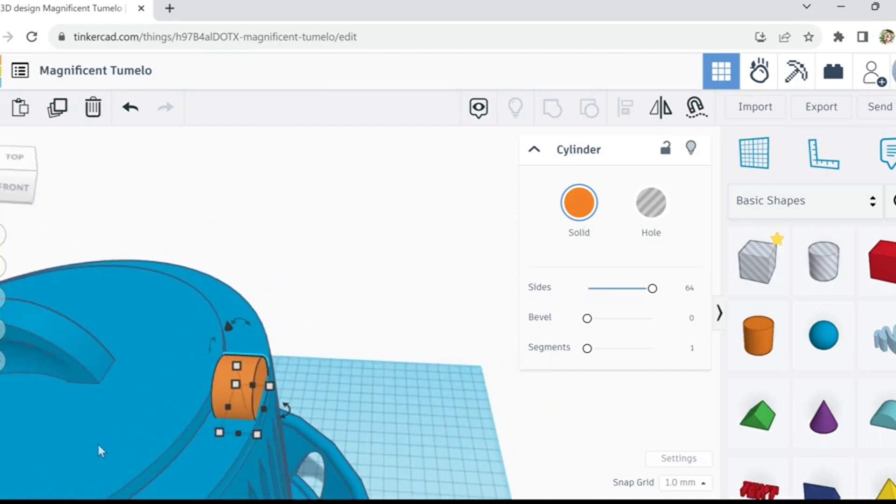
{"action": "right_click_drag", "start_coordinate": [98, 448], "coordinate": [430, 451]}
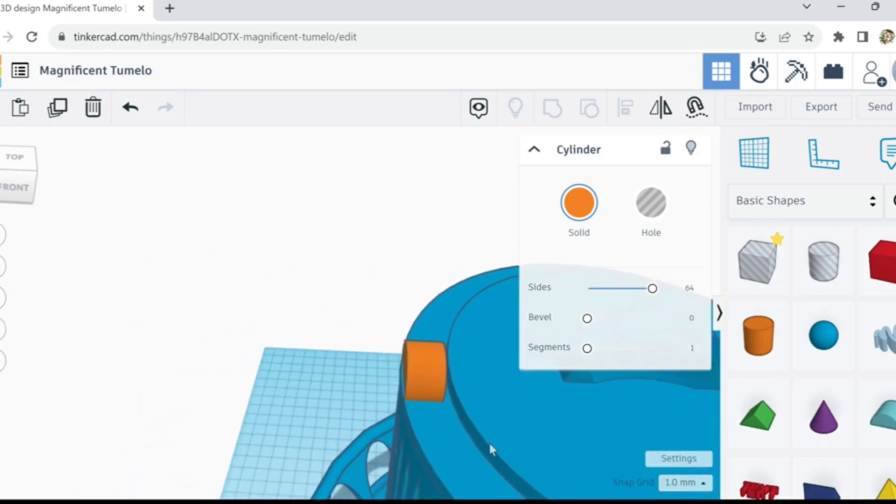
{"action": "scroll", "coordinate": [461, 425], "scroll_direction": "up", "scroll_amount": 5}
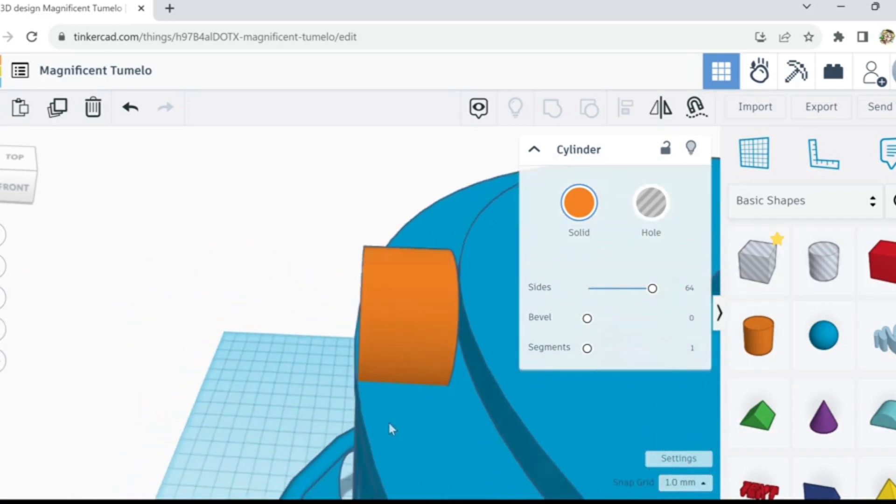
{"action": "right_click_drag", "start_coordinate": [391, 426], "coordinate": [437, 423]}
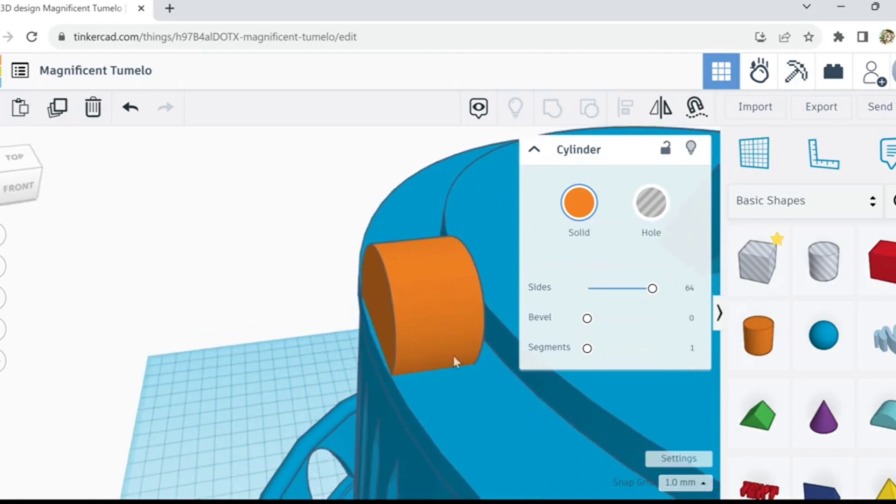
{"action": "left_click", "coordinate": [453, 359]}
{"action": "left_click", "coordinate": [702, 483]}
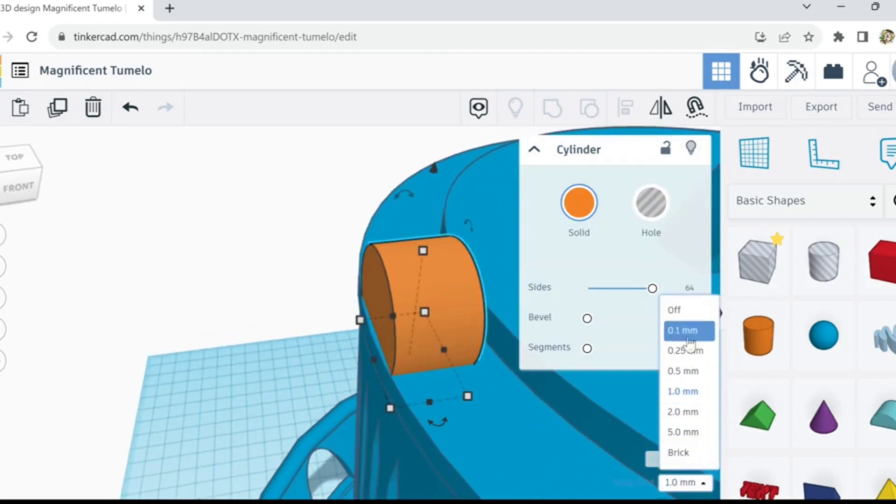
{"action": "left_click", "coordinate": [690, 331]}
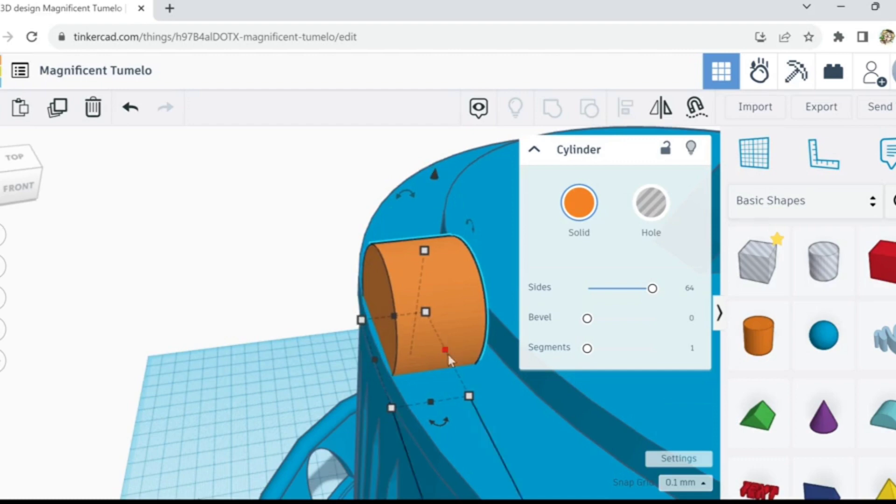
{"action": "key", "text": "Right"}
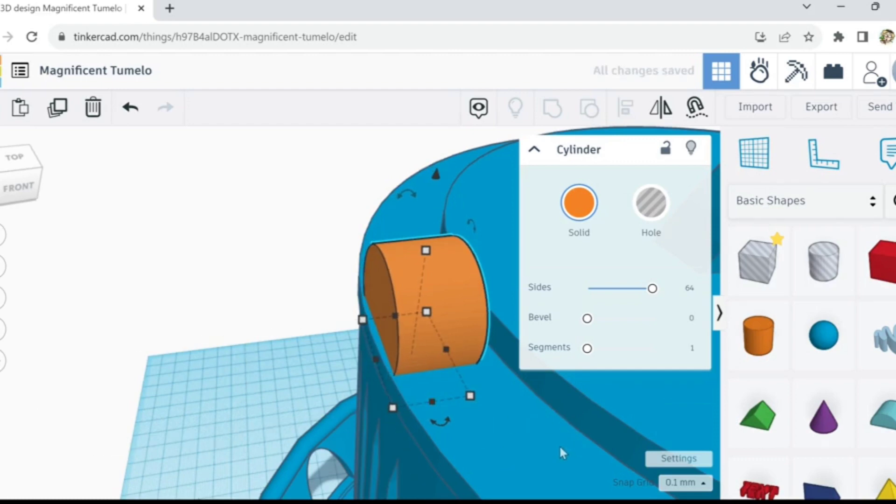
Step: Add a Round Roof shape on the workplane beside the bin and rotate it by -90°
{"action": "scroll", "coordinate": [559, 444], "scroll_direction": "down", "scroll_amount": 4}
{"action": "right_click_drag", "start_coordinate": [558, 431], "coordinate": [190, 424]}
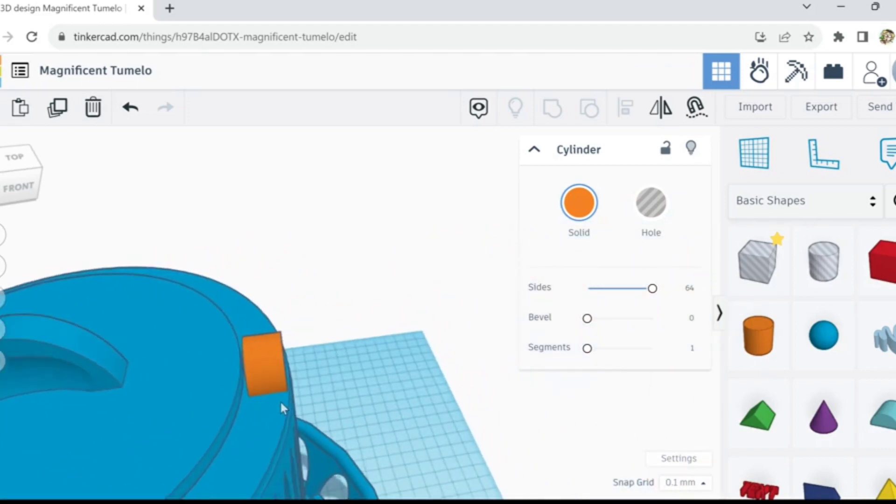
{"action": "scroll", "coordinate": [282, 399], "scroll_direction": "up", "scroll_amount": 5}
{"action": "scroll", "coordinate": [282, 399], "scroll_direction": "down", "scroll_amount": 7}
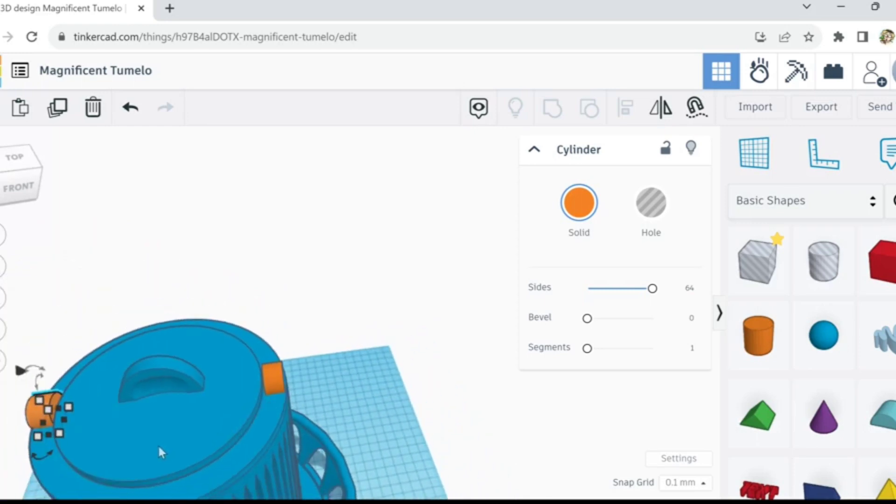
{"action": "right_click_drag", "start_coordinate": [153, 443], "coordinate": [423, 421]}
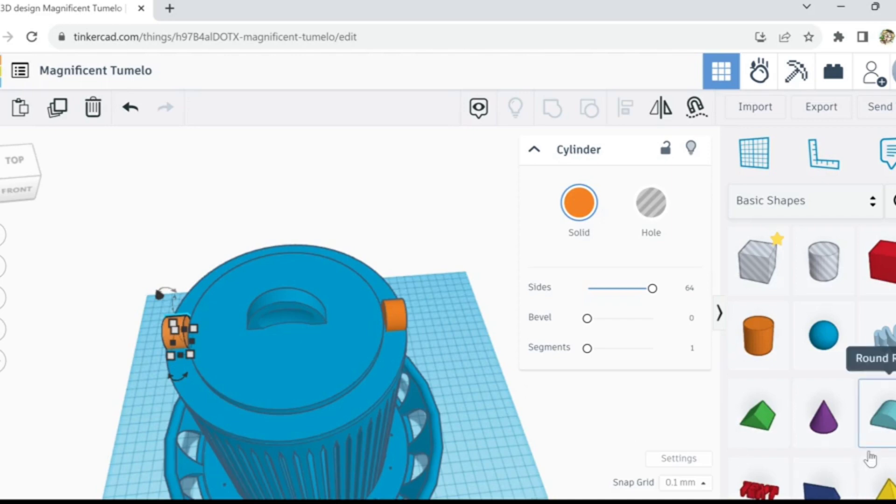
{"action": "left_click", "coordinate": [890, 434]}
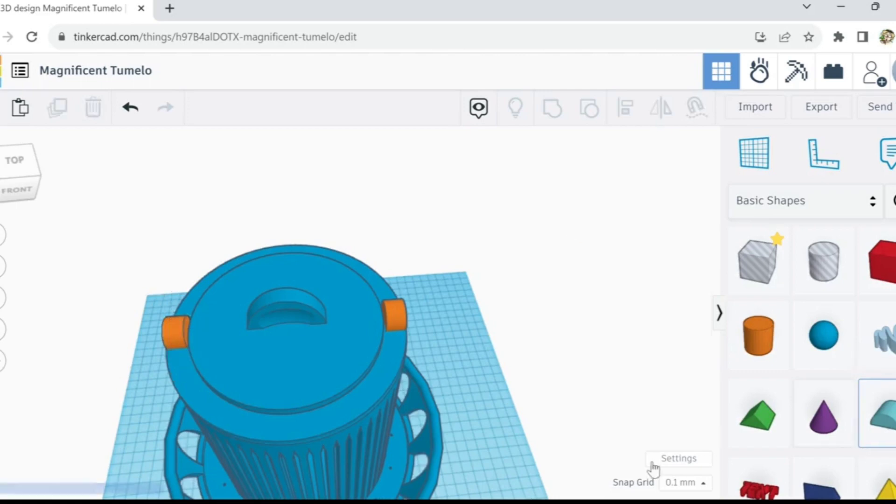
{"action": "left_click", "coordinate": [474, 430]}
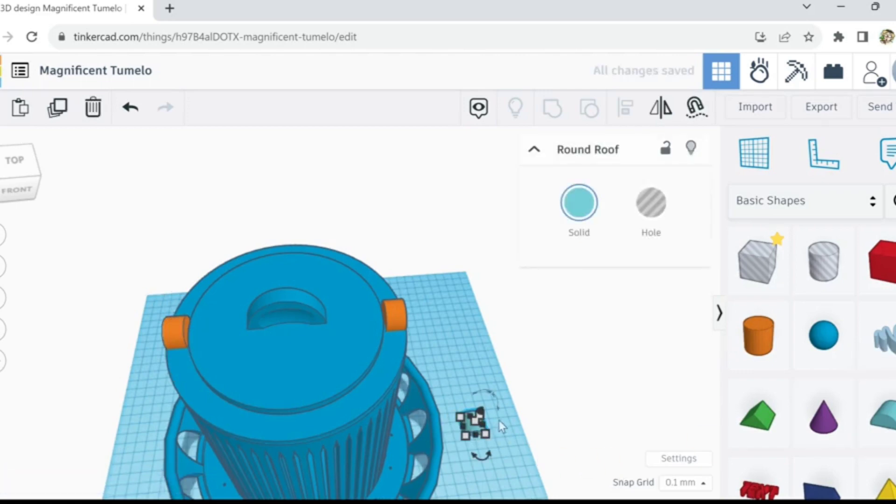
{"action": "left_click_drag", "start_coordinate": [498, 413], "coordinate": [474, 393]}
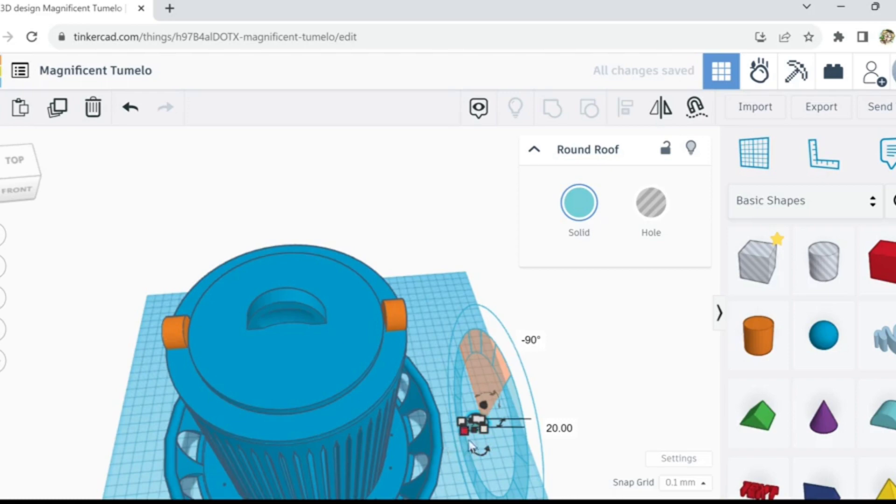
Step: Enlarge the Round Roof to roughly the lid's width and move it back and sideways into the bin with a 1.0 mm snap grid
{"action": "left_click_drag", "start_coordinate": [468, 439], "coordinate": [350, 503]}
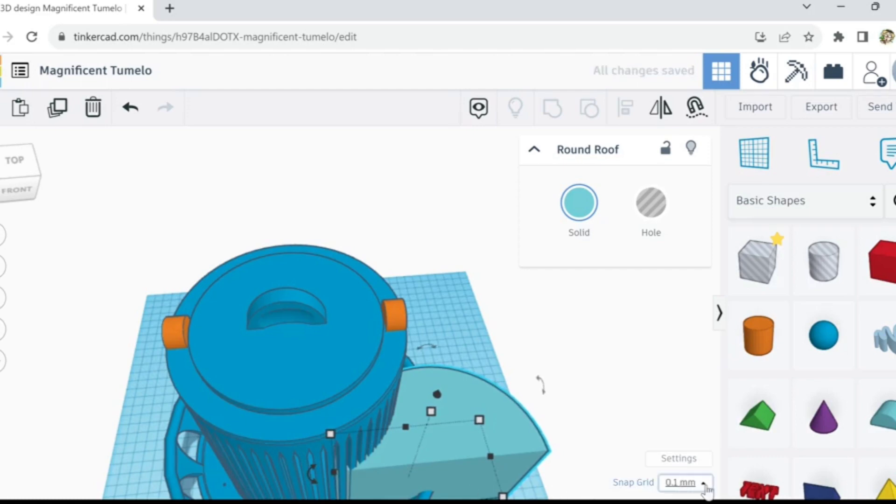
{"action": "left_click", "coordinate": [700, 483]}
{"action": "left_click", "coordinate": [690, 393]}
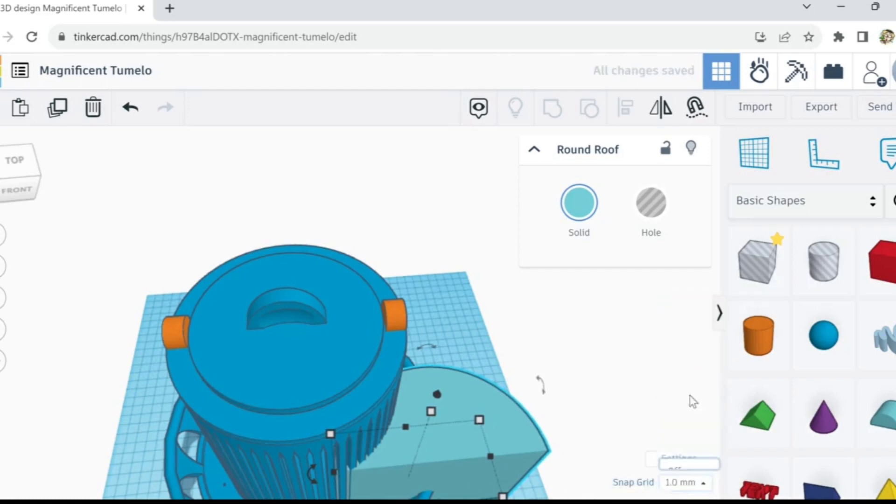
{"action": "key", "text": "Up"}
{"action": "key", "text": "Up"}
{"action": "key", "text": "Up"}
{"action": "key", "text": "Up"}
{"action": "key", "text": "Up"}
{"action": "key", "text": "Up"}
{"action": "key", "text": "Up"}
{"action": "key", "text": "Up"}
{"action": "key", "text": "Up"}
{"action": "key", "text": "Up"}
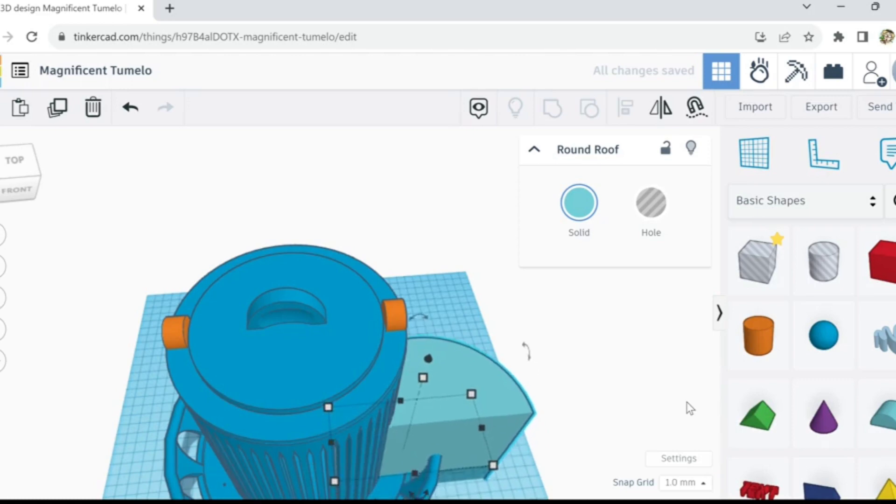
{"action": "key", "text": "Up"}
{"action": "key", "text": "Up"}
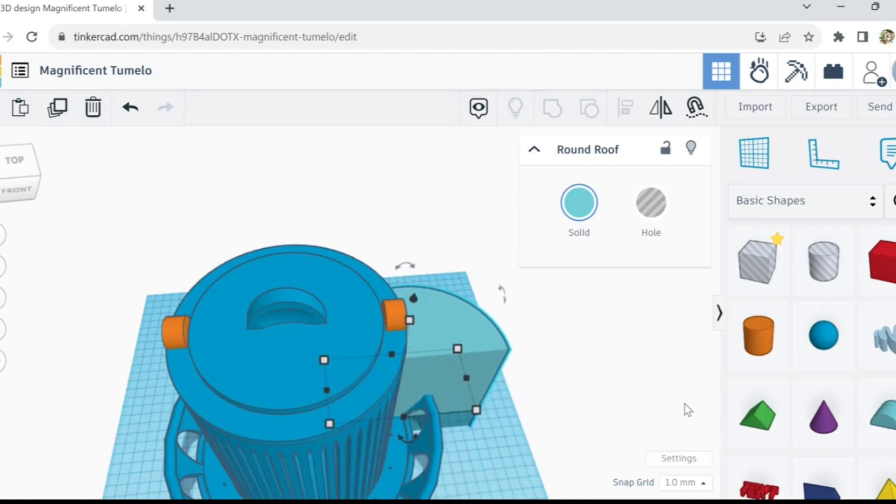
{"action": "key", "text": "Left"}
{"action": "key", "text": "Left"}
{"action": "key", "text": "Left"}
{"action": "key", "text": "Left"}
{"action": "key", "text": "Left"}
{"action": "key", "text": "Left"}
{"action": "key", "text": "Left"}
{"action": "key", "text": "Left"}
{"action": "key", "text": "Left"}
{"action": "key", "text": "Left"}
{"action": "key", "text": "Left"}
{"action": "key", "text": "Left"}
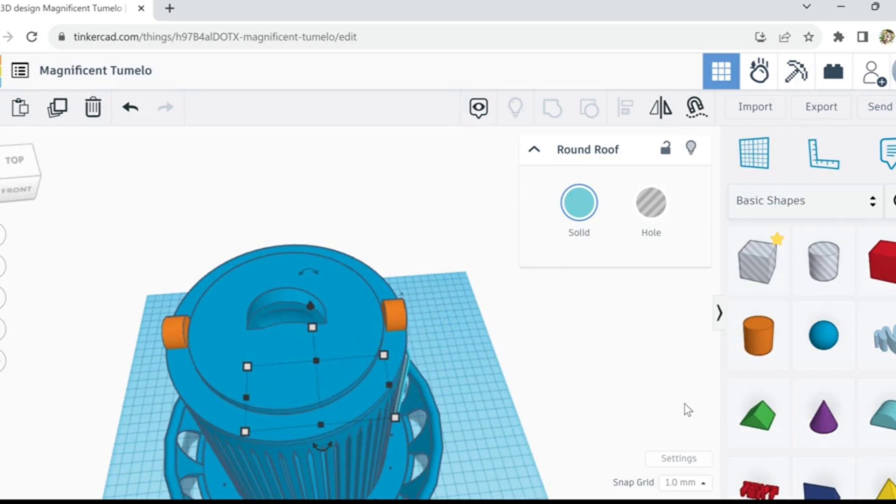
Step: Raise the Round Roof until its top stands above the bin's lid
{"action": "key", "text": "ctrl+Up"}
{"action": "key", "text": "ctrl+Up"}
{"action": "key", "text": "ctrl+Up"}
{"action": "key", "text": "ctrl+Up"}
{"action": "key", "text": "ctrl+Up"}
{"action": "key", "text": "ctrl+Up"}
{"action": "key", "text": "ctrl+Up"}
{"action": "key", "text": "ctrl+Up"}
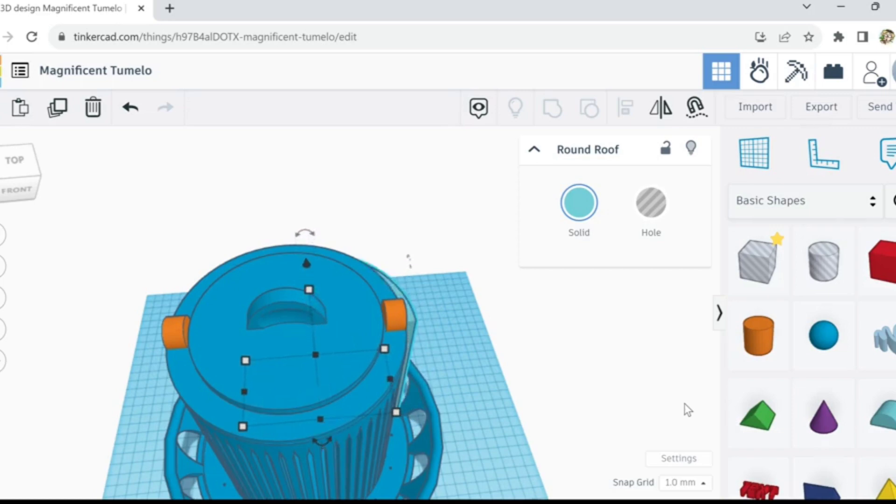
{"action": "key", "text": "ctrl+Up"}
{"action": "key", "text": "ctrl+Up"}
{"action": "key", "text": "ctrl+Up"}
{"action": "key", "text": "ctrl+Up"}
{"action": "key", "text": "ctrl+Up"}
{"action": "key", "text": "ctrl+Up"}
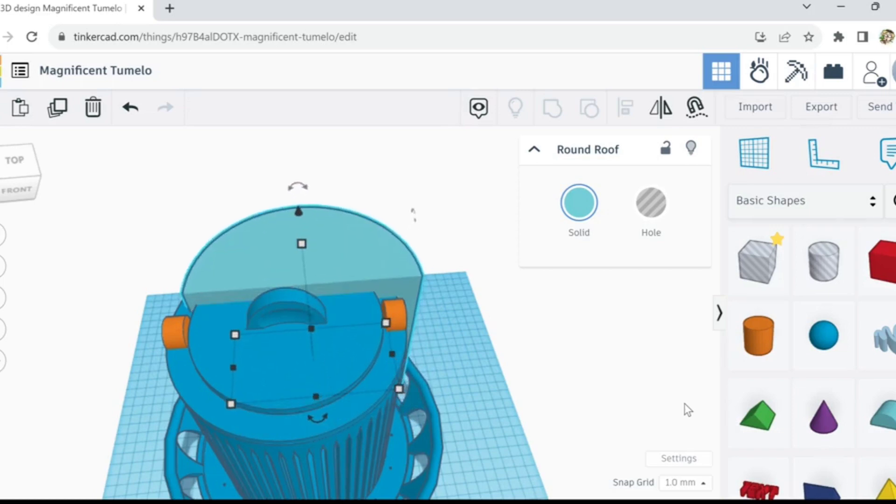
Step: Centre the raised Round Roof over the rear half of the lid, with its flat face near the two orange cylinders
{"action": "key", "text": "Left"}
{"action": "key", "text": "Left"}
{"action": "key", "text": "Left"}
{"action": "key", "text": "Left"}
{"action": "key", "text": "Left"}
{"action": "key", "text": "Left"}
{"action": "key", "text": "Left"}
{"action": "key", "text": "Left"}
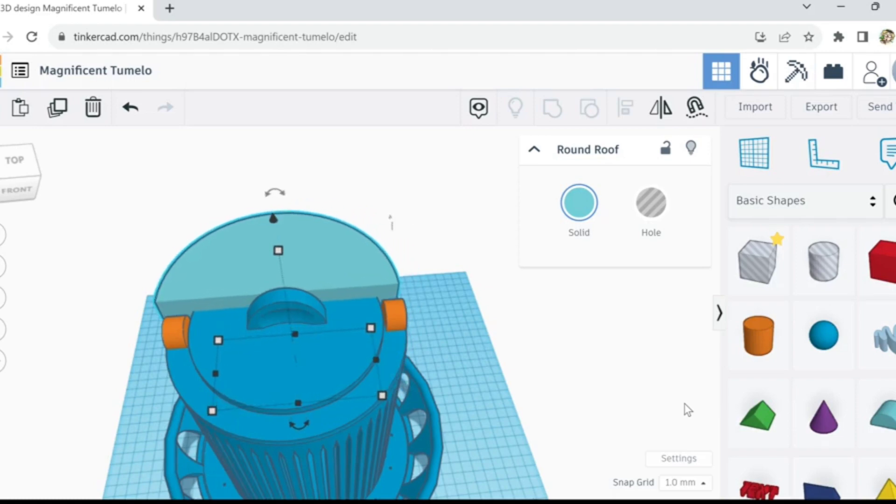
{"action": "key", "text": "Down"}
{"action": "key", "text": "Down"}
{"action": "key", "text": "Down"}
{"action": "key", "text": "Down"}
{"action": "key", "text": "Right"}
{"action": "key", "text": "Right"}
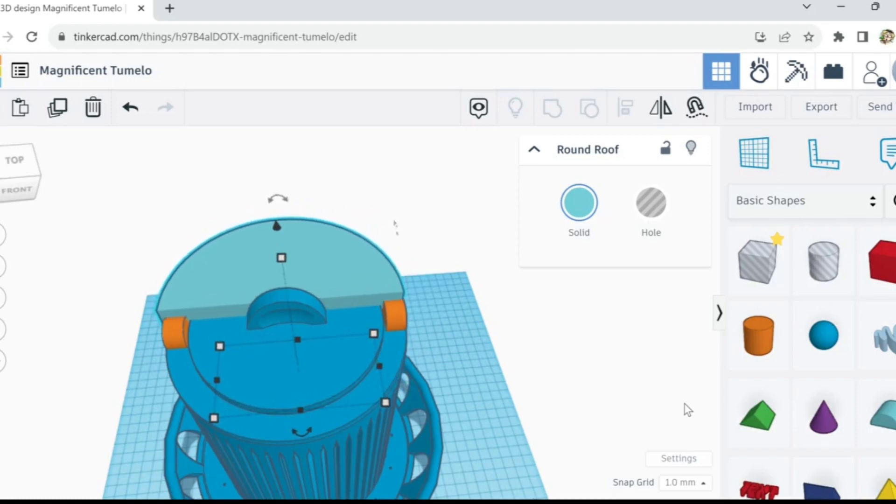
{"action": "key", "text": "Down"}
{"action": "key", "text": "Right"}
{"action": "key", "text": "Down"}
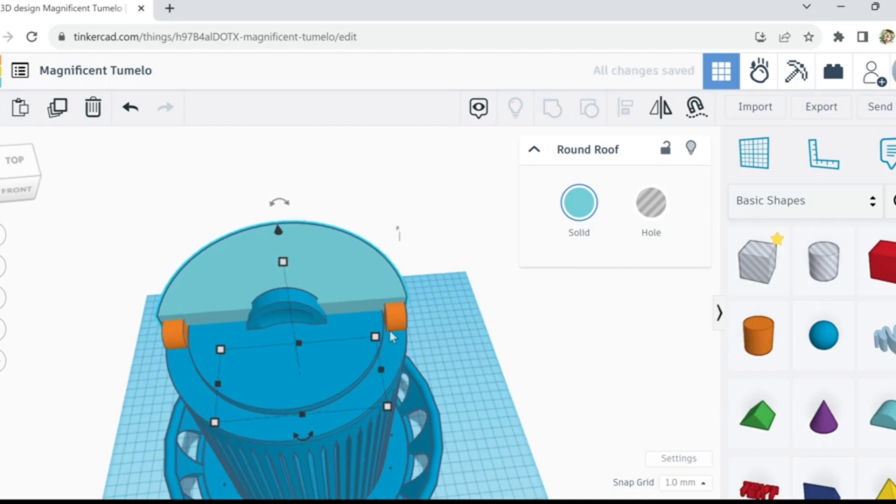
{"action": "key", "text": "Right"}
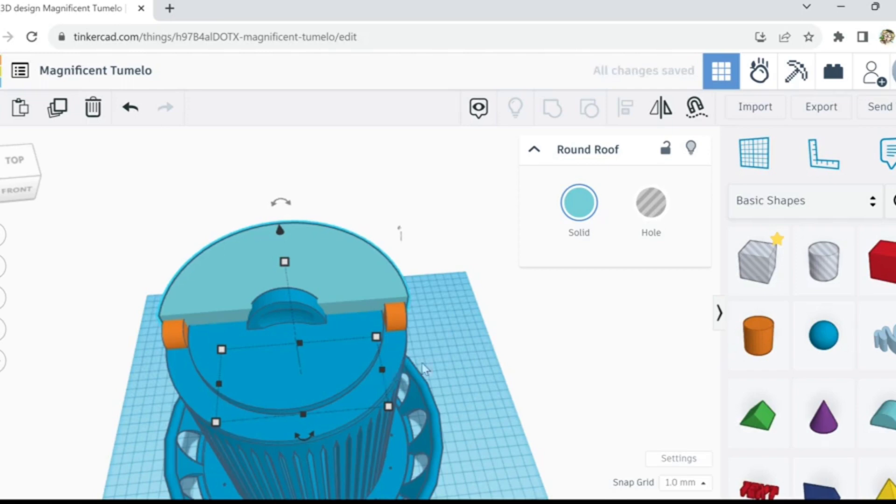
Step: Enlarge the Round Roof well beyond the lid's width and shift it left across the bin
{"action": "right_click_drag", "start_coordinate": [520, 334], "coordinate": [480, 339]}
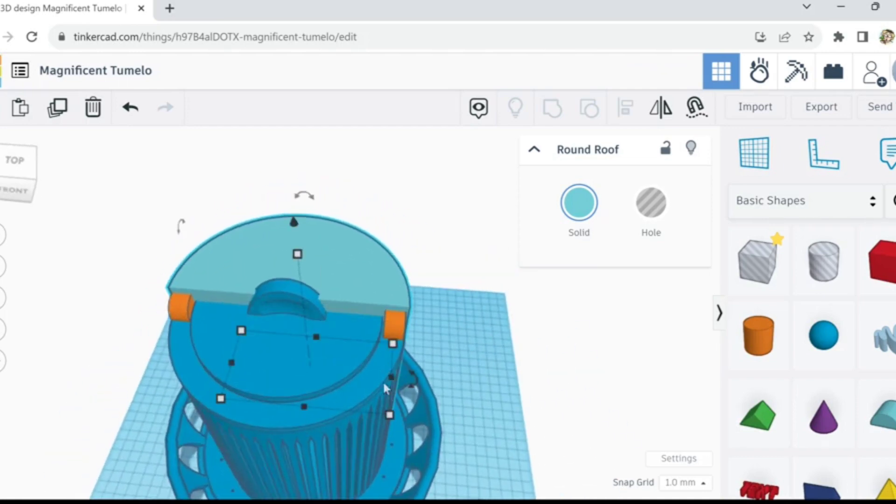
{"action": "left_click_drag", "start_coordinate": [390, 415], "coordinate": [469, 446]}
{"action": "left_click_drag", "start_coordinate": [342, 375], "coordinate": [344, 298]}
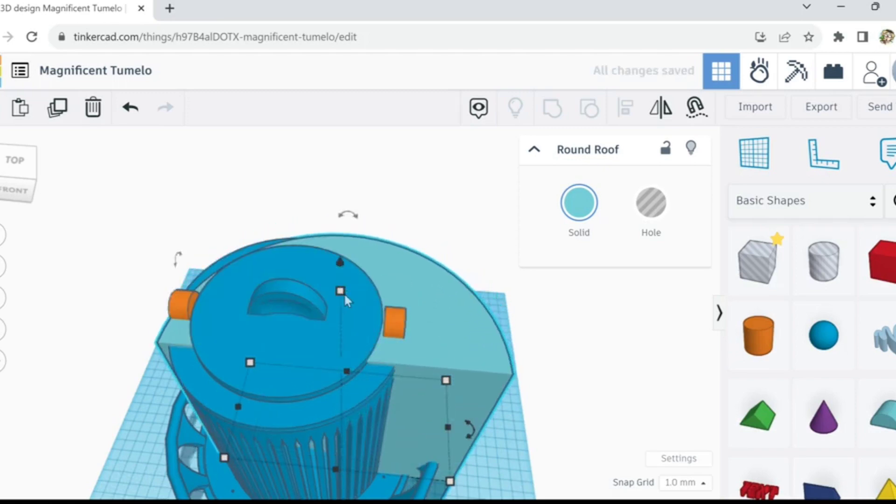
{"action": "key", "text": "Left"}
{"action": "key", "text": "Left"}
{"action": "key", "text": "Left"}
{"action": "key", "text": "Left"}
{"action": "key", "text": "Left"}
{"action": "key", "text": "Left"}
{"action": "key", "text": "Left"}
{"action": "key", "text": "Left"}
{"action": "key", "text": "Left"}
{"action": "key", "text": "Left"}
{"action": "key", "text": "Left"}
{"action": "key", "text": "Left"}
{"action": "key", "text": "Left"}
{"action": "key", "text": "Left"}
{"action": "key", "text": "Left"}
{"action": "key", "text": "Left"}
{"action": "key", "text": "Left"}
{"action": "key", "text": "Left"}
{"action": "key", "text": "Left"}
{"action": "key", "text": "Left"}
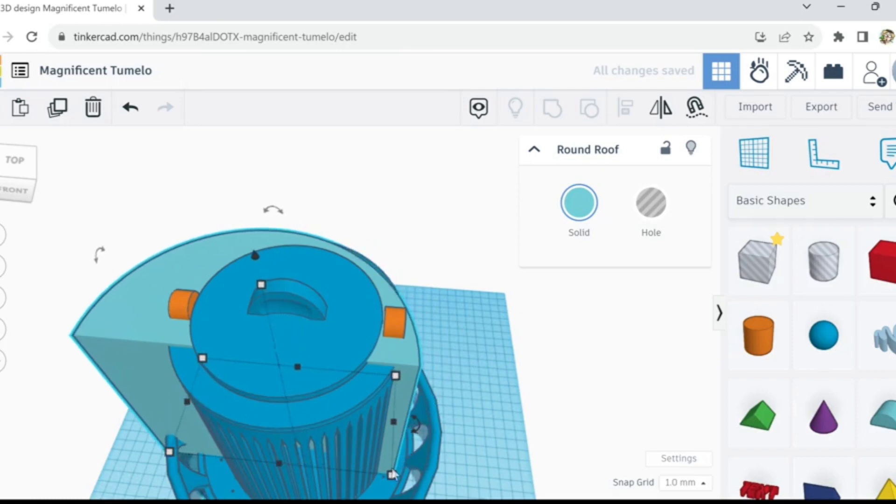
Step: Reduce the Round Roof's footprint and increase its height so its top rises above the lid again
{"action": "mouse_move", "coordinate": [391, 483]}
{"action": "left_click_drag", "start_coordinate": [386, 473], "coordinate": [357, 444]}
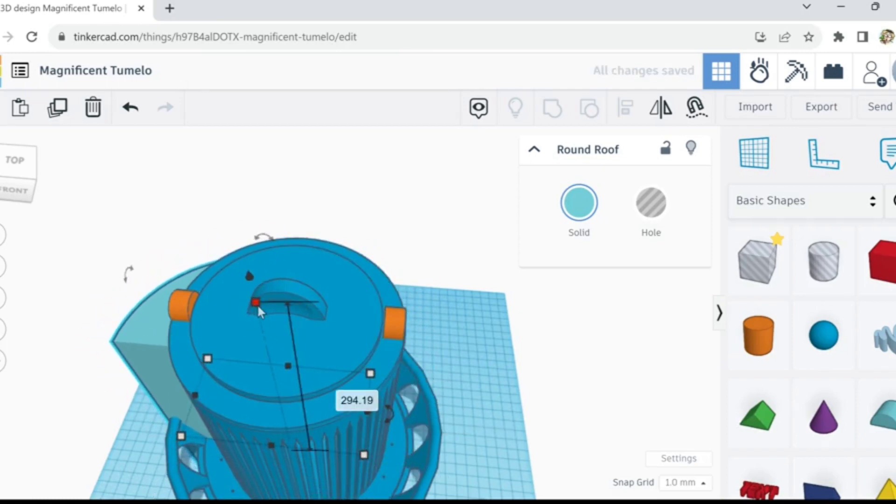
{"action": "left_click_drag", "start_coordinate": [253, 304], "coordinate": [257, 265]}
Step: Move the Round Roof right and back so it overhangs the lid's rear half with its flat face behind the cylinders
{"action": "key", "text": "Right"}
{"action": "key", "text": "Right"}
{"action": "key", "text": "Right"}
{"action": "key", "text": "Right"}
{"action": "key", "text": "Right"}
{"action": "key", "text": "Right"}
{"action": "key", "text": "Right"}
{"action": "key", "text": "Right"}
{"action": "key", "text": "Right"}
{"action": "key", "text": "Right"}
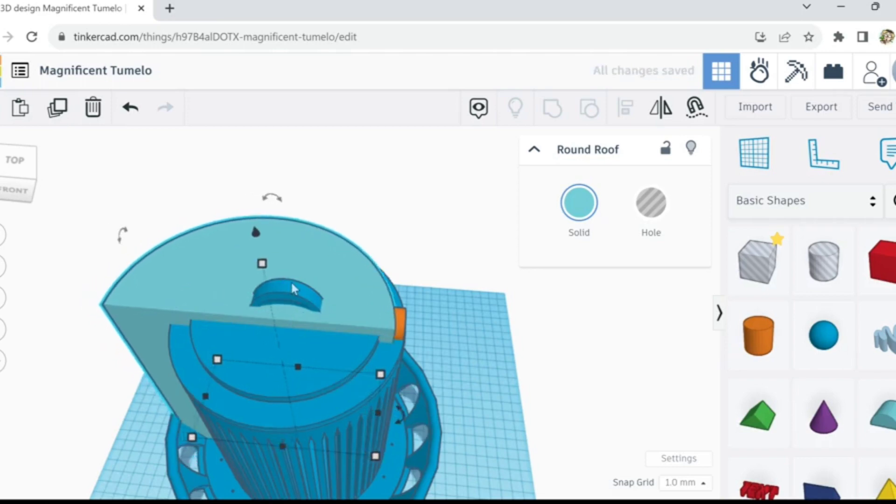
{"action": "key", "text": "Up"}
{"action": "key", "text": "Up"}
{"action": "key", "text": "Up"}
{"action": "key", "text": "Up"}
{"action": "key", "text": "Up"}
{"action": "key", "text": "Up"}
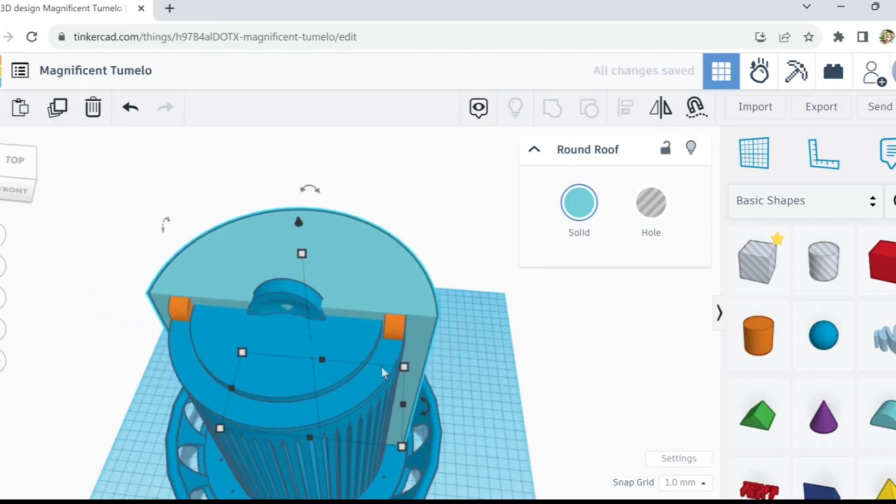
{"action": "mouse_move", "coordinate": [402, 449]}
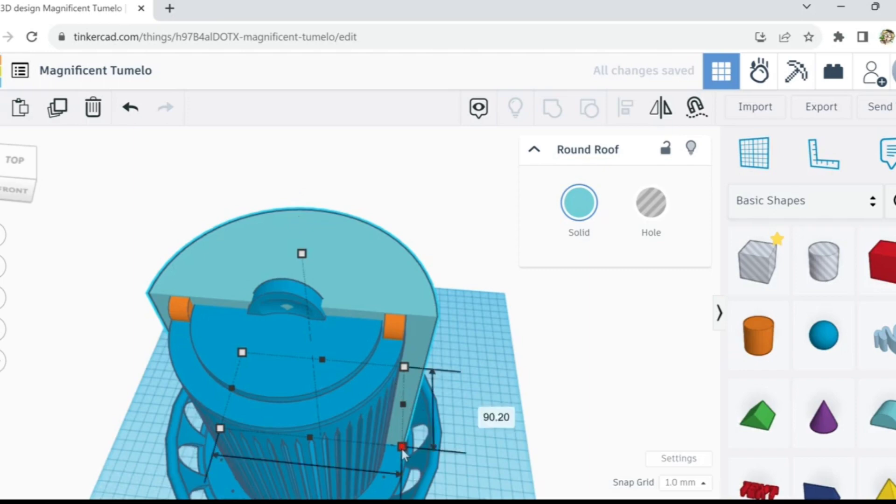
Step: Reduce the Round Roof's size and nudge it backward so its ends sit beside the two orange cylinders
{"action": "left_click_drag", "start_coordinate": [398, 447], "coordinate": [390, 441]}
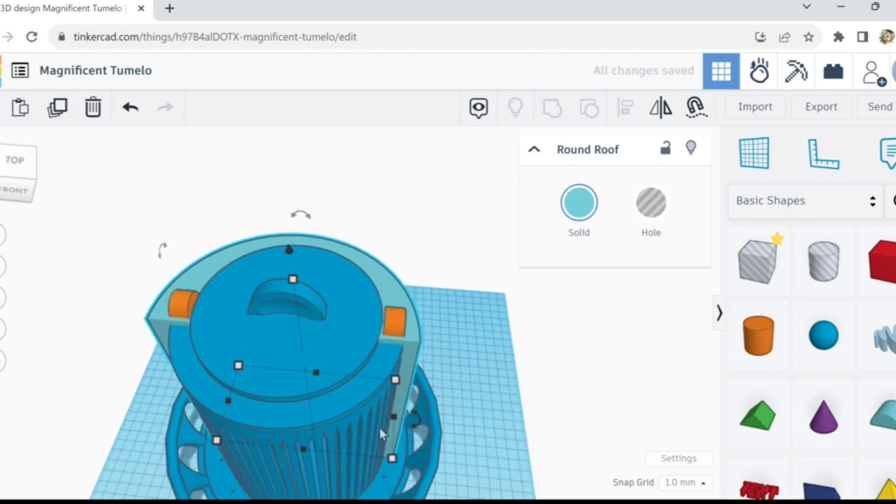
{"action": "key", "text": "Up"}
{"action": "key", "text": "Up"}
{"action": "key", "text": "Up"}
{"action": "key", "text": "Up"}
{"action": "key", "text": "Up"}
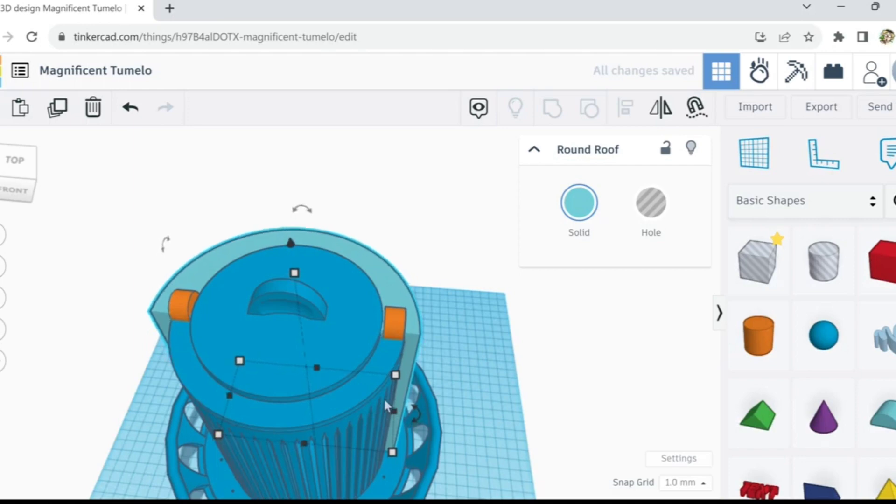
Step: Narrow the Round Roof slightly from its left side so it overhangs the lid evenly on both sides
{"action": "right_click_drag", "start_coordinate": [460, 335], "coordinate": [494, 359]}
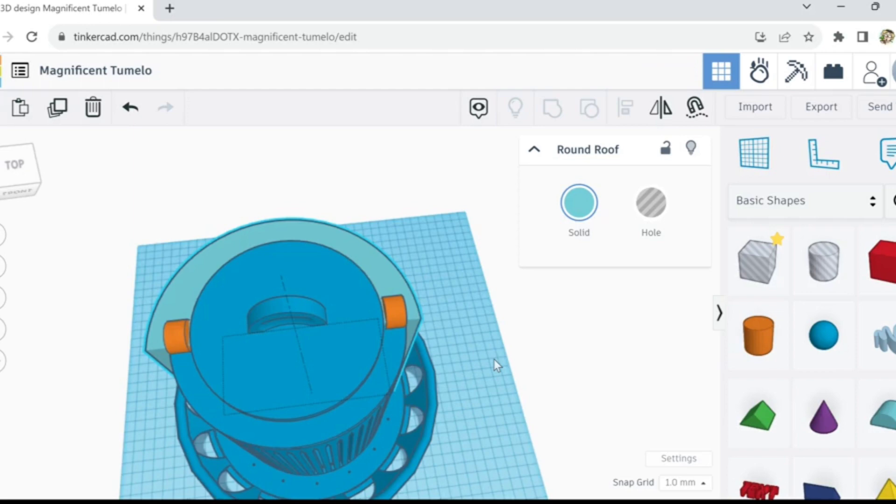
{"action": "right_click_drag", "start_coordinate": [494, 359], "coordinate": [412, 350]}
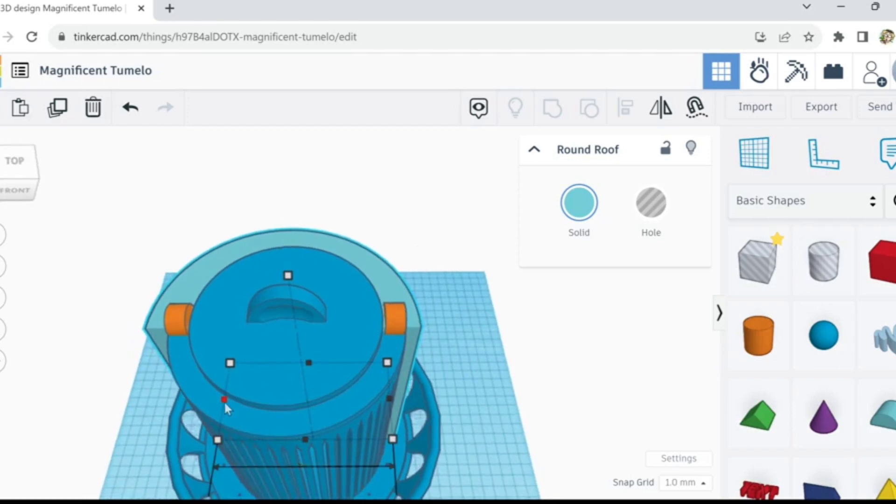
{"action": "left_click_drag", "start_coordinate": [227, 406], "coordinate": [234, 405]}
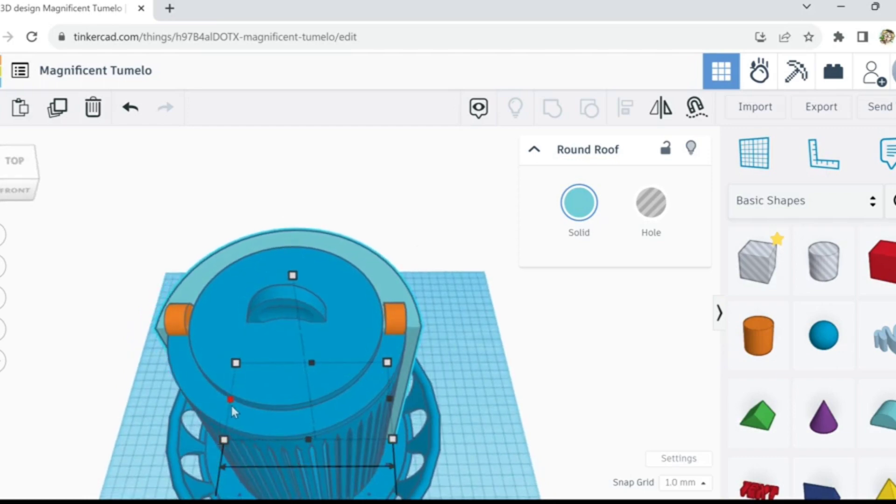
{"action": "mouse_move", "coordinate": [124, 397]}
{"action": "right_mouse_down"}
{"action": "mouse_move", "coordinate": [158, 372]}
{"action": "mouse_move", "coordinate": [218, 352]}
{"action": "mouse_move", "coordinate": [155, 380]}
{"action": "mouse_move", "coordinate": [130, 405]}
{"action": "mouse_move", "coordinate": [88, 376]}
{"action": "mouse_move", "coordinate": [39, 376]}
{"action": "mouse_move", "coordinate": [54, 390]}
{"action": "mouse_move", "coordinate": [137, 400]}
{"action": "right_mouse_up"}
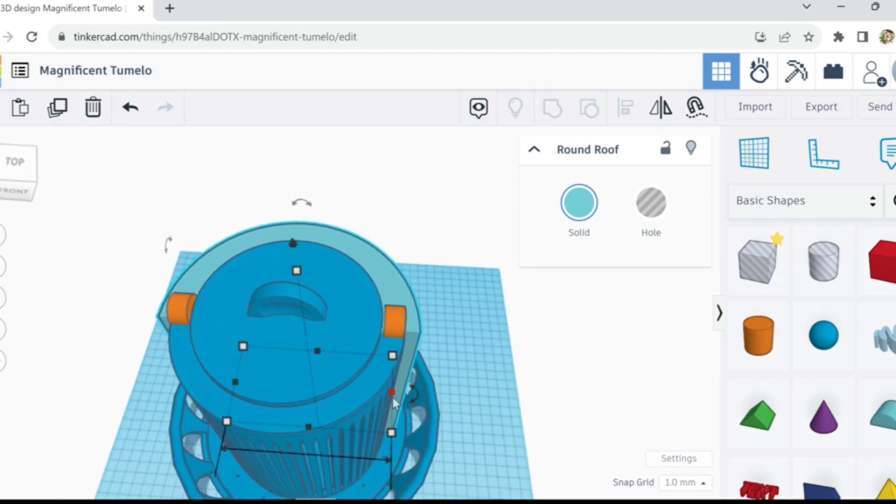
{"action": "left_click_drag", "start_coordinate": [394, 395], "coordinate": [395, 393]}
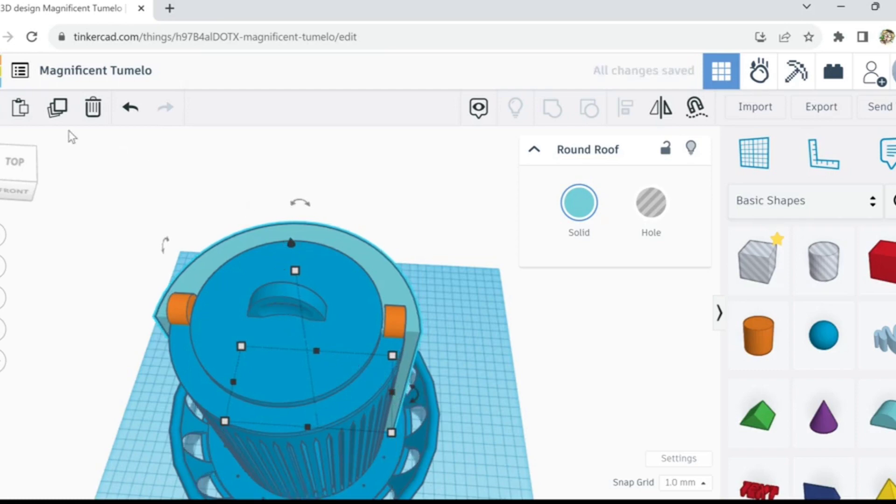
Step: Duplicate the Round Roof in place and turn the copy into a hole
{"action": "left_click", "coordinate": [149, 202]}
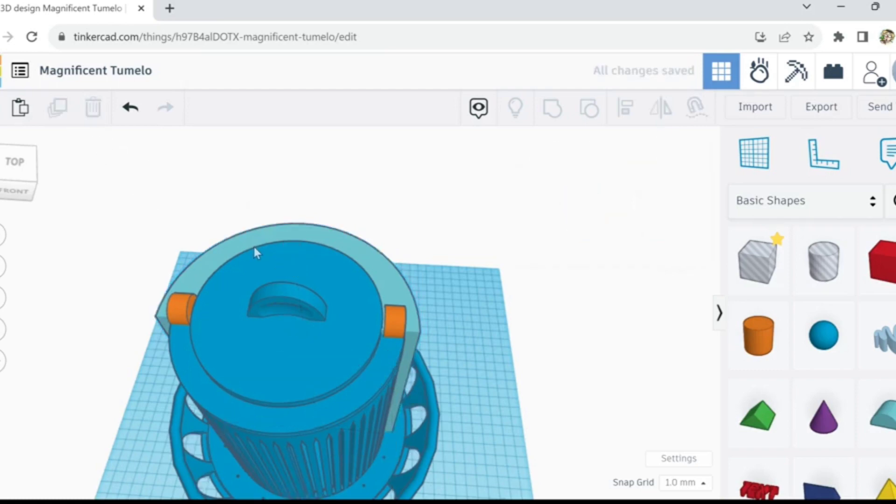
{"action": "left_click", "coordinate": [254, 247]}
{"action": "left_click", "coordinate": [58, 108]}
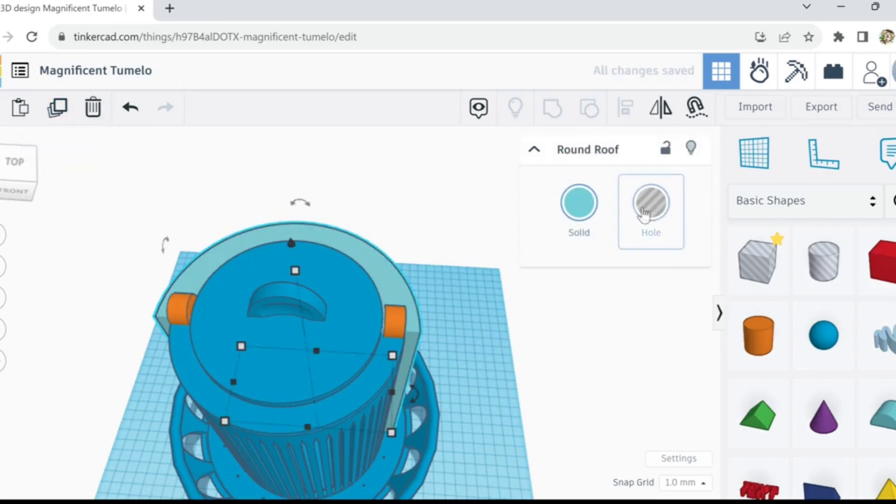
{"action": "left_click", "coordinate": [658, 215]}
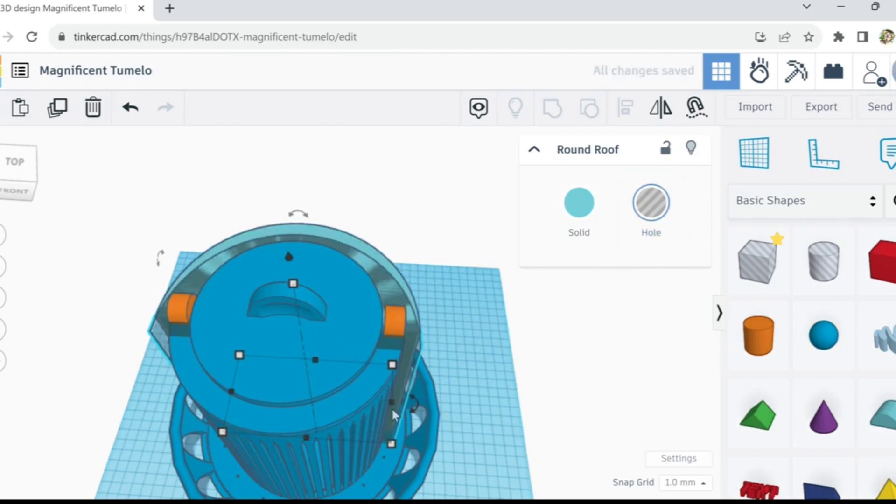
Step: Narrow the Round Roof hole and centre it inside the solid one, leaving an even rim around it
{"action": "left_click_drag", "start_coordinate": [391, 405], "coordinate": [382, 402]}
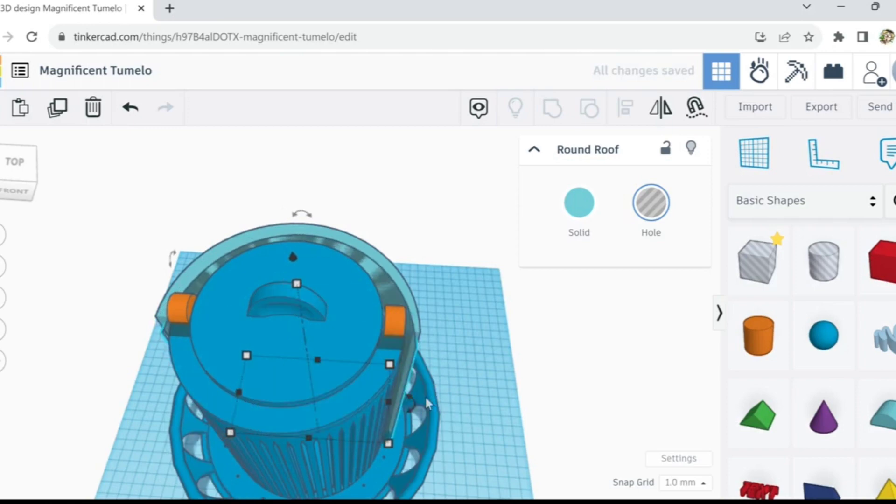
{"action": "key", "text": "Left"}
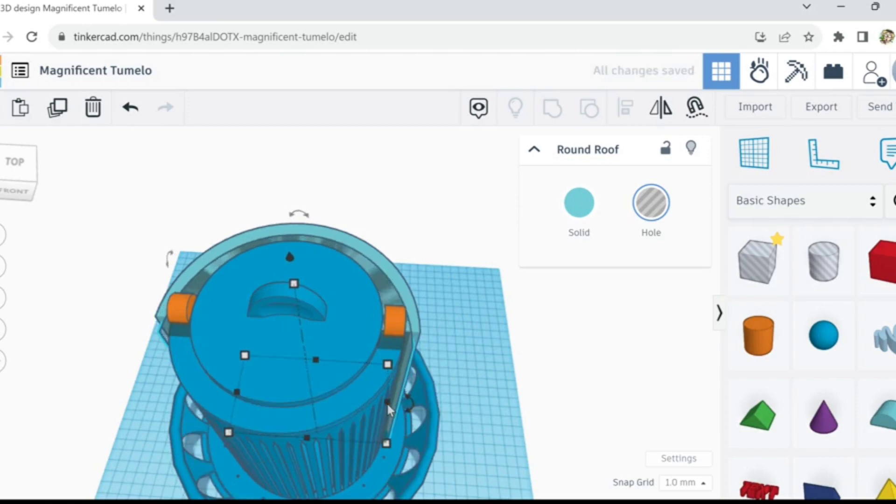
{"action": "left_click_drag", "start_coordinate": [388, 403], "coordinate": [382, 402]}
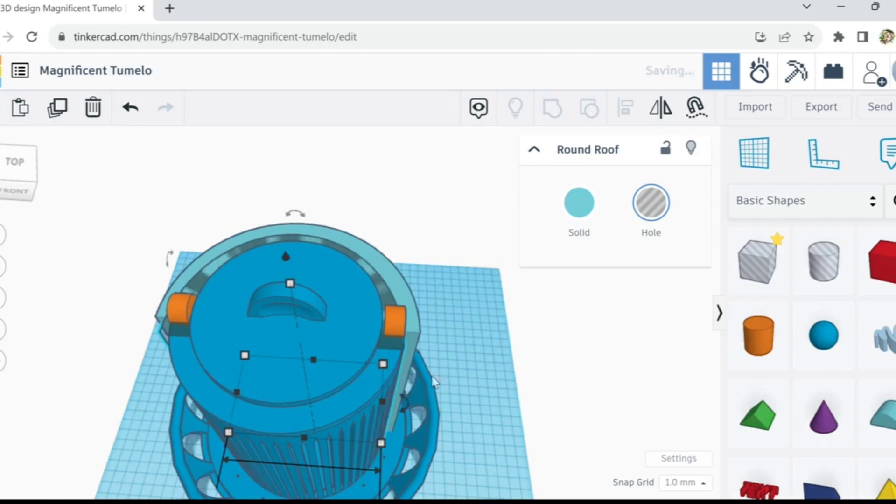
{"action": "right_click_drag", "start_coordinate": [433, 381], "coordinate": [478, 410]}
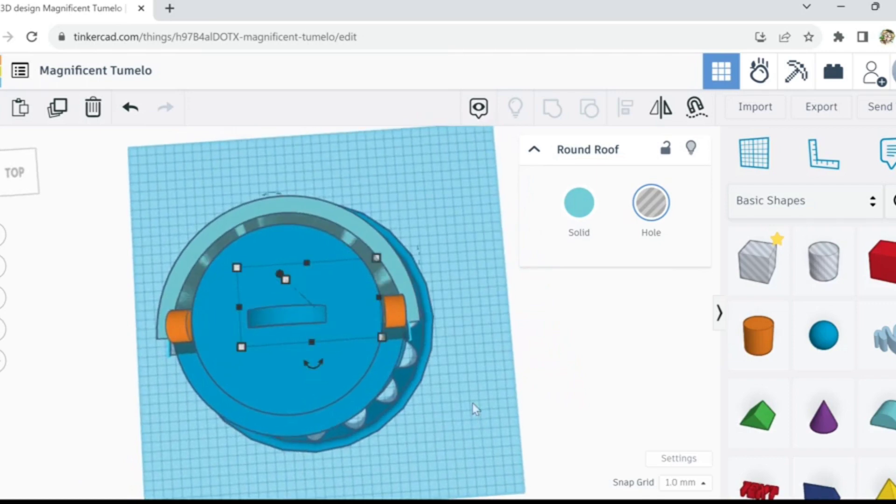
Step: Move the solid and hole Round Roofs backward together and group them into a hollow half-ring
{"action": "left_click", "coordinate": [274, 211]}
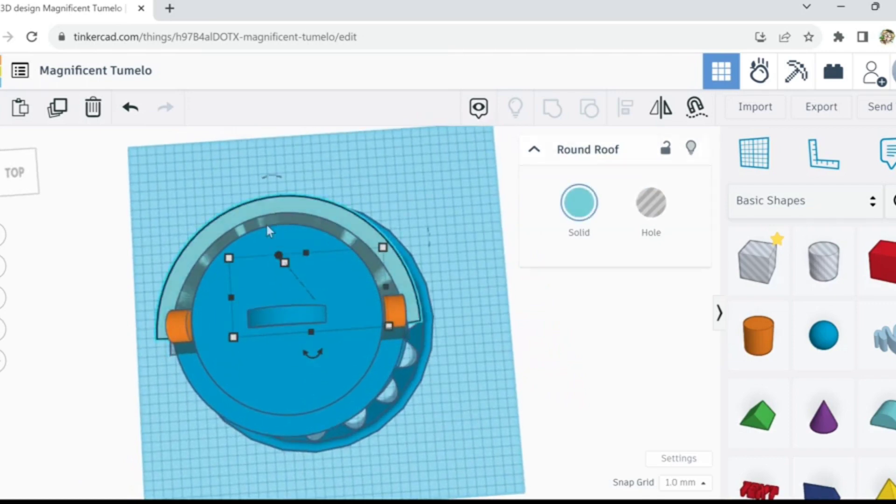
{"action": "left_click", "coordinate": [267, 224], "text": "shift"}
{"action": "scroll", "coordinate": [281, 221], "scroll_direction": "up", "scroll_amount": 2}
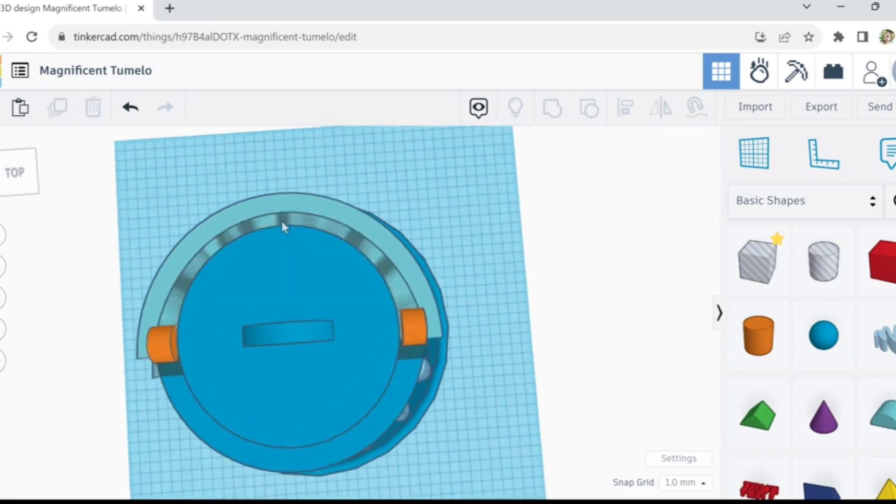
{"action": "left_click", "coordinate": [282, 222]}
{"action": "left_click", "coordinate": [292, 205], "text": "shift"}
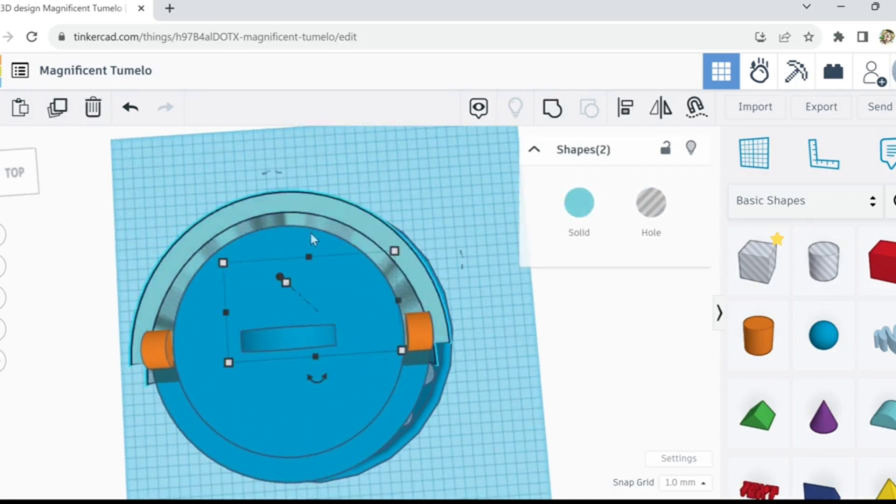
{"action": "key", "text": "Up"}
{"action": "key", "text": "Up"}
{"action": "key", "text": "Up"}
{"action": "key", "text": "Up"}
{"action": "key", "text": "Up"}
{"action": "key", "text": "Up"}
{"action": "key", "text": "Up"}
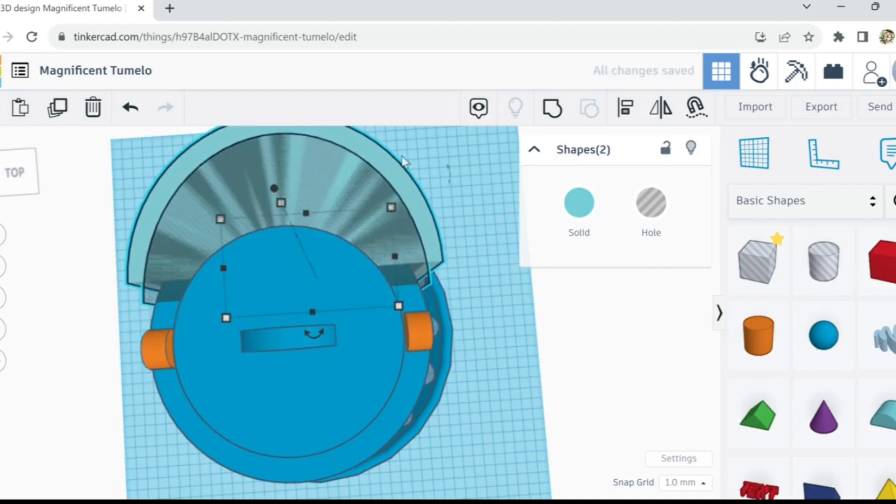
{"action": "left_click", "coordinate": [553, 110]}
{"action": "mouse_move", "coordinate": [487, 203]}
{"action": "right_mouse_down"}
{"action": "mouse_move", "coordinate": [461, 184]}
{"action": "mouse_move", "coordinate": [472, 178]}
{"action": "mouse_move", "coordinate": [481, 197]}
{"action": "right_mouse_up"}
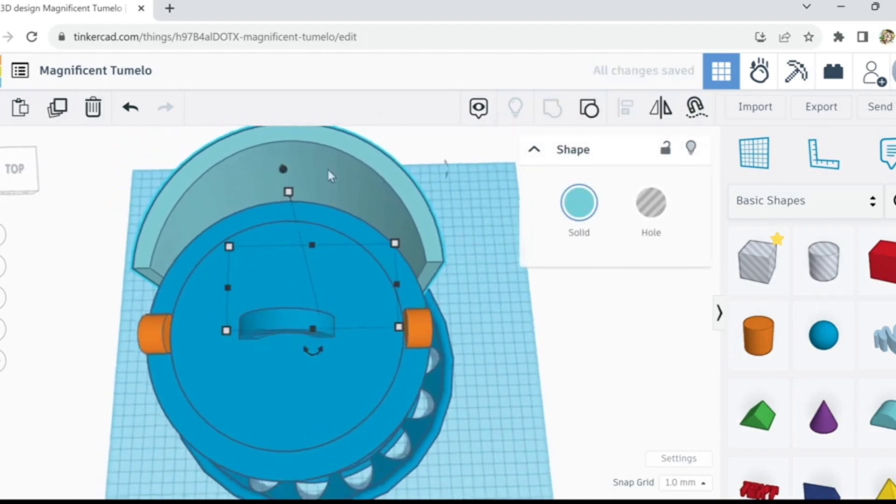
Step: Reduce the grouped half-ring's height to about 11 mm, making it a thin curved handle
{"action": "left_click_drag", "start_coordinate": [288, 194], "coordinate": [305, 258]}
{"action": "right_click_drag", "start_coordinate": [477, 281], "coordinate": [439, 363]}
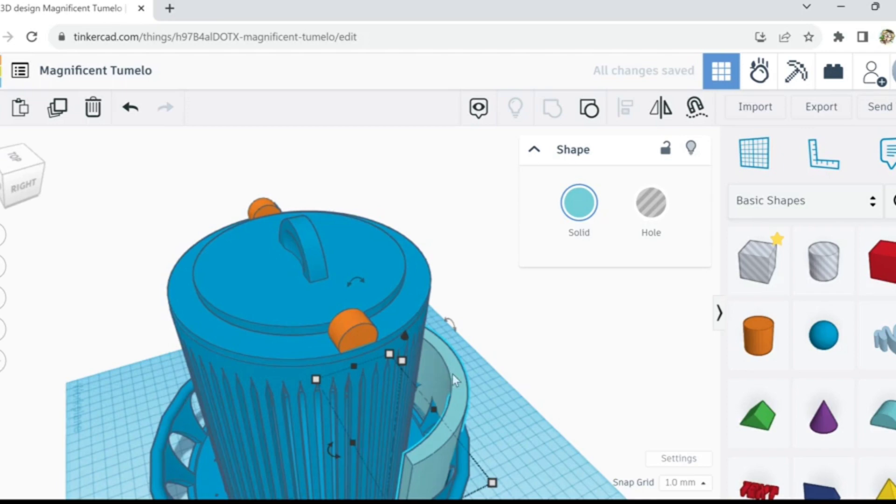
{"action": "left_click_drag", "start_coordinate": [404, 362], "coordinate": [402, 426]}
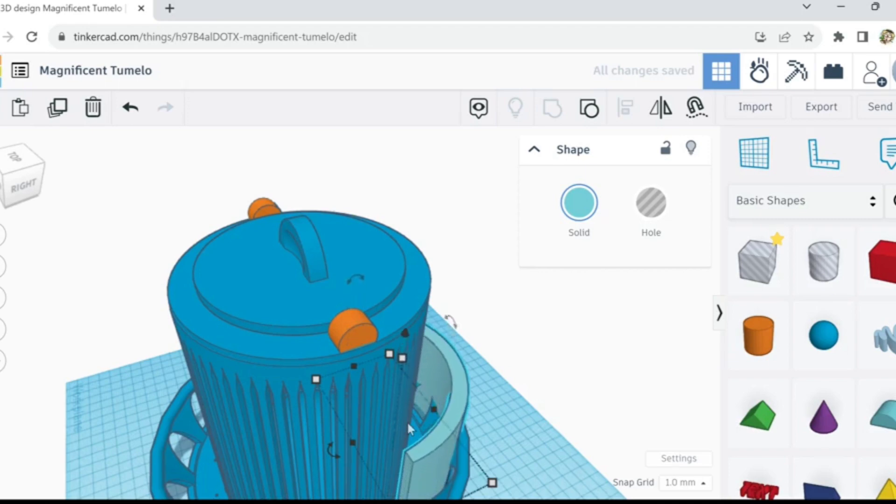
{"action": "left_click", "coordinate": [560, 467]}
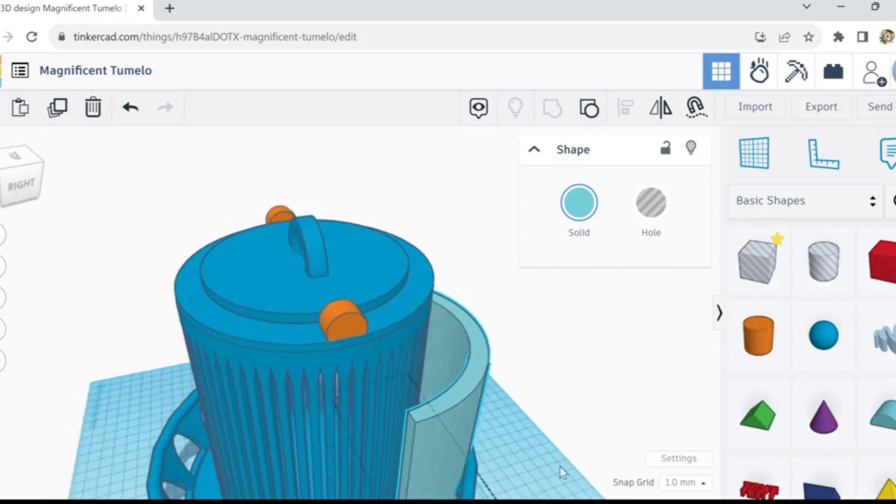
{"action": "left_click", "coordinate": [454, 367]}
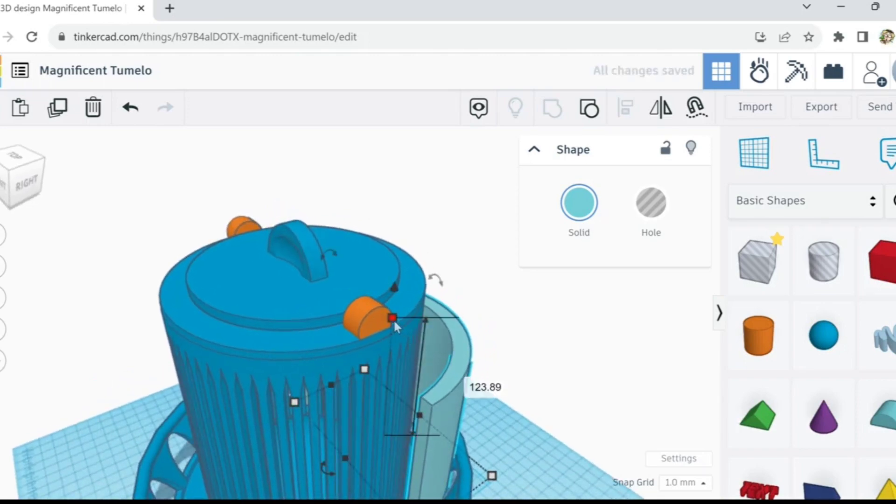
{"action": "left_click_drag", "start_coordinate": [392, 318], "coordinate": [393, 430]}
Step: Raise the thin half-ring from beside the bin to above the level of the lid
{"action": "key", "text": "ctrl+Up"}
{"action": "key", "text": "ctrl+Up"}
{"action": "key", "text": "ctrl+Up"}
{"action": "key", "text": "ctrl+Up"}
{"action": "key", "text": "ctrl+Up"}
{"action": "key", "text": "ctrl+Up"}
{"action": "key", "text": "ctrl+Up"}
{"action": "key", "text": "ctrl+Up"}
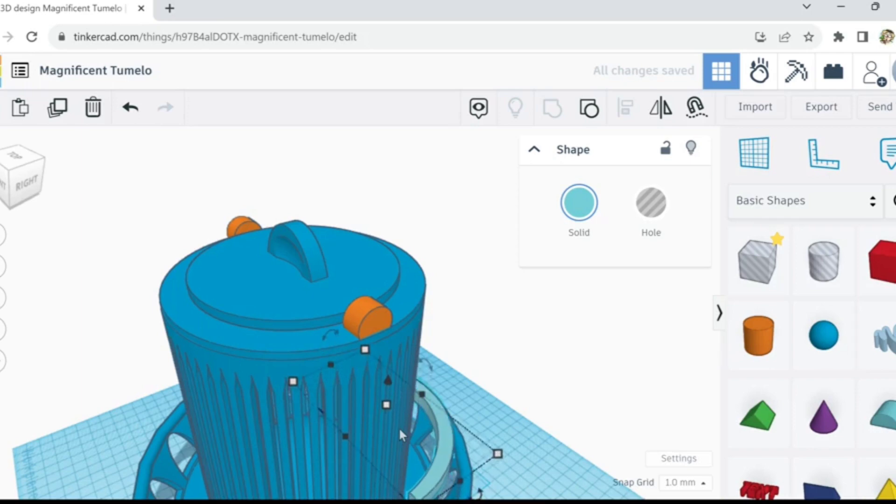
{"action": "key", "text": "ctrl+Up"}
{"action": "key", "text": "ctrl+Up"}
{"action": "key", "text": "ctrl+Up"}
{"action": "key", "text": "ctrl+Up"}
{"action": "key", "text": "ctrl+Up"}
{"action": "key", "text": "ctrl+Up"}
{"action": "key", "text": "ctrl+Up"}
{"action": "key", "text": "ctrl+Up"}
{"action": "key", "text": "ctrl+Up"}
{"action": "key", "text": "ctrl+Up"}
{"action": "key", "text": "ctrl+Up"}
{"action": "key", "text": "ctrl+Up"}
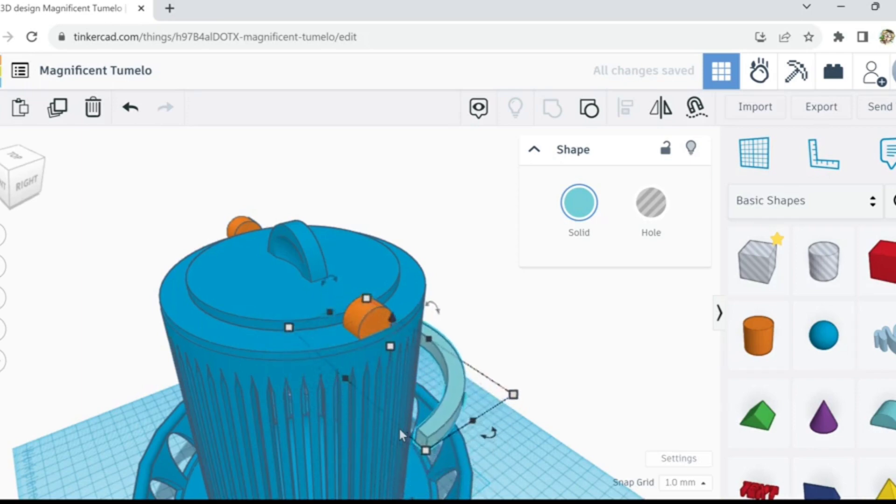
{"action": "key", "text": "ctrl+Up"}
{"action": "key", "text": "ctrl+Up"}
{"action": "key", "text": "ctrl+Up"}
{"action": "key", "text": "ctrl+Up"}
{"action": "key", "text": "ctrl+Up"}
{"action": "key", "text": "ctrl+Up"}
{"action": "key", "text": "ctrl+Up"}
{"action": "key", "text": "ctrl+Up"}
{"action": "key", "text": "ctrl+Up"}
{"action": "key", "text": "ctrl+Up"}
{"action": "key", "text": "ctrl+Up"}
{"action": "key", "text": "ctrl+Up"}
{"action": "key", "text": "ctrl+Up"}
{"action": "key", "text": "ctrl+Up"}
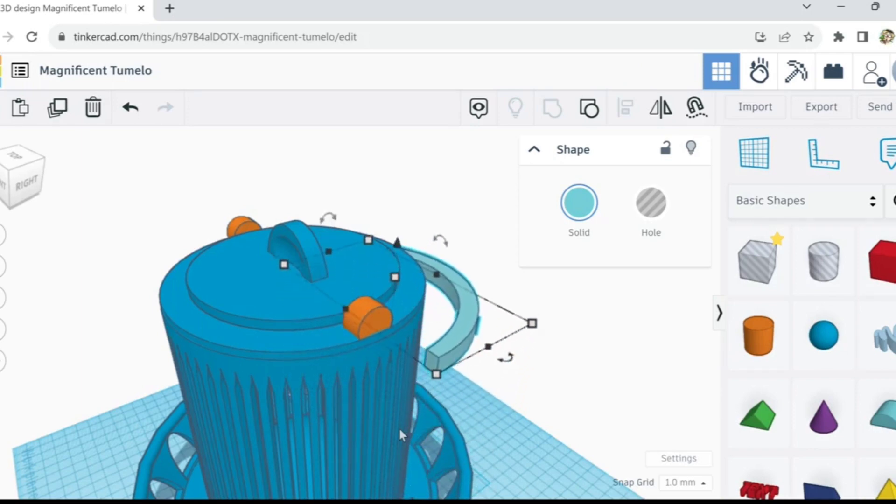
{"action": "key", "text": "ctrl+Up"}
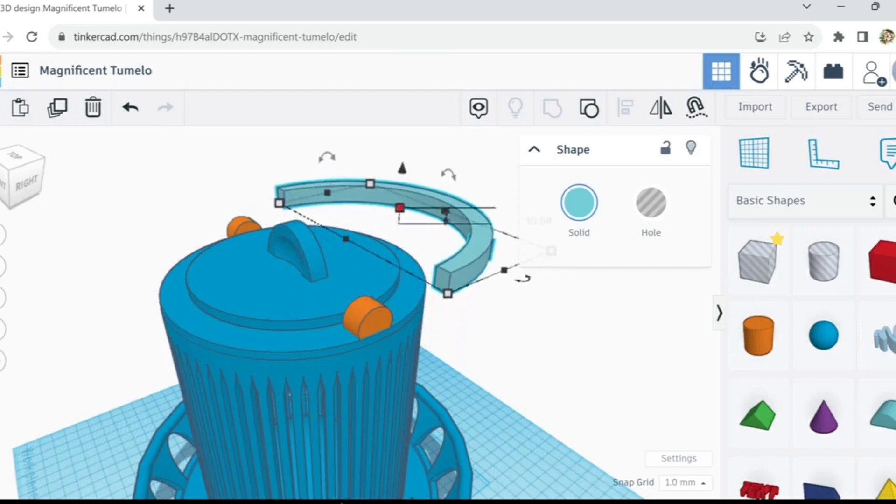
Step: Lower the half-ring and bring it forward so its ends meet the outer faces of the two orange cylinders
{"action": "right_click_drag", "start_coordinate": [120, 374], "coordinate": [296, 394]}
{"action": "key", "text": "ctrl+Down"}
{"action": "key", "text": "ctrl+Down"}
{"action": "key", "text": "ctrl+Down"}
{"action": "key", "text": "ctrl+Down"}
{"action": "key", "text": "ctrl+Down"}
{"action": "key", "text": "ctrl+Down"}
{"action": "key", "text": "ctrl+Down"}
{"action": "key", "text": "ctrl+Down"}
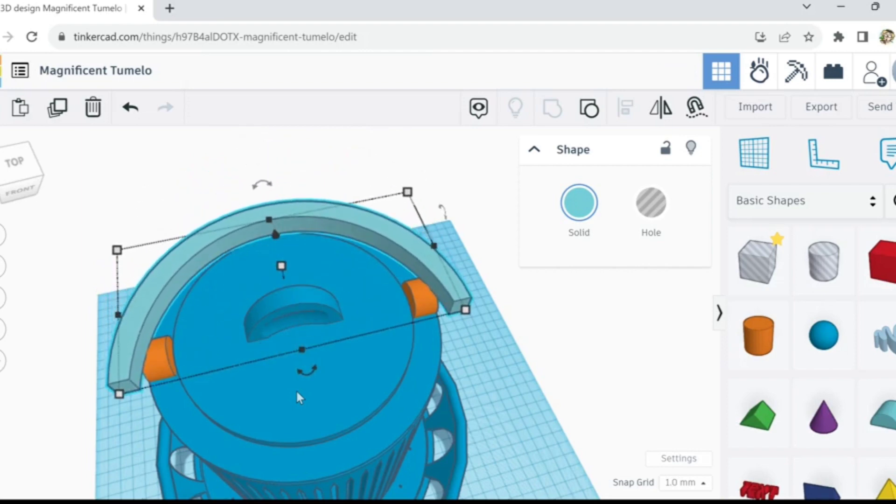
{"action": "key", "text": "ctrl+Up"}
{"action": "key", "text": "ctrl+Up"}
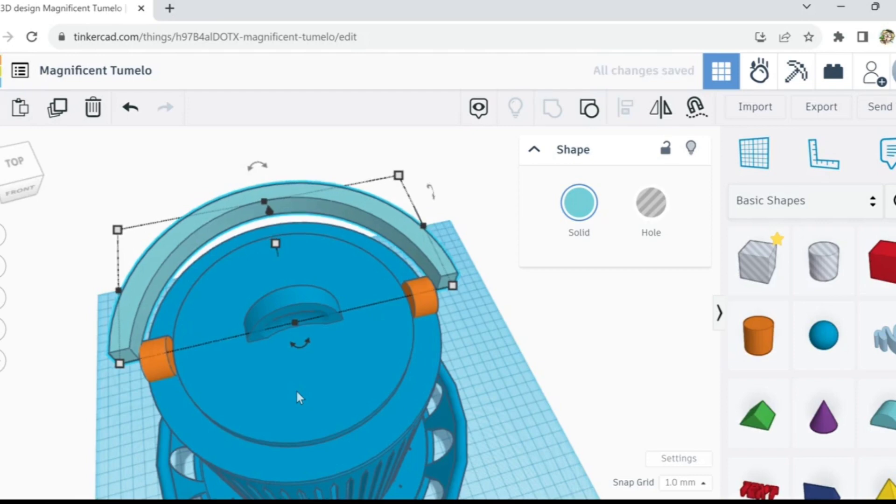
{"action": "key", "text": "ctrl+Down"}
{"action": "key", "text": "ctrl+Down"}
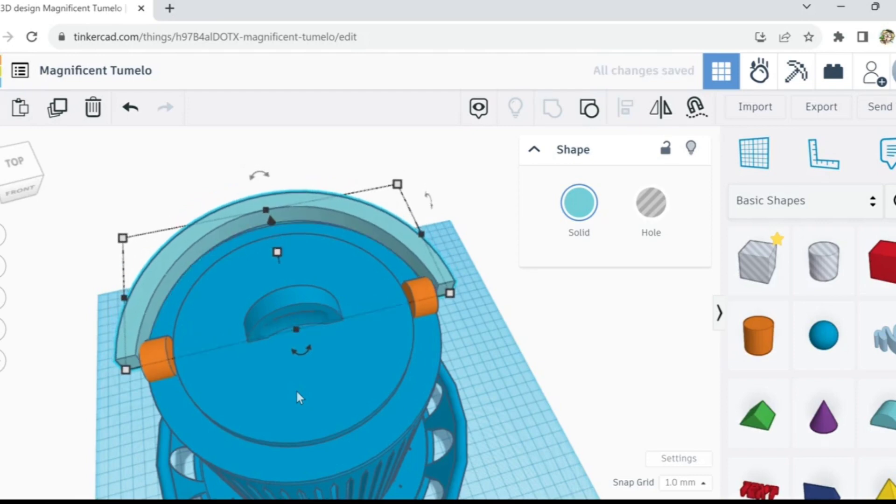
{"action": "key", "text": "ctrl+Down"}
{"action": "key", "text": "ctrl+Down"}
{"action": "key", "text": "ctrl+Down"}
{"action": "key", "text": "ctrl+Down"}
{"action": "key", "text": "ctrl+Down"}
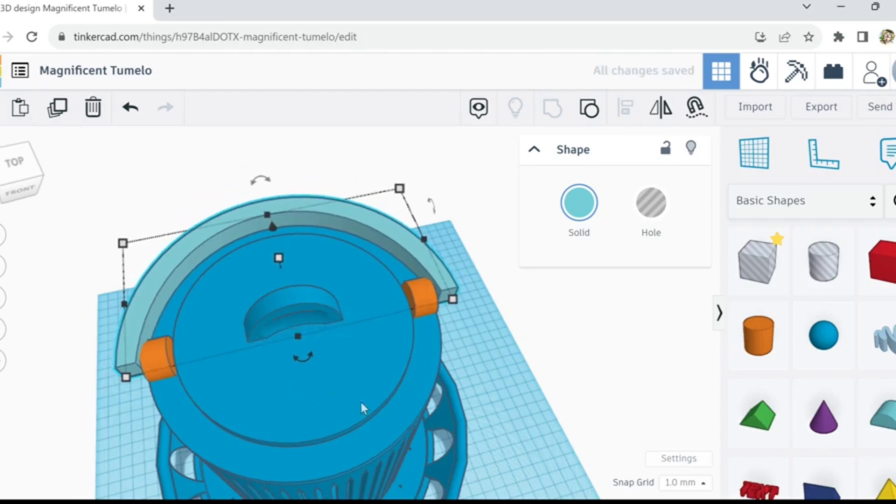
Step: Reduce the half-ring handle's height to 6 mm so it becomes a thinner band
{"action": "right_click_drag", "start_coordinate": [471, 384], "coordinate": [606, 357]}
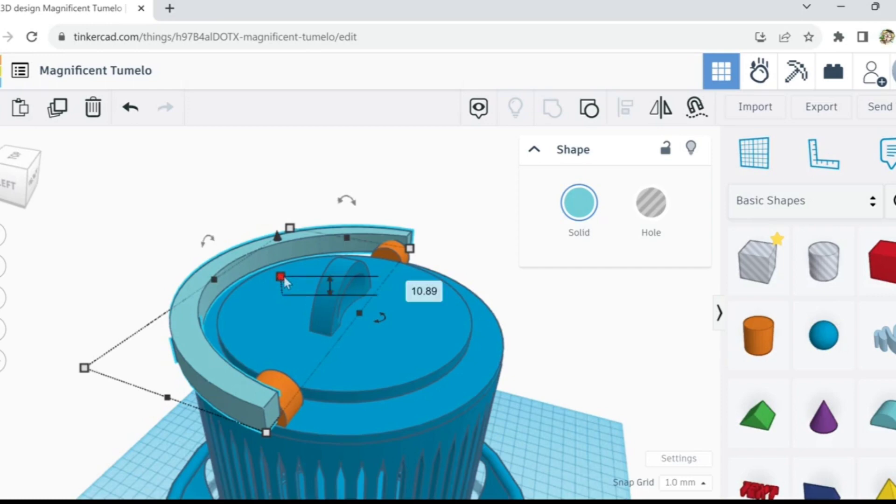
{"action": "left_click_drag", "start_coordinate": [280, 276], "coordinate": [281, 283]}
{"action": "left_click", "coordinate": [413, 297]}
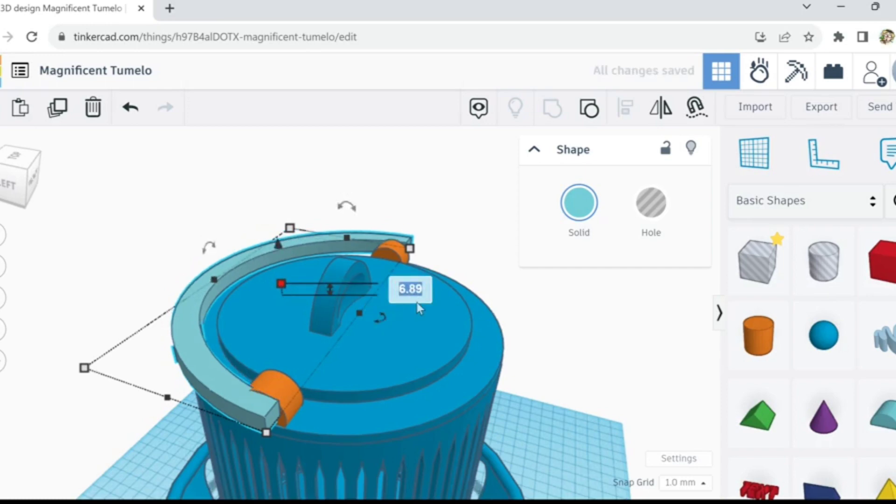
{"action": "key", "text": "f"}
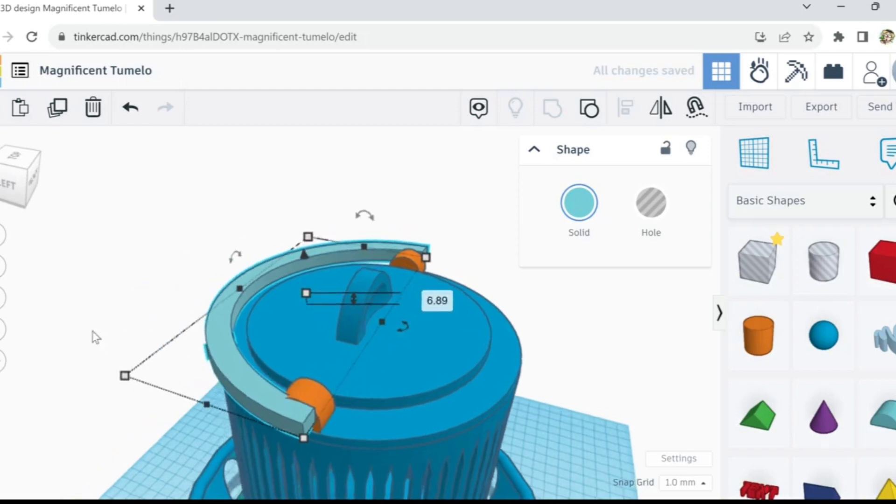
{"action": "left_click", "coordinate": [467, 313]}
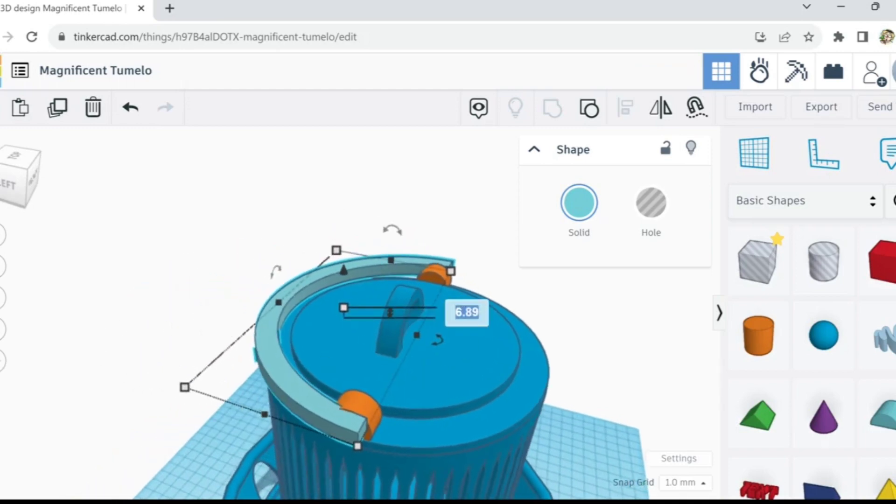
{"action": "type", "text": "6"}
{"action": "key", "text": "Return"}
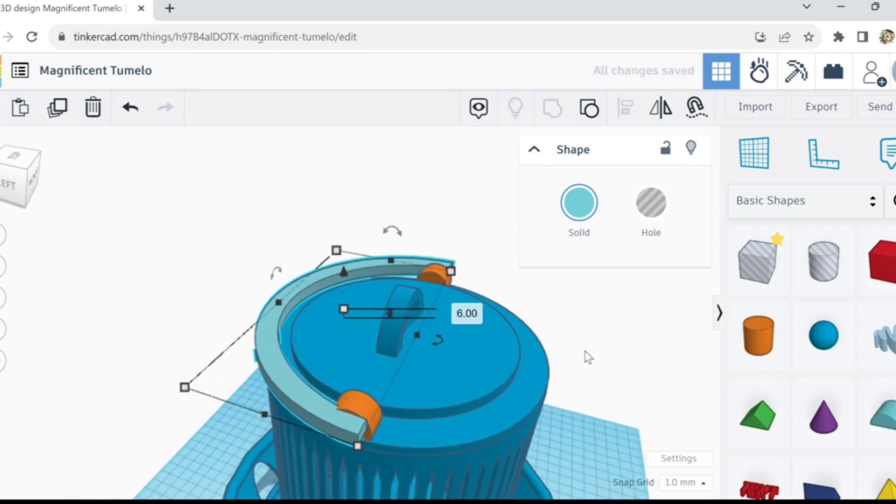
Step: Raise the half-ring 20 mm so it sits well above the lid and the two orange cylinders
{"action": "right_click_drag", "start_coordinate": [588, 357], "coordinate": [415, 365]}
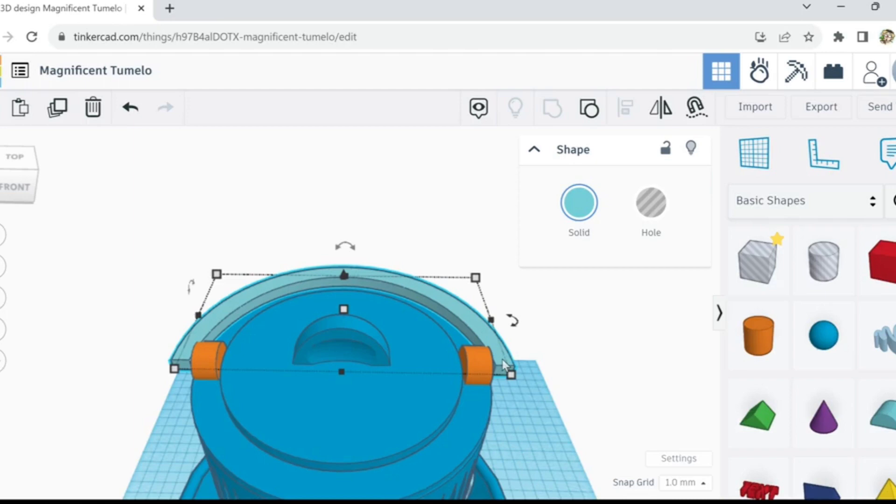
{"action": "right_click_drag", "start_coordinate": [539, 378], "coordinate": [533, 397]}
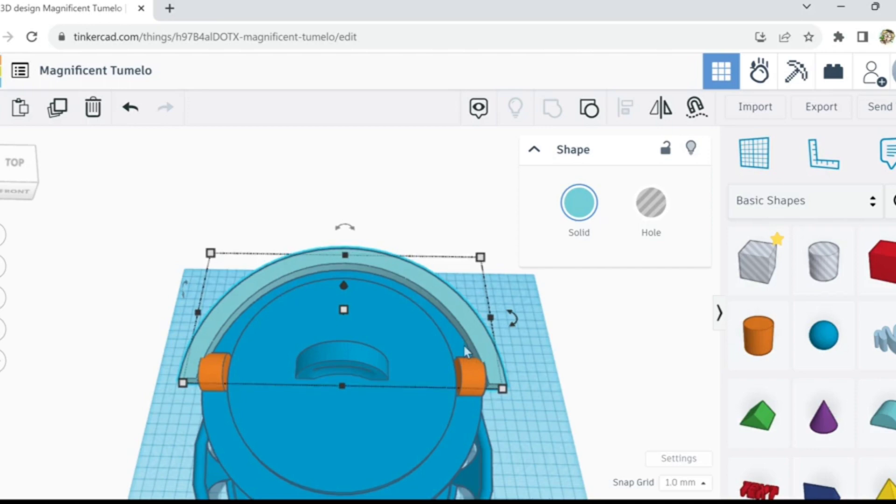
{"action": "key", "text": "ctrl+Up"}
{"action": "key", "text": "ctrl+Up"}
{"action": "key", "text": "ctrl+Up"}
{"action": "key", "text": "ctrl+Up"}
{"action": "key", "text": "ctrl+Up"}
{"action": "key", "text": "ctrl+Up"}
{"action": "key", "text": "ctrl+Up"}
{"action": "key", "text": "ctrl+Up"}
{"action": "key", "text": "ctrl+Up"}
{"action": "key", "text": "ctrl+Up"}
{"action": "key", "text": "ctrl+Up"}
{"action": "key", "text": "ctrl+Up"}
{"action": "key", "text": "ctrl+Up"}
{"action": "key", "text": "ctrl+Up"}
{"action": "key", "text": "ctrl+Up"}
{"action": "key", "text": "ctrl+Up"}
{"action": "key", "text": "ctrl+Up"}
{"action": "key", "text": "ctrl+Up"}
{"action": "key", "text": "ctrl+Up"}
{"action": "key", "text": "ctrl+Up"}
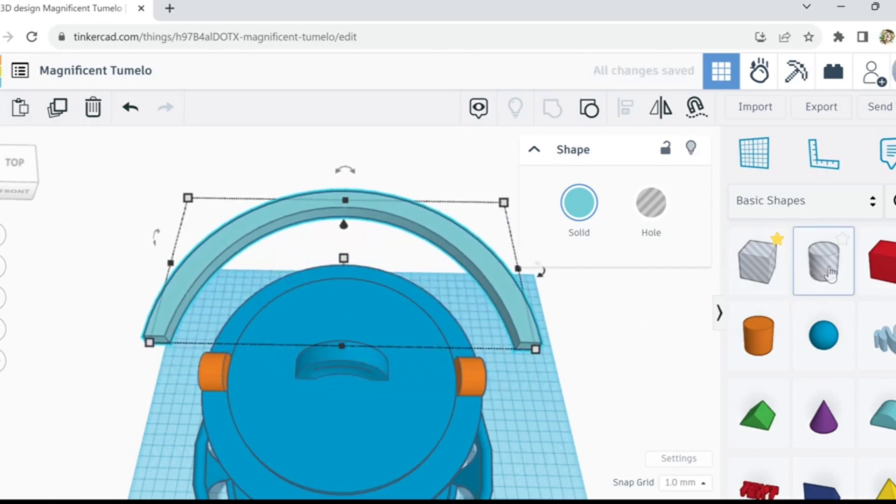
Step: Duplicate the right-hand orange cylinder and raise the copy about 10 mm above the original
{"action": "left_click", "coordinate": [467, 378]}
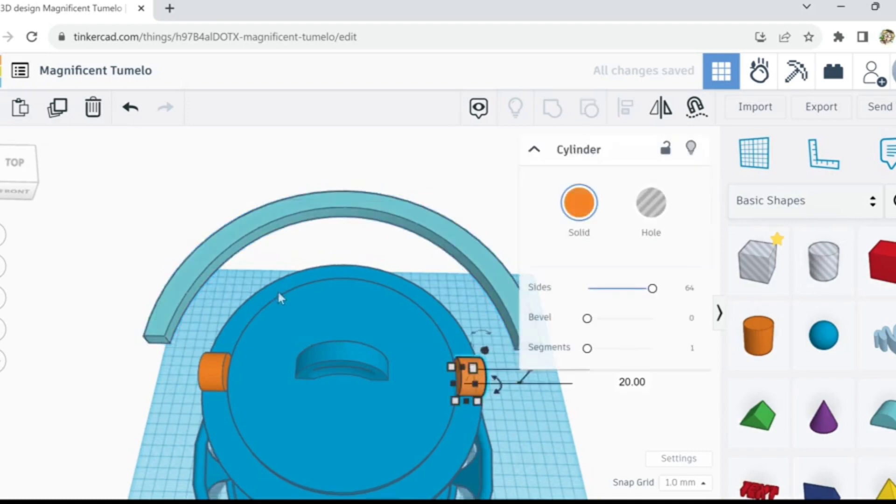
{"action": "left_click", "coordinate": [58, 108]}
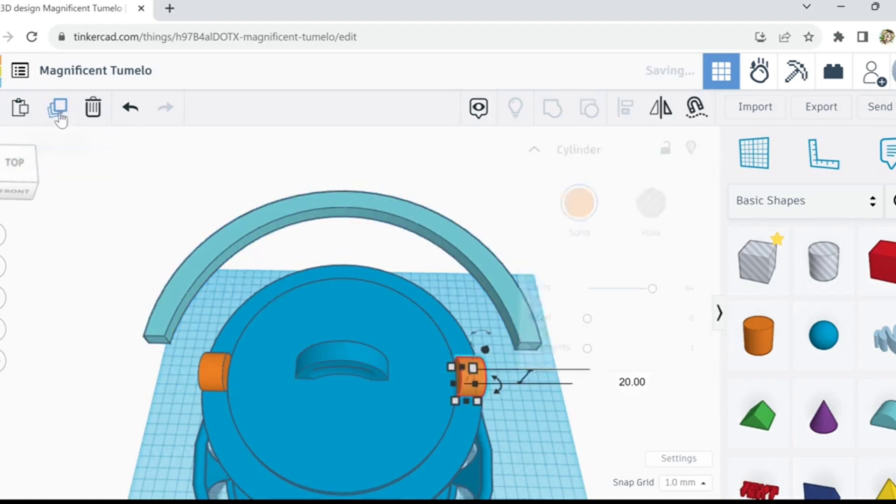
{"action": "key", "text": "ctrl+Up"}
{"action": "key", "text": "ctrl+Up"}
{"action": "key", "text": "ctrl+Up"}
{"action": "key", "text": "ctrl+Up"}
{"action": "key", "text": "ctrl+Up"}
{"action": "key", "text": "ctrl+Up"}
{"action": "key", "text": "ctrl+Up"}
{"action": "key", "text": "ctrl+Up"}
{"action": "key", "text": "ctrl+Up"}
{"action": "key", "text": "ctrl+Up"}
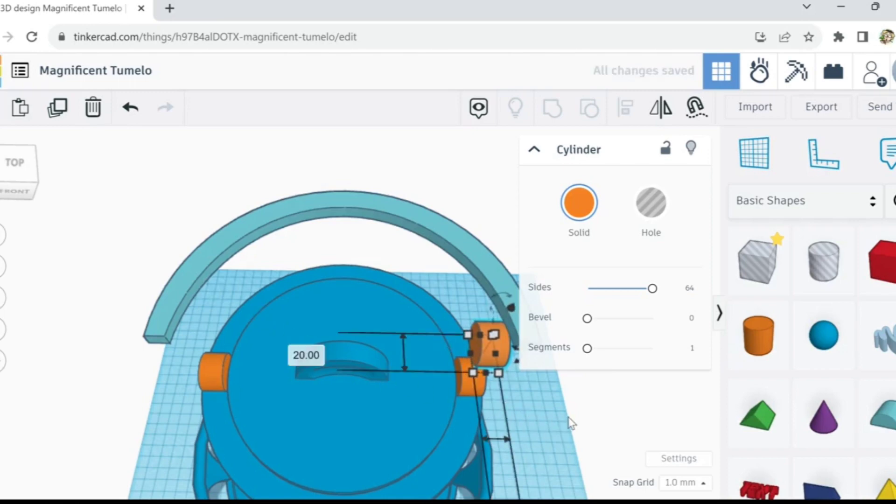
Step: Turn the duplicated cylinder into a hole and raise it another 5 mm toward the level of the half-ring's right end
{"action": "key", "text": "f"}
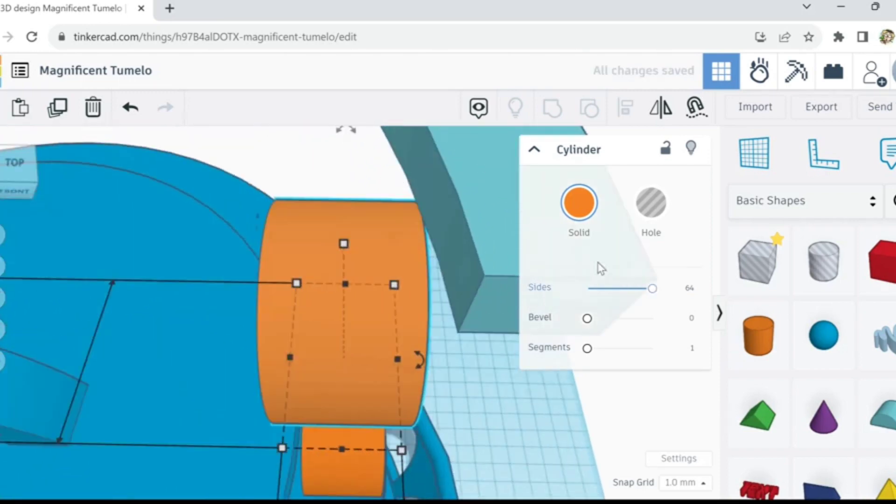
{"action": "left_click", "coordinate": [646, 228]}
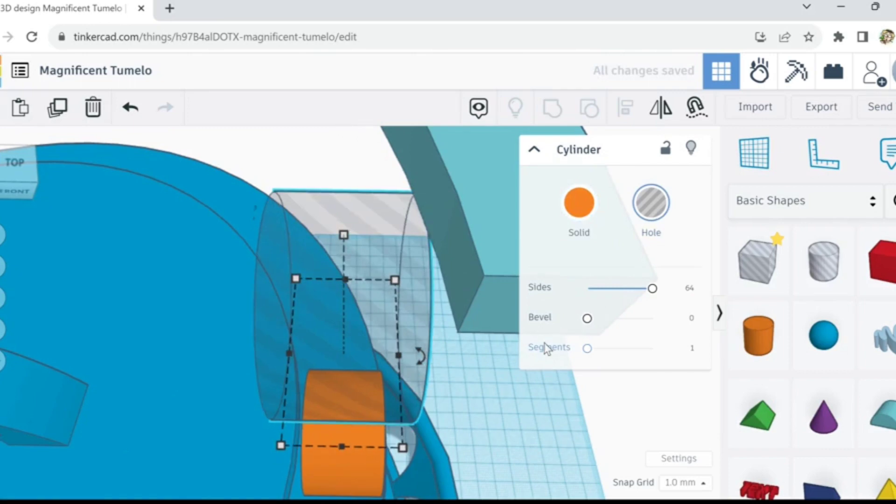
{"action": "key", "text": "ctrl+Up"}
{"action": "key", "text": "ctrl+Up"}
{"action": "key", "text": "ctrl+Up"}
{"action": "key", "text": "ctrl+Up"}
{"action": "key", "text": "ctrl+Up"}
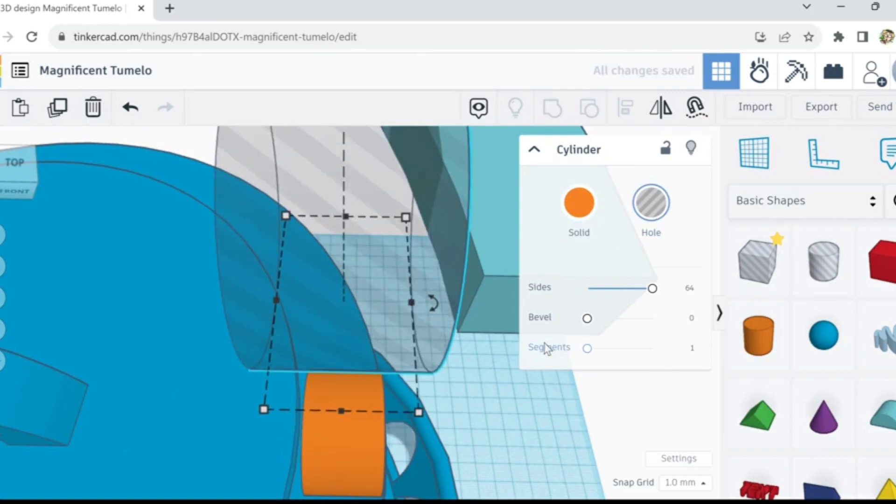
Step: Enlarge the hole cylinder's footprint slightly and shift it 1 mm outward into the half-ring's right end
{"action": "scroll", "coordinate": [485, 395], "scroll_direction": "down", "scroll_amount": 3}
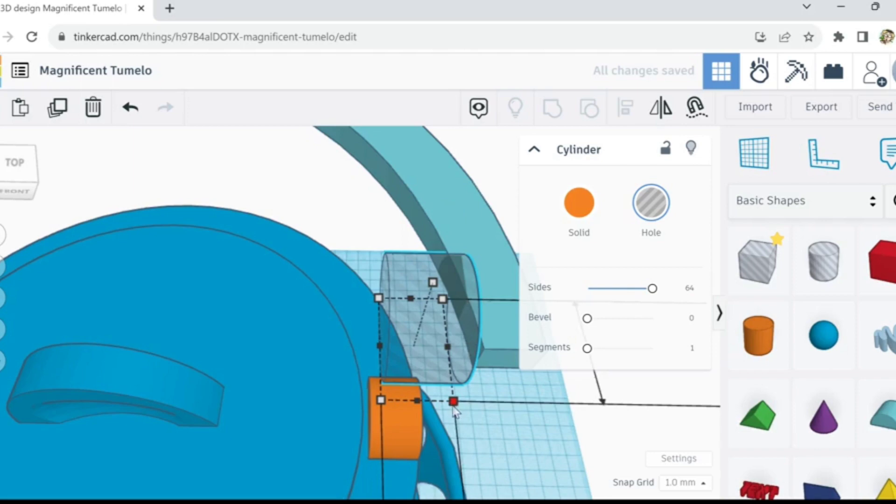
{"action": "left_click_drag", "start_coordinate": [453, 407], "coordinate": [460, 412]}
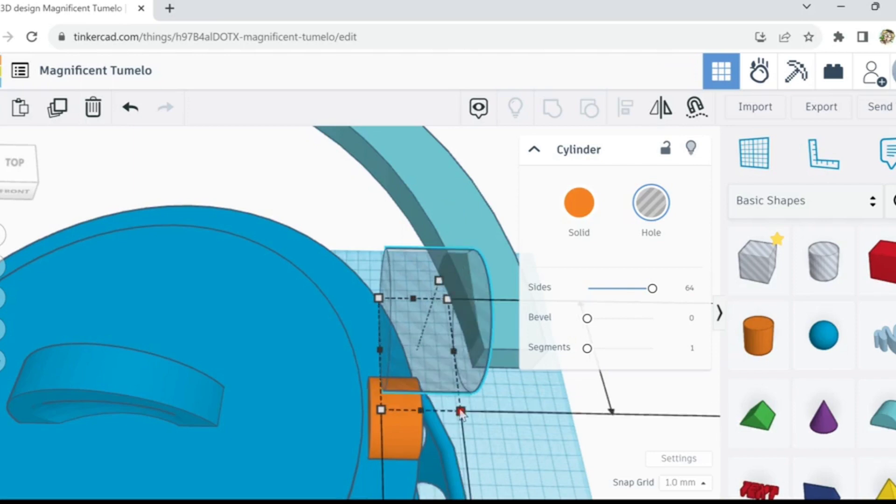
{"action": "key", "text": "Right"}
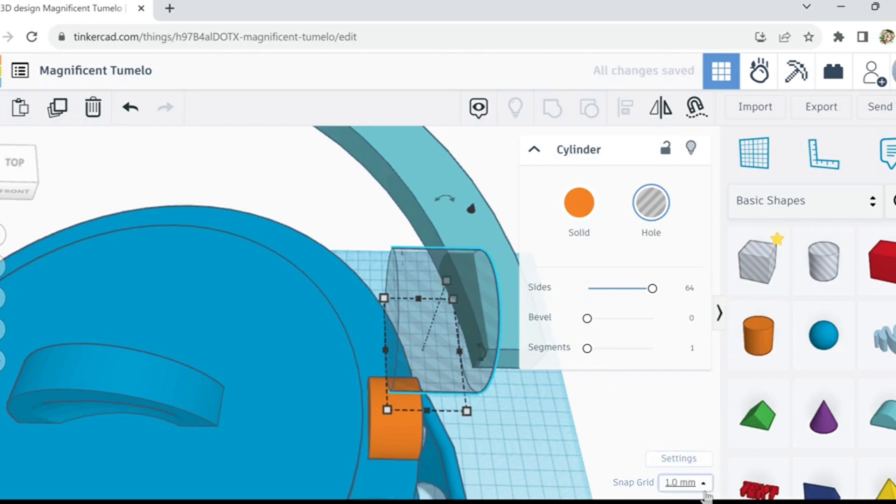
Step: Set the snap grid to 0.1 mm and nudge the hole cylinder slightly inward and backward at the half-ring's right end
{"action": "left_click", "coordinate": [691, 483]}
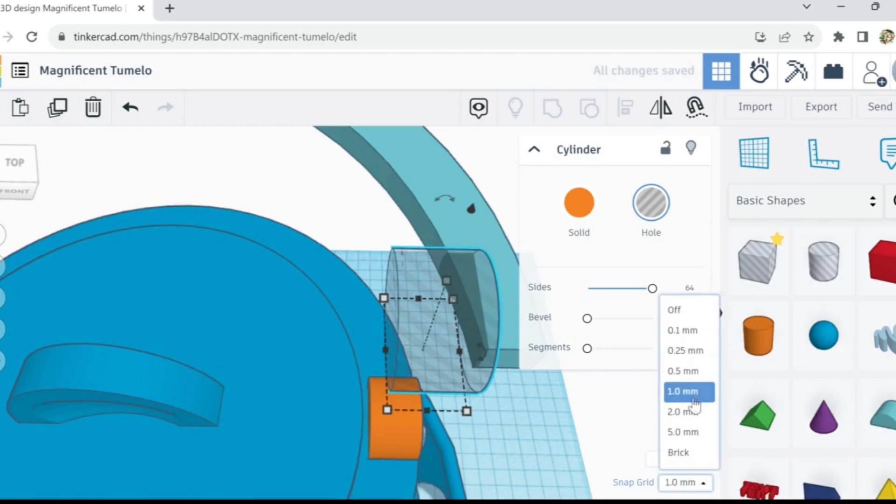
{"action": "left_click", "coordinate": [687, 331]}
{"action": "key", "text": "Left"}
{"action": "key", "text": "Left"}
{"action": "key", "text": "Left"}
{"action": "key", "text": "Left"}
{"action": "key", "text": "Left"}
{"action": "key", "text": "Left"}
{"action": "key", "text": "Left"}
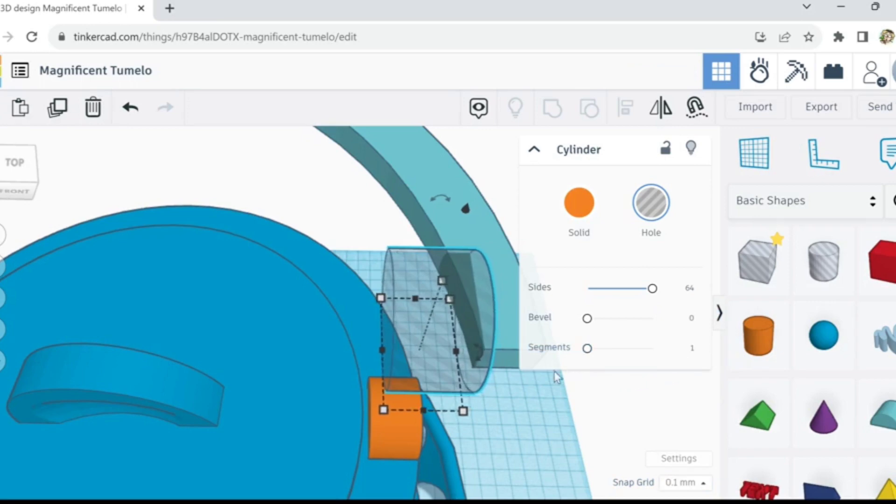
{"action": "key", "text": "Up"}
{"action": "key", "text": "Up"}
{"action": "key", "text": "Up"}
{"action": "key", "text": "Up"}
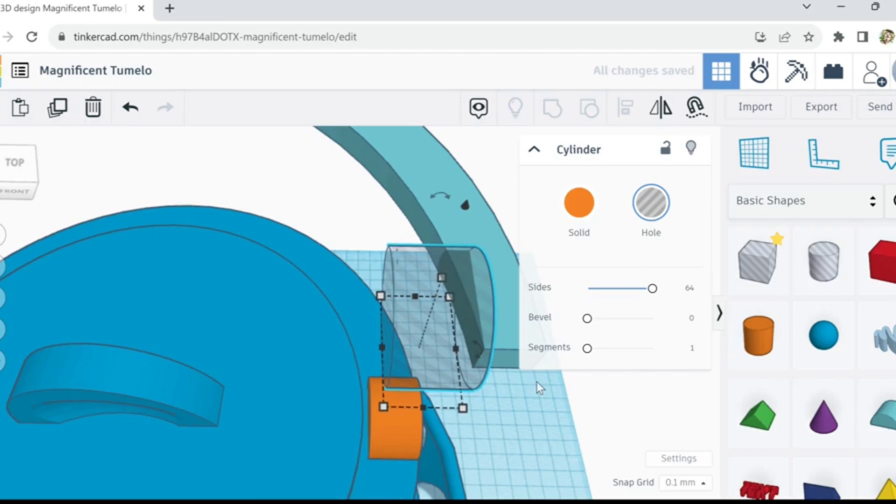
{"action": "key", "text": "Up"}
{"action": "key", "text": "Up"}
{"action": "key", "text": "Up"}
{"action": "key", "text": "Up"}
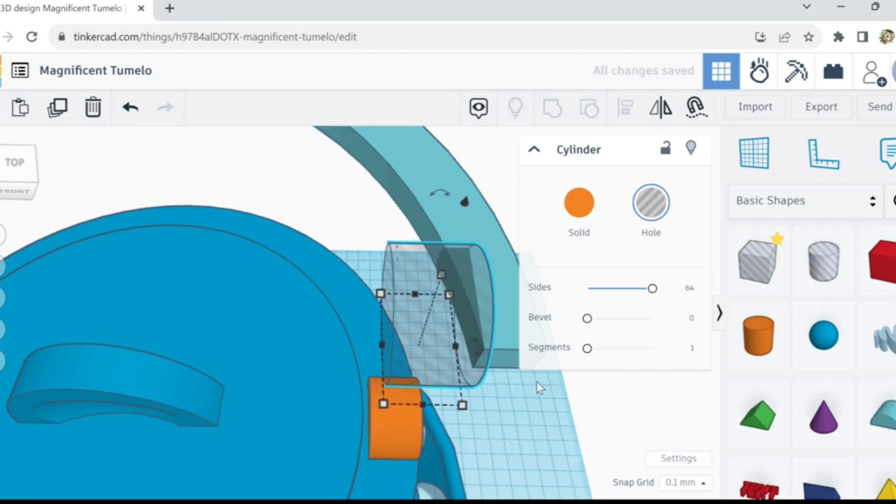
Step: Duplicate the hole cylinder and move the copy straight across the lid to the half-ring's left end
{"action": "scroll", "coordinate": [508, 390], "scroll_direction": "down", "scroll_amount": 5}
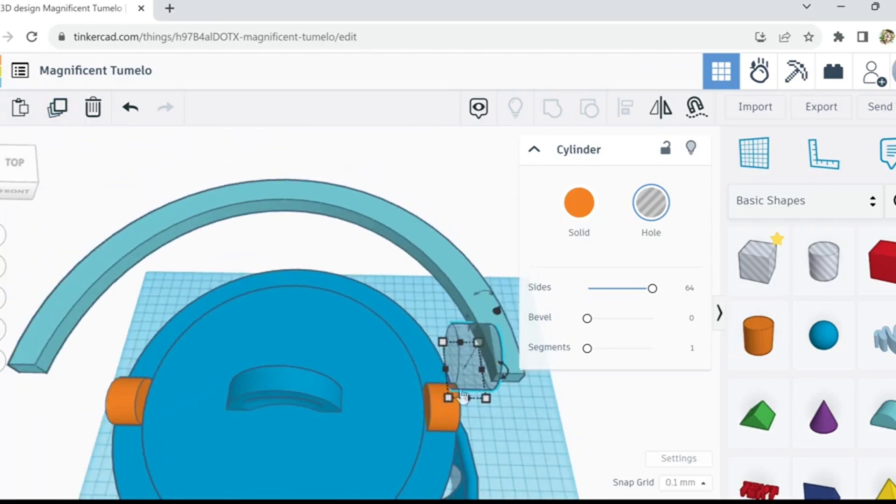
{"action": "left_click", "coordinate": [498, 411]}
{"action": "left_click", "coordinate": [472, 366]}
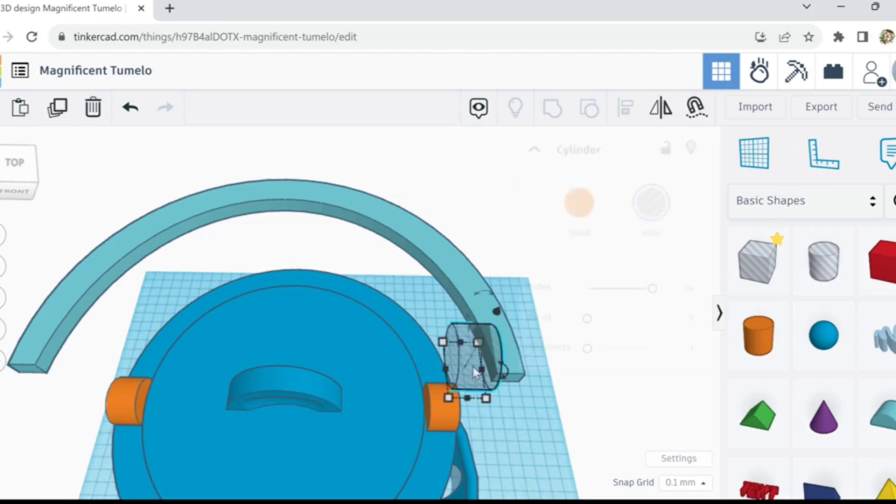
{"action": "left_click", "coordinate": [59, 113]}
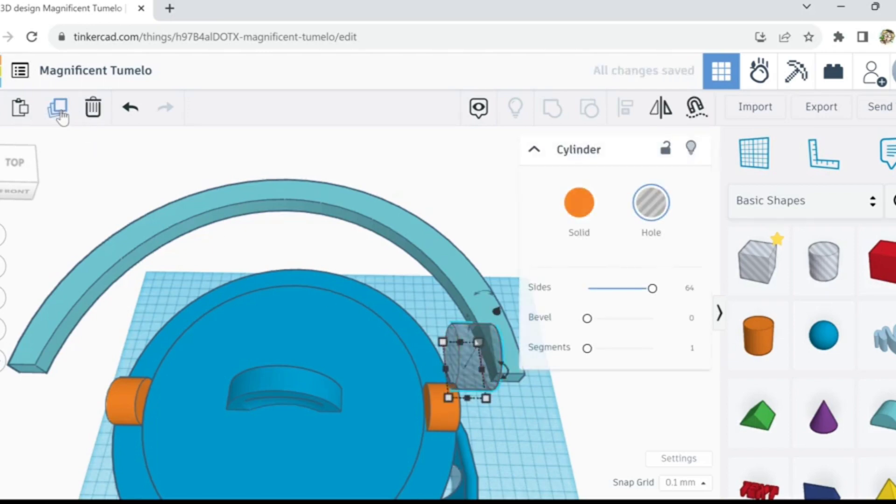
{"action": "key", "text": "Left"}
{"action": "key", "text": "Left"}
{"action": "key", "text": "Left"}
{"action": "key", "text": "Left"}
{"action": "key", "text": "Left"}
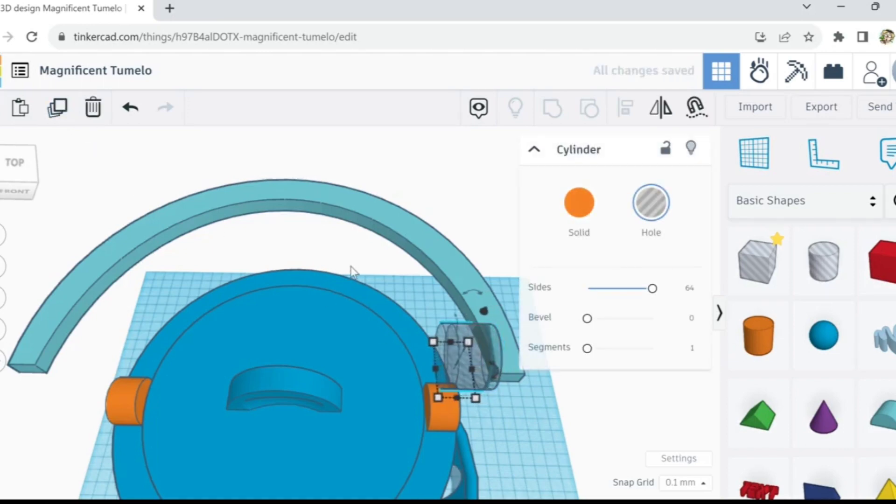
{"action": "key", "text": "Left"}
{"action": "key", "text": "Left"}
{"action": "key", "text": "Left"}
{"action": "key", "text": "Left"}
{"action": "key", "text": "Left"}
{"action": "key", "text": "Left"}
{"action": "key", "text": "Left"}
{"action": "key", "text": "Left"}
{"action": "key", "text": "Left"}
{"action": "key", "text": "Left"}
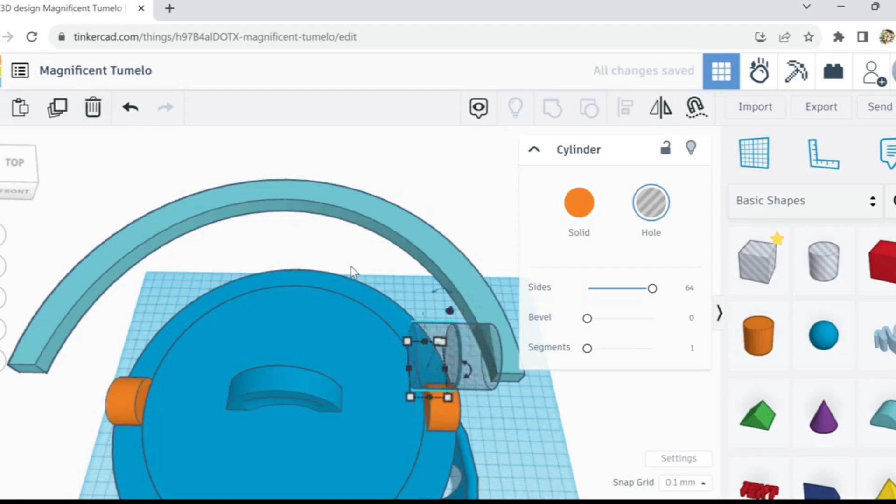
{"action": "key", "text": "Left"}
{"action": "key", "text": "Left"}
{"action": "key", "text": "Left"}
{"action": "key", "text": "Left"}
{"action": "key", "text": "Left"}
{"action": "key", "text": "Left"}
{"action": "key", "text": "Left"}
{"action": "key", "text": "Left"}
{"action": "key", "text": "Left"}
{"action": "key", "text": "Left"}
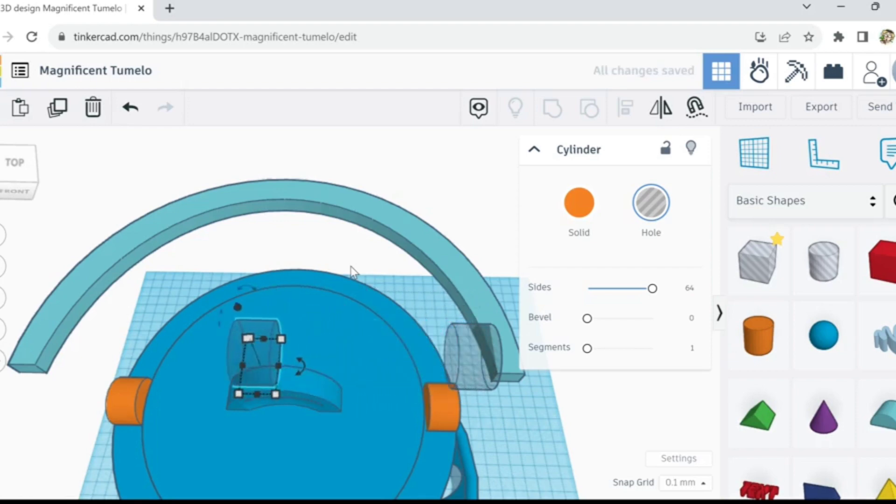
{"action": "key", "text": "Left"}
{"action": "key", "text": "Left"}
{"action": "key", "text": "Left"}
{"action": "key", "text": "Left"}
{"action": "key", "text": "Left"}
{"action": "key", "text": "Left"}
{"action": "key", "text": "Left"}
{"action": "key", "text": "Left"}
{"action": "key", "text": "Left"}
{"action": "key", "text": "Left"}
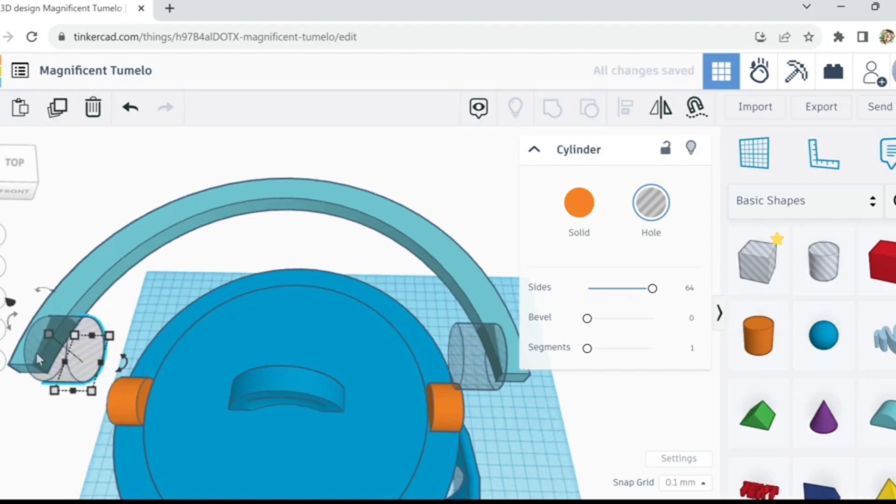
Step: Nudge the copied hole cylinder 1 mm inward so it overlaps only the inner part of the half-ring's left end
{"action": "key", "text": "f"}
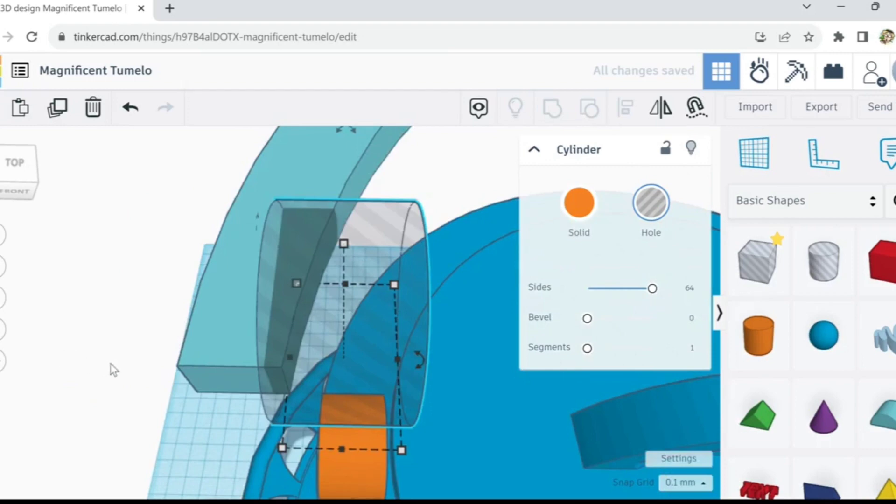
{"action": "key", "text": "Right"}
{"action": "key", "text": "Right"}
{"action": "key", "text": "Right"}
{"action": "key", "text": "Right"}
{"action": "key", "text": "Right"}
{"action": "key", "text": "Right"}
{"action": "key", "text": "Right"}
{"action": "key", "text": "Right"}
{"action": "key", "text": "Right"}
{"action": "key", "text": "Right"}
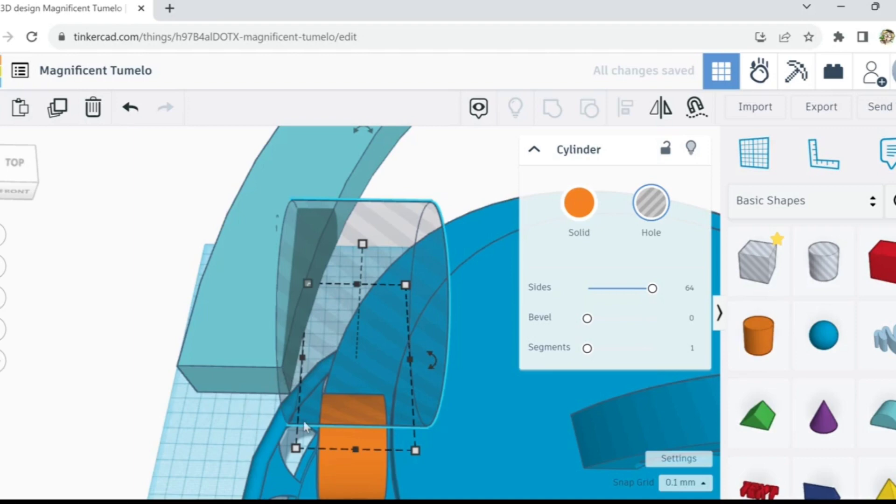
Step: Group both hole cylinders with the half-ring to cut the notches into its two ends
{"action": "scroll", "coordinate": [303, 421], "scroll_direction": "down", "scroll_amount": 5}
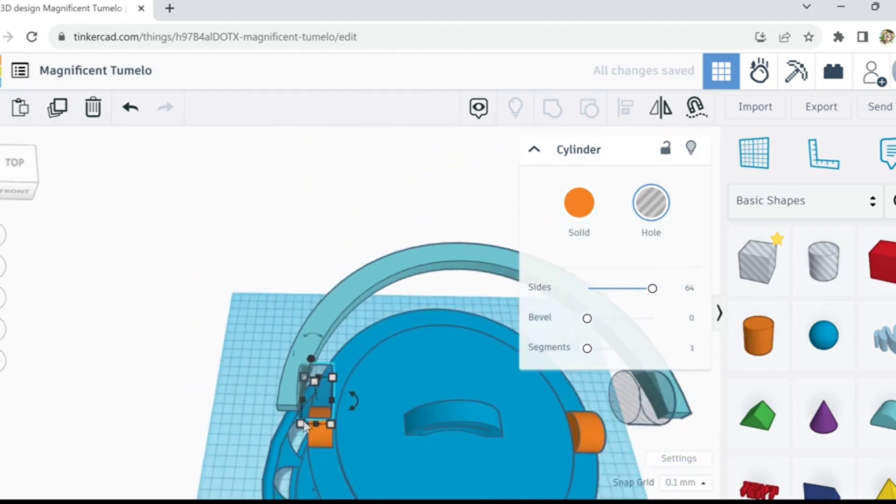
{"action": "left_click", "coordinate": [621, 418]}
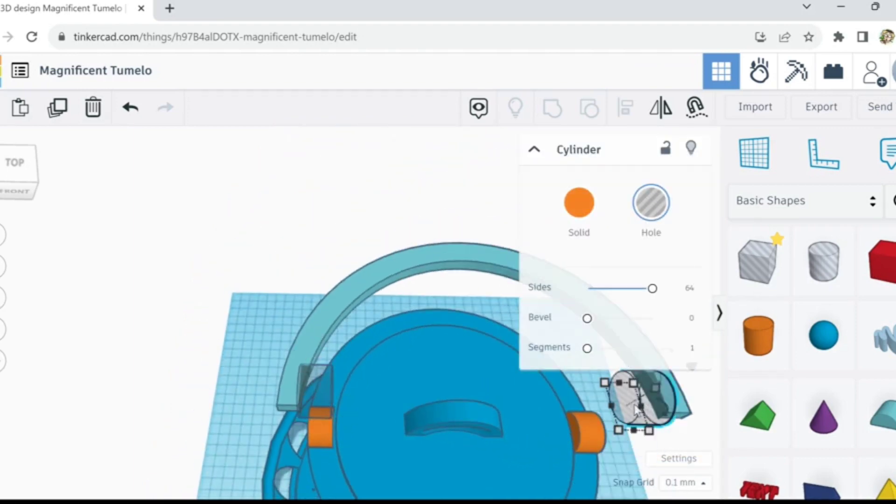
{"action": "key", "text": "f"}
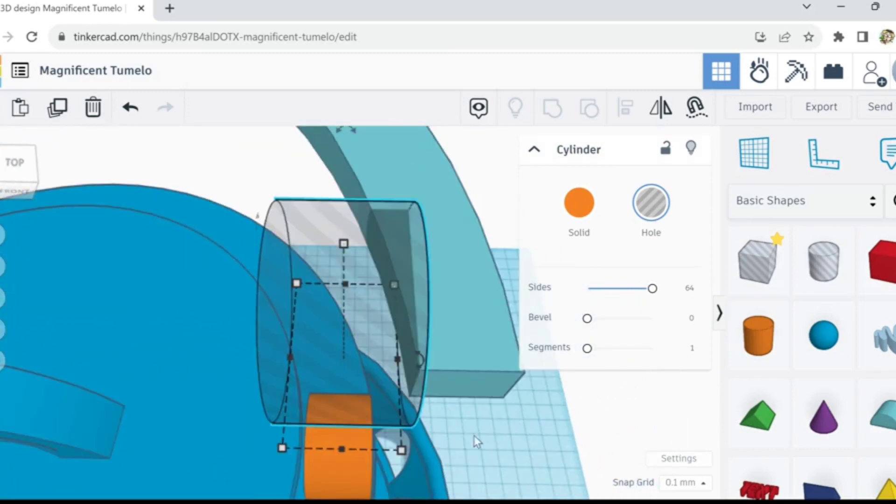
{"action": "scroll", "coordinate": [469, 446], "scroll_direction": "down", "scroll_amount": 5}
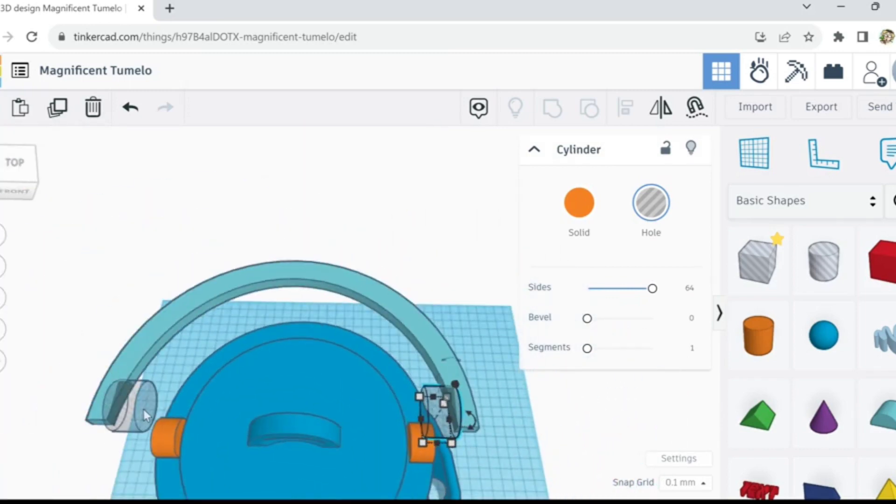
{"action": "left_click", "coordinate": [143, 410], "text": "shift"}
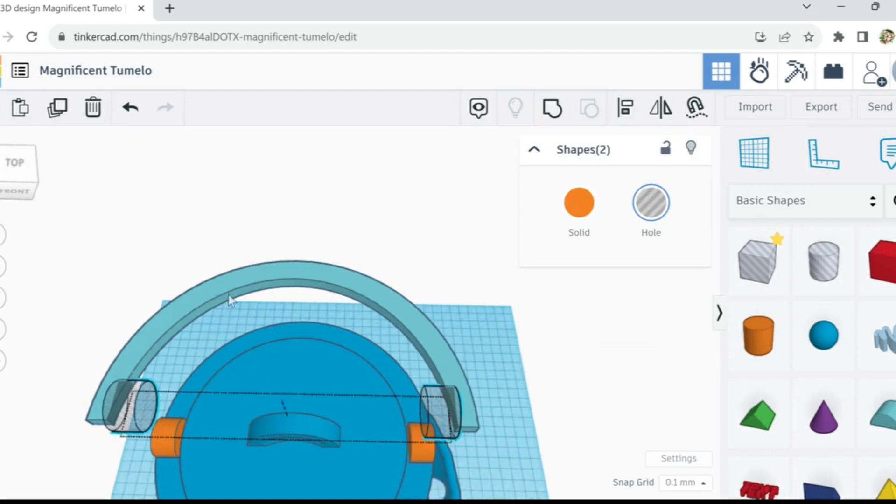
{"action": "left_click", "coordinate": [383, 284], "text": "shift"}
{"action": "left_click", "coordinate": [553, 121]}
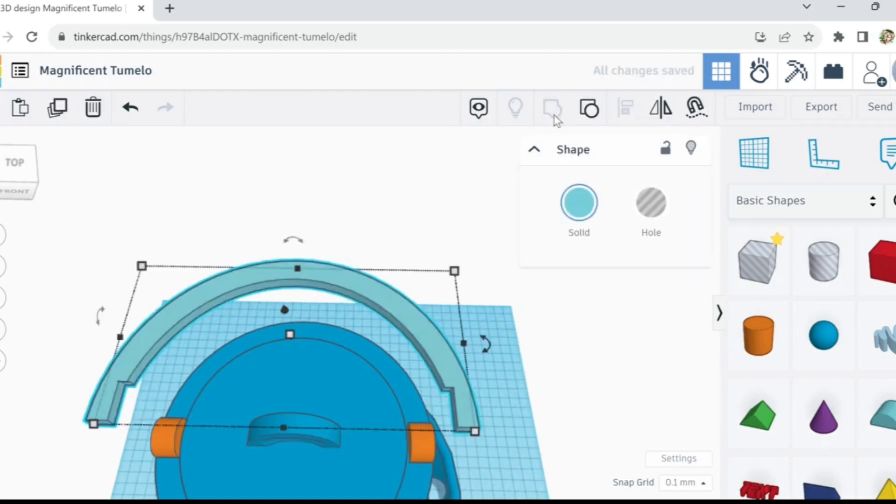
Step: Lower the notched half-ring gradually in 0.1 mm increments toward the lid's two orange cylinders
{"action": "mouse_move", "coordinate": [512, 388]}
{"action": "right_mouse_down"}
{"action": "mouse_move", "coordinate": [509, 376]}
{"action": "mouse_move", "coordinate": [519, 400]}
{"action": "right_mouse_up"}
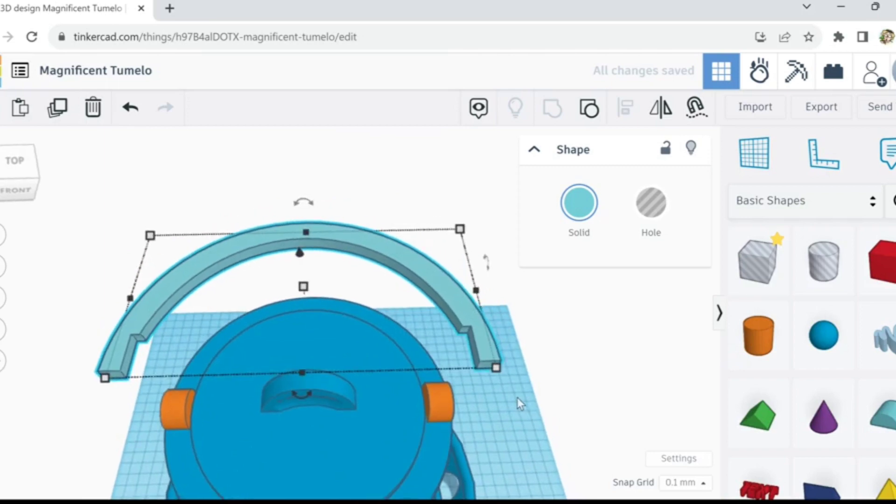
{"action": "key", "text": "ctrl+Down"}
{"action": "key", "text": "ctrl+Down"}
{"action": "key", "text": "ctrl+Down"}
{"action": "key", "text": "ctrl+Down"}
{"action": "key", "text": "ctrl+Down"}
{"action": "key", "text": "ctrl+Down"}
{"action": "key", "text": "ctrl+Down"}
{"action": "key", "text": "ctrl+Down"}
{"action": "key", "text": "ctrl+Down"}
{"action": "key", "text": "ctrl+Down"}
{"action": "key", "text": "ctrl+Down"}
{"action": "key", "text": "ctrl+Down"}
{"action": "key", "text": "ctrl+Down"}
{"action": "key", "text": "ctrl+Down"}
{"action": "key", "text": "ctrl+Down"}
{"action": "key", "text": "ctrl+Down"}
{"action": "key", "text": "ctrl+Down"}
{"action": "key", "text": "ctrl+Down"}
{"action": "key", "text": "ctrl+Down"}
{"action": "key", "text": "ctrl+Down"}
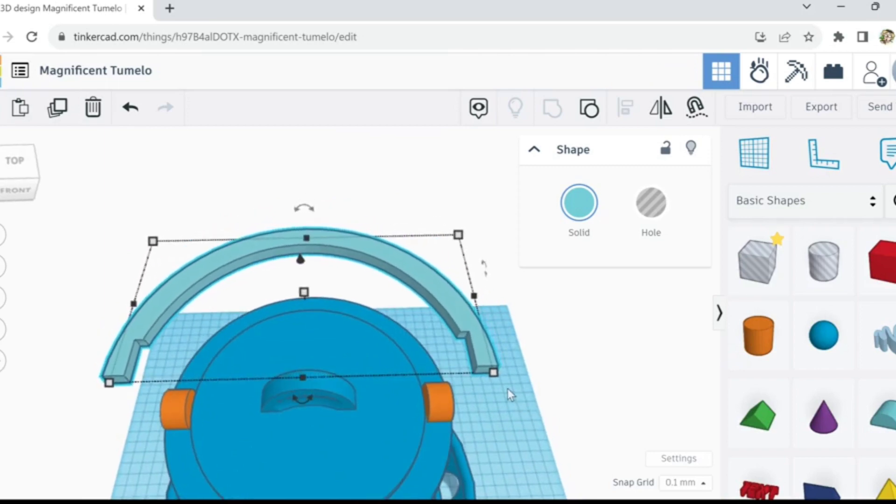
{"action": "key", "text": "ctrl+Down"}
{"action": "key", "text": "ctrl+Down"}
{"action": "key", "text": "ctrl+Down"}
{"action": "key", "text": "ctrl+Down"}
{"action": "key", "text": "ctrl+Down"}
{"action": "key", "text": "ctrl+Down"}
{"action": "key", "text": "ctrl+Down"}
{"action": "key", "text": "ctrl+Down"}
{"action": "key", "text": "ctrl+Down"}
{"action": "key", "text": "ctrl+Down"}
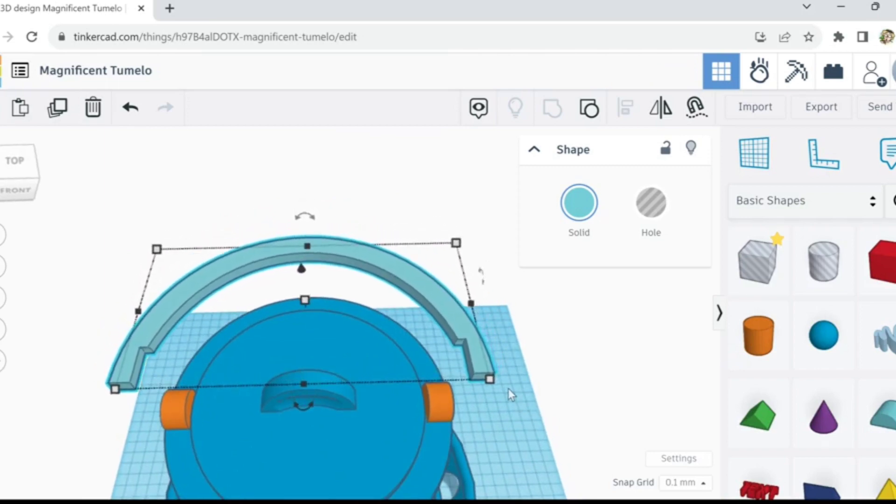
{"action": "key", "text": "ctrl+Down"}
{"action": "key", "text": "ctrl+Down"}
{"action": "key", "text": "ctrl+Down"}
{"action": "key", "text": "ctrl+Down"}
{"action": "key", "text": "ctrl+Down"}
{"action": "key", "text": "ctrl+Down"}
{"action": "key", "text": "ctrl+Down"}
{"action": "key", "text": "ctrl+Down"}
{"action": "key", "text": "ctrl+Down"}
{"action": "key", "text": "ctrl+Down"}
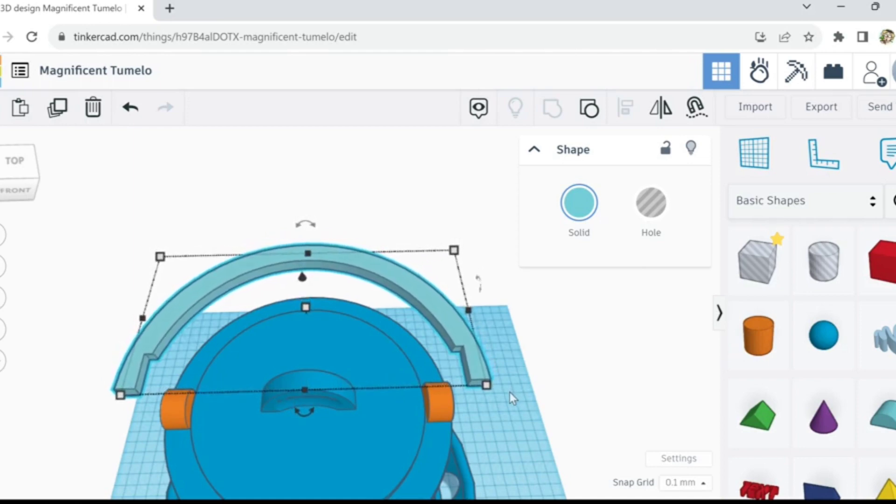
{"action": "key", "text": "ctrl+Down"}
{"action": "key", "text": "ctrl+Down"}
{"action": "key", "text": "ctrl+Down"}
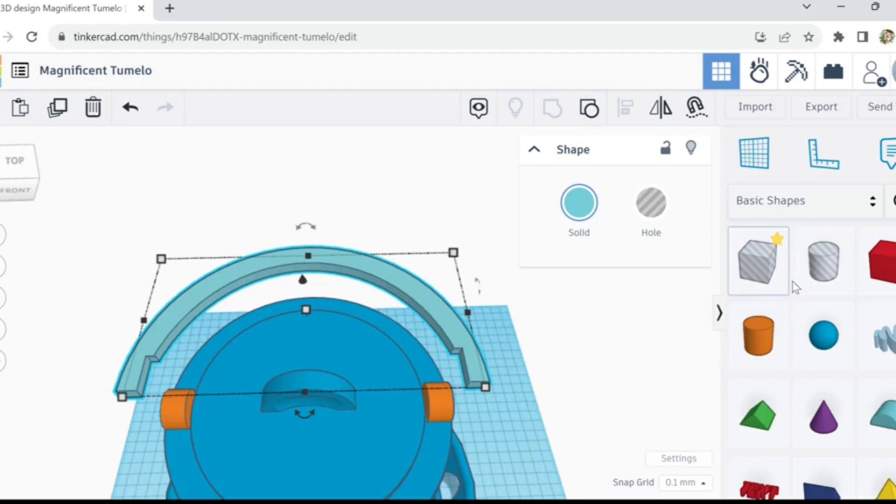
Step: Place a hole cylinder on the workplane to the right of the bin and set its sides to 64
{"action": "left_click_drag", "start_coordinate": [827, 279], "coordinate": [497, 426]}
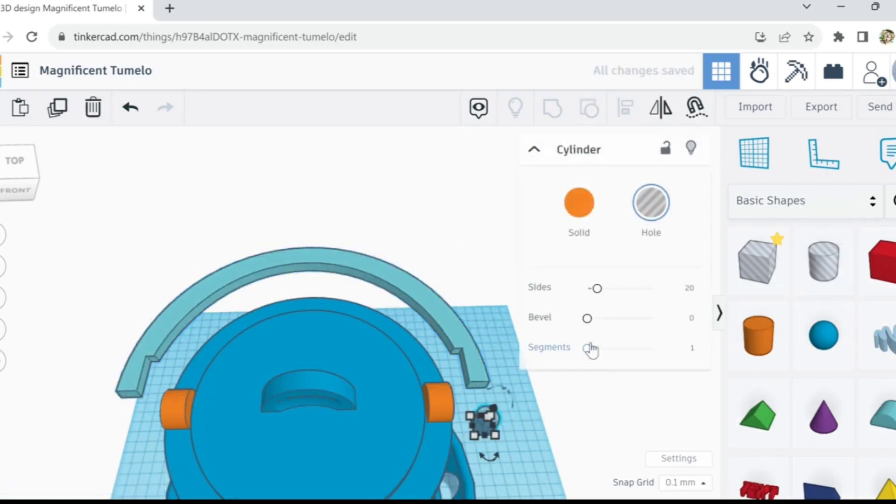
{"action": "left_click_drag", "start_coordinate": [597, 289], "coordinate": [674, 296]}
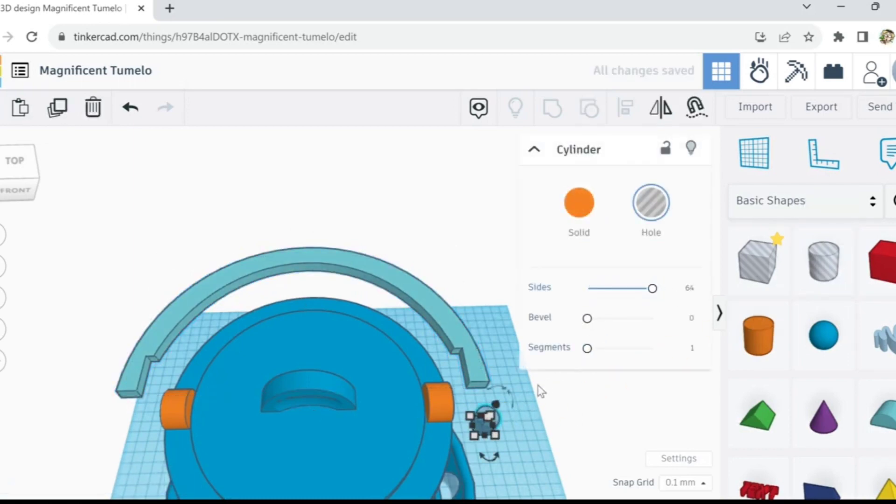
{"action": "right_click_drag", "start_coordinate": [531, 481], "coordinate": [500, 445]}
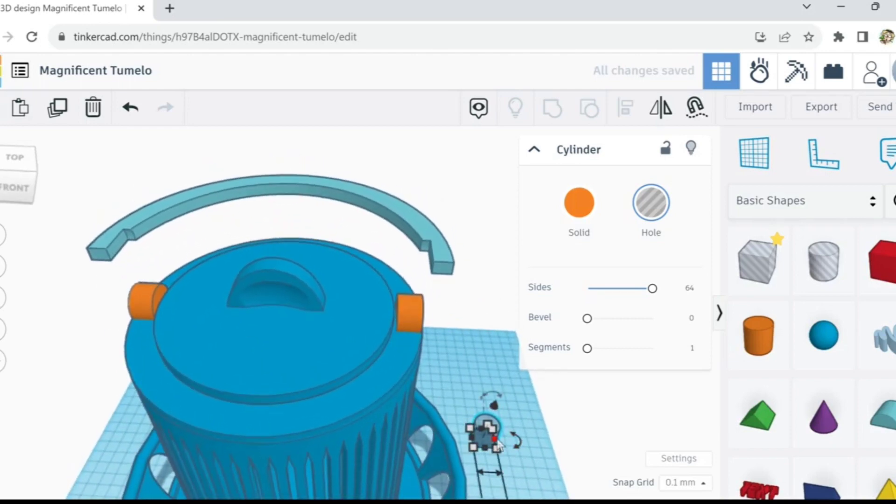
Step: Set the snap grid to 1.0 mm and raise the new hole cylinder to about the half-ring's height
{"action": "left_click", "coordinate": [685, 482]}
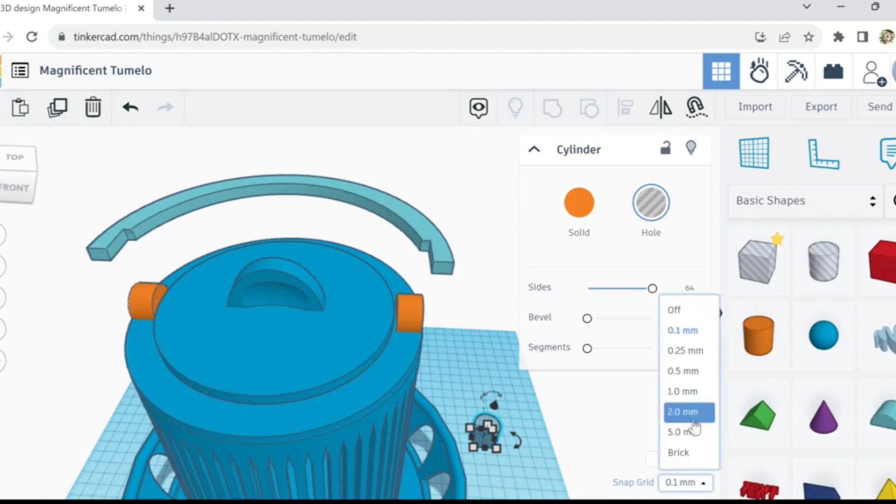
{"action": "left_click", "coordinate": [682, 392]}
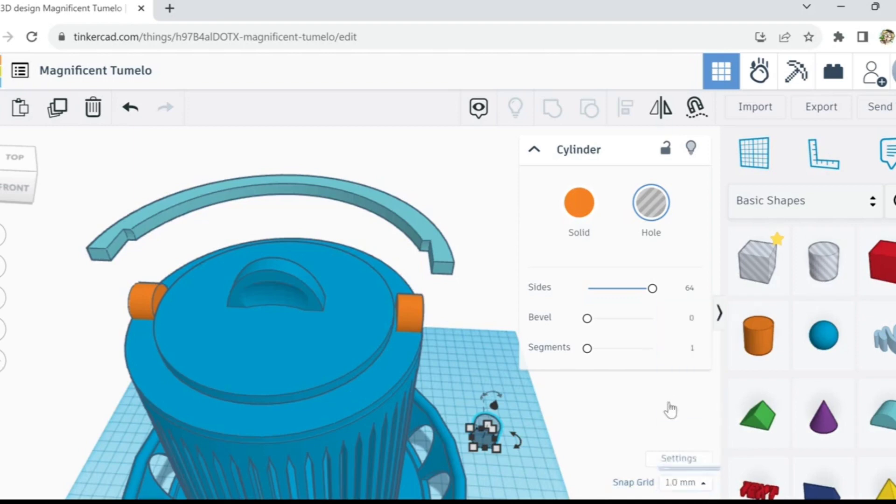
{"action": "key", "text": "Up"}
{"action": "key", "text": "Up"}
{"action": "key", "text": "Up"}
{"action": "key", "text": "Up"}
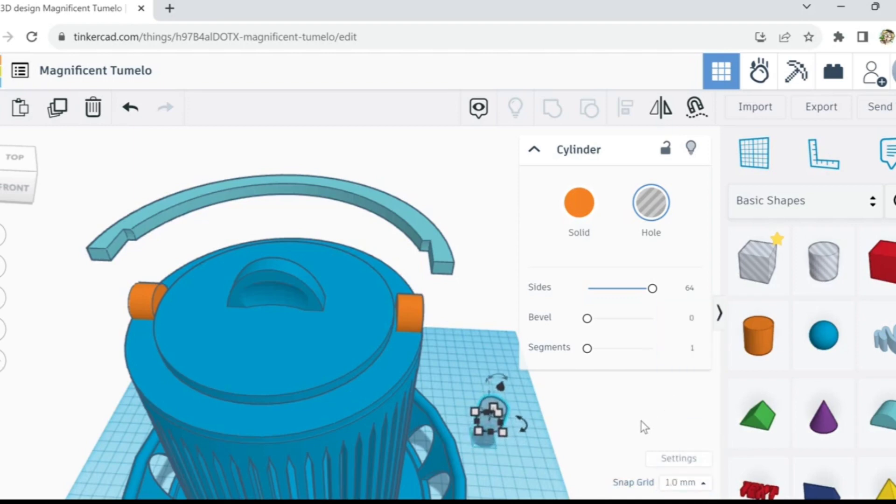
{"action": "key", "text": "Up"}
{"action": "key", "text": "Up"}
{"action": "key", "text": "Up"}
{"action": "key", "text": "Up"}
{"action": "key", "text": "Up"}
{"action": "key", "text": "Up"}
{"action": "key", "text": "Up"}
{"action": "key", "text": "Up"}
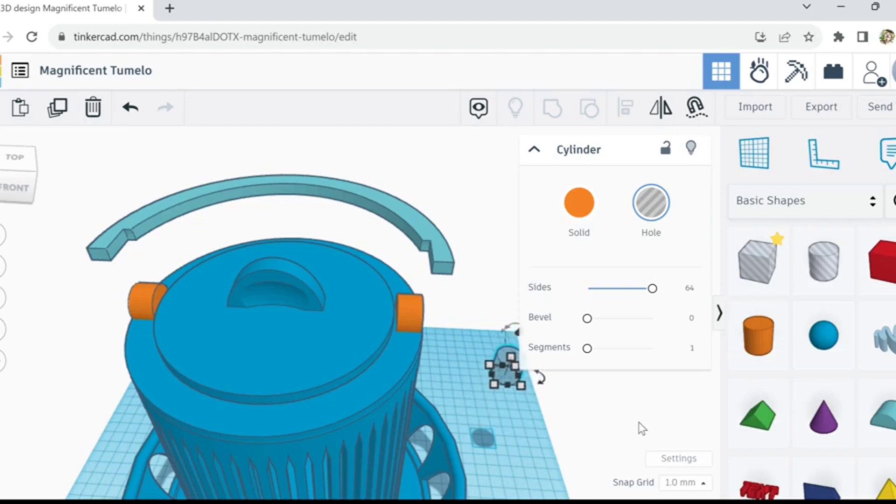
{"action": "key", "text": "Up"}
{"action": "key", "text": "Up"}
{"action": "key", "text": "Up"}
{"action": "key", "text": "Up"}
{"action": "key", "text": "Up"}
{"action": "key", "text": "Up"}
{"action": "key", "text": "Up"}
{"action": "key", "text": "Up"}
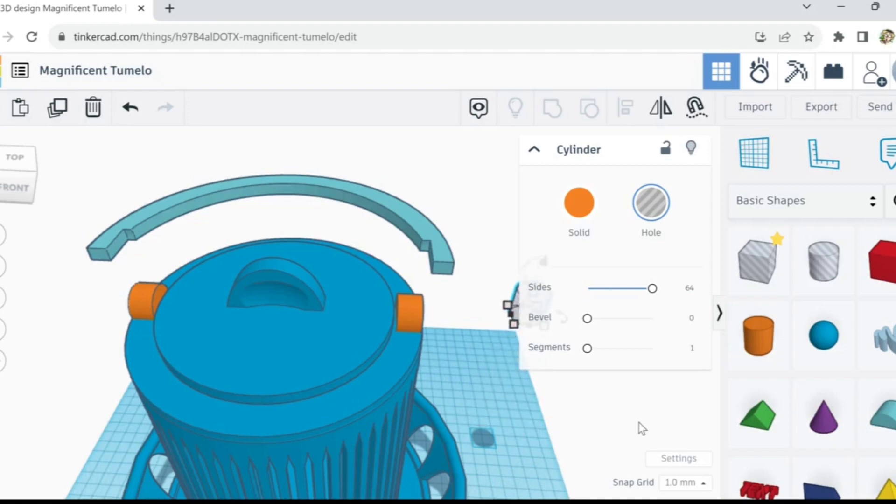
{"action": "key", "text": "Up"}
{"action": "key", "text": "Up"}
{"action": "key", "text": "Up"}
{"action": "key", "text": "Up"}
{"action": "key", "text": "Up"}
{"action": "key", "text": "Up"}
{"action": "key", "text": "Up"}
{"action": "key", "text": "Up"}
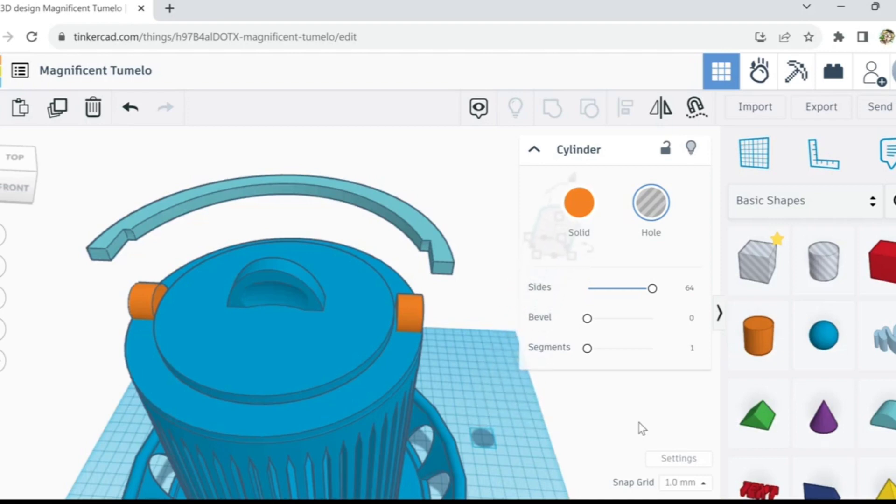
Step: Move the raised hole cylinder left until it sits beside the half-ring's right end
{"action": "key", "text": "Left"}
{"action": "key", "text": "Left"}
{"action": "key", "text": "Left"}
{"action": "key", "text": "Left"}
{"action": "key", "text": "Left"}
{"action": "key", "text": "Left"}
{"action": "key", "text": "Left"}
{"action": "key", "text": "Left"}
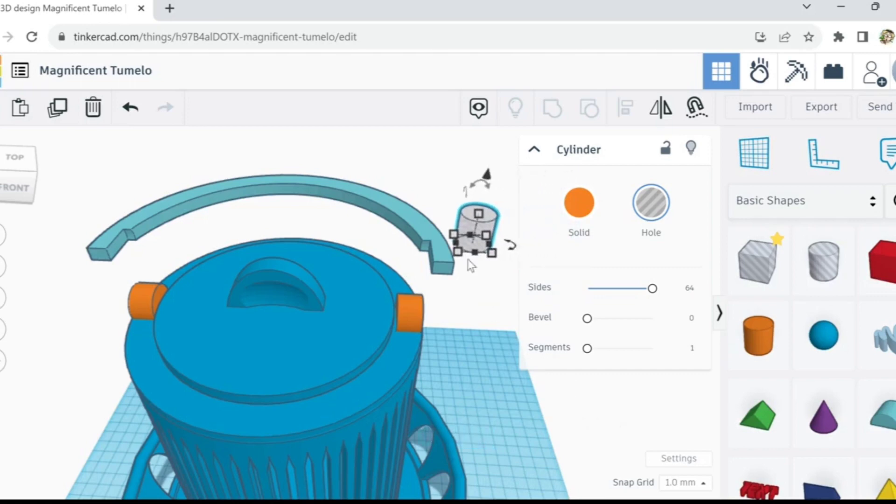
{"action": "key", "text": "Left"}
{"action": "key", "text": "Left"}
{"action": "key", "text": "Left"}
{"action": "key", "text": "Left"}
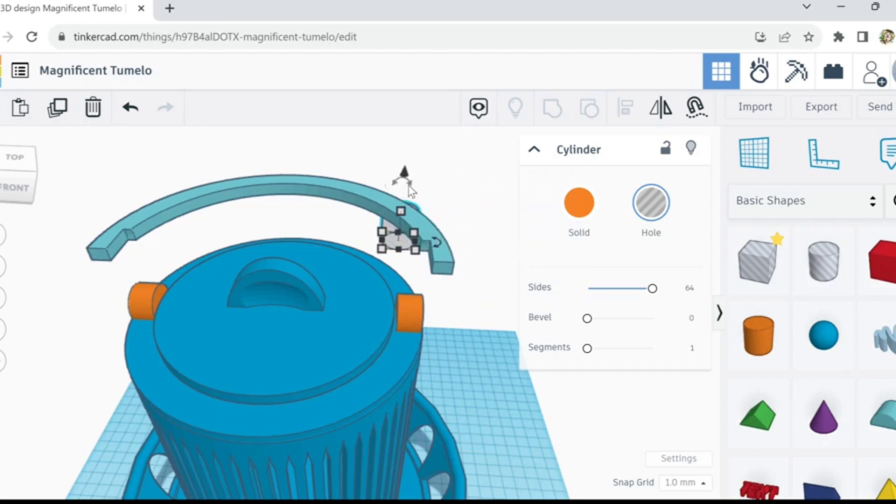
Step: Rotate the cylinder 90° onto its side and make it solid with the blue preset colour
{"action": "left_click_drag", "start_coordinate": [408, 186], "coordinate": [425, 239]}
{"action": "left_click", "coordinate": [579, 202]}
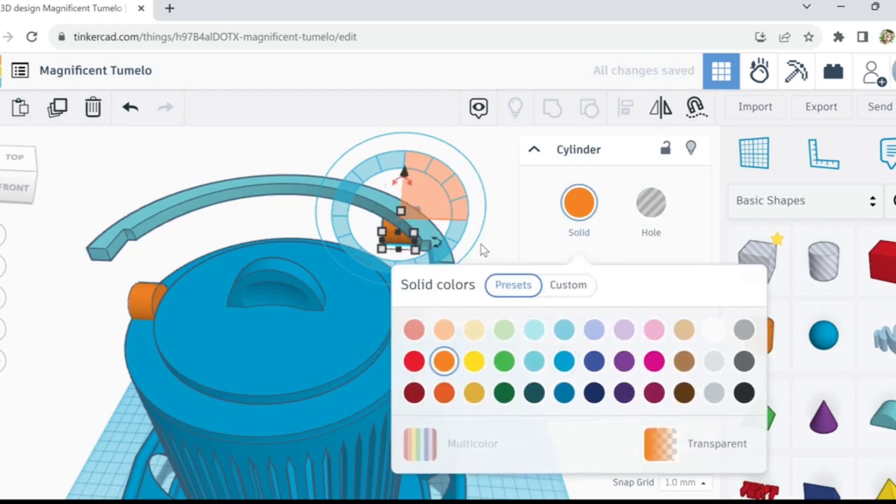
{"action": "left_click", "coordinate": [564, 361]}
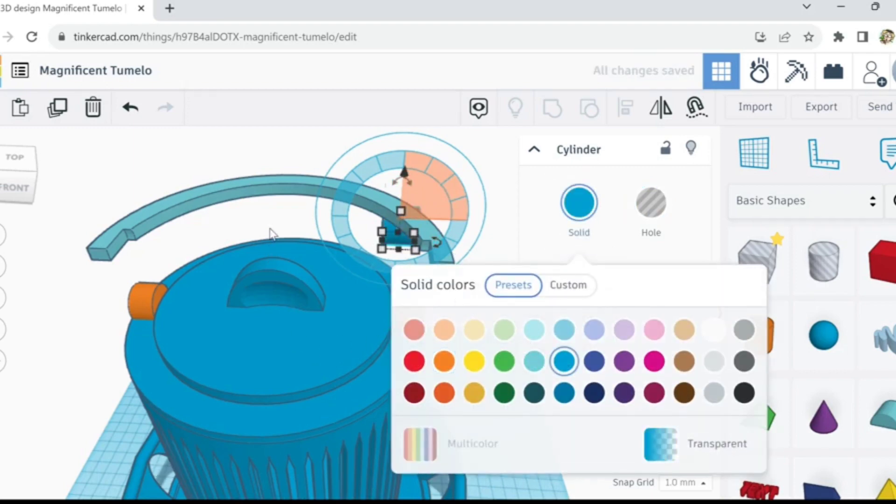
{"action": "left_click", "coordinate": [273, 233]}
Step: Move the blue cylinder above the right orange lid cylinder and raise it to the half-ring's right end
{"action": "left_click_drag", "start_coordinate": [399, 243], "coordinate": [422, 321]}
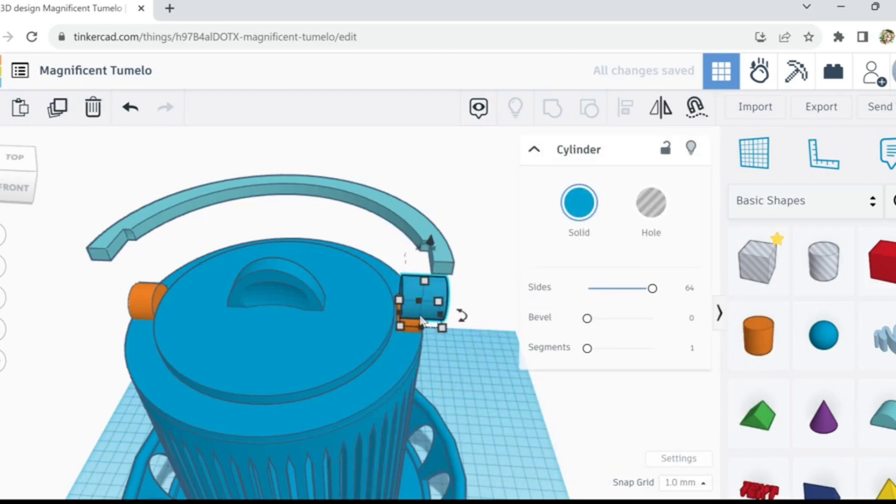
{"action": "key", "text": "ctrl+Up"}
{"action": "key", "text": "ctrl+Up"}
{"action": "key", "text": "ctrl+Up"}
{"action": "key", "text": "ctrl+Up"}
{"action": "key", "text": "ctrl+Up"}
{"action": "key", "text": "ctrl+Up"}
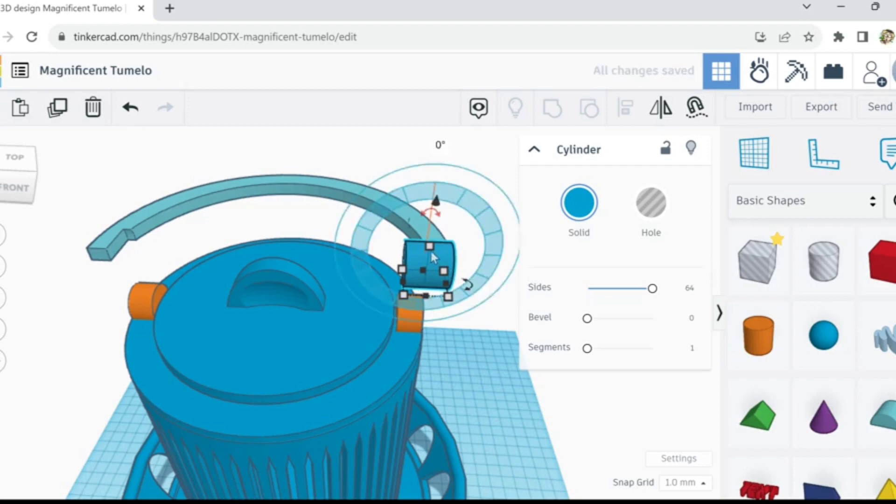
Step: Scale the blue cylinder down proportionally to about 8 mm high and nudge it upward at the half-ring's right notch
{"action": "left_click_drag", "start_coordinate": [430, 249], "coordinate": [432, 279], "text": "shift"}
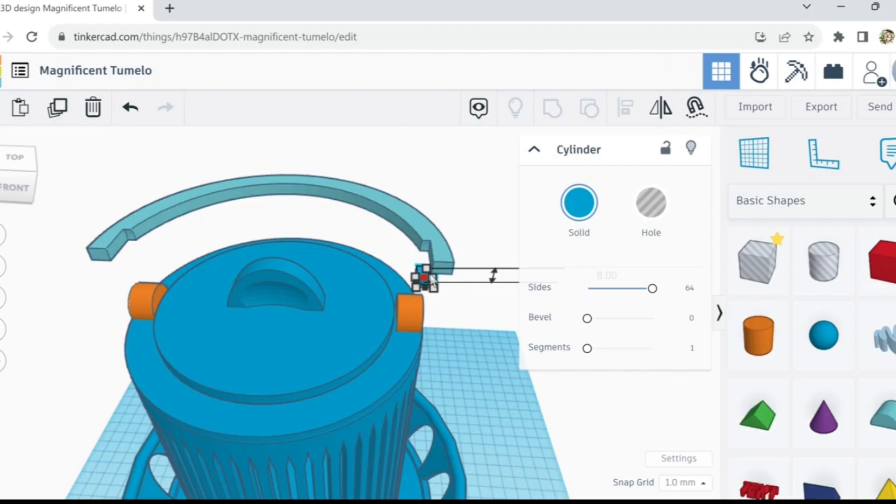
{"action": "scroll", "coordinate": [425, 355], "scroll_direction": "up", "scroll_amount": 1}
{"action": "right_click_drag", "start_coordinate": [426, 350], "coordinate": [429, 355]}
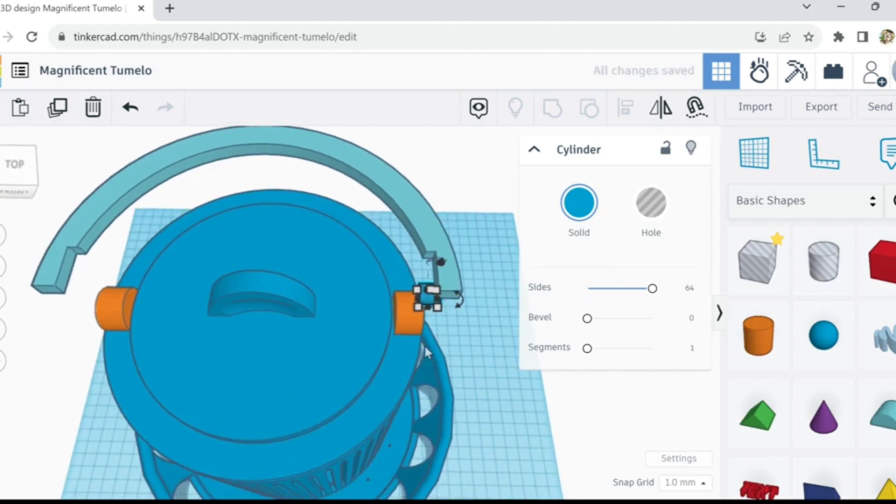
{"action": "key", "text": "ctrl+Up"}
{"action": "key", "text": "ctrl+Up"}
{"action": "key", "text": "ctrl+Down"}
{"action": "key", "text": "ctrl+Down"}
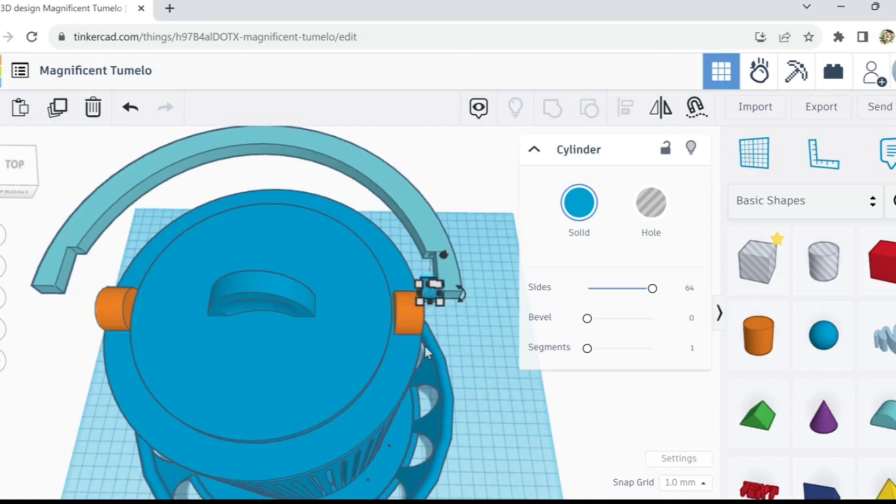
{"action": "key", "text": "ctrl+Up"}
Step: Center the blue cylinder front to back with the right orange lid cylinder and check its fit in the handle's notch
{"action": "right_click_drag", "start_coordinate": [395, 370], "coordinate": [414, 394]}
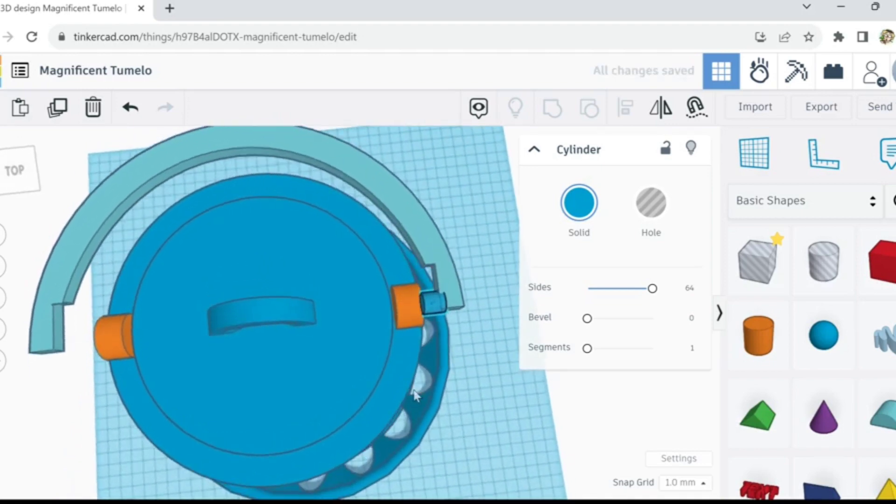
{"action": "left_click", "coordinate": [407, 312], "text": "shift"}
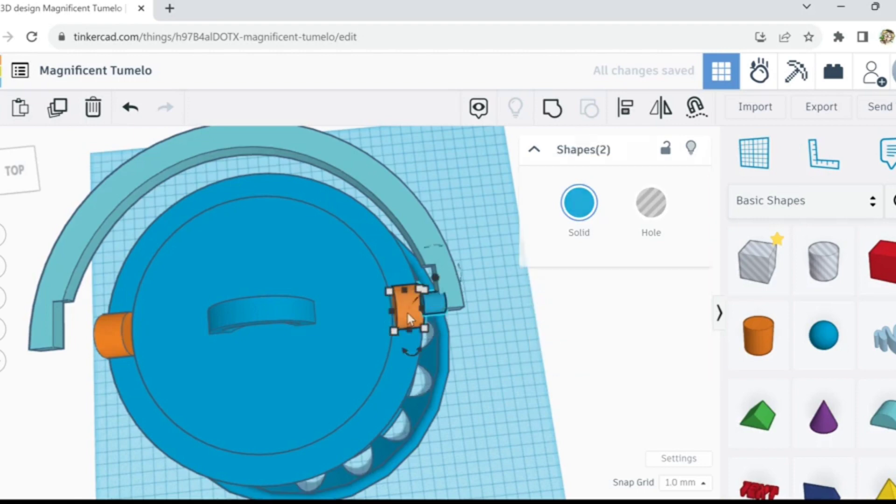
{"action": "left_click", "coordinate": [626, 116]}
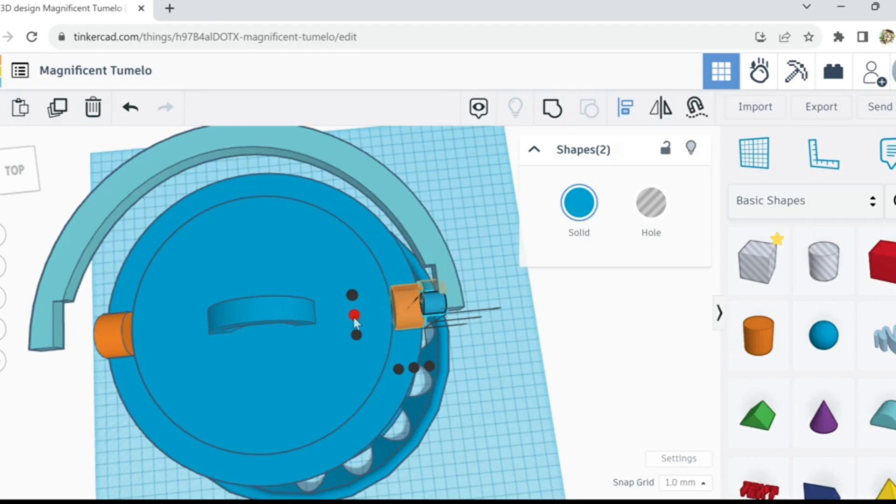
{"action": "left_click", "coordinate": [354, 316]}
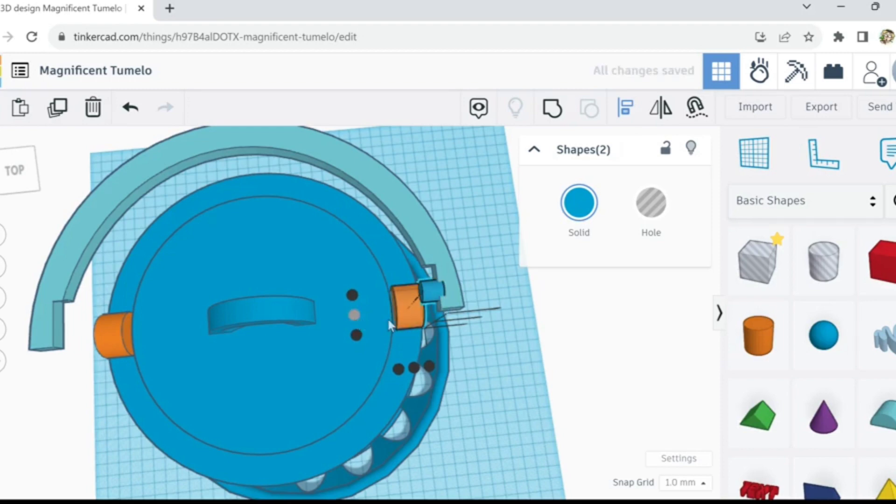
{"action": "left_click", "coordinate": [469, 345]}
{"action": "scroll", "coordinate": [468, 339], "scroll_direction": "up", "scroll_amount": 4}
{"action": "right_click_drag", "start_coordinate": [472, 338], "coordinate": [494, 345]}
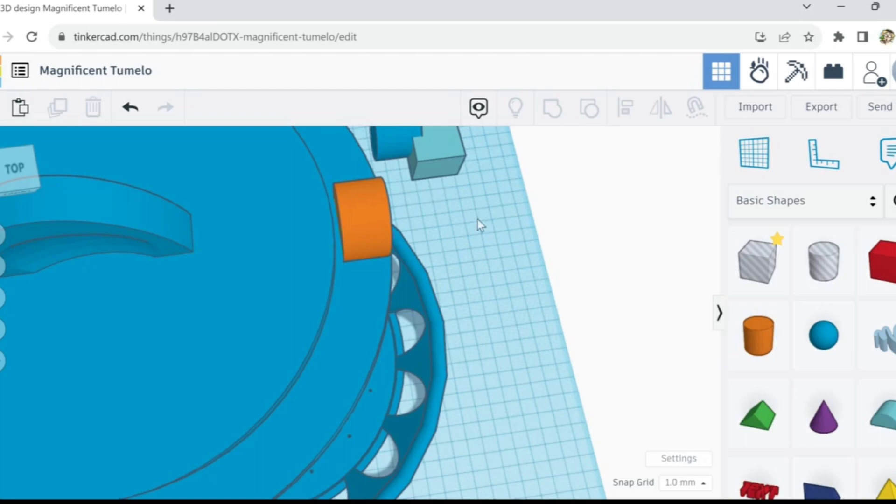
{"action": "scroll", "coordinate": [477, 219], "scroll_direction": "down", "scroll_amount": 3}
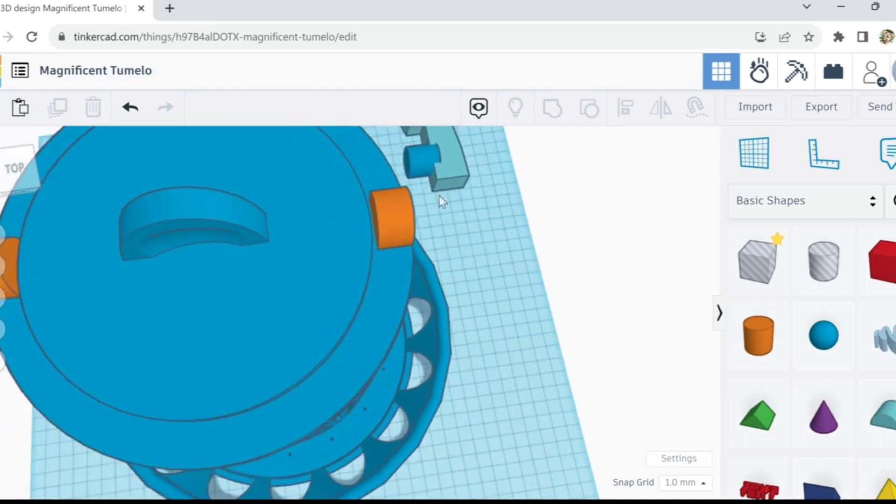
Step: Move the half-ring handle together with its blue pin to the front of the bin and drop both onto the workplane
{"action": "mouse_move", "coordinate": [456, 216]}
{"action": "right_mouse_down"}
{"action": "mouse_move", "coordinate": [457, 176]}
{"action": "mouse_move", "coordinate": [427, 62]}
{"action": "mouse_move", "coordinate": [419, 83]}
{"action": "mouse_move", "coordinate": [440, 242]}
{"action": "mouse_move", "coordinate": [437, 227]}
{"action": "mouse_move", "coordinate": [456, 232]}
{"action": "mouse_move", "coordinate": [444, 220]}
{"action": "right_mouse_up"}
{"action": "left_click", "coordinate": [445, 222]}
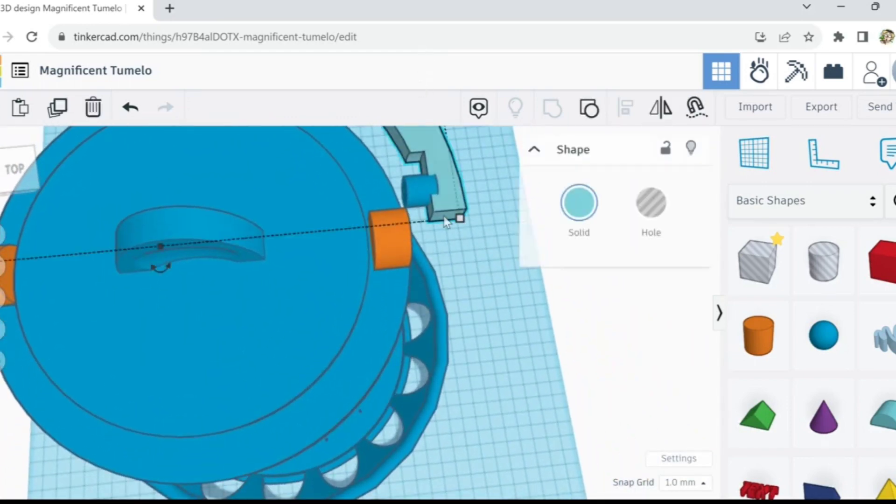
{"action": "right_click_drag", "start_coordinate": [468, 268], "coordinate": [461, 257]}
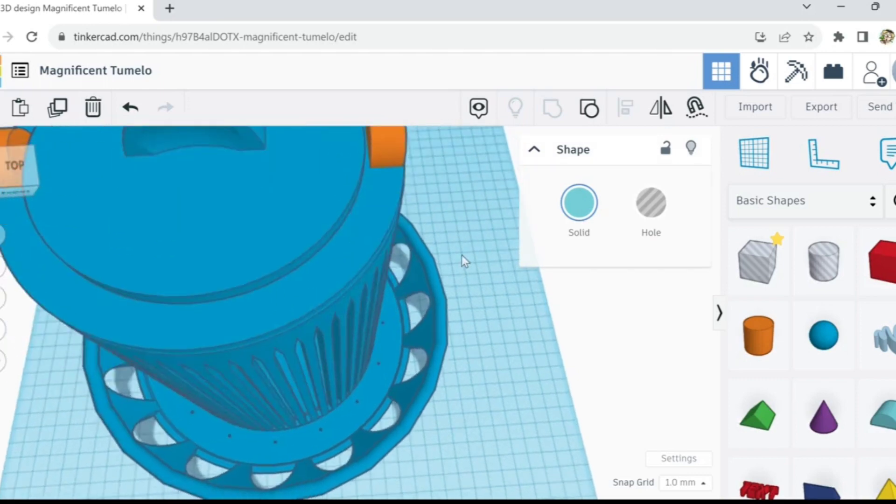
{"action": "scroll", "coordinate": [460, 256], "scroll_direction": "down", "scroll_amount": 2}
{"action": "scroll", "coordinate": [461, 256], "scroll_direction": "down", "scroll_amount": 5}
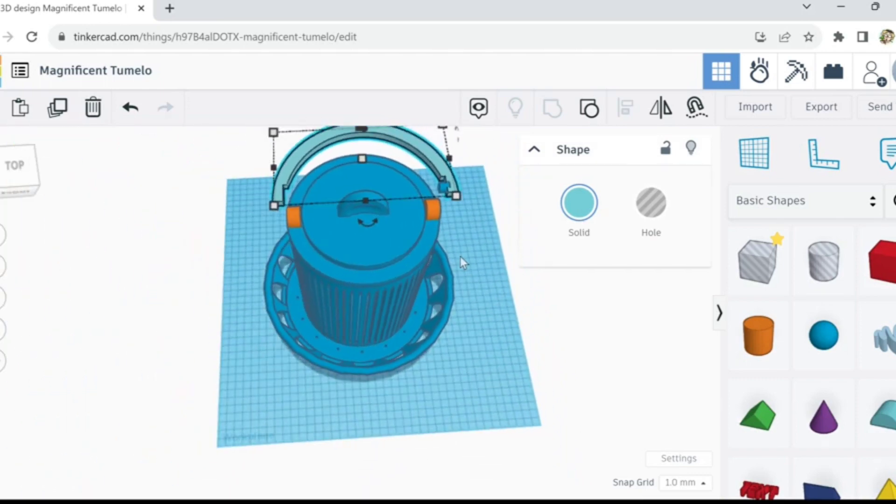
{"action": "left_click", "coordinate": [450, 202], "text": "shift"}
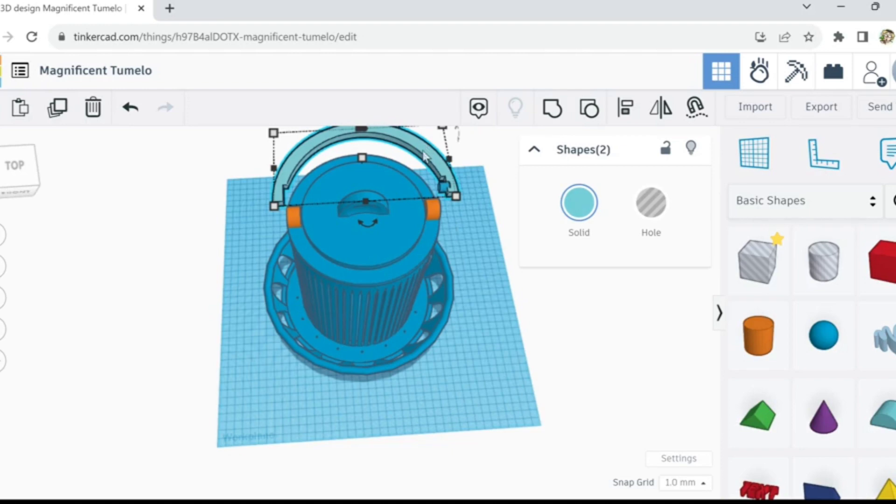
{"action": "left_click_drag", "start_coordinate": [424, 156], "coordinate": [437, 288]}
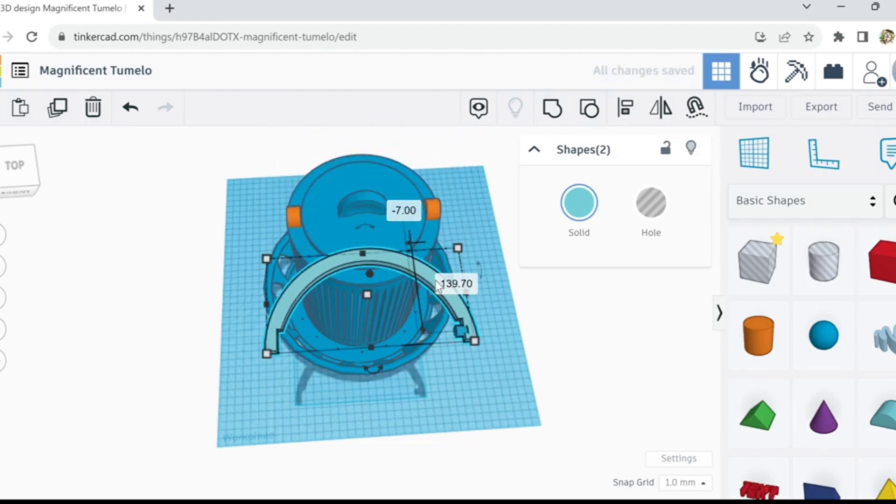
{"action": "key", "text": "d"}
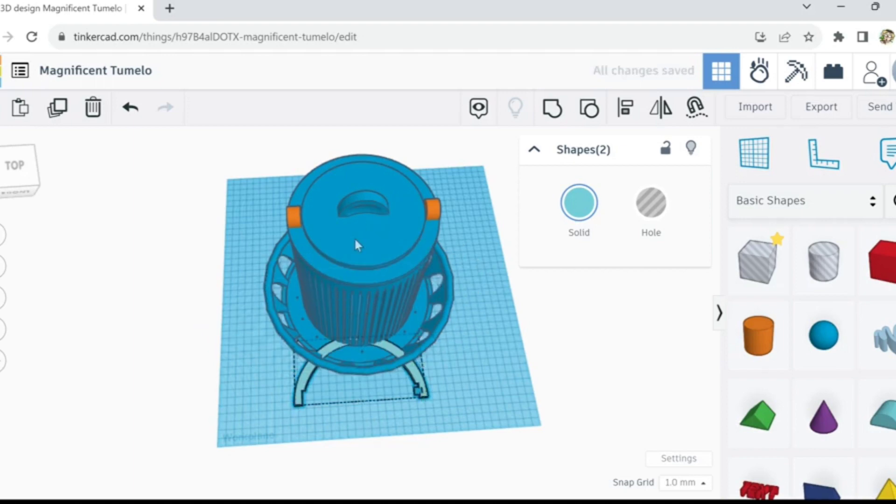
Step: Move the half-ring and its pin across the workplane into the open area clear of the bin
{"action": "left_click", "coordinate": [354, 237]}
{"action": "left_click_drag", "start_coordinate": [273, 198], "coordinate": [449, 270]}
{"action": "left_click_drag", "start_coordinate": [371, 273], "coordinate": [220, 161]}
{"action": "left_click_drag", "start_coordinate": [344, 326], "coordinate": [428, 371]}
{"action": "left_click_drag", "start_coordinate": [376, 353], "coordinate": [385, 285]}
{"action": "scroll", "coordinate": [393, 304], "scroll_direction": "up", "scroll_amount": 10}
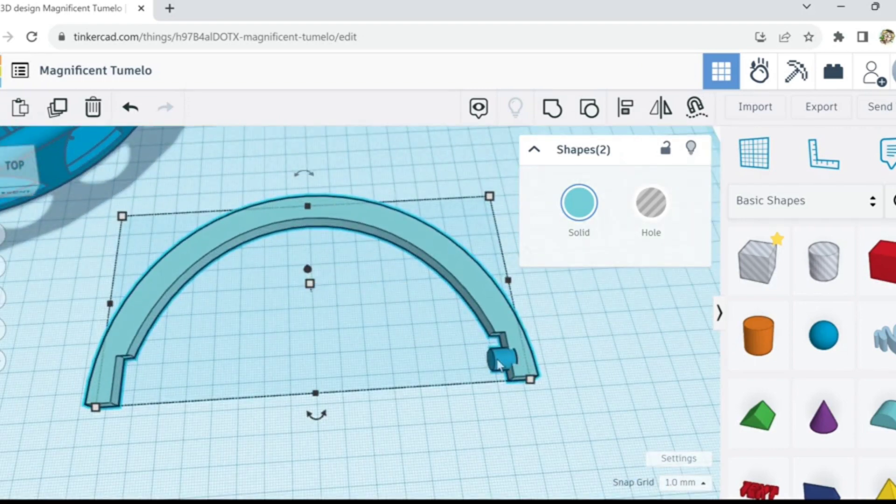
Step: Compare the pin's height with the handle's right notch and lower the half-ring by 1 mm
{"action": "right_click_drag", "start_coordinate": [503, 402], "coordinate": [487, 377]}
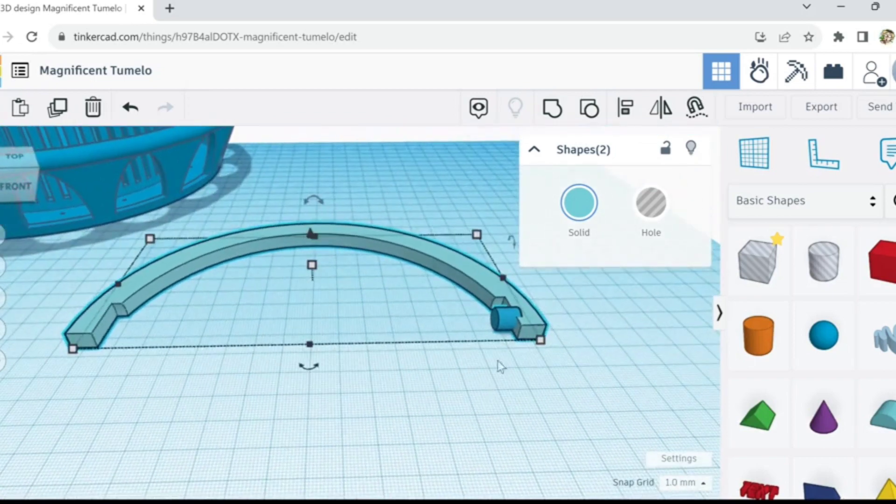
{"action": "left_click", "coordinate": [498, 359]}
{"action": "left_click", "coordinate": [504, 327]}
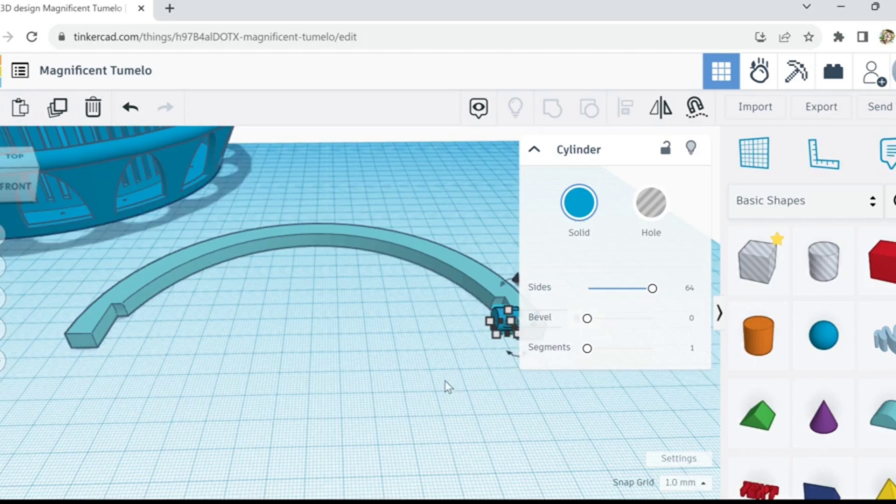
{"action": "right_click_drag", "start_coordinate": [448, 386], "coordinate": [285, 360]}
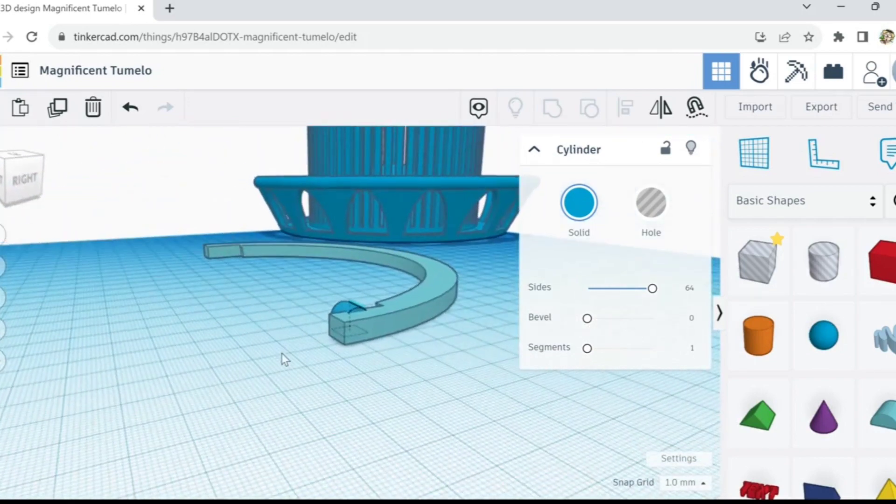
{"action": "scroll", "coordinate": [281, 352], "scroll_direction": "up", "scroll_amount": 5}
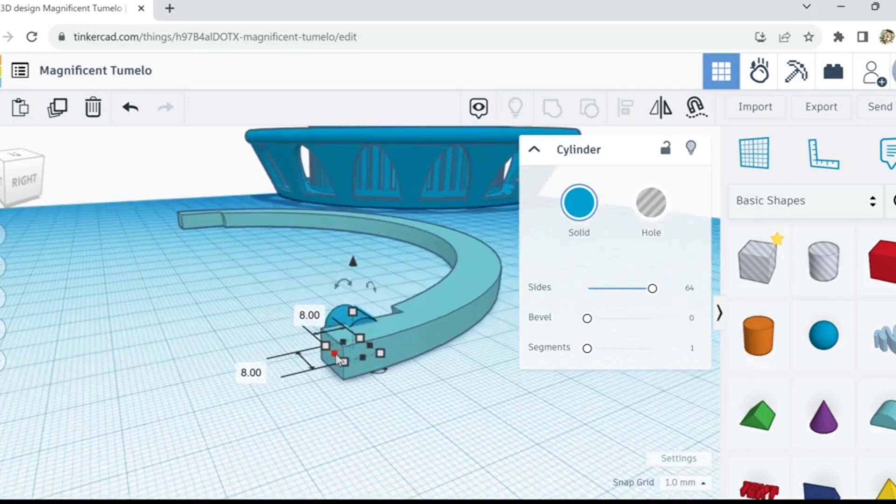
{"action": "scroll", "coordinate": [341, 361], "scroll_direction": "up", "scroll_amount": 2}
{"action": "right_click_drag", "start_coordinate": [303, 380], "coordinate": [329, 389]}
{"action": "left_click", "coordinate": [328, 390]}
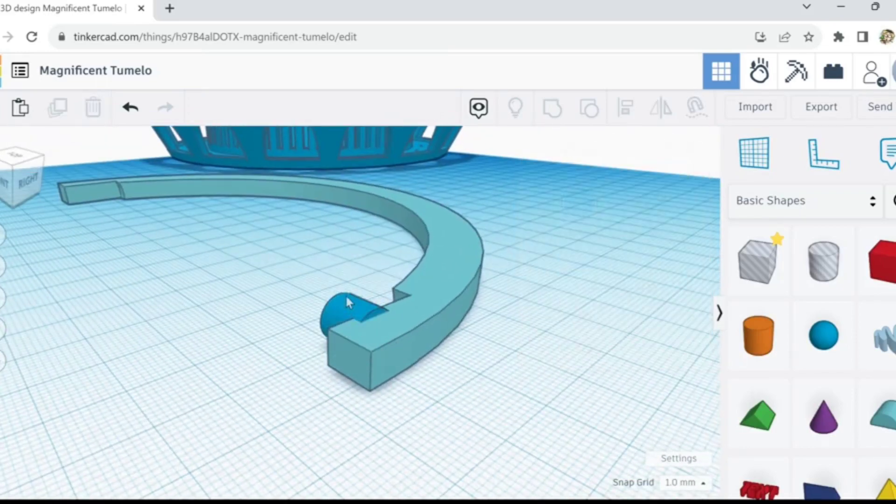
{"action": "left_click", "coordinate": [350, 318]}
{"action": "left_click", "coordinate": [421, 278], "text": "shift"}
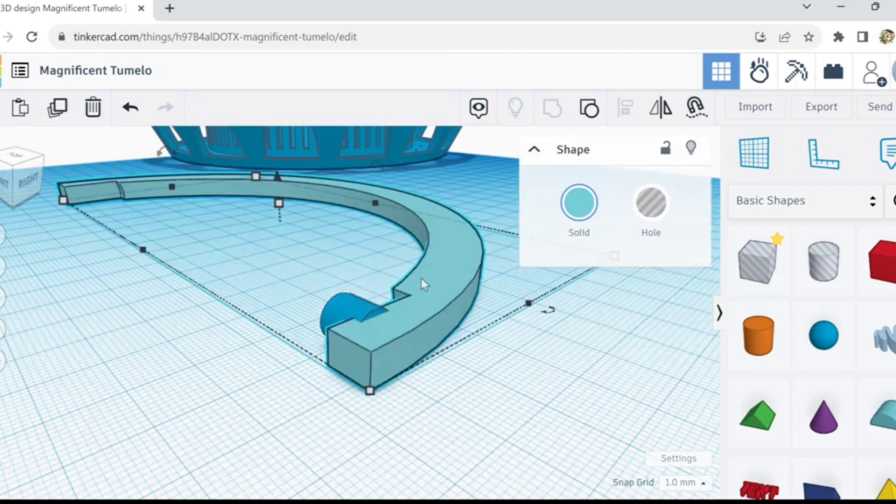
{"action": "key", "text": "ctrl+Down"}
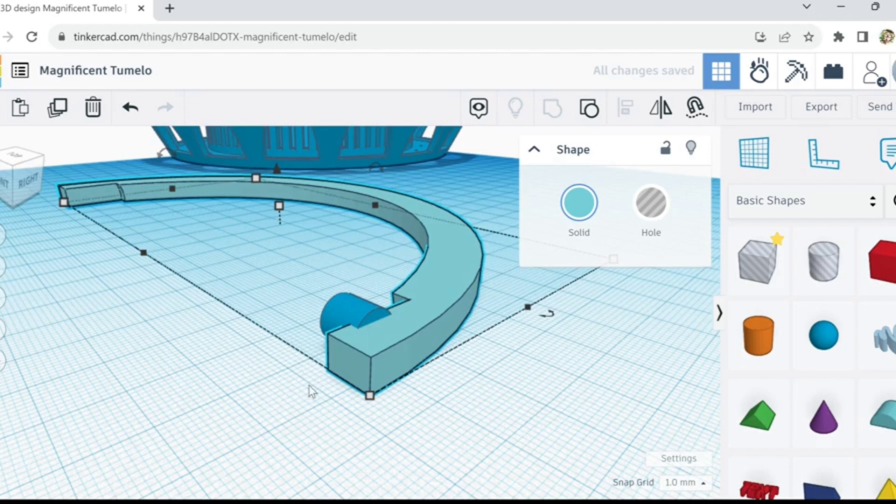
Step: Scale the blue pin in the right notch down proportionally to 6 mm high
{"action": "left_click", "coordinate": [347, 312]}
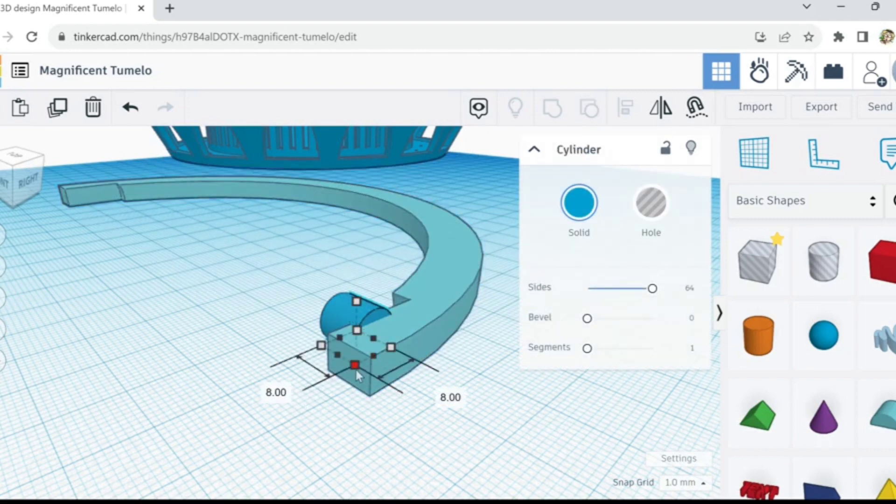
{"action": "left_click", "coordinate": [405, 209]}
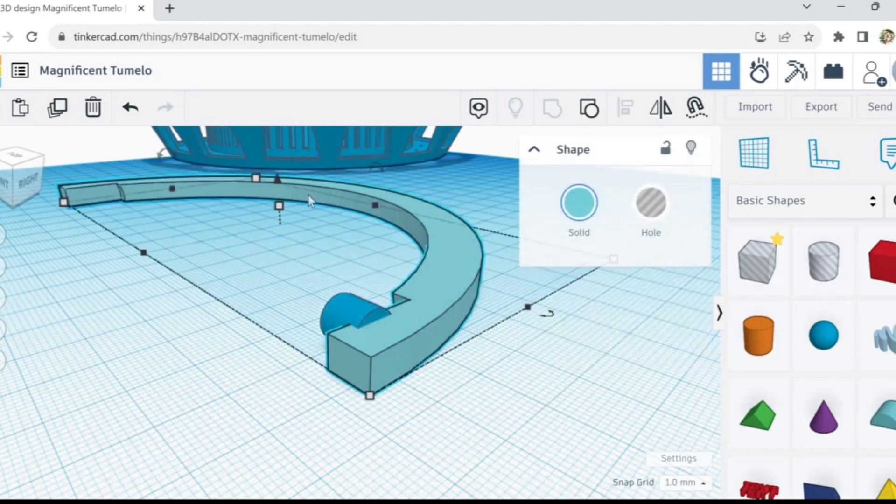
{"action": "left_click", "coordinate": [350, 308]}
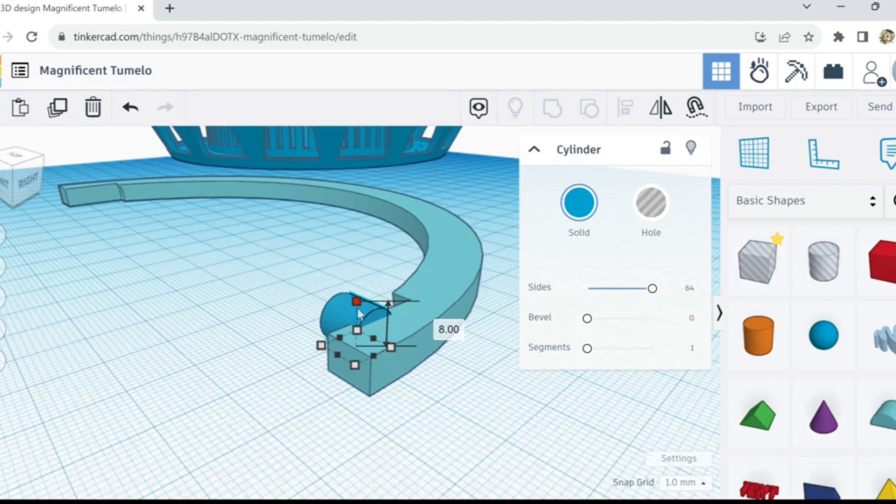
{"action": "left_click_drag", "start_coordinate": [358, 309], "coordinate": [358, 319]}
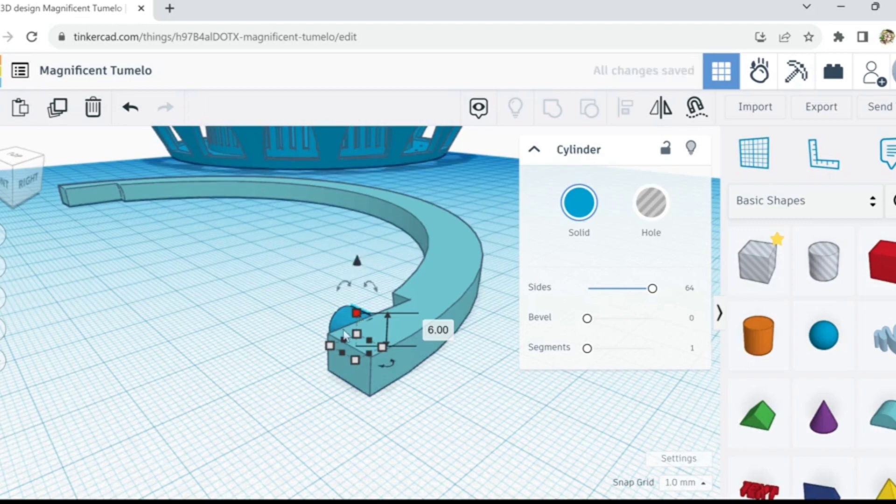
{"action": "right_click_drag", "start_coordinate": [301, 377], "coordinate": [367, 453]}
{"action": "scroll", "coordinate": [366, 453], "scroll_direction": "down", "scroll_amount": 3}
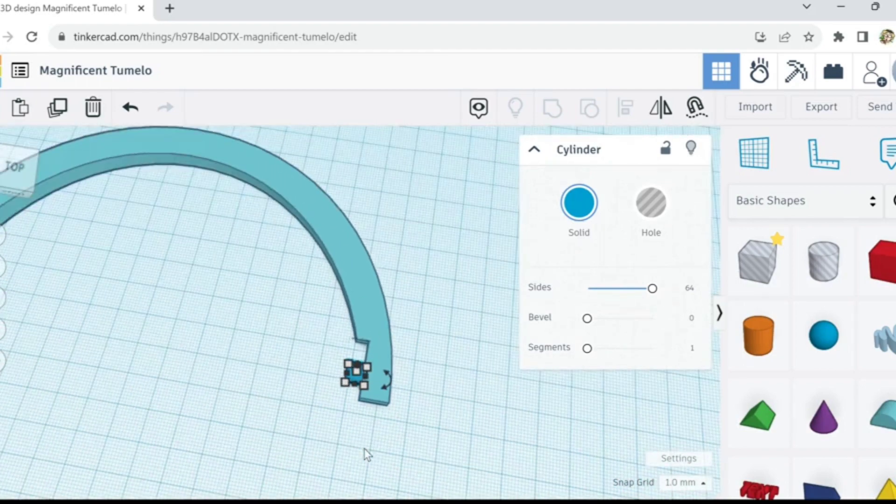
{"action": "left_click", "coordinate": [306, 454]}
{"action": "scroll", "coordinate": [299, 448], "scroll_direction": "down", "scroll_amount": 1}
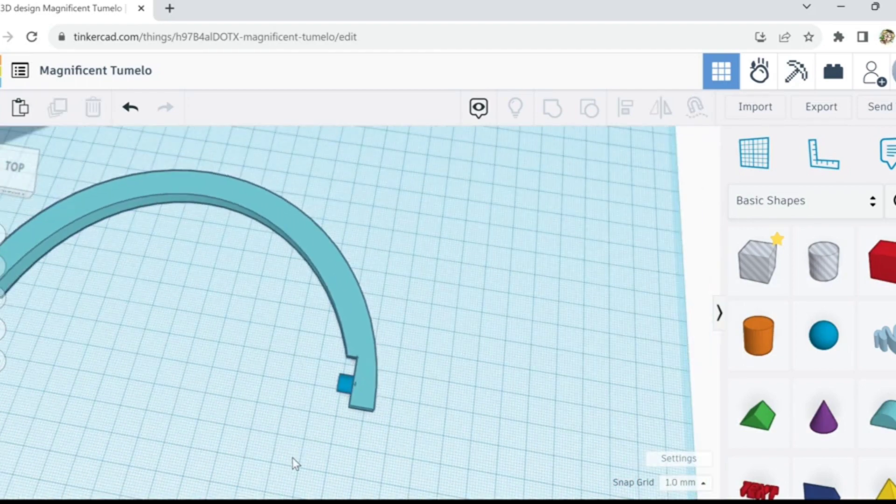
{"action": "middle_click_drag", "start_coordinate": [252, 462], "coordinate": [354, 436]}
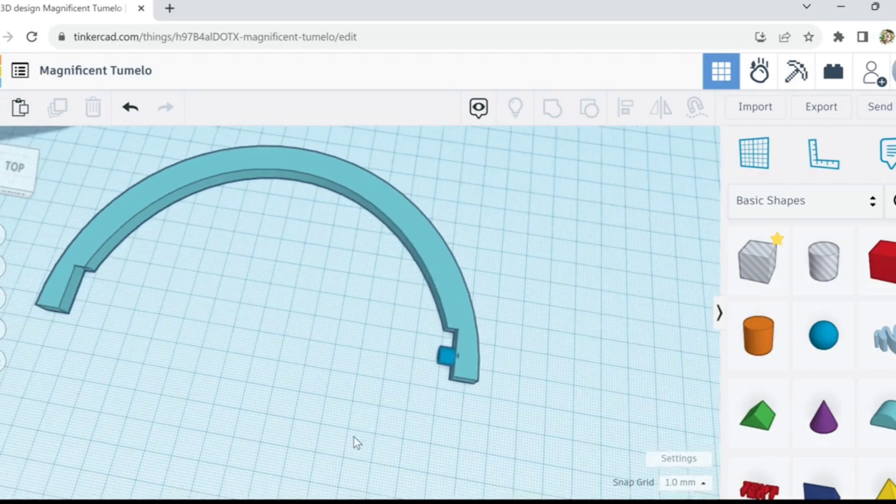
Step: Duplicate the right blue pin and move the copy straight left across to the half-ring's left notch
{"action": "left_click", "coordinate": [445, 364]}
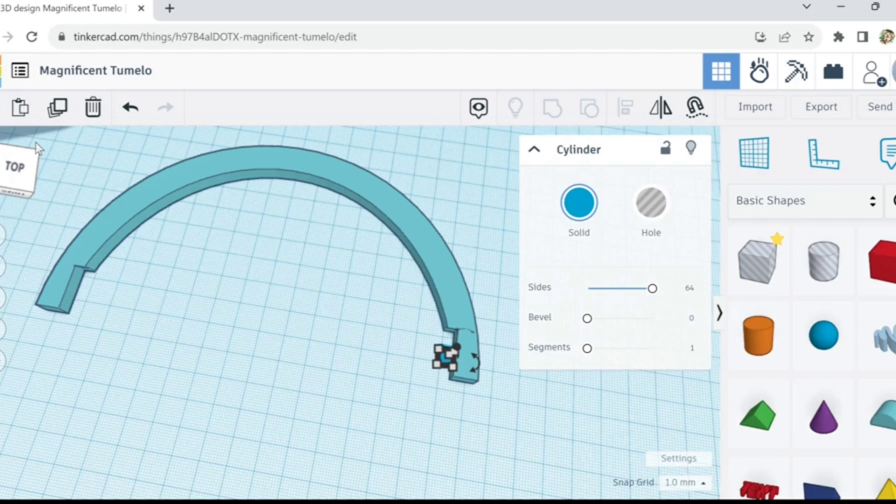
{"action": "left_click", "coordinate": [58, 115]}
{"action": "key", "text": "Left"}
{"action": "key", "text": "Left"}
{"action": "key", "text": "Left"}
{"action": "key", "text": "Left"}
{"action": "key", "text": "Left"}
{"action": "key", "text": "Left"}
{"action": "key", "text": "Left"}
{"action": "key", "text": "Left"}
{"action": "key", "text": "Left"}
{"action": "key", "text": "Left"}
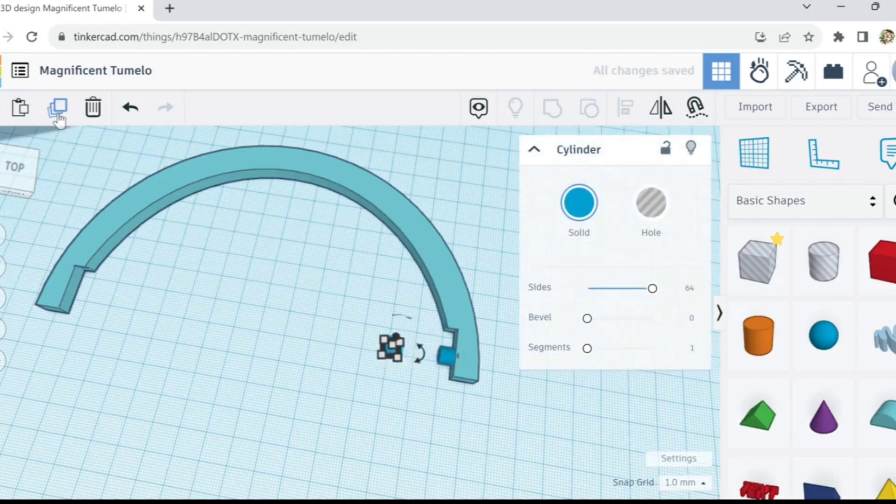
{"action": "key", "text": "Left"}
{"action": "key", "text": "Left"}
{"action": "key", "text": "Left"}
{"action": "key", "text": "Left"}
{"action": "key", "text": "Left"}
{"action": "key", "text": "Left"}
{"action": "key", "text": "Left"}
{"action": "key", "text": "Left"}
{"action": "key", "text": "Left"}
{"action": "key", "text": "Left"}
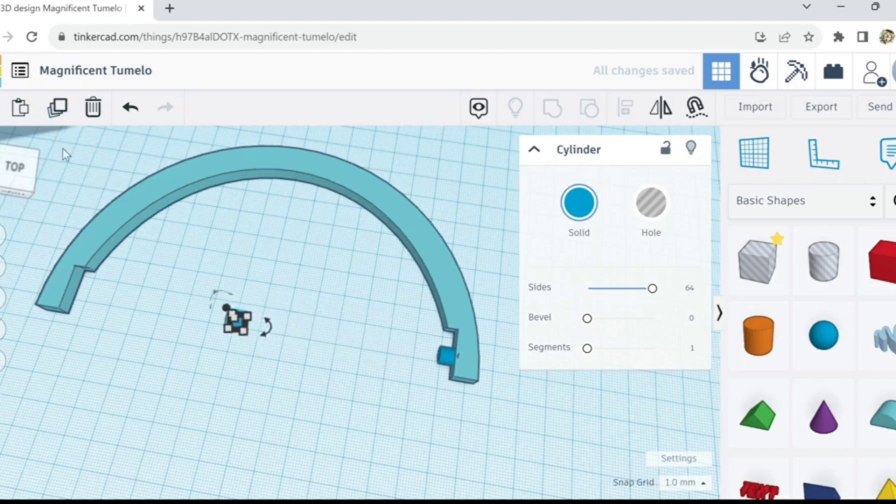
{"action": "key", "text": "Left"}
{"action": "key", "text": "Left"}
{"action": "key", "text": "Left"}
{"action": "key", "text": "Left"}
{"action": "key", "text": "Left"}
{"action": "key", "text": "Left"}
{"action": "key", "text": "Left"}
{"action": "key", "text": "Left"}
{"action": "key", "text": "Left"}
{"action": "key", "text": "Left"}
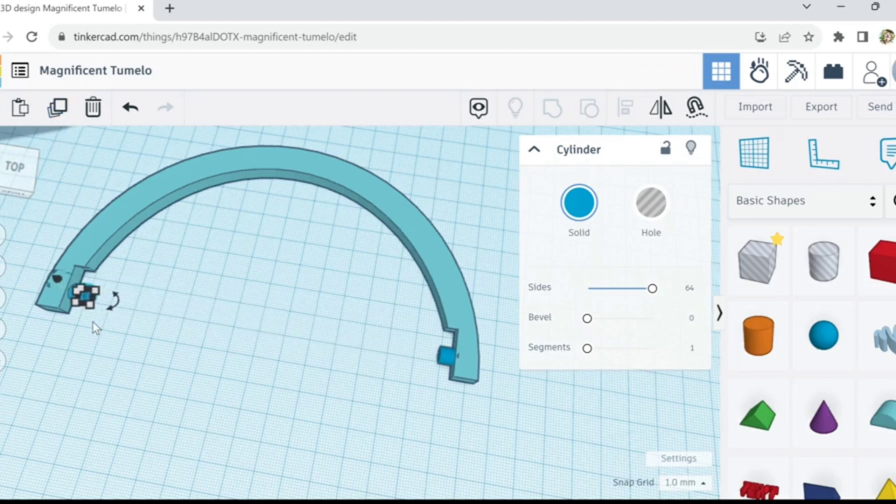
Step: Nudge the copied pin right in 1 mm increments so it protrudes from the left notch's inner face
{"action": "key", "text": "f"}
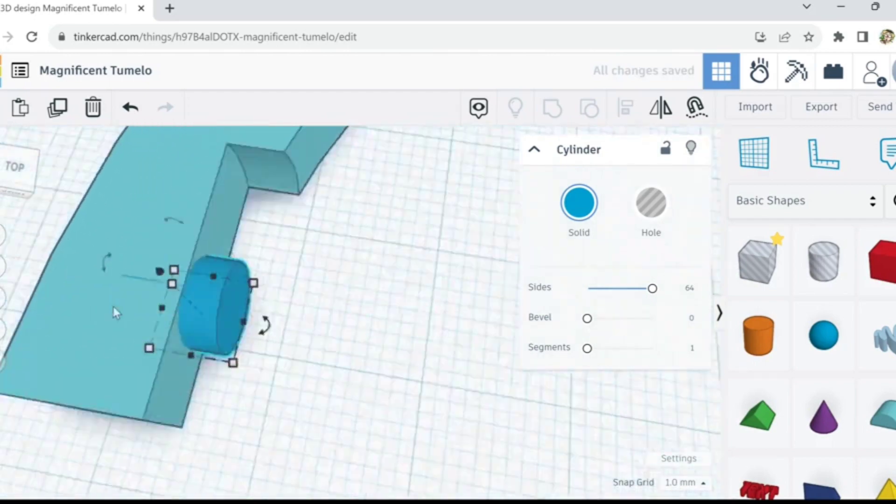
{"action": "key", "text": "Right"}
{"action": "key", "text": "Right"}
{"action": "key", "text": "Right"}
{"action": "key", "text": "Right"}
{"action": "key", "text": "Right"}
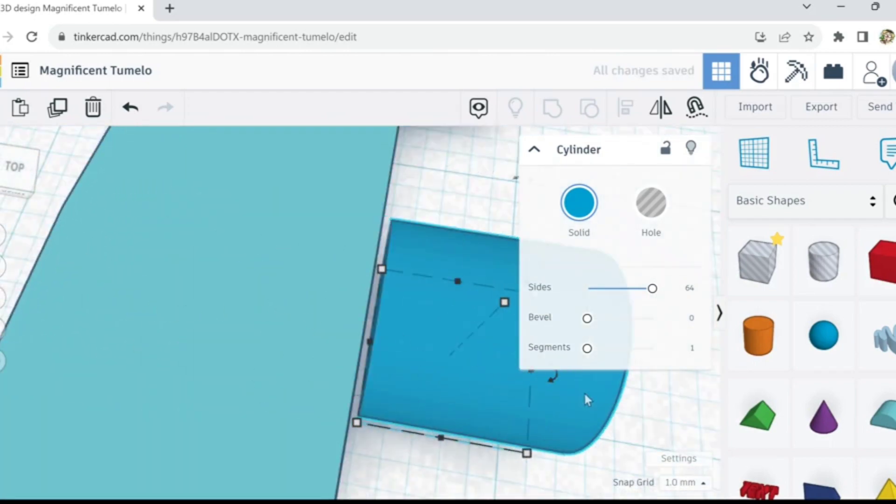
{"action": "key", "text": "Left"}
{"action": "right_click_drag", "start_coordinate": [605, 431], "coordinate": [583, 390]}
{"action": "scroll", "coordinate": [568, 420], "scroll_direction": "down", "scroll_amount": 5}
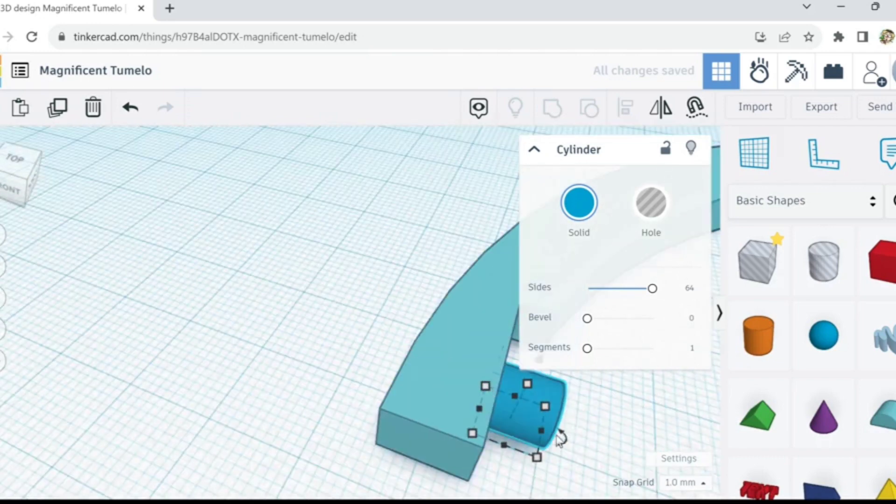
Step: Set the snap grid to 0.1 mm, fine-tune the left pin's sideways position against the notch face, and check its fit
{"action": "left_click", "coordinate": [689, 484]}
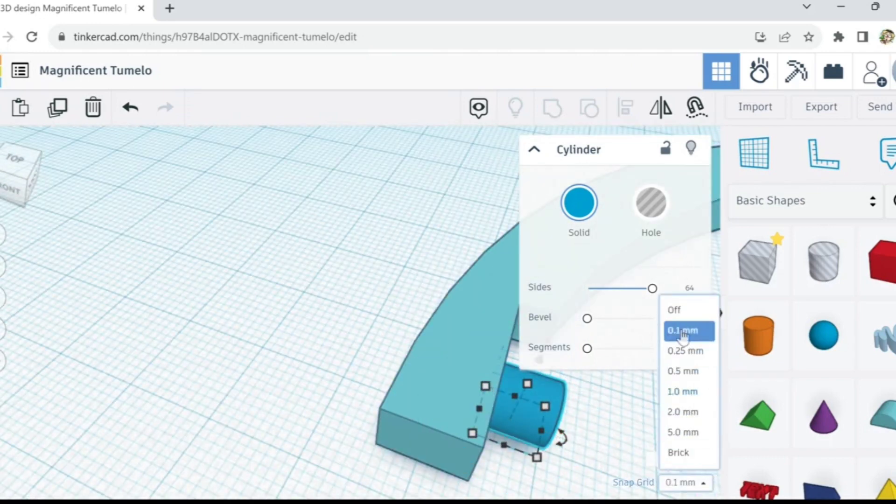
{"action": "left_click", "coordinate": [683, 333]}
{"action": "scroll", "coordinate": [558, 444], "scroll_direction": "up", "scroll_amount": 5}
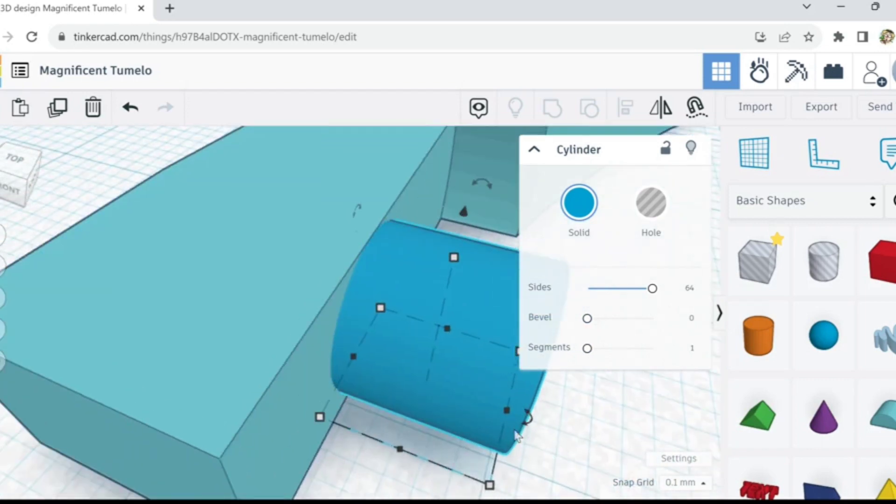
{"action": "key", "text": "Right"}
{"action": "key", "text": "Right"}
{"action": "key", "text": "Right"}
{"action": "key", "text": "Right"}
{"action": "key", "text": "Right"}
{"action": "key", "text": "Right"}
{"action": "key", "text": "Right"}
{"action": "key", "text": "Left"}
{"action": "key", "text": "Left"}
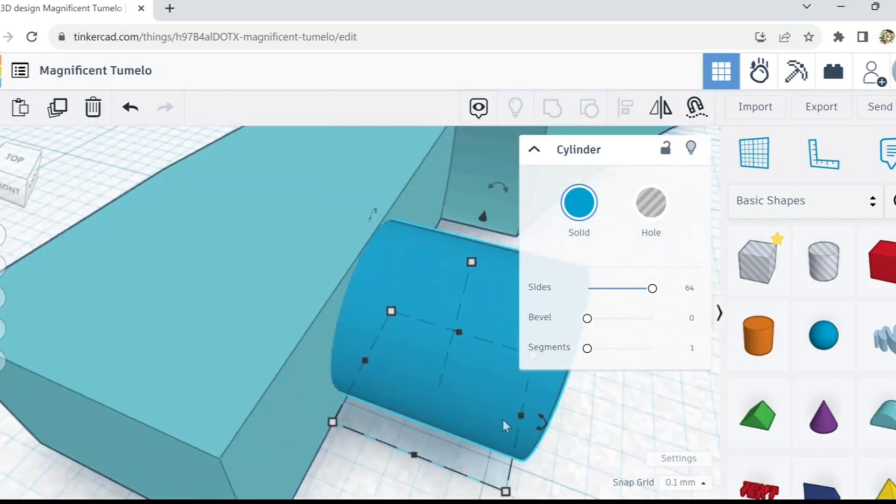
{"action": "key", "text": "Left"}
{"action": "key", "text": "Left"}
{"action": "key", "text": "Left"}
{"action": "key", "text": "Left"}
{"action": "key", "text": "Left"}
{"action": "key", "text": "Left"}
{"action": "key", "text": "Left"}
{"action": "key", "text": "Left"}
{"action": "key", "text": "Left"}
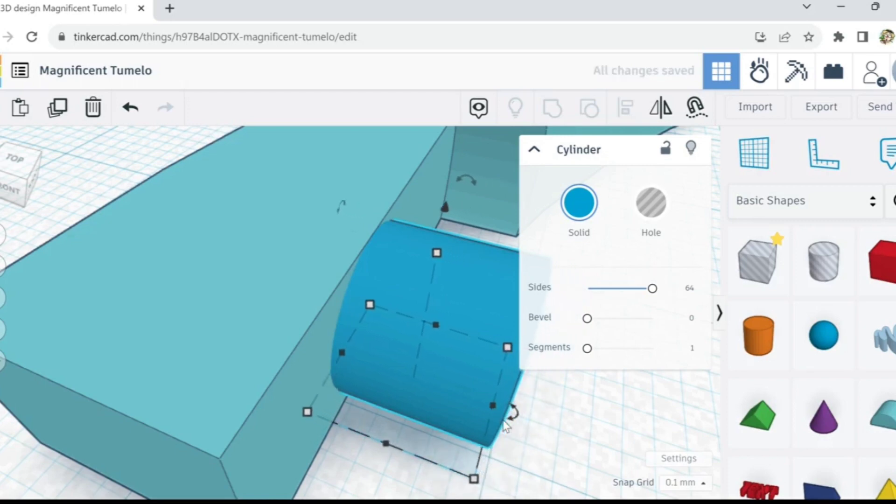
{"action": "scroll", "coordinate": [503, 422], "scroll_direction": "down", "scroll_amount": 5}
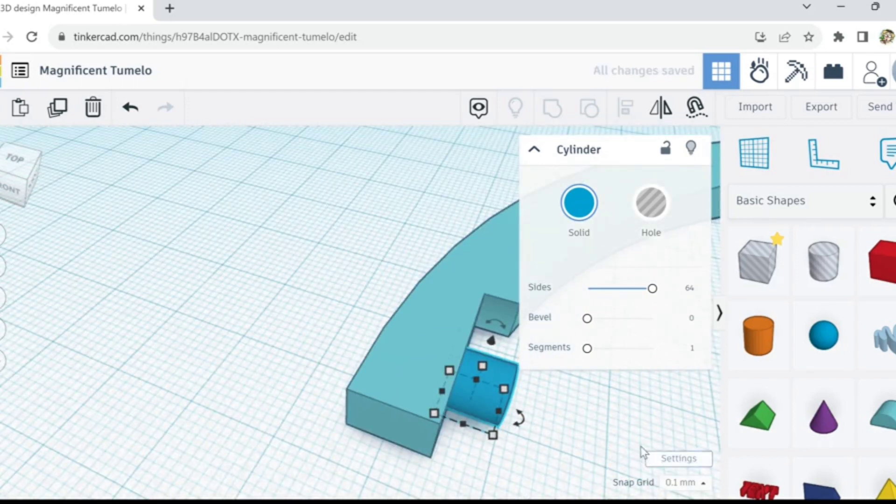
{"action": "middle_click_drag", "start_coordinate": [640, 448], "coordinate": [593, 425]}
{"action": "middle_click_drag", "start_coordinate": [485, 406], "coordinate": [296, 340]}
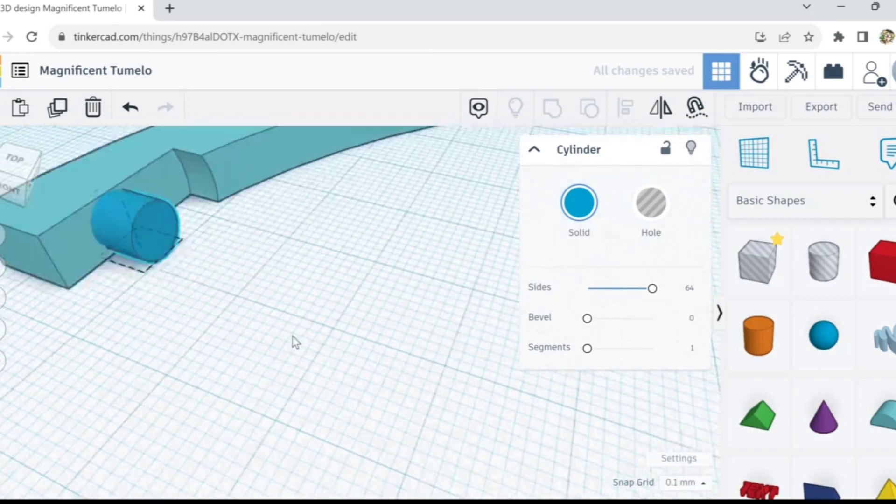
{"action": "middle_click_drag", "start_coordinate": [422, 411], "coordinate": [442, 421]}
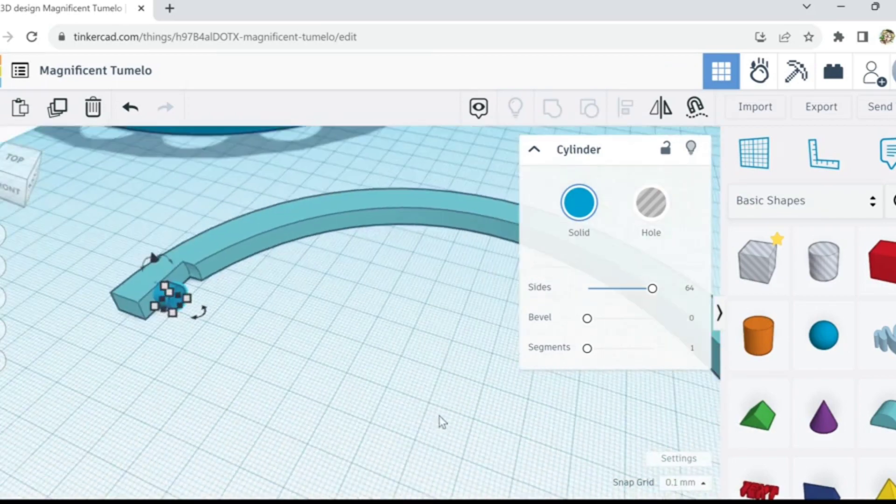
Step: Nudge the blue pin in the half-ring's right notch further right in 0.1 mm increments so it sits against the notch face
{"action": "middle_click_drag", "start_coordinate": [574, 433], "coordinate": [338, 381]}
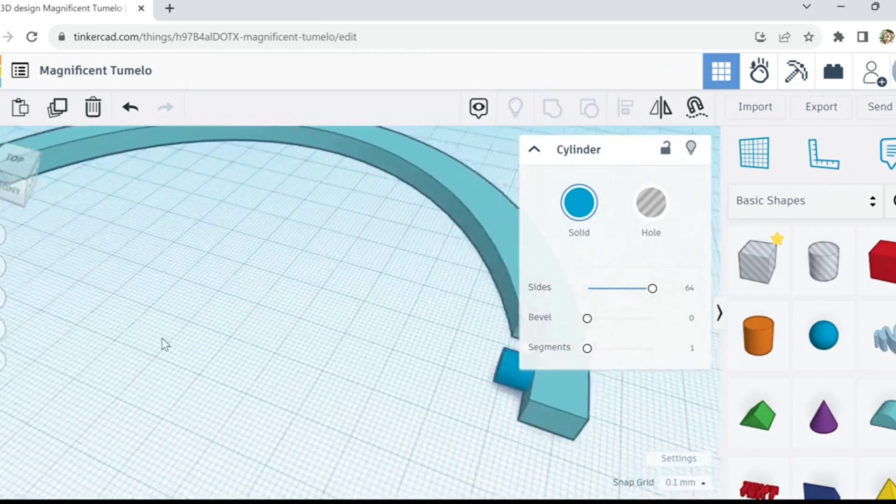
{"action": "middle_click_drag", "start_coordinate": [164, 344], "coordinate": [114, 344]}
{"action": "scroll", "coordinate": [457, 373], "scroll_direction": "up", "scroll_amount": 5}
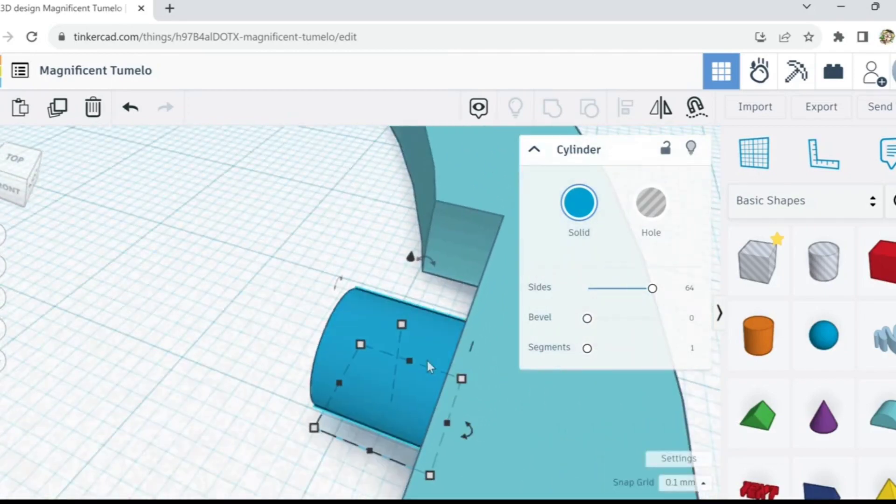
{"action": "left_click", "coordinate": [304, 460]}
{"action": "right_click_drag", "start_coordinate": [303, 458], "coordinate": [316, 456]}
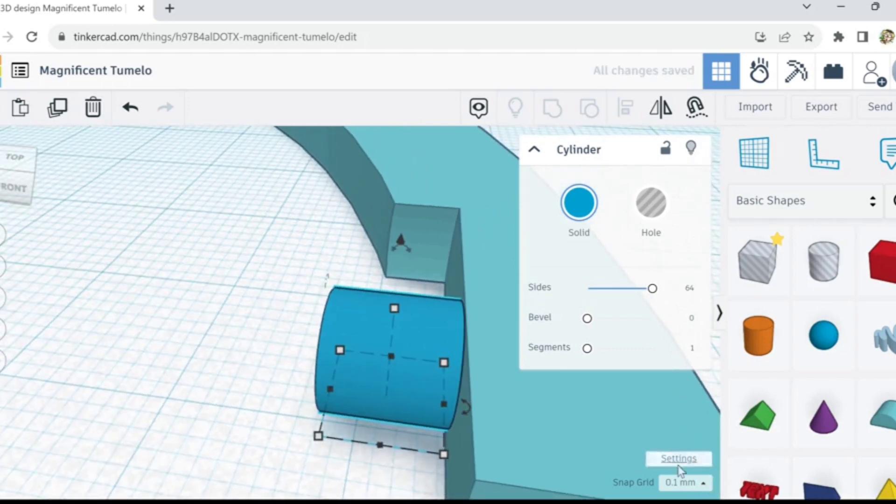
{"action": "key", "text": "Right"}
{"action": "key", "text": "Right"}
{"action": "key", "text": "Right"}
{"action": "key", "text": "Right"}
{"action": "key", "text": "Right"}
{"action": "key", "text": "Right"}
{"action": "key", "text": "Right"}
{"action": "key", "text": "Right"}
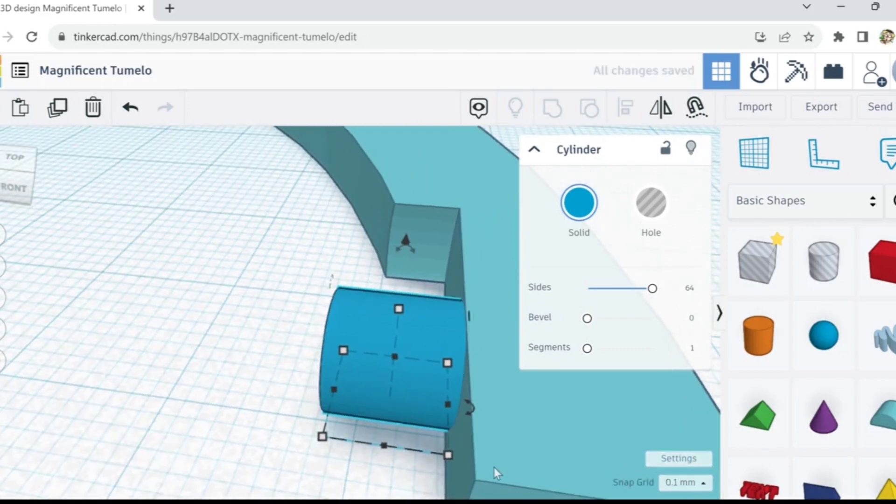
{"action": "left_click", "coordinate": [217, 409]}
{"action": "scroll", "coordinate": [216, 407], "scroll_direction": "down", "scroll_amount": 6}
{"action": "mouse_move", "coordinate": [125, 439]}
{"action": "right_mouse_down"}
{"action": "mouse_move", "coordinate": [160, 438]}
{"action": "mouse_move", "coordinate": [116, 451]}
{"action": "mouse_move", "coordinate": [127, 445]}
{"action": "right_mouse_up"}
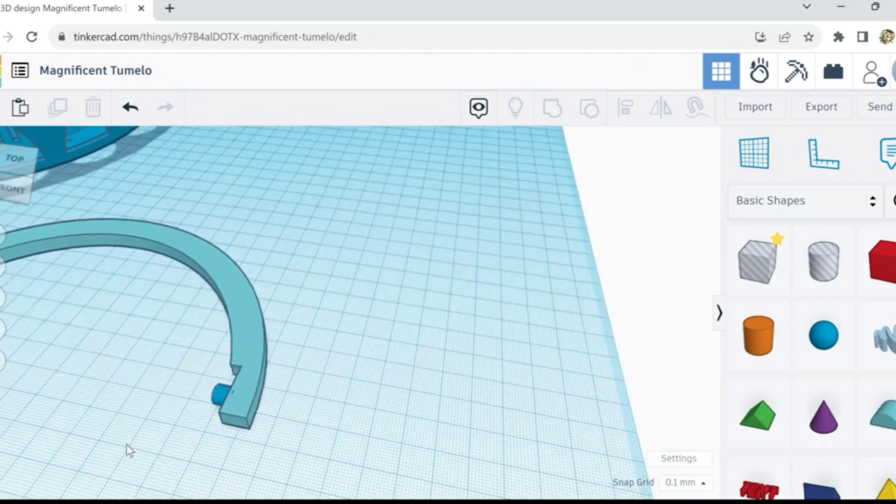
Step: Select the half-ring together with both blue pins and group them into one handle shape
{"action": "left_click", "coordinate": [220, 399]}
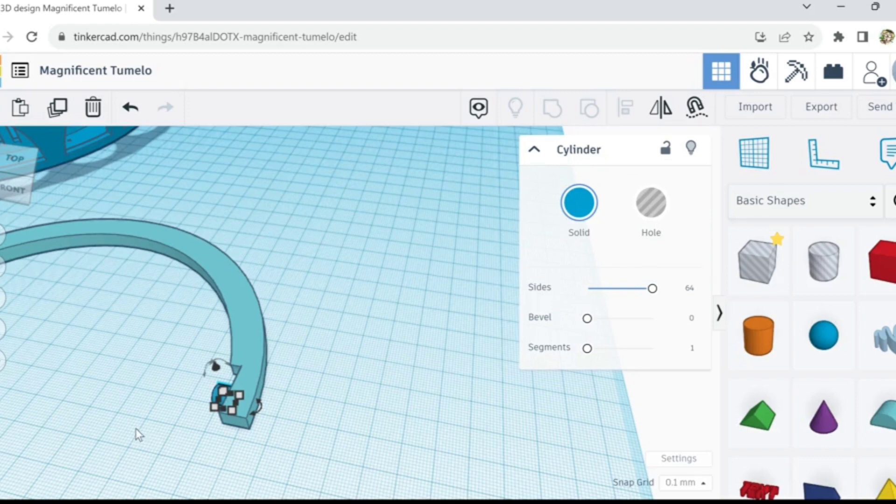
{"action": "right_click_drag", "start_coordinate": [136, 428], "coordinate": [97, 435]}
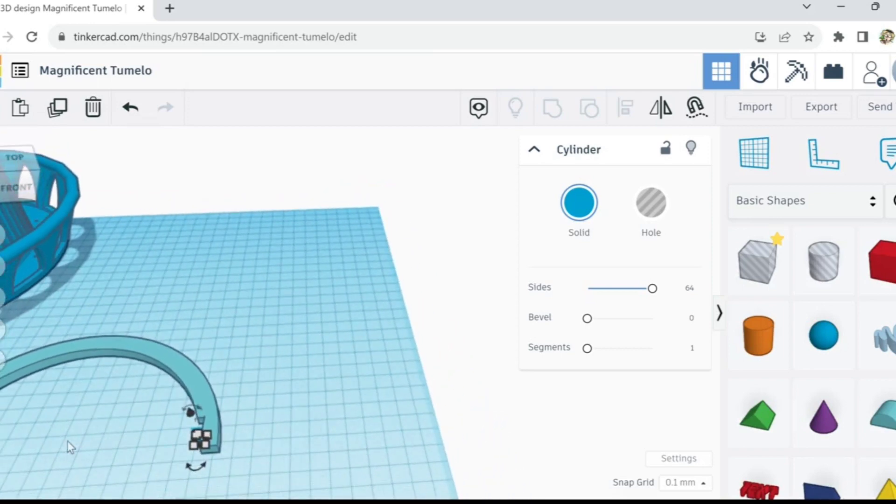
{"action": "middle_click_drag", "start_coordinate": [53, 462], "coordinate": [418, 422]}
{"action": "left_click_drag", "start_coordinate": [110, 353], "coordinate": [481, 442]}
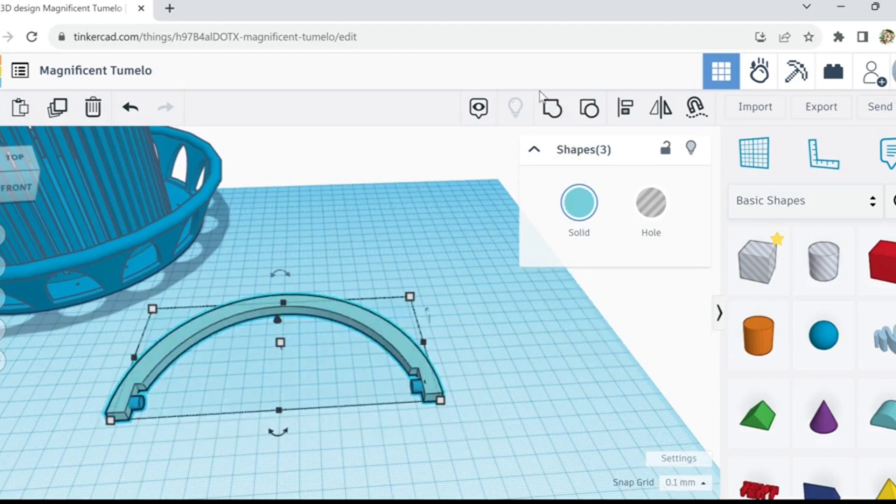
{"action": "left_click", "coordinate": [554, 112]}
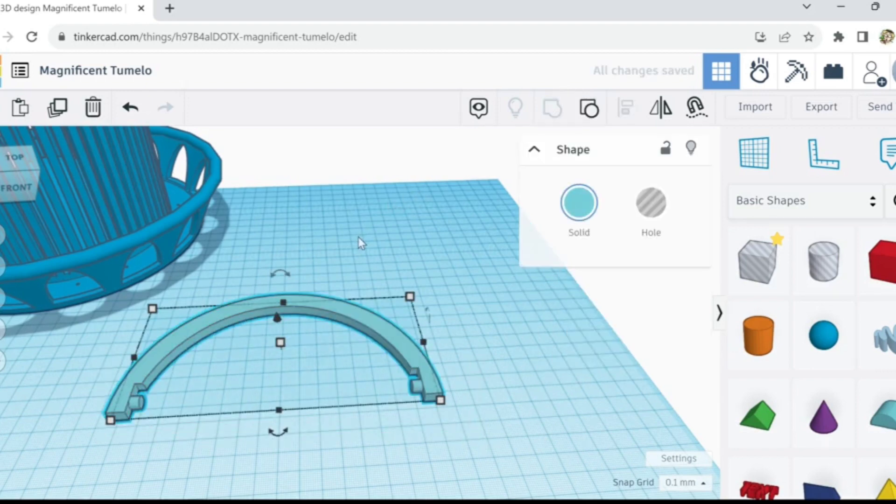
Step: Raise the grouped handle slightly off the workplane in 0.1 mm increments
{"action": "key", "text": "ctrl+Up"}
{"action": "key", "text": "ctrl+Up"}
{"action": "key", "text": "ctrl+Up"}
{"action": "key", "text": "ctrl+Up"}
{"action": "key", "text": "ctrl+Up"}
{"action": "key", "text": "ctrl+Up"}
{"action": "key", "text": "ctrl+Up"}
{"action": "key", "text": "ctrl+Up"}
{"action": "key", "text": "ctrl+Up"}
{"action": "key", "text": "ctrl+Up"}
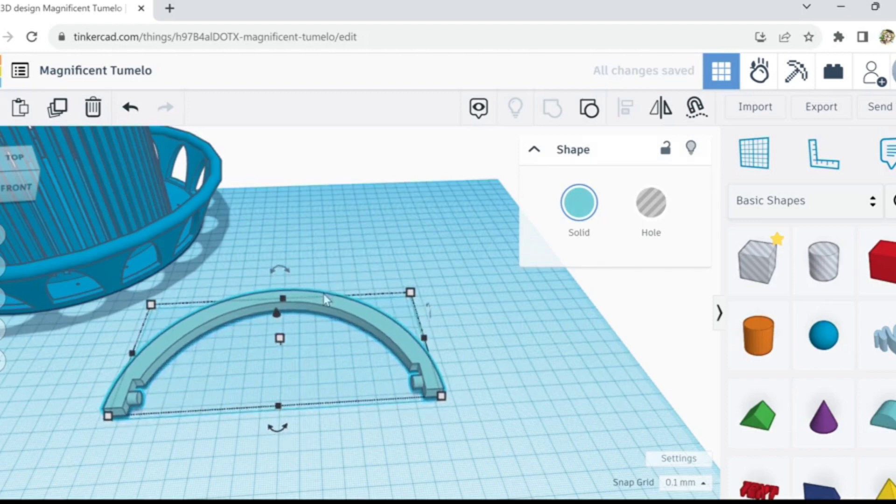
Step: Set the snap grid to 1.0 mm and raise the handle above the height of the bin's lid
{"action": "left_click", "coordinate": [683, 482]}
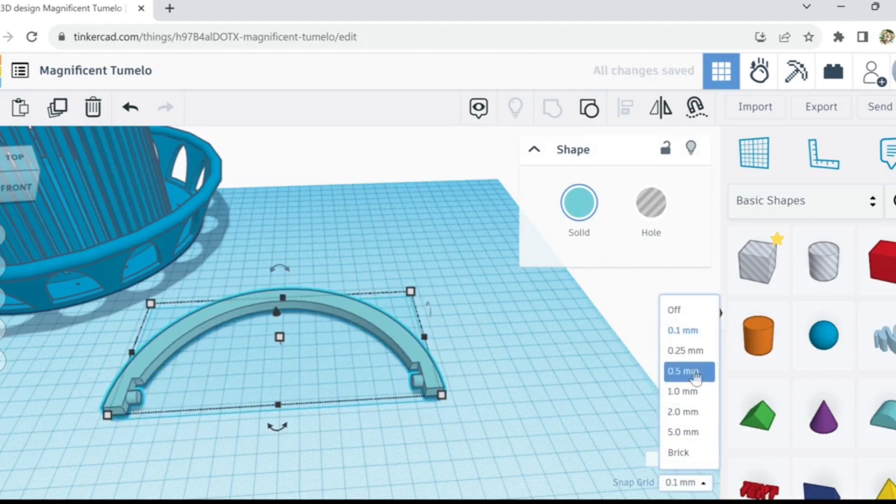
{"action": "left_click", "coordinate": [690, 394]}
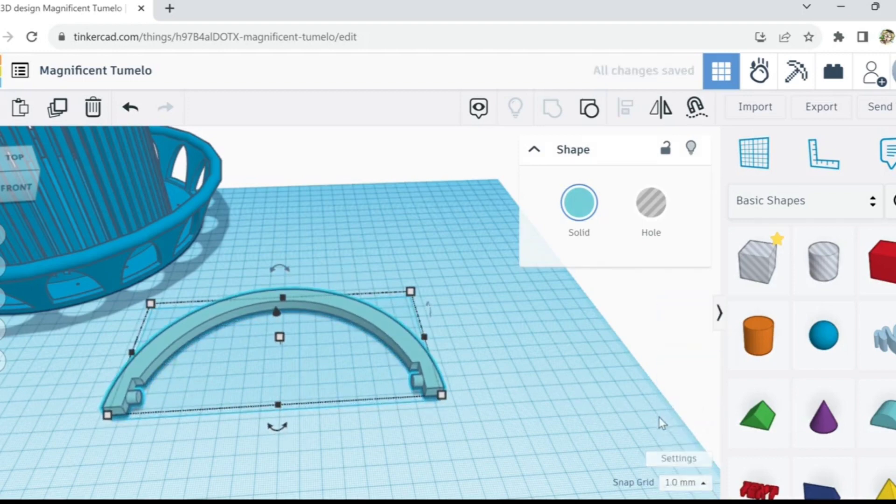
{"action": "key", "text": "ctrl+Up"}
{"action": "key", "text": "ctrl+Up"}
{"action": "key", "text": "ctrl+Up"}
{"action": "key", "text": "ctrl+Up"}
{"action": "key", "text": "ctrl+Up"}
{"action": "key", "text": "ctrl+Up"}
{"action": "key", "text": "ctrl+Up"}
{"action": "key", "text": "ctrl+Up"}
{"action": "key", "text": "ctrl+Up"}
{"action": "key", "text": "ctrl+Up"}
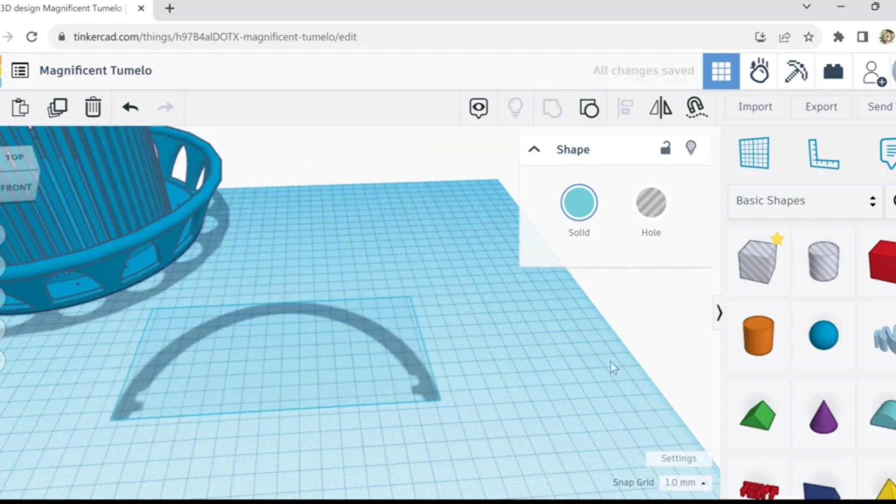
Step: Select the bin and lid parts together and move them across the workplane to sit beneath the raised handle
{"action": "scroll", "coordinate": [304, 306], "scroll_direction": "down", "scroll_amount": 4}
{"action": "right_click_drag", "start_coordinate": [301, 309], "coordinate": [222, 294]}
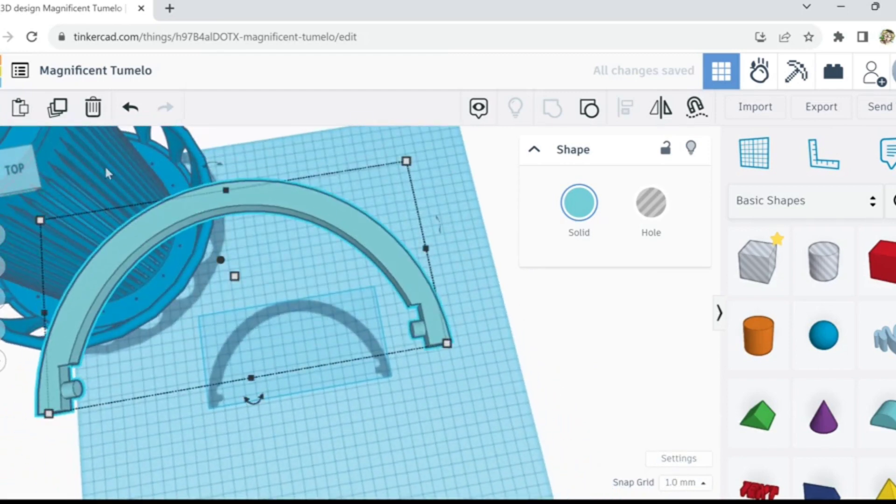
{"action": "right_click_drag", "start_coordinate": [242, 164], "coordinate": [233, 193]}
{"action": "scroll", "coordinate": [234, 194], "scroll_direction": "down", "scroll_amount": 3}
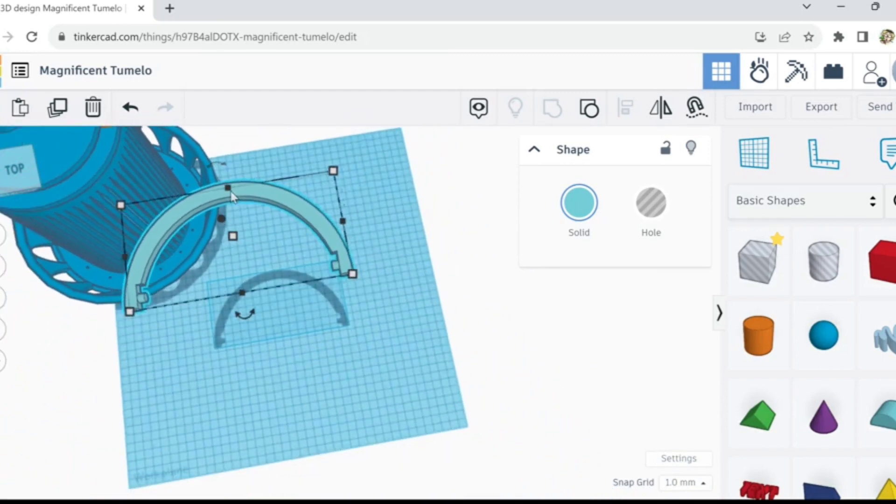
{"action": "left_click_drag", "start_coordinate": [223, 140], "coordinate": [1, 121]}
{"action": "left_click_drag", "start_coordinate": [78, 188], "coordinate": [270, 327]}
{"action": "right_click_drag", "start_coordinate": [450, 354], "coordinate": [372, 293]}
{"action": "scroll", "coordinate": [371, 294], "scroll_direction": "up", "scroll_amount": 3}
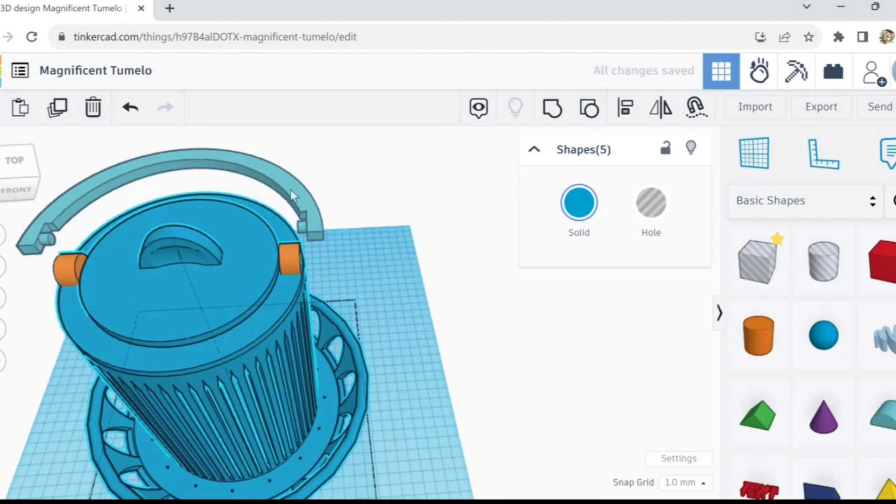
Step: Lower the handle in 1 mm increments until its ends are level with the orange cylinders on the lid
{"action": "left_click", "coordinate": [291, 195]}
{"action": "key", "text": "ctrl+Down"}
{"action": "key", "text": "ctrl+Down"}
{"action": "key", "text": "ctrl+Down"}
{"action": "key", "text": "ctrl+Down"}
{"action": "key", "text": "ctrl+Down"}
{"action": "key", "text": "ctrl+Down"}
{"action": "key", "text": "ctrl+Down"}
{"action": "key", "text": "ctrl+Down"}
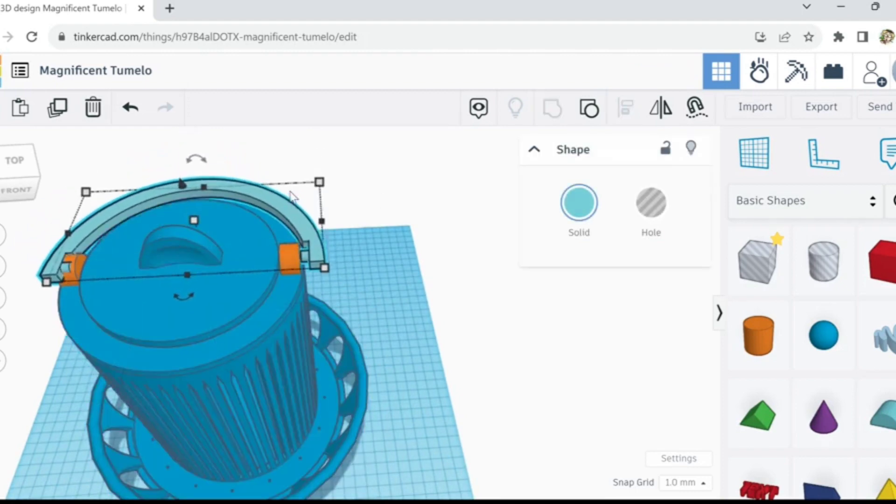
{"action": "key", "text": "ctrl+Down"}
{"action": "key", "text": "ctrl+Down"}
{"action": "key", "text": "ctrl+Down"}
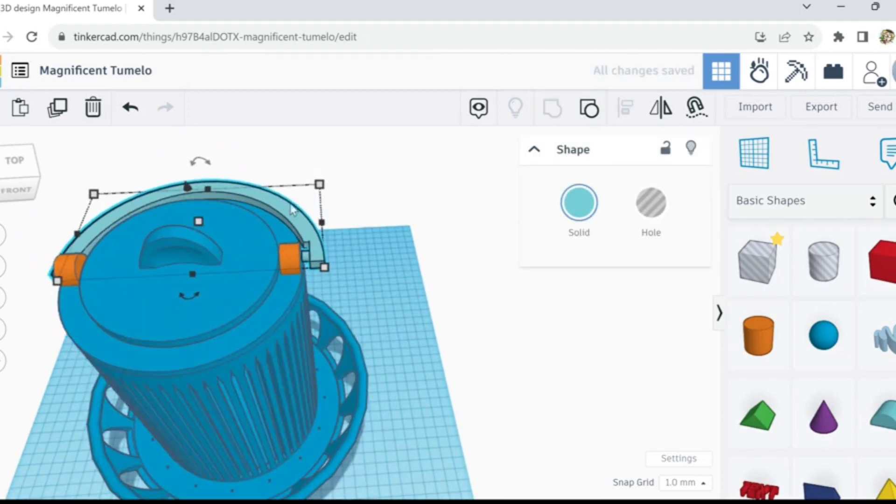
Step: Nudge the handle left and front-to-back in 1 mm increments to line its pins up with the orange side cylinders
{"action": "key", "text": "Left"}
{"action": "key", "text": "Left"}
{"action": "key", "text": "Left"}
{"action": "key", "text": "Left"}
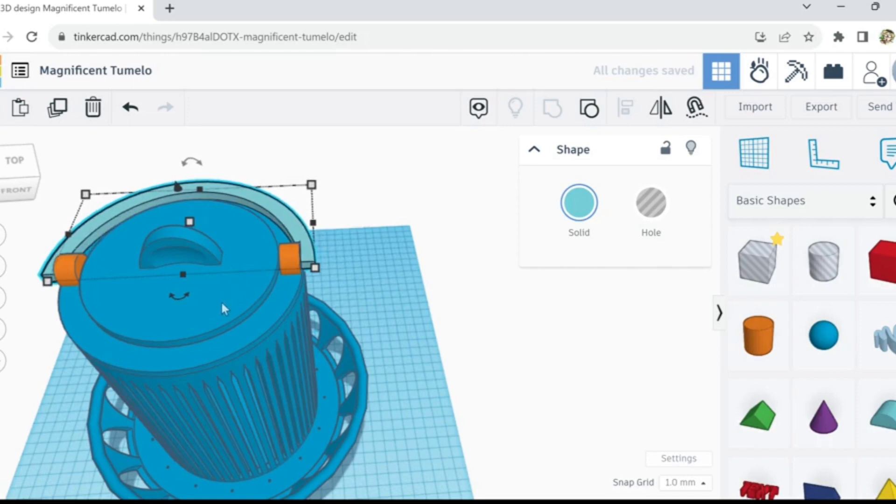
{"action": "right_click_drag", "start_coordinate": [322, 279], "coordinate": [193, 296]}
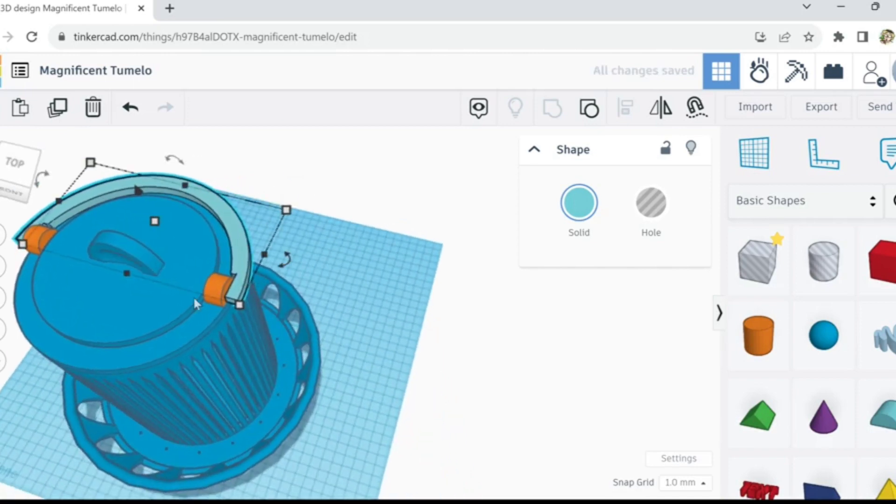
{"action": "scroll", "coordinate": [194, 295], "scroll_direction": "up", "scroll_amount": 3}
{"action": "scroll", "coordinate": [254, 307], "scroll_direction": "up", "scroll_amount": 3}
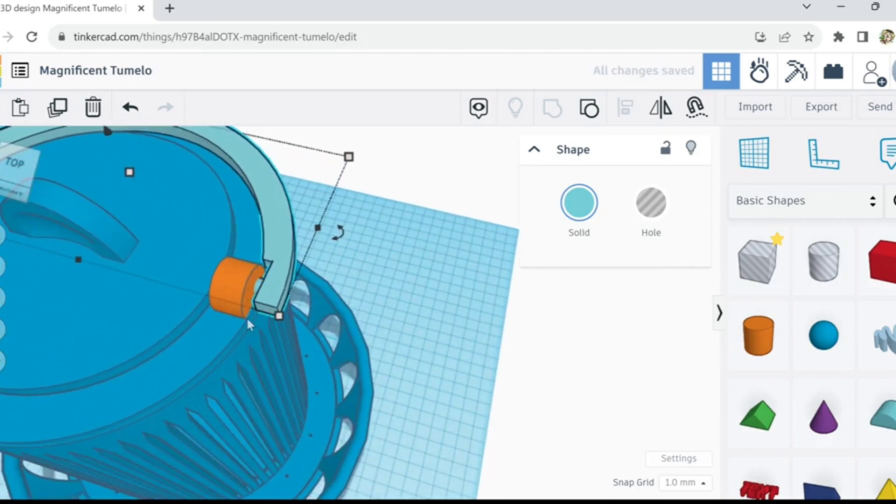
{"action": "key", "text": "Down"}
{"action": "key", "text": "Down"}
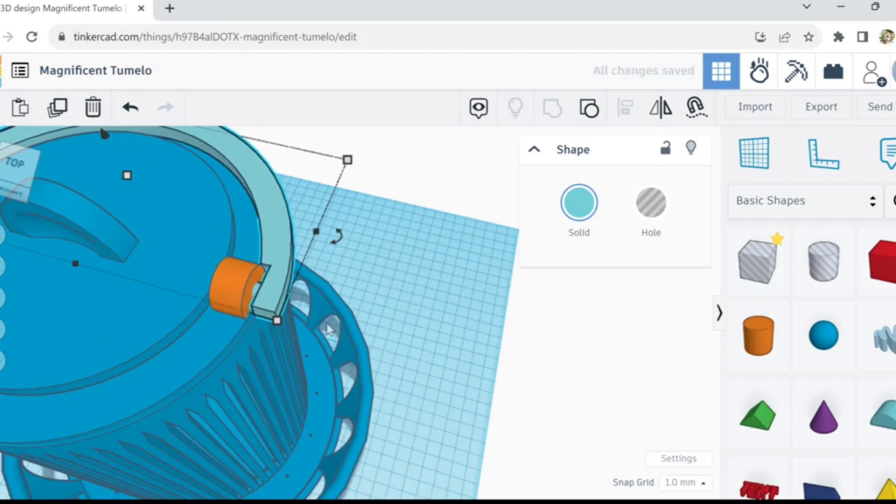
{"action": "key", "text": "Left"}
{"action": "key", "text": "Left"}
{"action": "key", "text": "Left"}
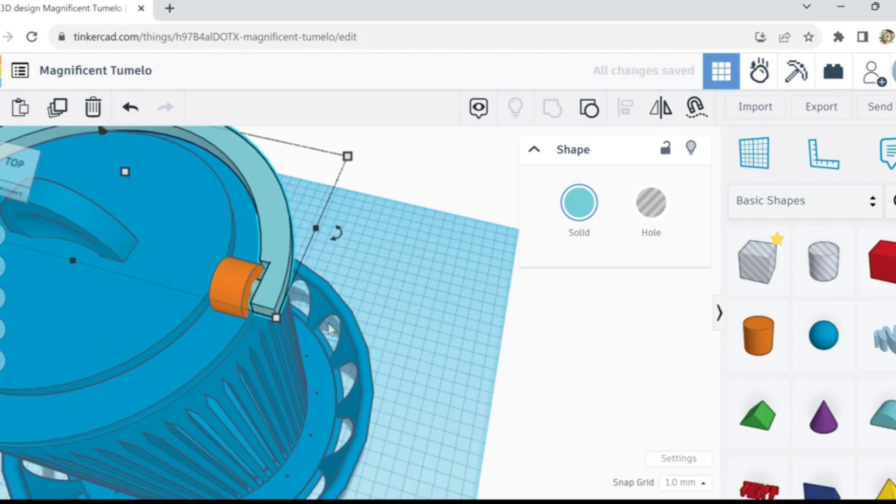
Step: Set the snap grid to 0.1 mm for fine positioning of the handle
{"action": "right_click_drag", "start_coordinate": [329, 329], "coordinate": [361, 320]}
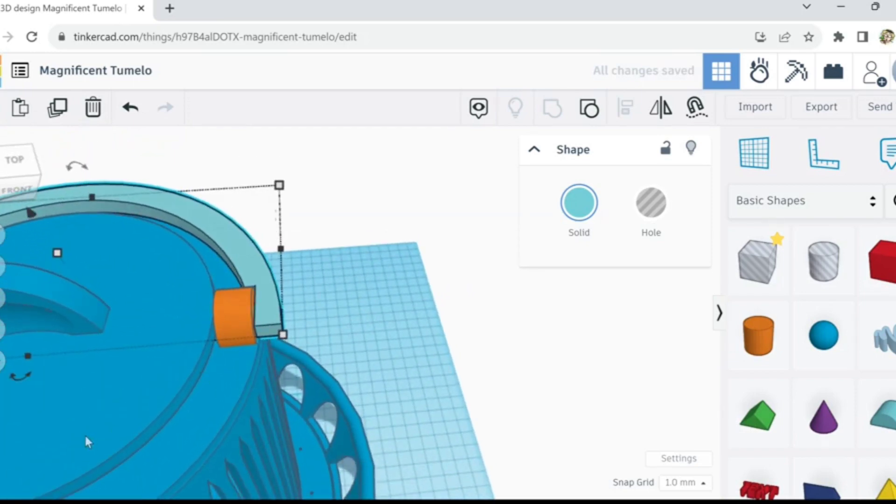
{"action": "scroll", "coordinate": [98, 431], "scroll_direction": "down", "scroll_amount": 2}
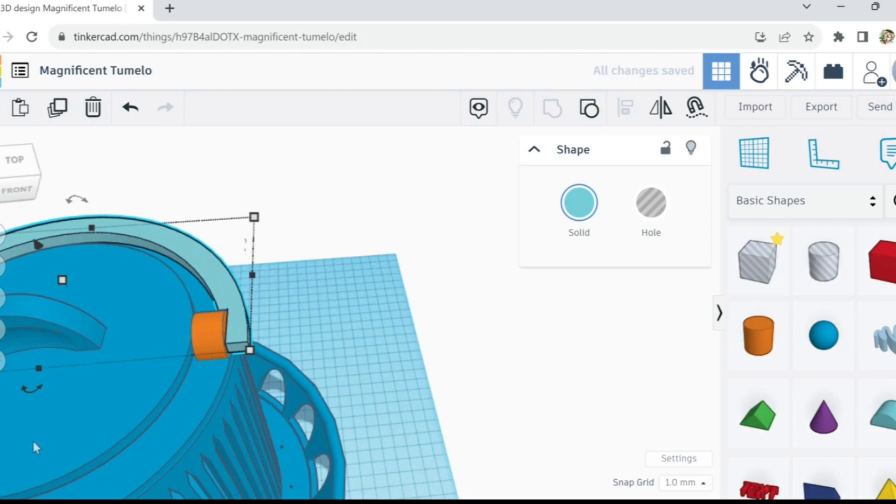
{"action": "middle_click_drag", "start_coordinate": [201, 402], "coordinate": [138, 438]}
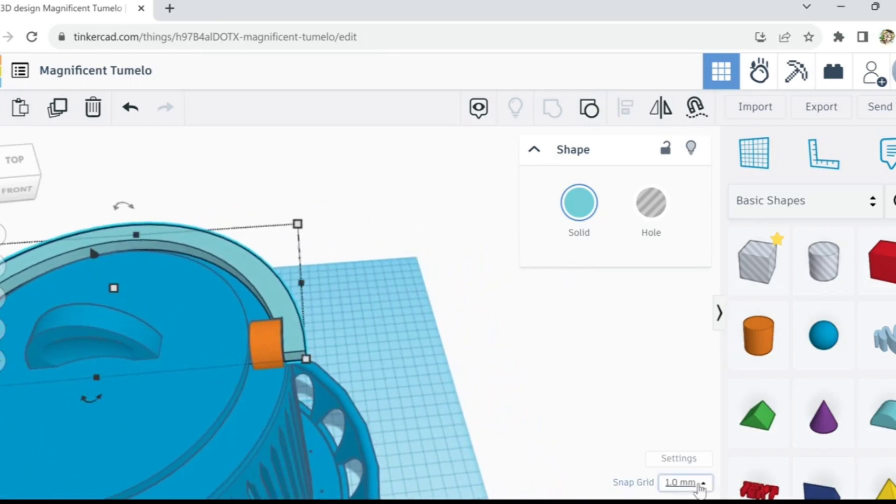
{"action": "left_click", "coordinate": [699, 483]}
{"action": "left_click", "coordinate": [689, 332]}
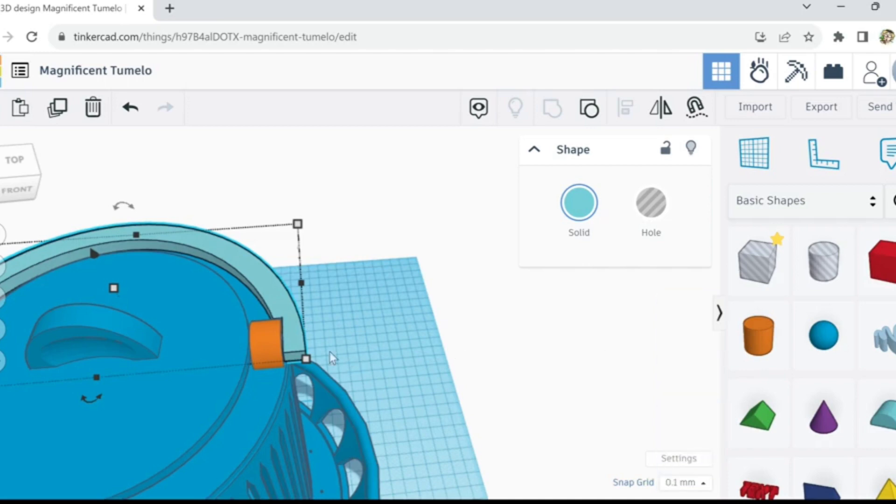
Step: Examine from several angles how the handle's right end and pin fit against the orange cylinder
{"action": "scroll", "coordinate": [293, 356], "scroll_direction": "up", "scroll_amount": 4}
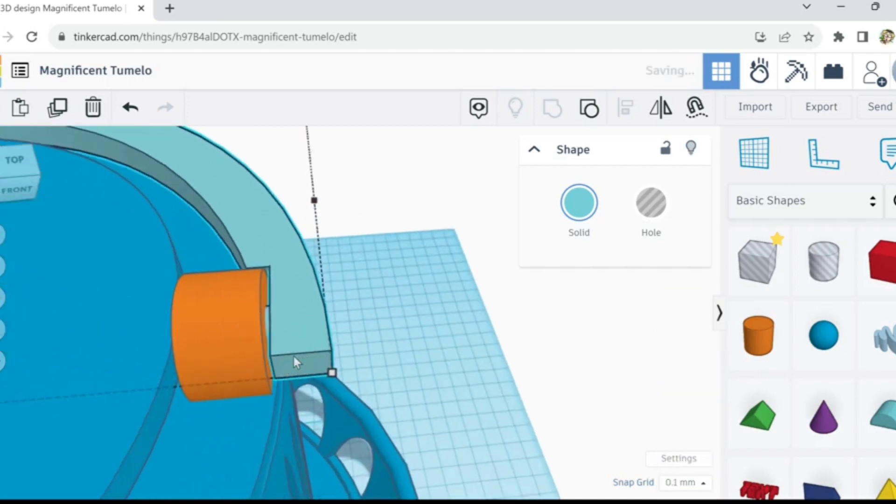
{"action": "scroll", "coordinate": [296, 354], "scroll_direction": "up", "scroll_amount": 3}
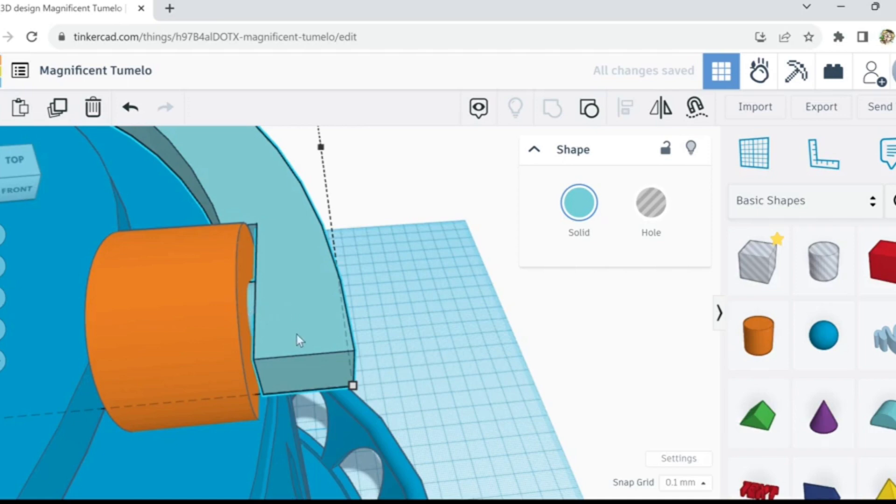
{"action": "right_click_drag", "start_coordinate": [296, 334], "coordinate": [267, 357]}
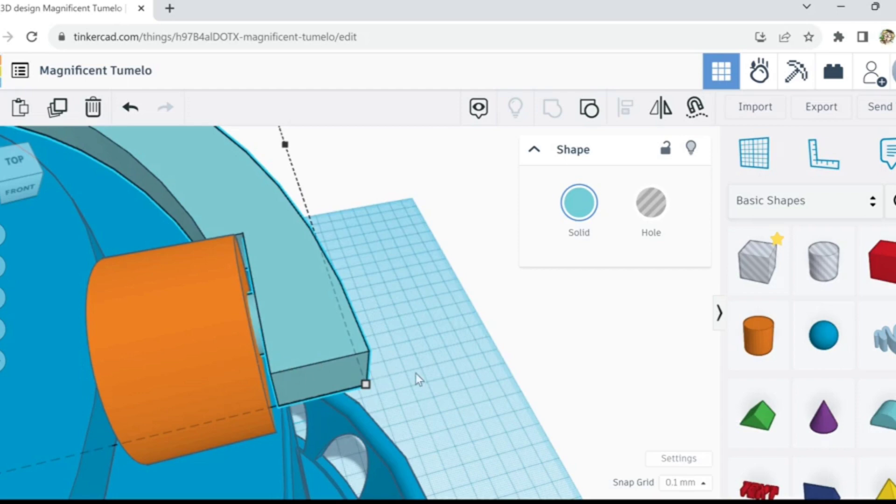
{"action": "right_click_drag", "start_coordinate": [416, 373], "coordinate": [240, 330]}
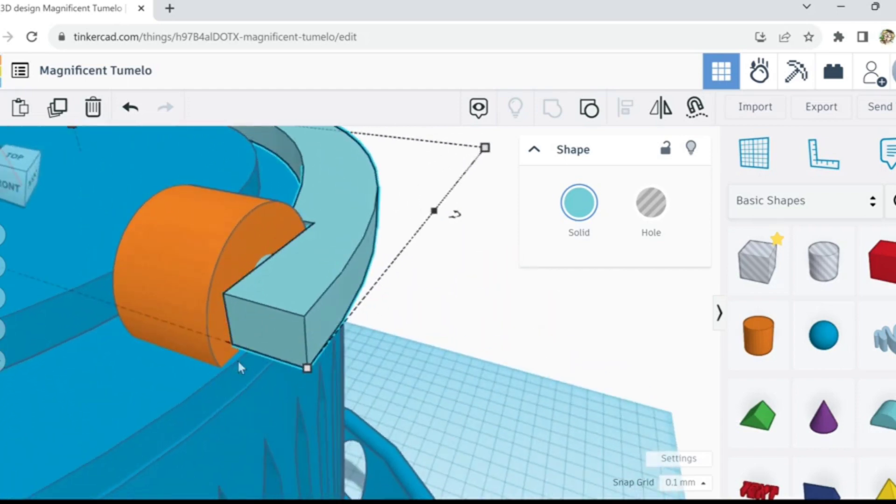
{"action": "right_click_drag", "start_coordinate": [282, 366], "coordinate": [364, 413]}
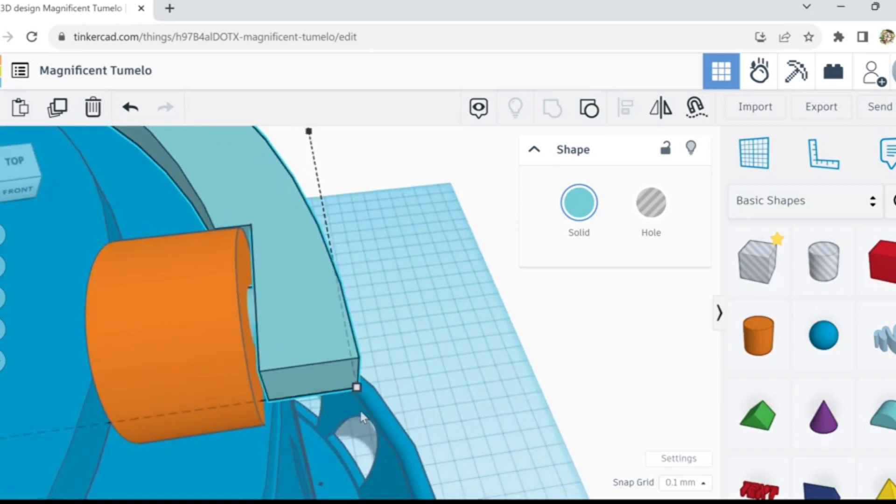
{"action": "left_click", "coordinate": [427, 407]}
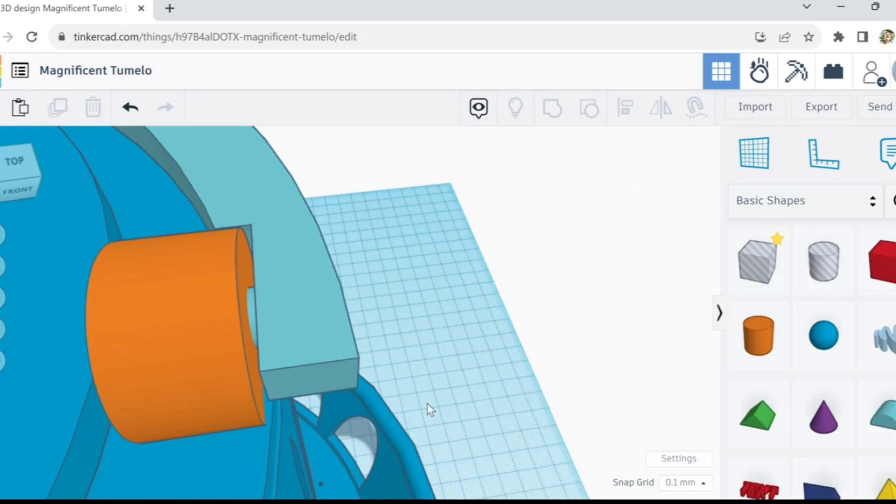
{"action": "scroll", "coordinate": [429, 408], "scroll_direction": "down", "scroll_amount": 4}
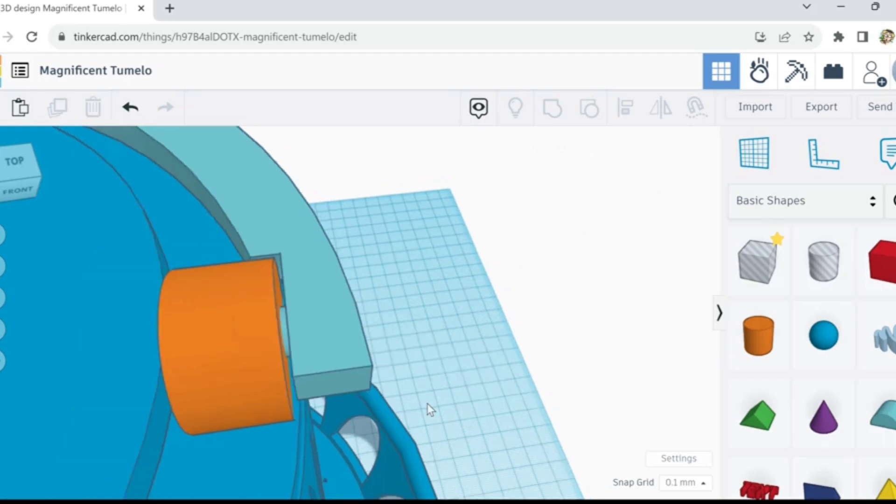
{"action": "scroll", "coordinate": [382, 376], "scroll_direction": "up", "scroll_amount": 5}
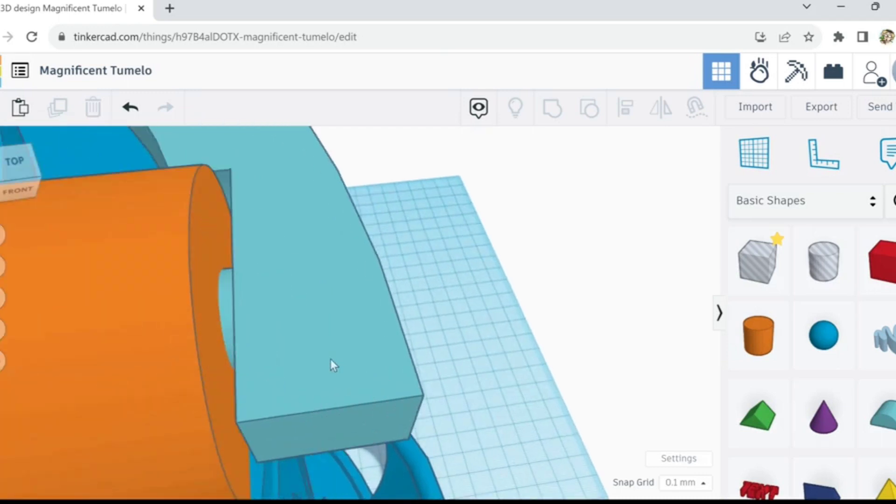
{"action": "scroll", "coordinate": [331, 361], "scroll_direction": "down", "scroll_amount": 3}
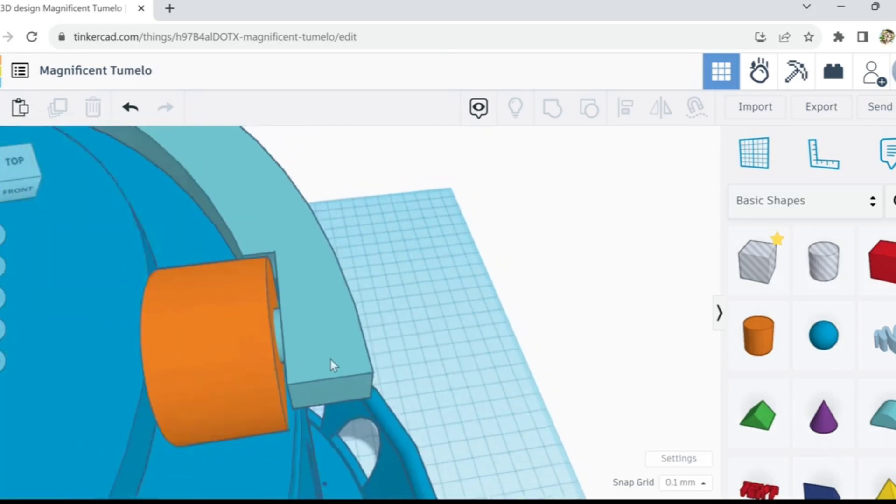
{"action": "scroll", "coordinate": [330, 360], "scroll_direction": "down", "scroll_amount": 3}
{"action": "right_click_drag", "start_coordinate": [392, 413], "coordinate": [345, 405]}
{"action": "right_click_drag", "start_coordinate": [130, 436], "coordinate": [594, 444]}
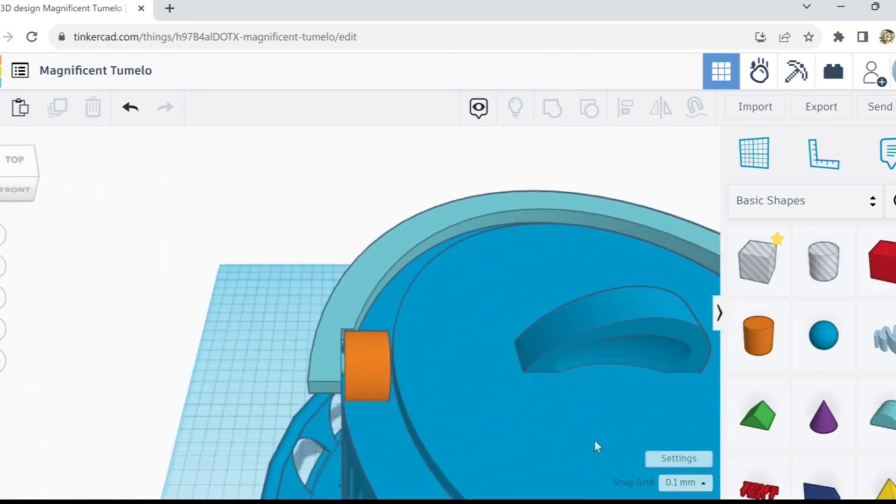
{"action": "left_click", "coordinate": [371, 281]}
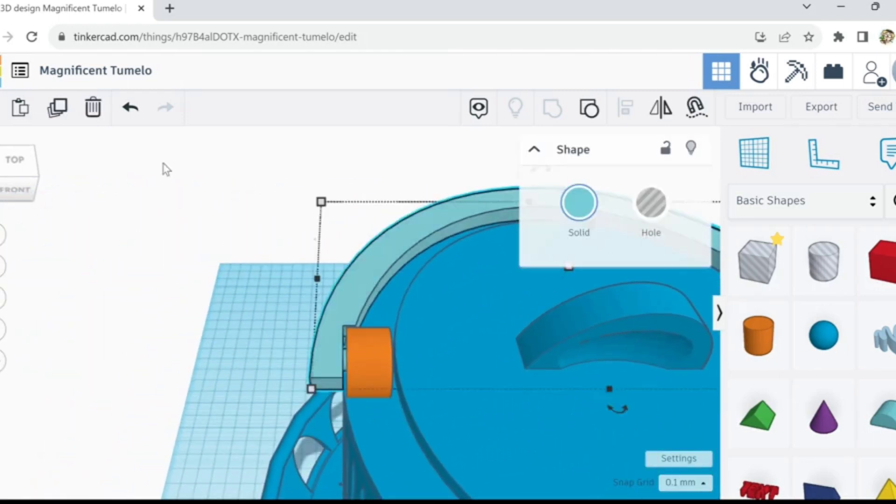
{"action": "left_click", "coordinate": [58, 110]}
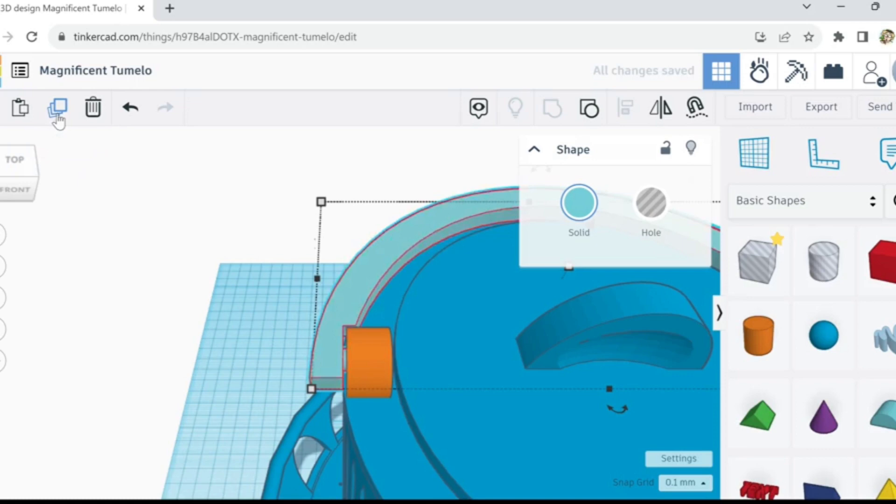
{"action": "left_click", "coordinate": [631, 218]}
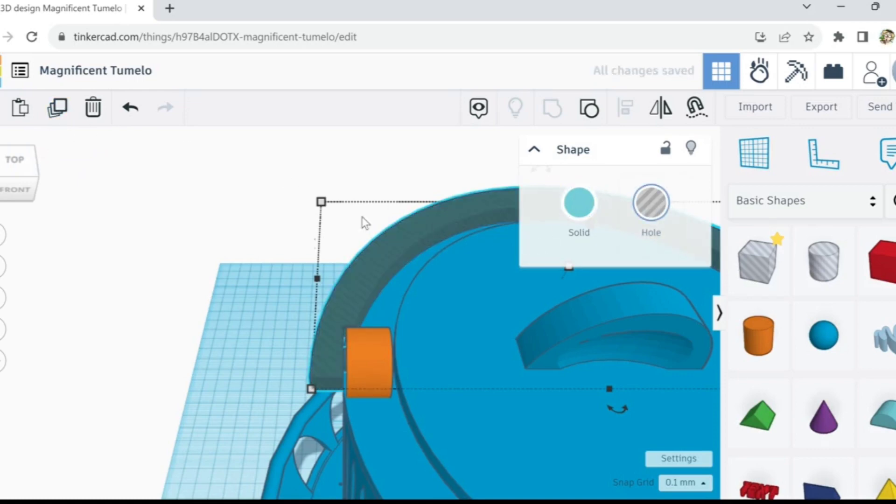
{"action": "mouse_move", "coordinate": [326, 210]}
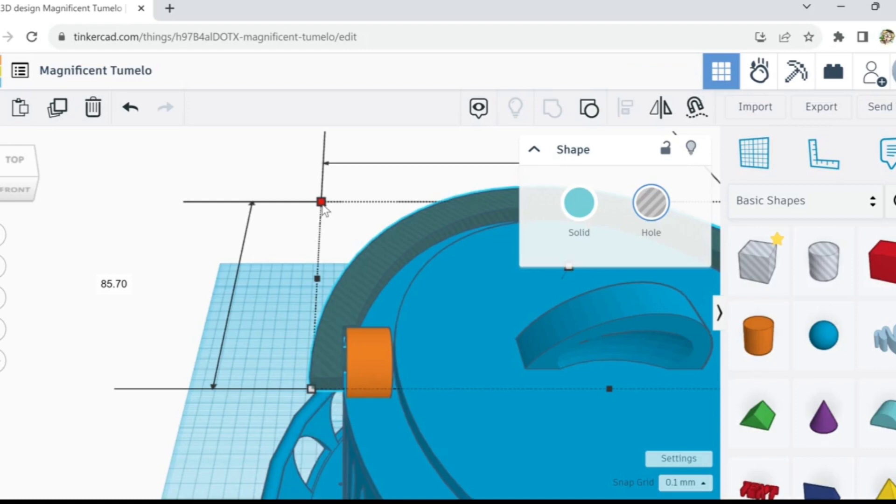
{"action": "left_click_drag", "start_coordinate": [324, 208], "coordinate": [323, 205]}
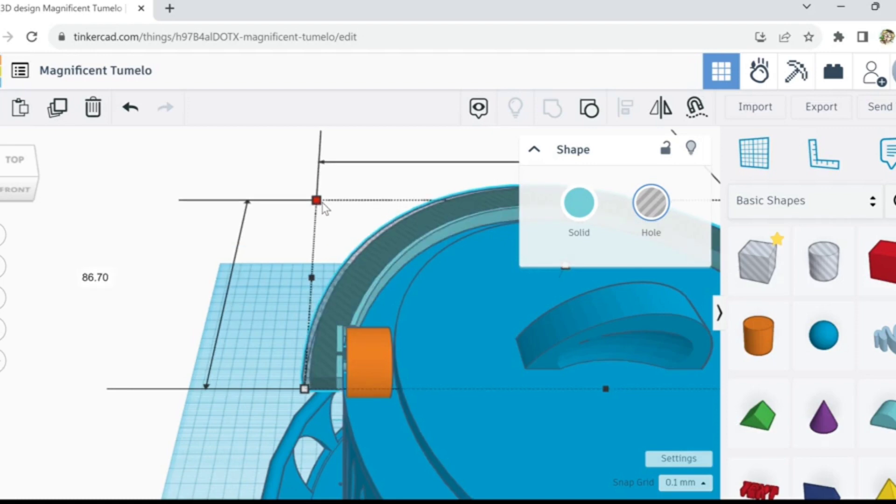
{"action": "scroll", "coordinate": [330, 435], "scroll_direction": "up", "scroll_amount": 3}
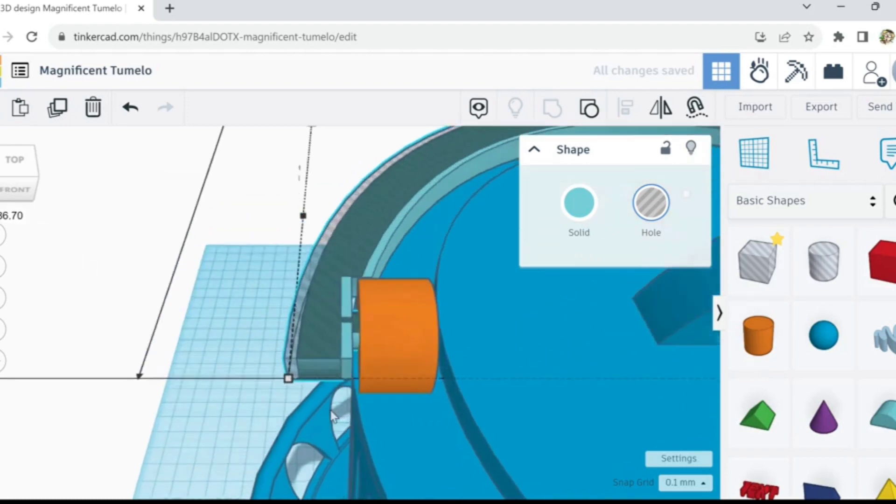
{"action": "mouse_move", "coordinate": [330, 435]}
{"action": "right_mouse_down"}
{"action": "mouse_move", "coordinate": [345, 411]}
{"action": "mouse_move", "coordinate": [343, 432]}
{"action": "mouse_move", "coordinate": [334, 434]}
{"action": "right_mouse_up"}
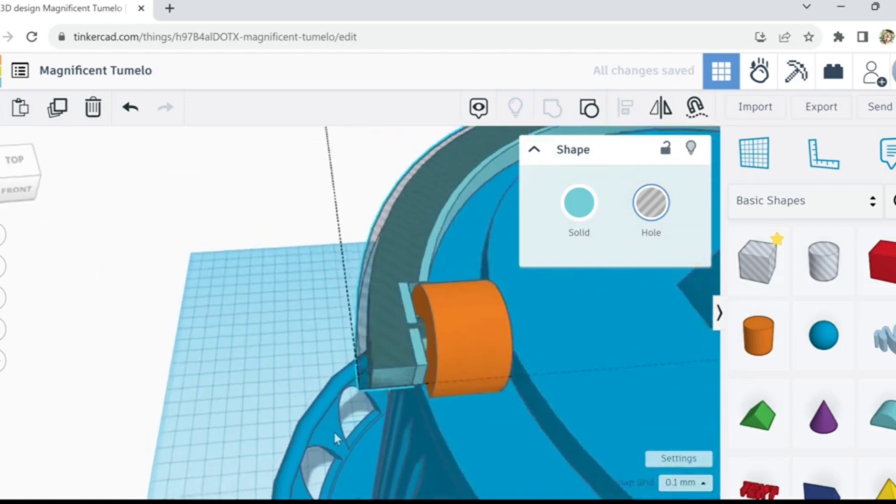
{"action": "mouse_move", "coordinate": [342, 427]}
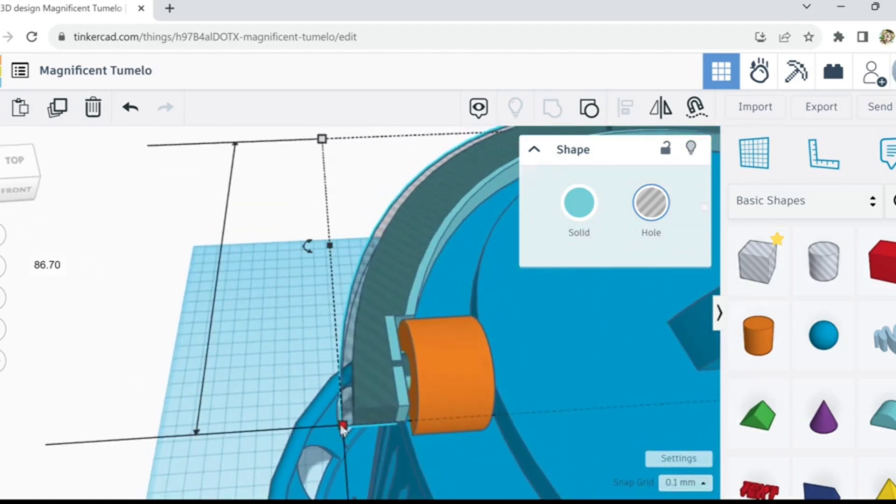
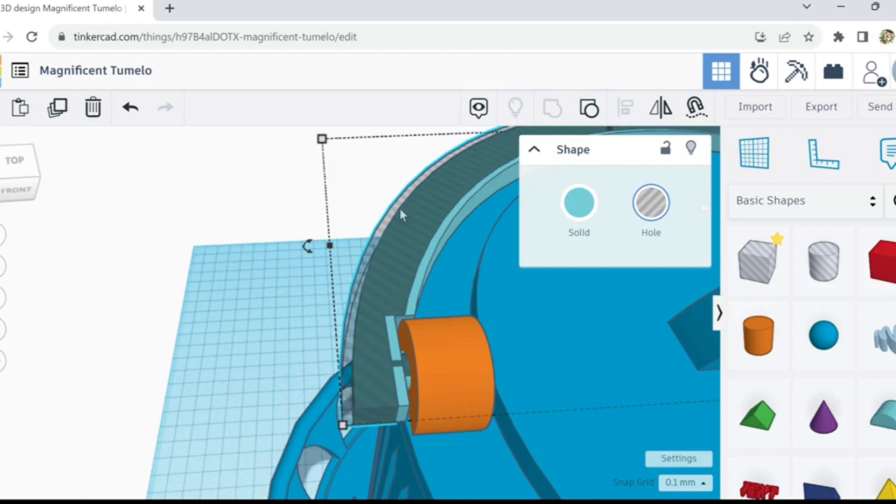
{"action": "left_click", "coordinate": [92, 114]}
Step: Ungroup the handle so that its half-ring body and two end pins are separate shapes
{"action": "left_click", "coordinate": [399, 376]}
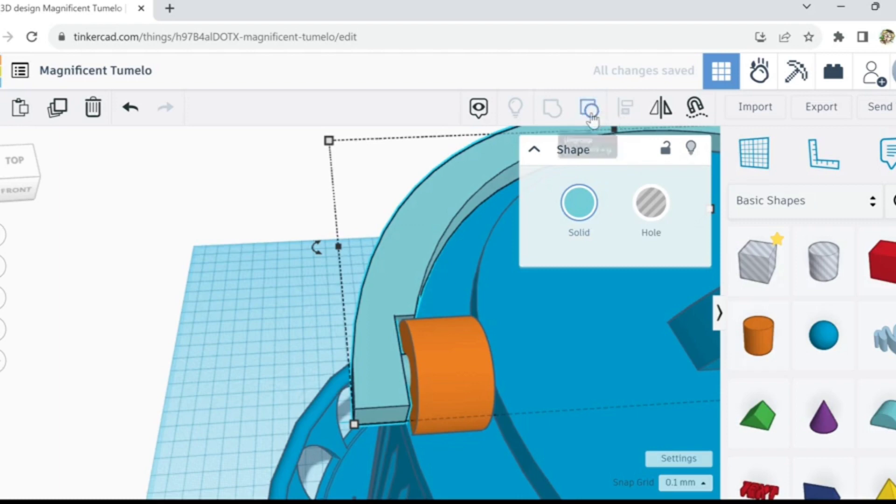
{"action": "left_click", "coordinate": [470, 291], "text": "shift"}
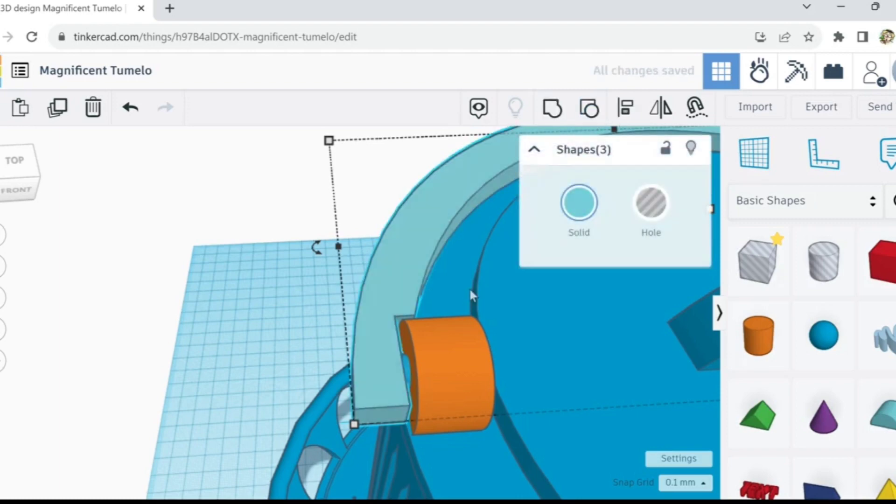
{"action": "left_click", "coordinate": [294, 365]}
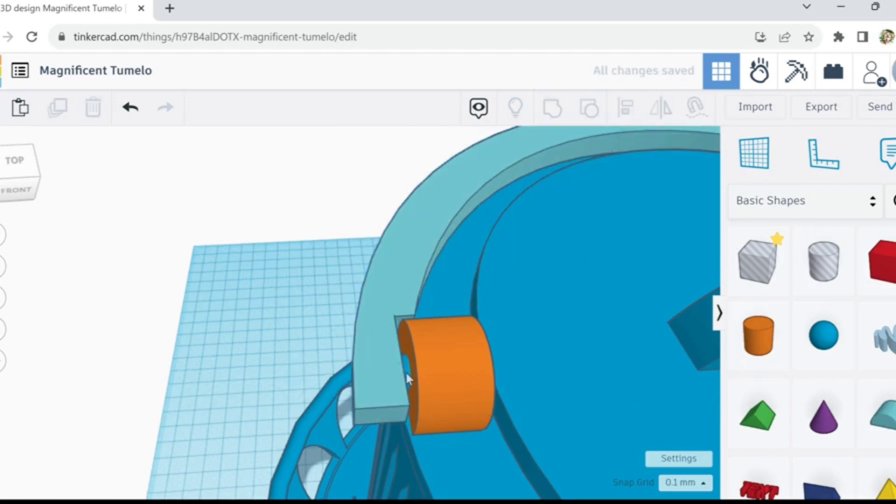
Step: Duplicate the handle's left pin cylinder in place, turn the copy into a hole and enlarge it slightly for clearance
{"action": "left_click", "coordinate": [405, 371]}
{"action": "scroll", "coordinate": [417, 391], "scroll_direction": "up", "scroll_amount": 3}
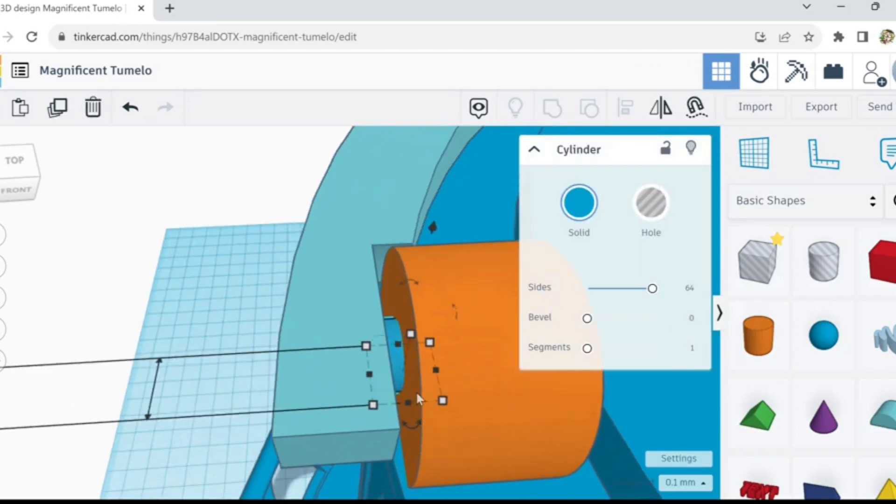
{"action": "scroll", "coordinate": [416, 392], "scroll_direction": "up", "scroll_amount": 1}
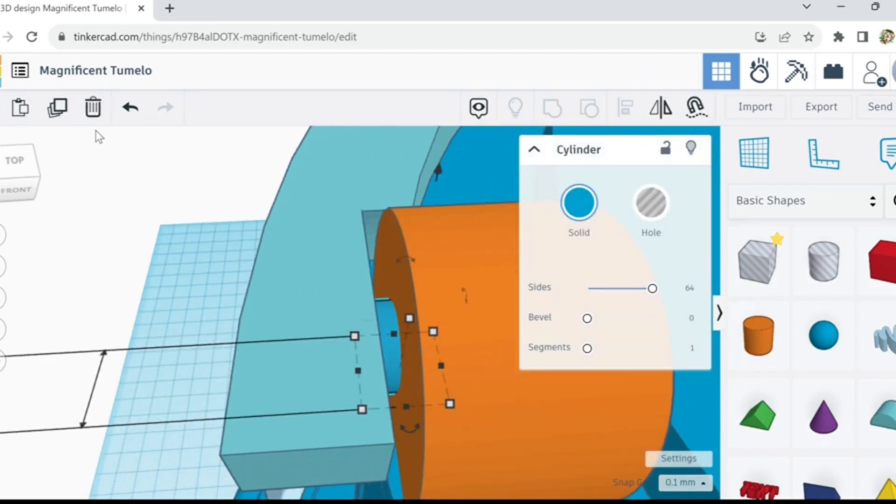
{"action": "left_click", "coordinate": [58, 115]}
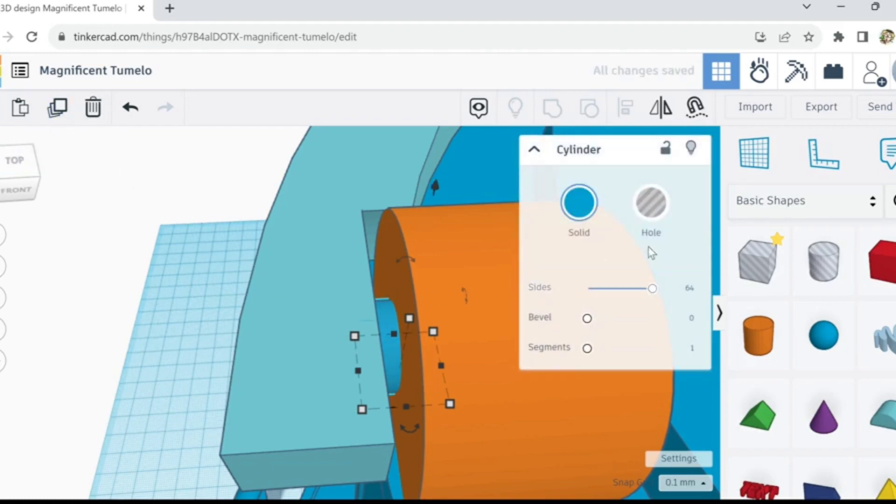
{"action": "left_click", "coordinate": [651, 203]}
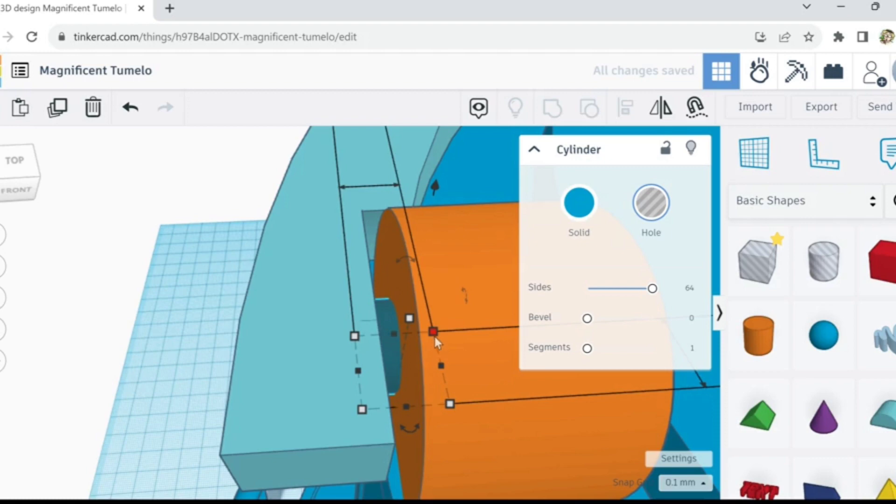
{"action": "left_click_drag", "start_coordinate": [435, 337], "coordinate": [436, 336]}
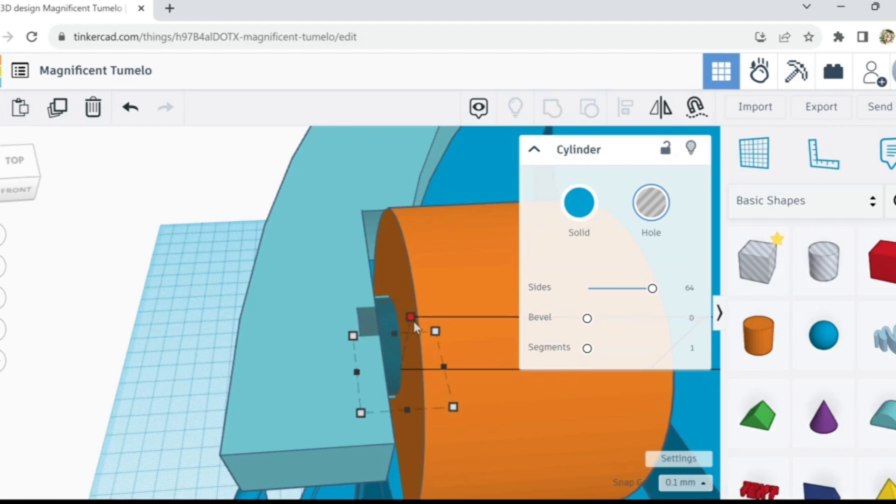
{"action": "left_click_drag", "start_coordinate": [414, 322], "coordinate": [416, 320]}
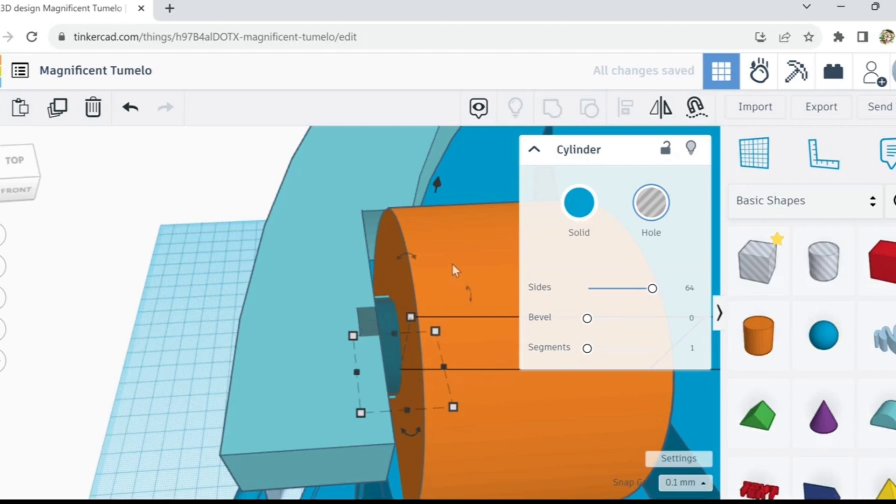
Step: Group the left clearance hole with the left orange cylinder to cut the pin socket, and inspect the gap around the pin
{"action": "left_click", "coordinate": [464, 245], "text": "shift"}
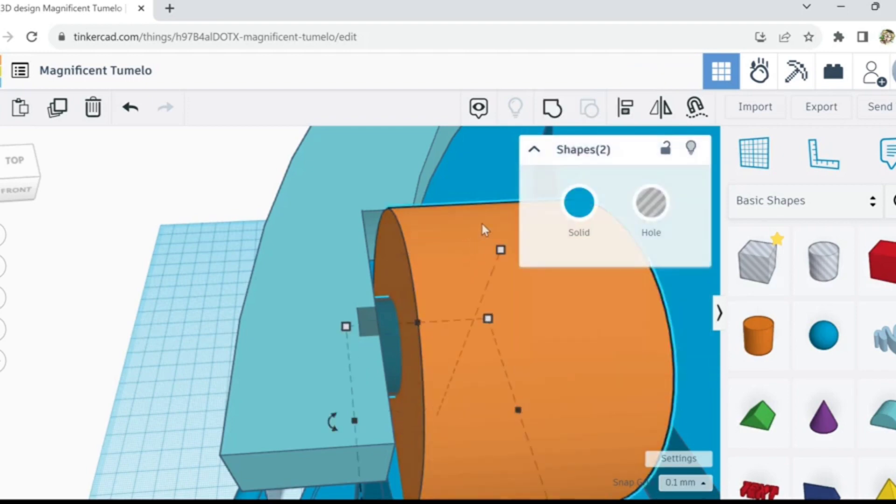
{"action": "left_click", "coordinate": [553, 110]}
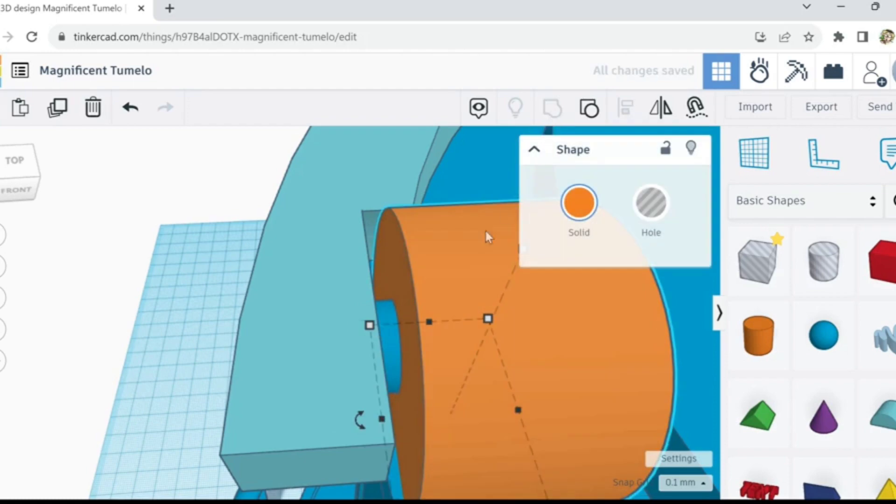
{"action": "right_click_drag", "start_coordinate": [447, 380], "coordinate": [541, 392]}
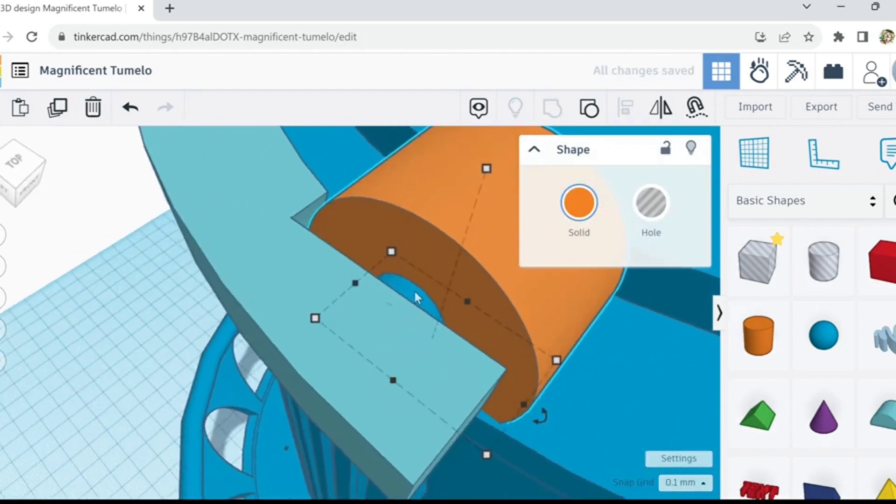
{"action": "scroll", "coordinate": [416, 298], "scroll_direction": "up", "scroll_amount": 5}
{"action": "scroll", "coordinate": [415, 293], "scroll_direction": "up", "scroll_amount": 1}
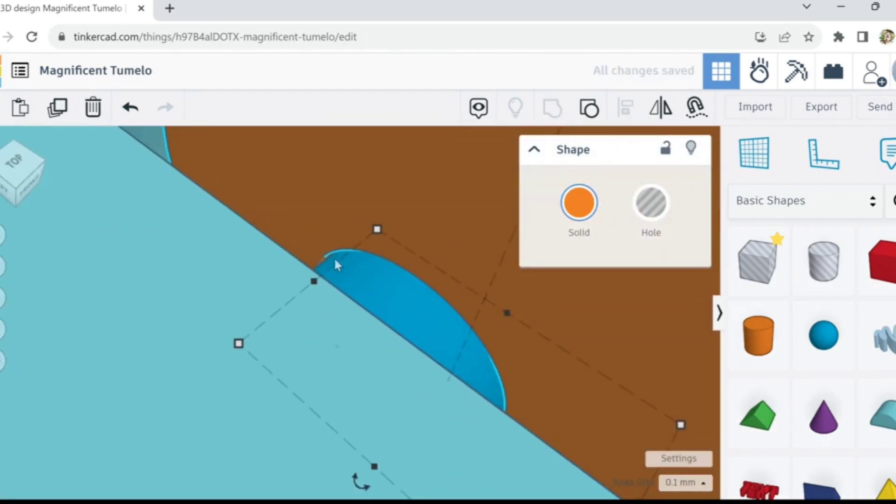
{"action": "scroll", "coordinate": [399, 284], "scroll_direction": "down", "scroll_amount": 5}
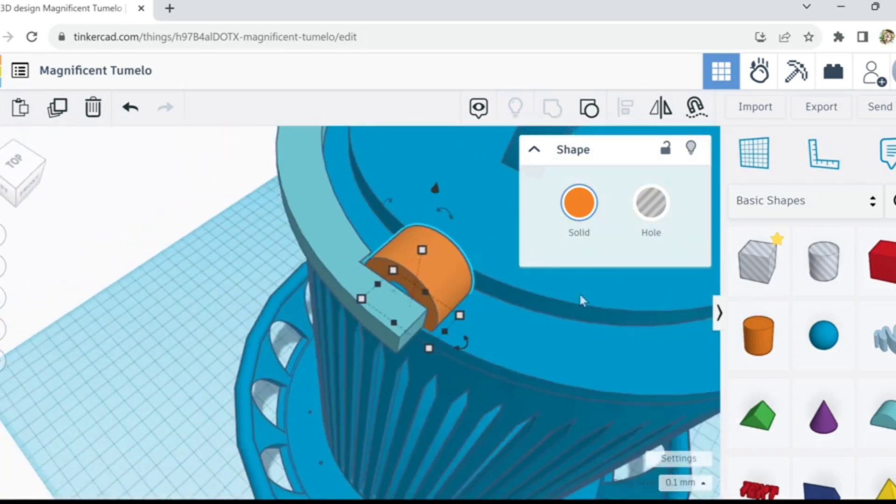
Step: Duplicate the handle's right pin cylinder as a hole, enlarge it slightly, and fine-tune its position in 0.1 mm nudges
{"action": "right_click_drag", "start_coordinate": [613, 336], "coordinate": [614, 420]}
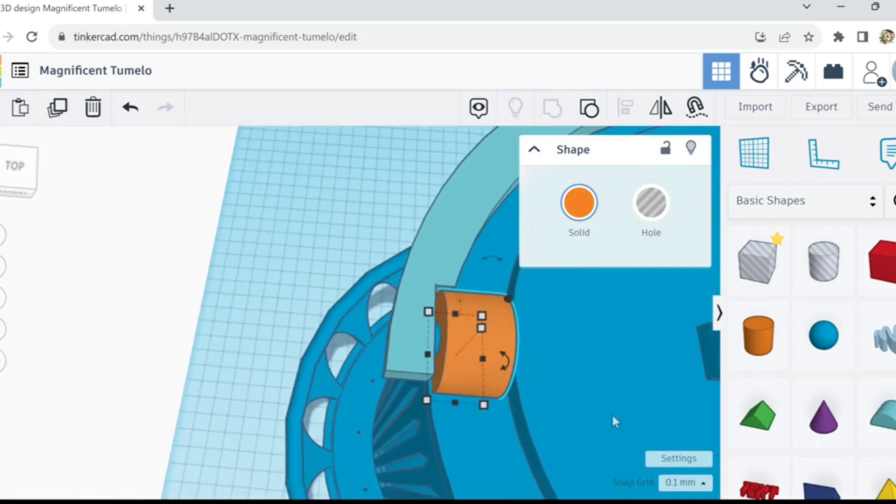
{"action": "scroll", "coordinate": [434, 373], "scroll_direction": "up", "scroll_amount": 2}
{"action": "right_click_drag", "start_coordinate": [434, 372], "coordinate": [248, 384]}
{"action": "scroll", "coordinate": [287, 303], "scroll_direction": "up", "scroll_amount": 5}
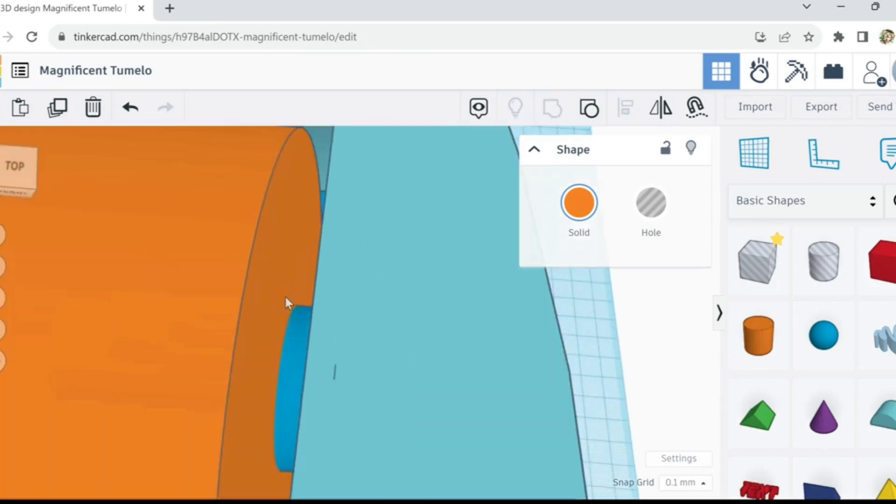
{"action": "left_click", "coordinate": [299, 352]}
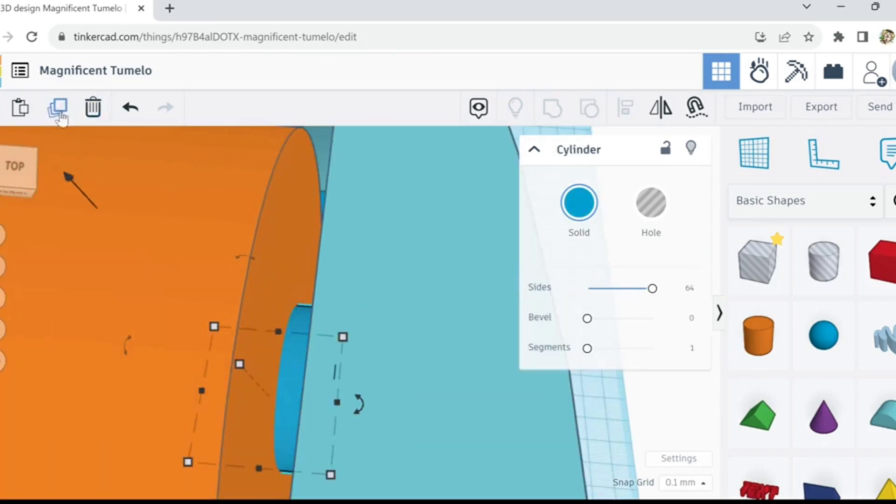
{"action": "left_click", "coordinate": [646, 217]}
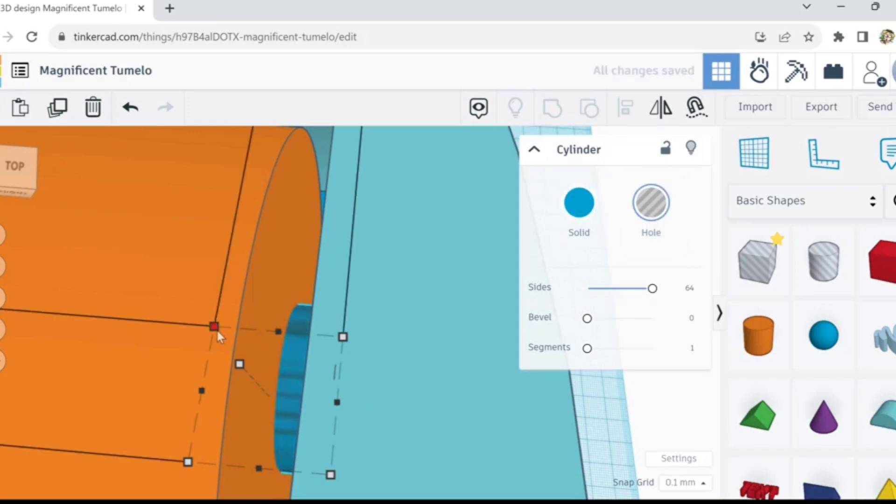
{"action": "left_click_drag", "start_coordinate": [217, 329], "coordinate": [214, 326]}
{"action": "key", "text": "Up"}
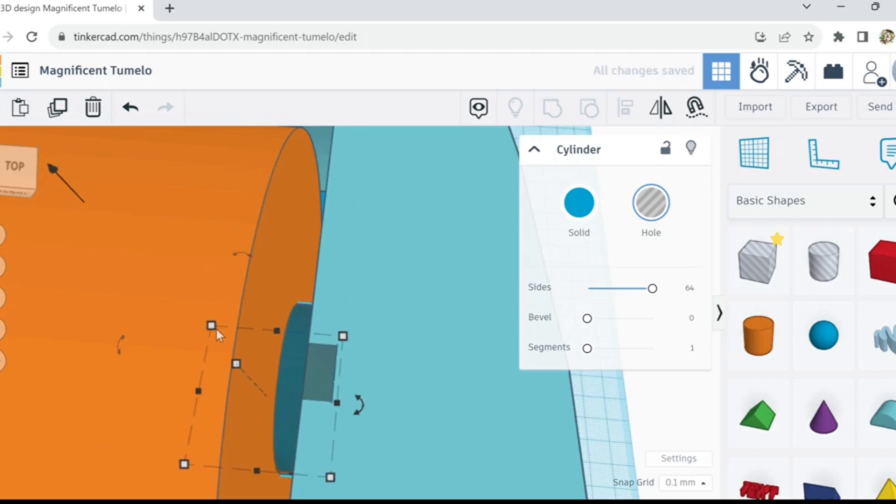
{"action": "key", "text": "ctrl+Down"}
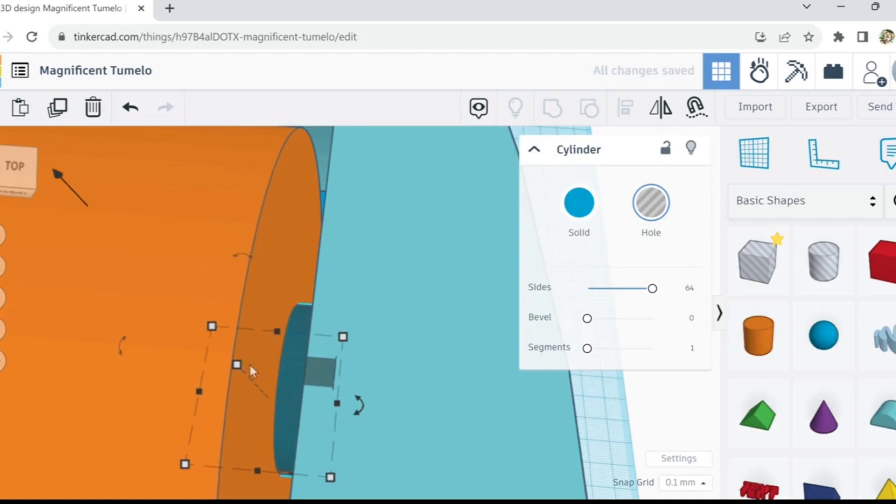
Step: Group the right clearance hole with the right orange cylinder to cut its pin socket, and inspect the fit
{"action": "right_click_drag", "start_coordinate": [378, 433], "coordinate": [352, 395]}
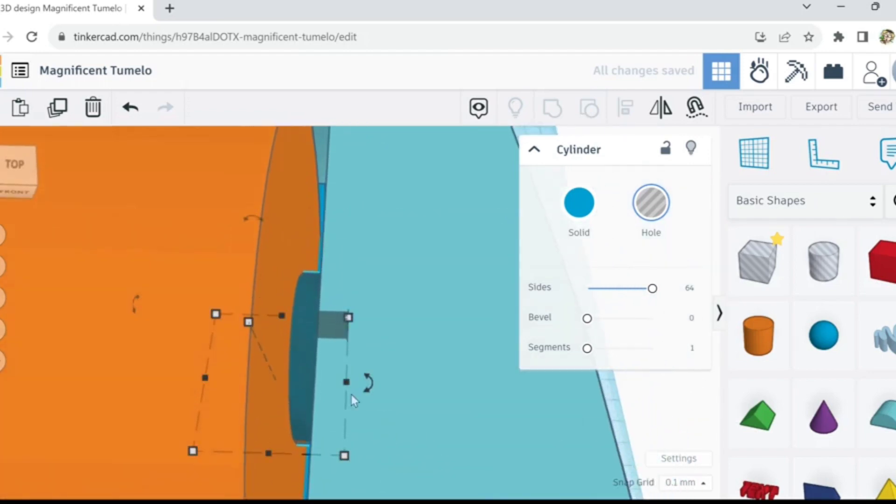
{"action": "left_click", "coordinate": [183, 223], "text": "shift"}
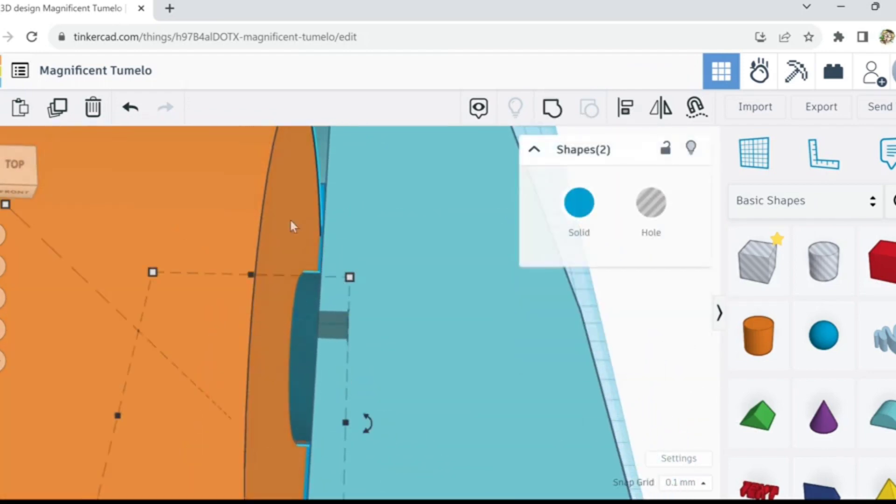
{"action": "left_click", "coordinate": [551, 112]}
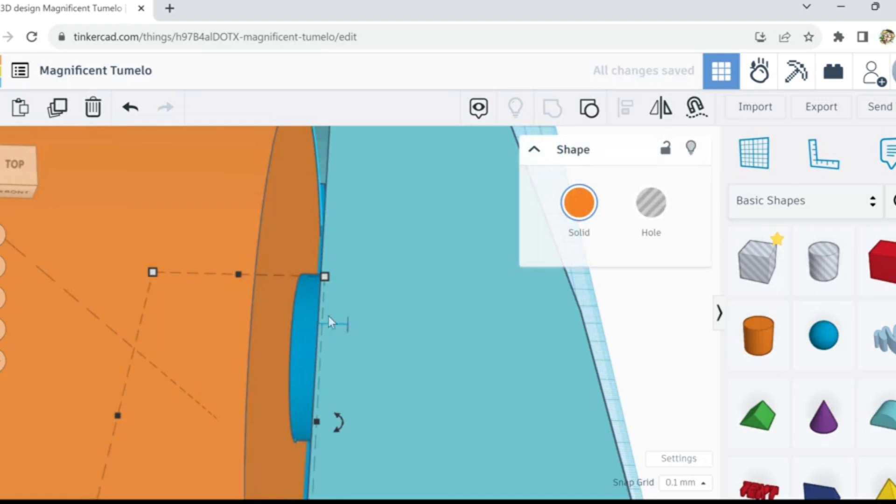
{"action": "right_click_drag", "start_coordinate": [318, 335], "coordinate": [276, 381]}
{"action": "scroll", "coordinate": [277, 378], "scroll_direction": "down", "scroll_amount": 8}
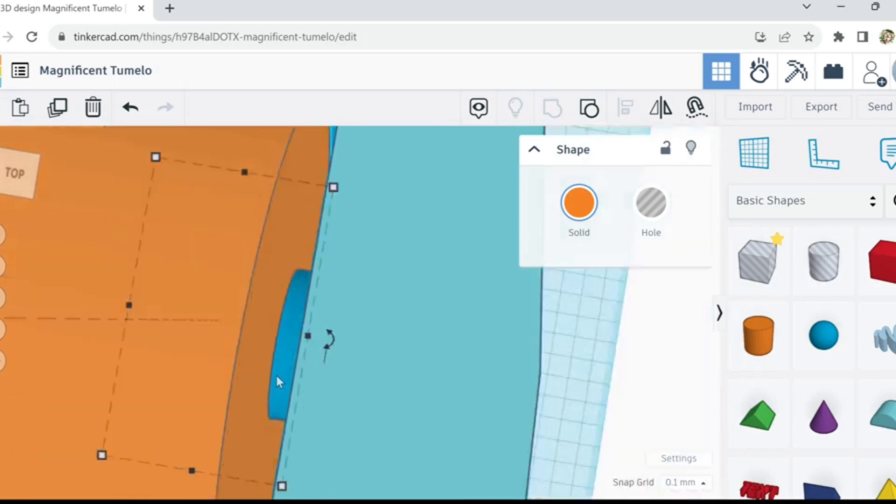
Step: Add a box hole to the workplane and move it just in front of the handle's right end
{"action": "scroll", "coordinate": [277, 376], "scroll_direction": "down", "scroll_amount": 6}
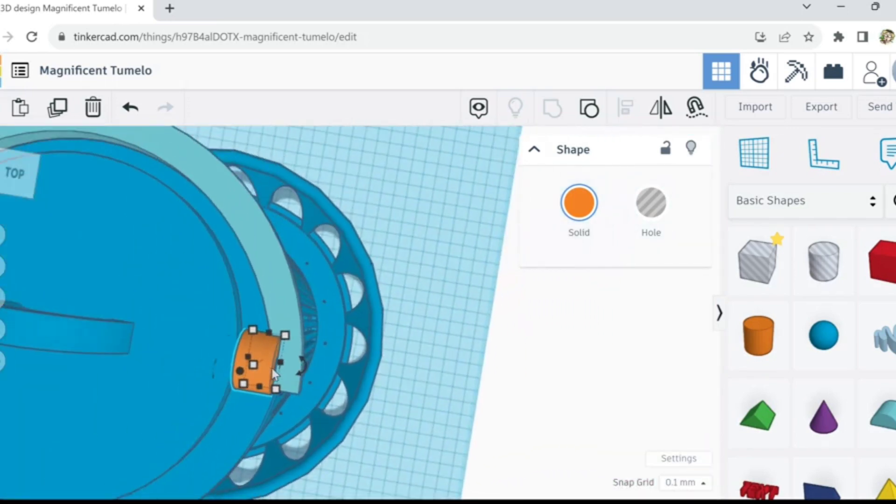
{"action": "scroll", "coordinate": [271, 369], "scroll_direction": "up", "scroll_amount": 6}
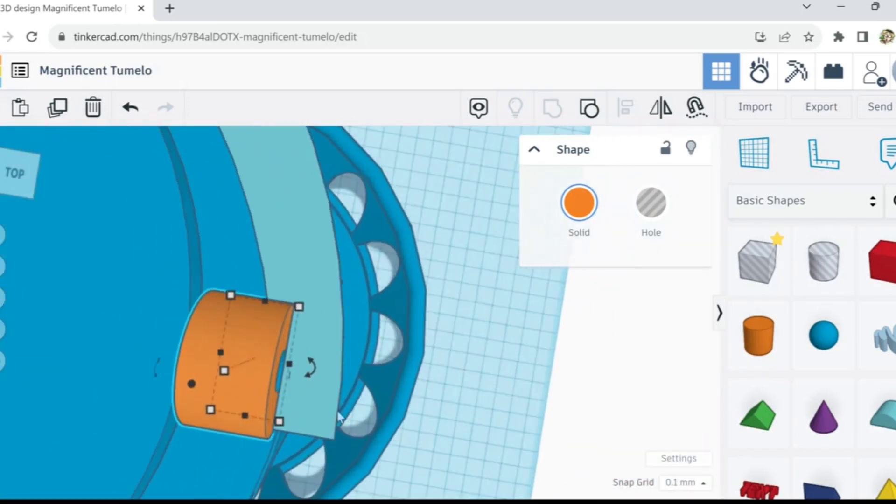
{"action": "left_click", "coordinate": [484, 427]}
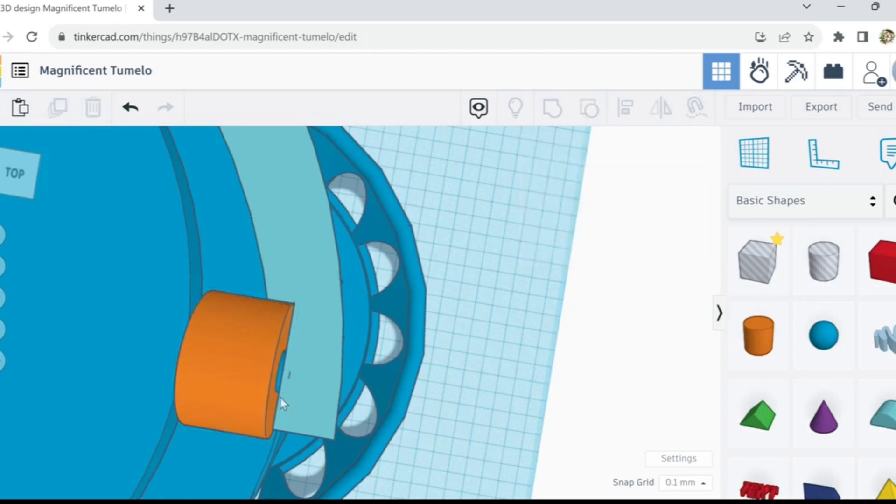
{"action": "right_click_drag", "start_coordinate": [472, 444], "coordinate": [514, 380]}
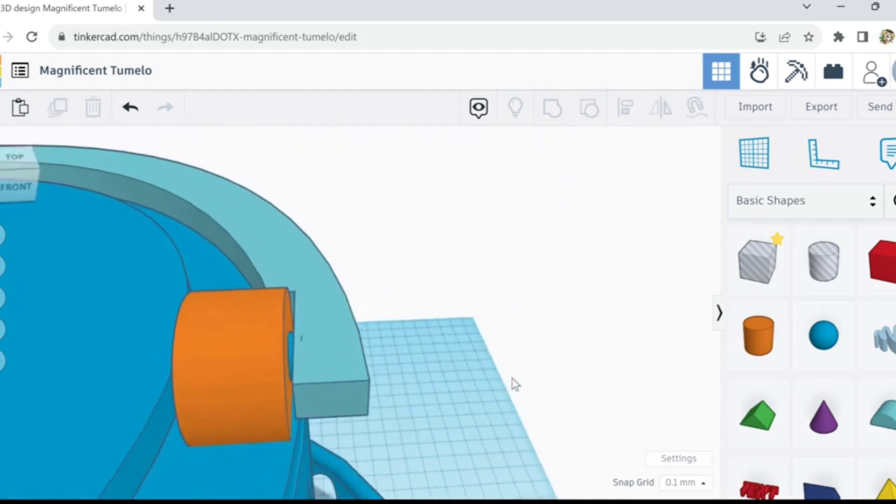
{"action": "left_click", "coordinate": [747, 280]}
{"action": "left_click", "coordinate": [464, 495]}
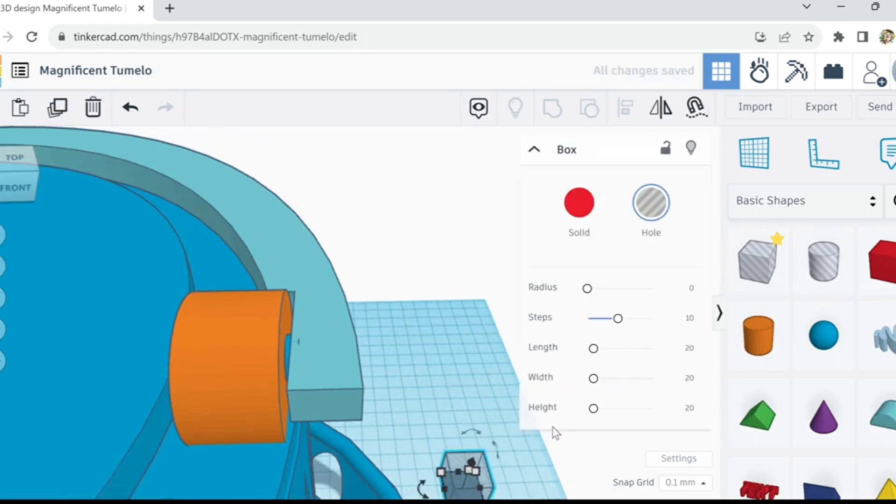
{"action": "right_click_drag", "start_coordinate": [504, 427], "coordinate": [498, 467]}
{"action": "left_click_drag", "start_coordinate": [468, 315], "coordinate": [323, 488]}
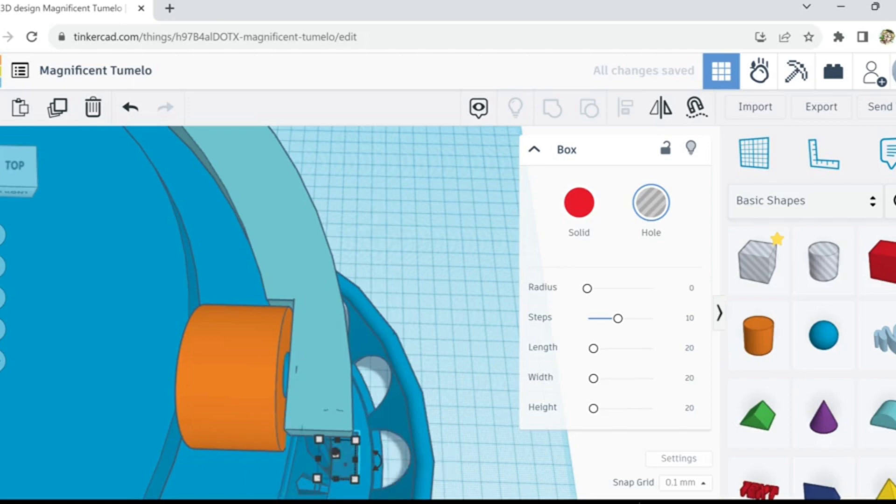
Step: Set the snap grid to 1.0 mm and nudge the box hole backward beneath the handle's right end
{"action": "left_click", "coordinate": [702, 490]}
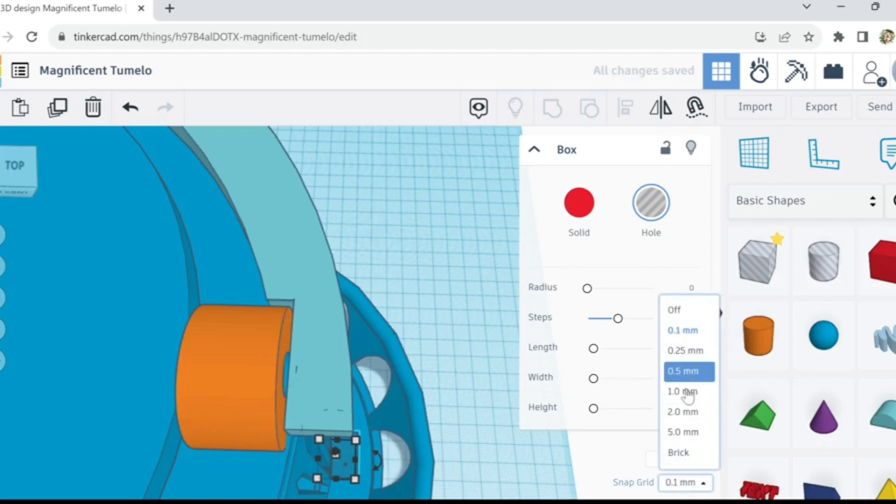
{"action": "left_click", "coordinate": [683, 392]}
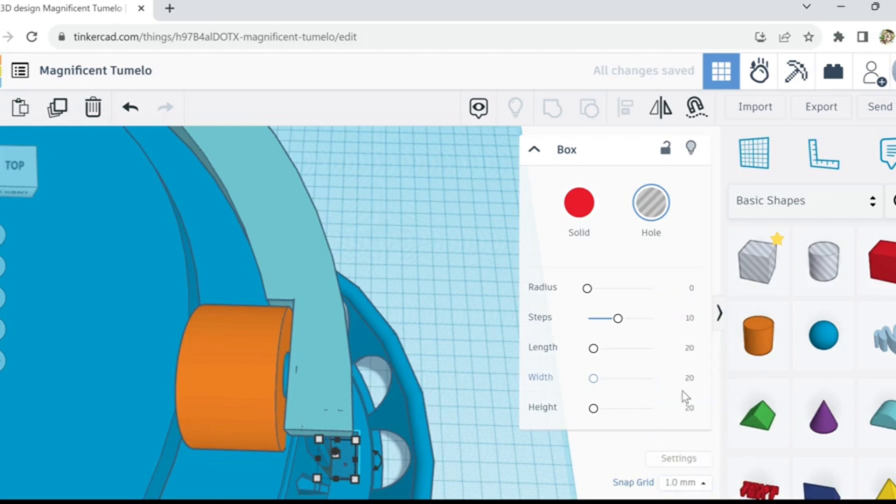
{"action": "key", "text": "Up"}
{"action": "key", "text": "Up"}
{"action": "key", "text": "Up"}
{"action": "key", "text": "Up"}
{"action": "key", "text": "Up"}
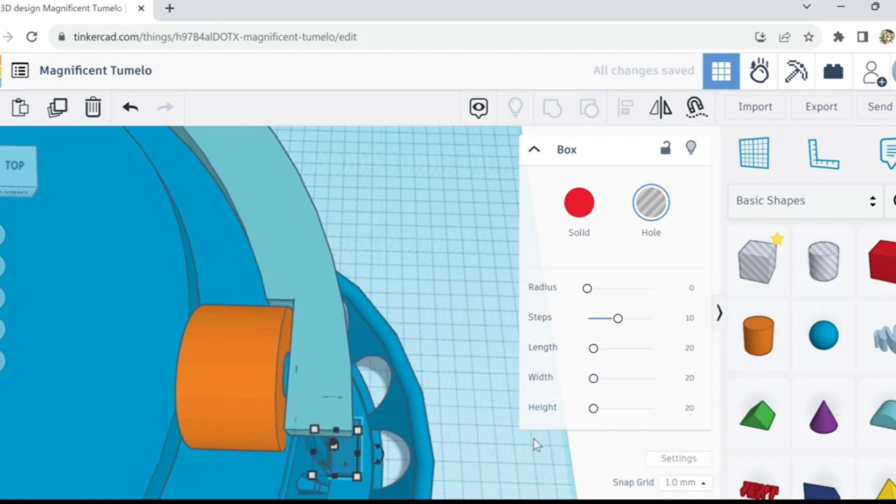
{"action": "key", "text": "Up"}
{"action": "key", "text": "Up"}
{"action": "key", "text": "Up"}
{"action": "key", "text": "Up"}
{"action": "key", "text": "Up"}
{"action": "key", "text": "Up"}
{"action": "key", "text": "Up"}
{"action": "key", "text": "Up"}
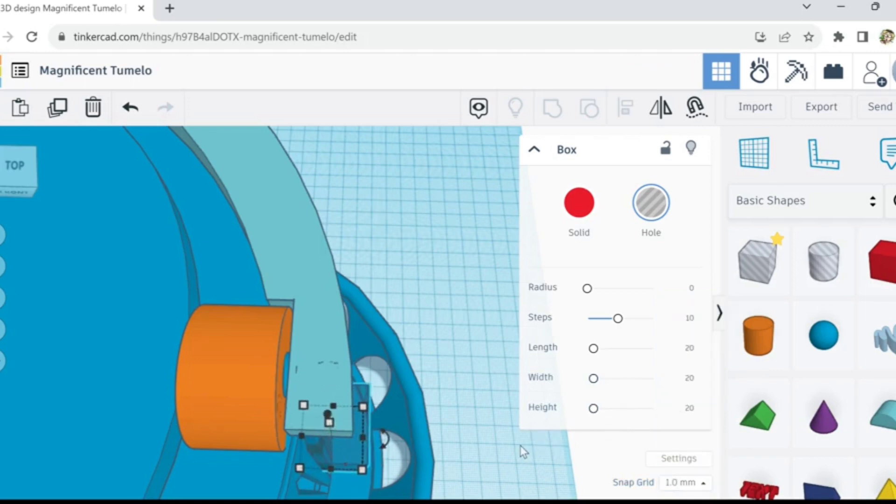
Step: Raise the box hole to the handle's height and nudge it forward so it overlaps only the tip of the right end
{"action": "key", "text": "ctrl+Up"}
{"action": "key", "text": "ctrl+Up"}
{"action": "key", "text": "ctrl+Up"}
{"action": "key", "text": "ctrl+Up"}
{"action": "key", "text": "ctrl+Up"}
{"action": "key", "text": "ctrl+Up"}
{"action": "key", "text": "ctrl+Up"}
{"action": "key", "text": "ctrl+Up"}
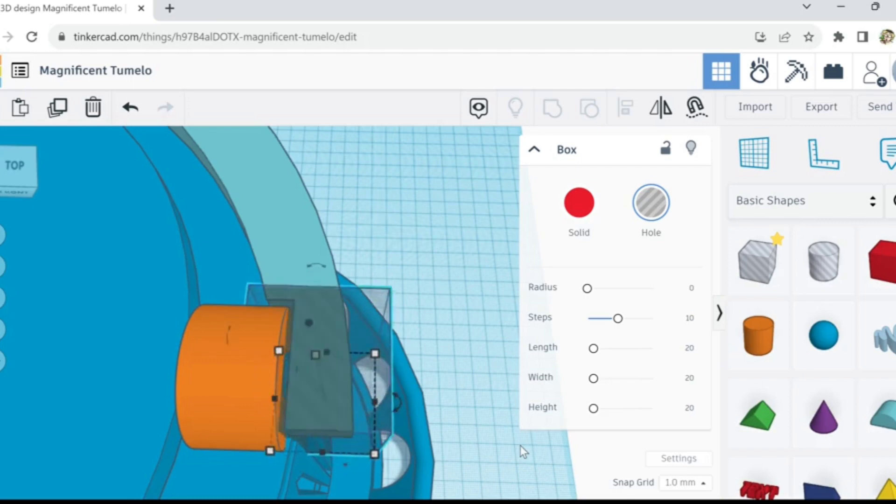
{"action": "key", "text": "Down"}
{"action": "key", "text": "Down"}
{"action": "key", "text": "Down"}
{"action": "key", "text": "Down"}
{"action": "key", "text": "Down"}
{"action": "key", "text": "Down"}
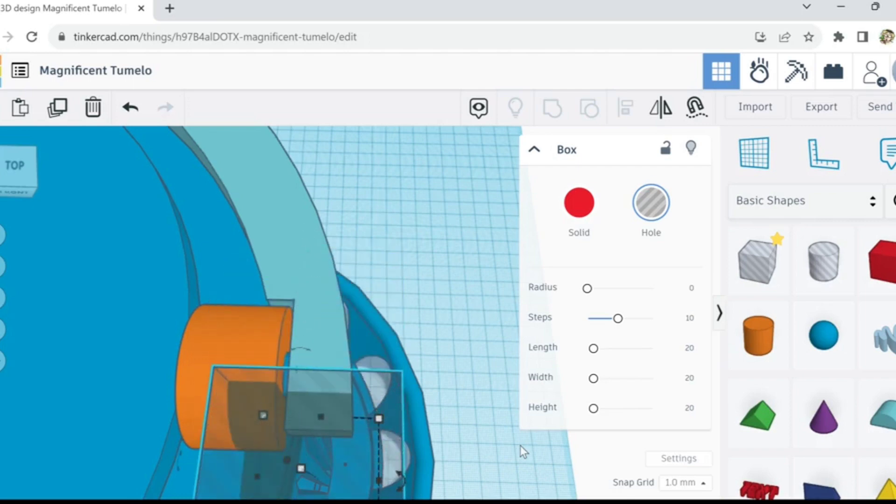
Step: Stretch the box hole sideways across the lid until it extends past the handle's left end
{"action": "scroll", "coordinate": [510, 450], "scroll_direction": "down", "scroll_amount": 5}
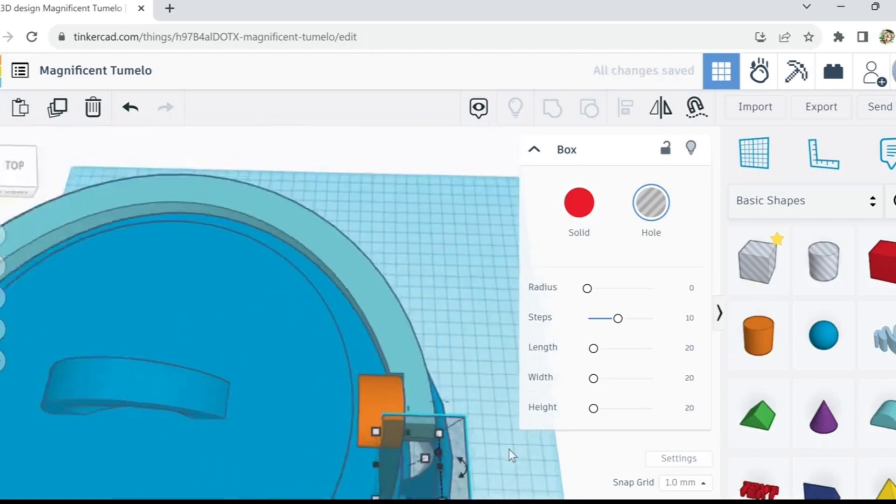
{"action": "left_click_drag", "start_coordinate": [392, 464], "coordinate": [177, 448]}
{"action": "scroll", "coordinate": [55, 430], "scroll_direction": "down", "scroll_amount": 3}
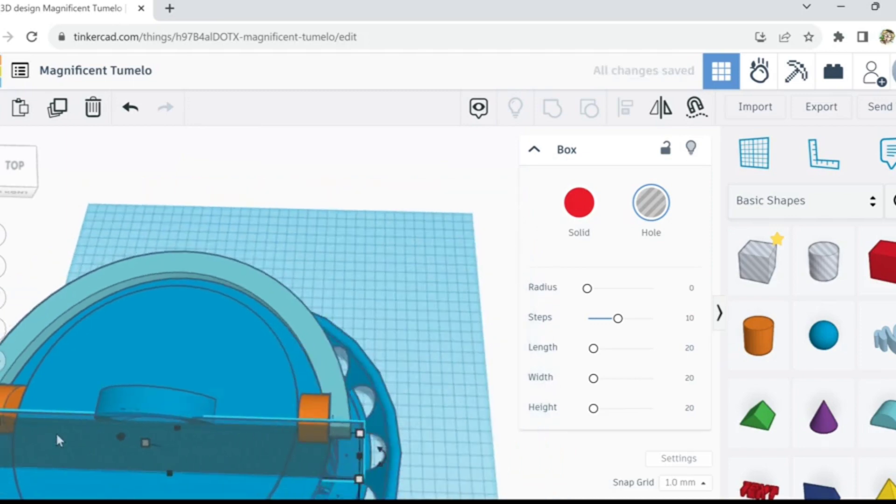
{"action": "scroll", "coordinate": [3, 455], "scroll_direction": "down", "scroll_amount": 2}
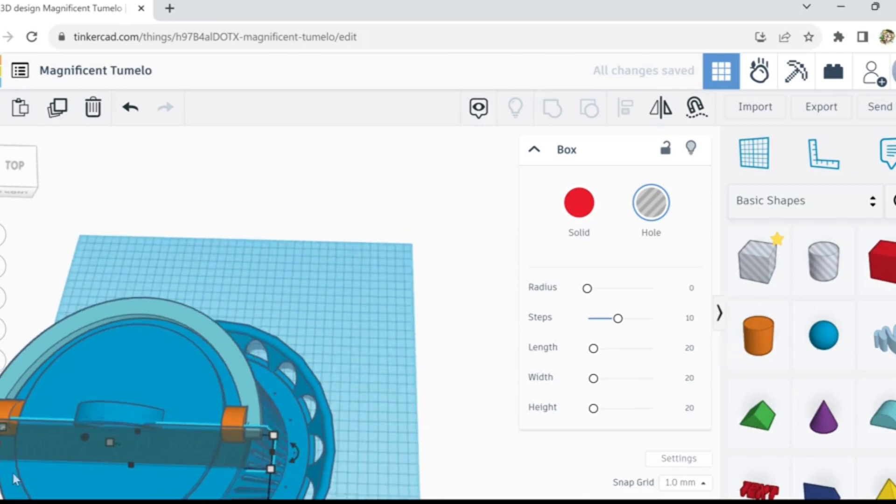
{"action": "middle_click_drag", "start_coordinate": [59, 477], "coordinate": [186, 476]}
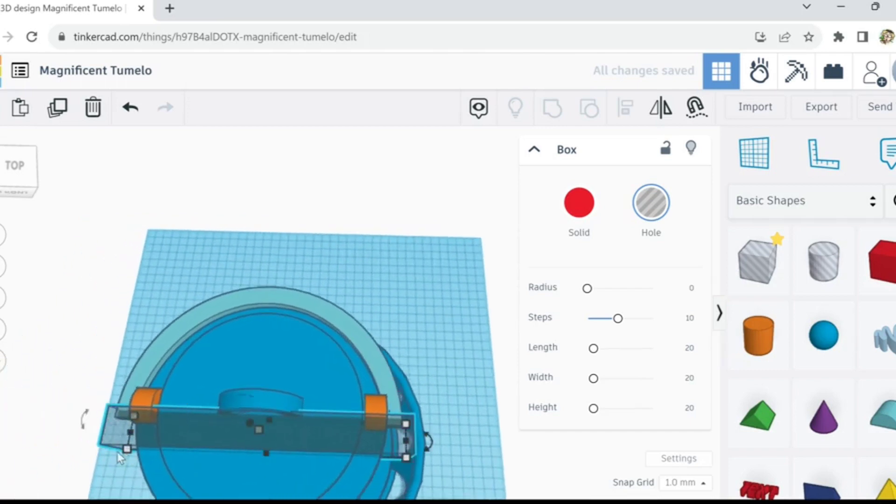
{"action": "left_click_drag", "start_coordinate": [131, 440], "coordinate": [89, 432]}
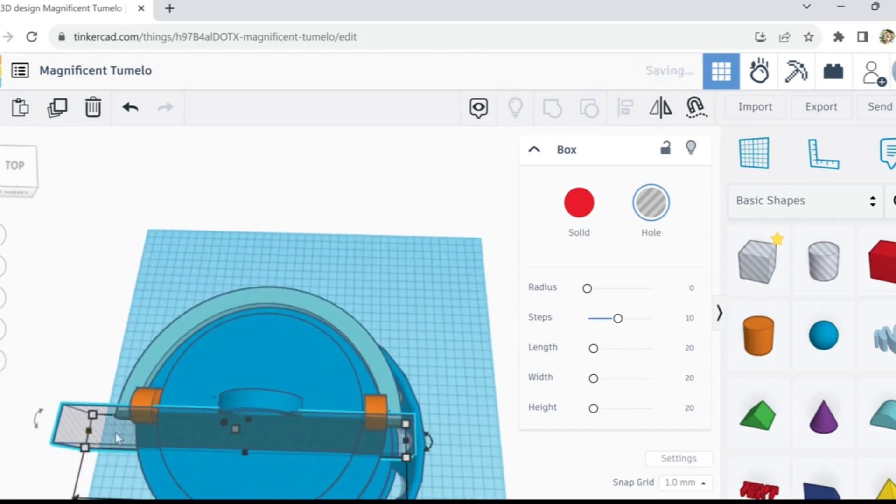
Step: Group the long box hole with the half-ring handle to trim both of its ends
{"action": "left_click", "coordinate": [215, 316], "text": "shift"}
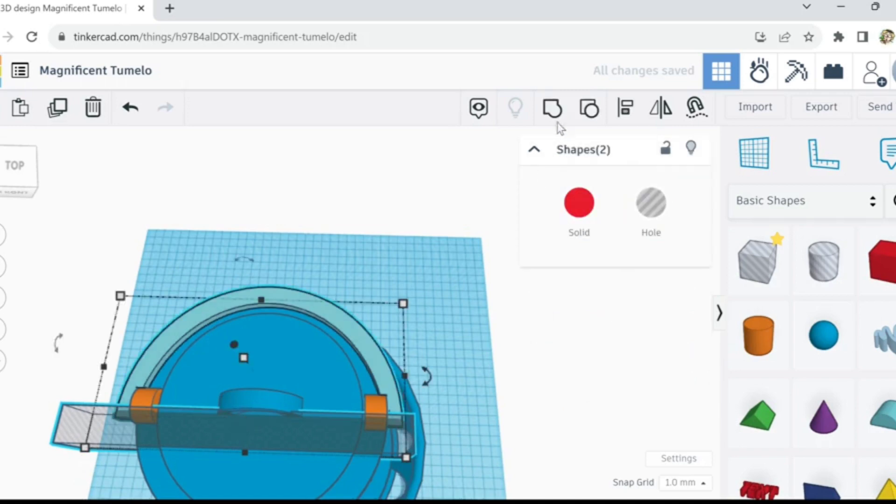
{"action": "left_click", "coordinate": [552, 111]}
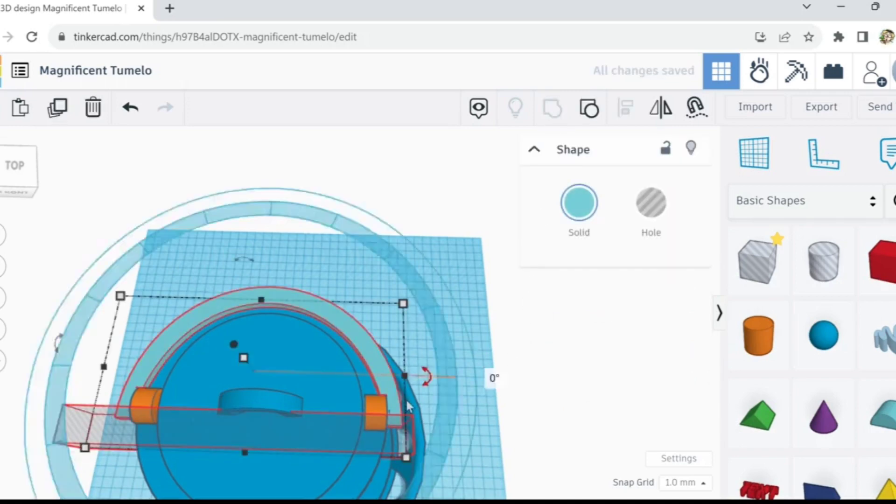
{"action": "right_click_drag", "start_coordinate": [438, 409], "coordinate": [363, 358]}
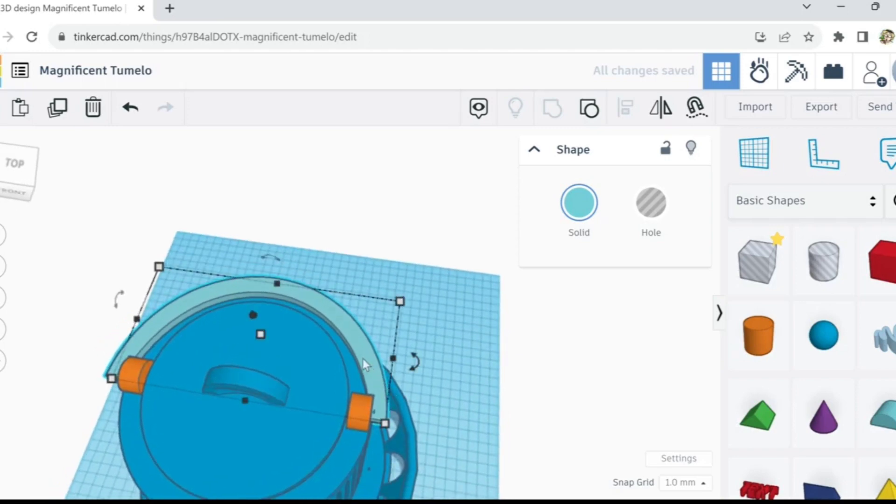
Step: Recolor the handle and both orange side cylinders in the same preset blue as the lid
{"action": "left_click", "coordinate": [356, 403]}
{"action": "left_click", "coordinate": [133, 376], "text": "shift"}
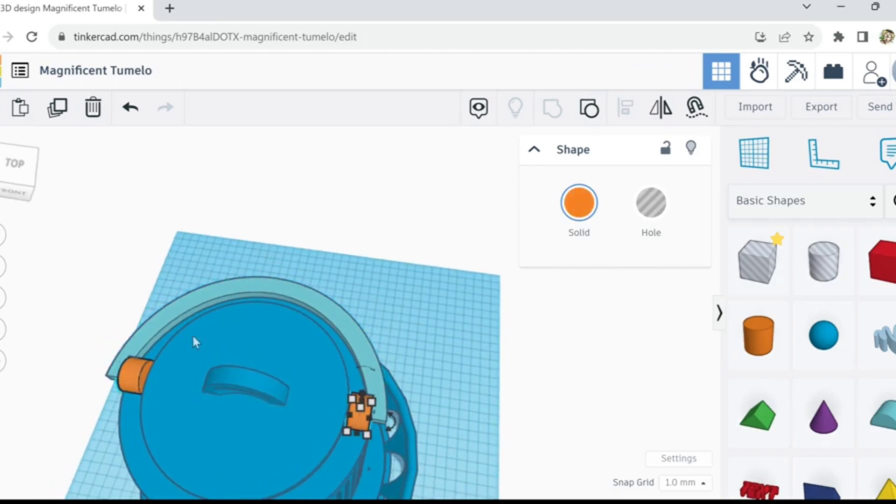
{"action": "left_click", "coordinate": [203, 301], "text": "shift"}
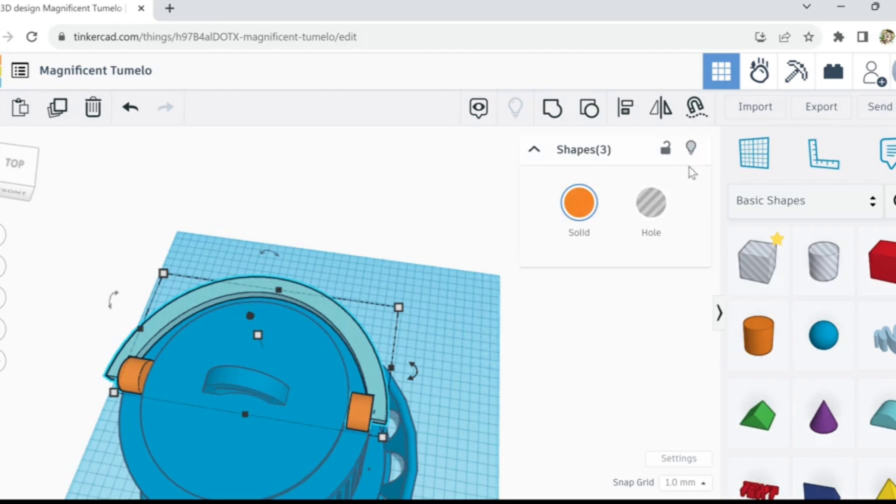
{"action": "left_click", "coordinate": [579, 202]}
{"action": "left_click", "coordinate": [565, 362]}
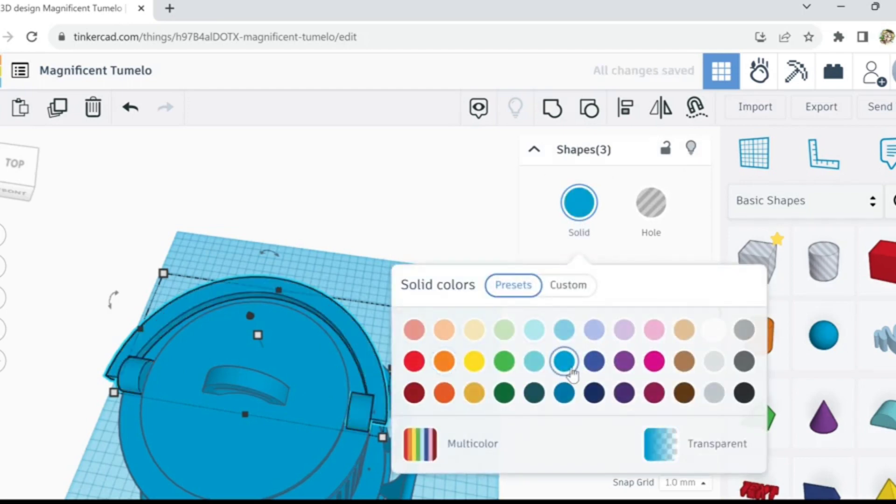
{"action": "left_click", "coordinate": [396, 231]}
Step: Try moving the handle away from the lid to check whether its pins are attached, and undo the move
{"action": "right_click_drag", "start_coordinate": [473, 397], "coordinate": [252, 375]}
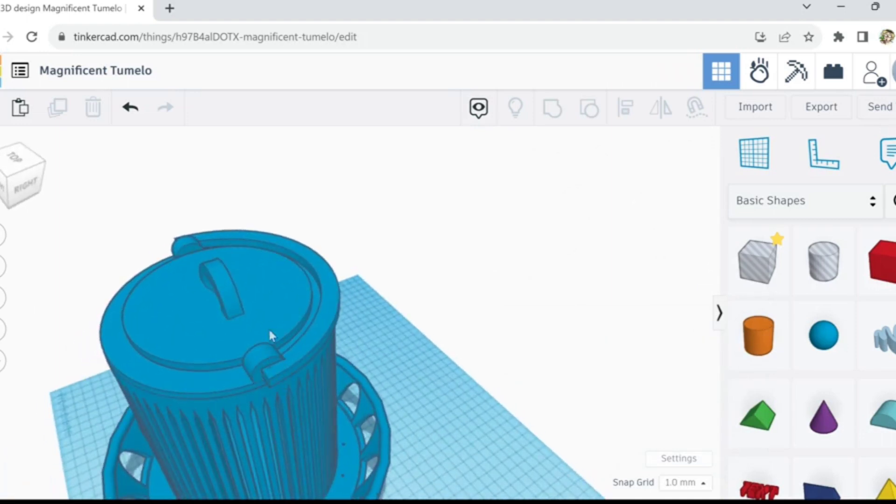
{"action": "right_click_drag", "start_coordinate": [348, 367], "coordinate": [488, 412]}
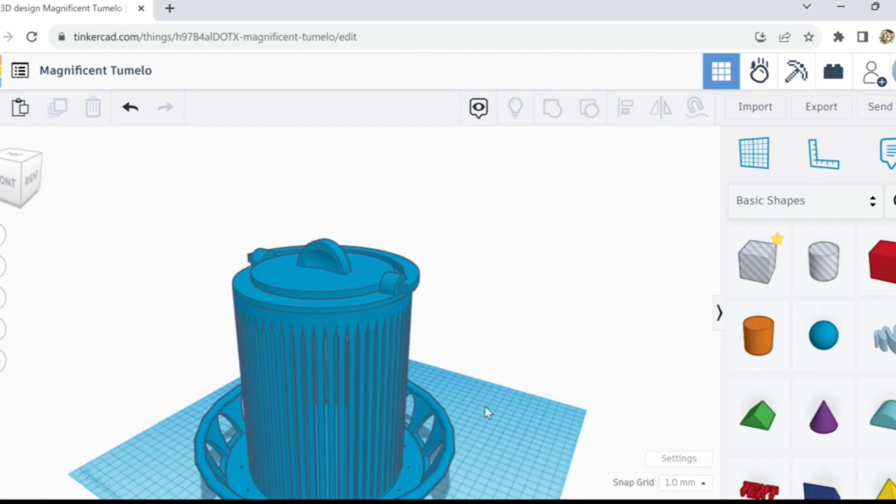
{"action": "right_click_drag", "start_coordinate": [485, 412], "coordinate": [538, 369]}
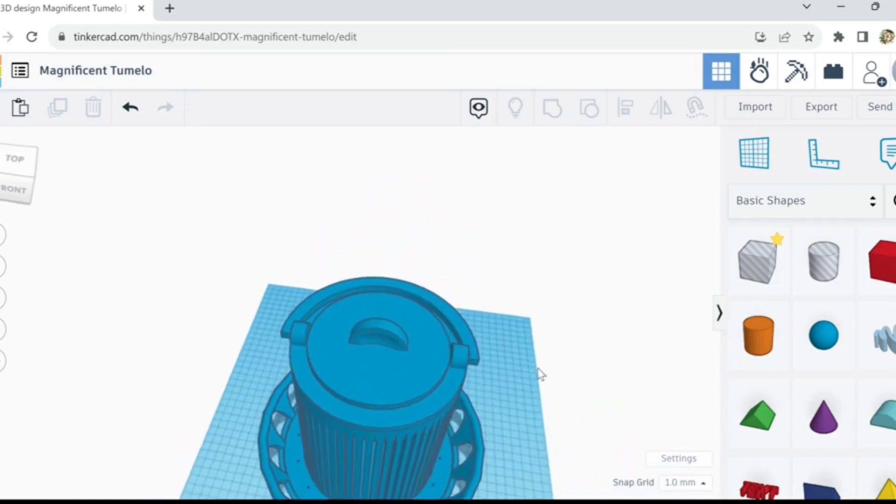
{"action": "left_click_drag", "start_coordinate": [454, 317], "coordinate": [486, 302]}
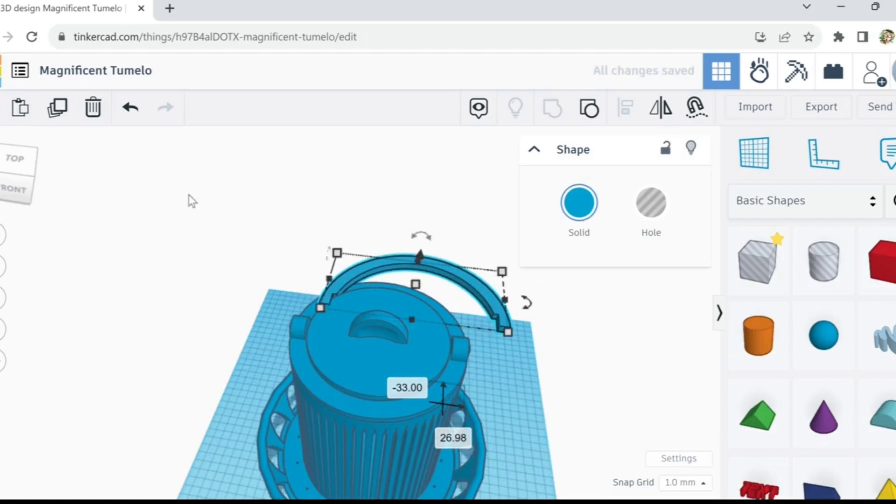
{"action": "left_click", "coordinate": [129, 116]}
Step: Group the handle with its right and left pin cylinders into one solid shape
{"action": "scroll", "coordinate": [400, 344], "scroll_direction": "up", "scroll_amount": 3}
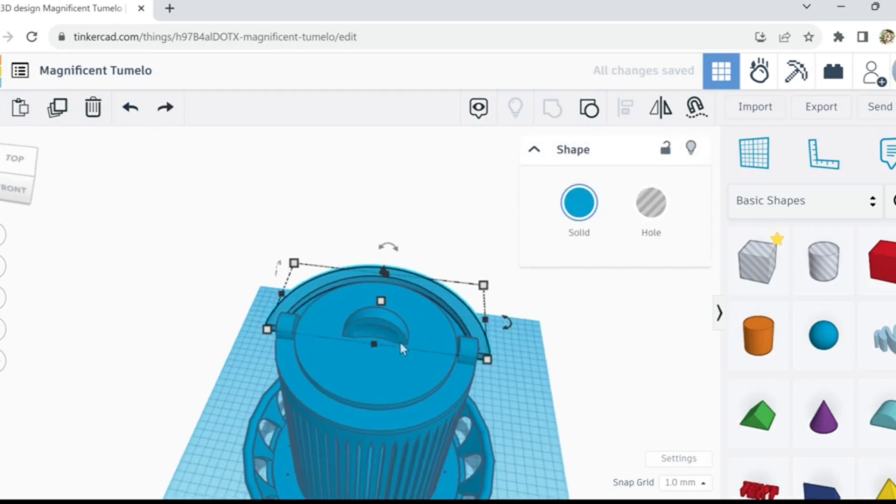
{"action": "right_click_drag", "start_coordinate": [614, 417], "coordinate": [487, 406]}
{"action": "scroll", "coordinate": [431, 440], "scroll_direction": "up", "scroll_amount": 4}
{"action": "right_click_drag", "start_coordinate": [432, 439], "coordinate": [464, 451]}
{"action": "scroll", "coordinate": [432, 397], "scroll_direction": "up", "scroll_amount": 3}
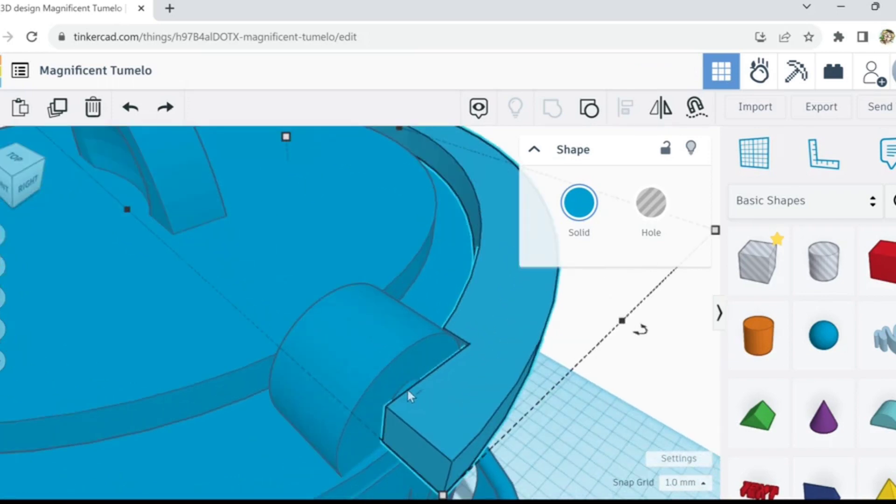
{"action": "left_click", "coordinate": [395, 410], "text": "shift"}
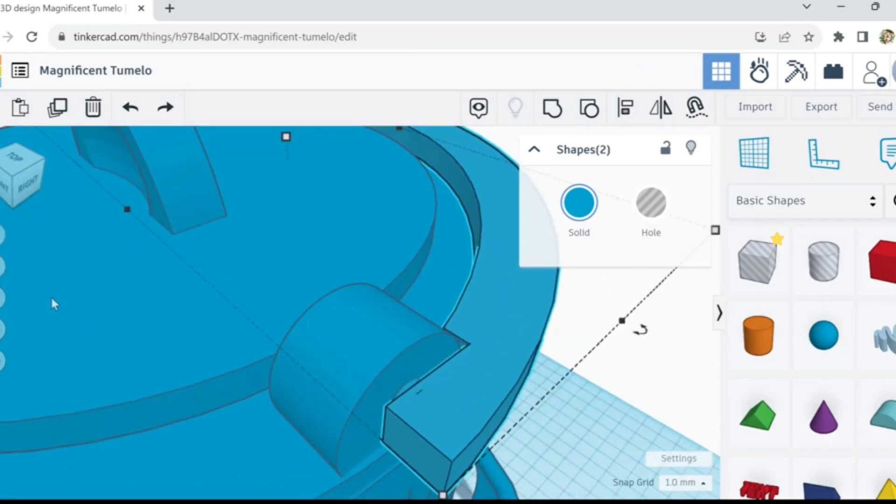
{"action": "right_click_drag", "start_coordinate": [51, 301], "coordinate": [167, 456]}
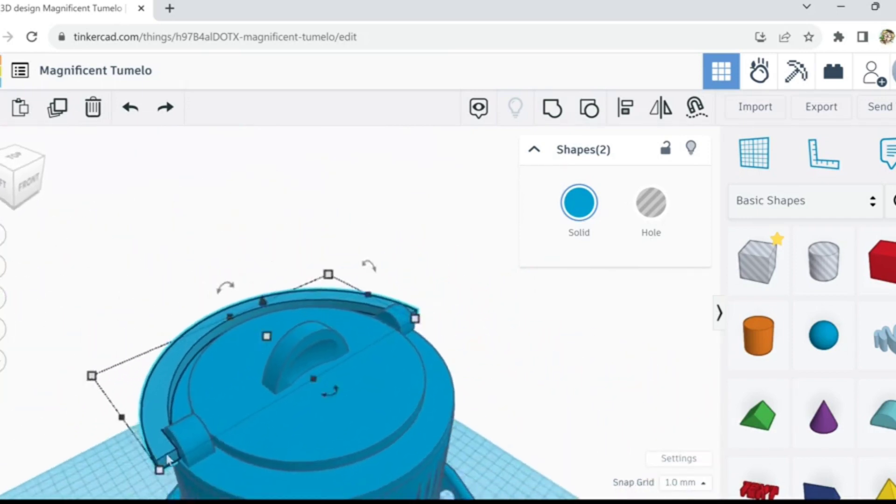
{"action": "scroll", "coordinate": [164, 449], "scroll_direction": "up", "scroll_amount": 6}
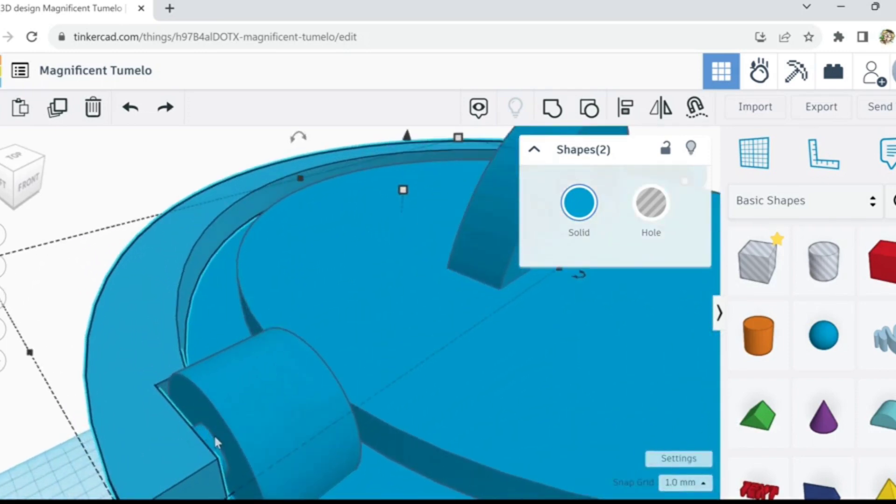
{"action": "left_click", "coordinate": [203, 442], "text": "shift"}
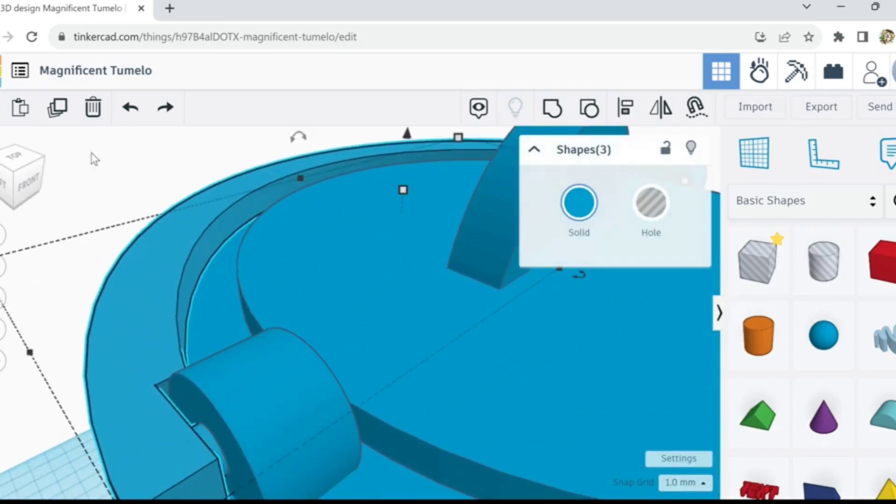
{"action": "left_click", "coordinate": [558, 116]}
{"action": "scroll", "coordinate": [548, 337], "scroll_direction": "down", "scroll_amount": 4}
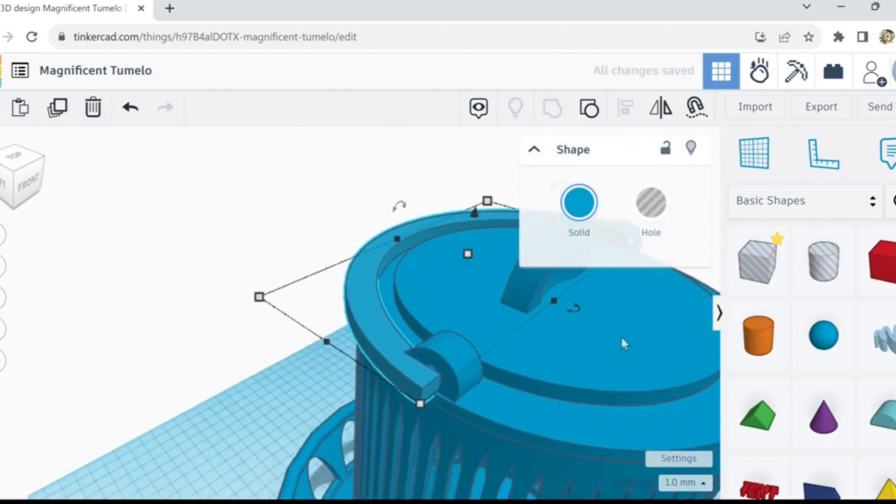
{"action": "right_click_drag", "start_coordinate": [622, 338], "coordinate": [499, 349]}
{"action": "scroll", "coordinate": [471, 351], "scroll_direction": "up", "scroll_amount": 3}
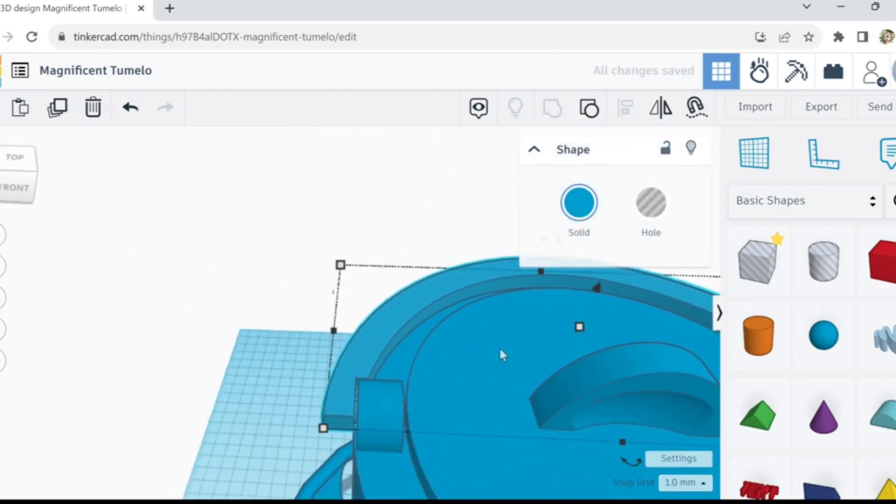
Step: Move the grouped handle back until it clears the bin, and drop it onto the workplane behind the basket
{"action": "key", "text": "ctrl+Up"}
{"action": "key", "text": "ctrl+Up"}
{"action": "key", "text": "ctrl+Up"}
{"action": "key", "text": "ctrl+Up"}
{"action": "key", "text": "ctrl+Up"}
{"action": "key", "text": "ctrl+Up"}
{"action": "key", "text": "ctrl+Up"}
{"action": "key", "text": "ctrl+Up"}
{"action": "key", "text": "ctrl+Up"}
{"action": "key", "text": "ctrl+Up"}
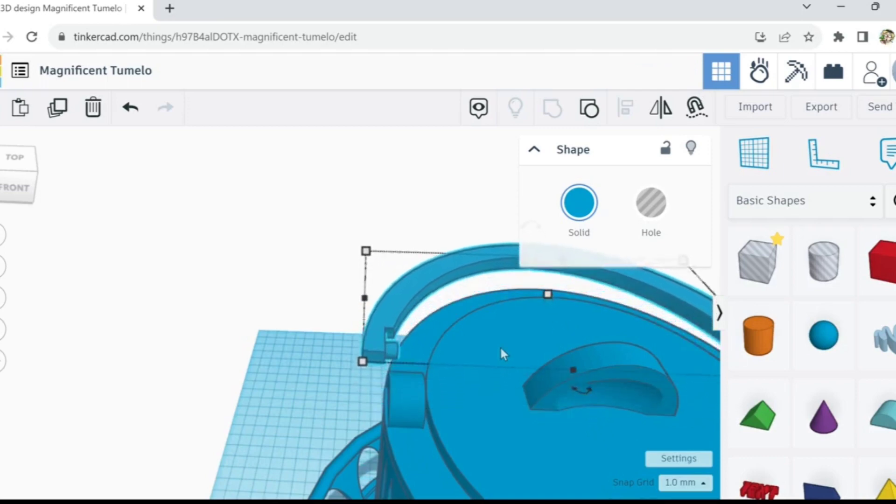
{"action": "key", "text": "ctrl+Up"}
{"action": "key", "text": "ctrl+Up"}
{"action": "key", "text": "ctrl+Up"}
{"action": "key", "text": "ctrl+Up"}
{"action": "key", "text": "ctrl+Up"}
{"action": "key", "text": "ctrl+Up"}
{"action": "key", "text": "ctrl+Up"}
{"action": "key", "text": "ctrl+Up"}
{"action": "key", "text": "ctrl+Up"}
{"action": "key", "text": "ctrl+Up"}
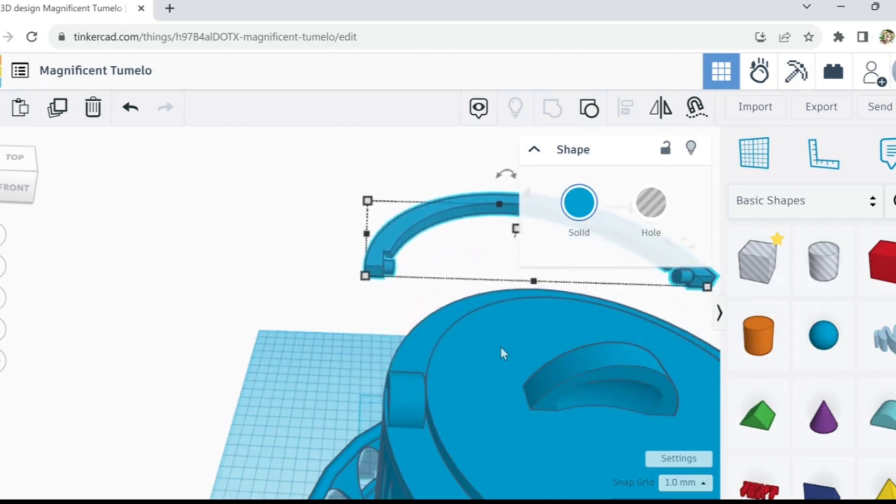
{"action": "key", "text": "ctrl+Up"}
{"action": "key", "text": "ctrl+Up"}
{"action": "key", "text": "ctrl+Up"}
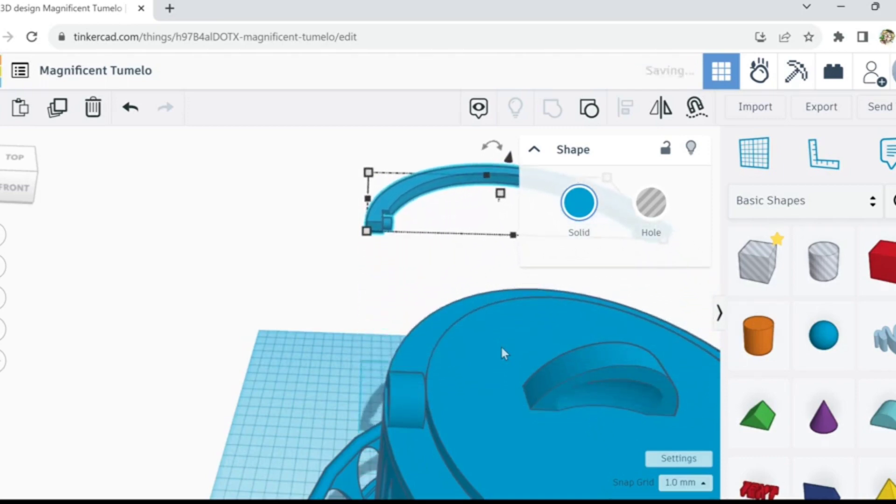
{"action": "key", "text": "d"}
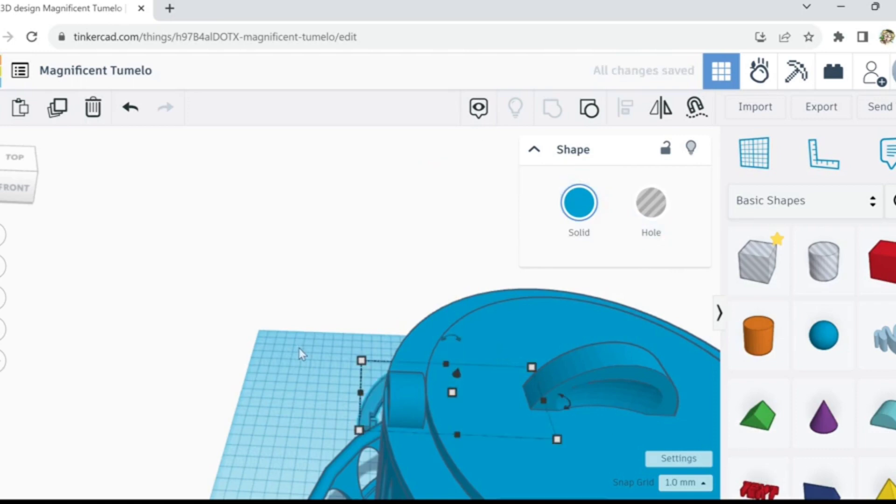
Step: Take the lid off the bin and place it on the free workplane area beside the basket
{"action": "scroll", "coordinate": [301, 353], "scroll_direction": "down", "scroll_amount": 5}
{"action": "right_click_drag", "start_coordinate": [540, 400], "coordinate": [292, 384]}
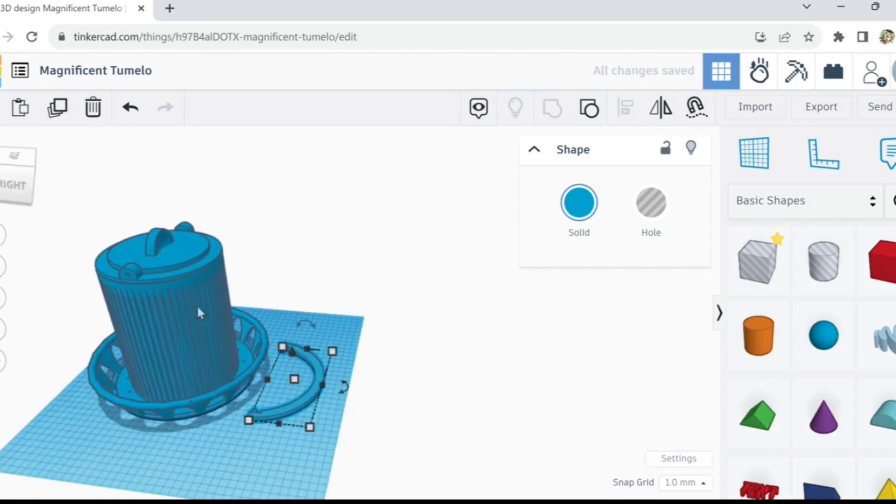
{"action": "left_click_drag", "start_coordinate": [177, 260], "coordinate": [242, 343]}
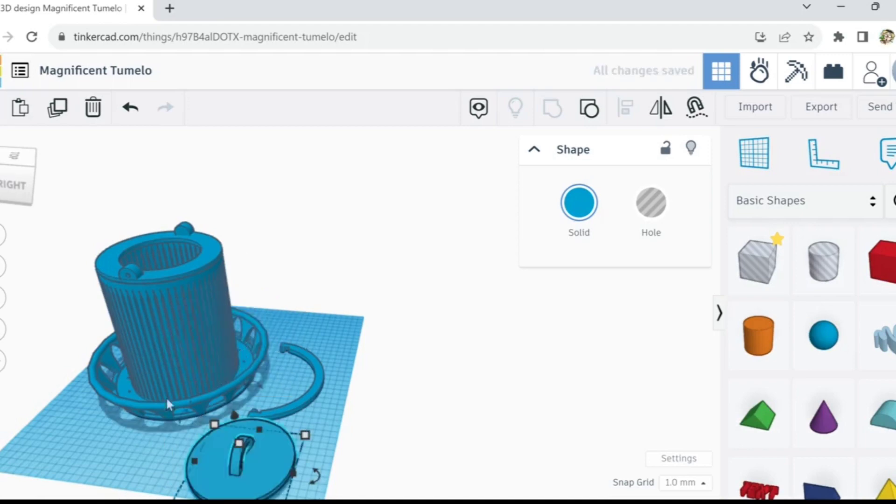
{"action": "right_click_drag", "start_coordinate": [133, 439], "coordinate": [318, 301]}
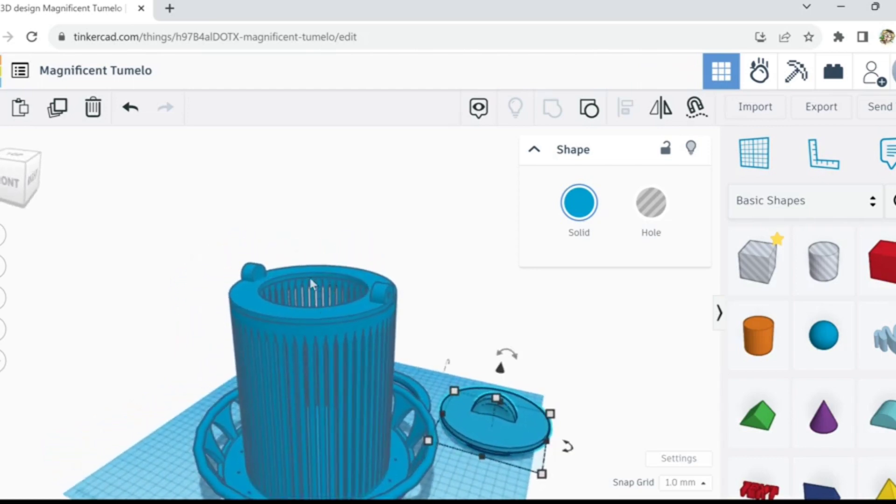
{"action": "right_click_drag", "start_coordinate": [609, 412], "coordinate": [363, 411]}
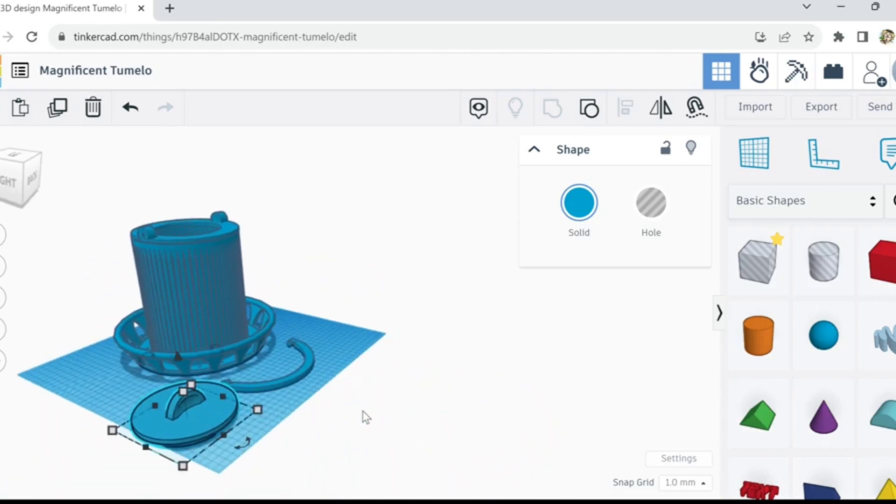